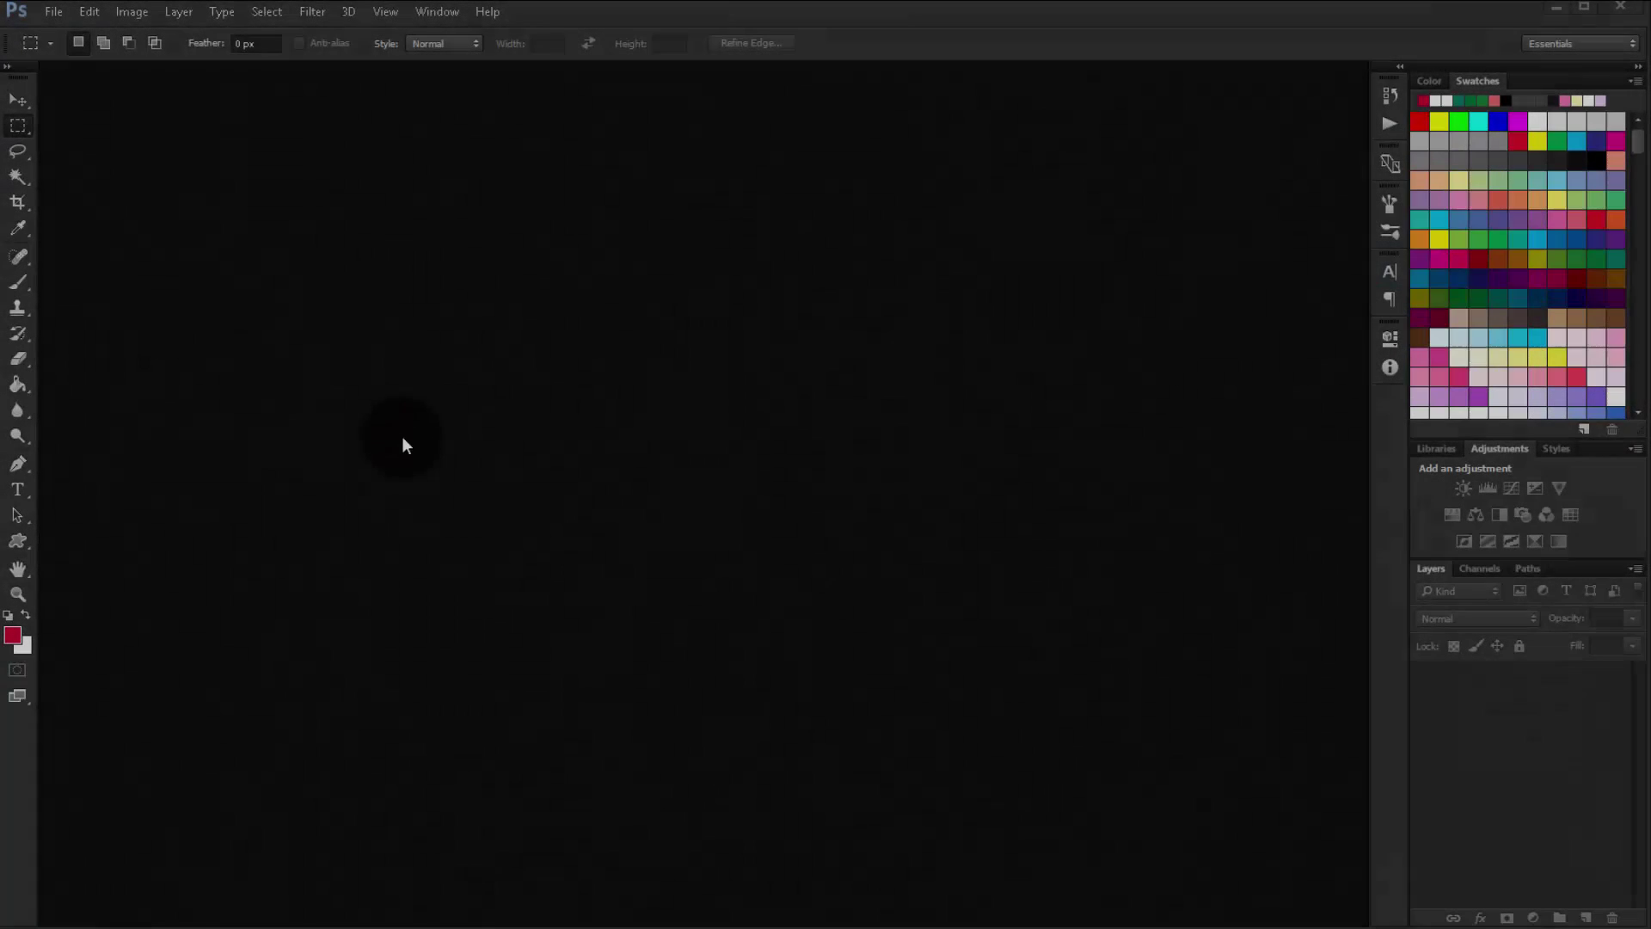
# Create a new 1920 × 1080 px document
pyautogui.click(62, 21)
pyautogui.click(75, 38)
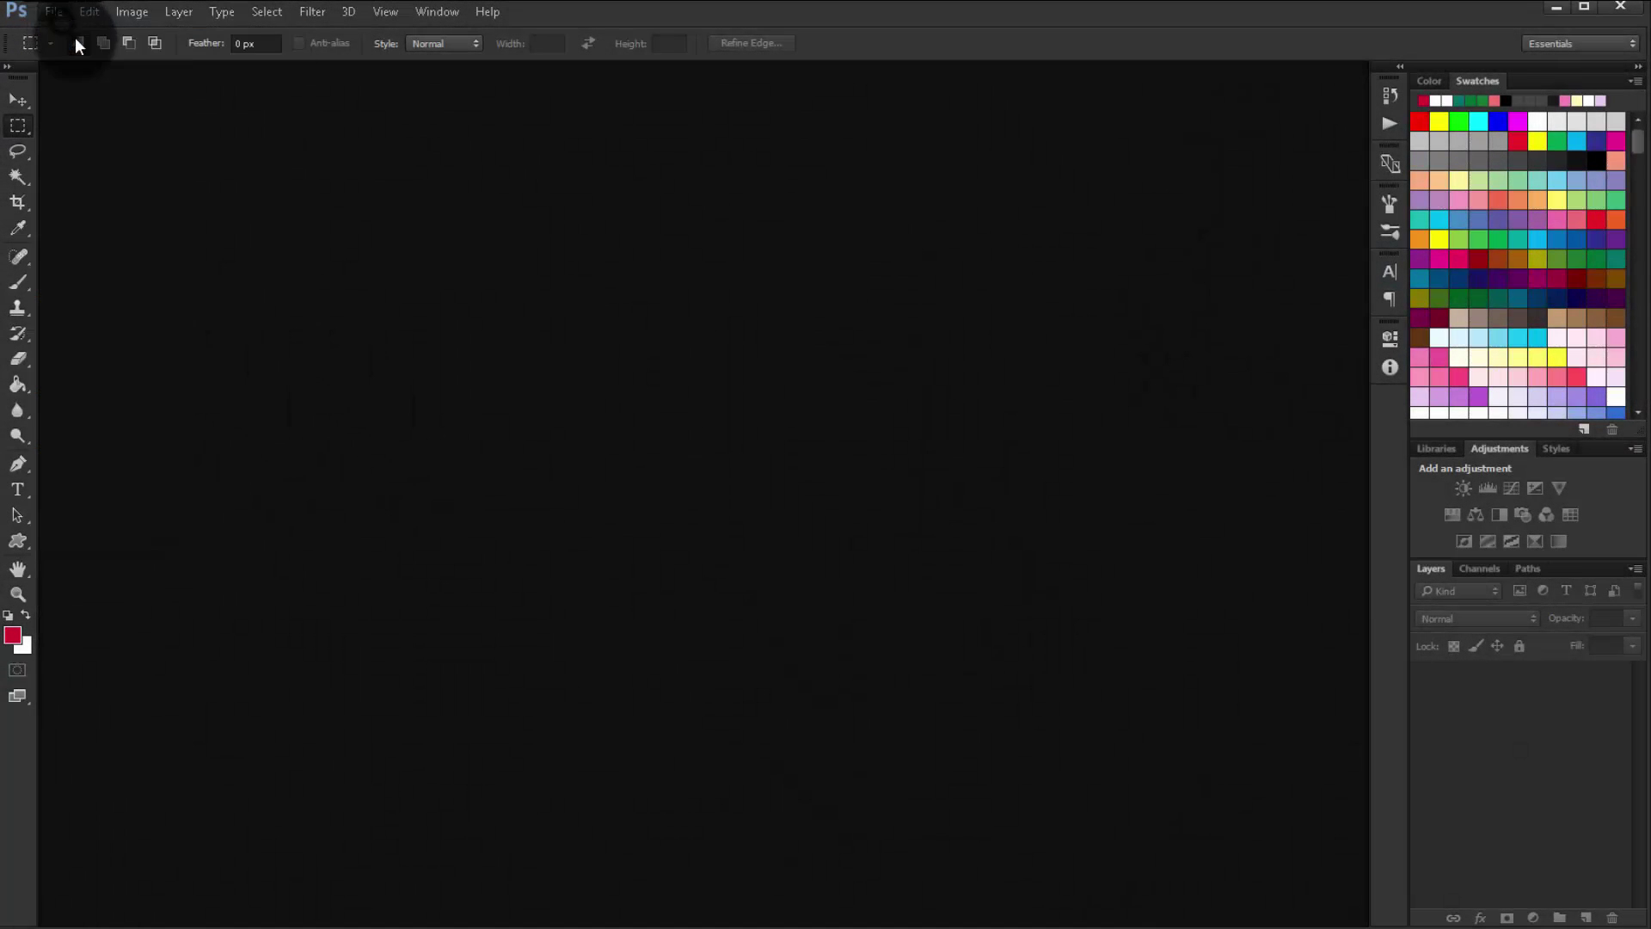
pyautogui.doubleClick(780, 323)
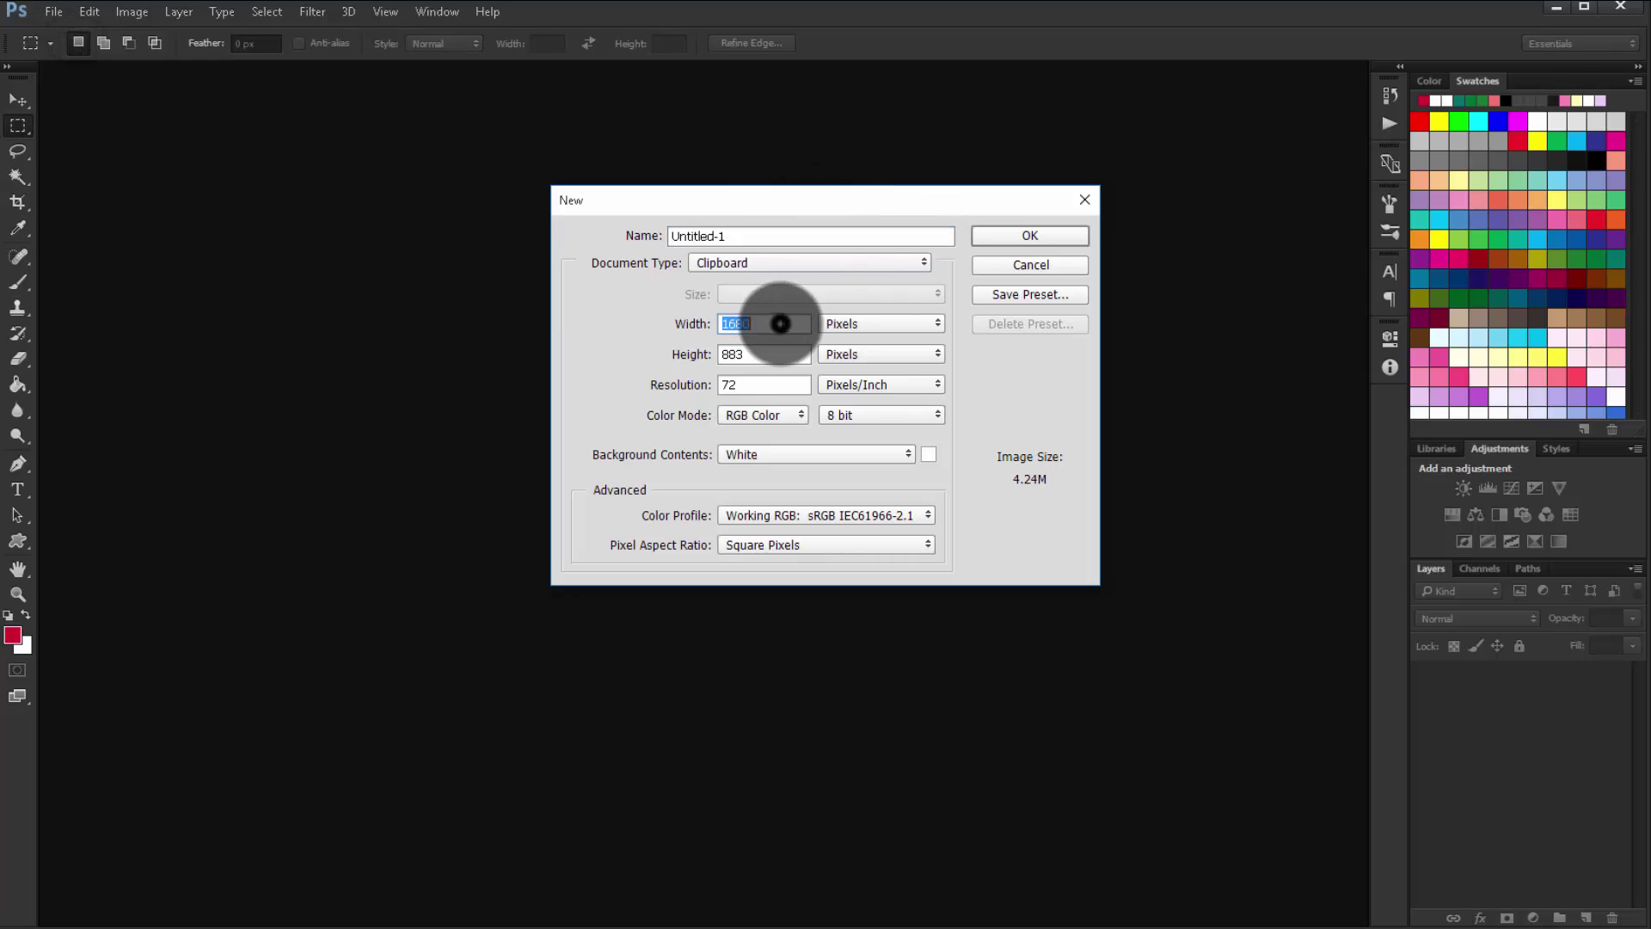
pyautogui.write('192')
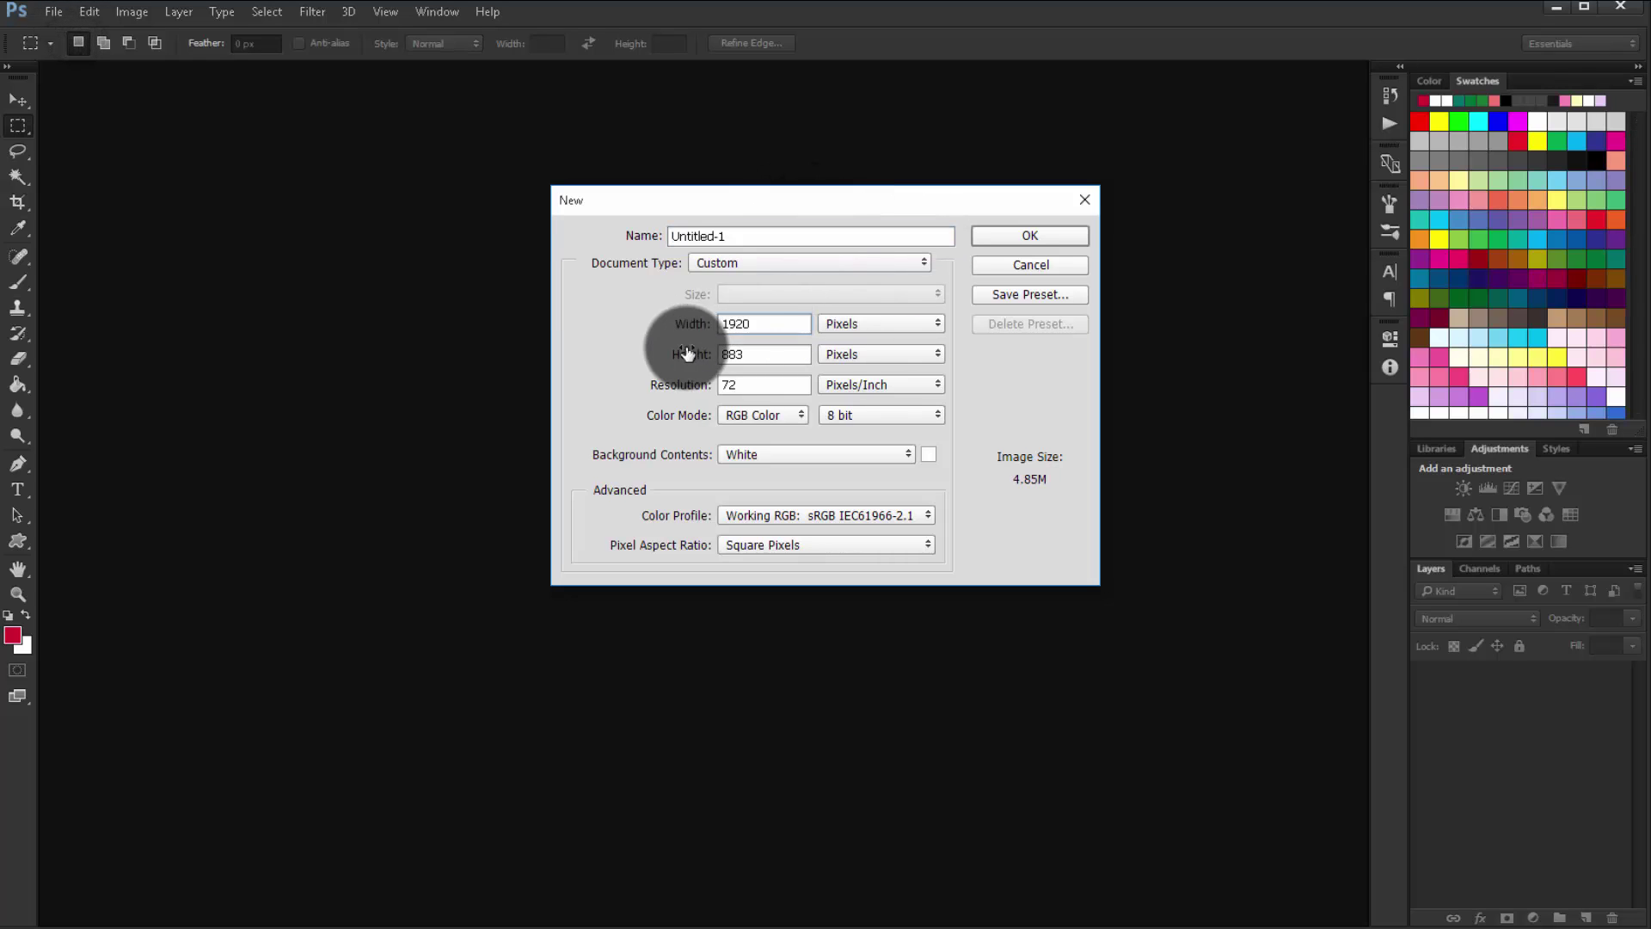
pyautogui.doubleClick(753, 351)
pyautogui.write('1080')
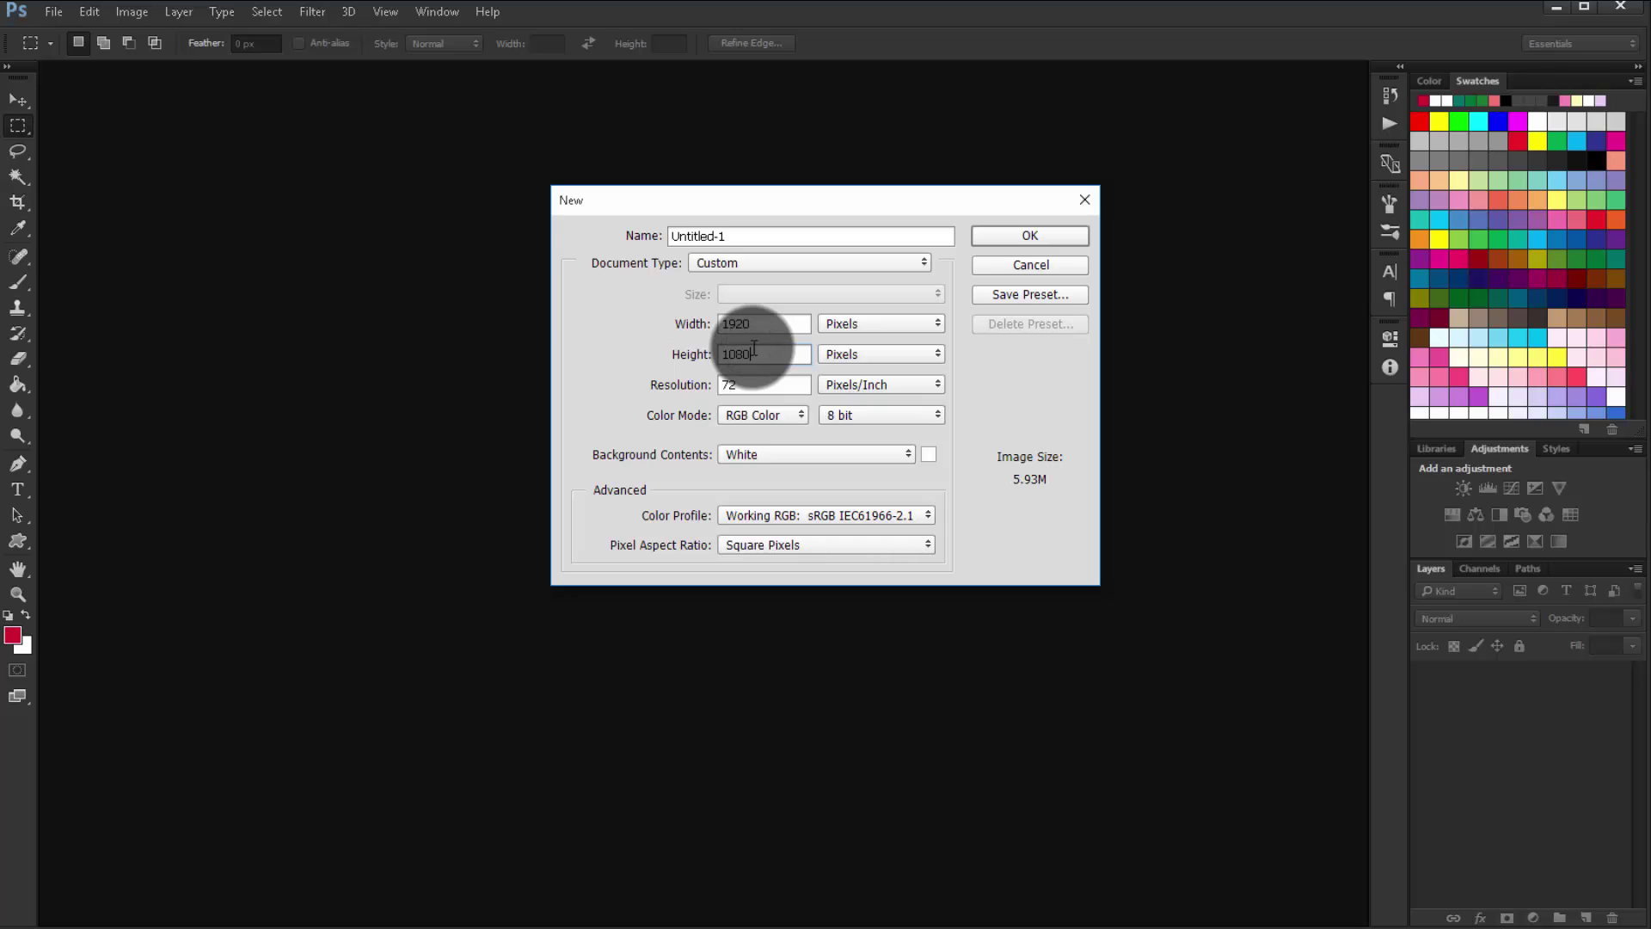
pyautogui.press('Return')
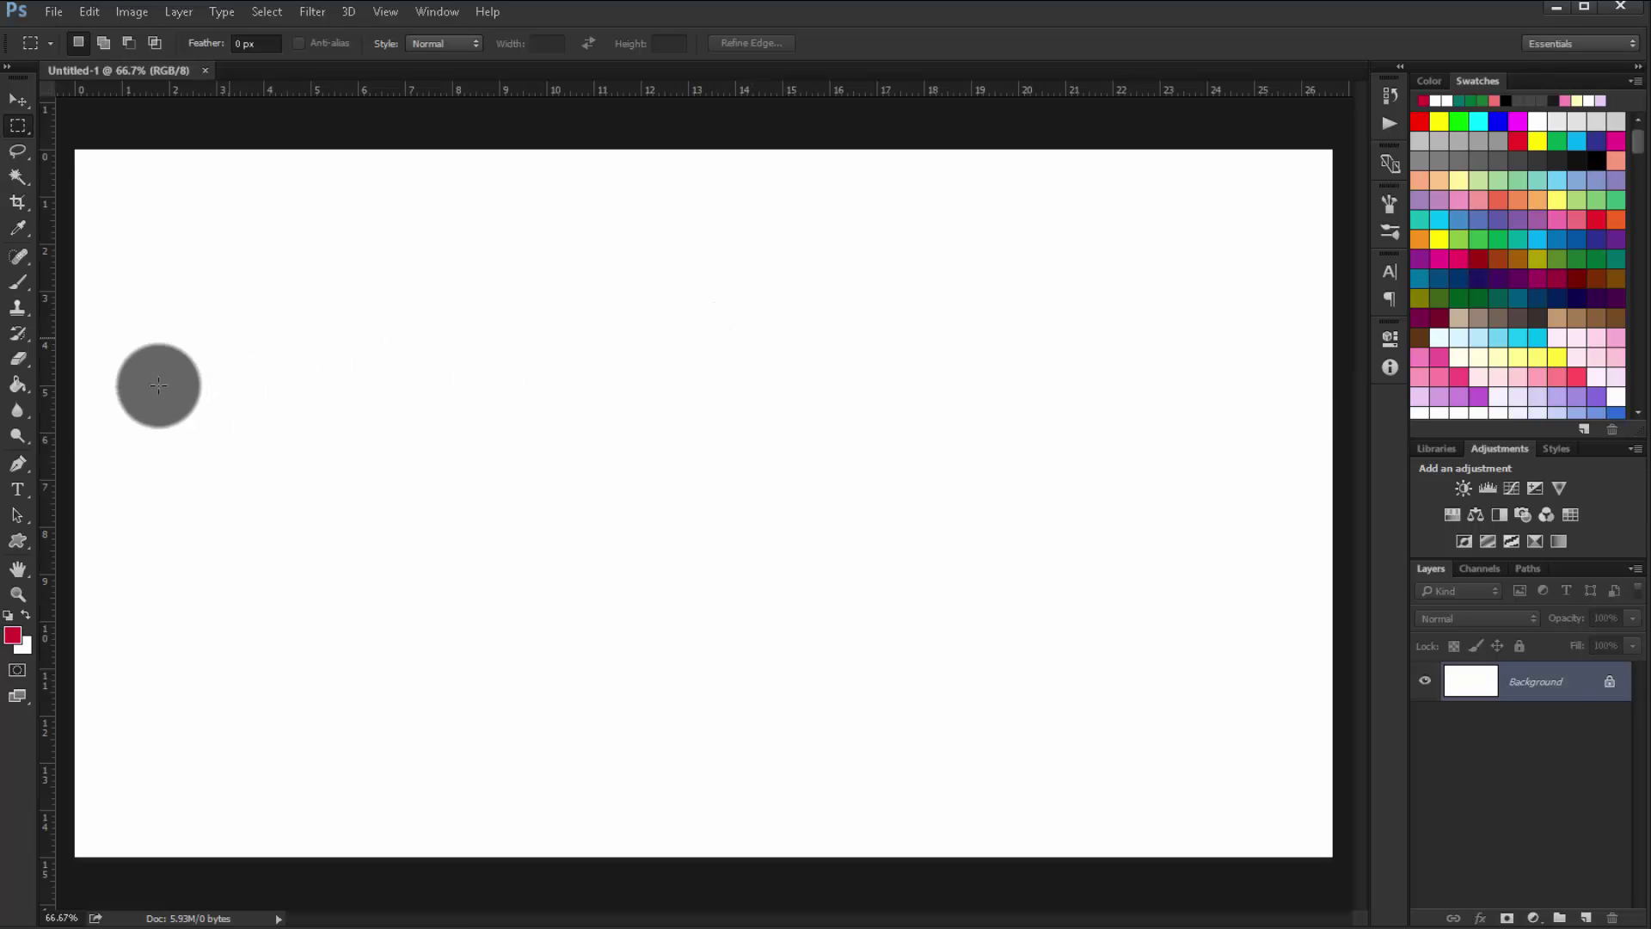
# Fill the whole canvas with red using the Paint Bucket
pyautogui.click(32, 408)
pyautogui.click(413, 546)
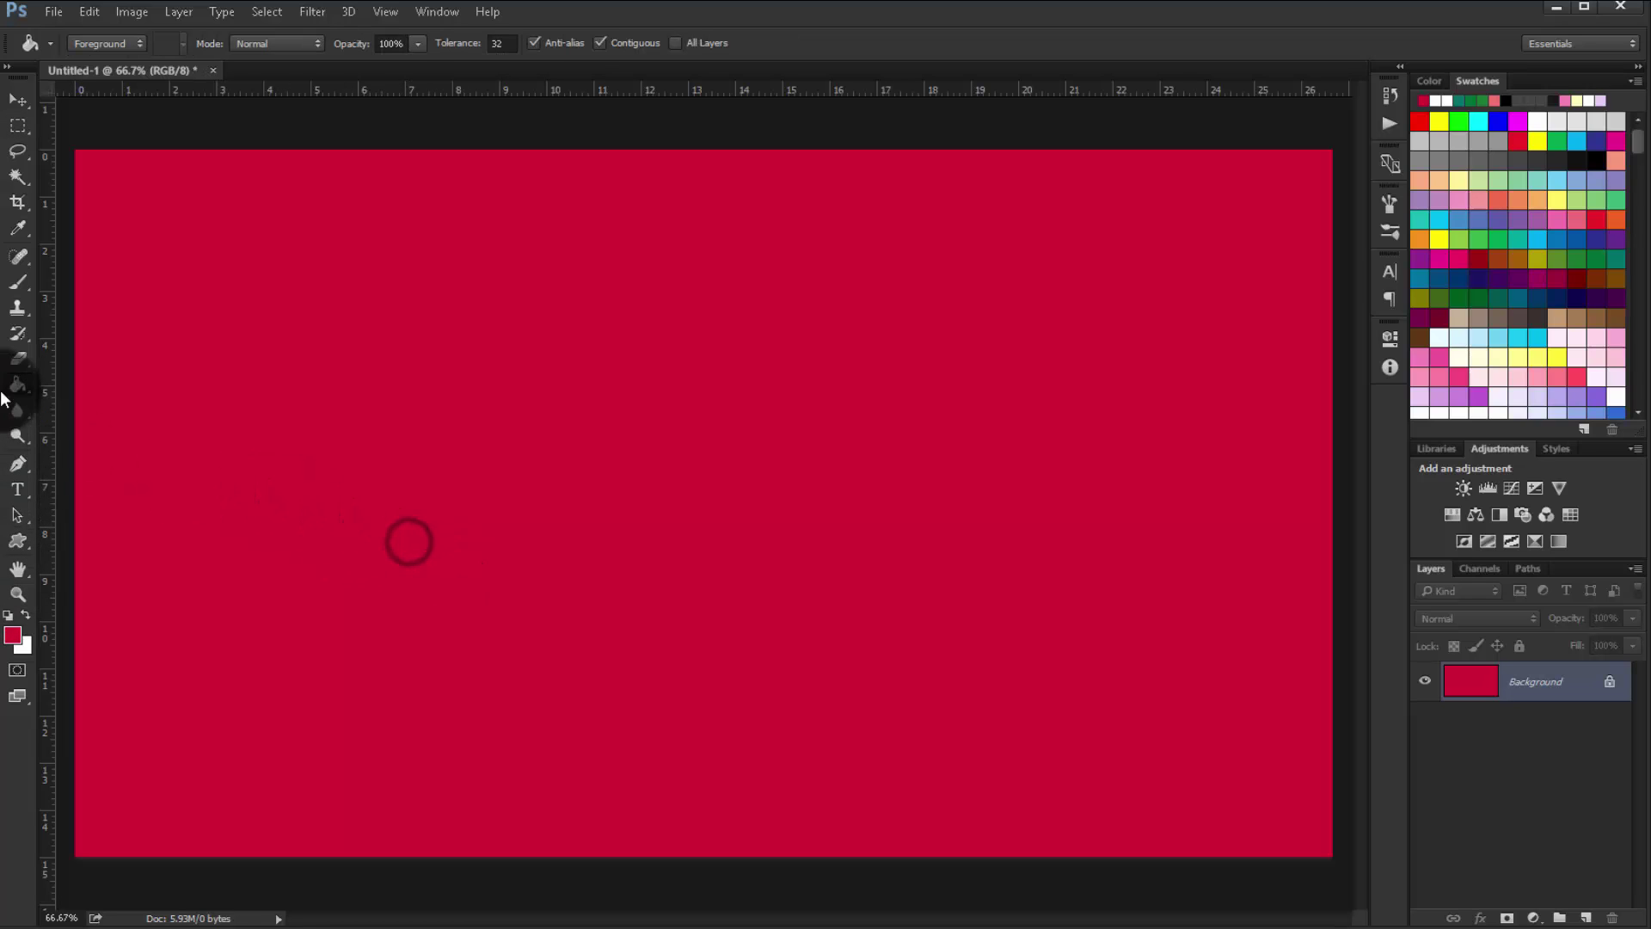
pyautogui.click(19, 540)
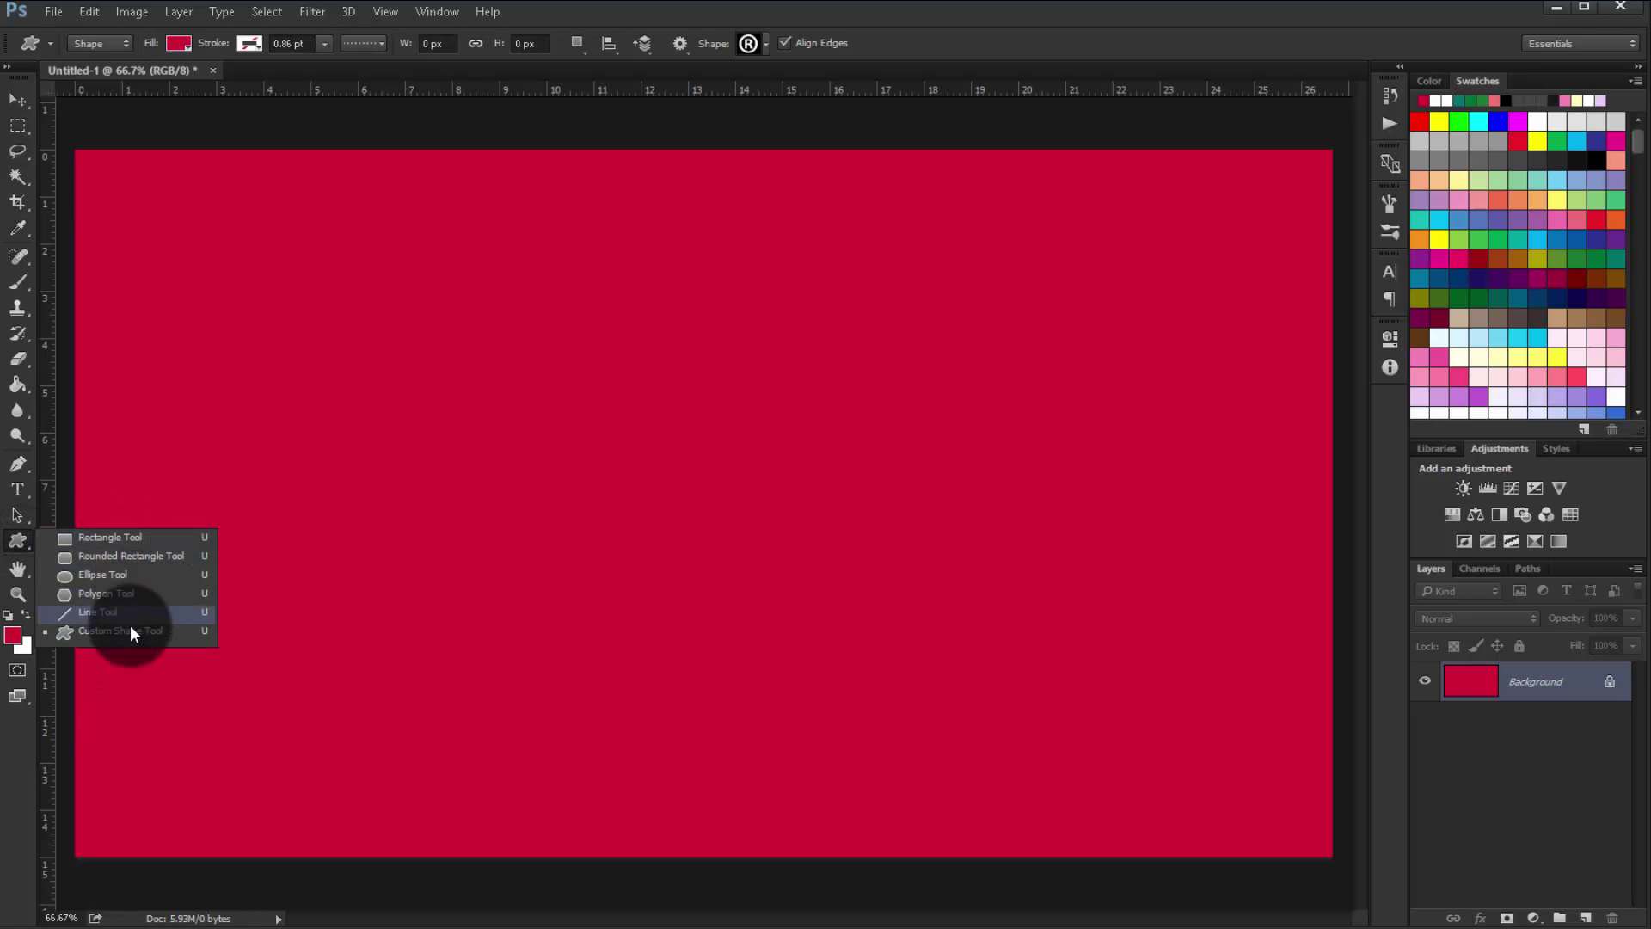
# Draw a large diamond custom shape across the centre of the canvas
pyautogui.click(125, 630)
pyautogui.click(765, 43)
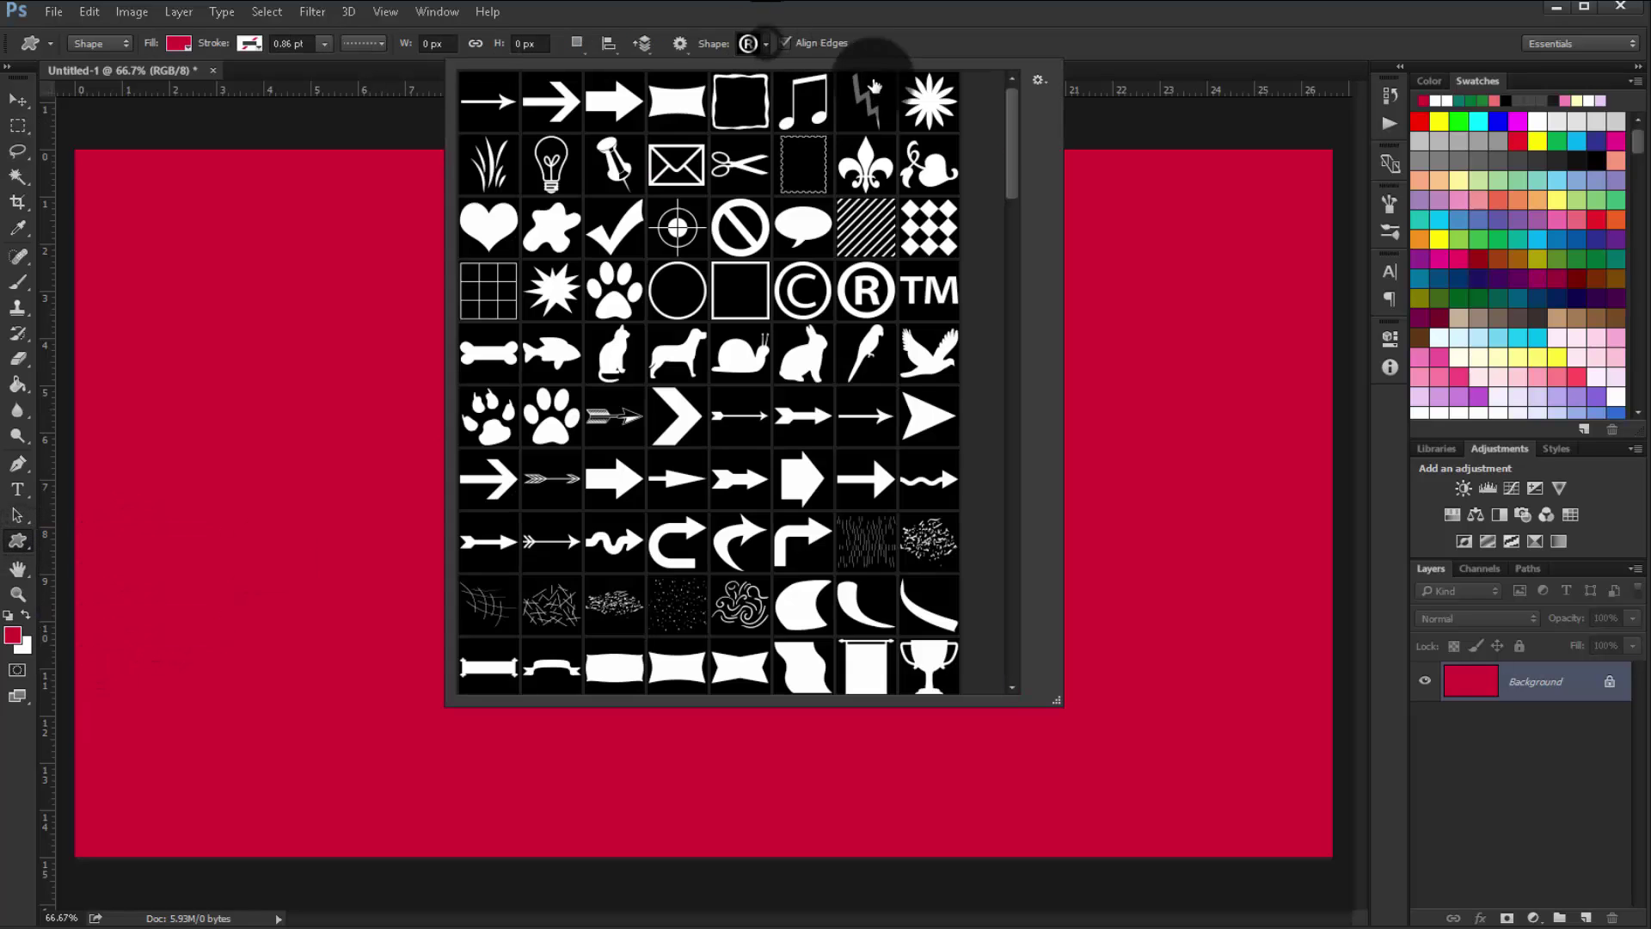
pyautogui.scroll(-1, 1015, 172)
pyautogui.moveTo(1020, 179); pyautogui.dragTo(1023, 434)
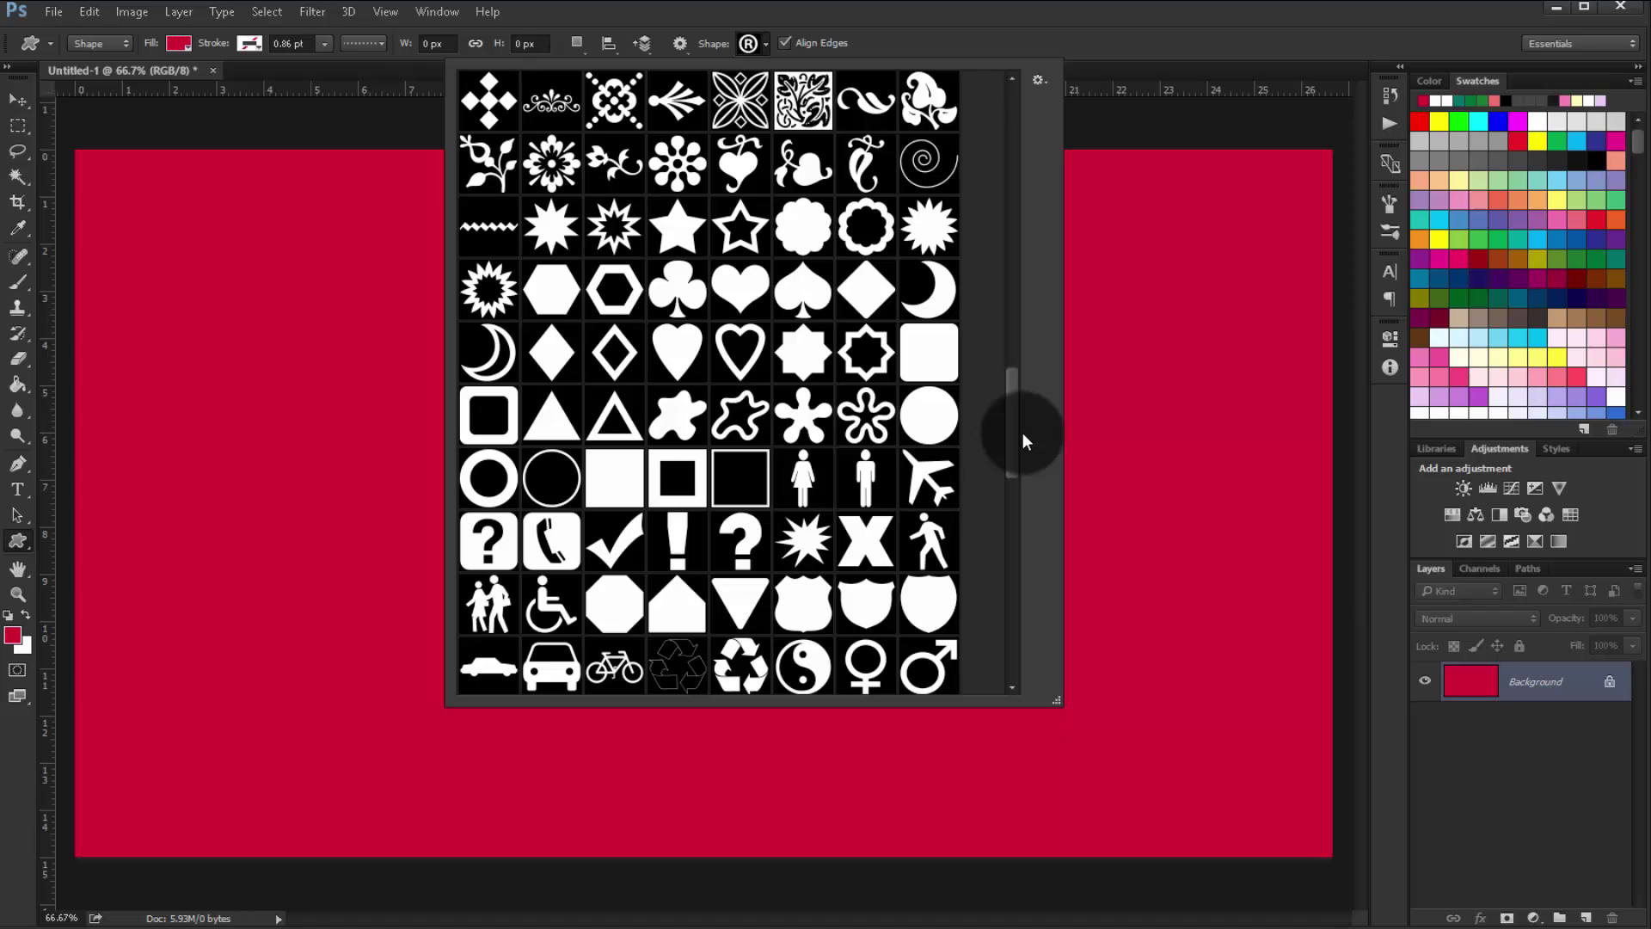
pyautogui.click(573, 348)
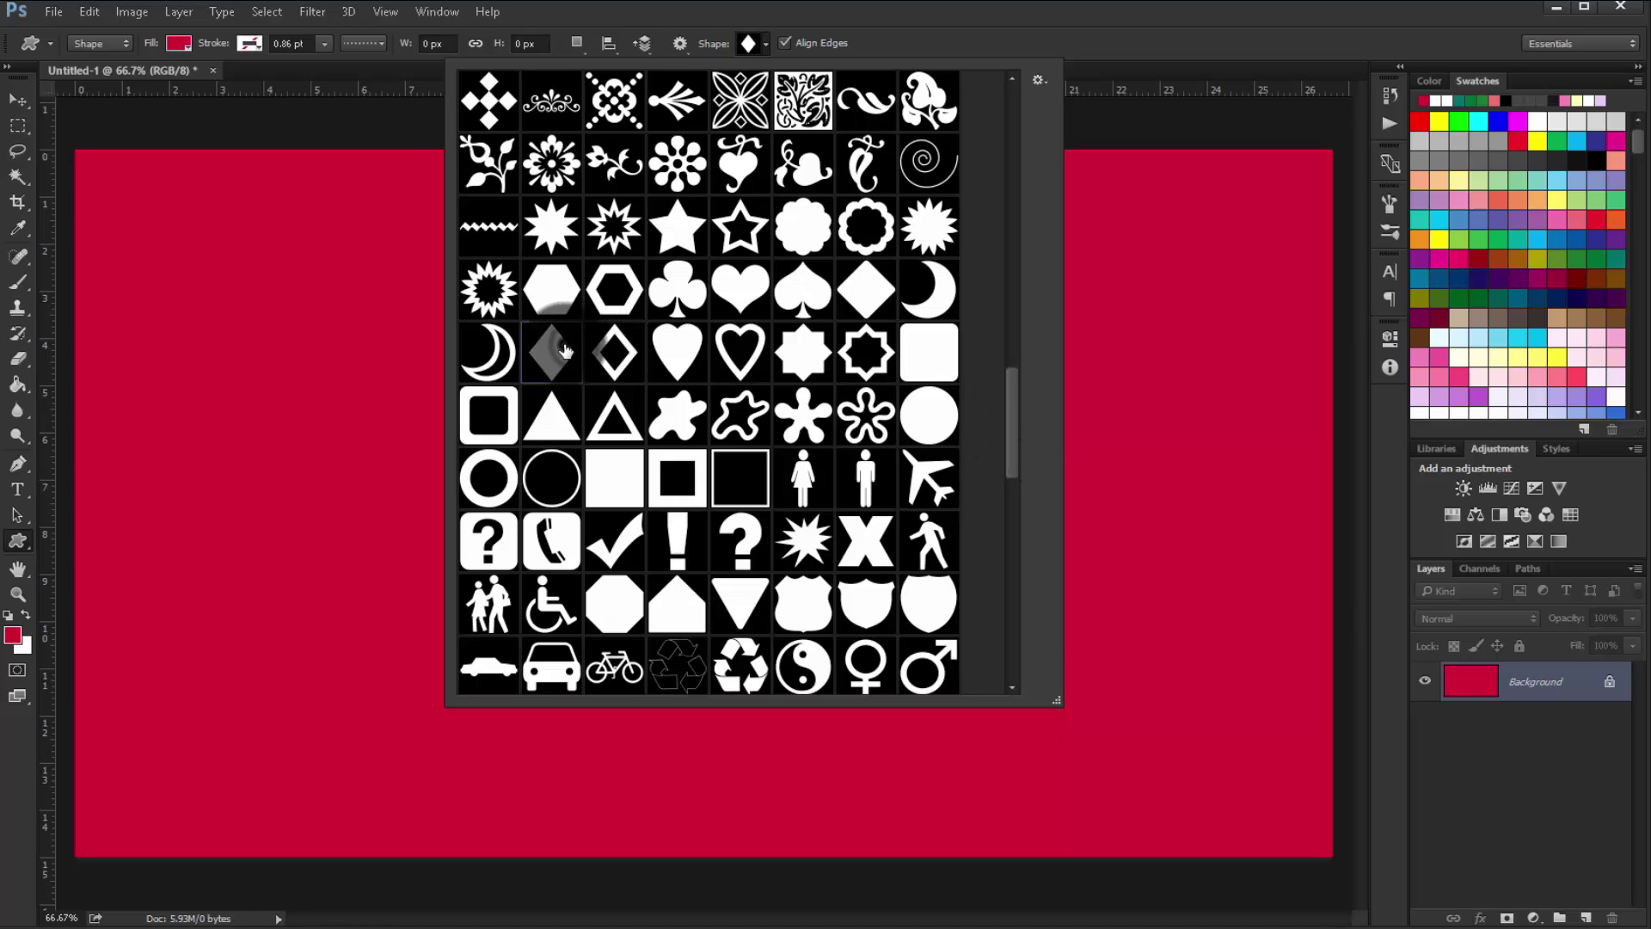
pyautogui.click(566, 350)
pyautogui.moveTo(490, 279); pyautogui.dragTo(865, 733)
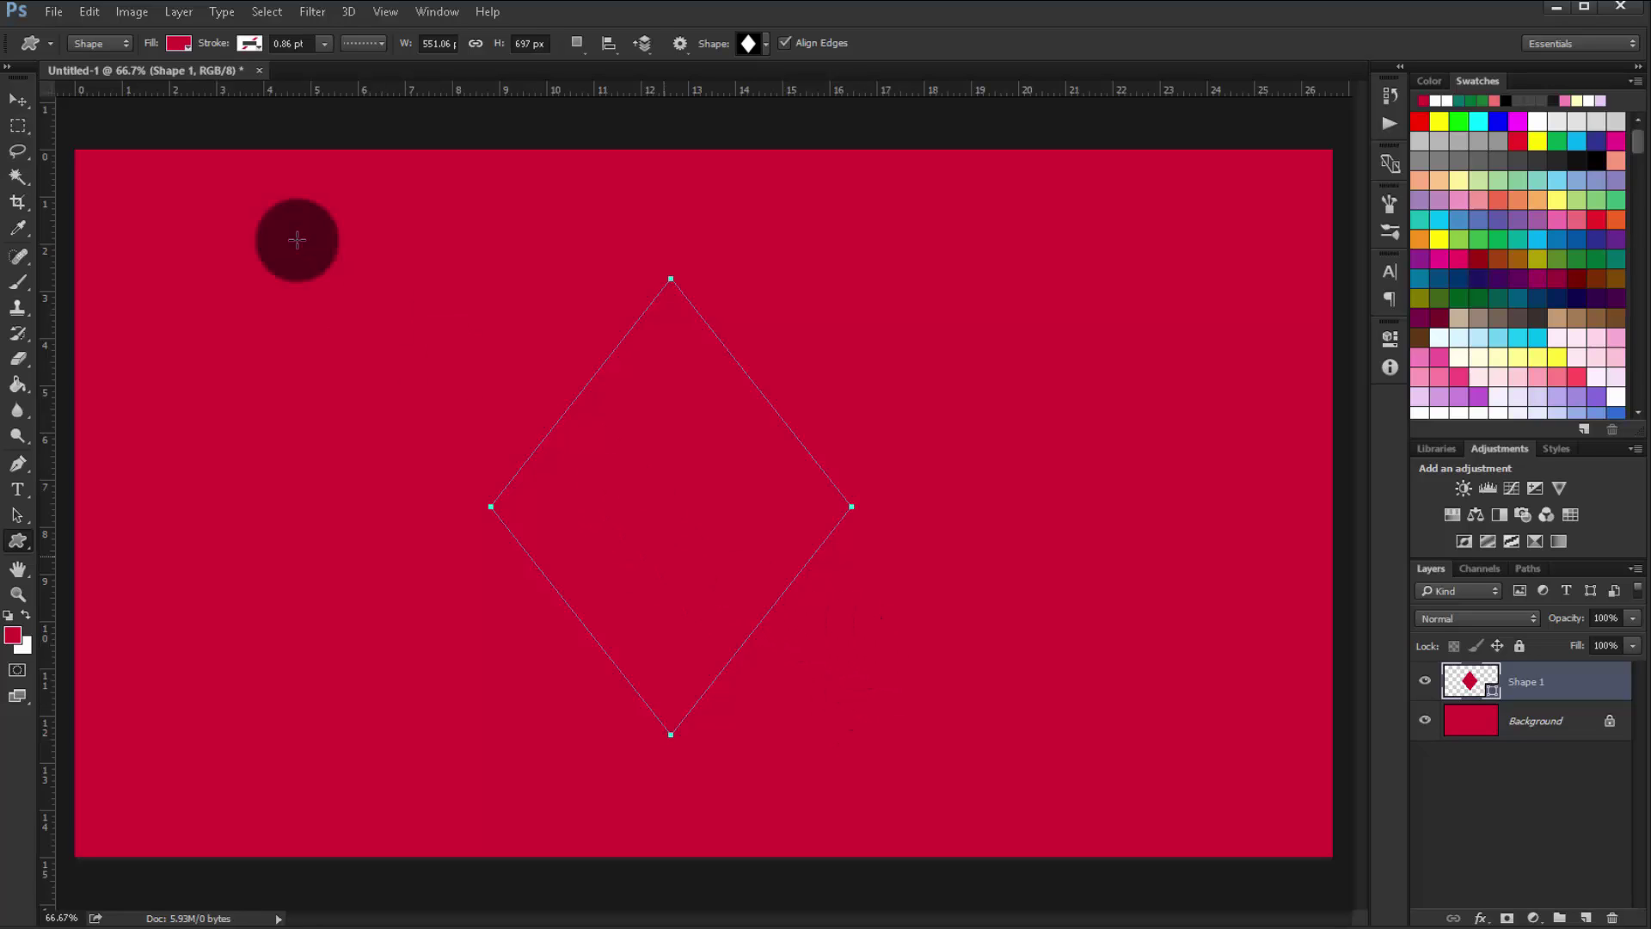
# Set the diamond's fill colour to white
pyautogui.click(178, 43)
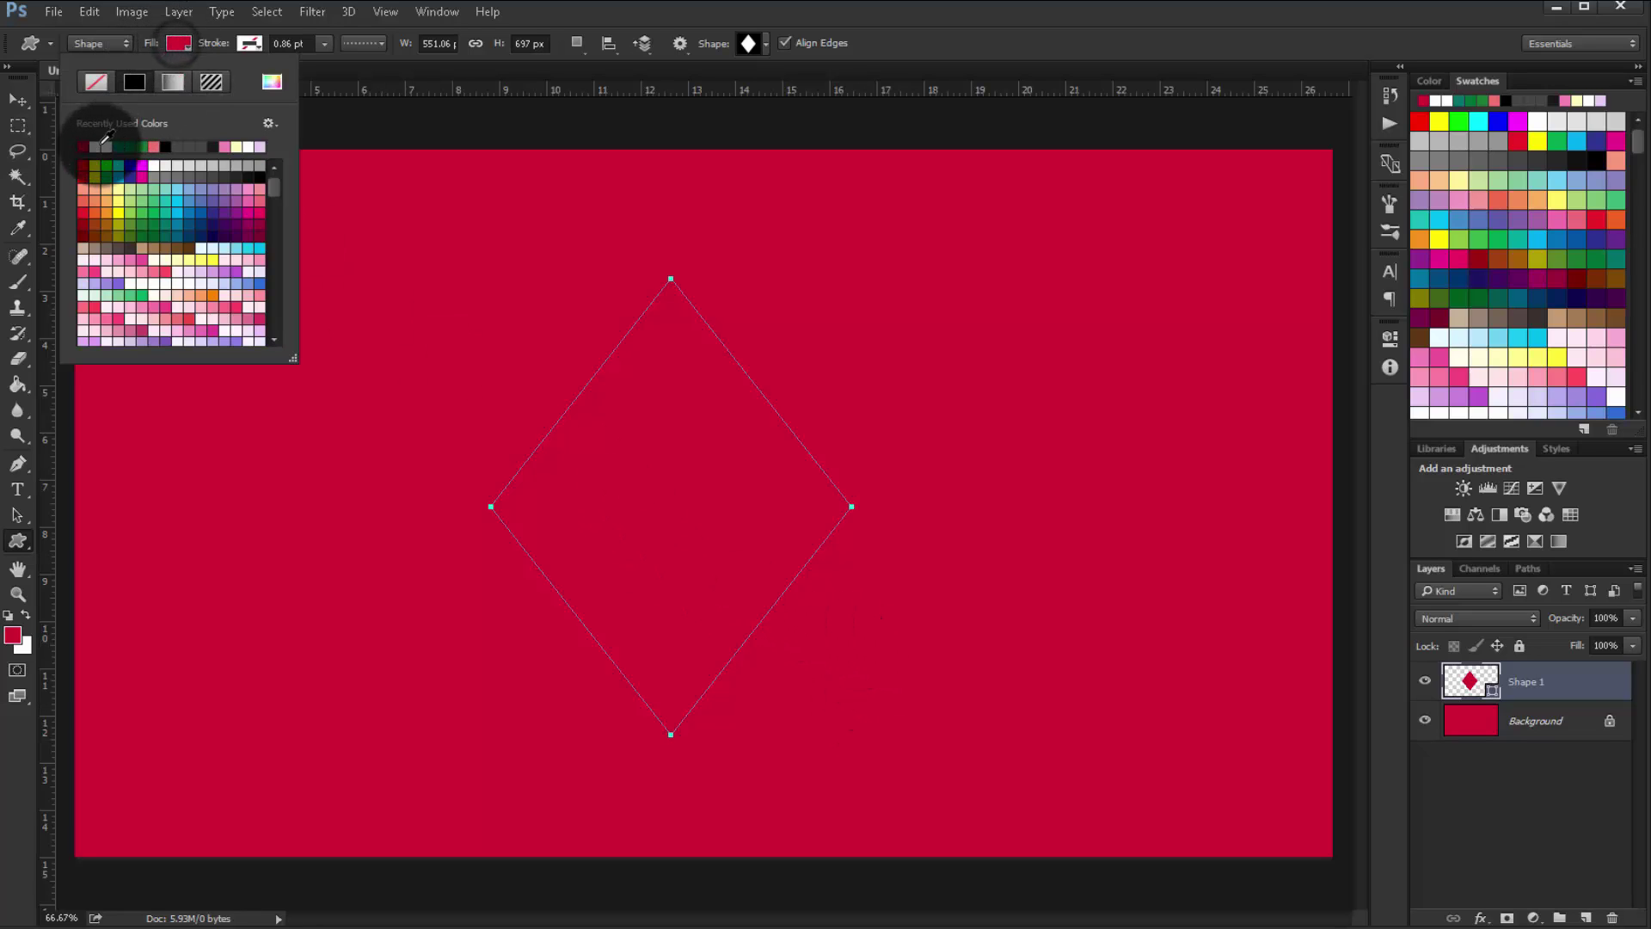
pyautogui.click(102, 145)
pyautogui.click(17, 99)
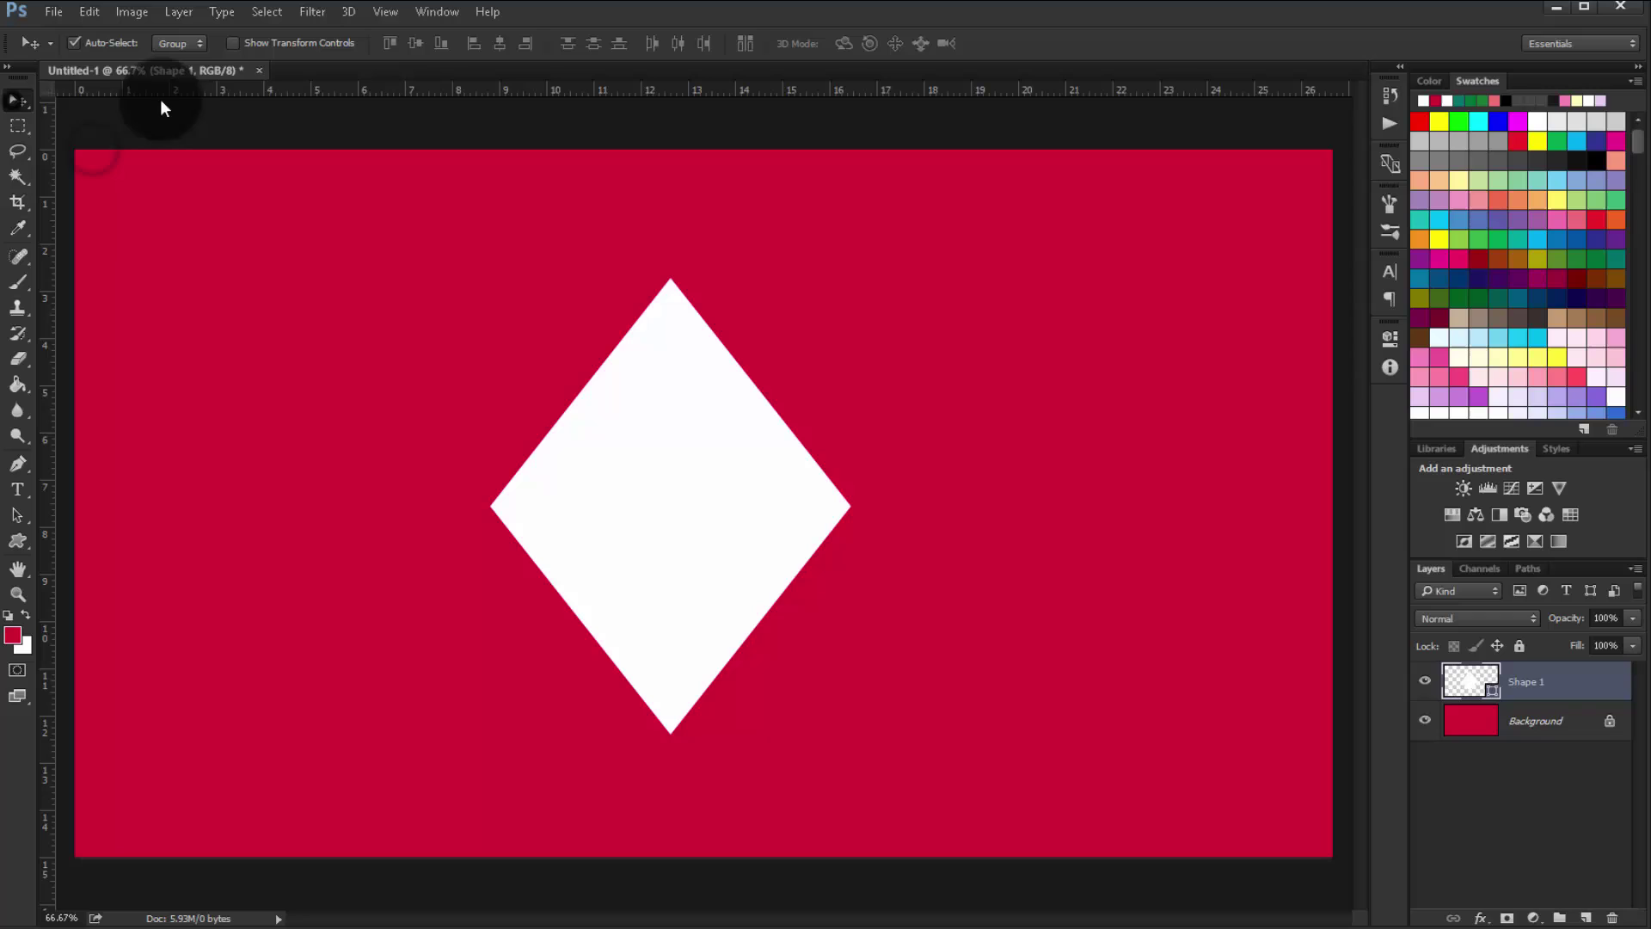
# Centre the diamond vertically and horizontally on the canvas
pyautogui.hotkey('ctrl', 'a')
pyautogui.click(406, 48)
pyautogui.click(503, 48)
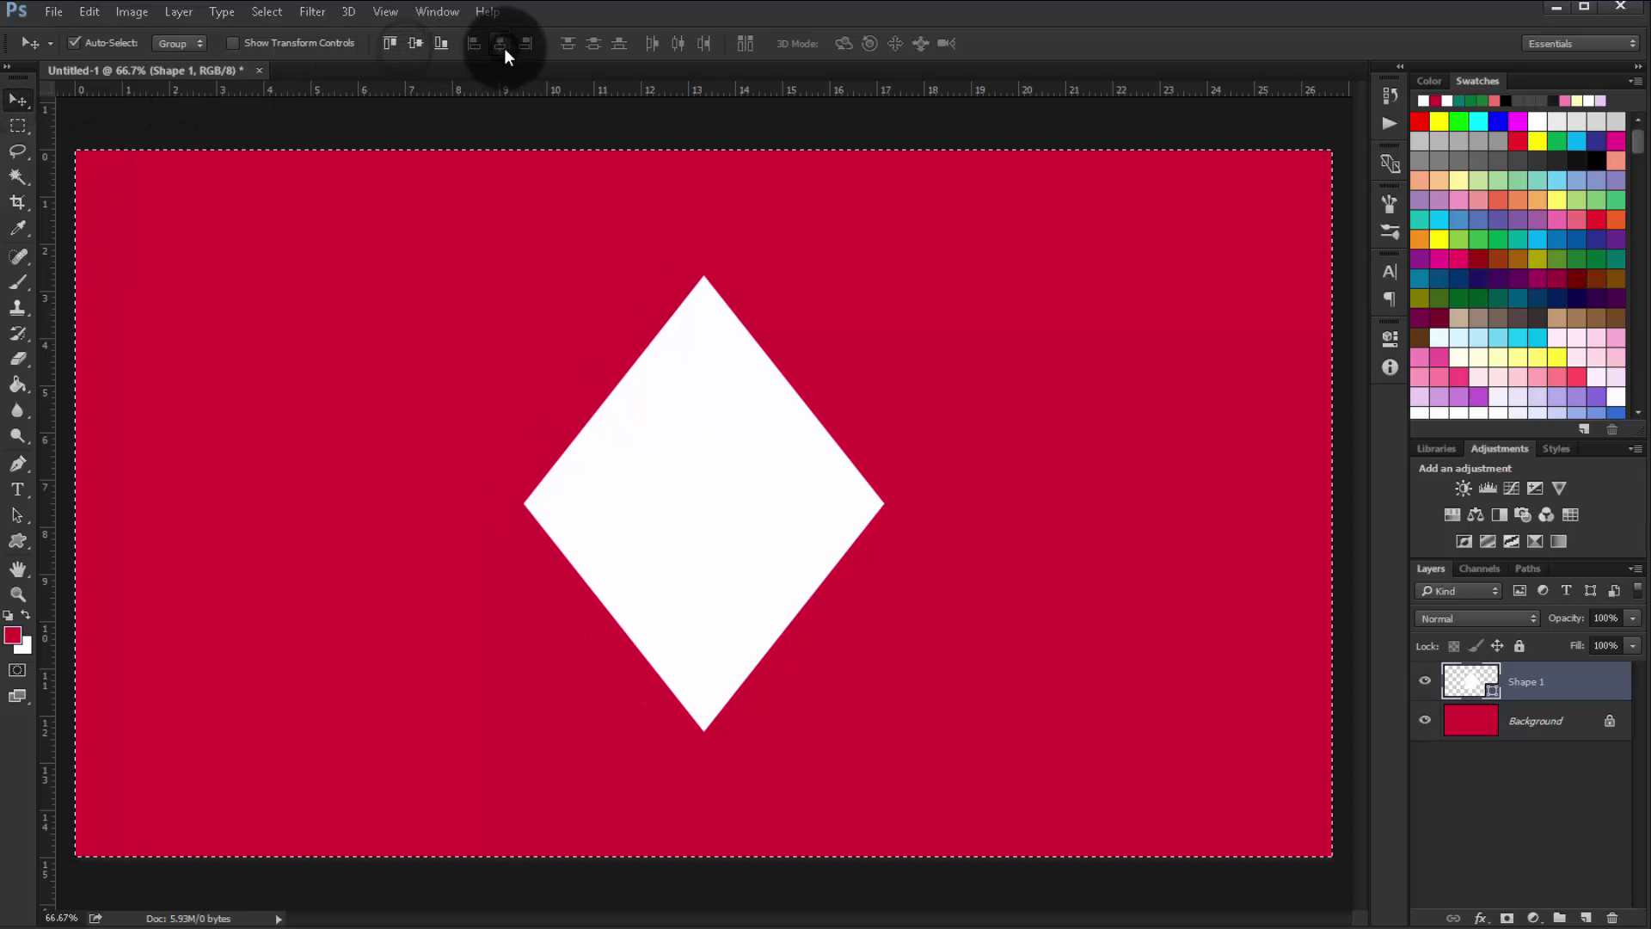
pyautogui.hotkey('ctrl', 'd')
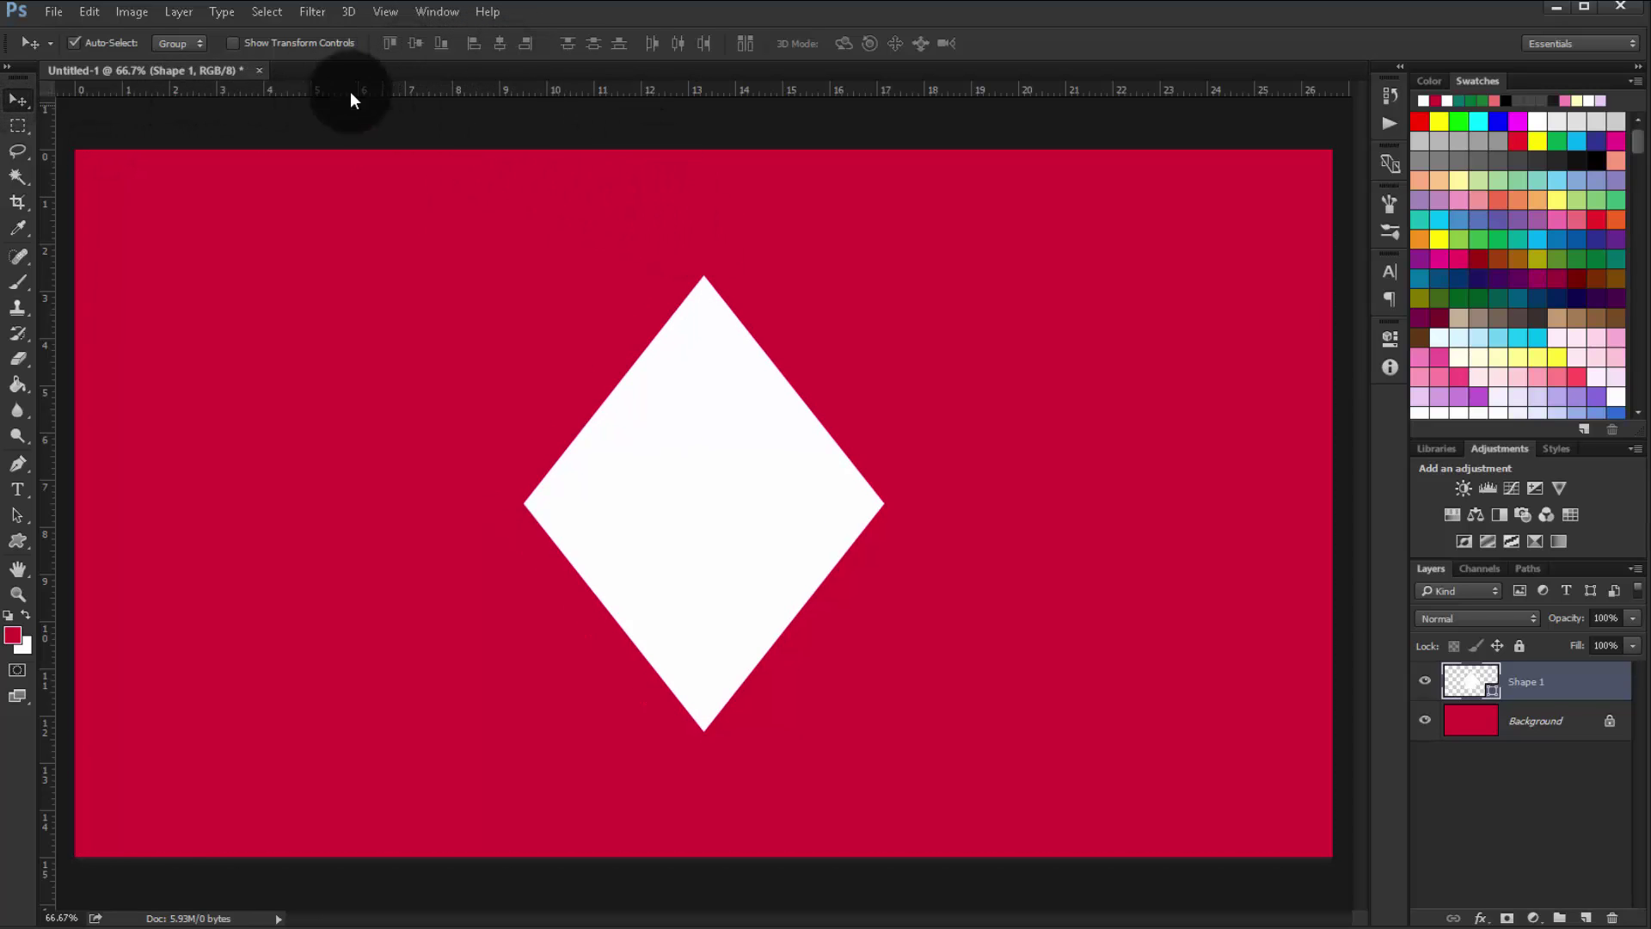
# Widen the diamond to about 135% and duplicate its layer as Shape 1 copy
pyautogui.click(286, 53)
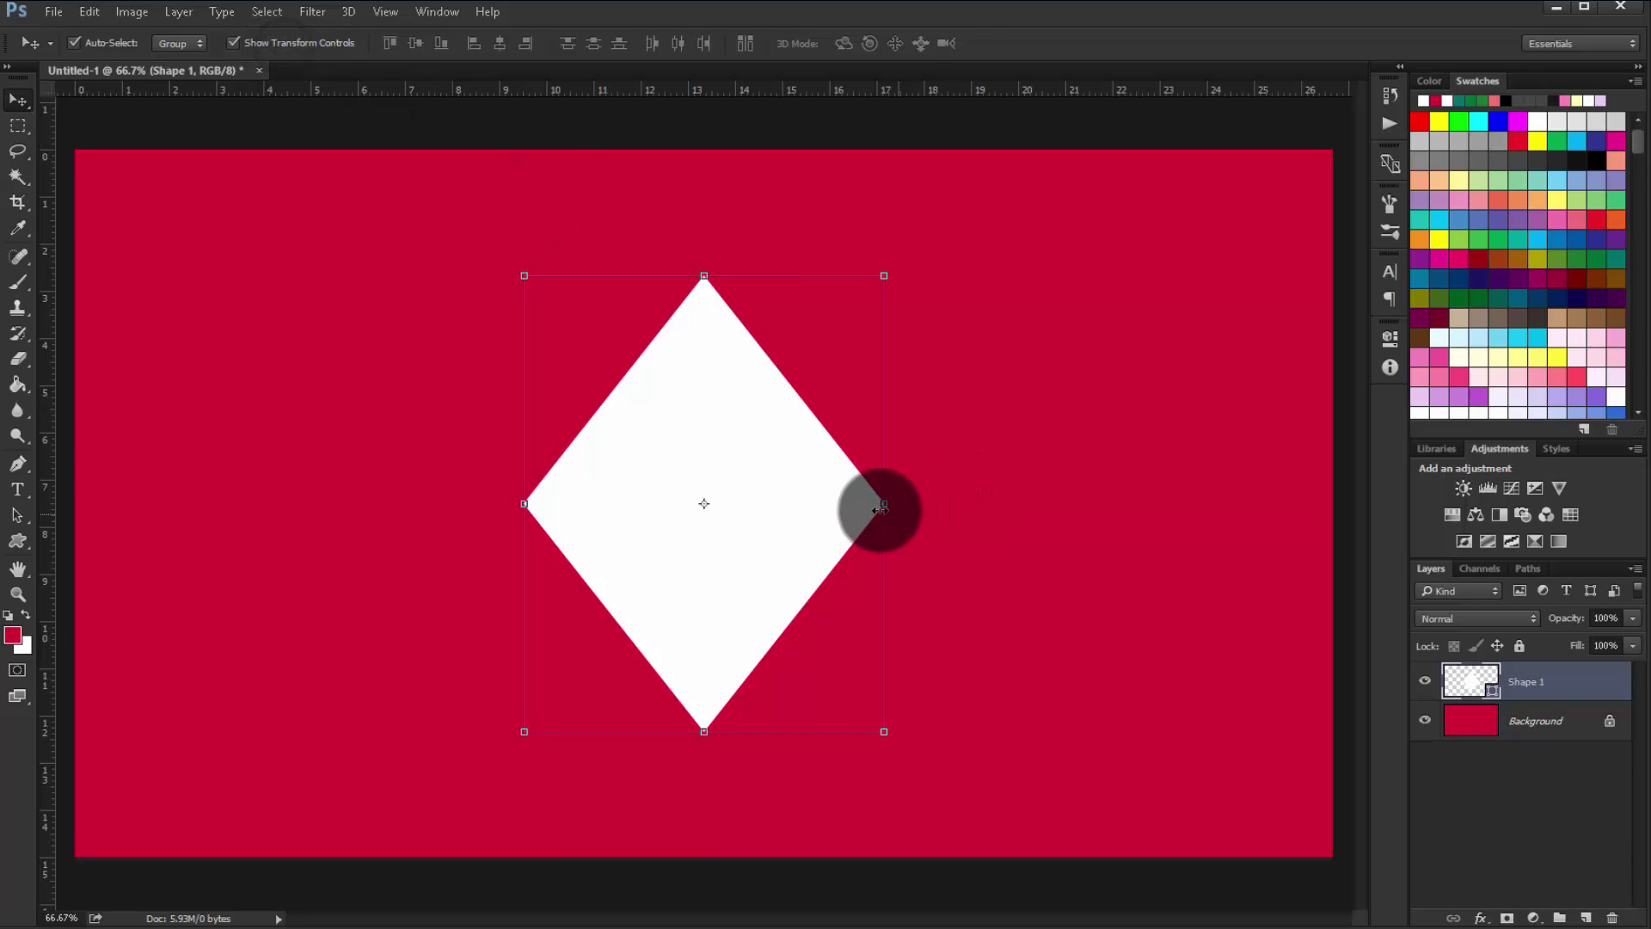
pyautogui.moveTo(879, 508); pyautogui.dragTo(944, 510)
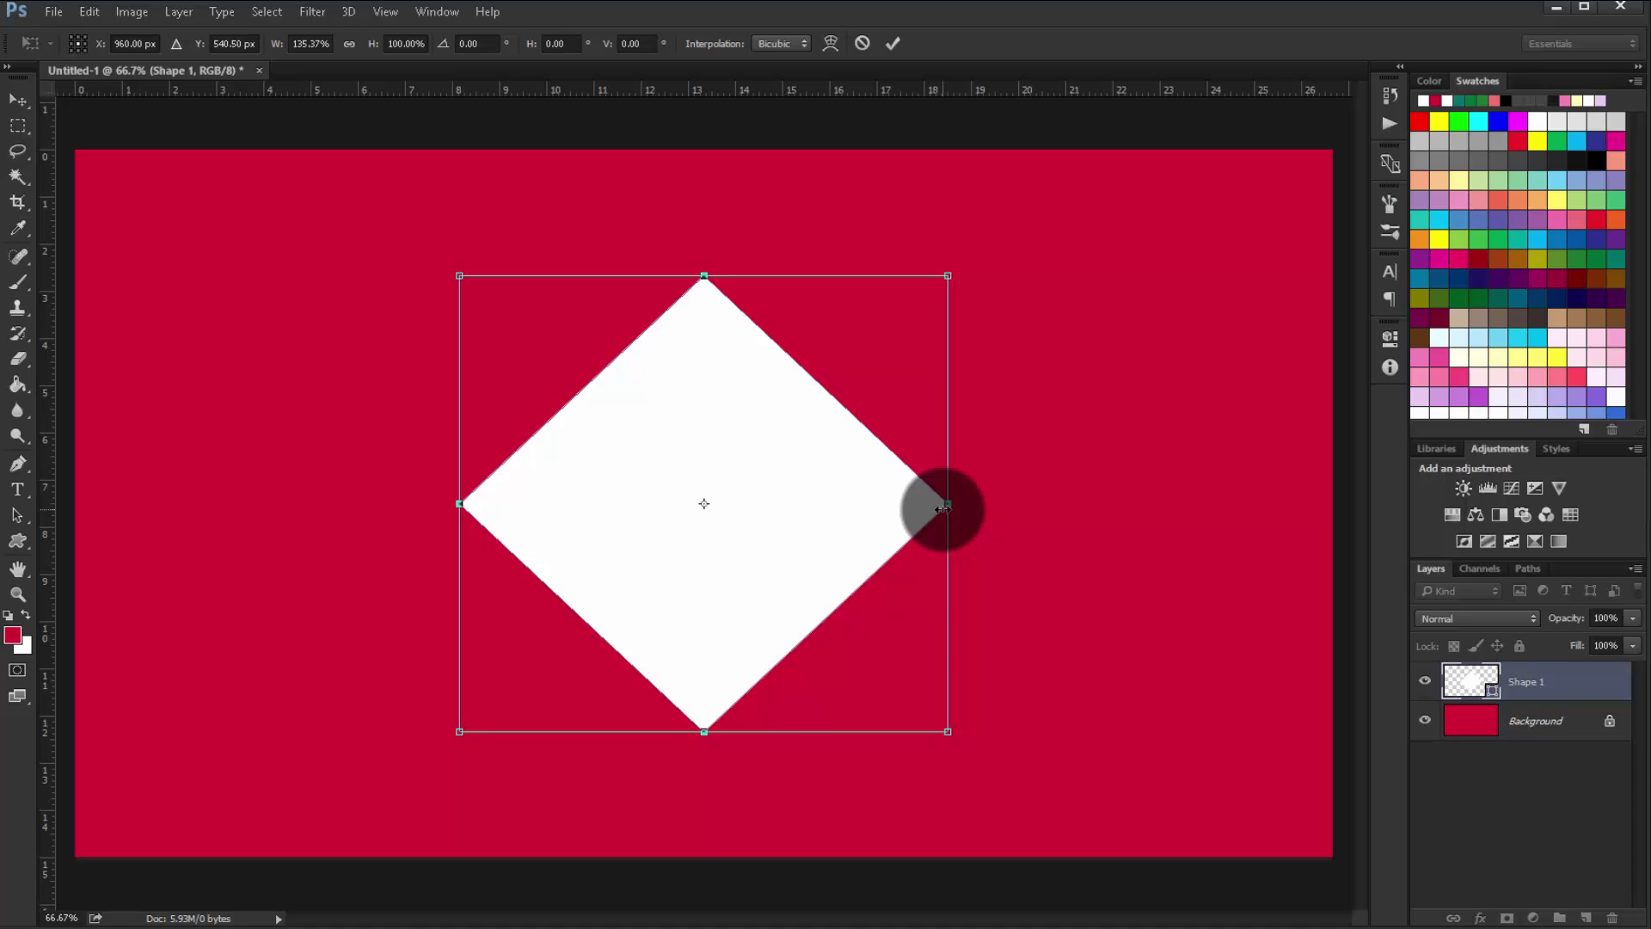
pyautogui.press('Return')
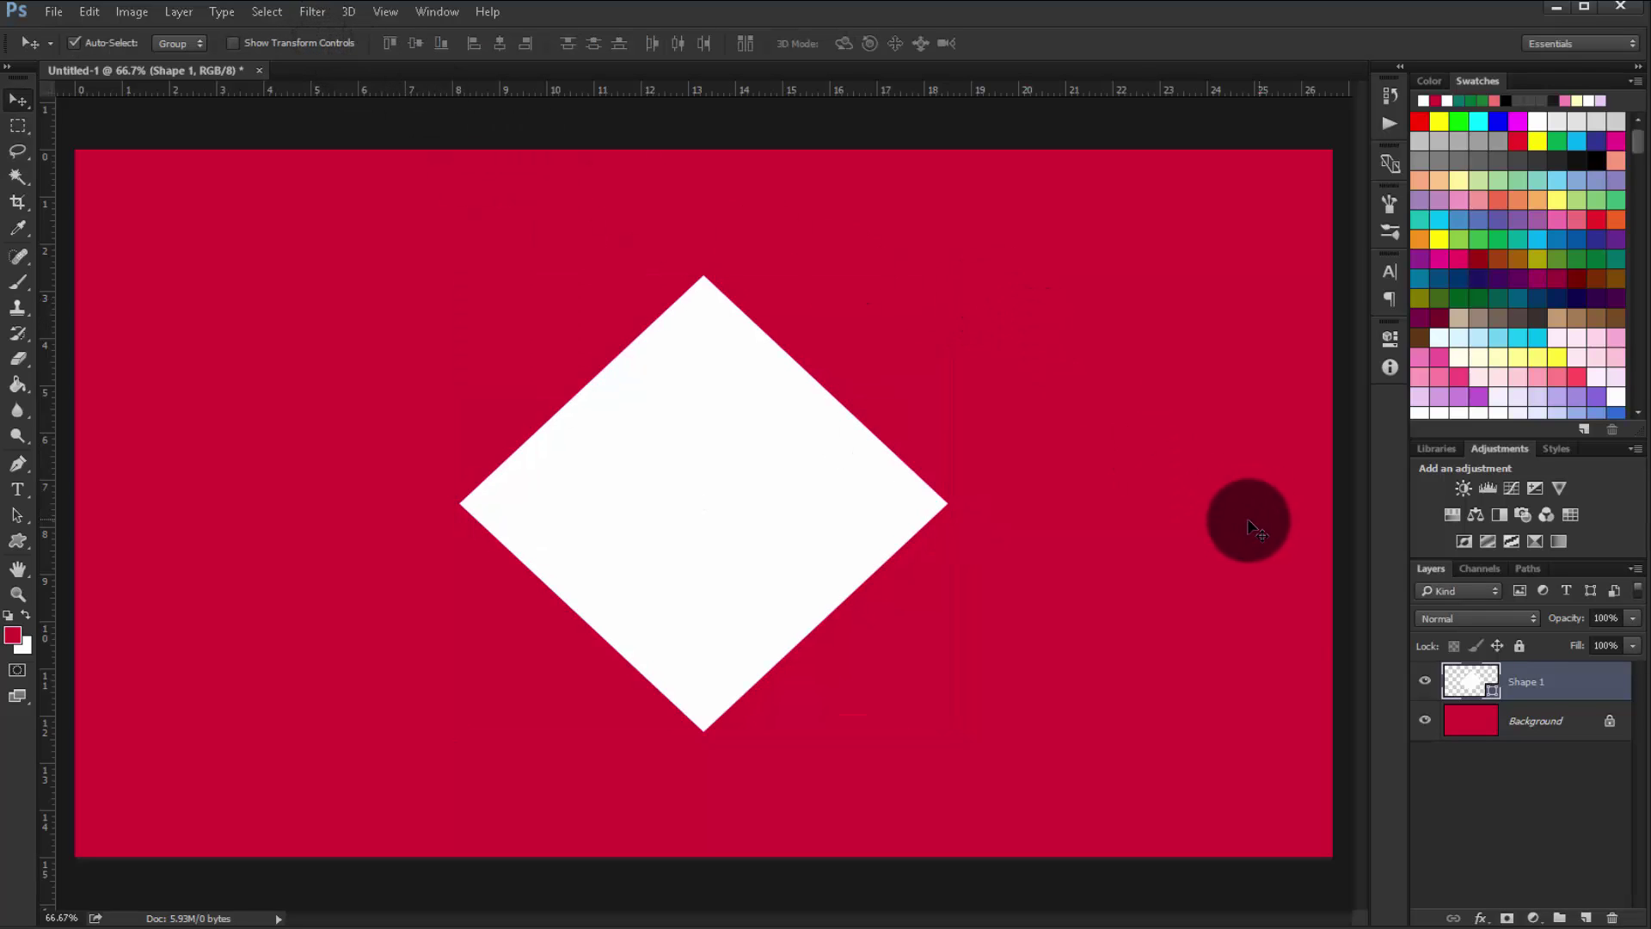
pyautogui.press('ctrl')
pyautogui.hotkey('ctrl', 'j')
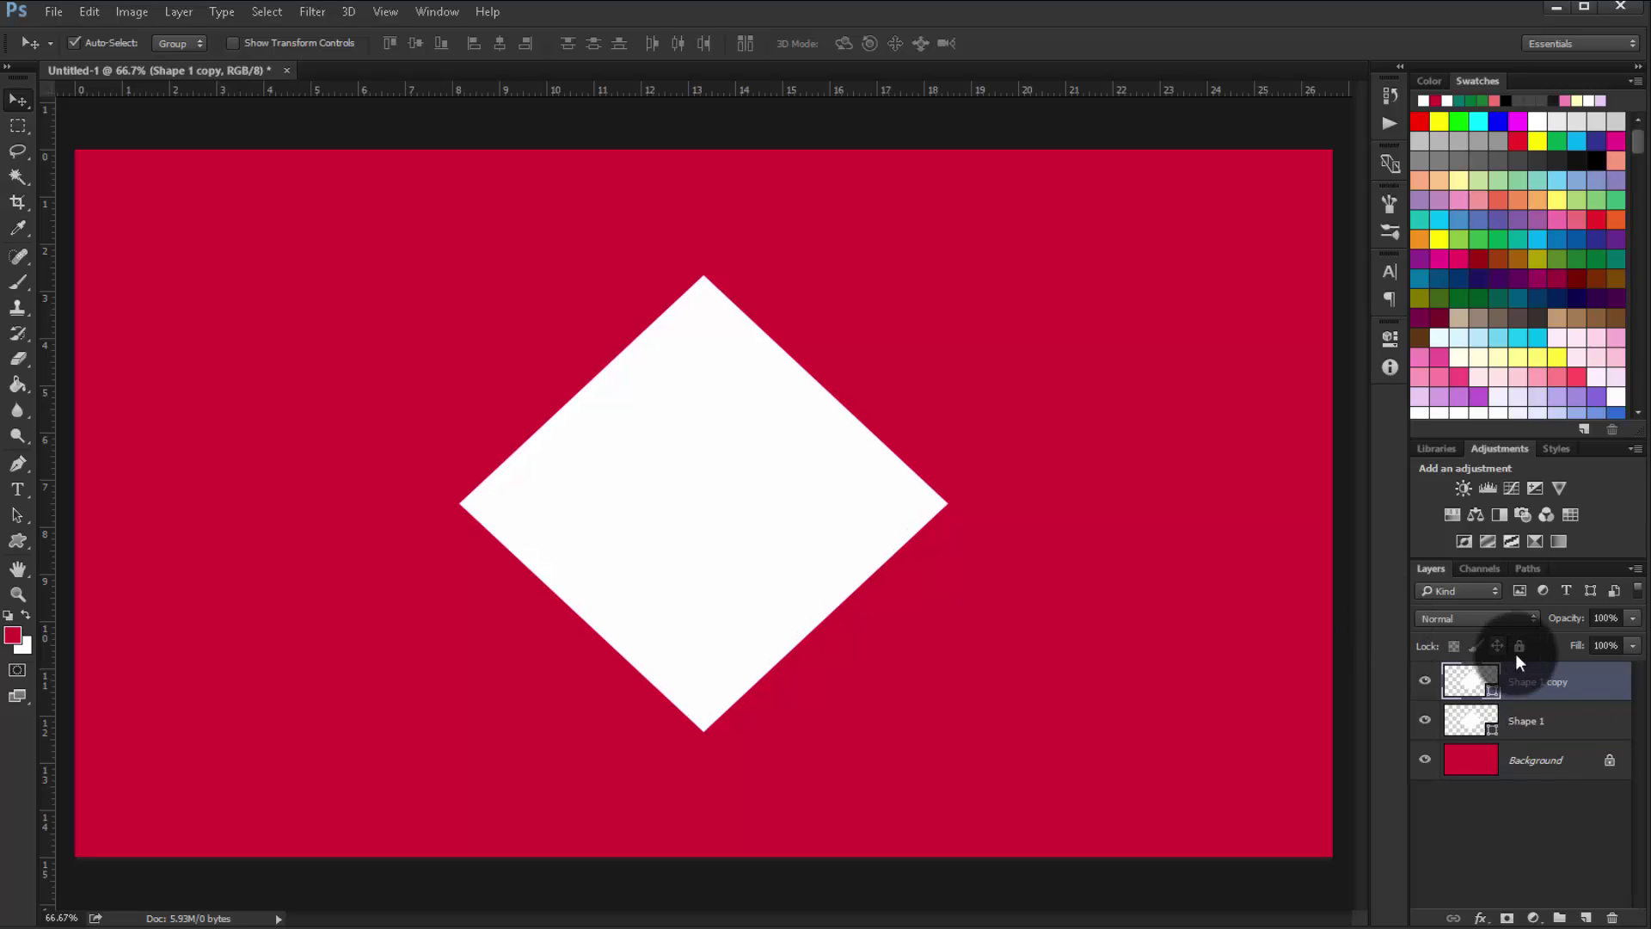
# Rasterize the original Shape 1 diamond layer
pyautogui.rightClick(1526, 680)
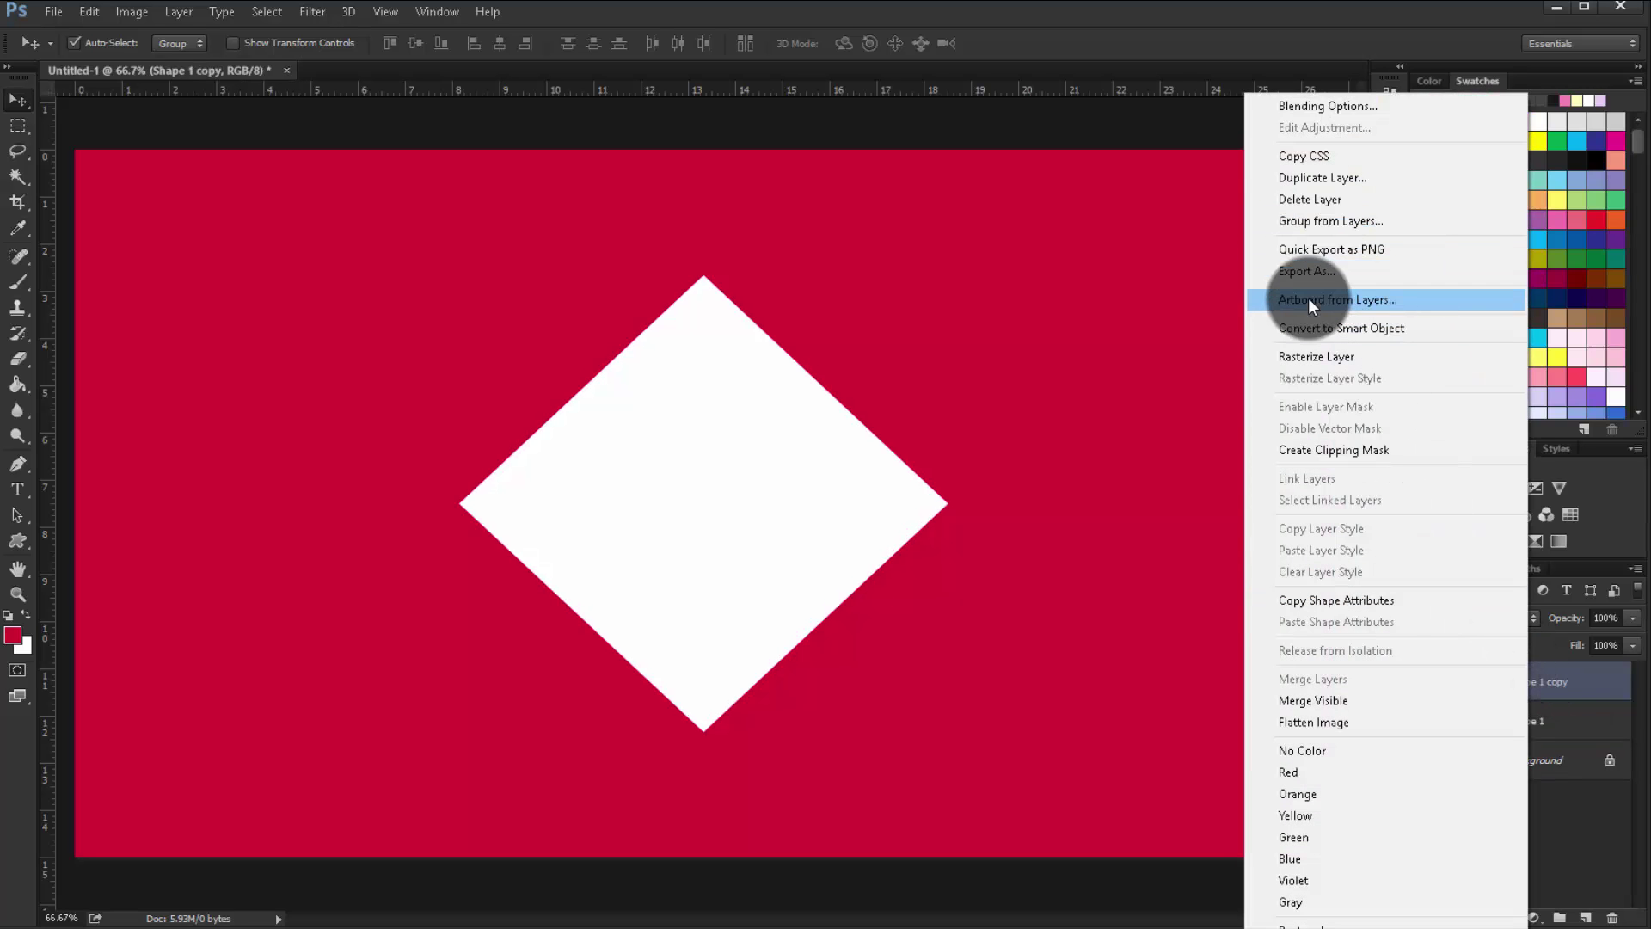
pyautogui.click(1331, 361)
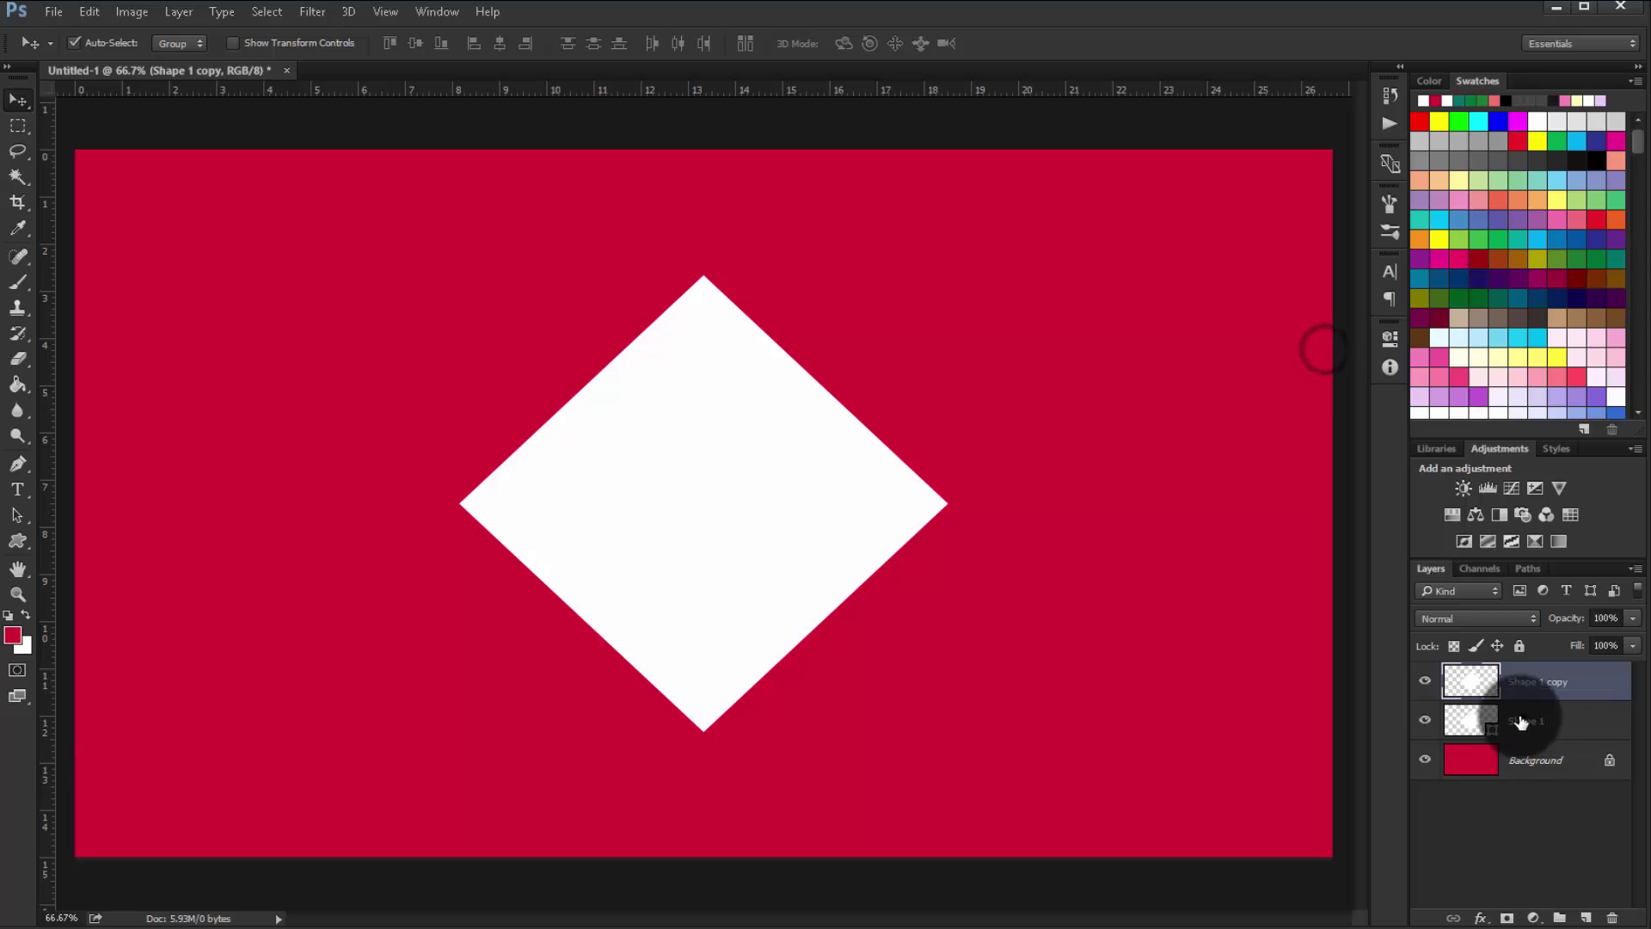
pyautogui.rightClick(1511, 721)
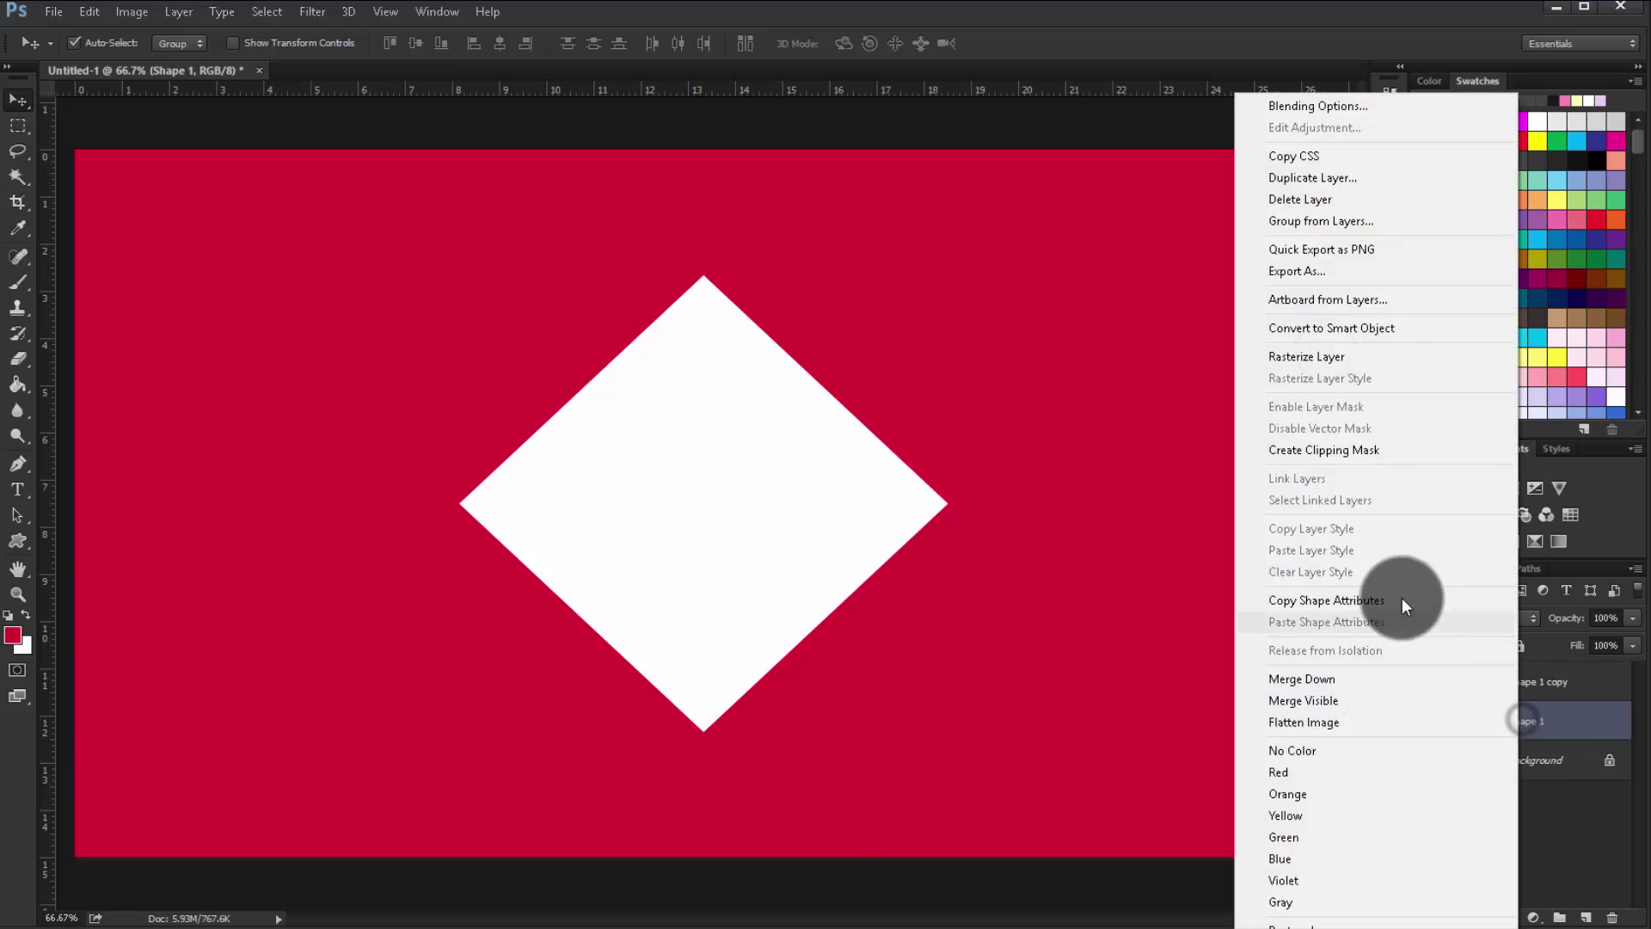
pyautogui.click(1328, 363)
# Fill the Shape 1 copy diamond with red
pyautogui.click(1468, 681)
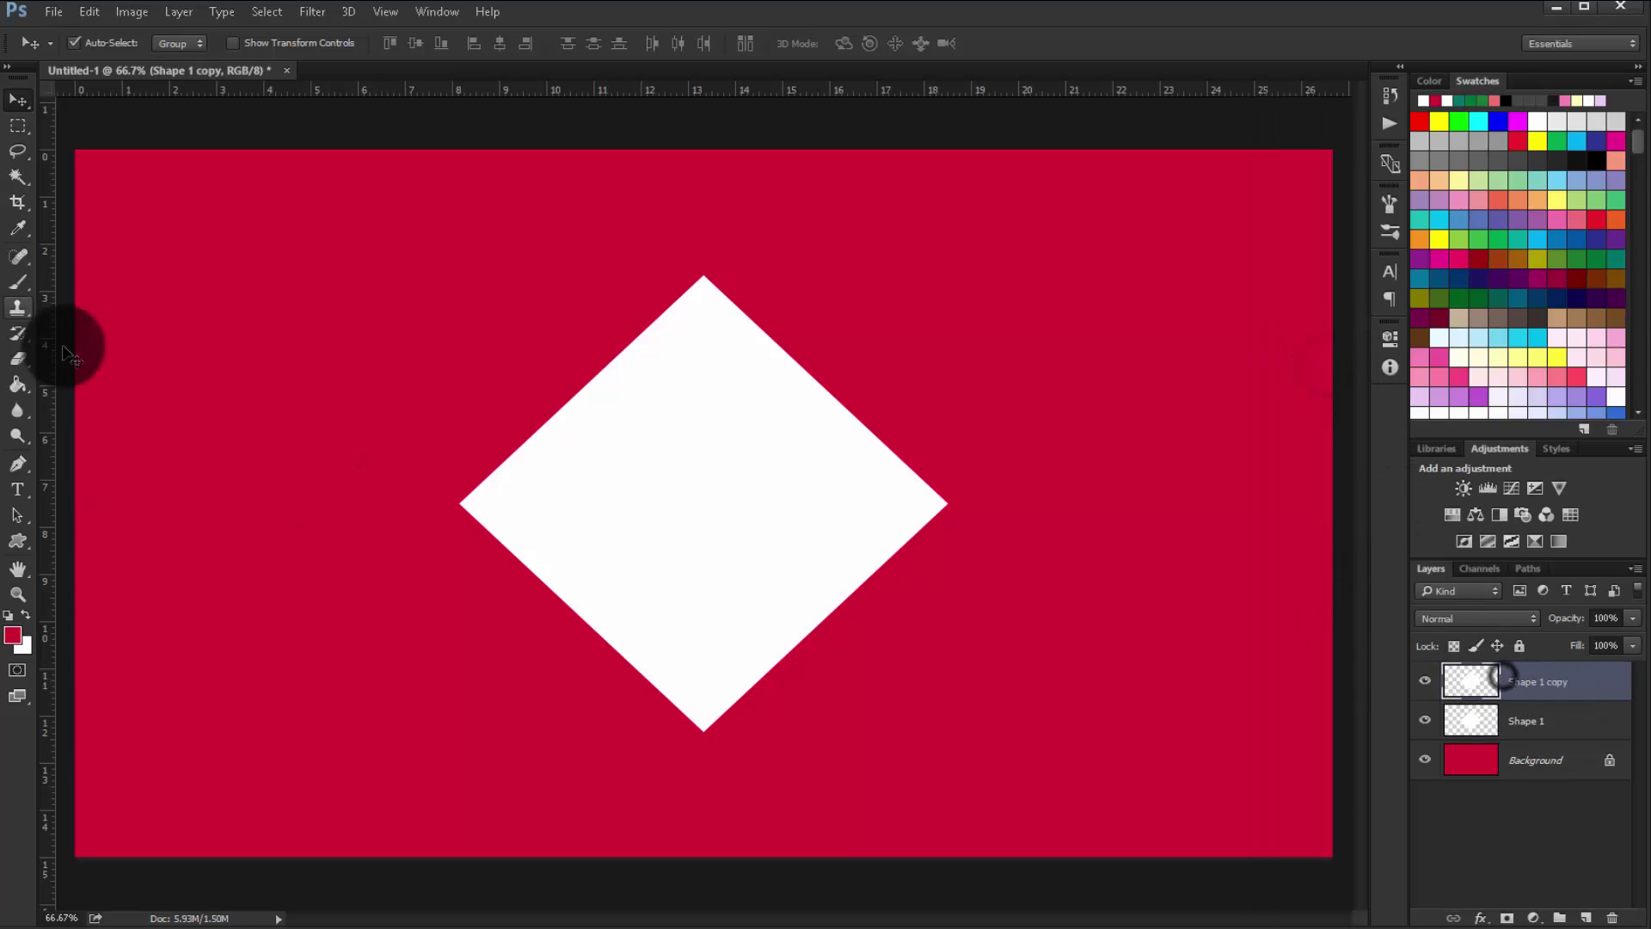
pyautogui.click(17, 384)
pyautogui.click(573, 437)
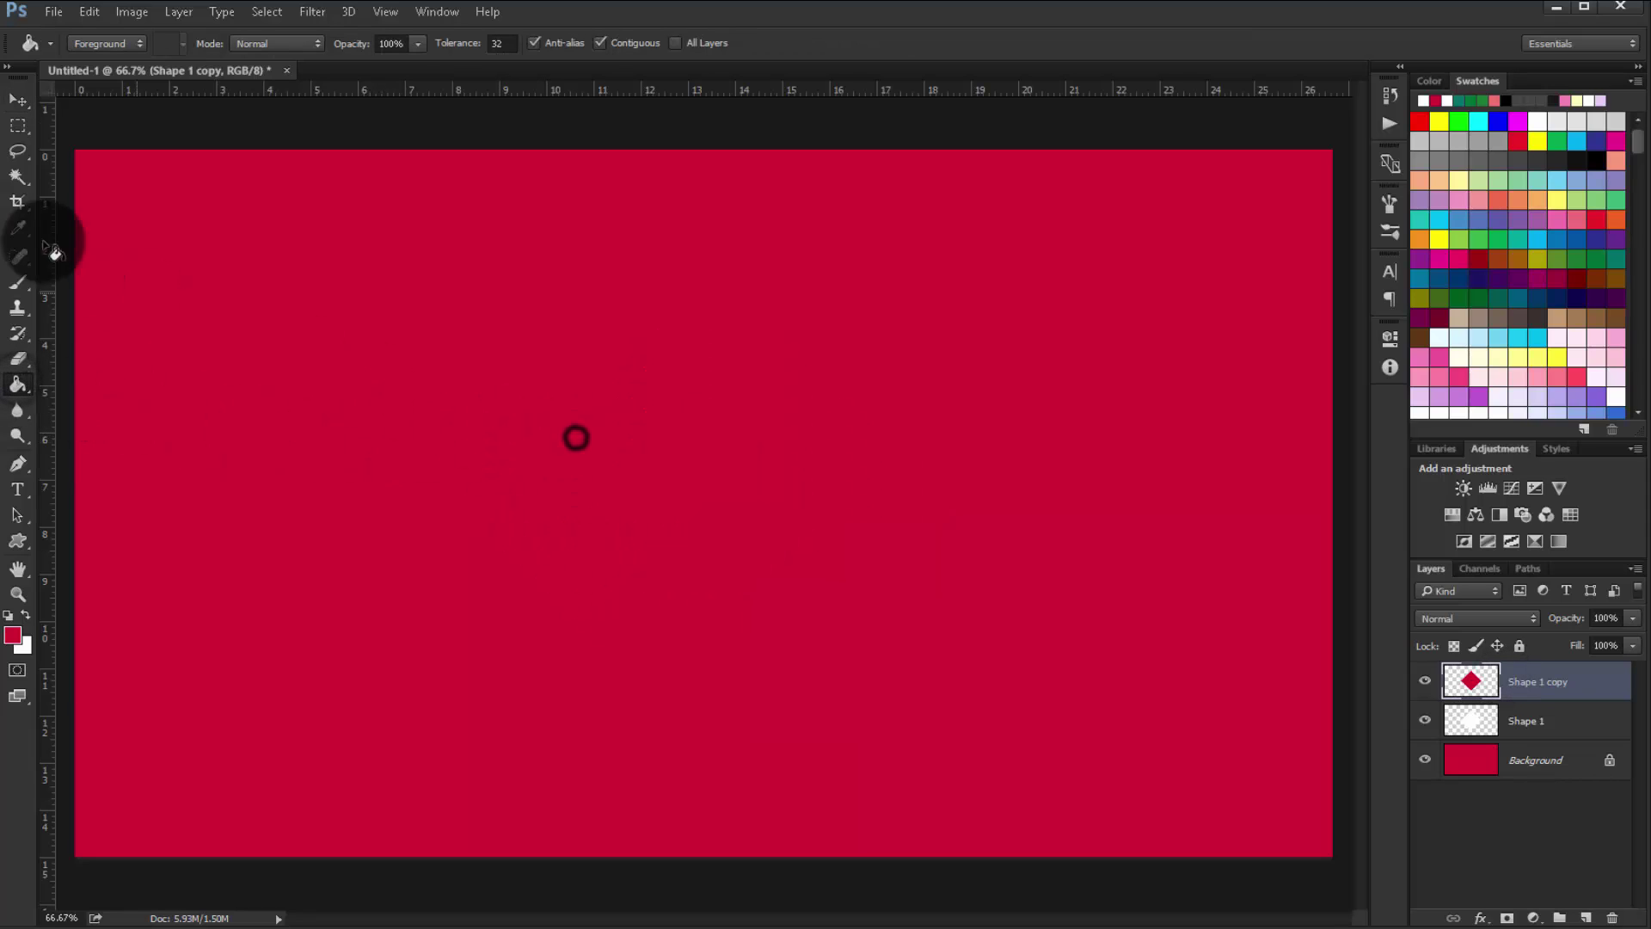
# Shrink the red copy to about 96.5%, leaving a thin white diamond outline
pyautogui.click(18, 99)
pyautogui.click(281, 44)
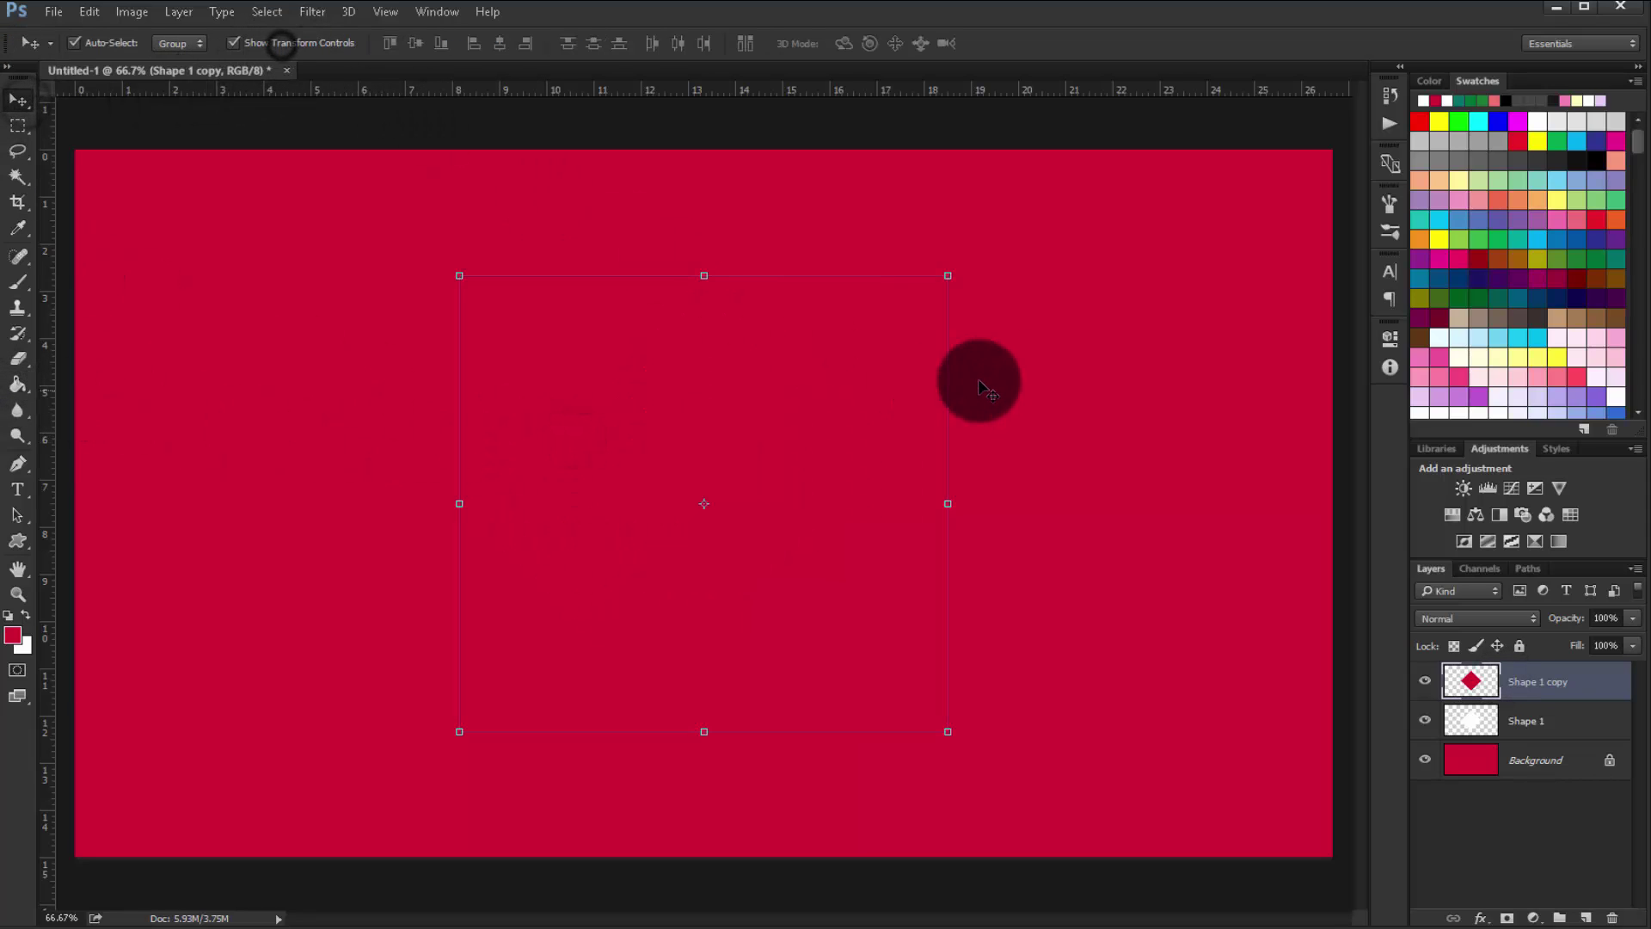
pyautogui.moveTo(955, 273); pyautogui.dragTo(954, 288)
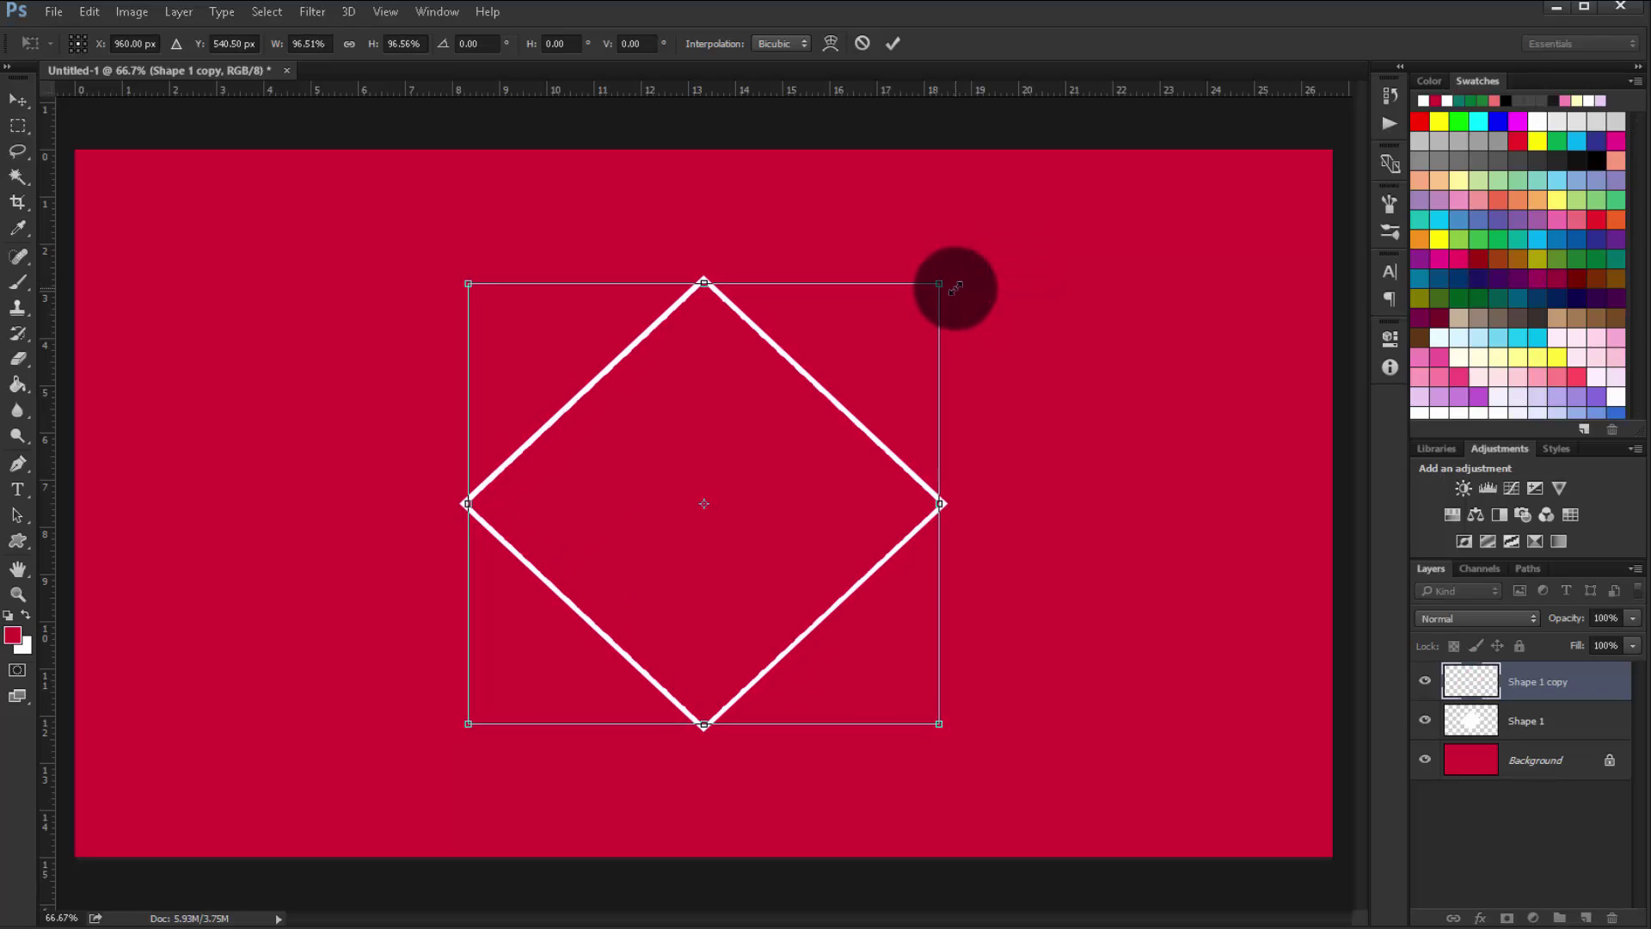
pyautogui.press('Return')
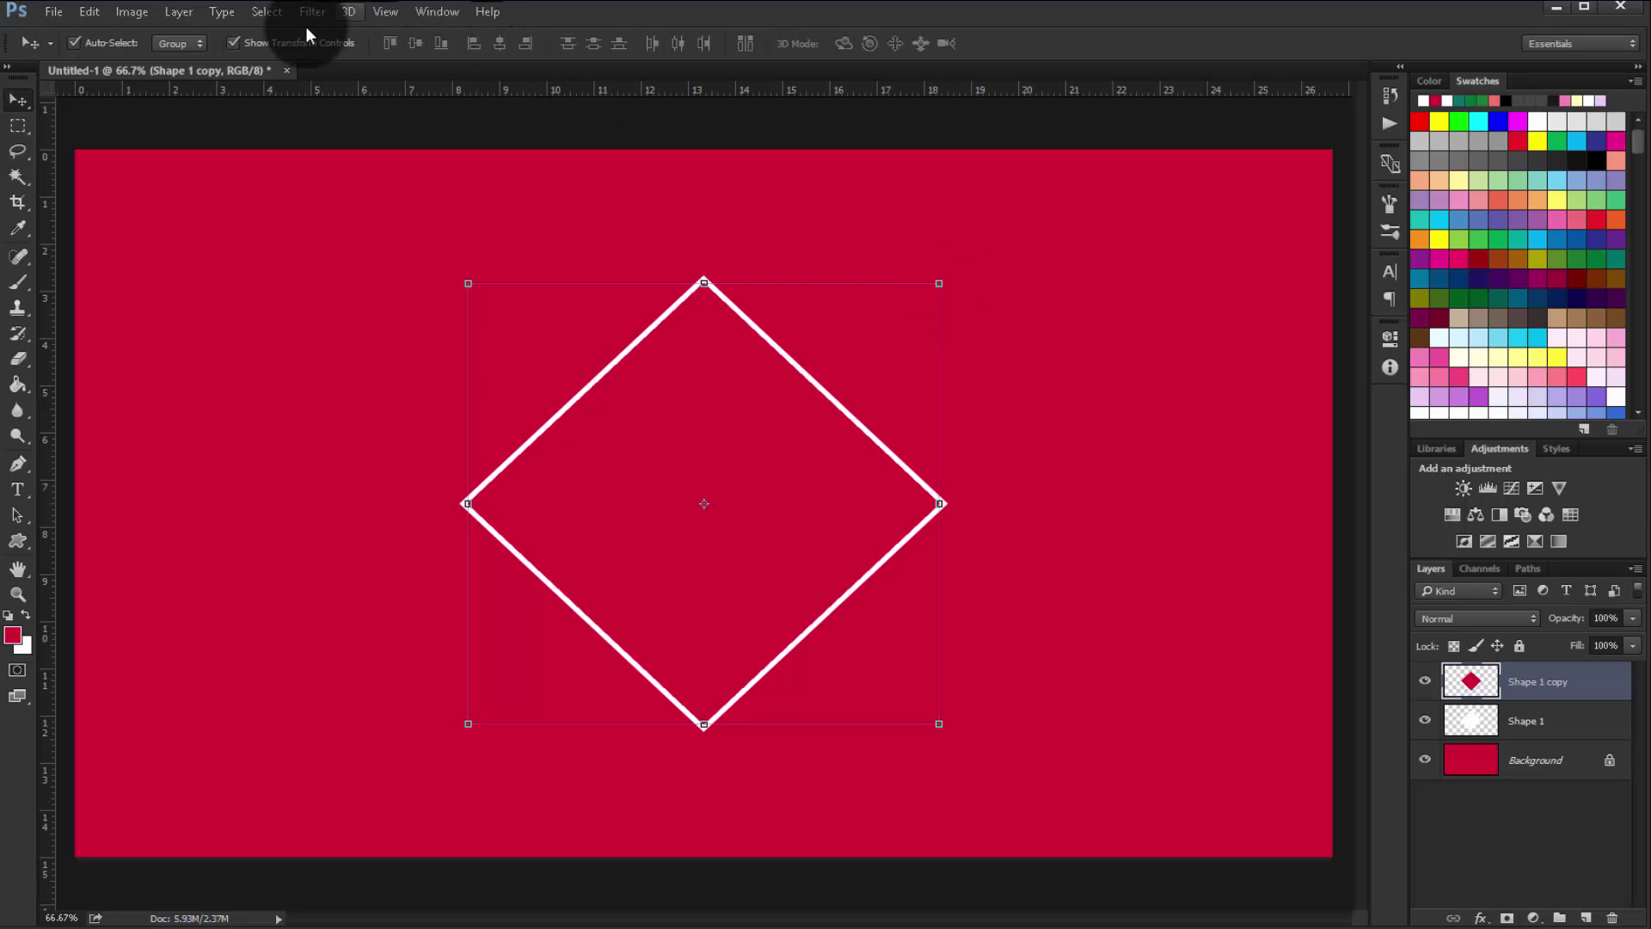
pyautogui.hotkey('ctrl', '+')
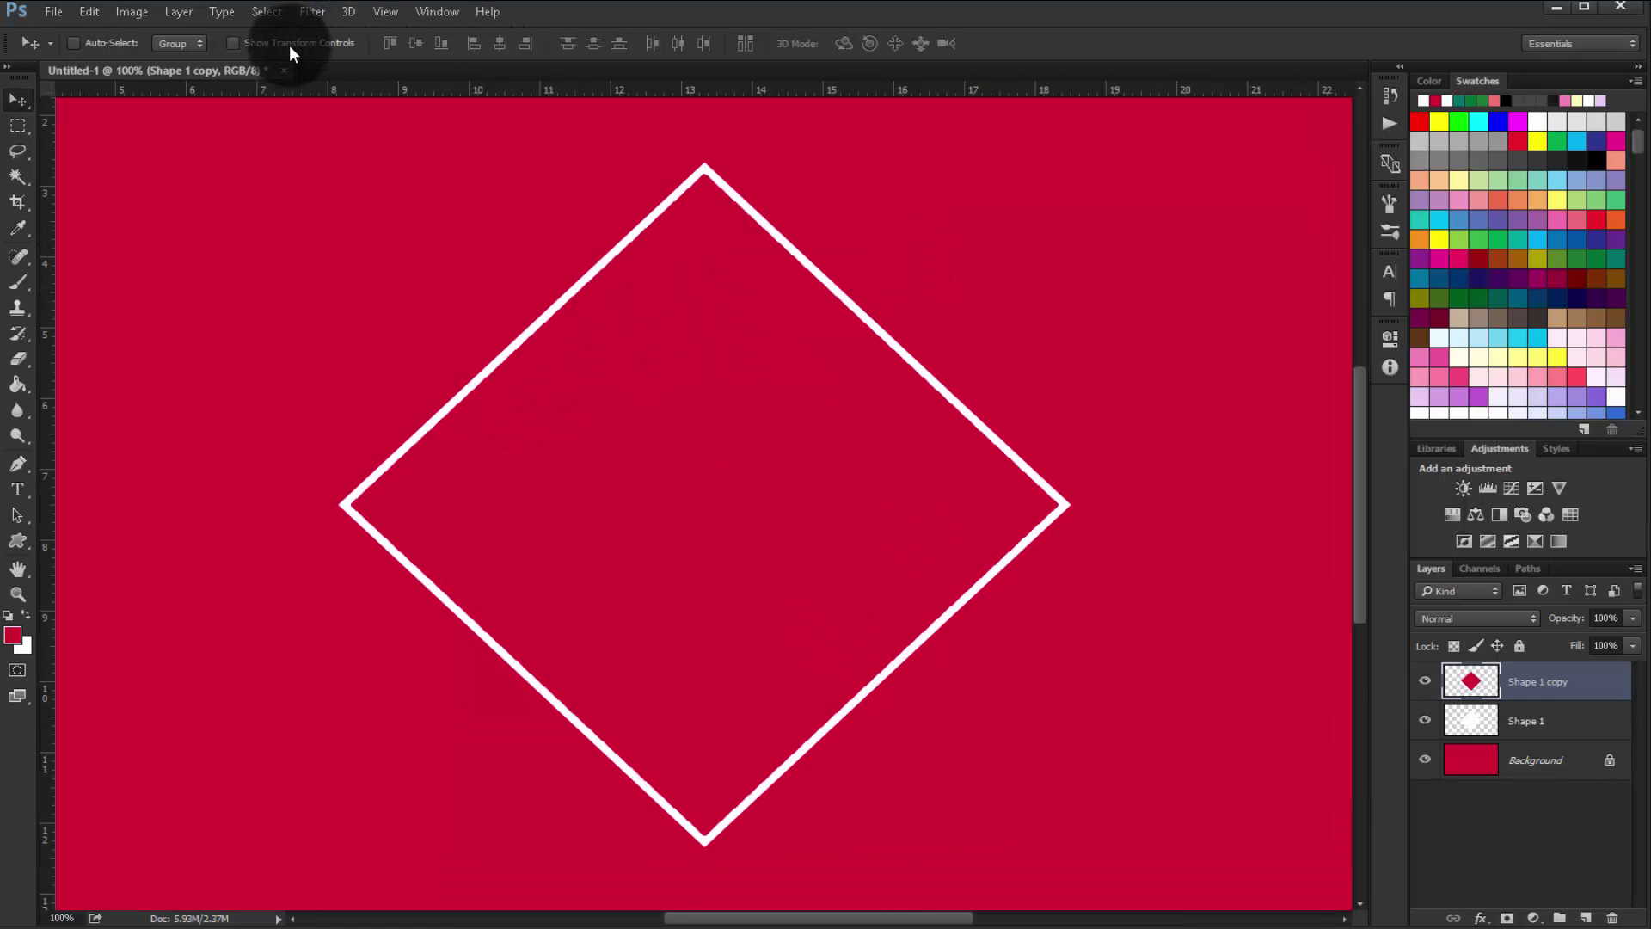
pyautogui.hotkey('ctrl', '0')
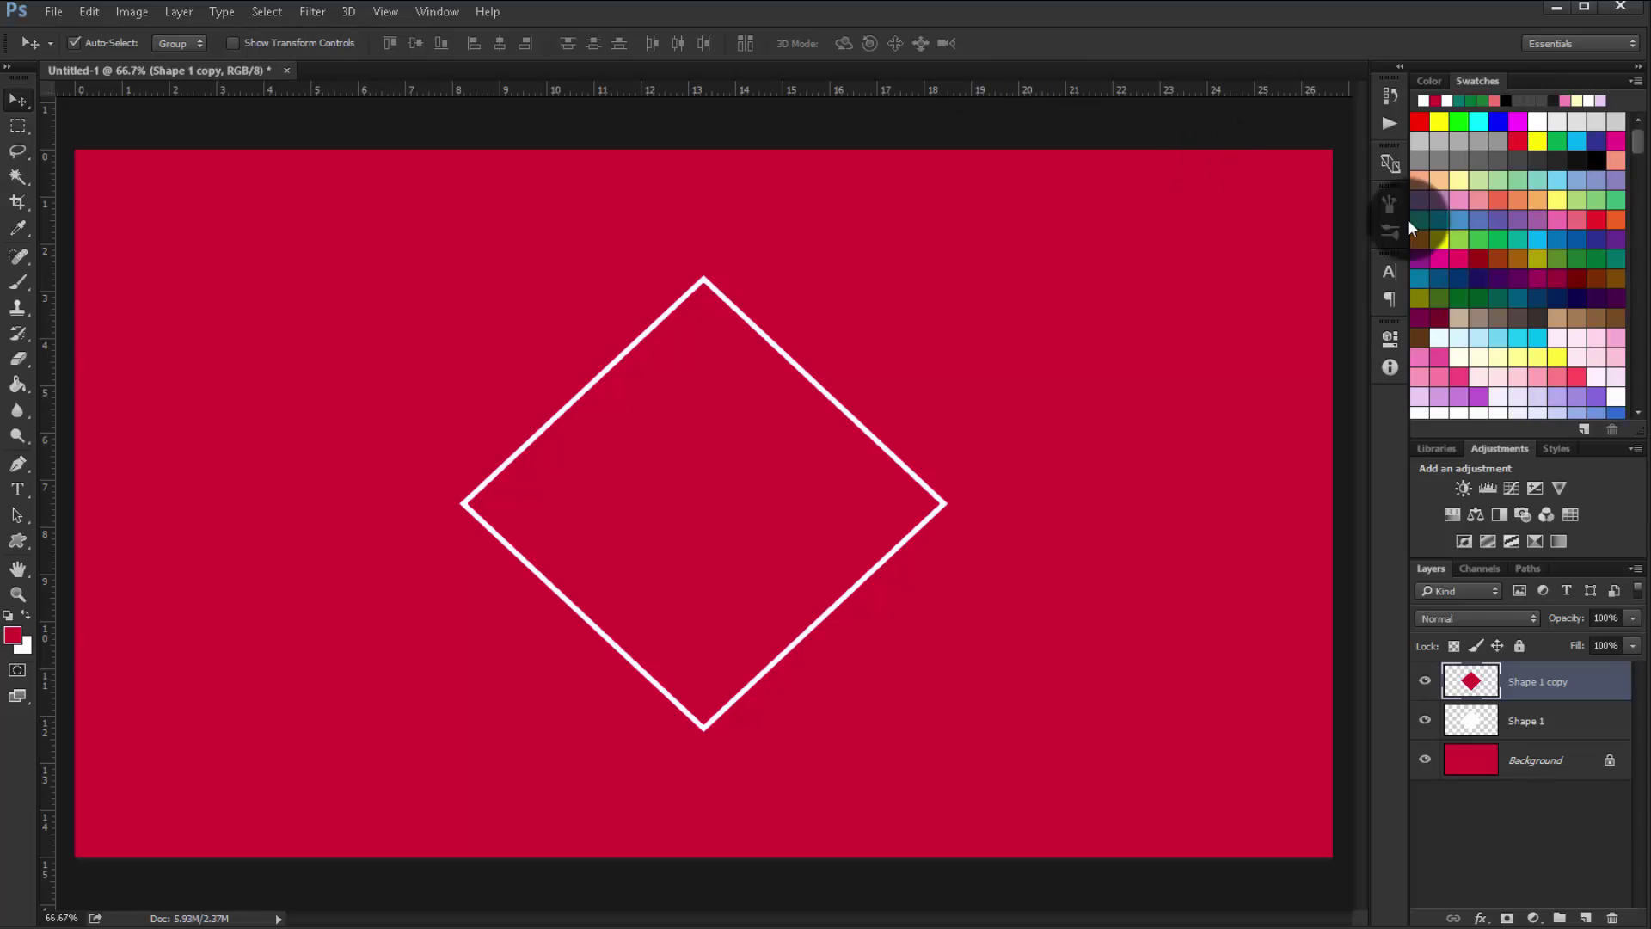
# Load the copy's diamond selection, switch to Shape 1, then deselect and reselect the copy
pyautogui.keyDown('ctrl'); pyautogui.click(1472, 679); pyautogui.keyUp('ctrl')
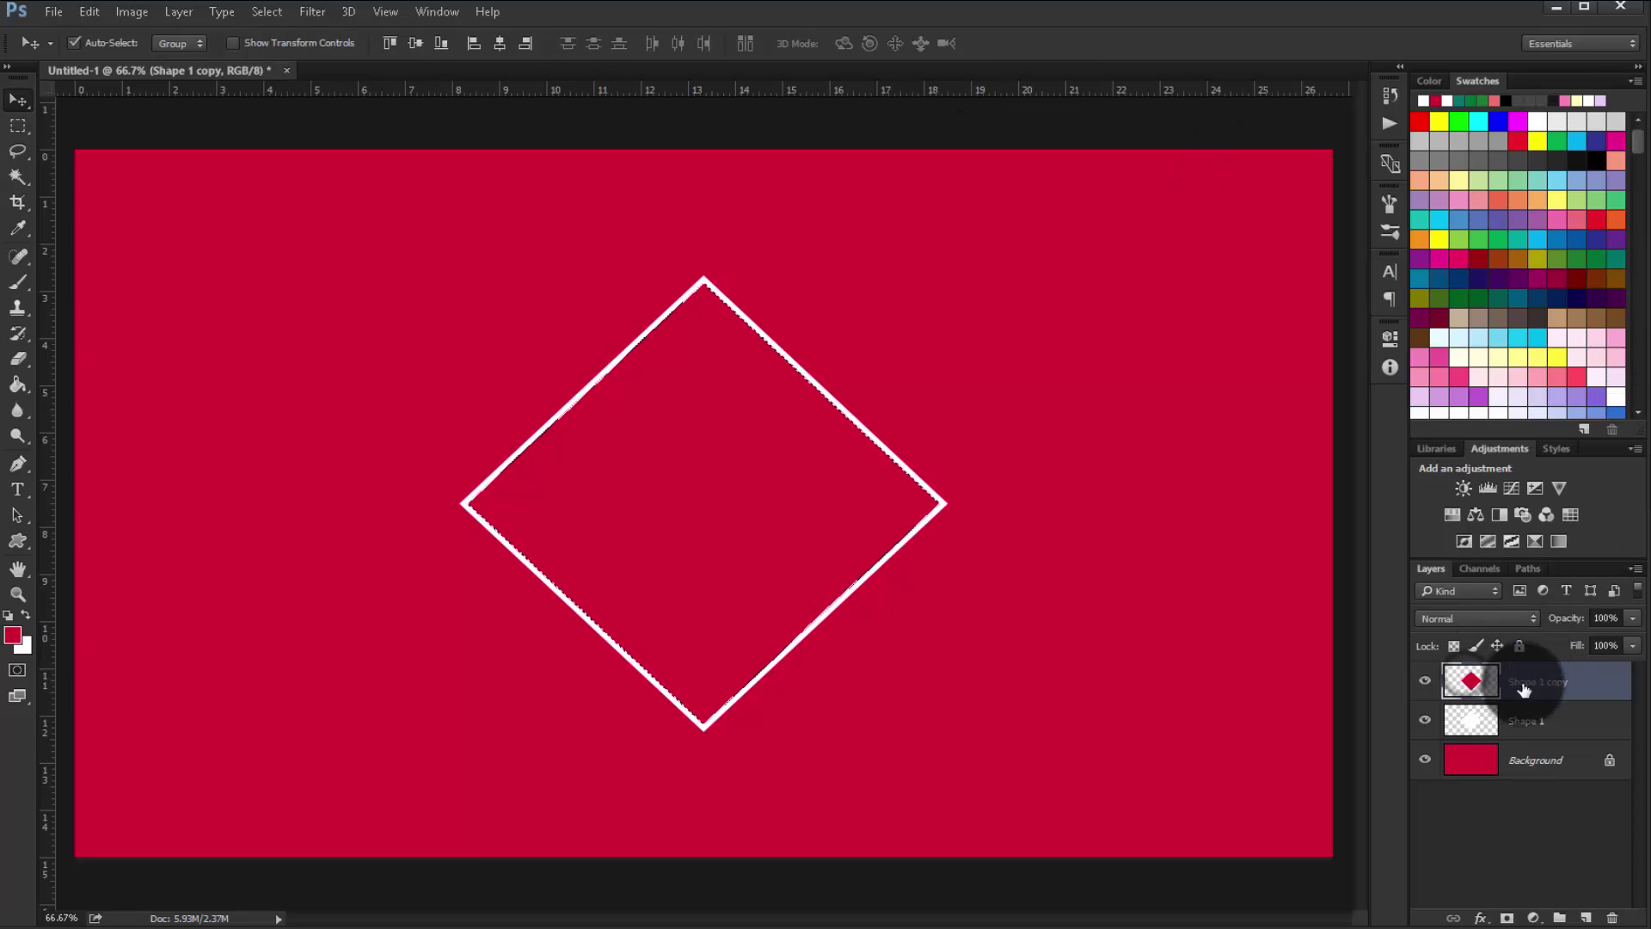
pyautogui.click(1521, 719)
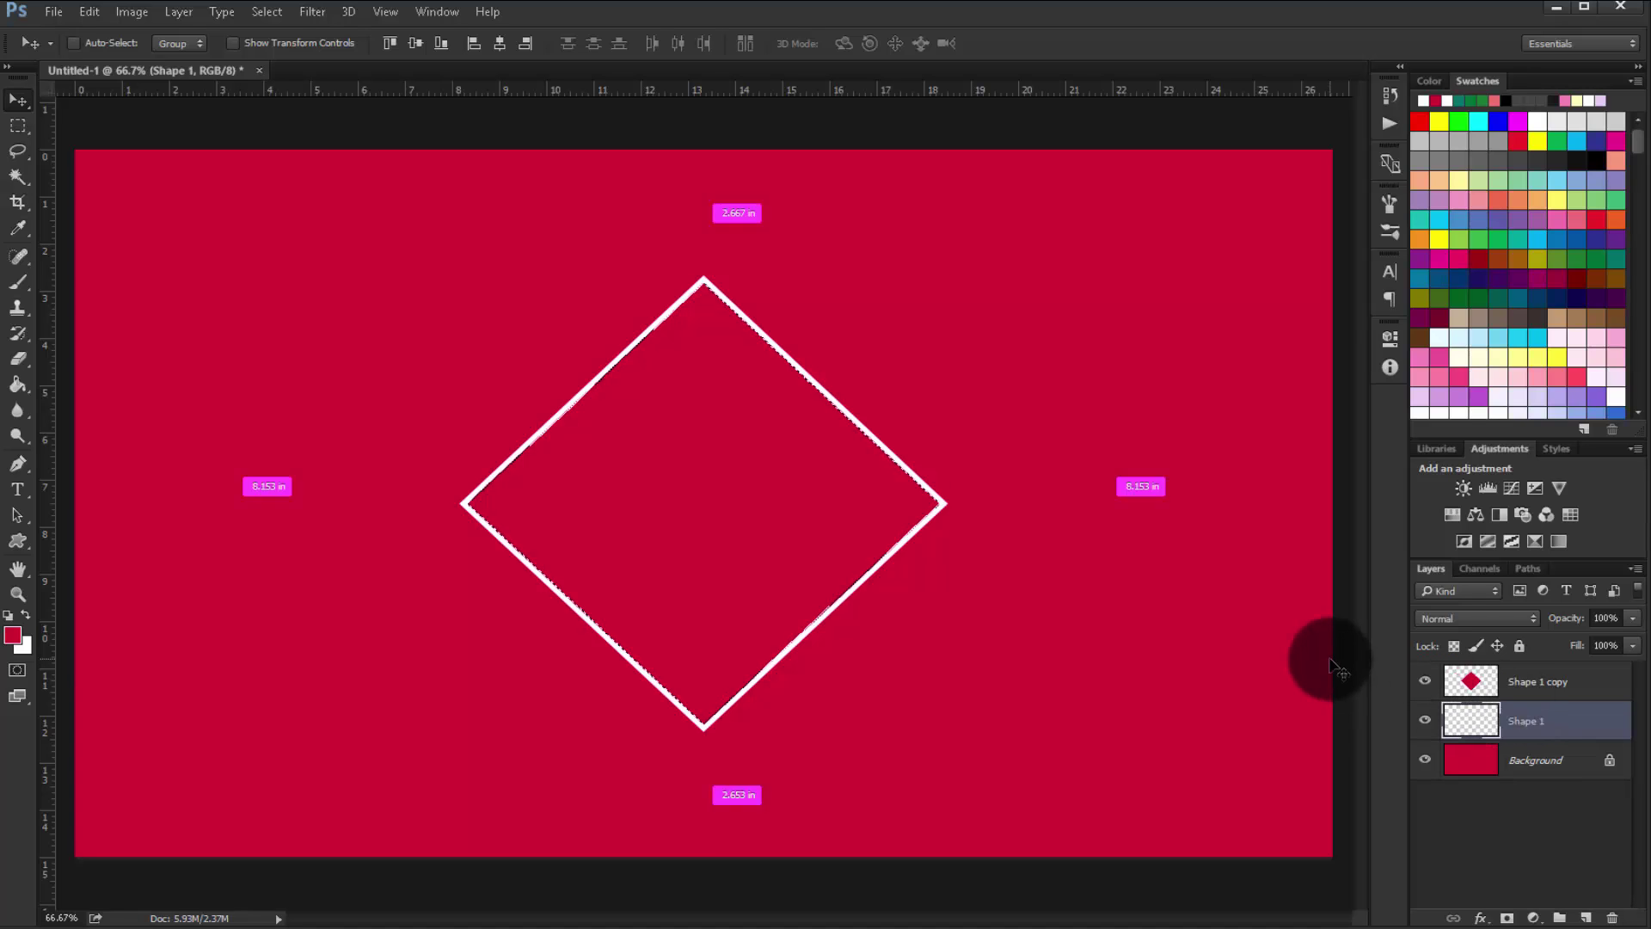
pyautogui.hotkey('ctrl', 'd')
pyautogui.click(1515, 681)
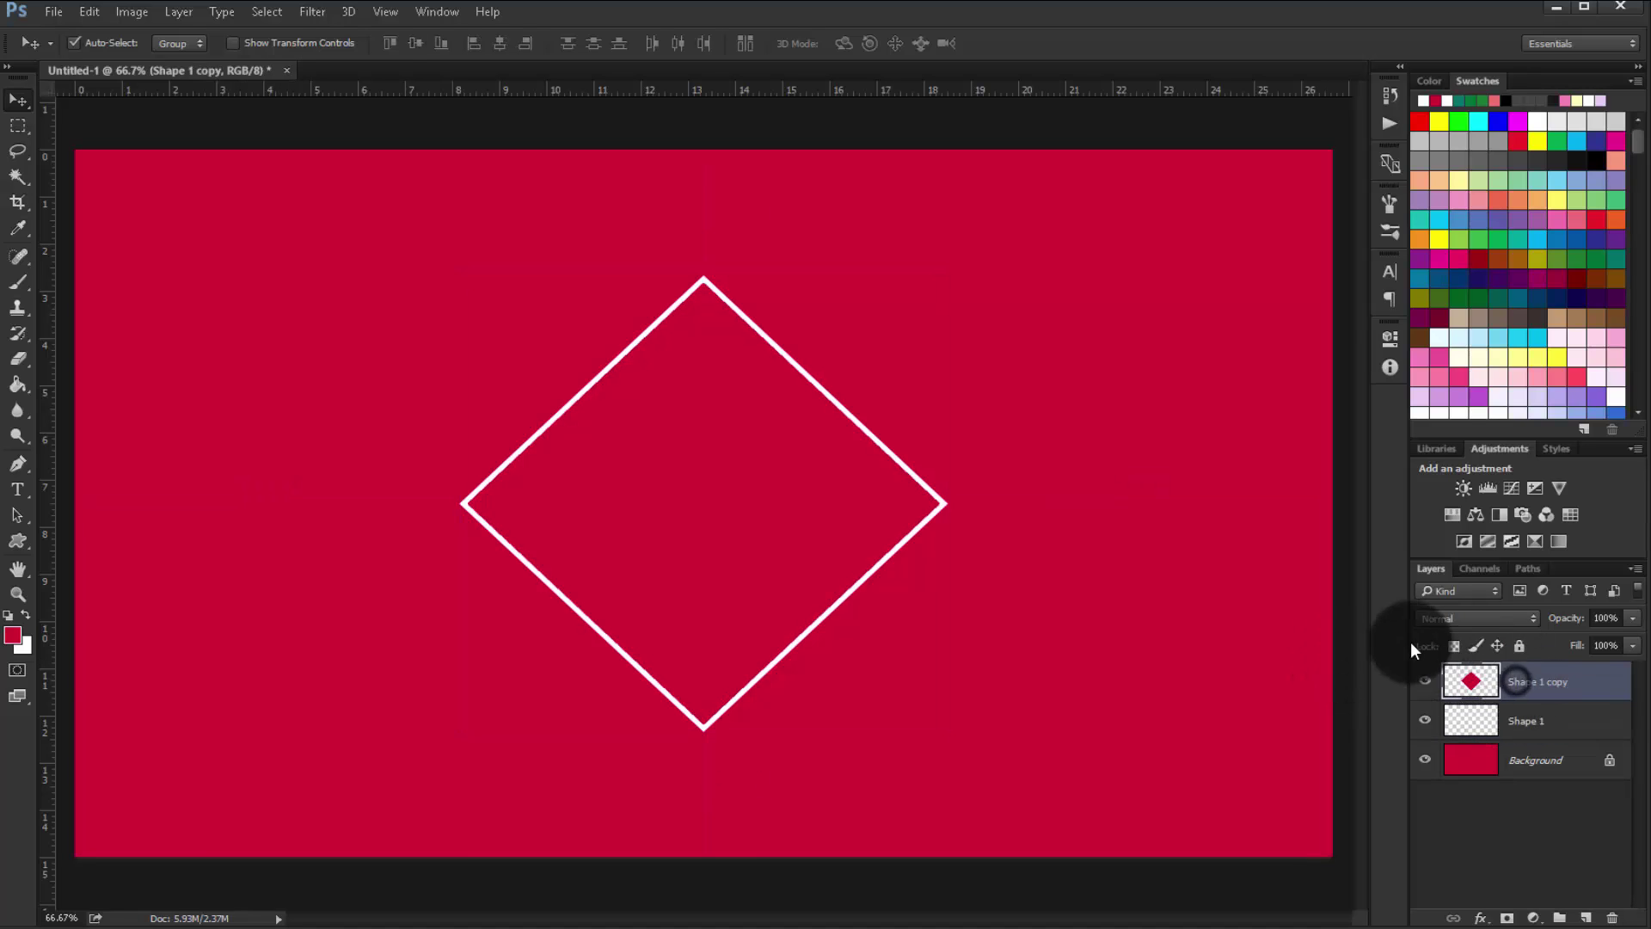
# Add a white Color Overlay layer style to Shape 1 copy
pyautogui.rightClick(1528, 683)
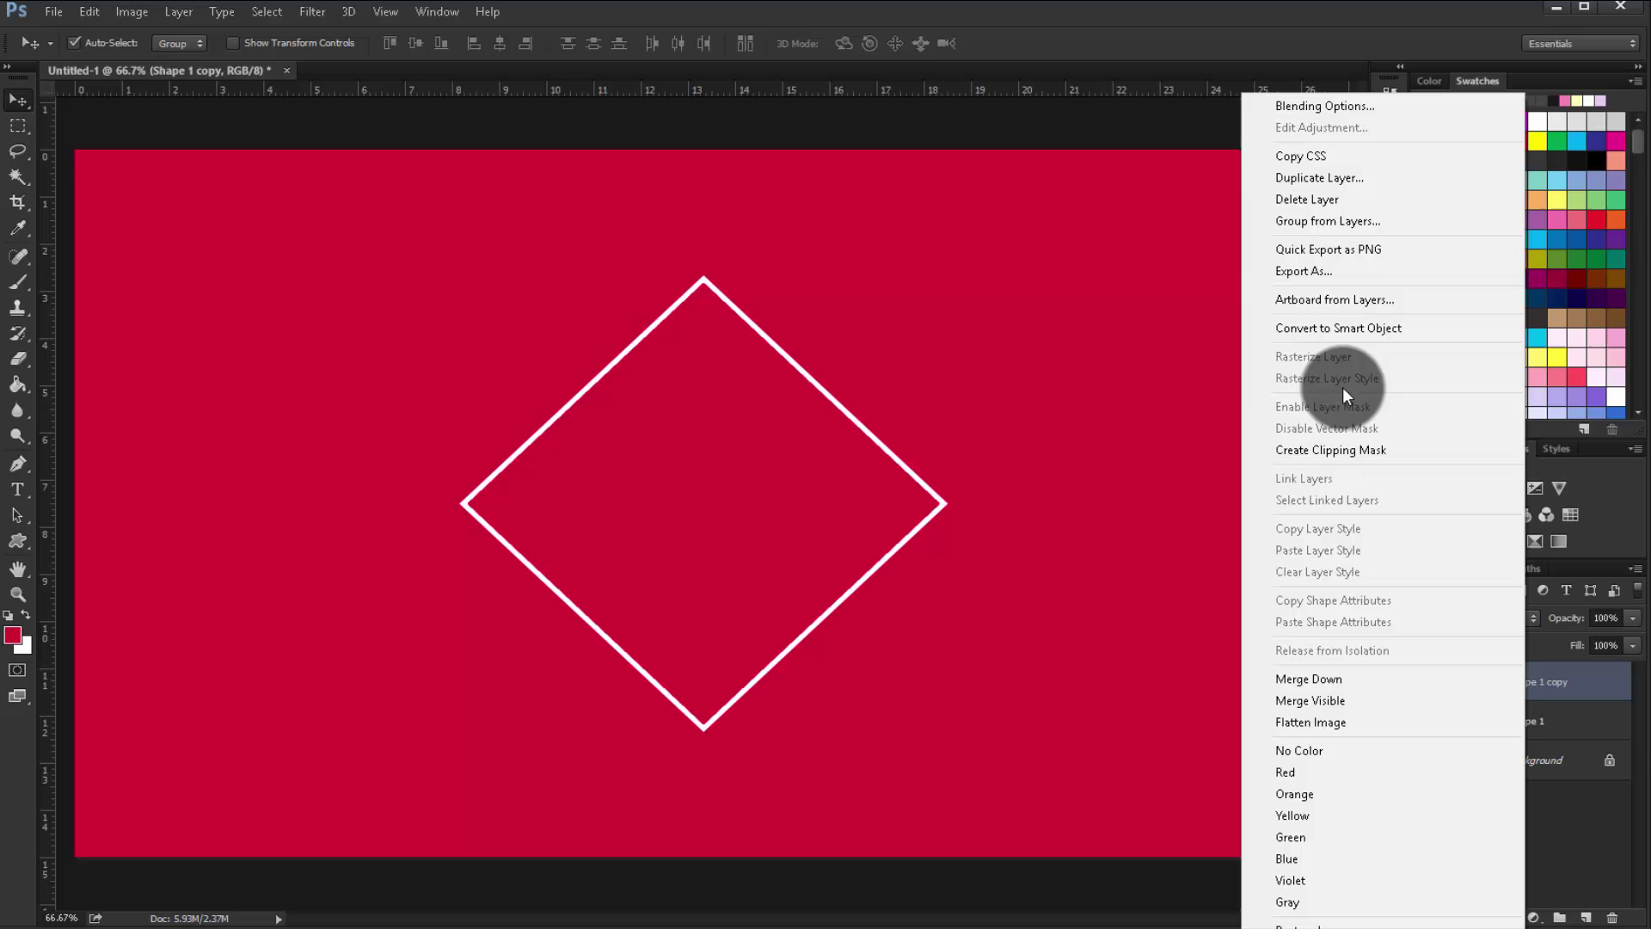
pyautogui.click(1314, 112)
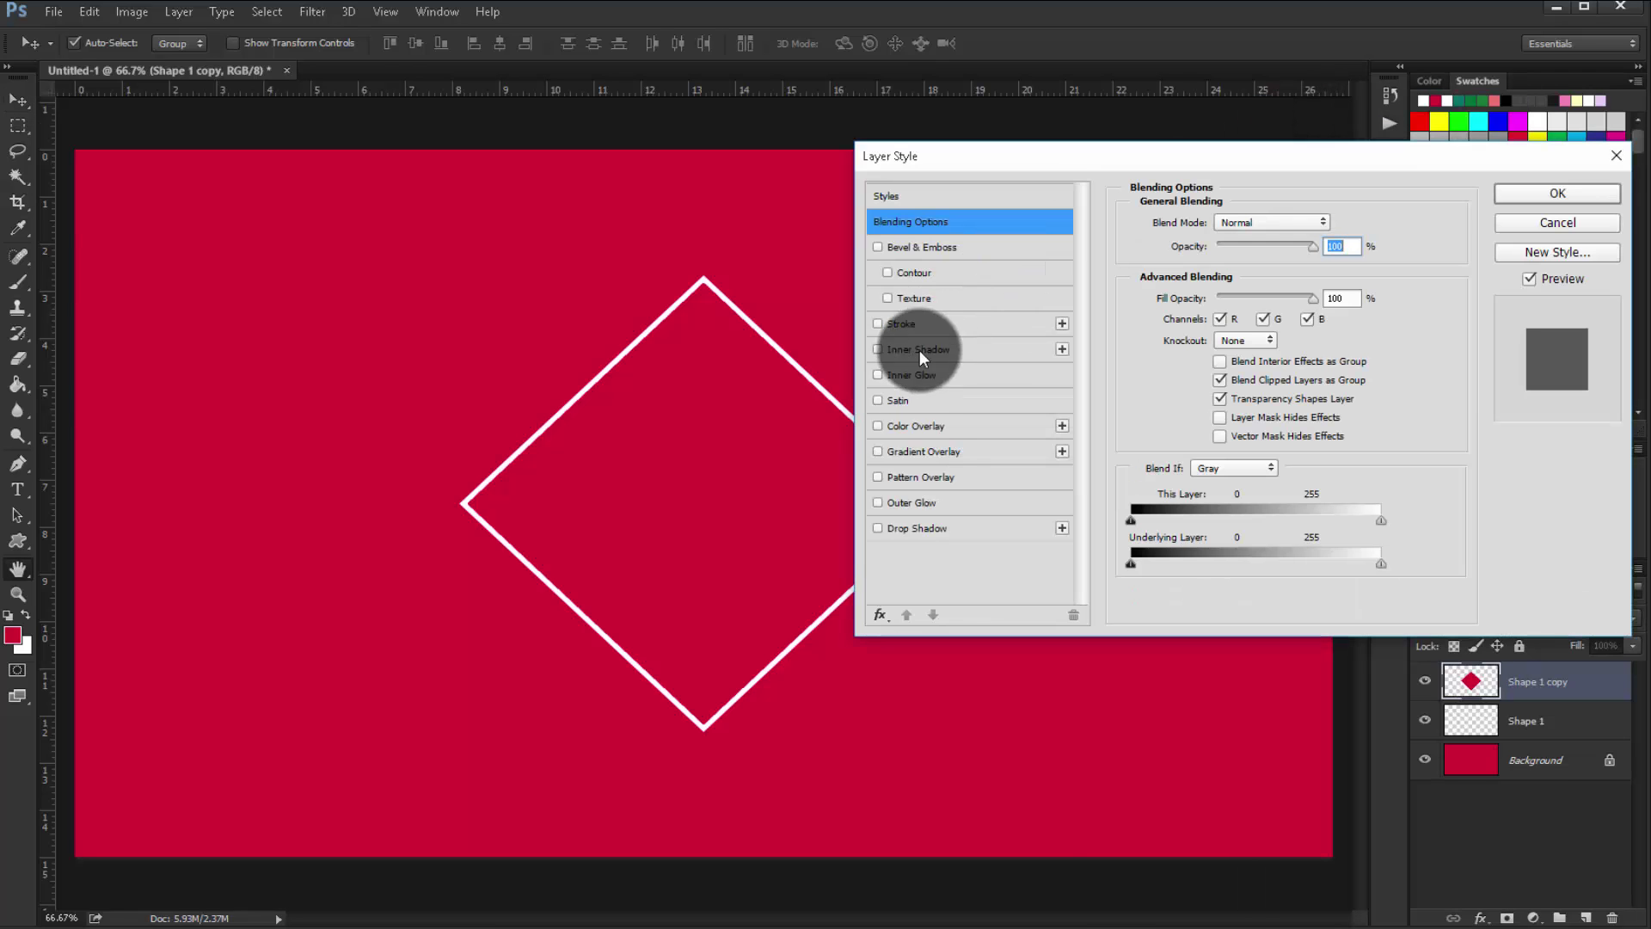
pyautogui.click(912, 425)
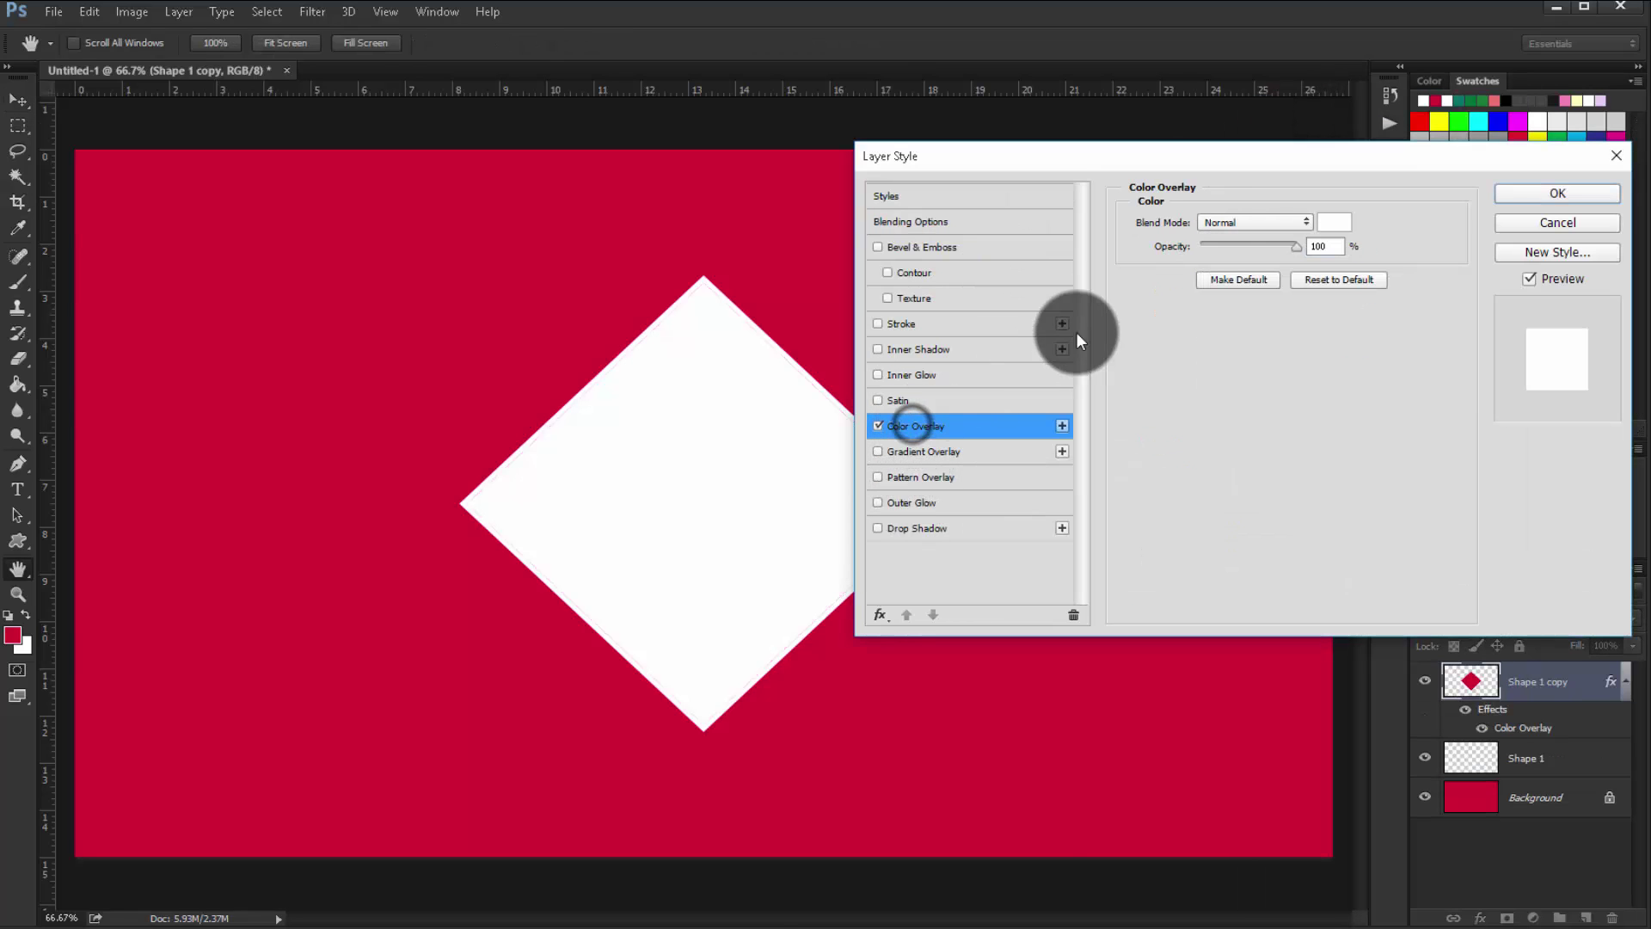
# Confirm the overlay and scale the white diamond down to about 84%
pyautogui.click(1505, 194)
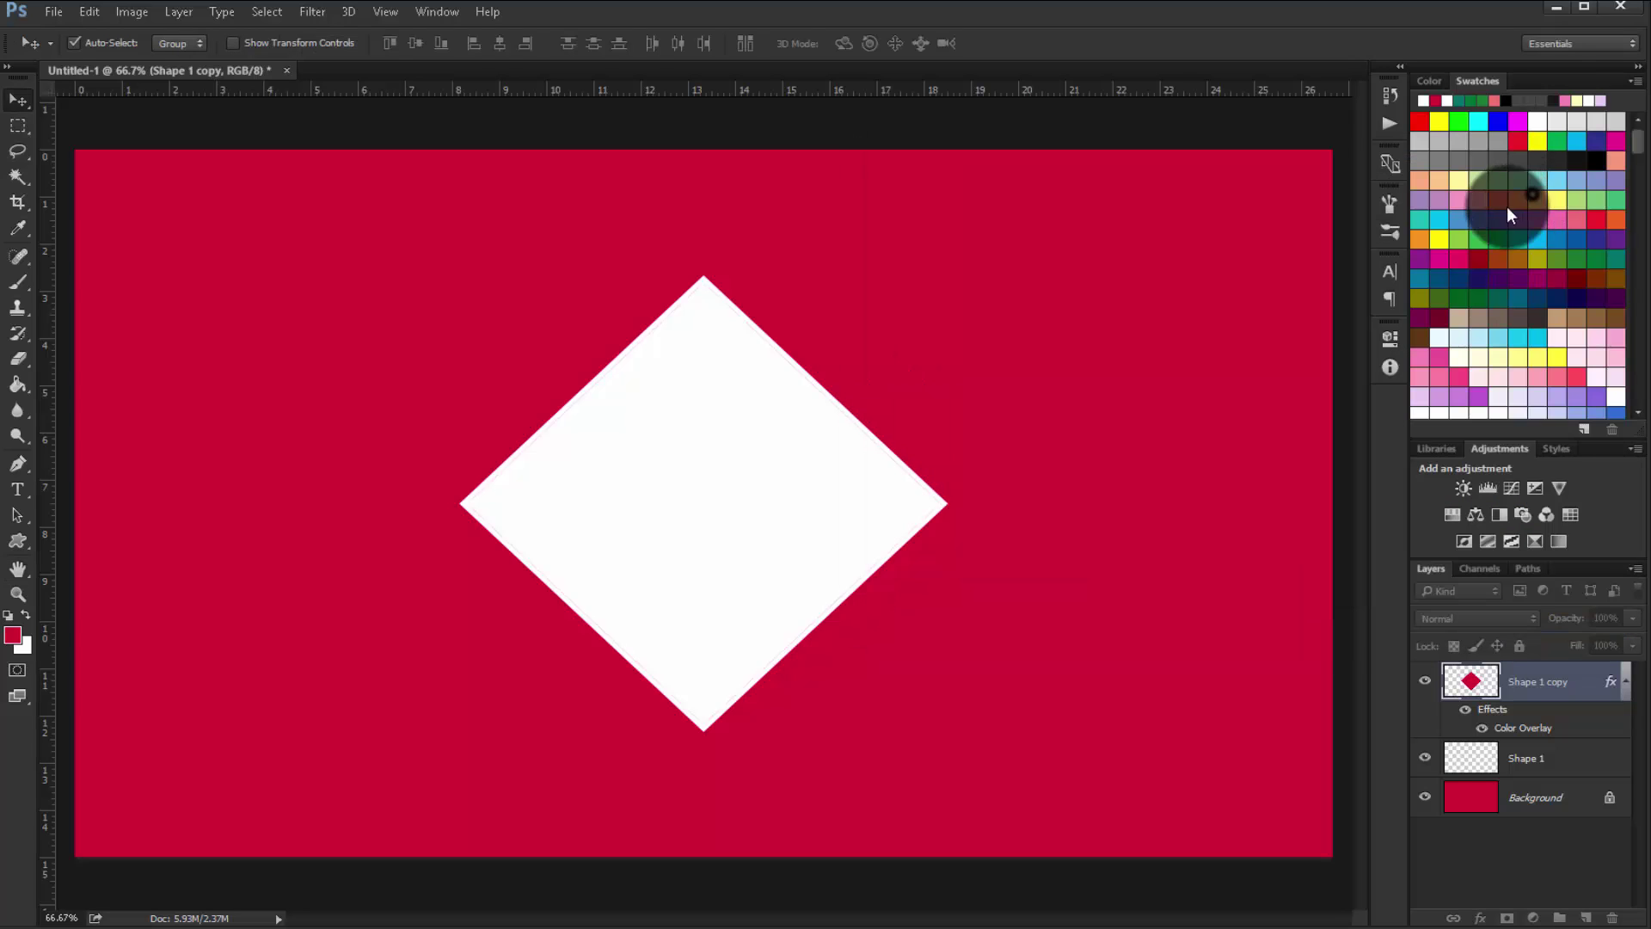
pyautogui.hotkey('ctrl', 't')
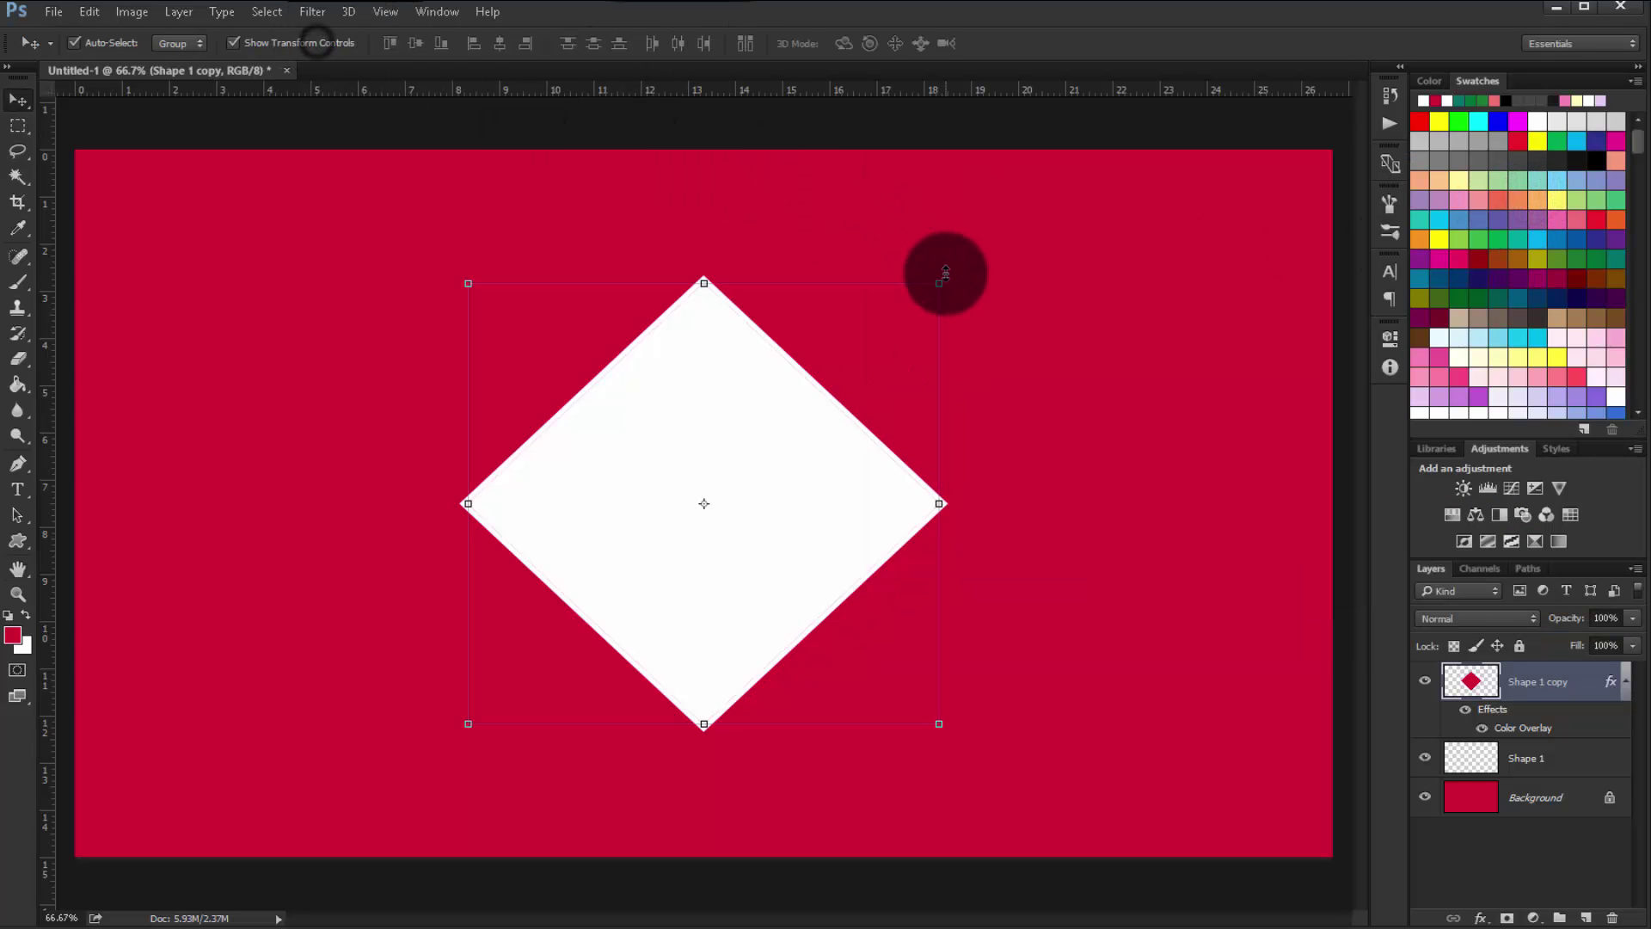
pyautogui.moveTo(943, 282); pyautogui.dragTo(921, 328)
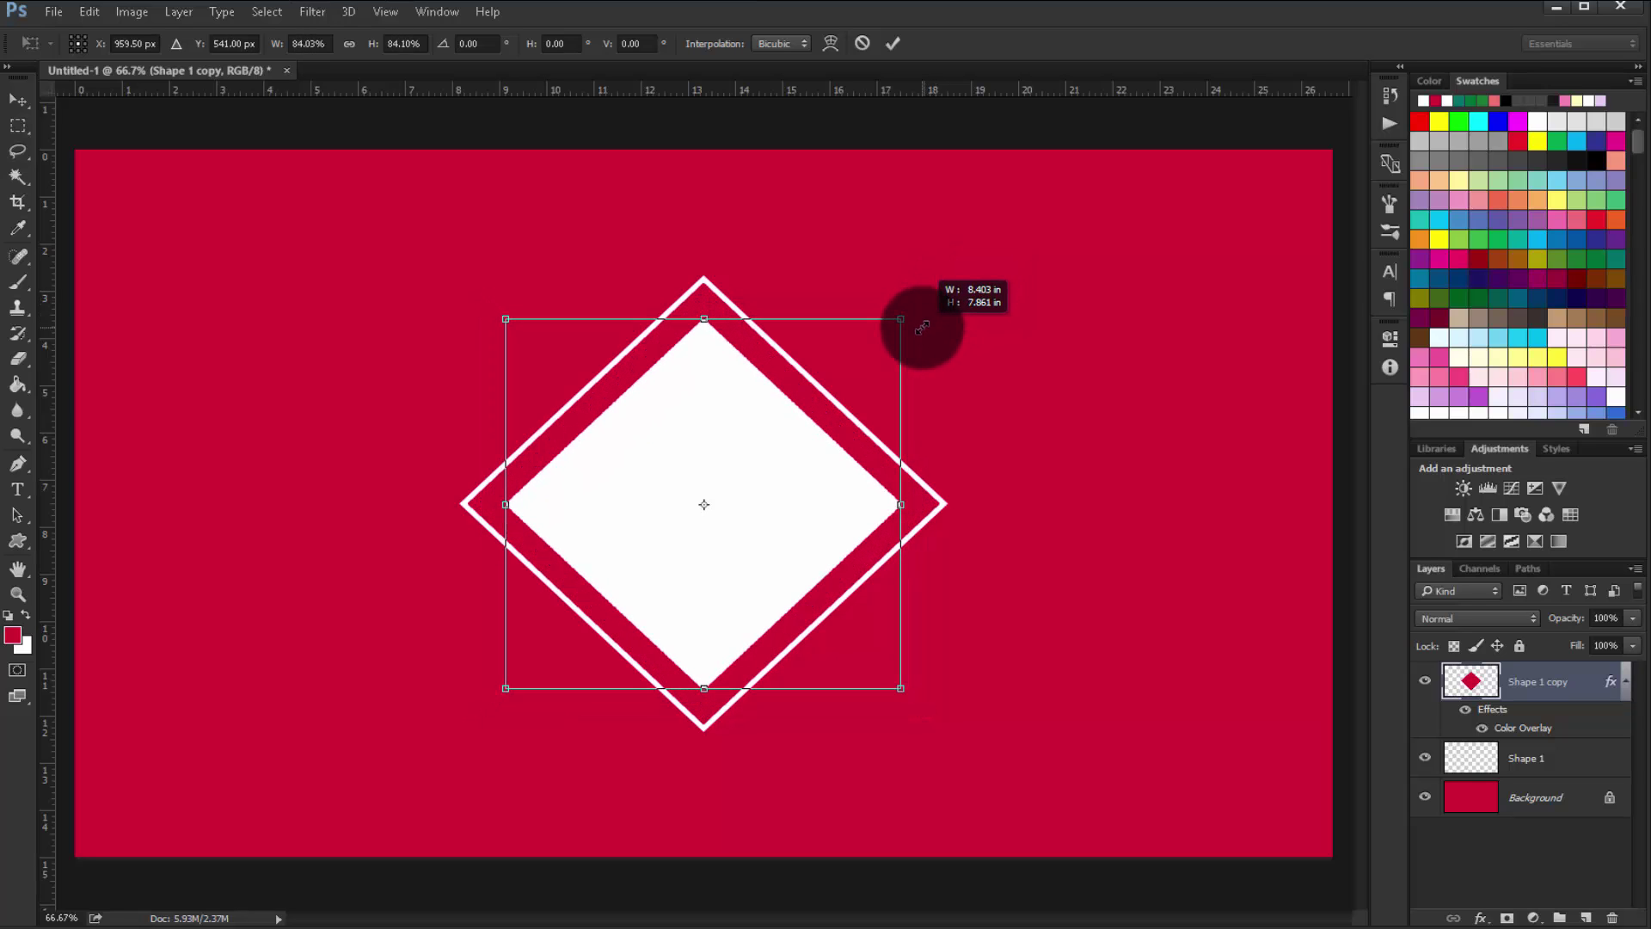
pyautogui.press('Return')
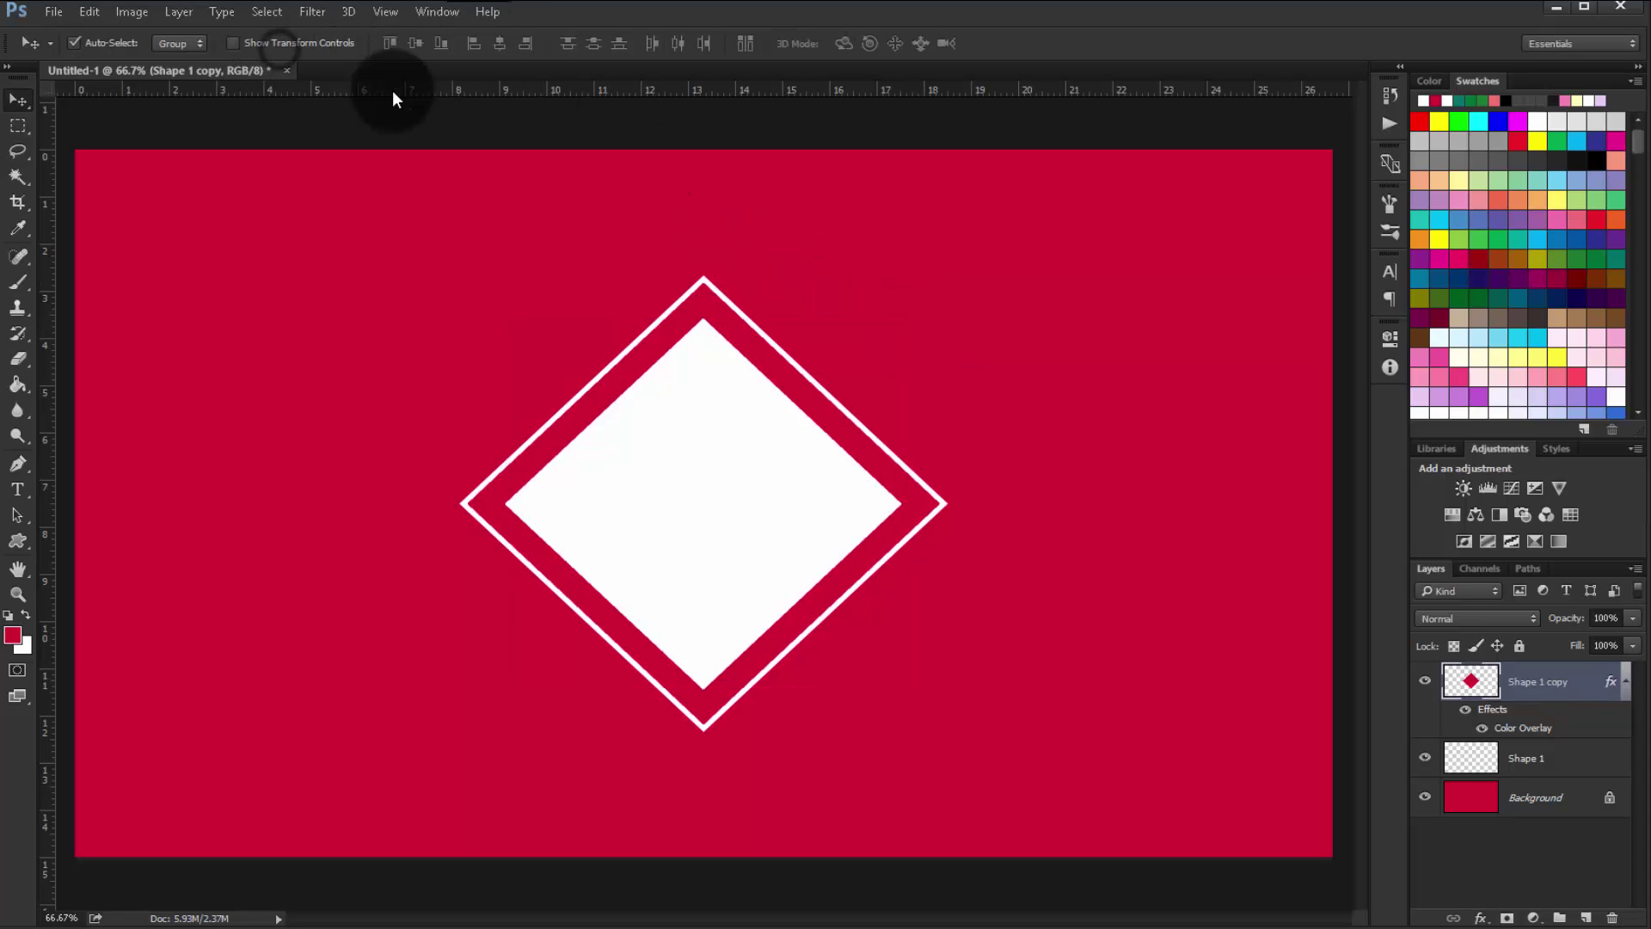
# Select Shape 1 and toggle the white diamond's visibility to check the red band
pyautogui.click(1525, 848)
pyautogui.click(1527, 774)
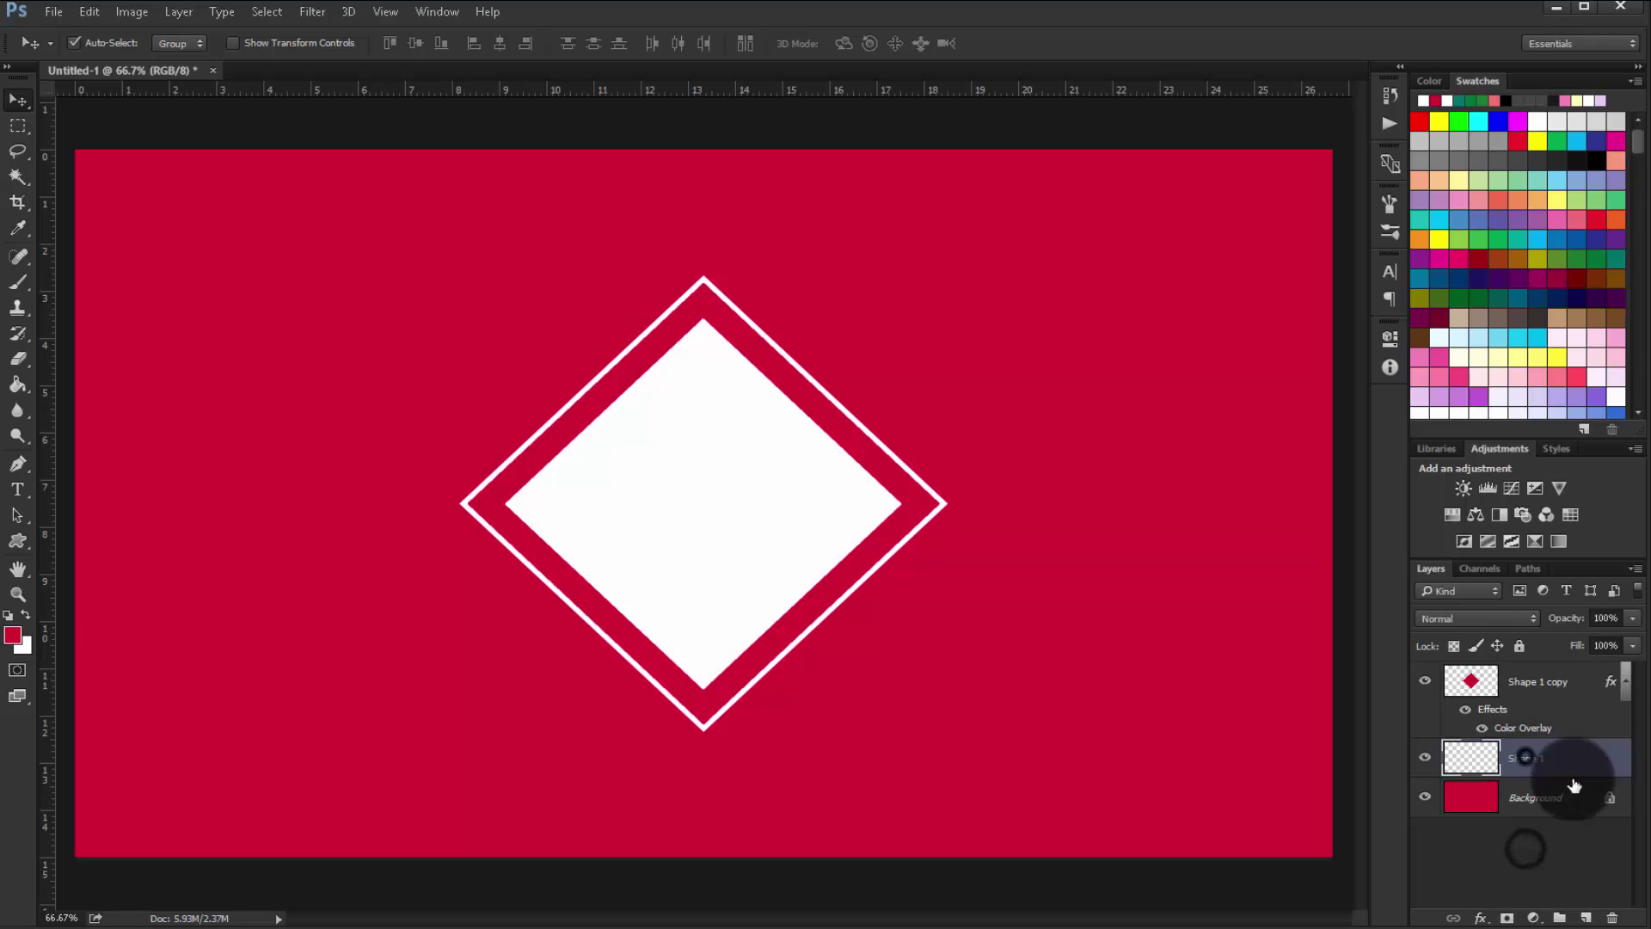
pyautogui.click(1427, 682)
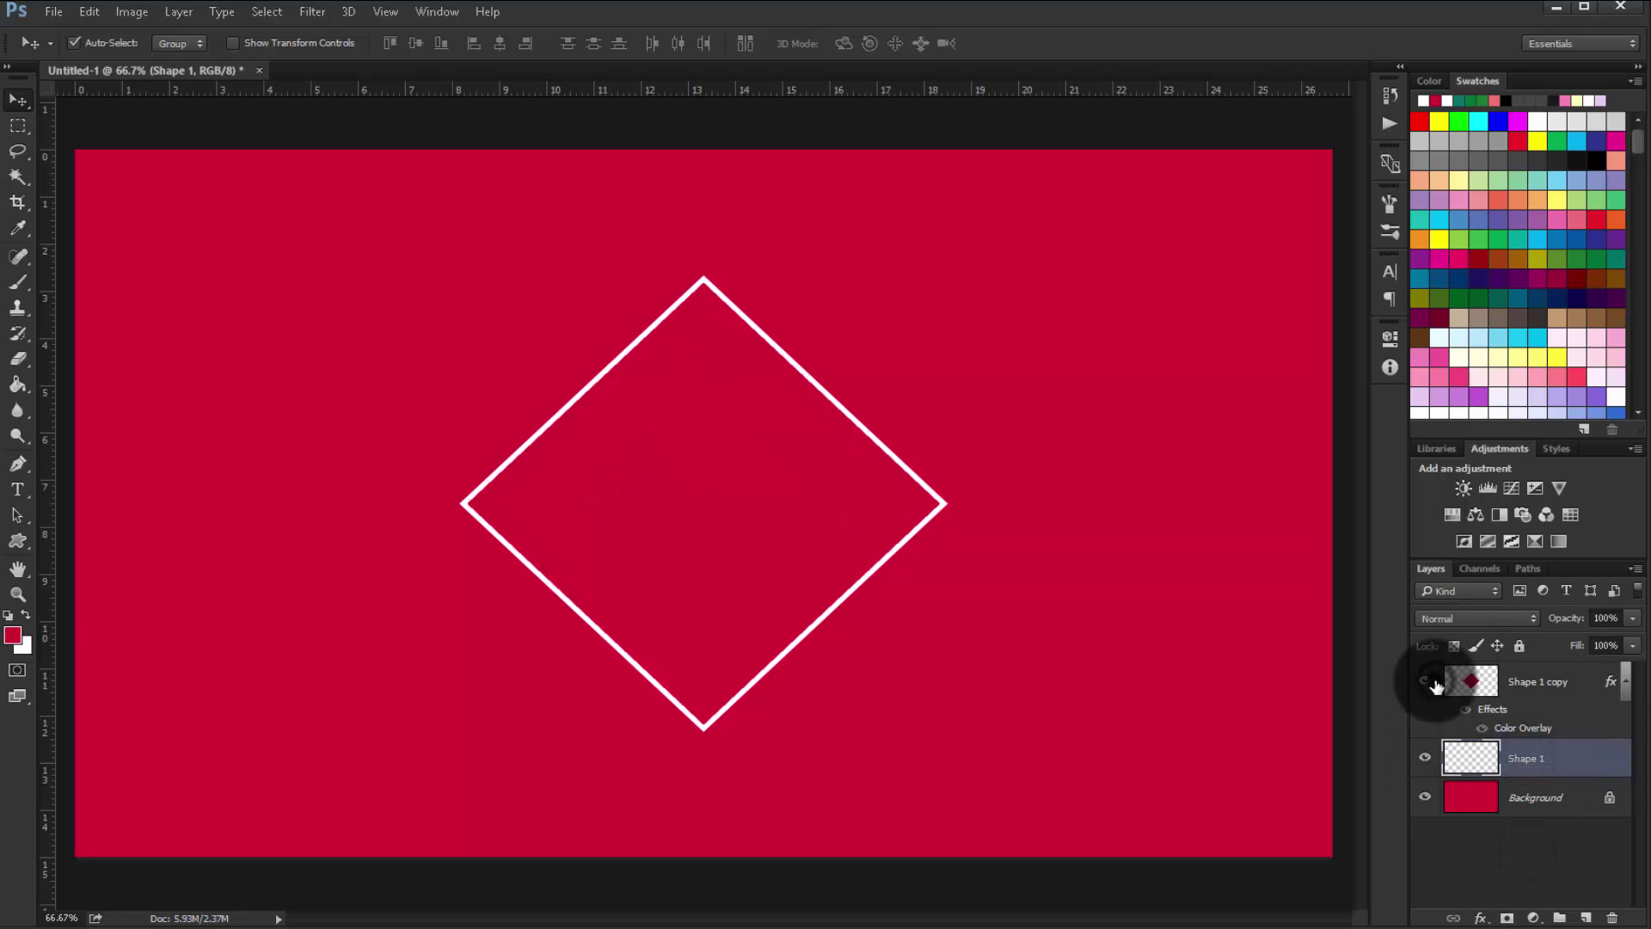
pyautogui.click(1427, 682)
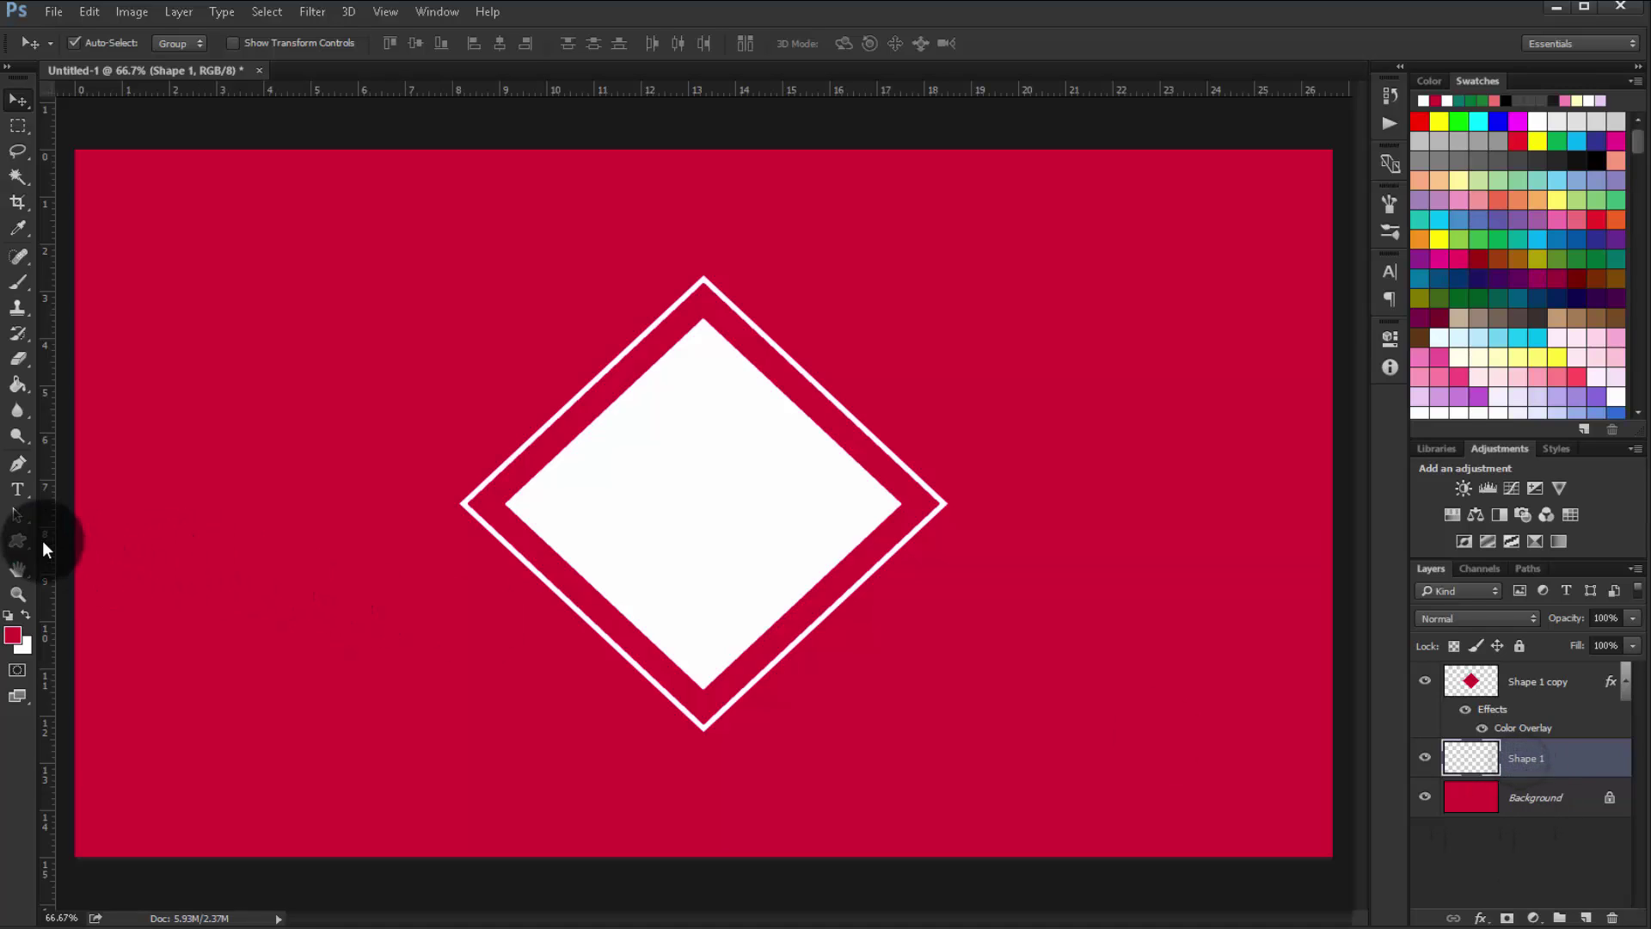
# Set the Custom Shape tool to white fill, white stroke and a dashed stroke style
pyautogui.click(19, 540)
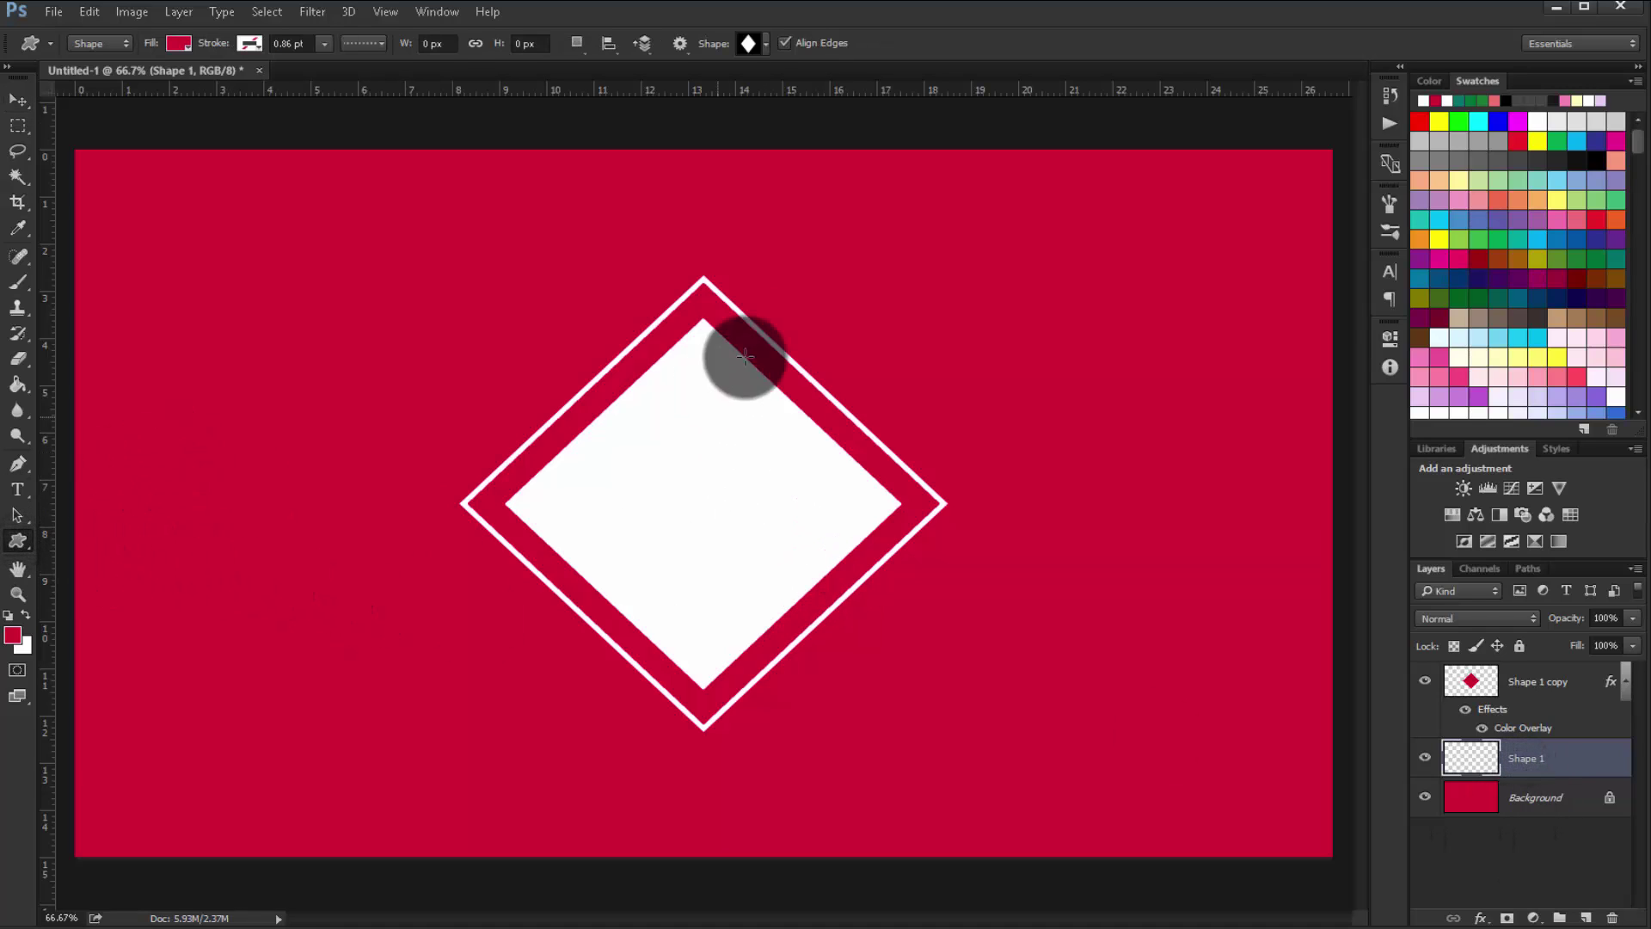
pyautogui.click(177, 47)
pyautogui.click(84, 146)
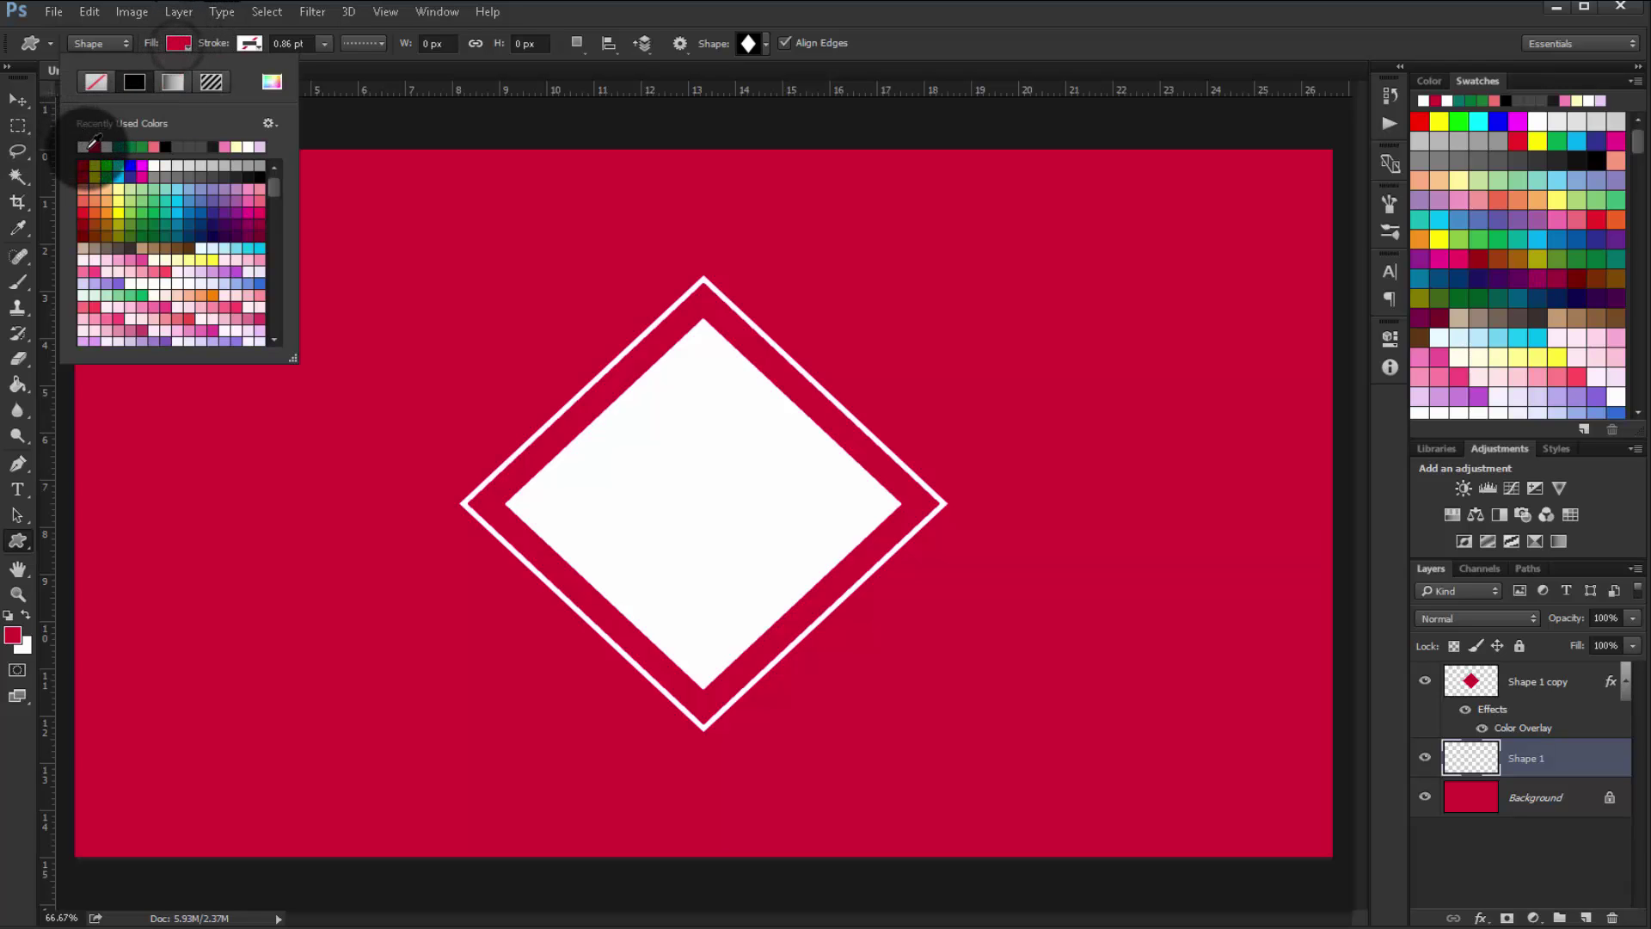
pyautogui.click(253, 45)
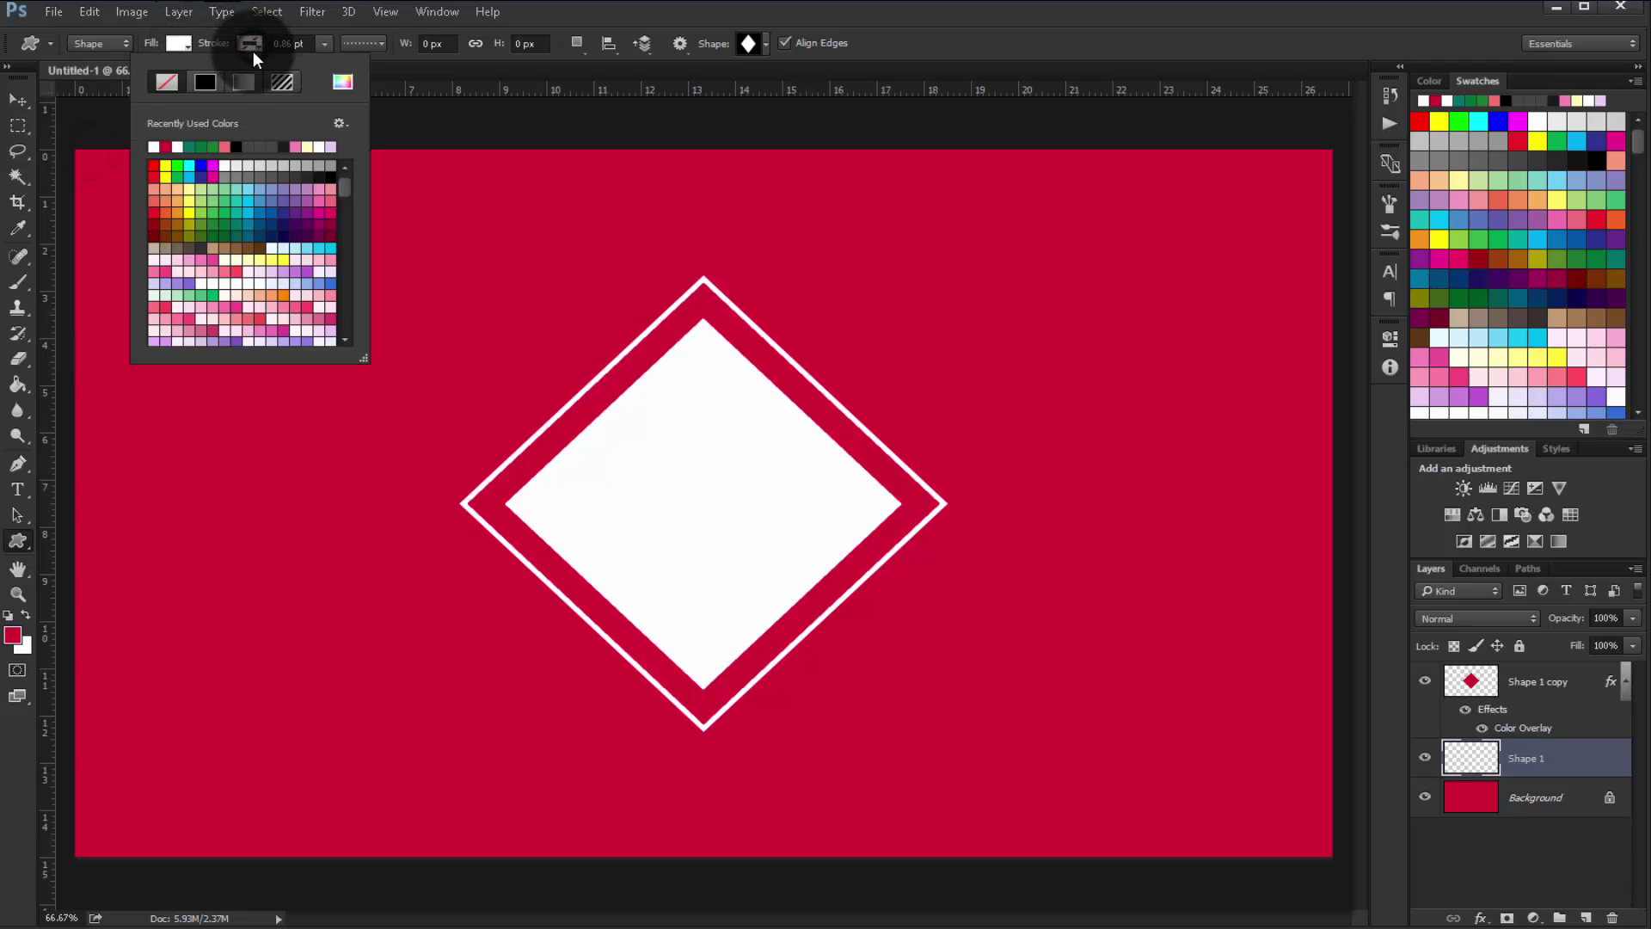
pyautogui.click(153, 147)
pyautogui.click(366, 43)
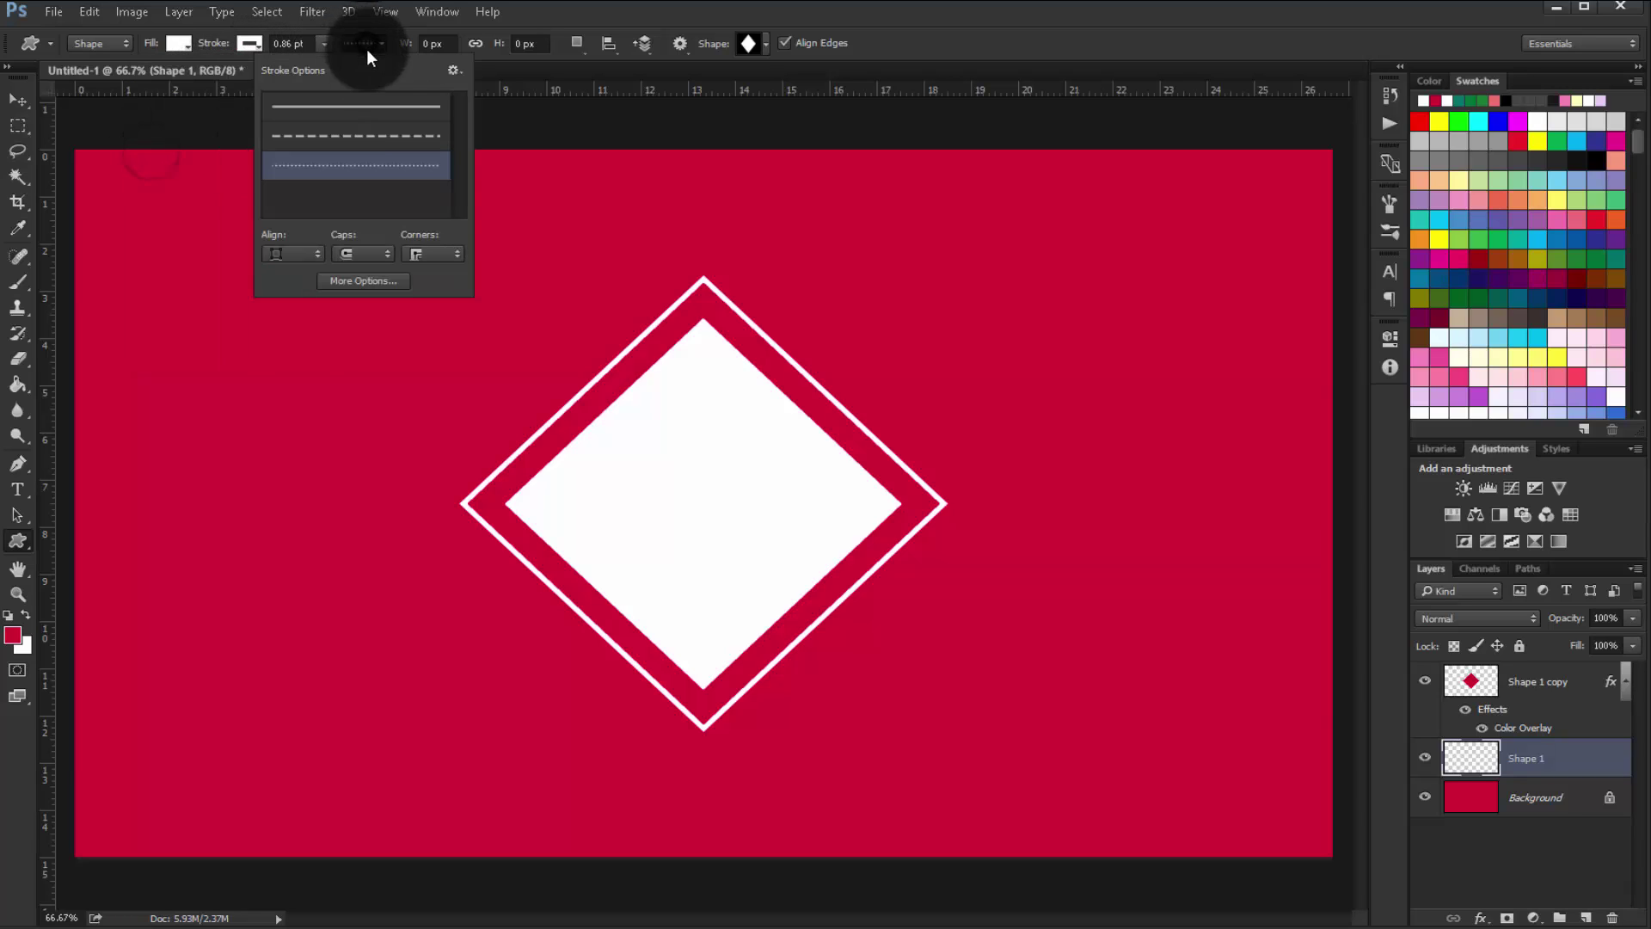
pyautogui.click(349, 135)
# Draw a diamond on the left side of the canvas with no fill
pyautogui.moveTo(161, 225); pyautogui.dragTo(730, 738)
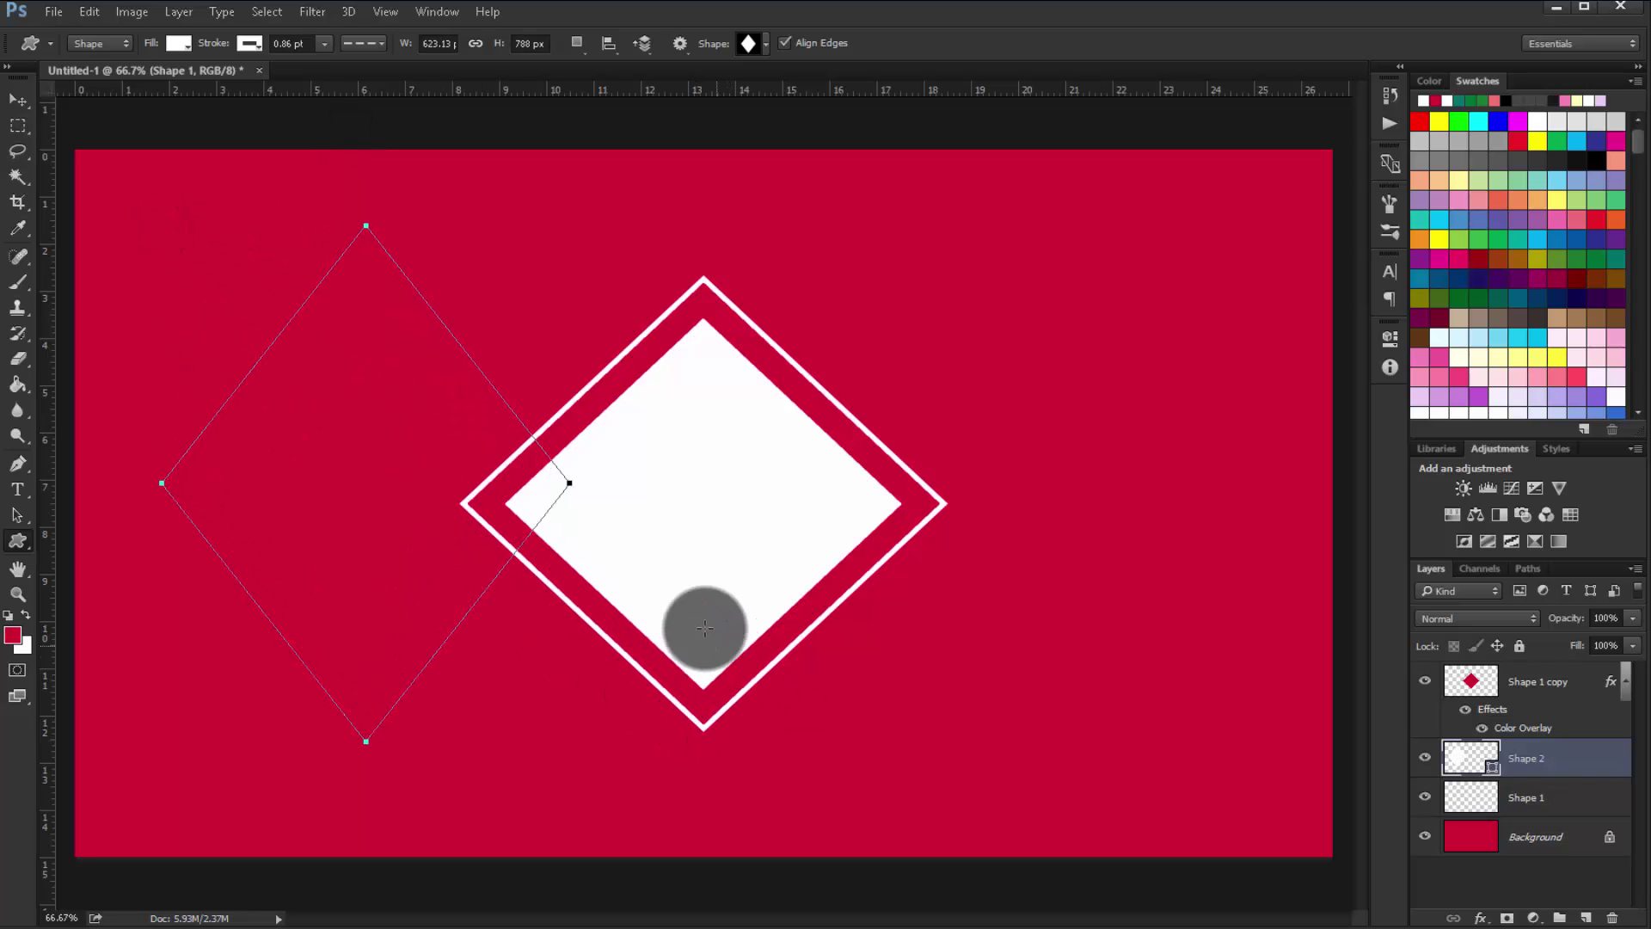
pyautogui.click(179, 45)
pyautogui.click(98, 88)
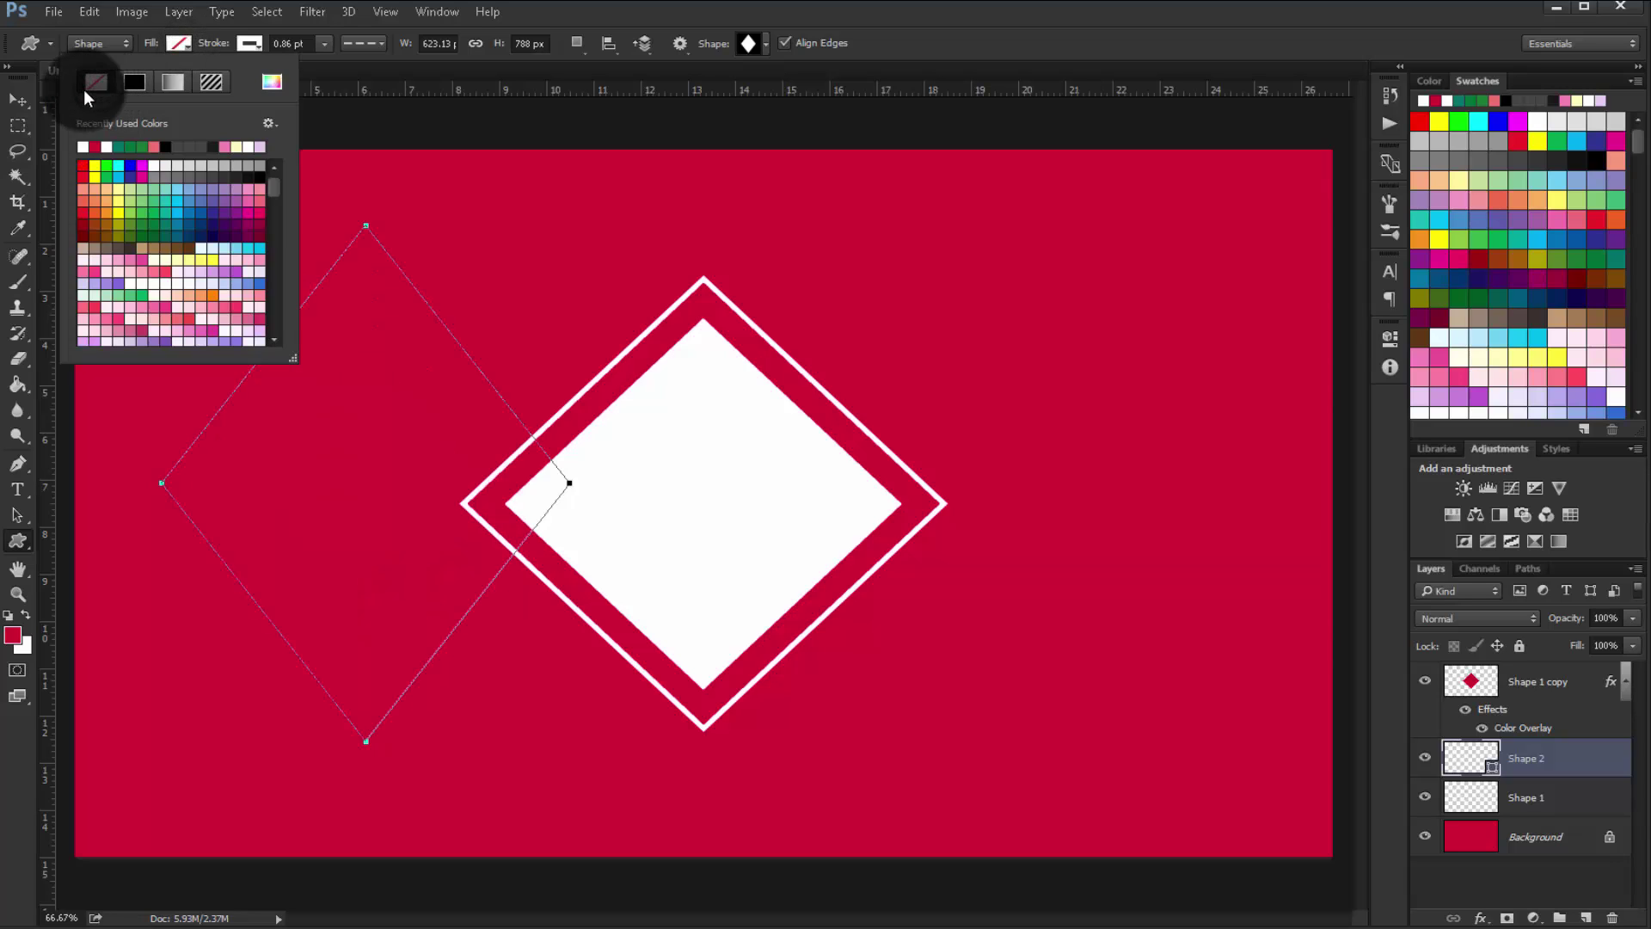
pyautogui.click(16, 98)
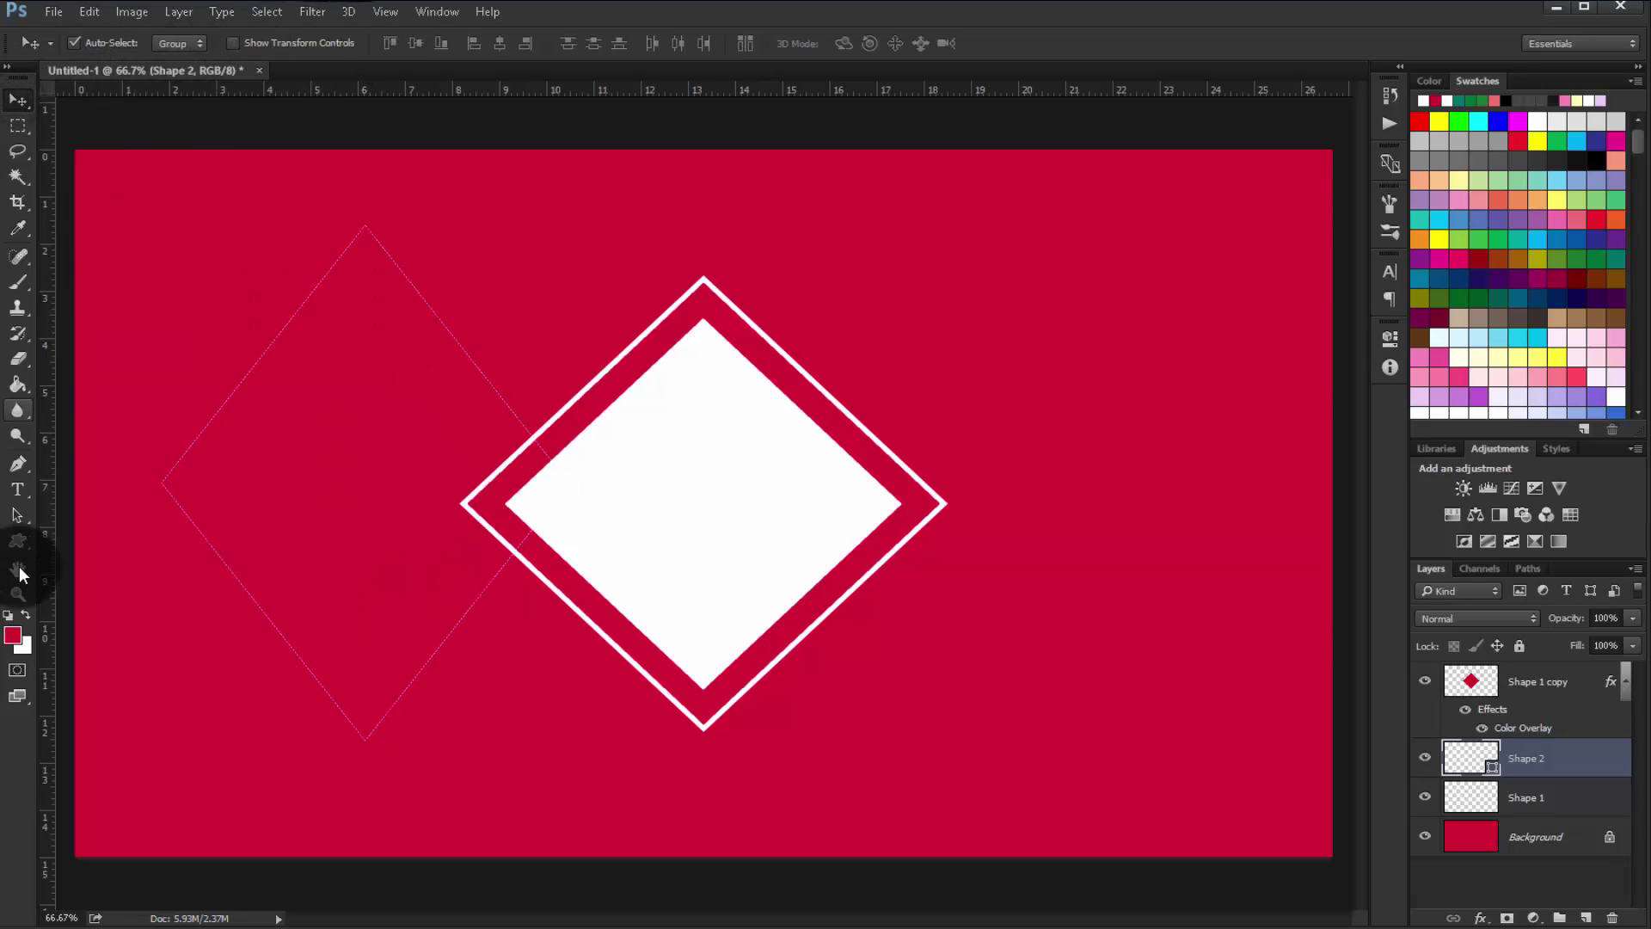
# Thicken the new diamond's dashed white outline
pyautogui.click(19, 539)
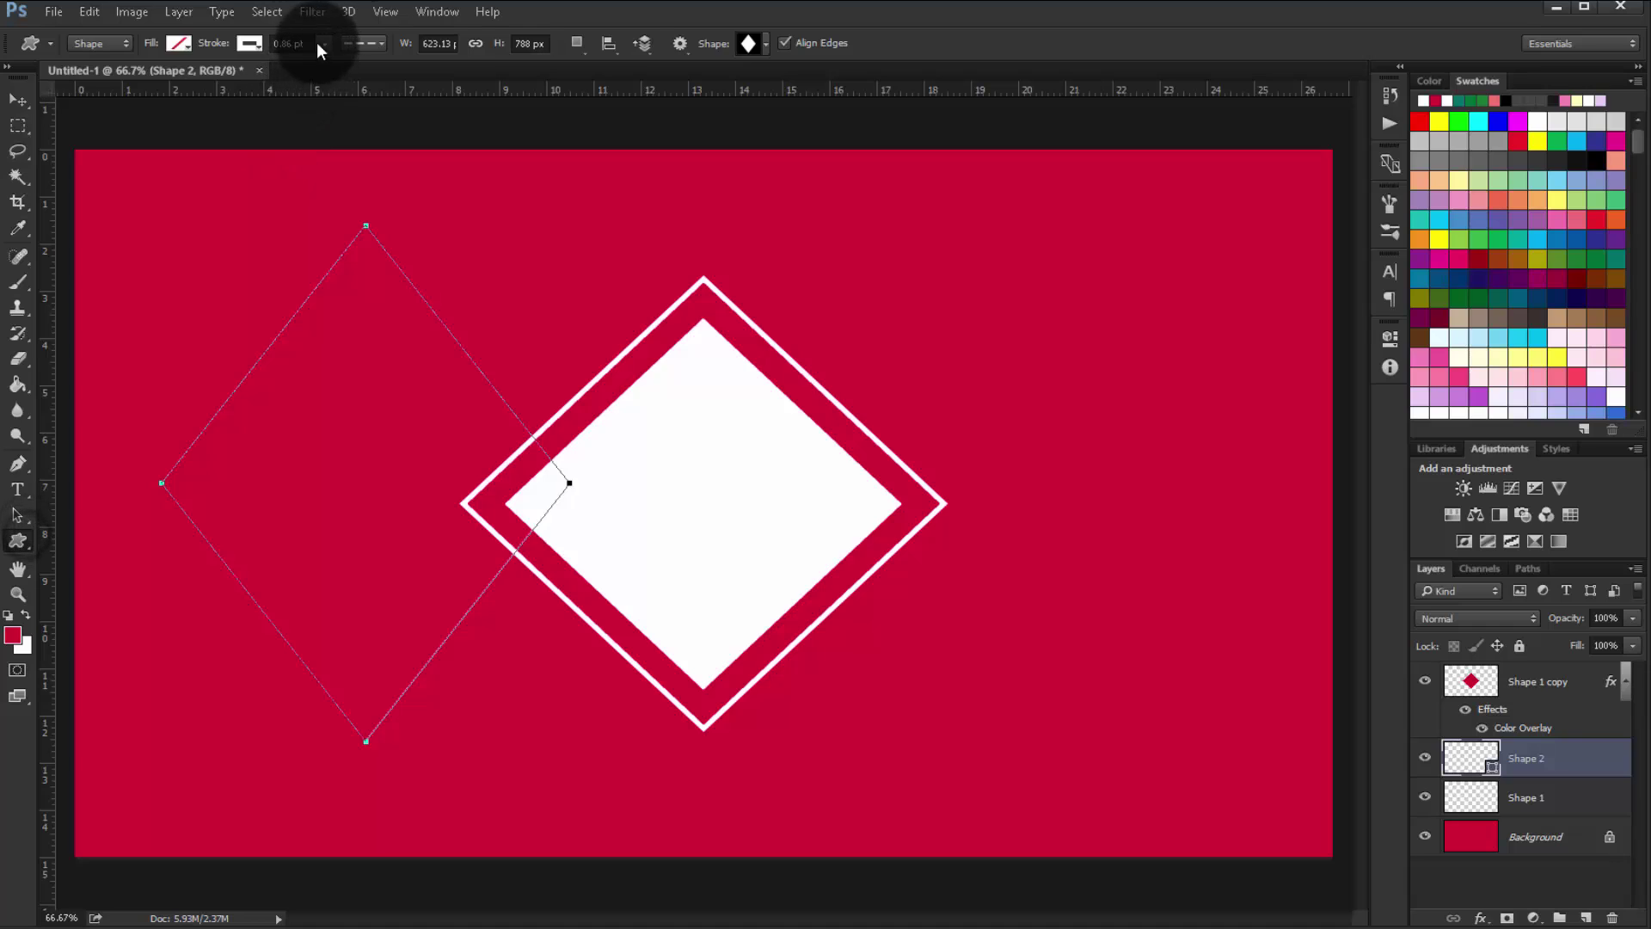
pyautogui.click(335, 76)
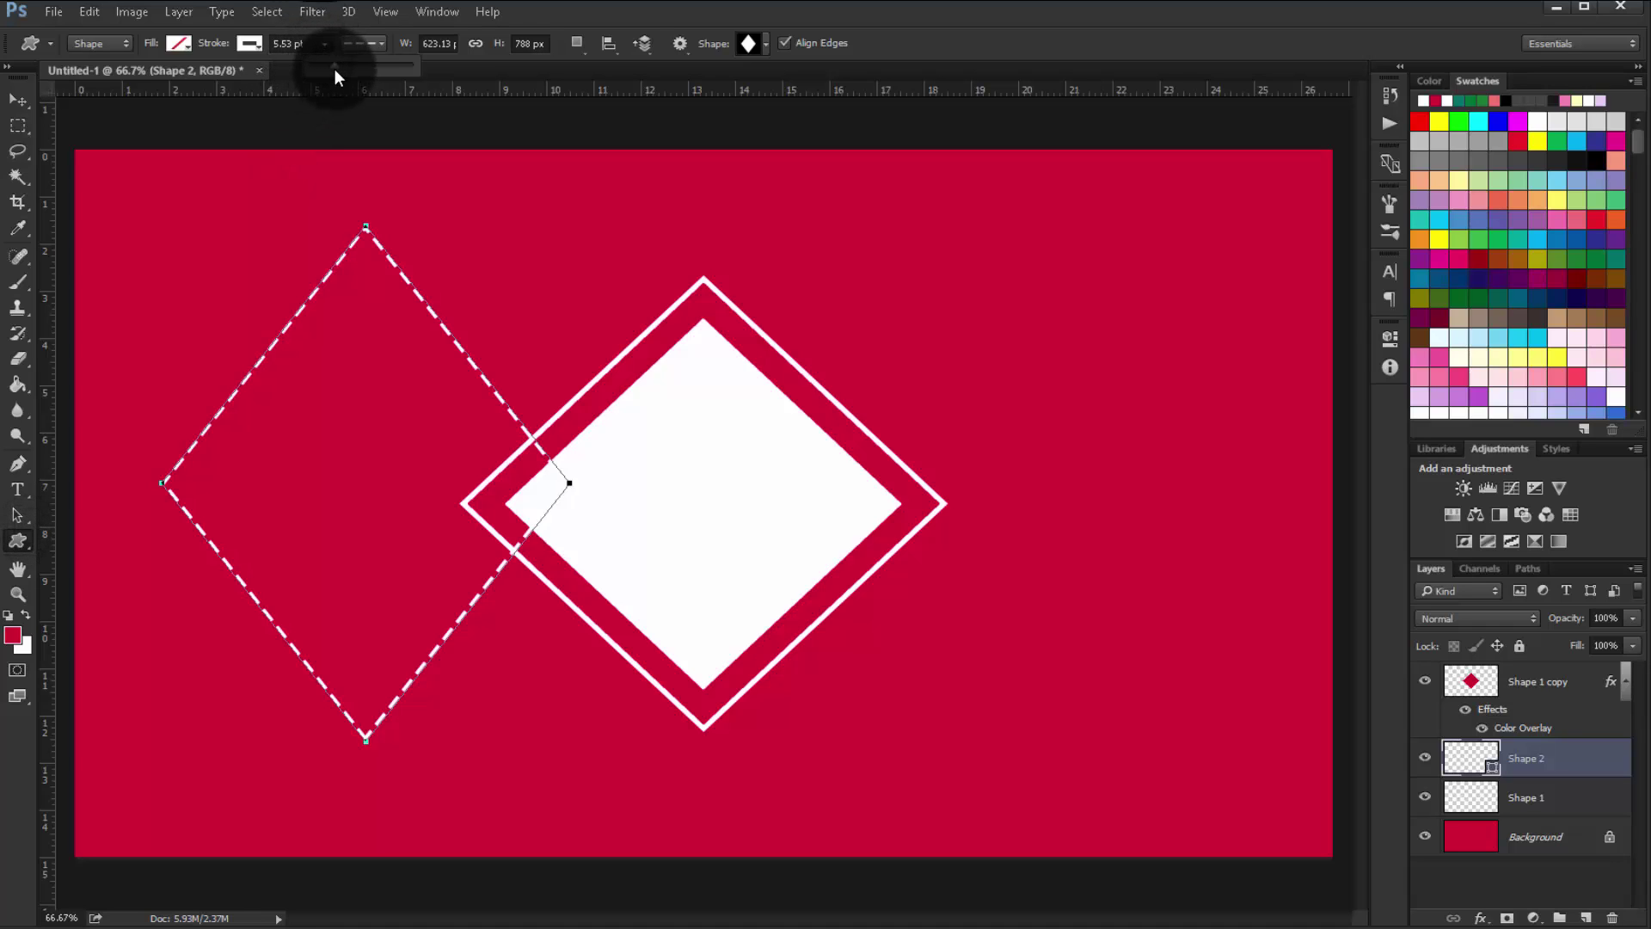
pyautogui.click(17, 98)
pyautogui.click(299, 189)
pyautogui.click(18, 100)
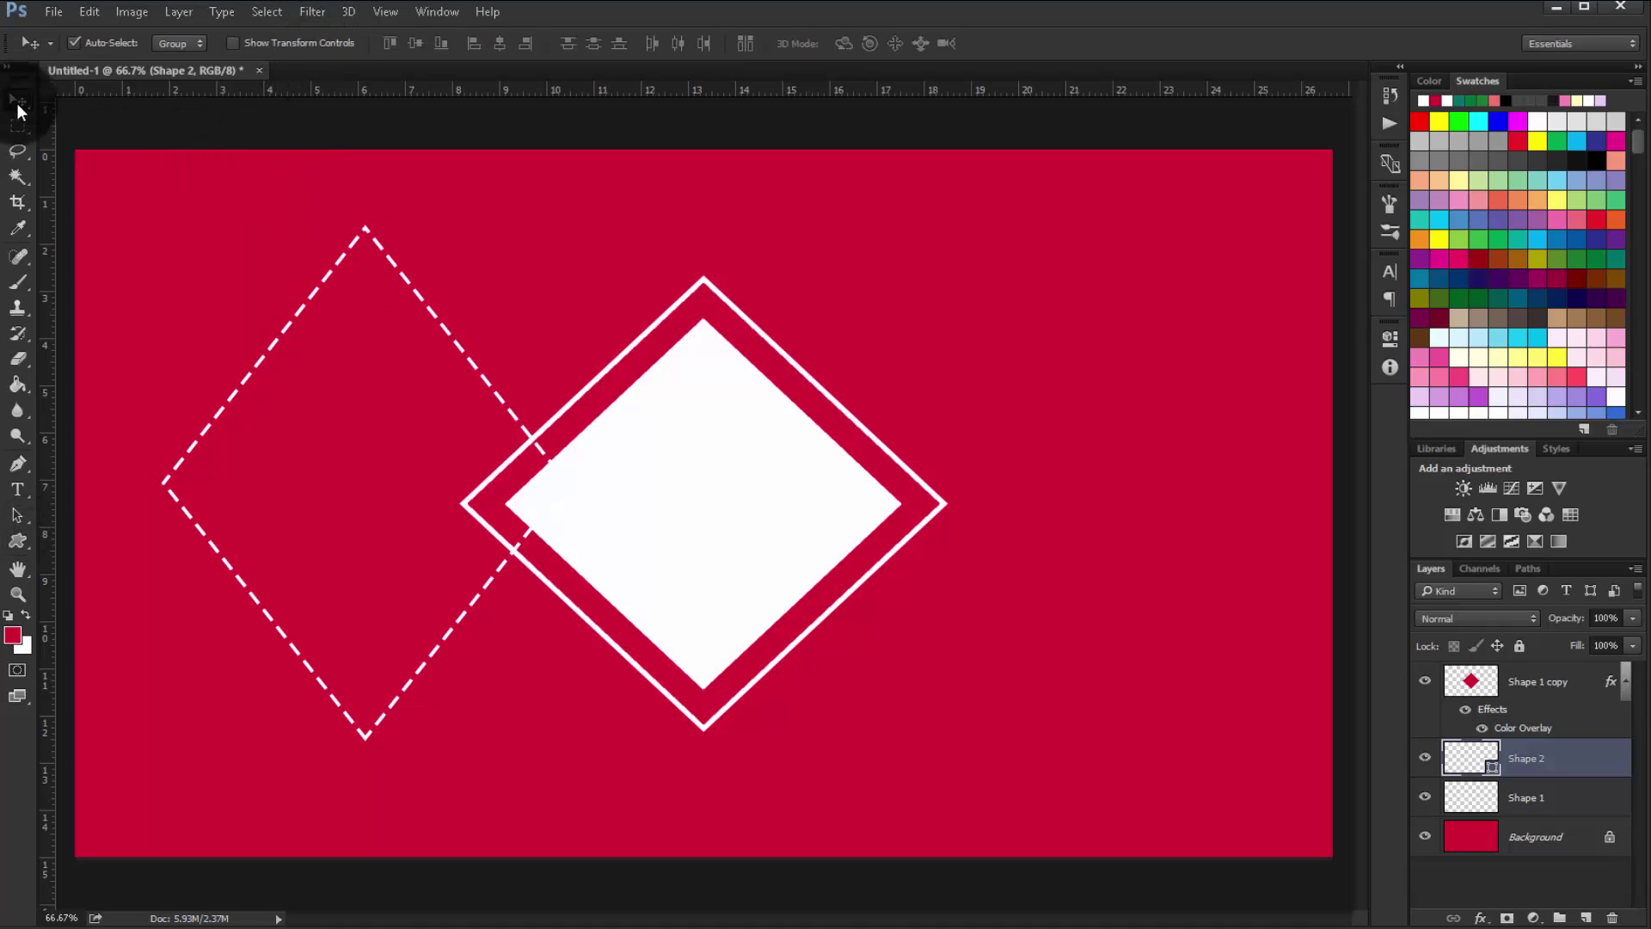
# Align the dashed Shape 2 diamond to the canvas's vertical and horizontal centres
pyautogui.click(299, 314)
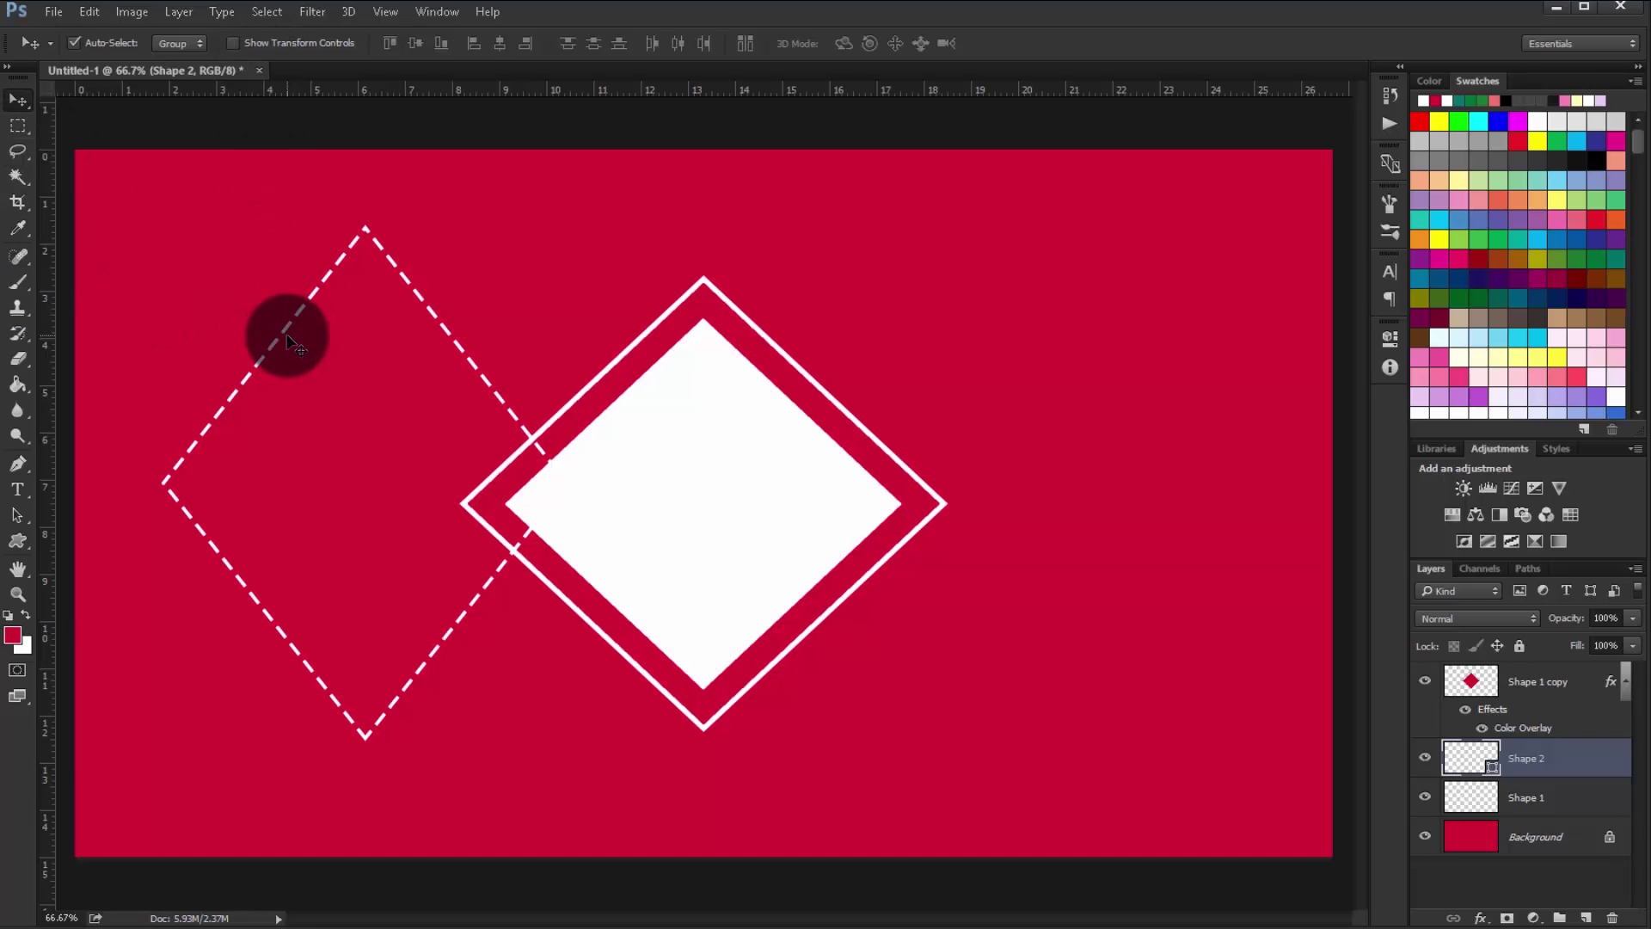
pyautogui.hotkey('ctrl', 'a')
pyautogui.click(416, 45)
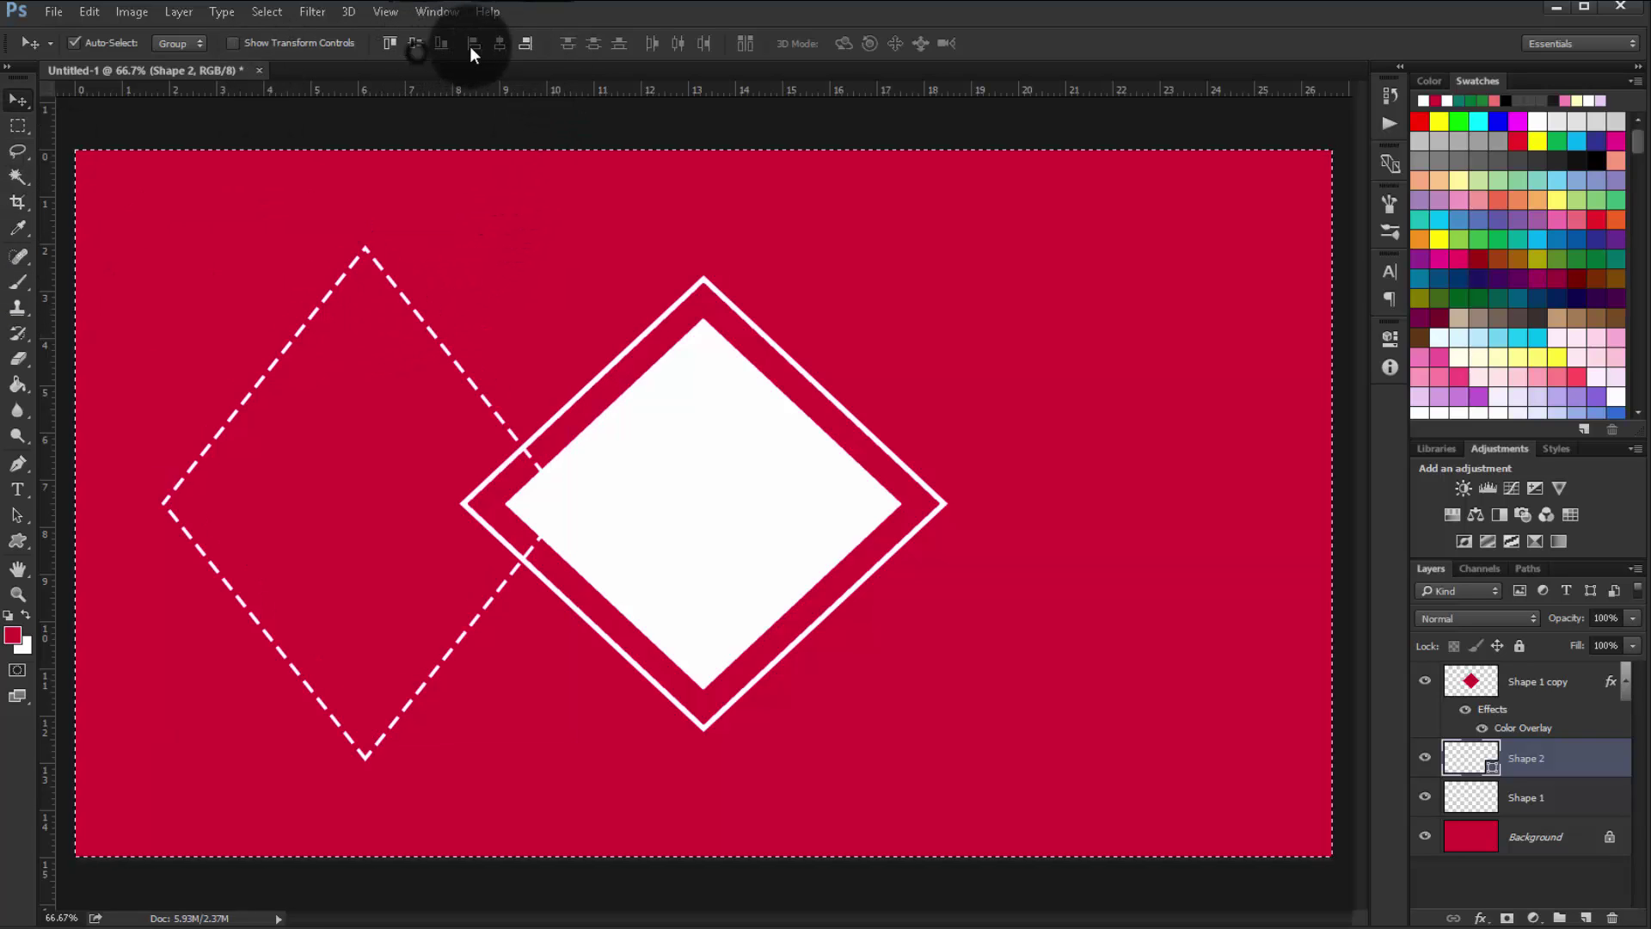
pyautogui.click(485, 44)
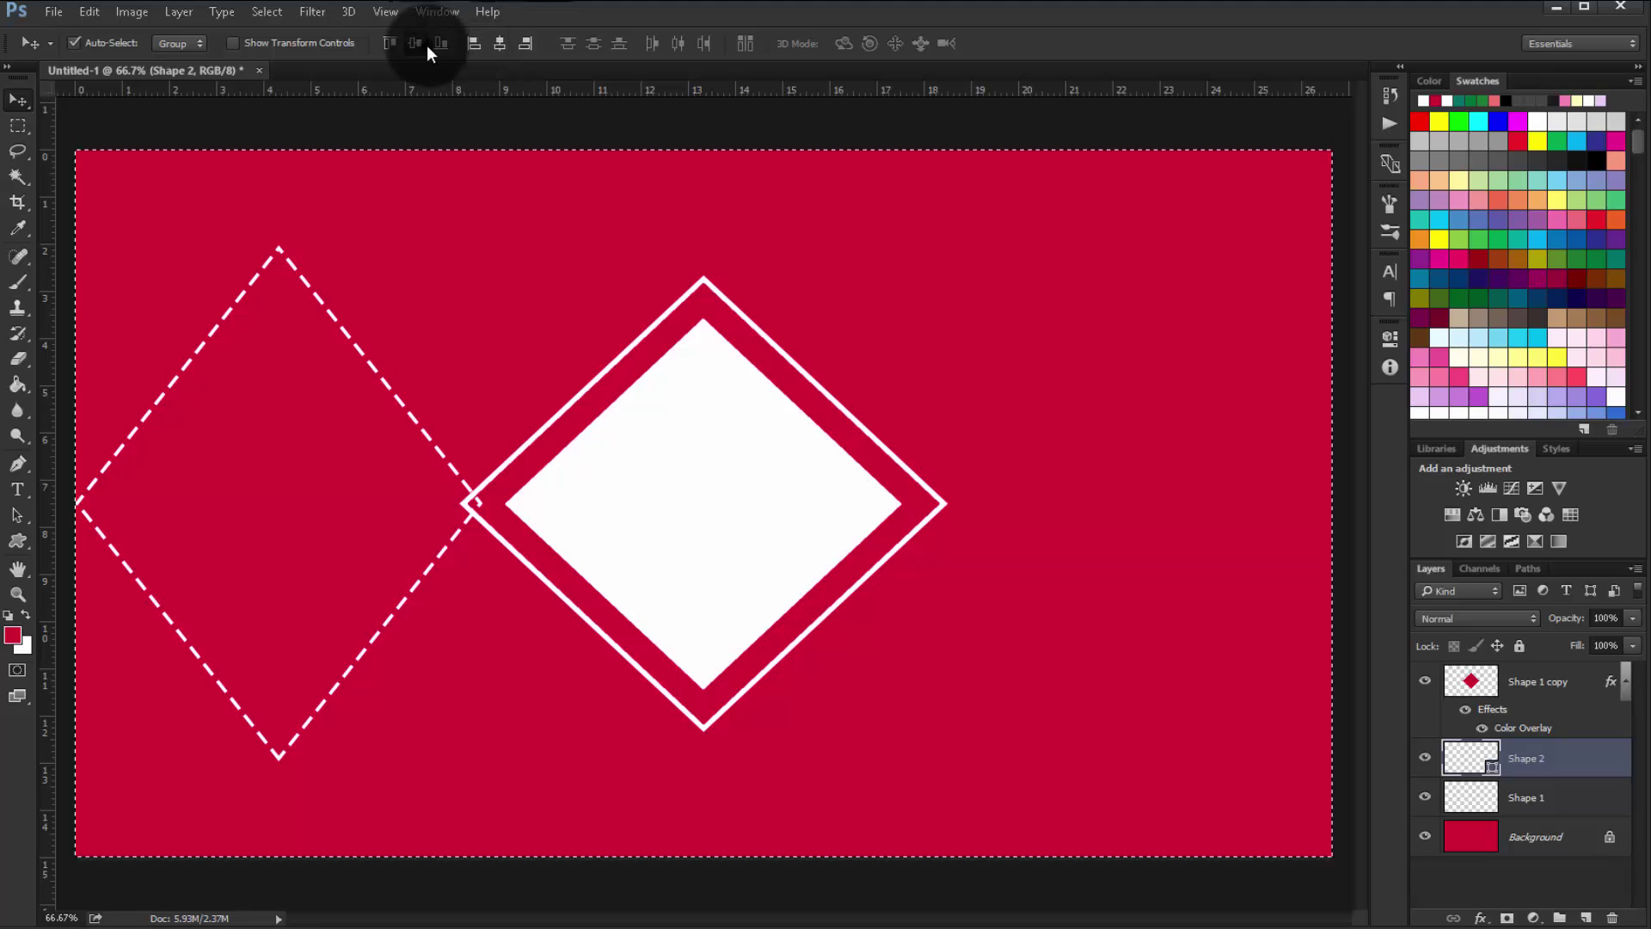
pyautogui.click(499, 43)
pyautogui.hotkey('ctrl', 'd')
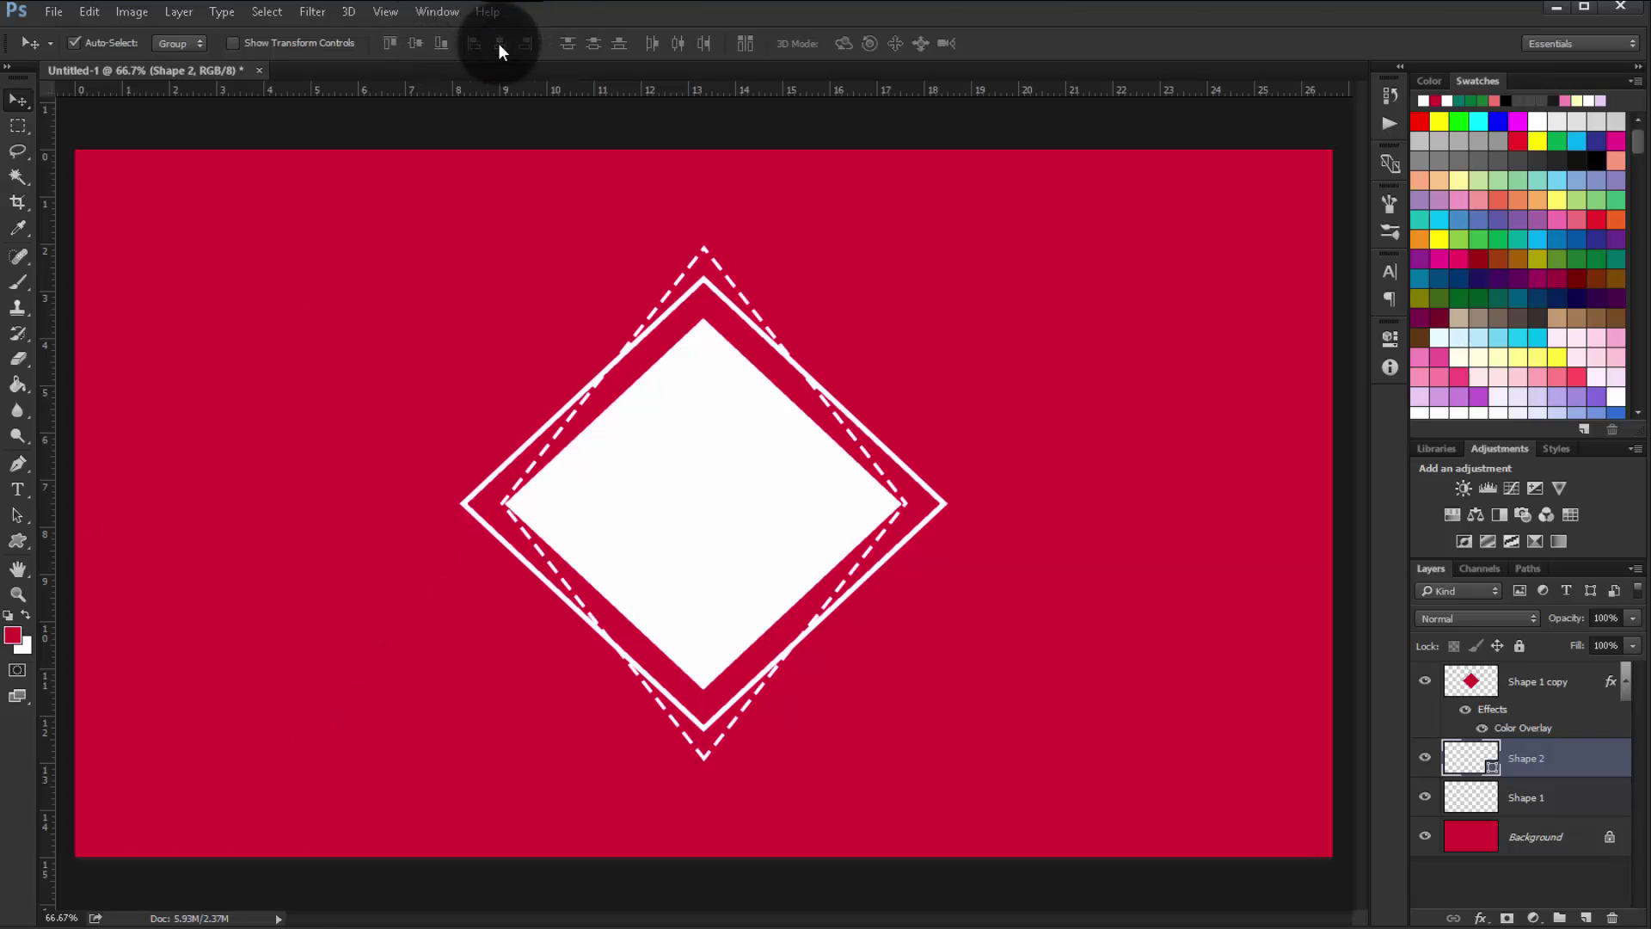
pyautogui.click(287, 45)
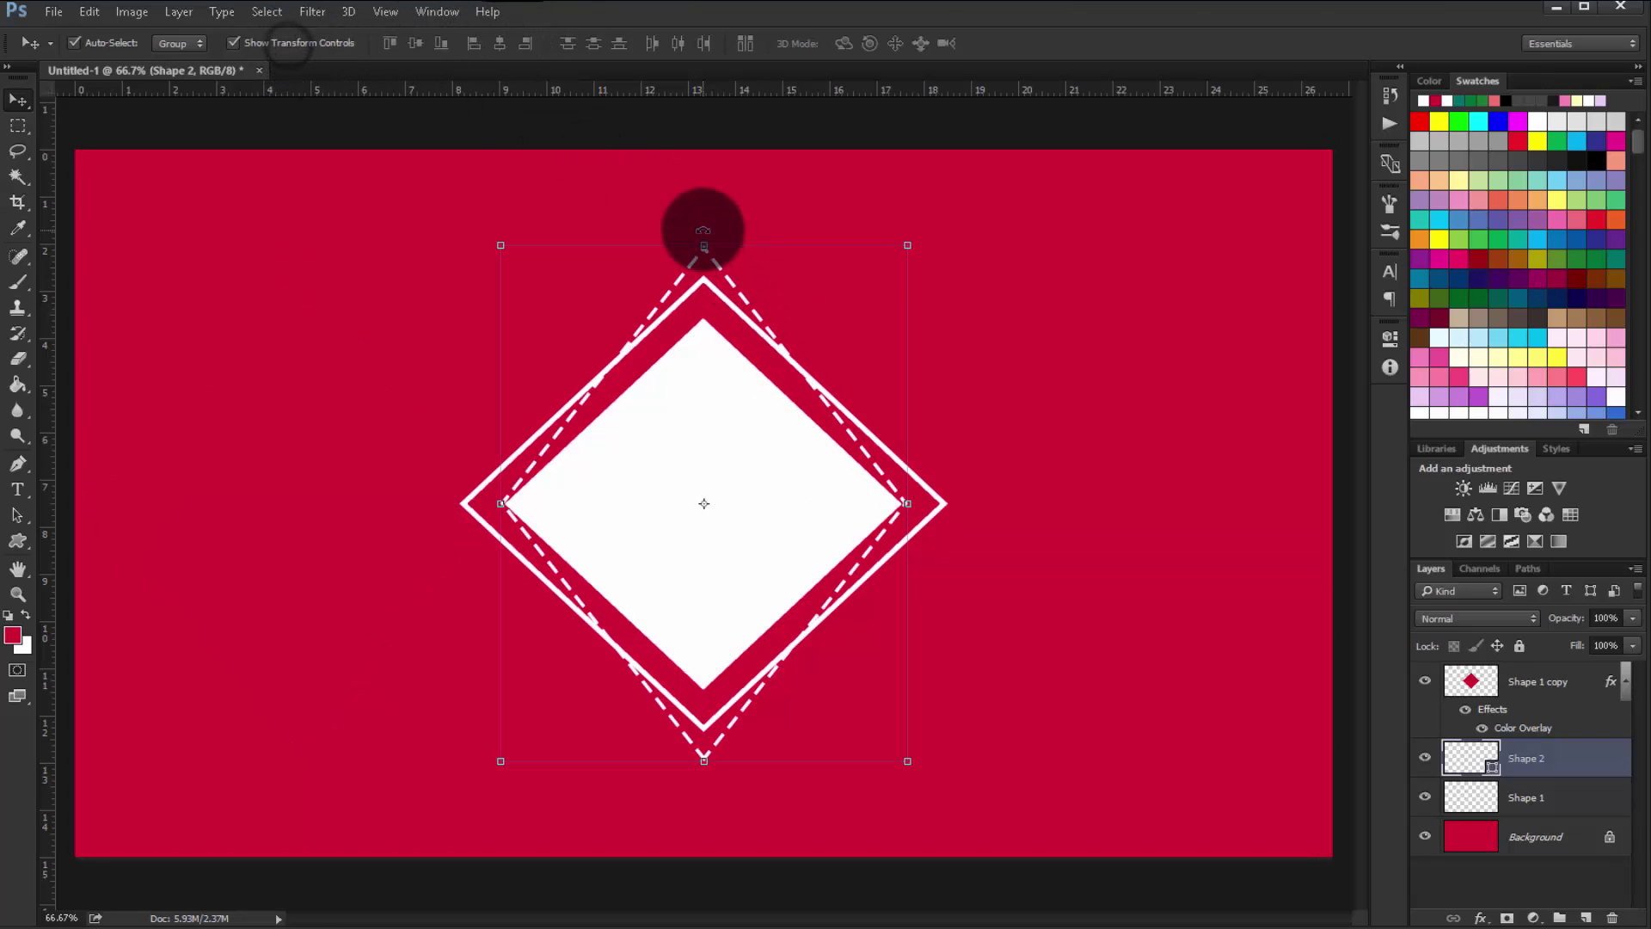
# Shrink the dashed diamond to about 82%, stretch it wider, then enlarge it slightly
pyautogui.moveTo(905, 245); pyautogui.dragTo(884, 308)
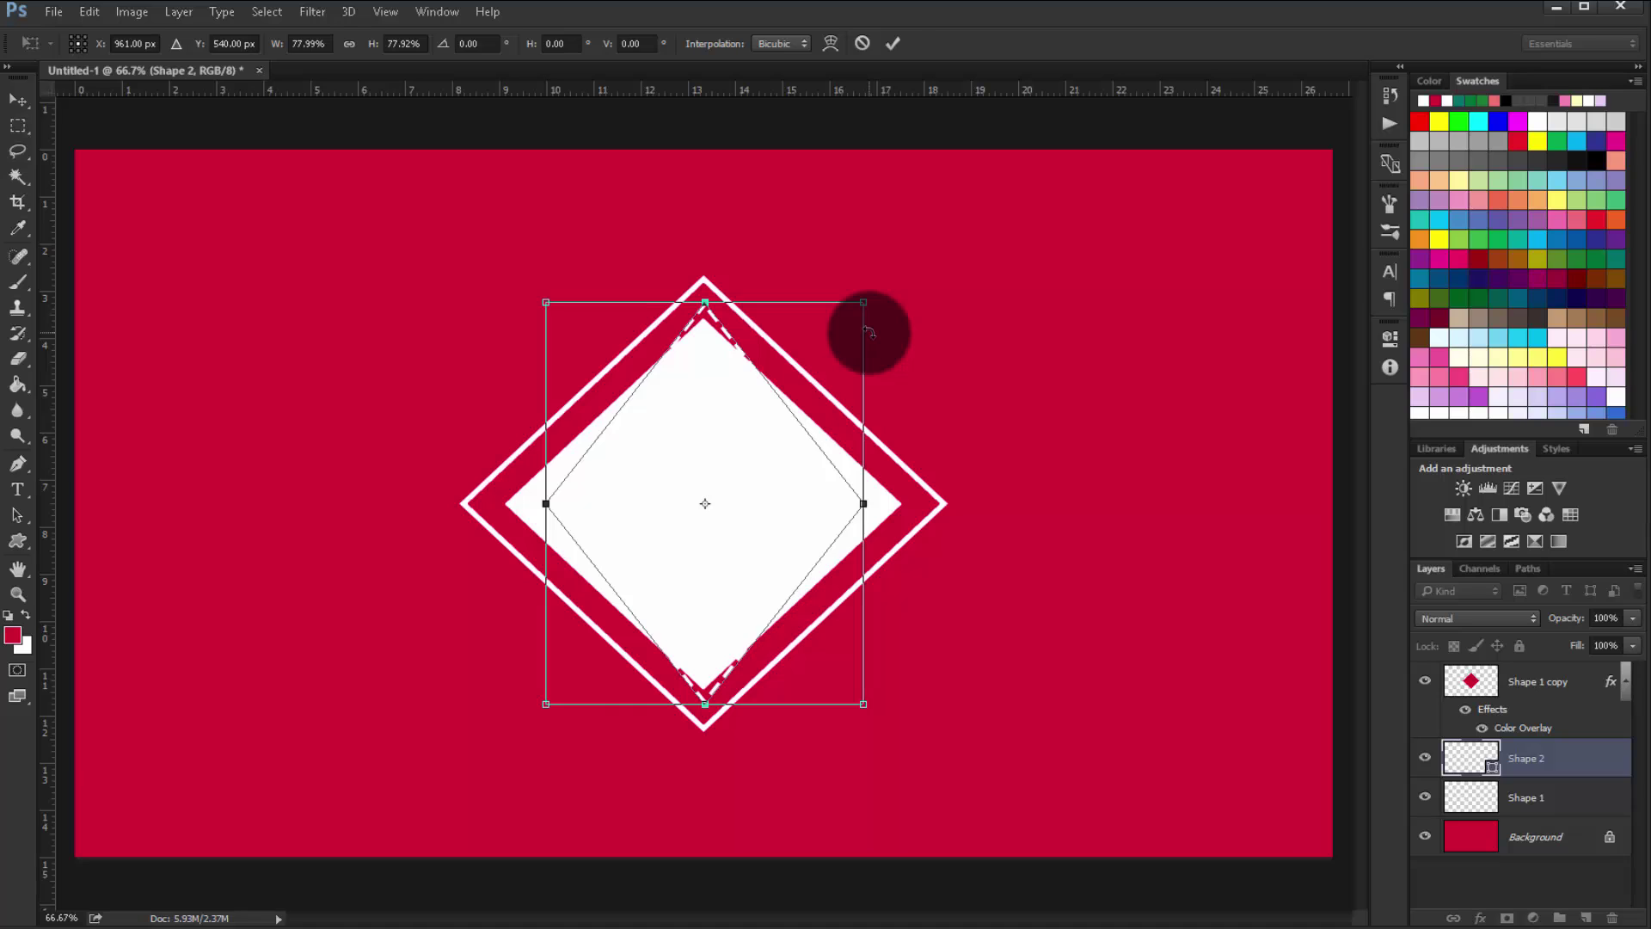
pyautogui.press('Return')
pyautogui.moveTo(866, 503); pyautogui.dragTo(926, 503)
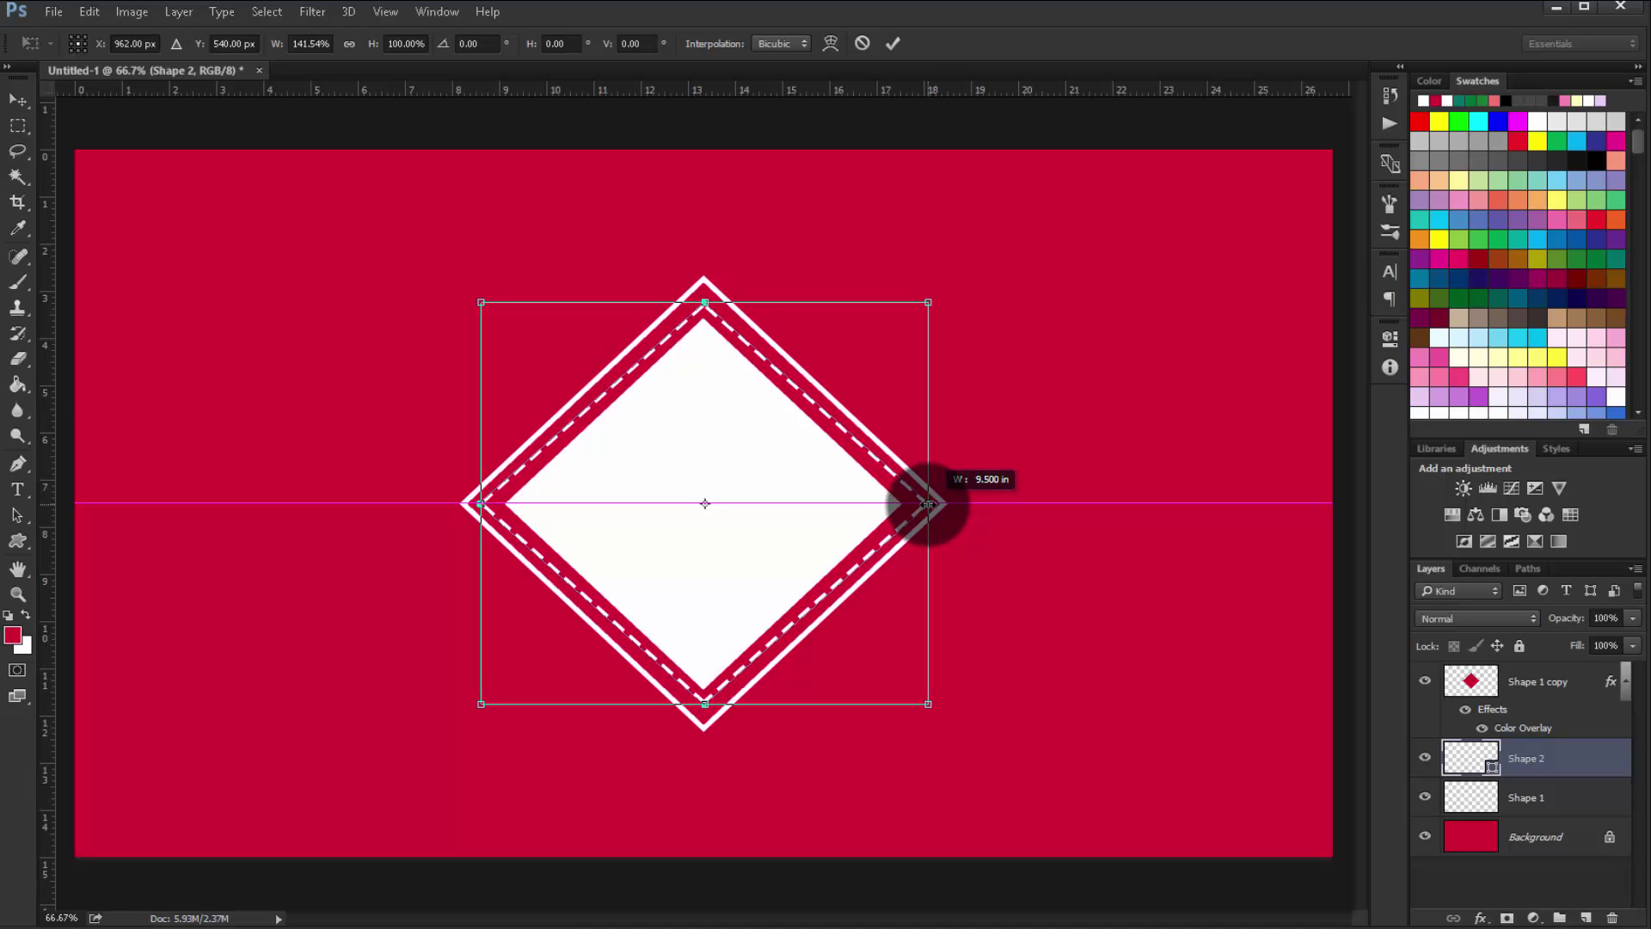
pyautogui.press('Return')
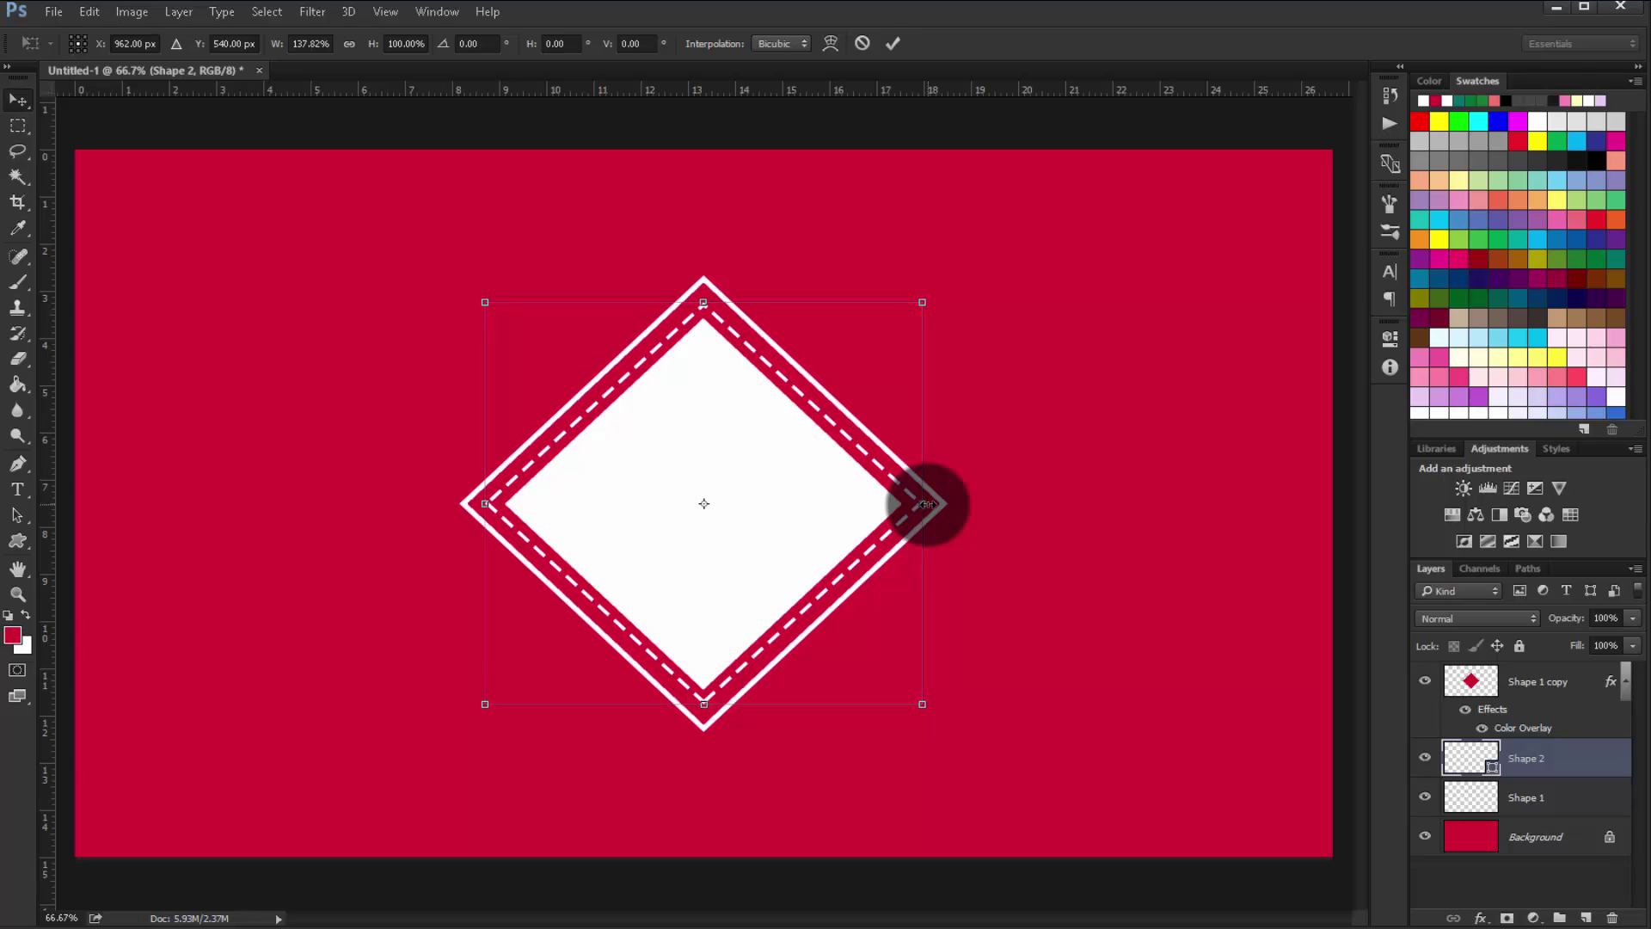
pyautogui.moveTo(922, 302); pyautogui.dragTo(926, 298)
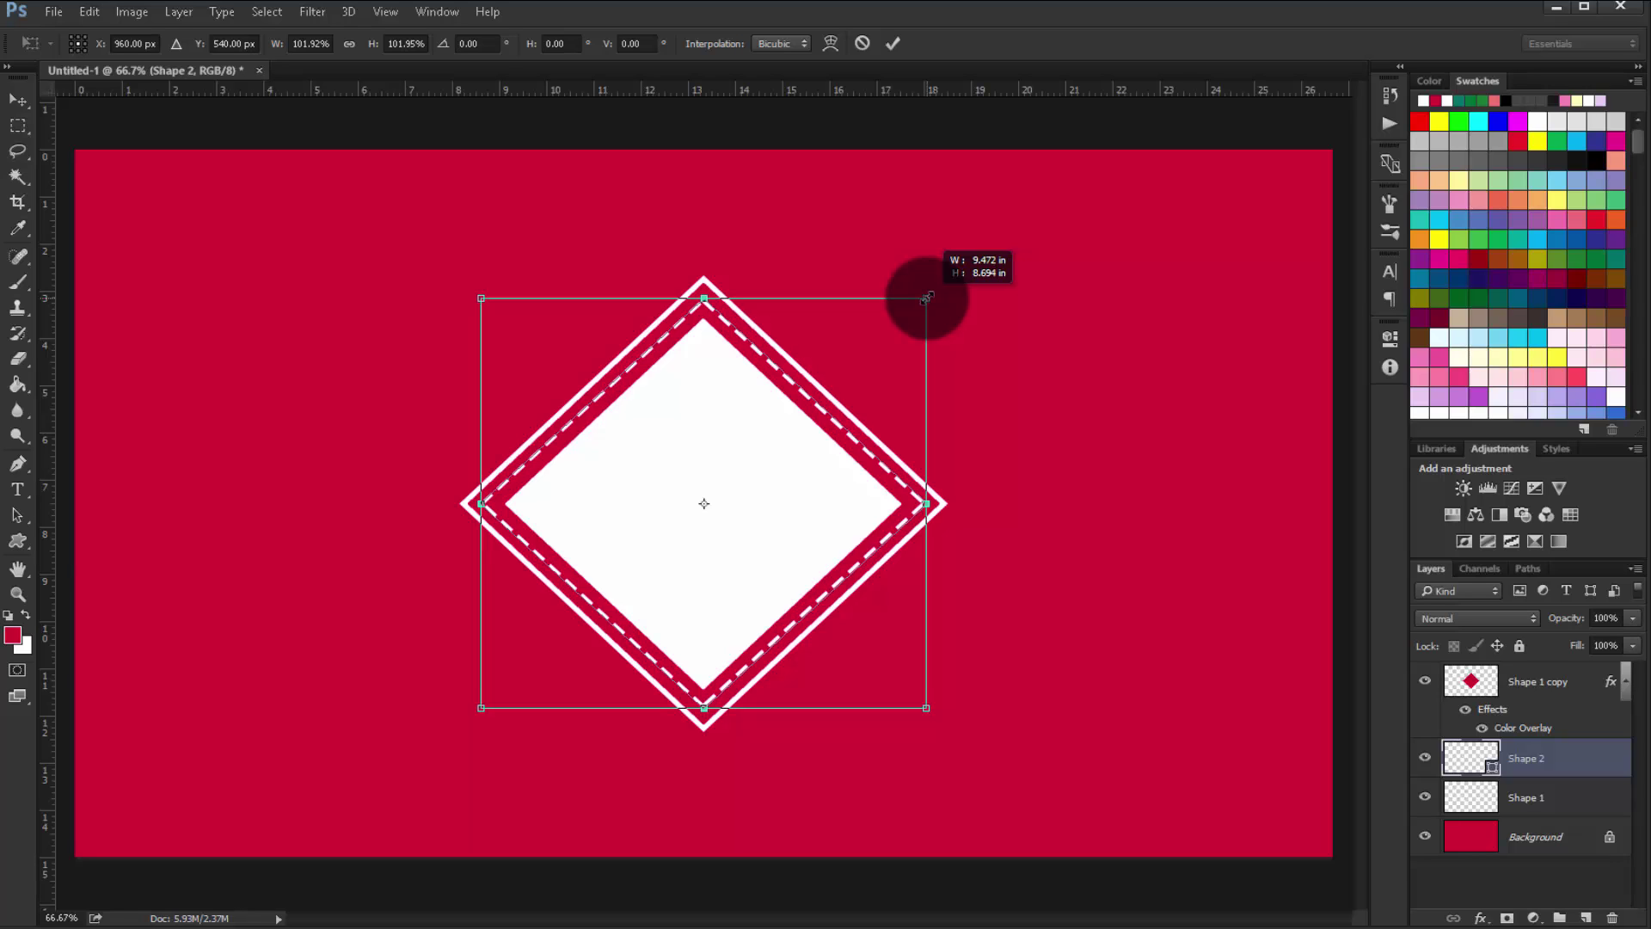
pyautogui.moveTo(926, 298); pyautogui.dragTo(928, 297)
pyautogui.press('Return')
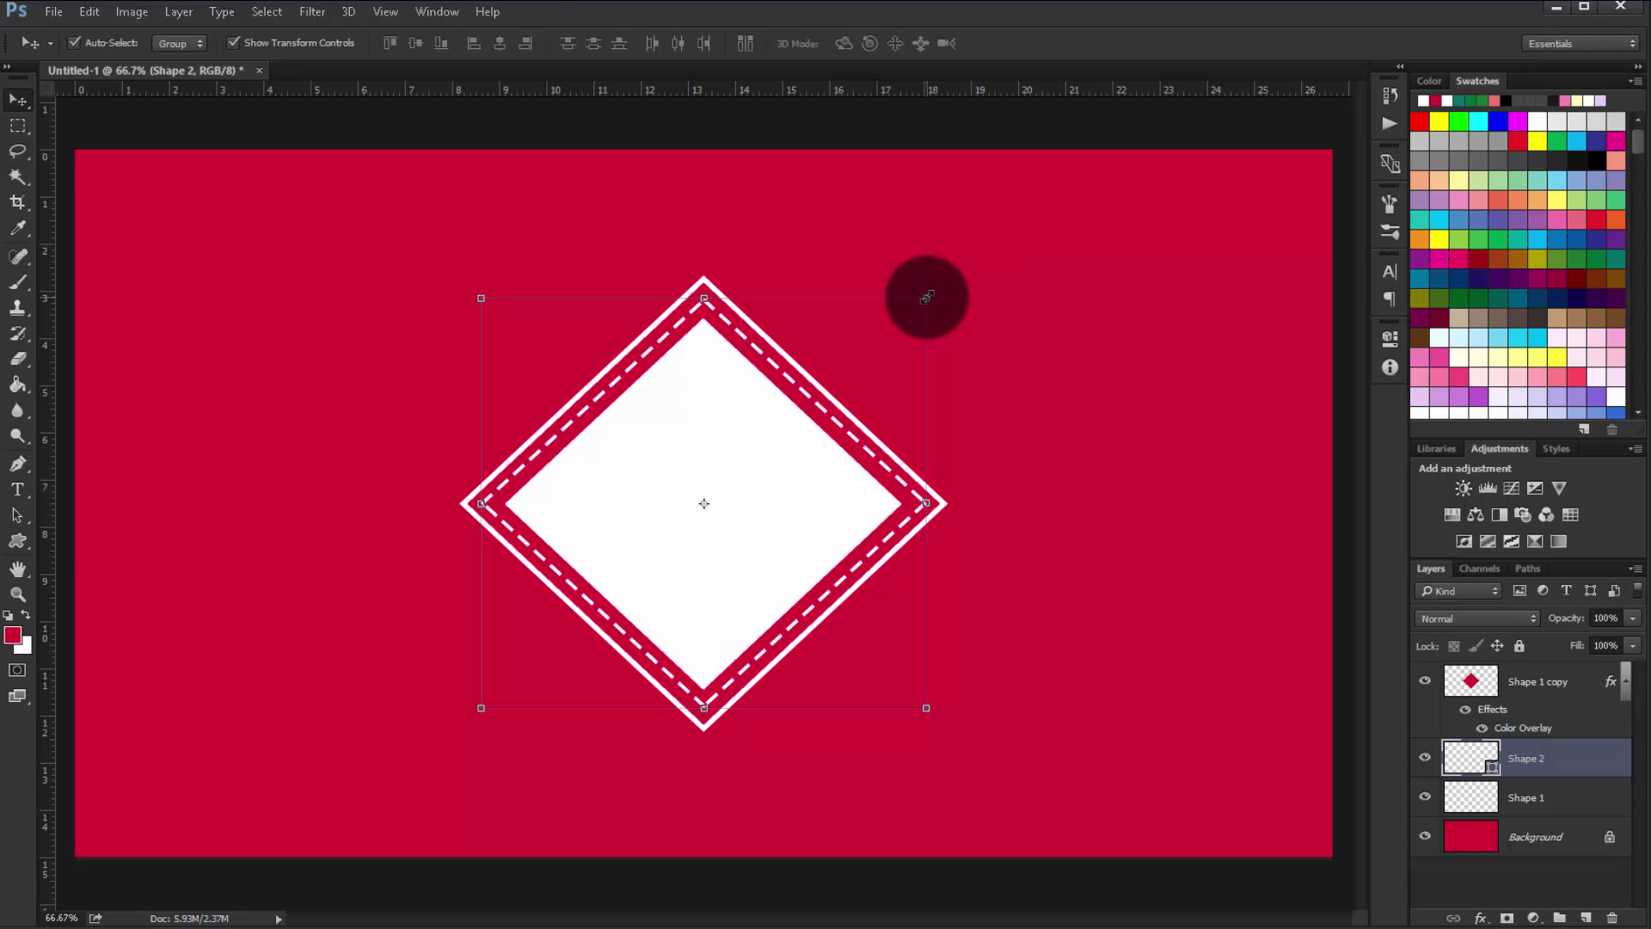
# Thin the dashed diamond outline's stroke to about 2.4 pt with the Stroke width slider
pyautogui.click(19, 541)
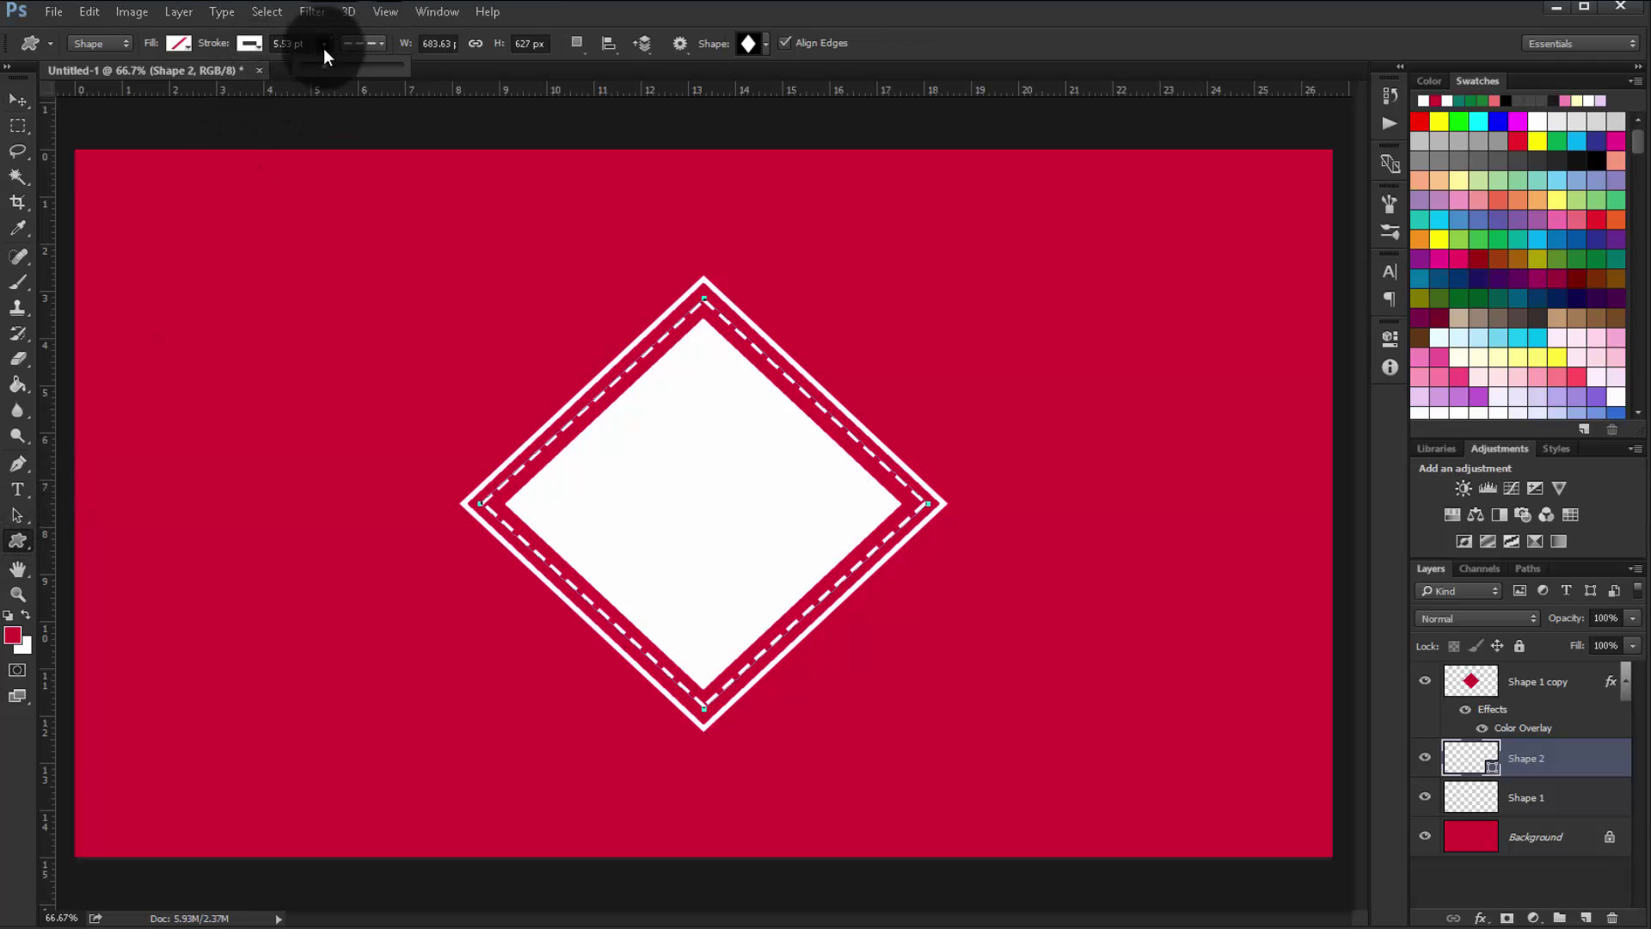
pyautogui.moveTo(322, 68); pyautogui.dragTo(317, 70)
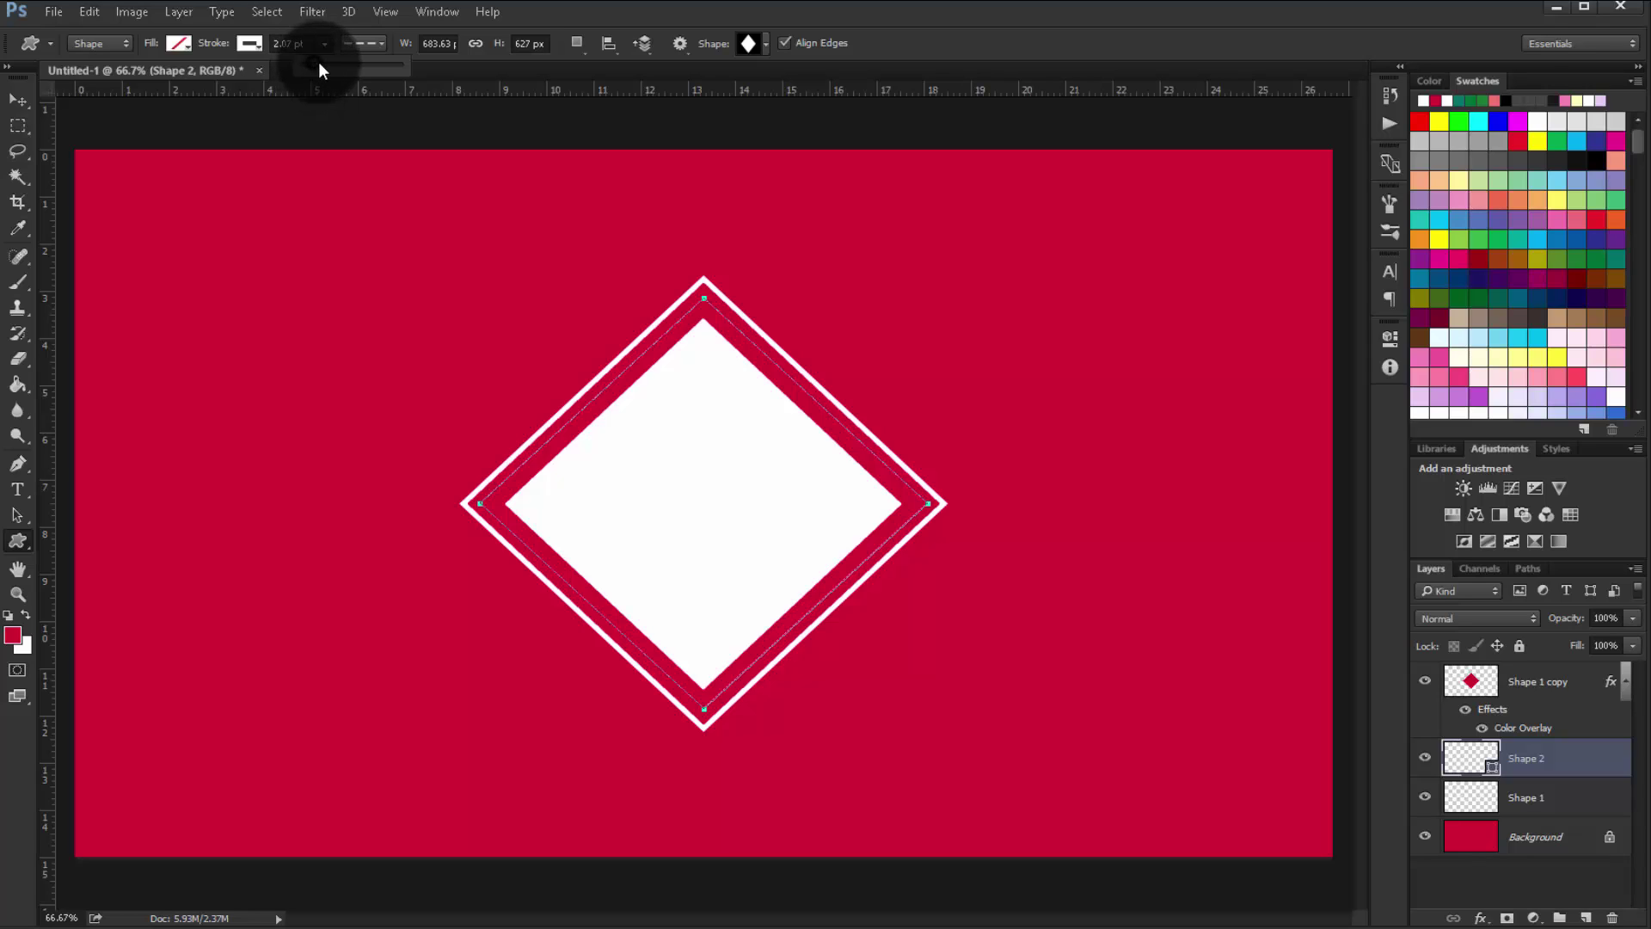
pyautogui.moveTo(319, 64); pyautogui.dragTo(319, 73)
pyautogui.click(23, 96)
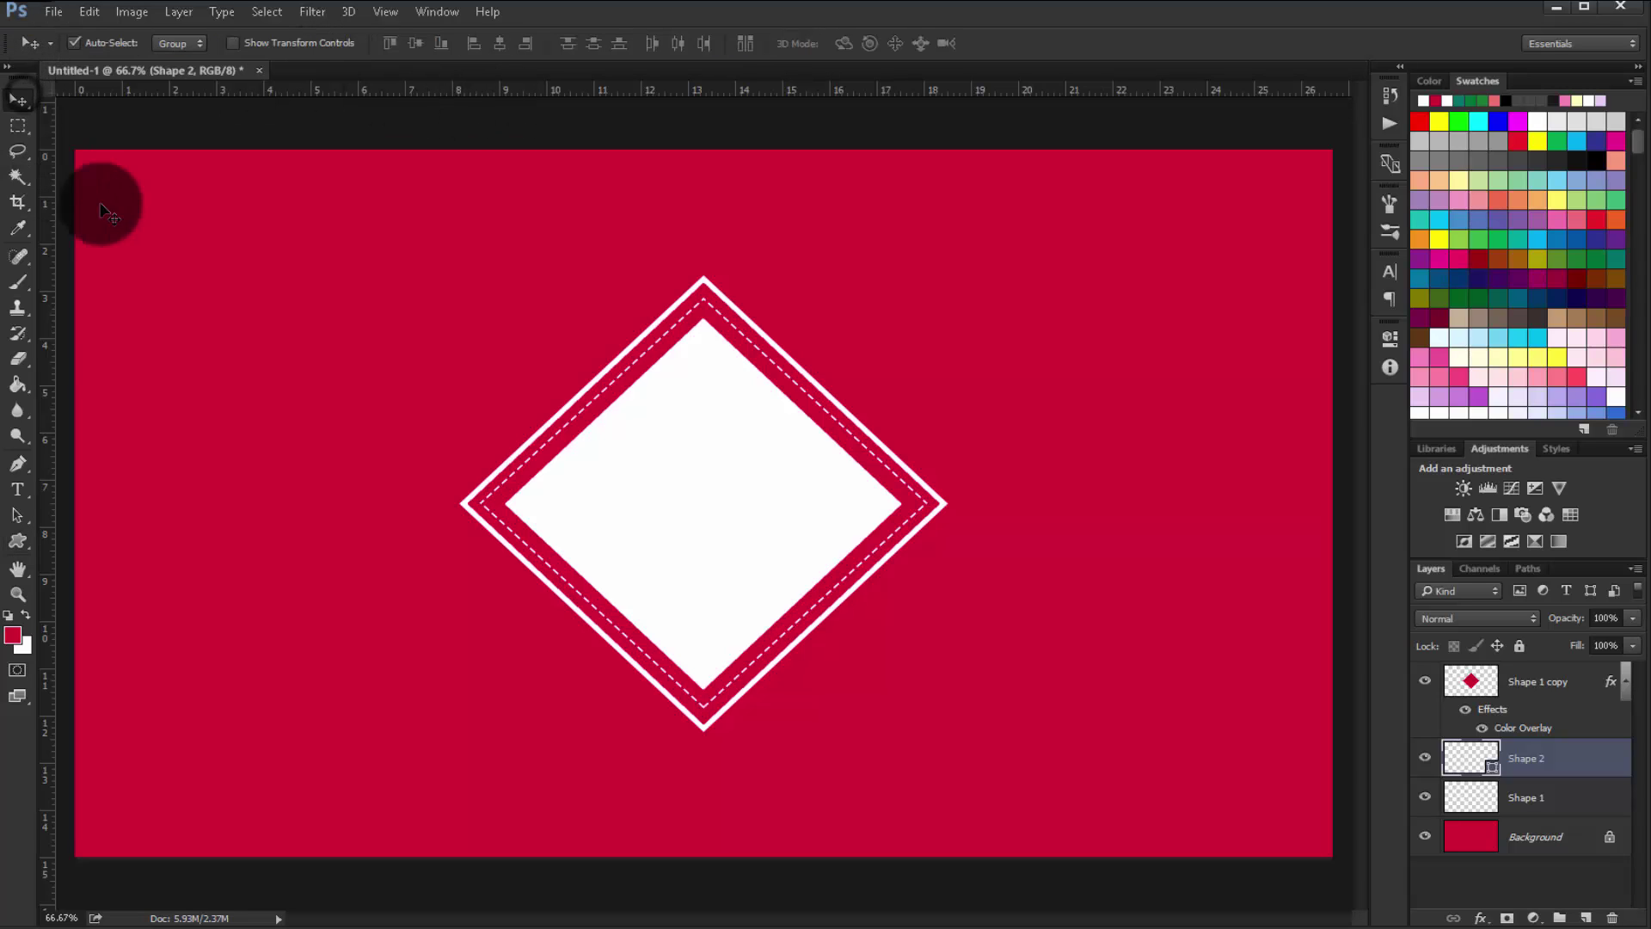
# Scale the dashed Shape 2 diamond down to about 97.6% so it sits evenly in the red band
pyautogui.click(296, 43)
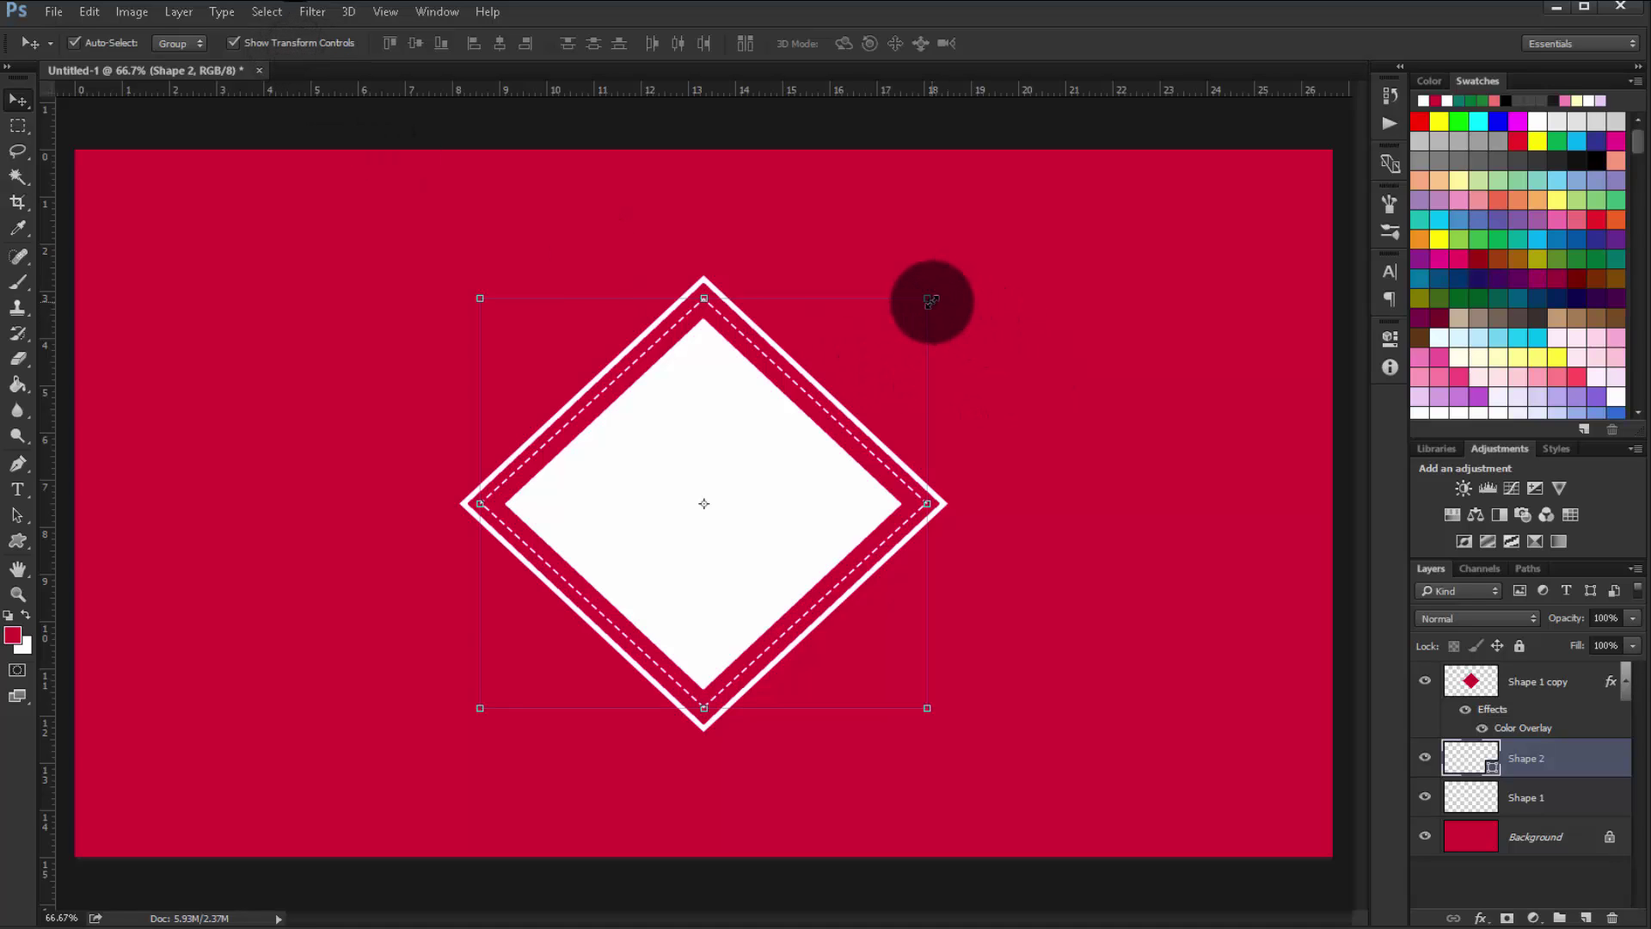
pyautogui.moveTo(930, 301); pyautogui.dragTo(937, 309)
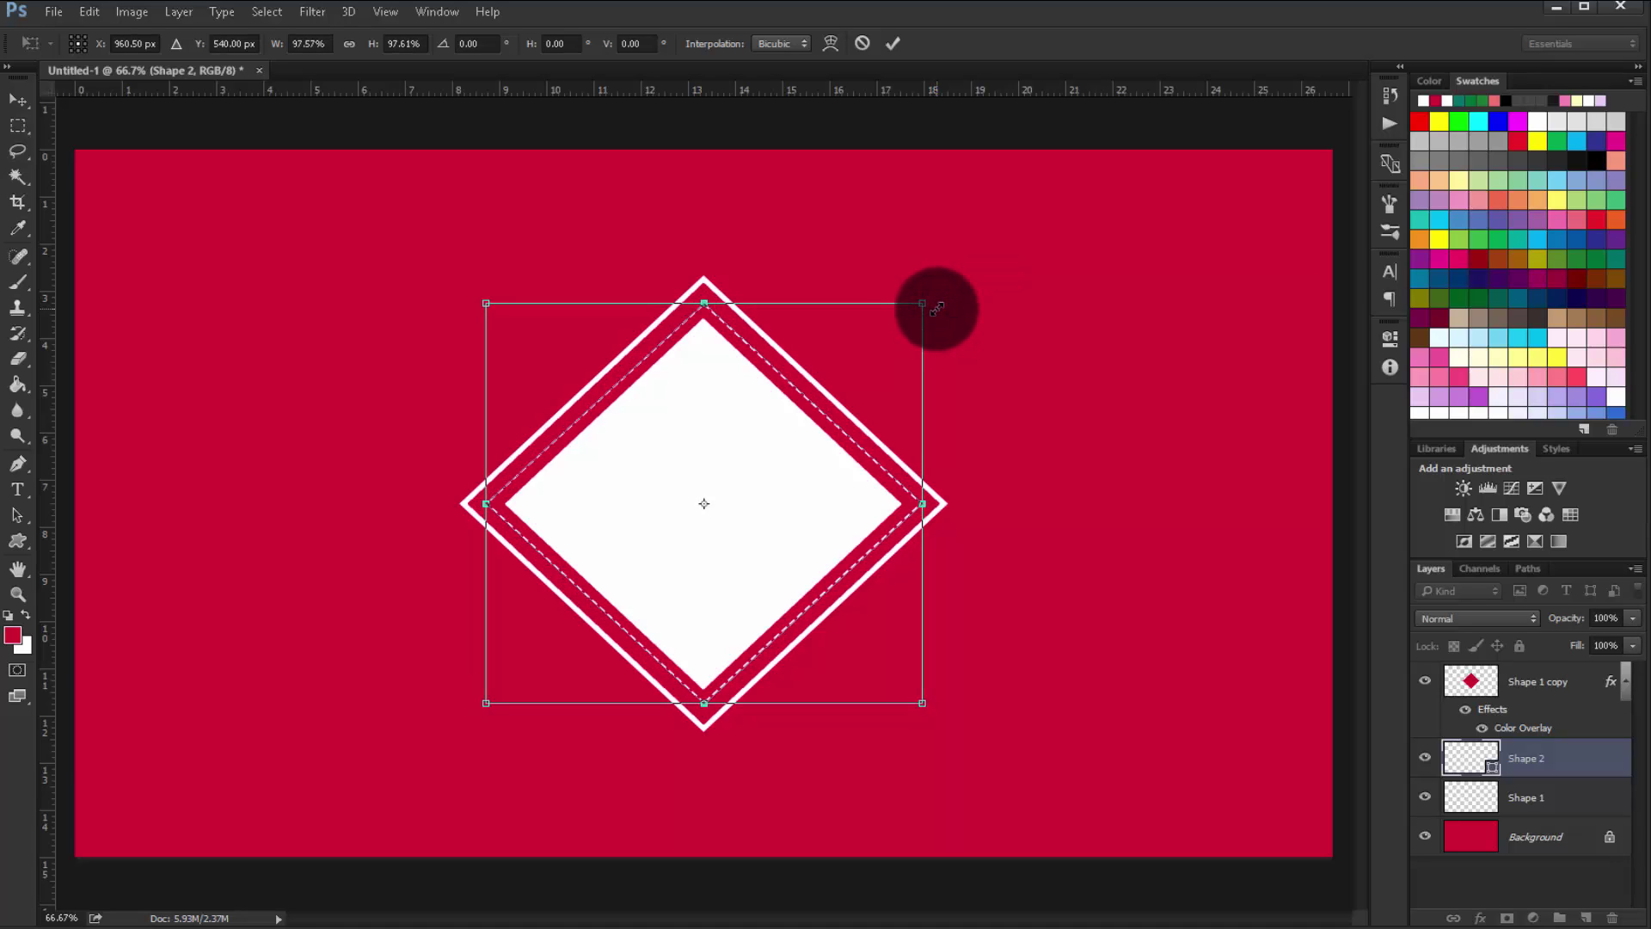
pyautogui.click(893, 48)
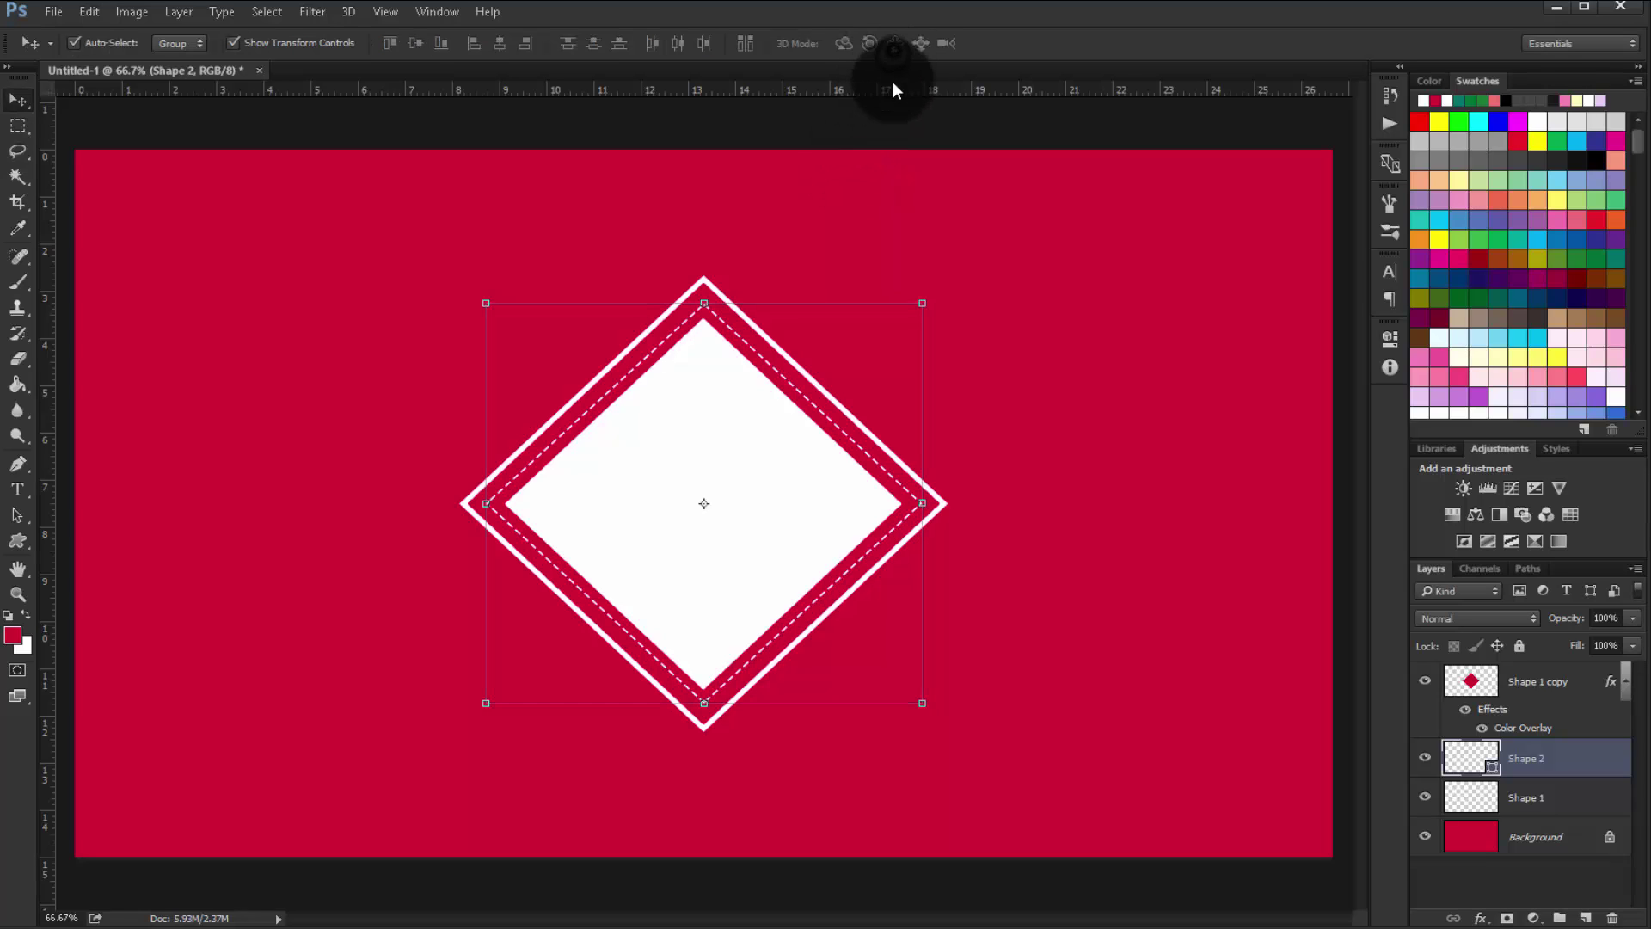
pyautogui.click(297, 44)
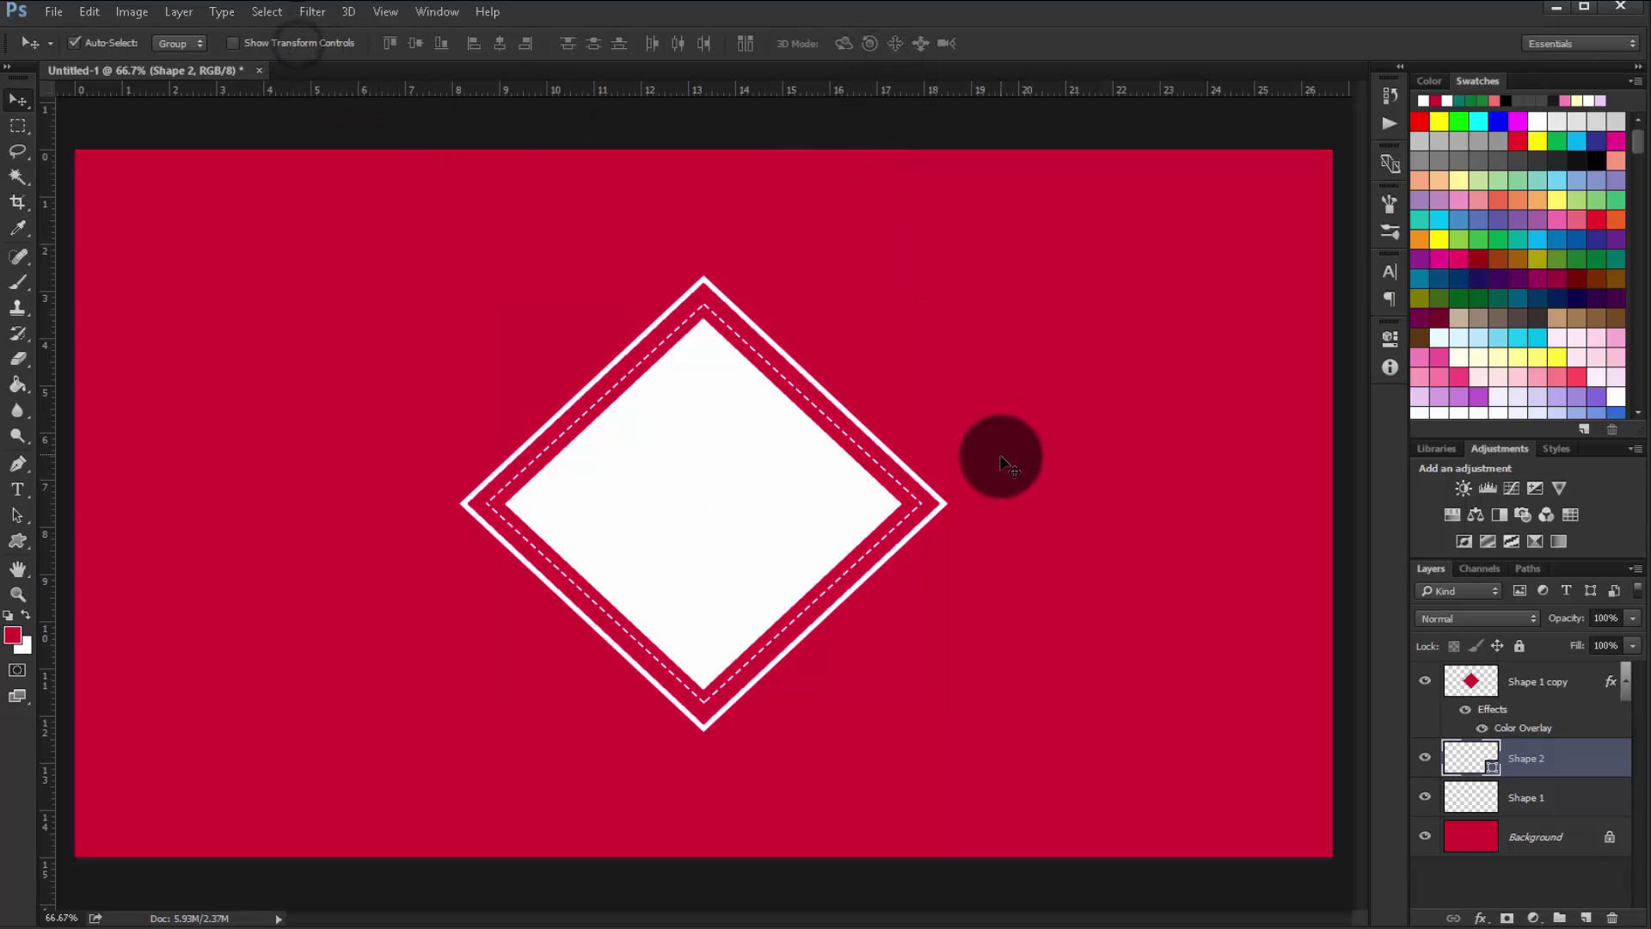
# Align Shape 1 copy, Shape 2 and Shape 1 to the canvas's horizontal and vertical centres
pyautogui.click(1513, 681)
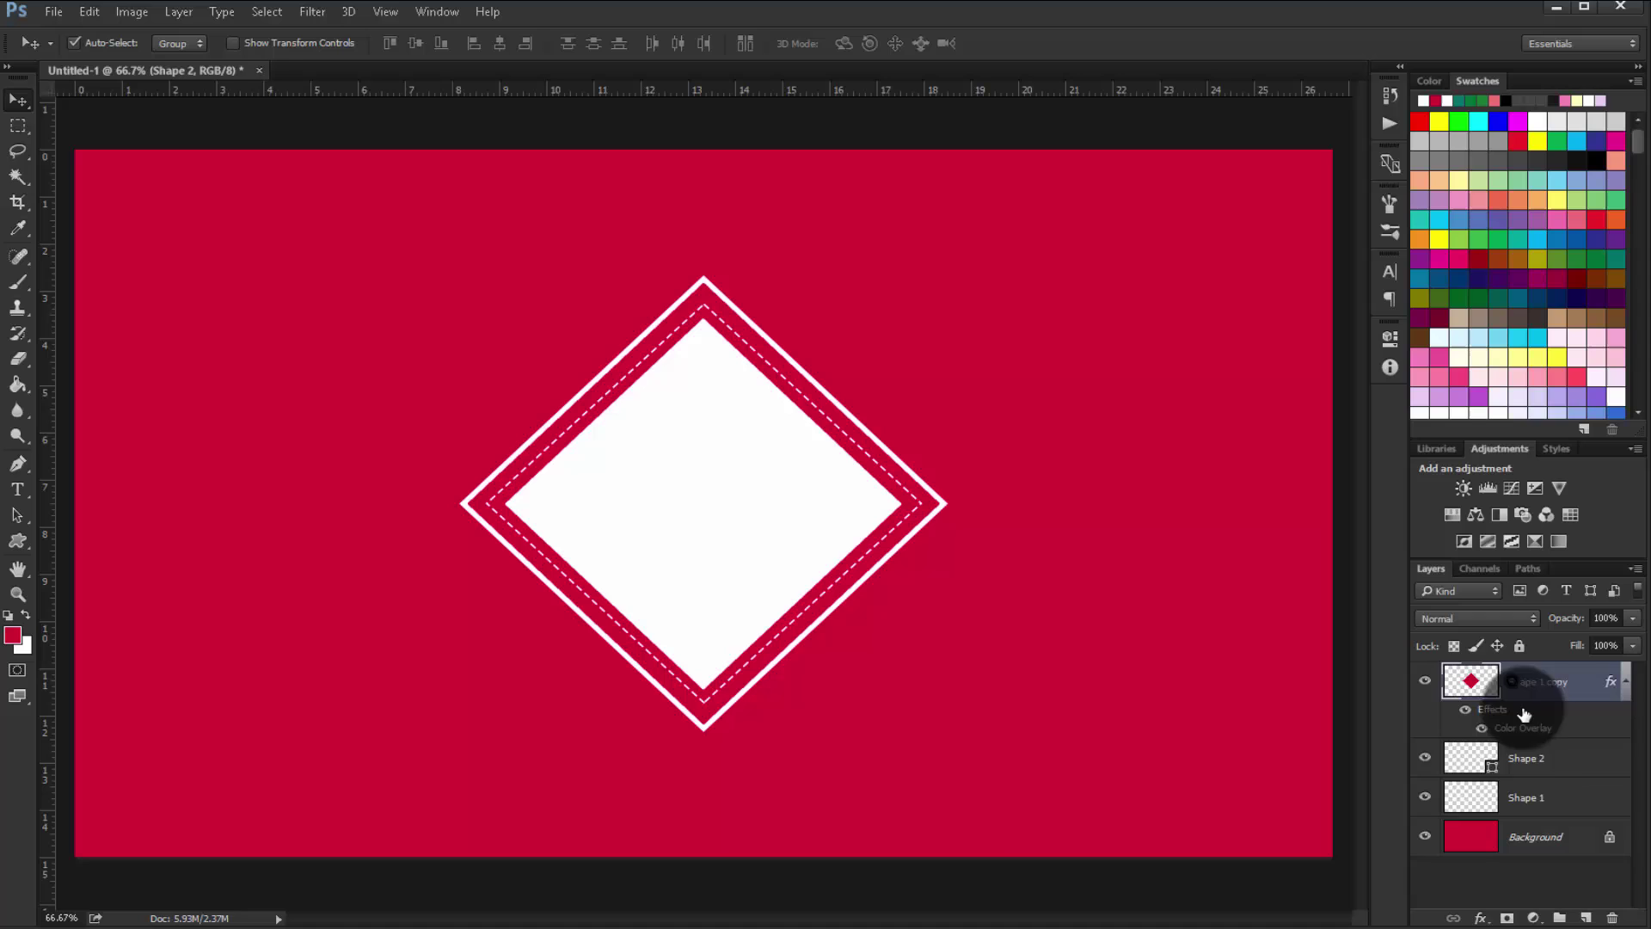
pyautogui.keyDown('shift'); pyautogui.click(1539, 799); pyautogui.keyUp('shift')
pyautogui.hotkey('ctrl', 'a')
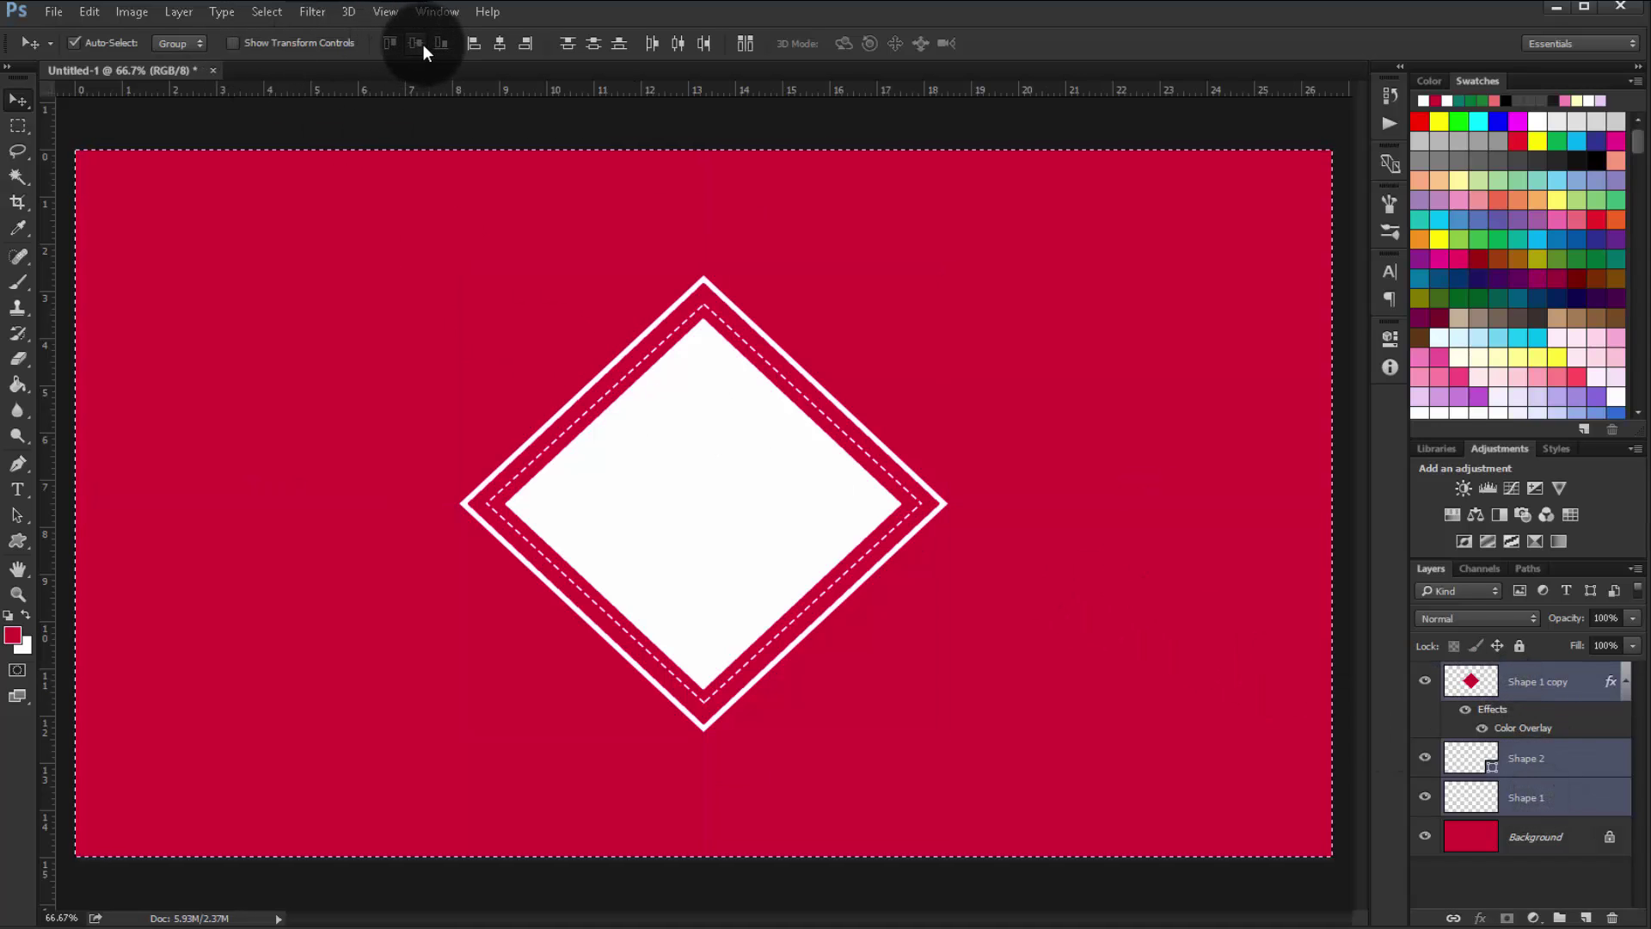
pyautogui.click(422, 44)
pyautogui.click(504, 41)
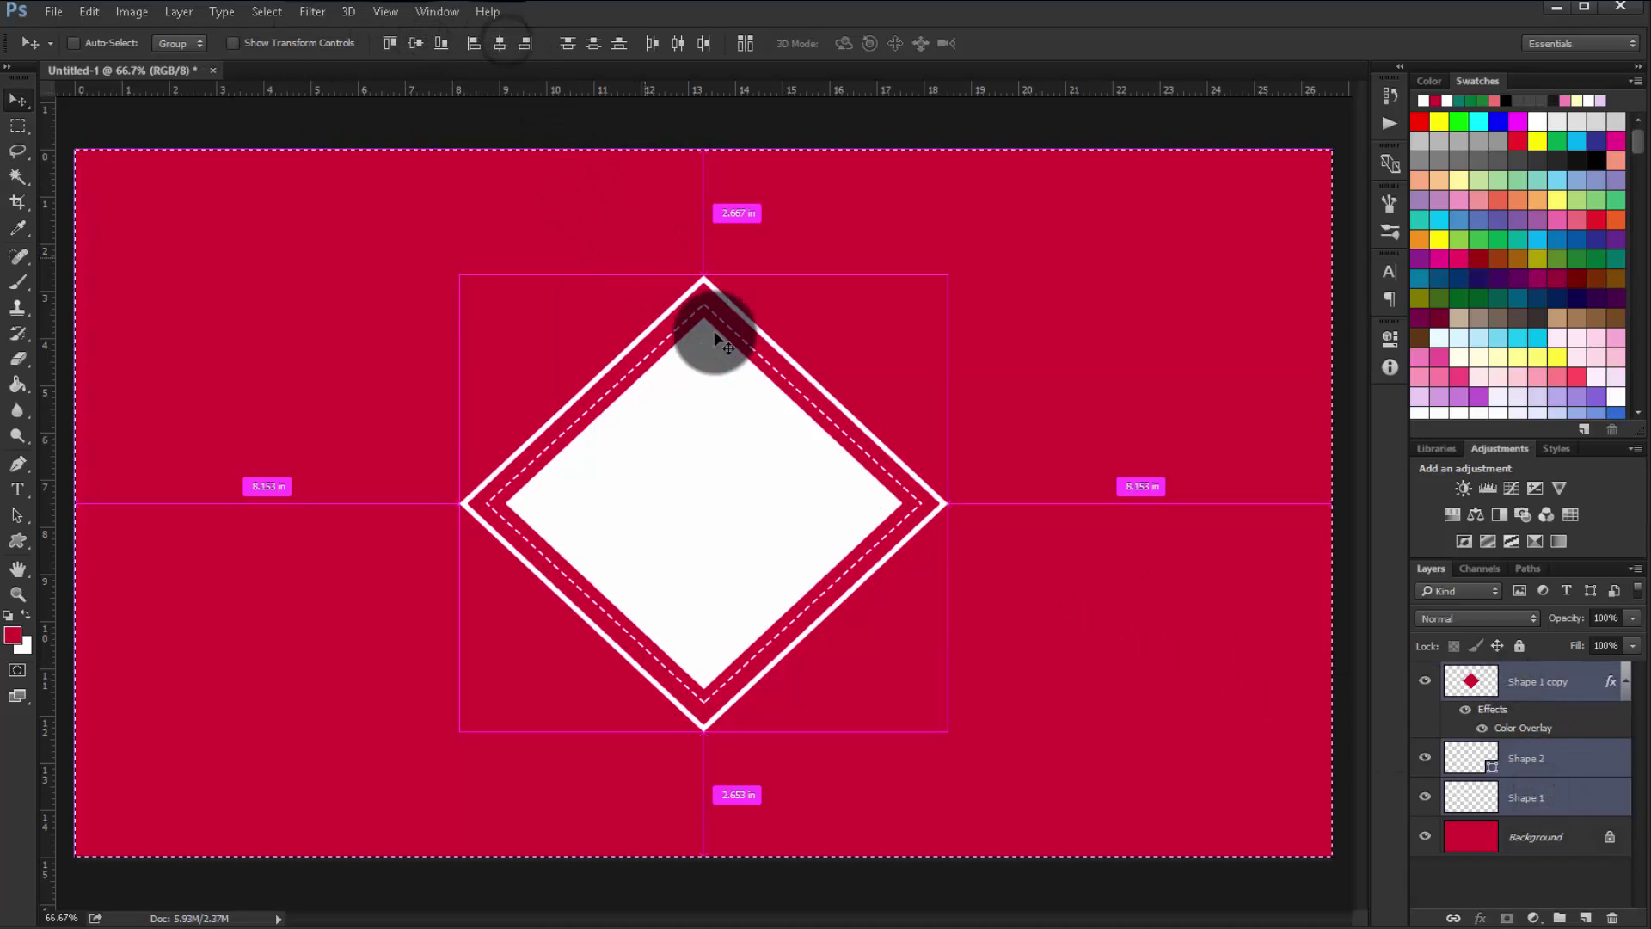
pyautogui.hotkey('ctrl', 'd')
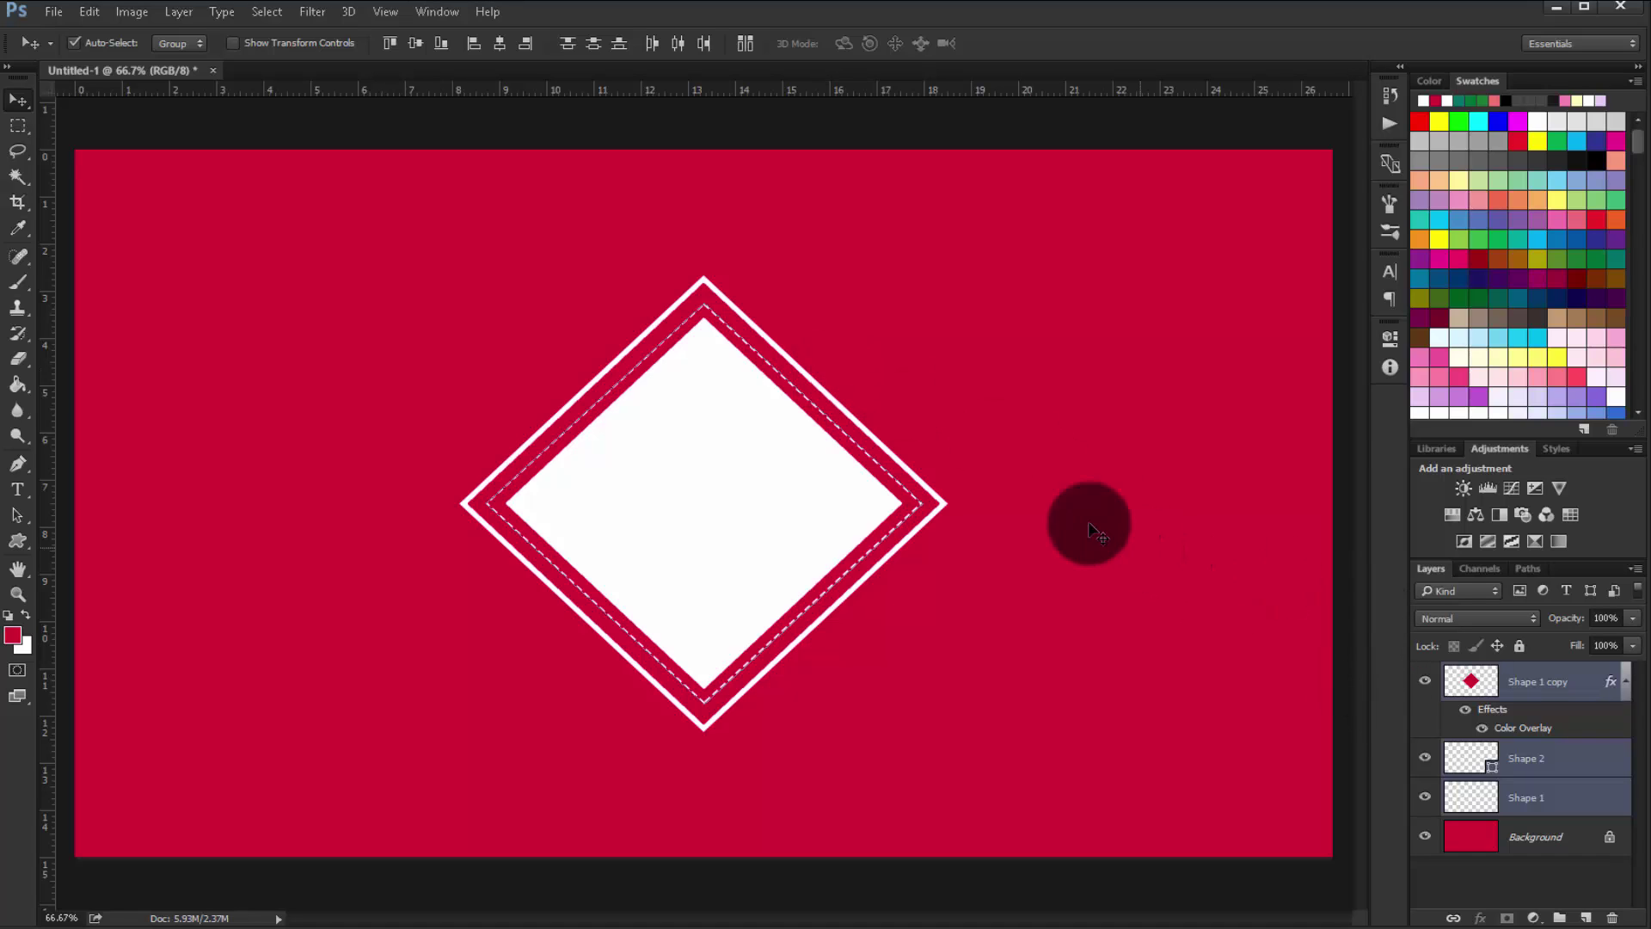
# Type the red word 'The' inside the white diamond, left of centre, and select it
pyautogui.click(13, 487)
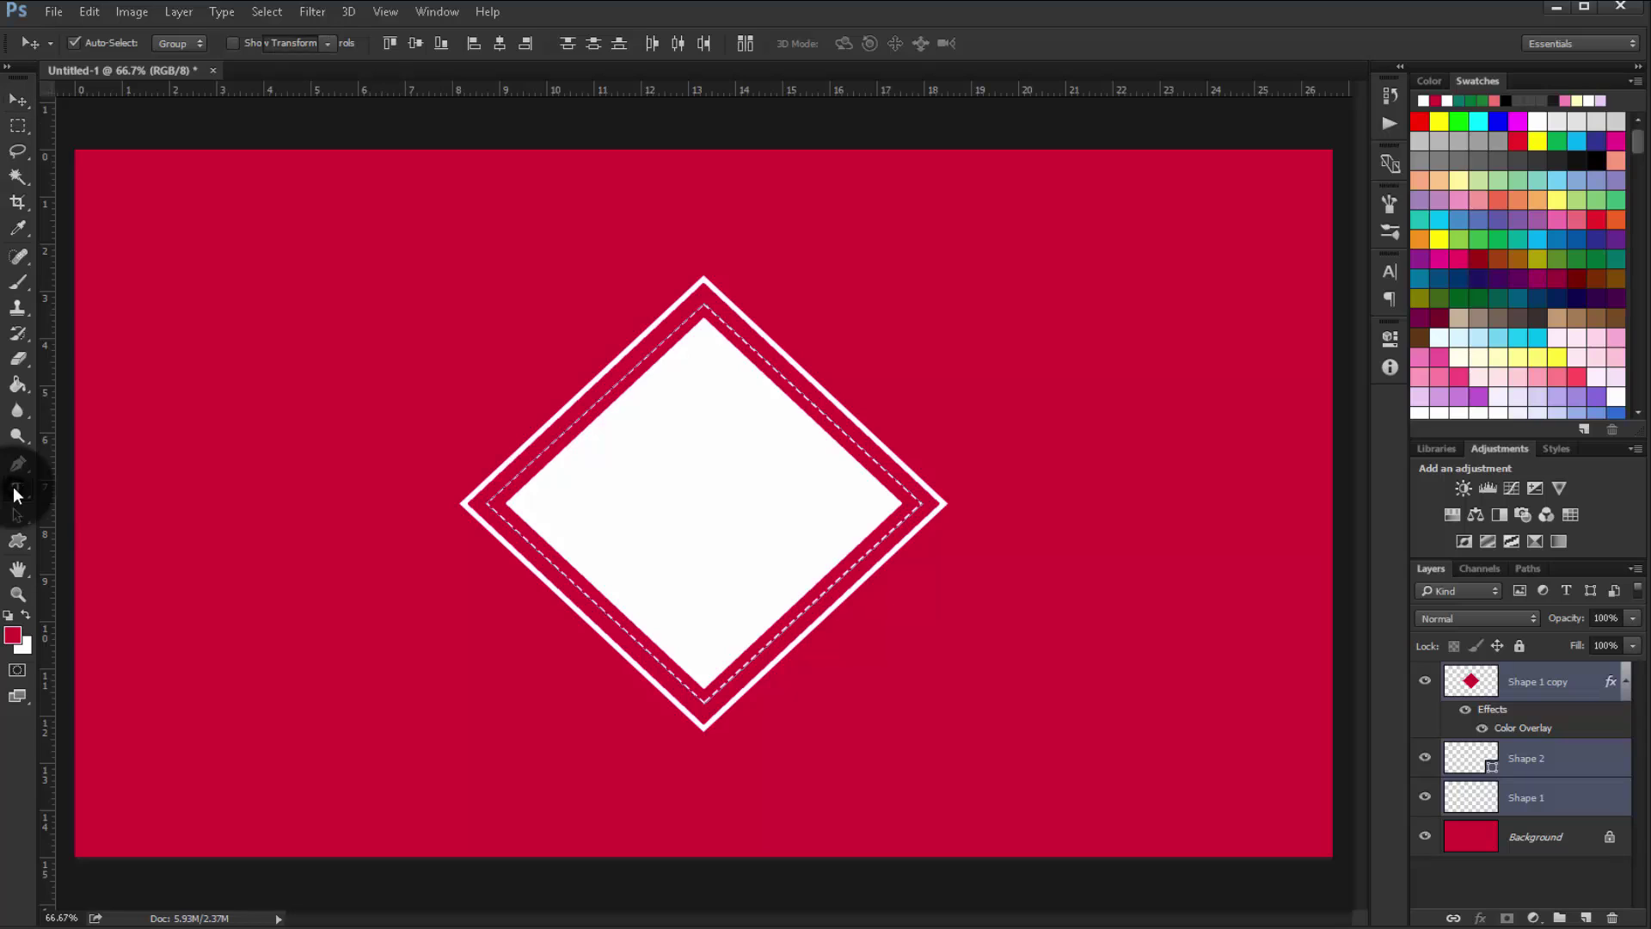
pyautogui.click(601, 511)
pyautogui.write('The')
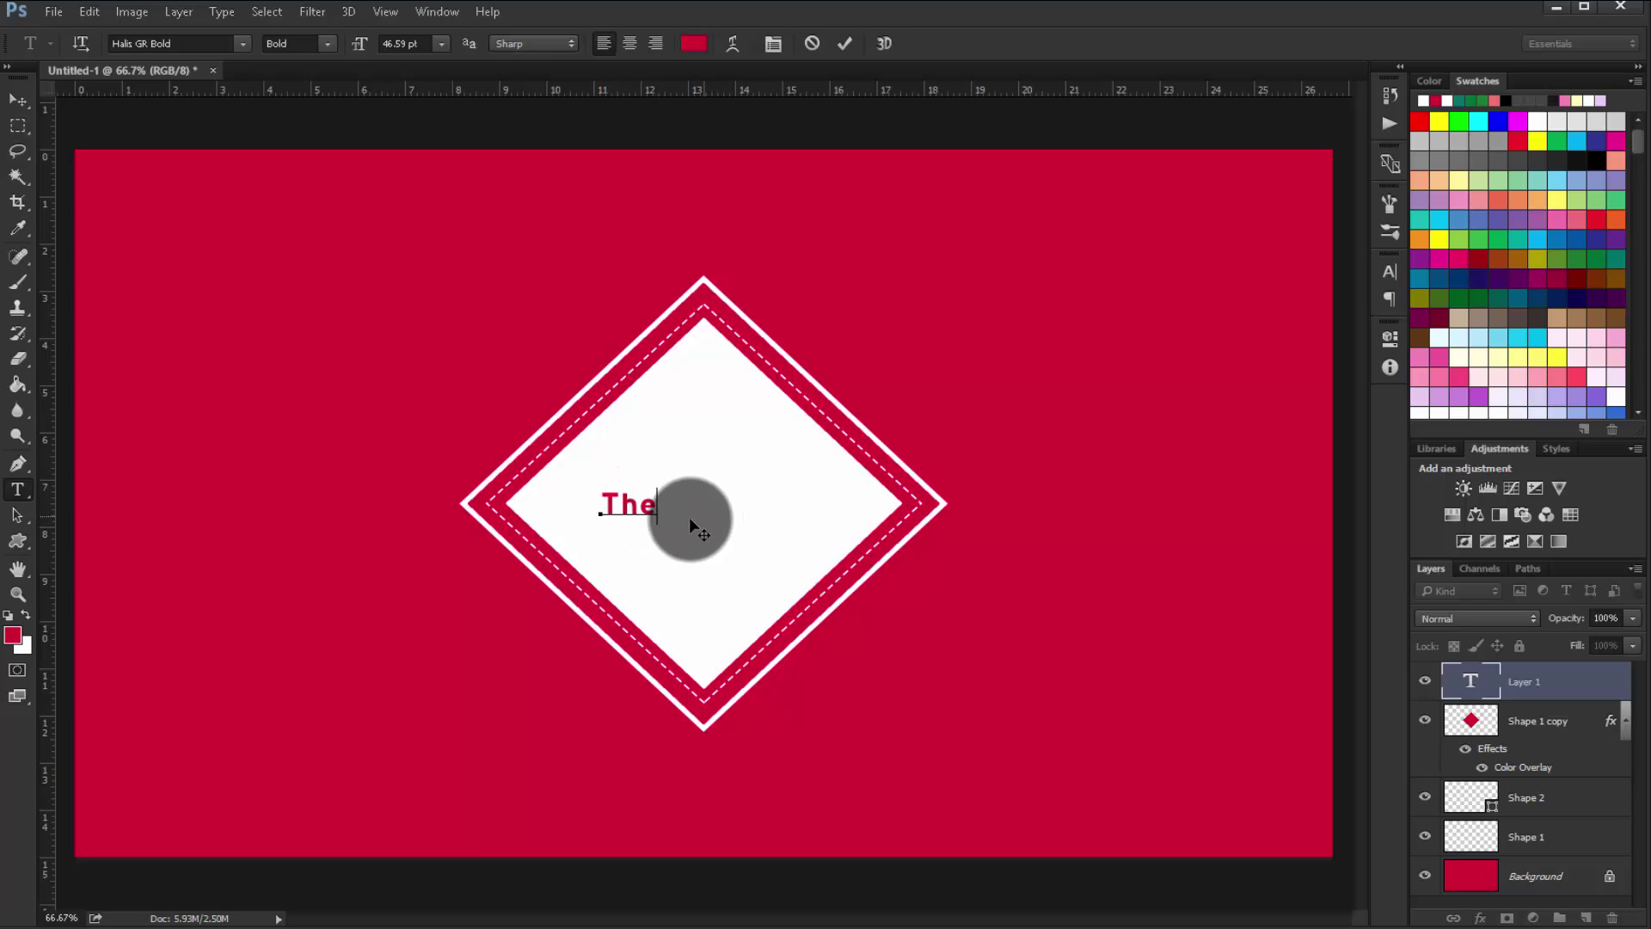
pyautogui.moveTo(658, 504); pyautogui.dragTo(548, 501)
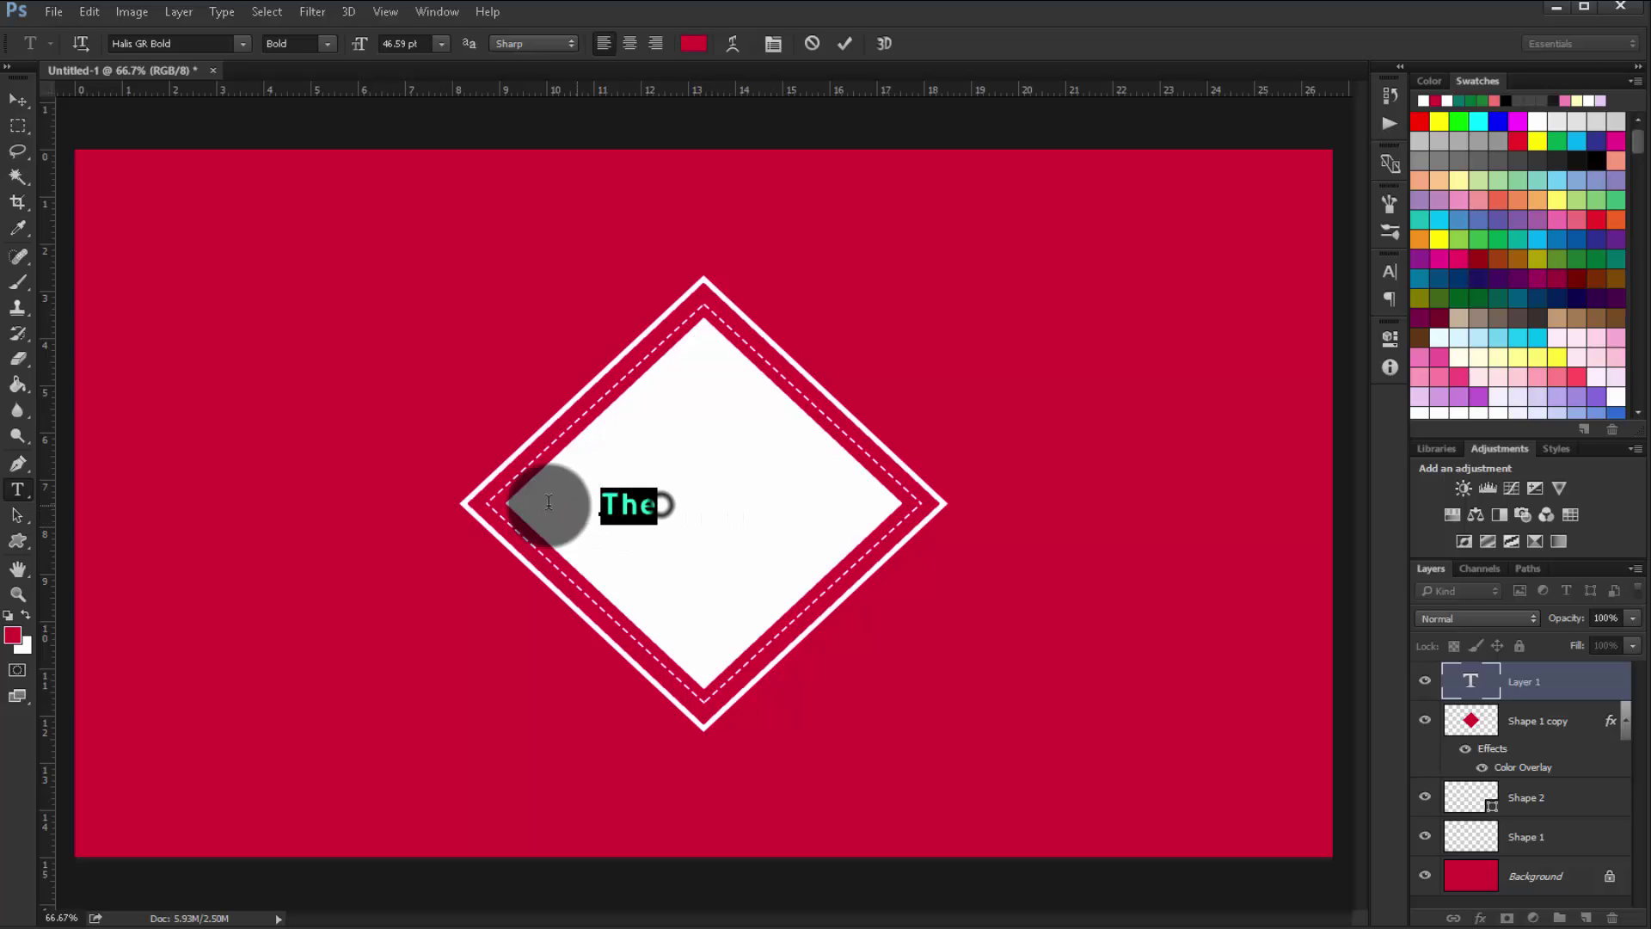
pyautogui.click(242, 44)
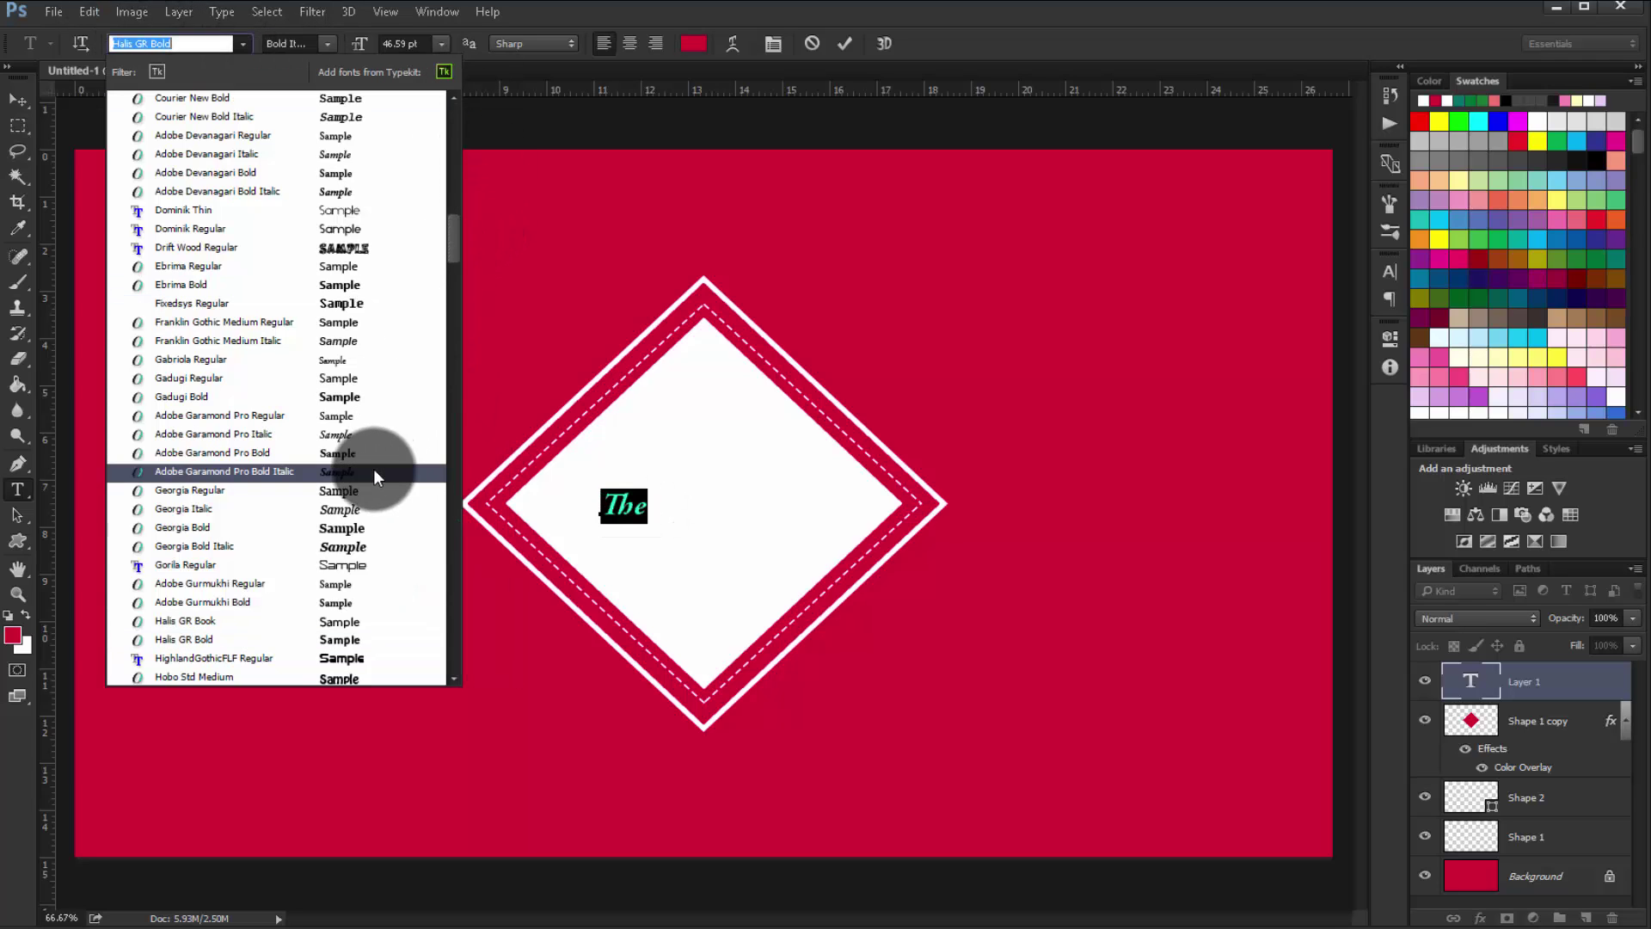
# Set 'The' in the Mochary PERSONAL USE ONLY script font and commit the text
pyautogui.scroll(-2, 461, 256)
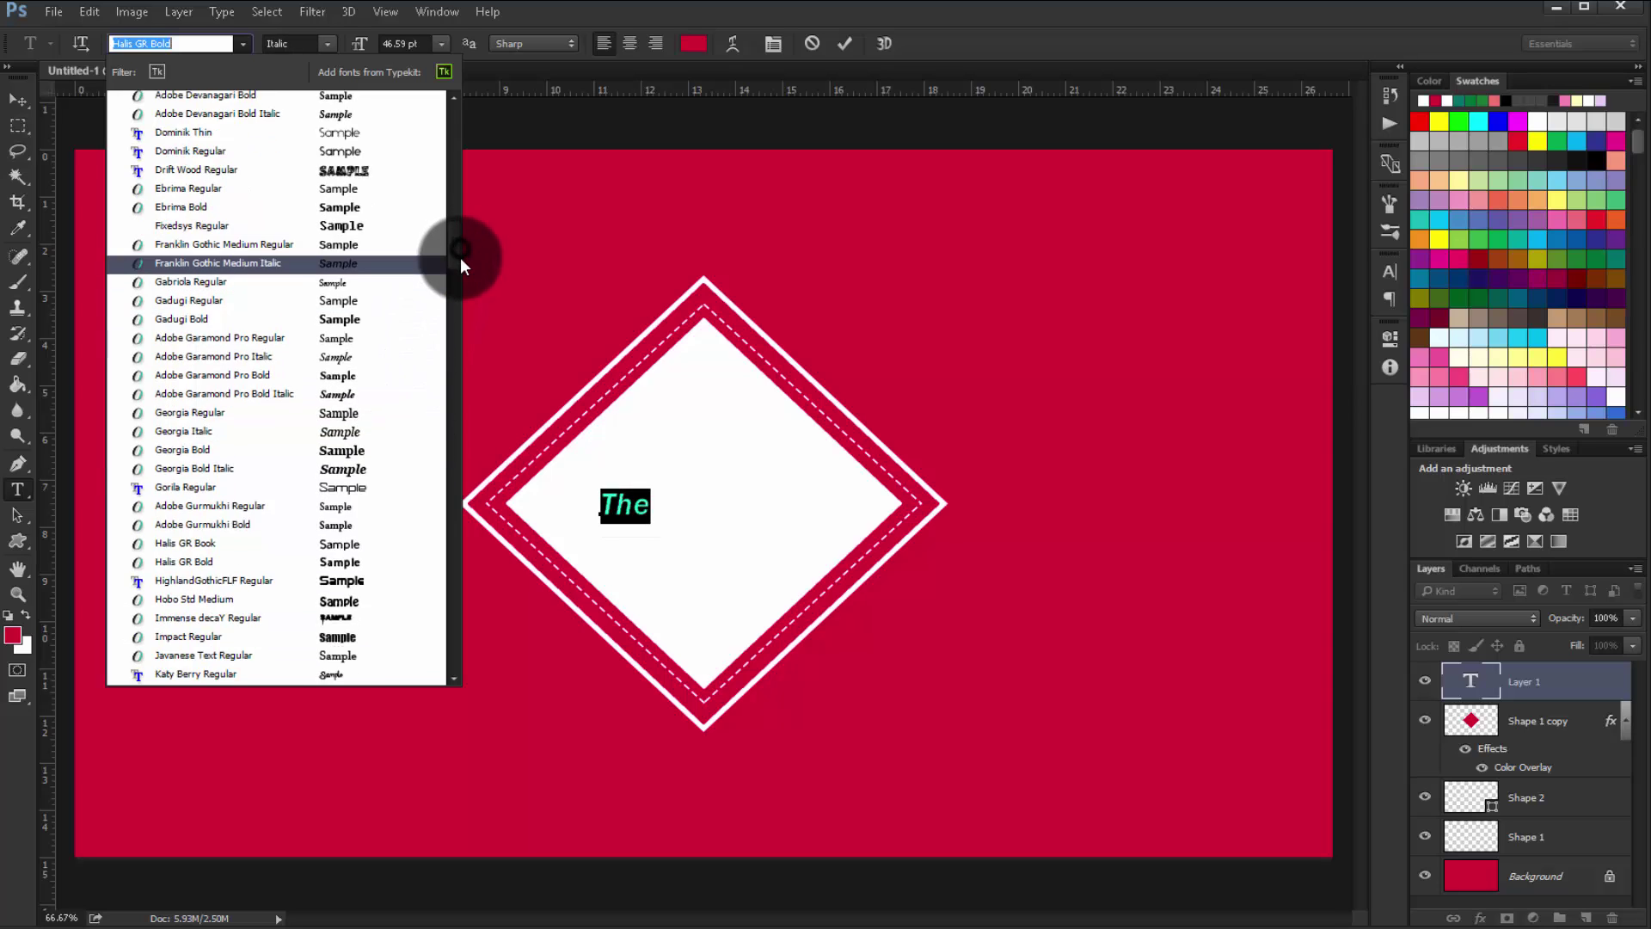
pyautogui.moveTo(461, 264); pyautogui.dragTo(456, 284)
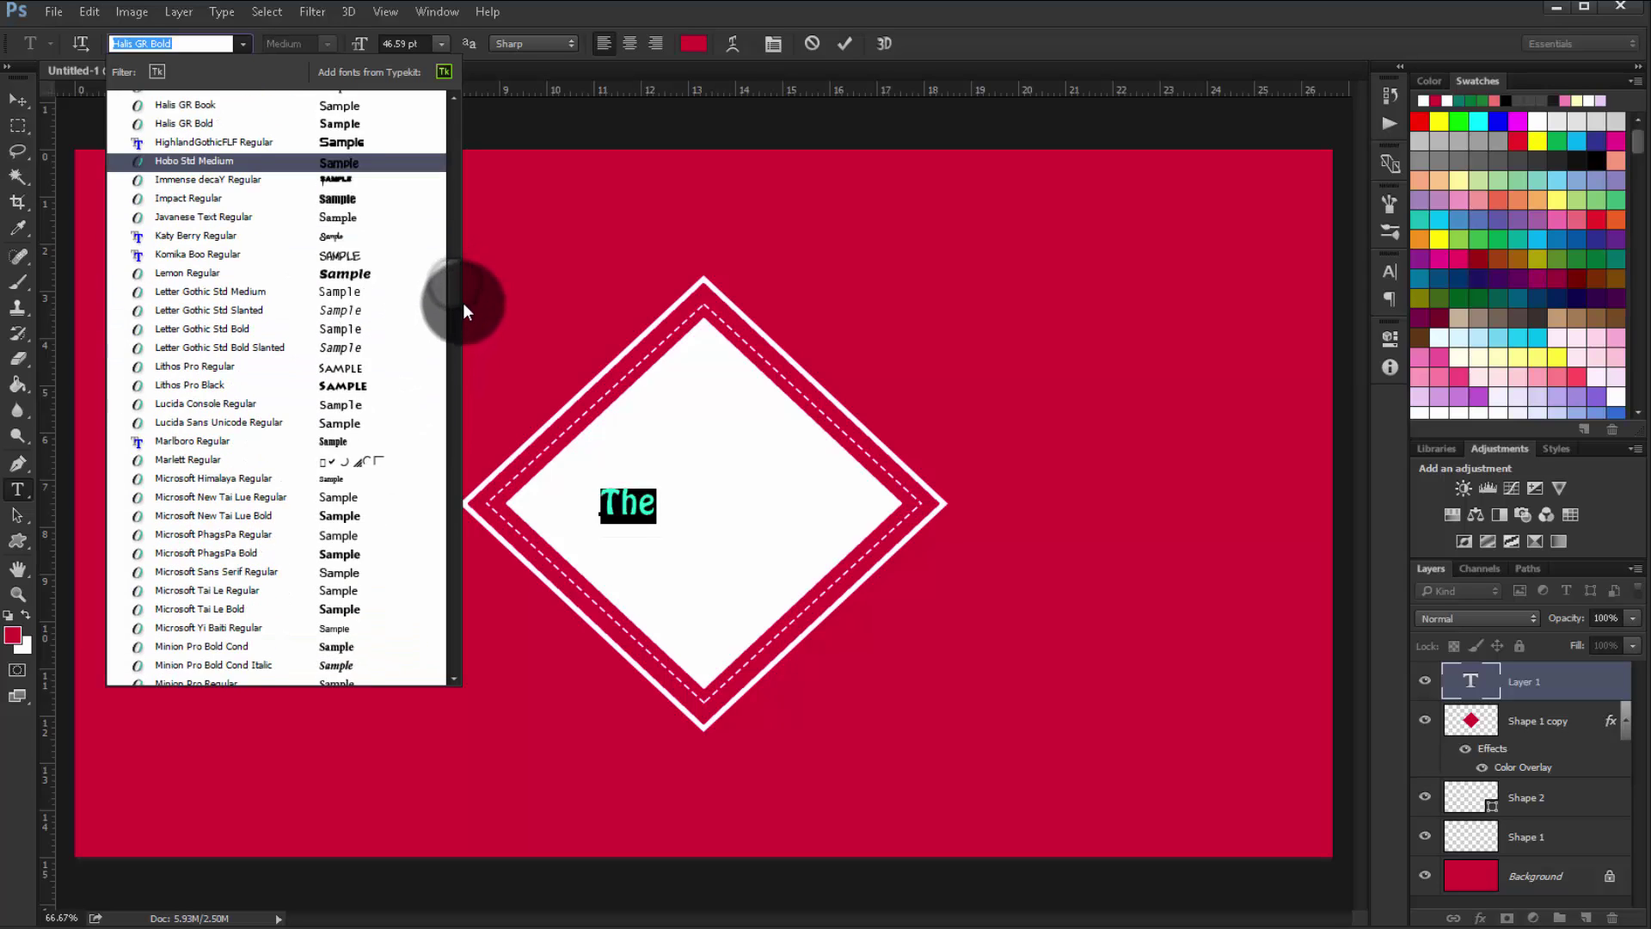
pyautogui.moveTo(451, 289); pyautogui.dragTo(469, 338)
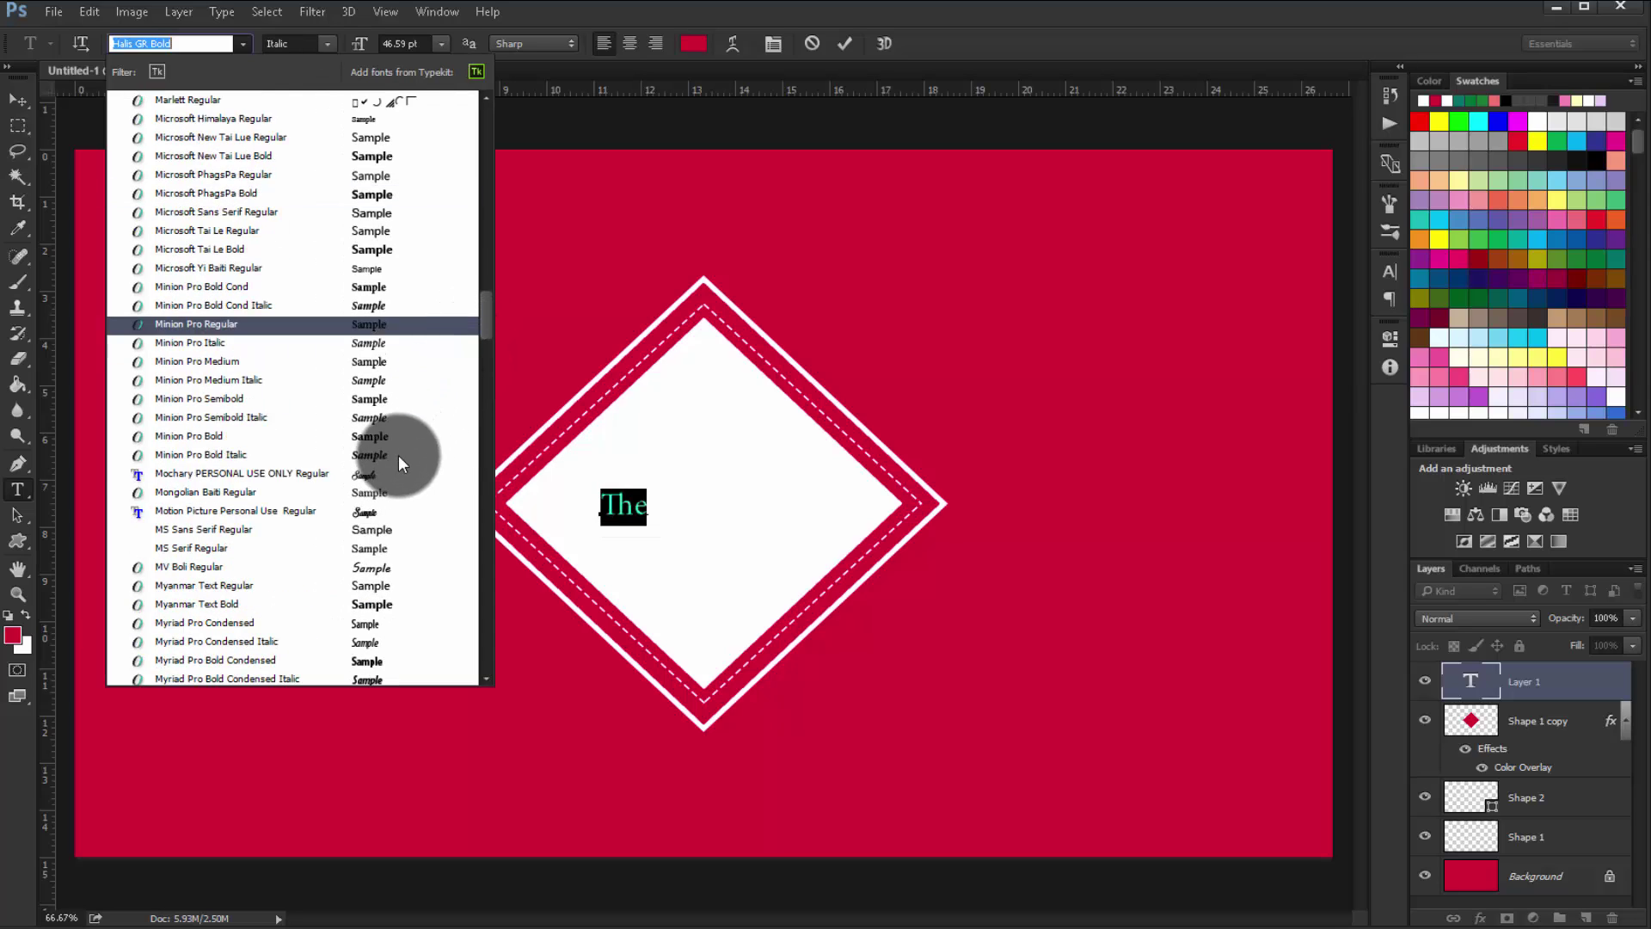
pyautogui.click(395, 481)
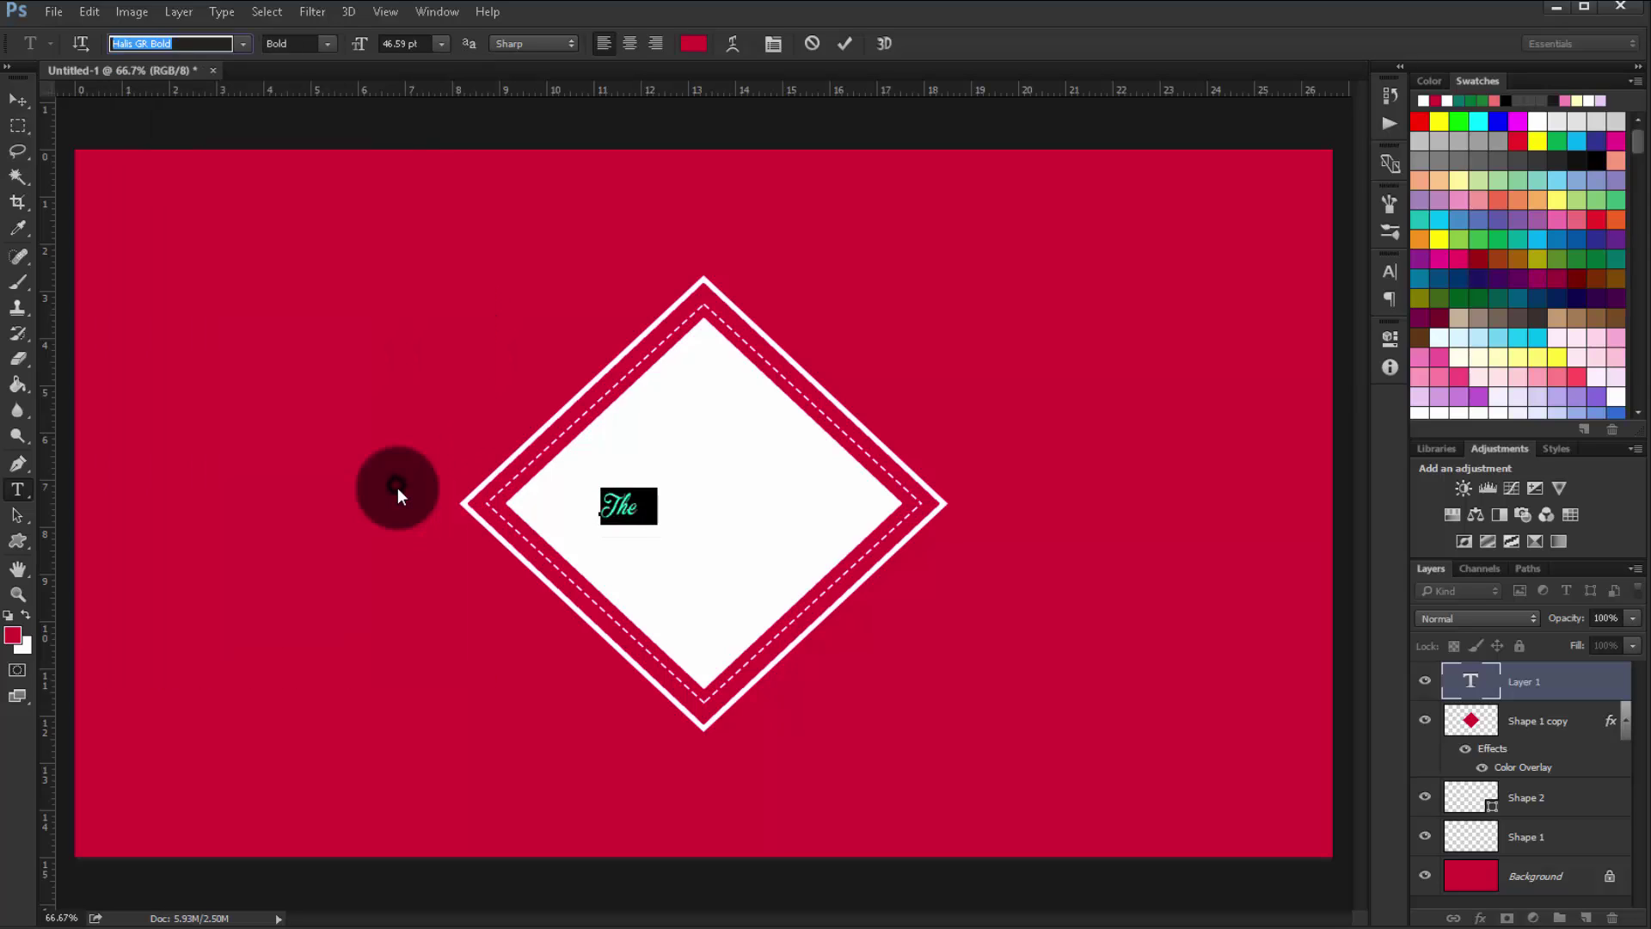
pyautogui.click(236, 48)
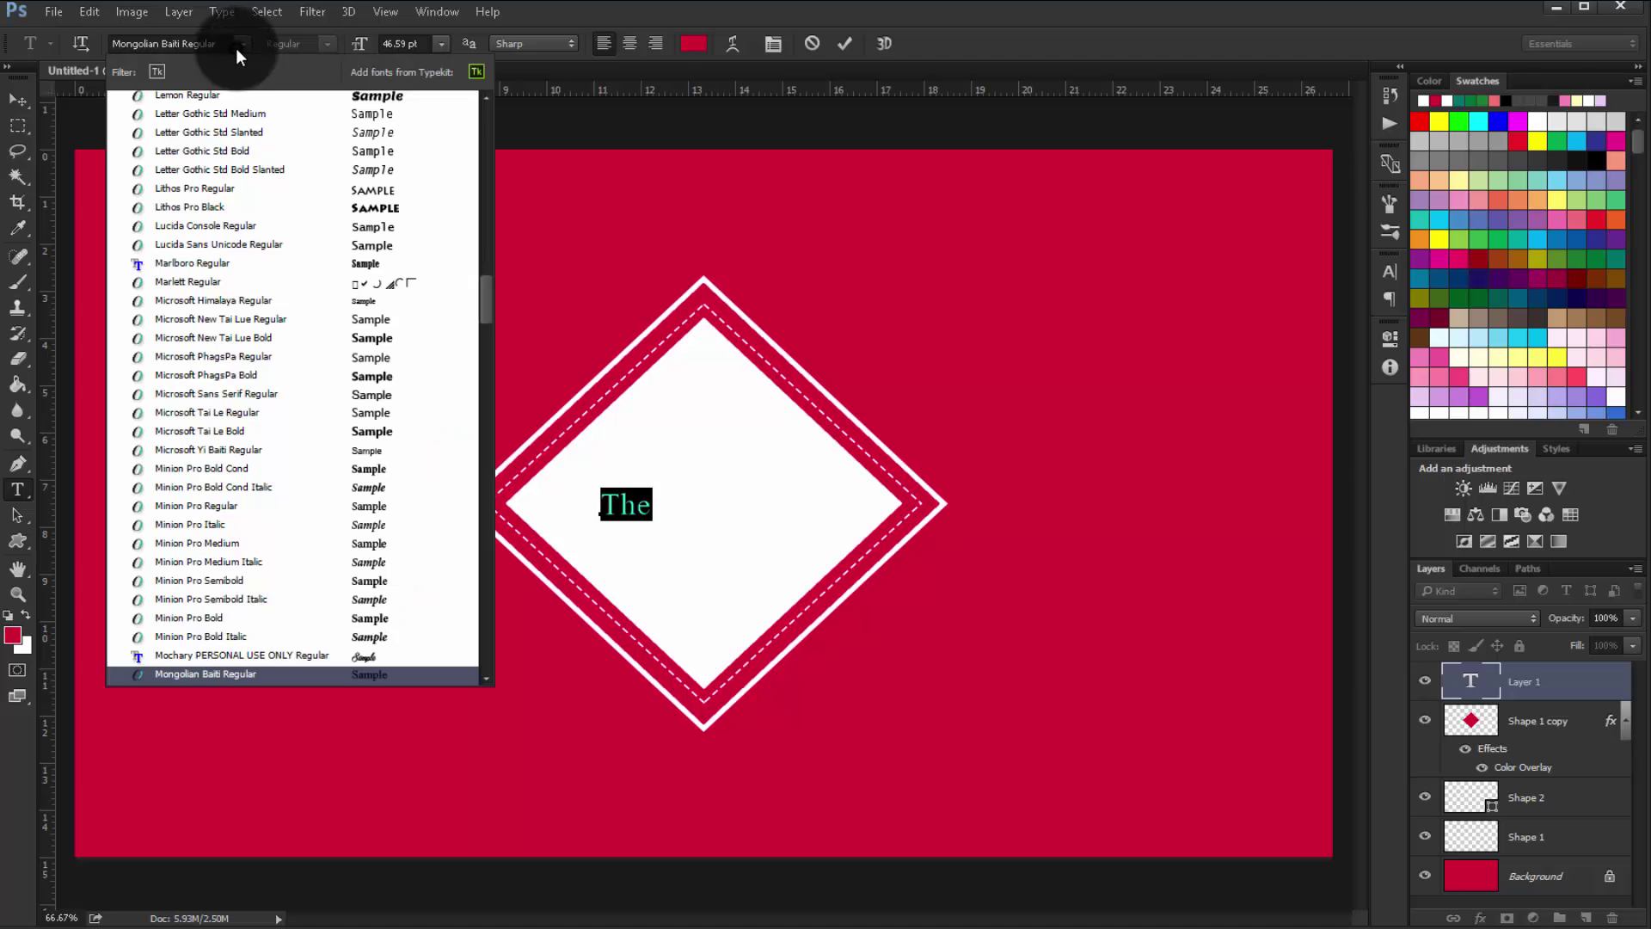
pyautogui.moveTo(478, 301); pyautogui.dragTo(482, 320)
pyautogui.click(410, 550)
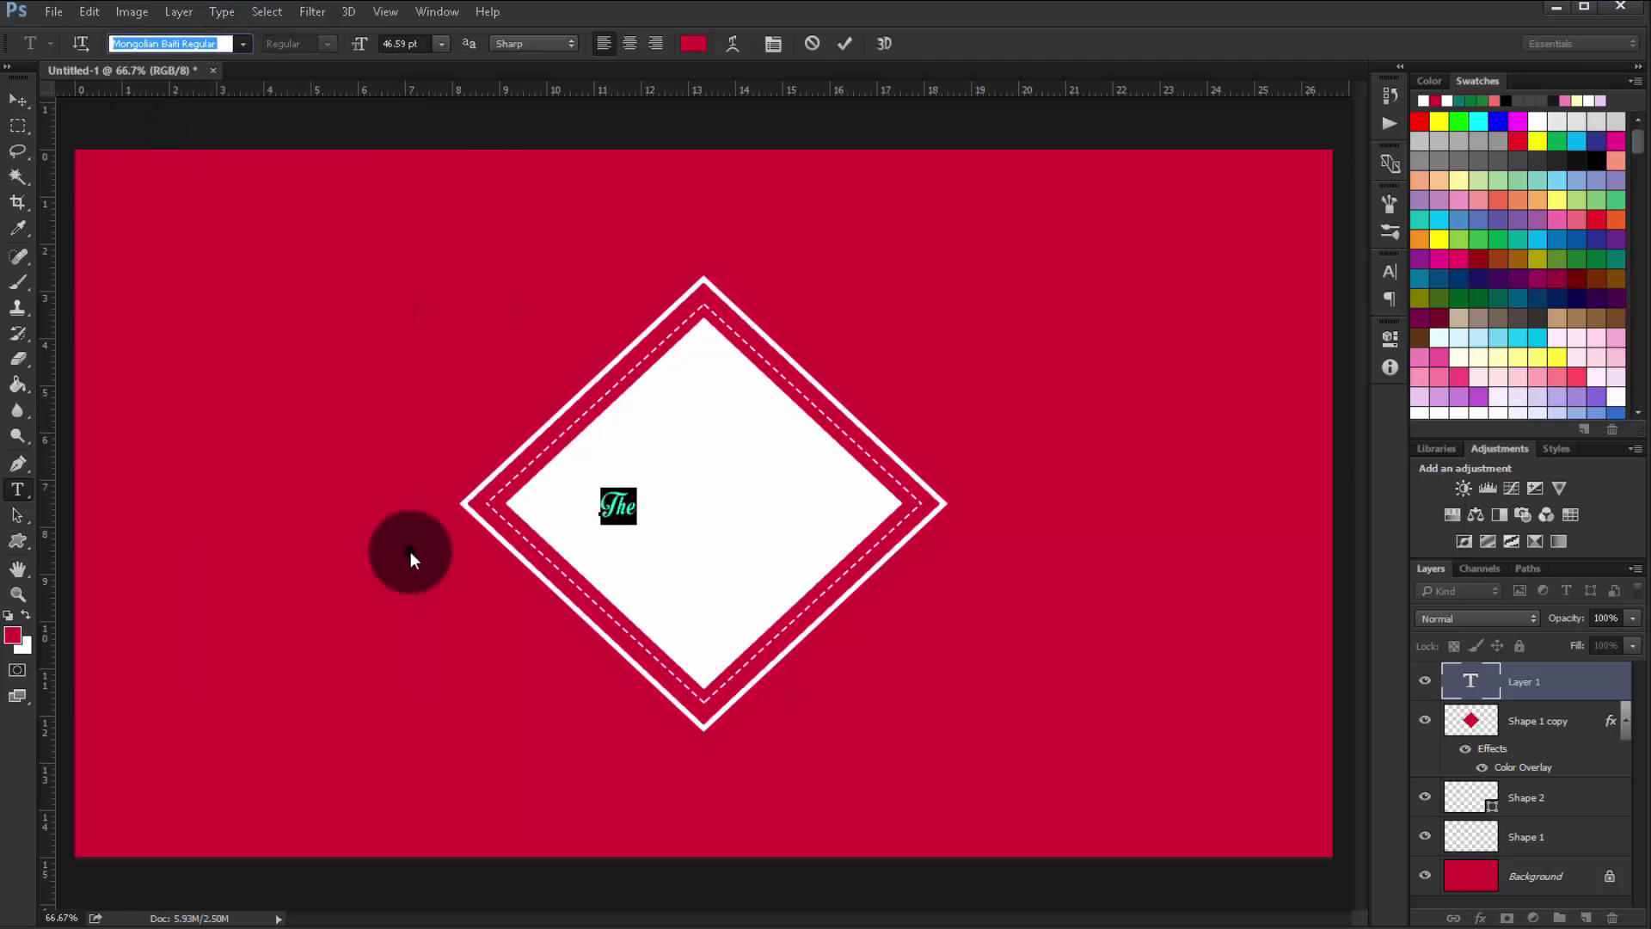
pyautogui.click(18, 100)
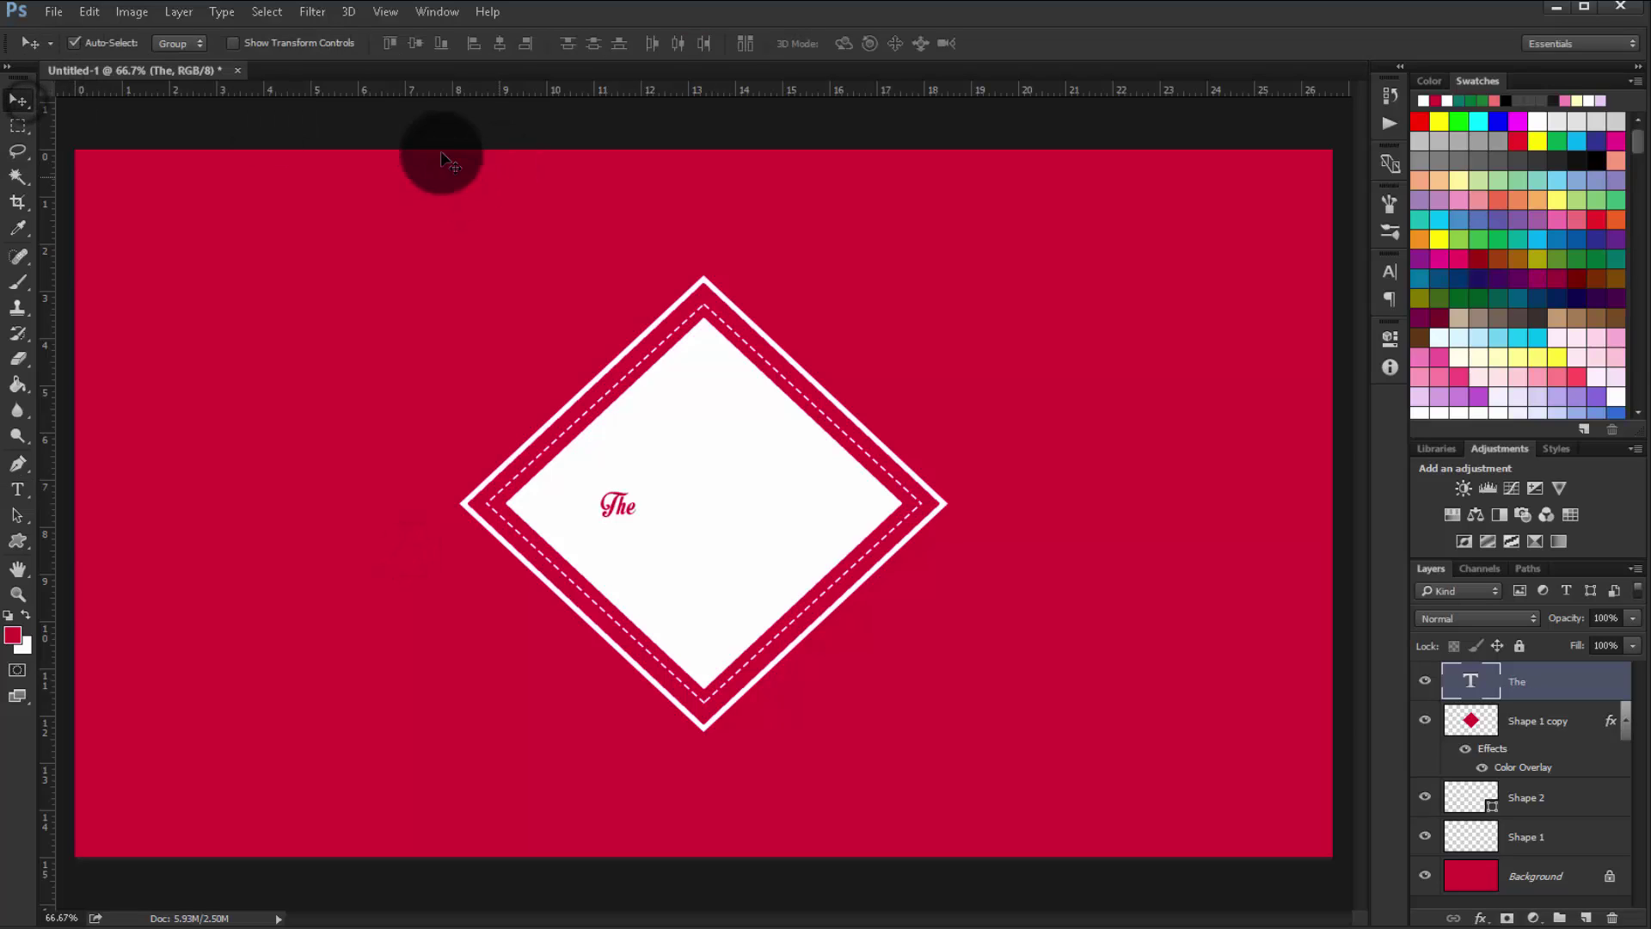
# Enlarge 'The' to about 167% and centre it near the white diamond's top
pyautogui.click(284, 43)
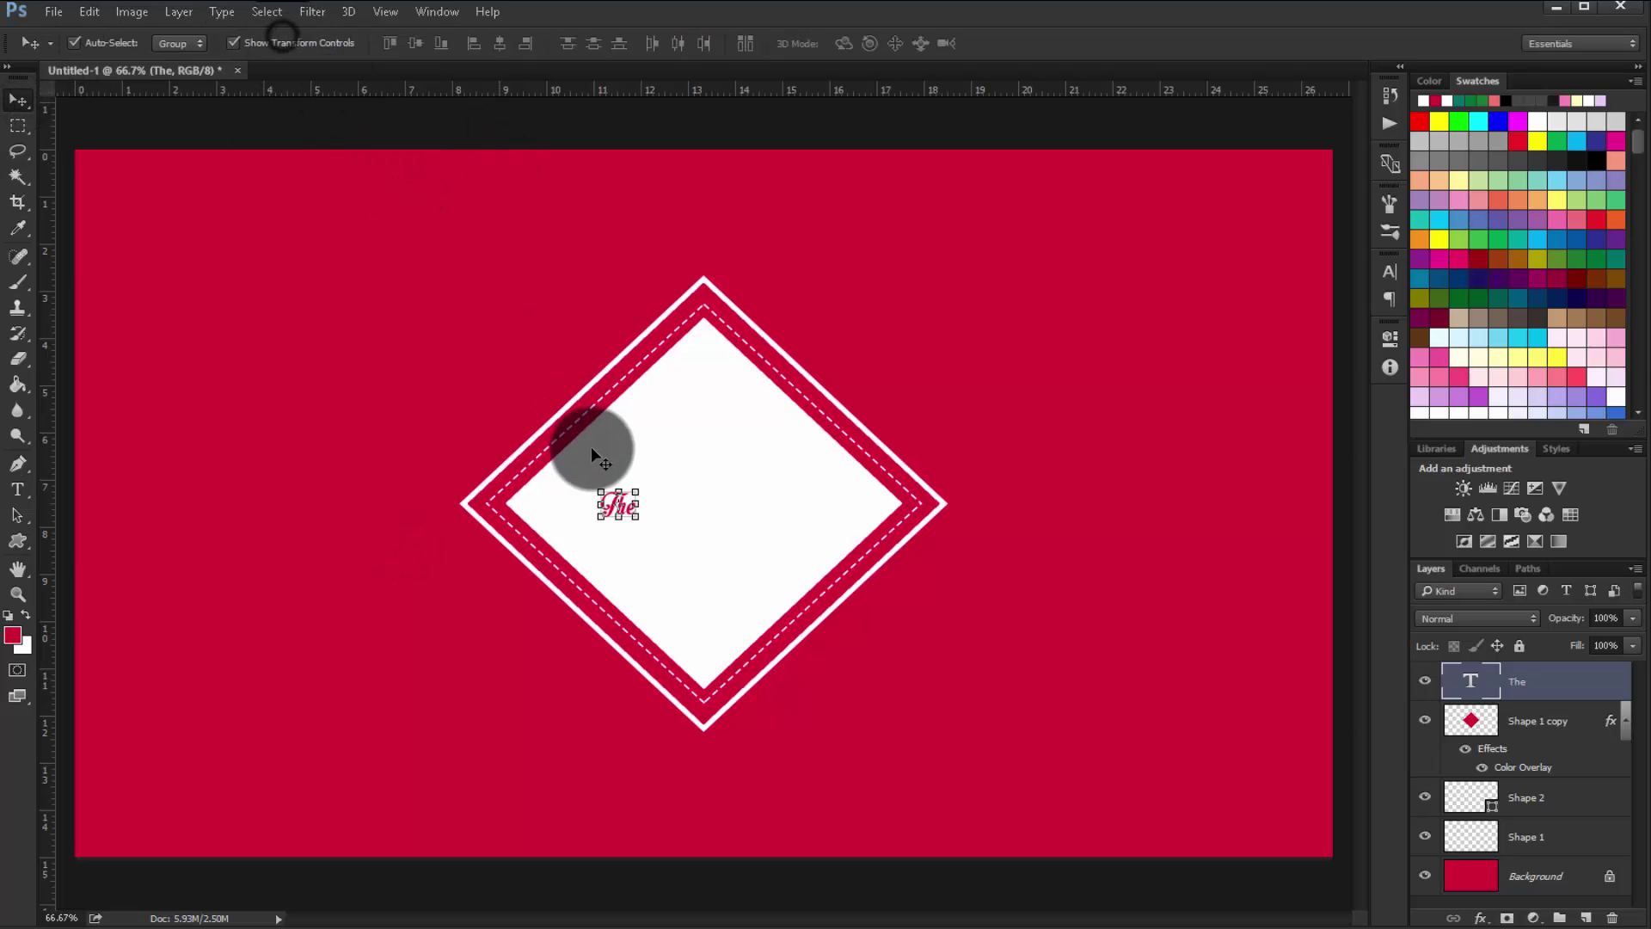
pyautogui.click(645, 479)
pyautogui.moveTo(657, 475)
pyautogui.mouseDown()
pyautogui.moveTo(680, 430)
pyautogui.moveTo(712, 439)
pyautogui.moveTo(715, 418)
pyautogui.mouseUp()
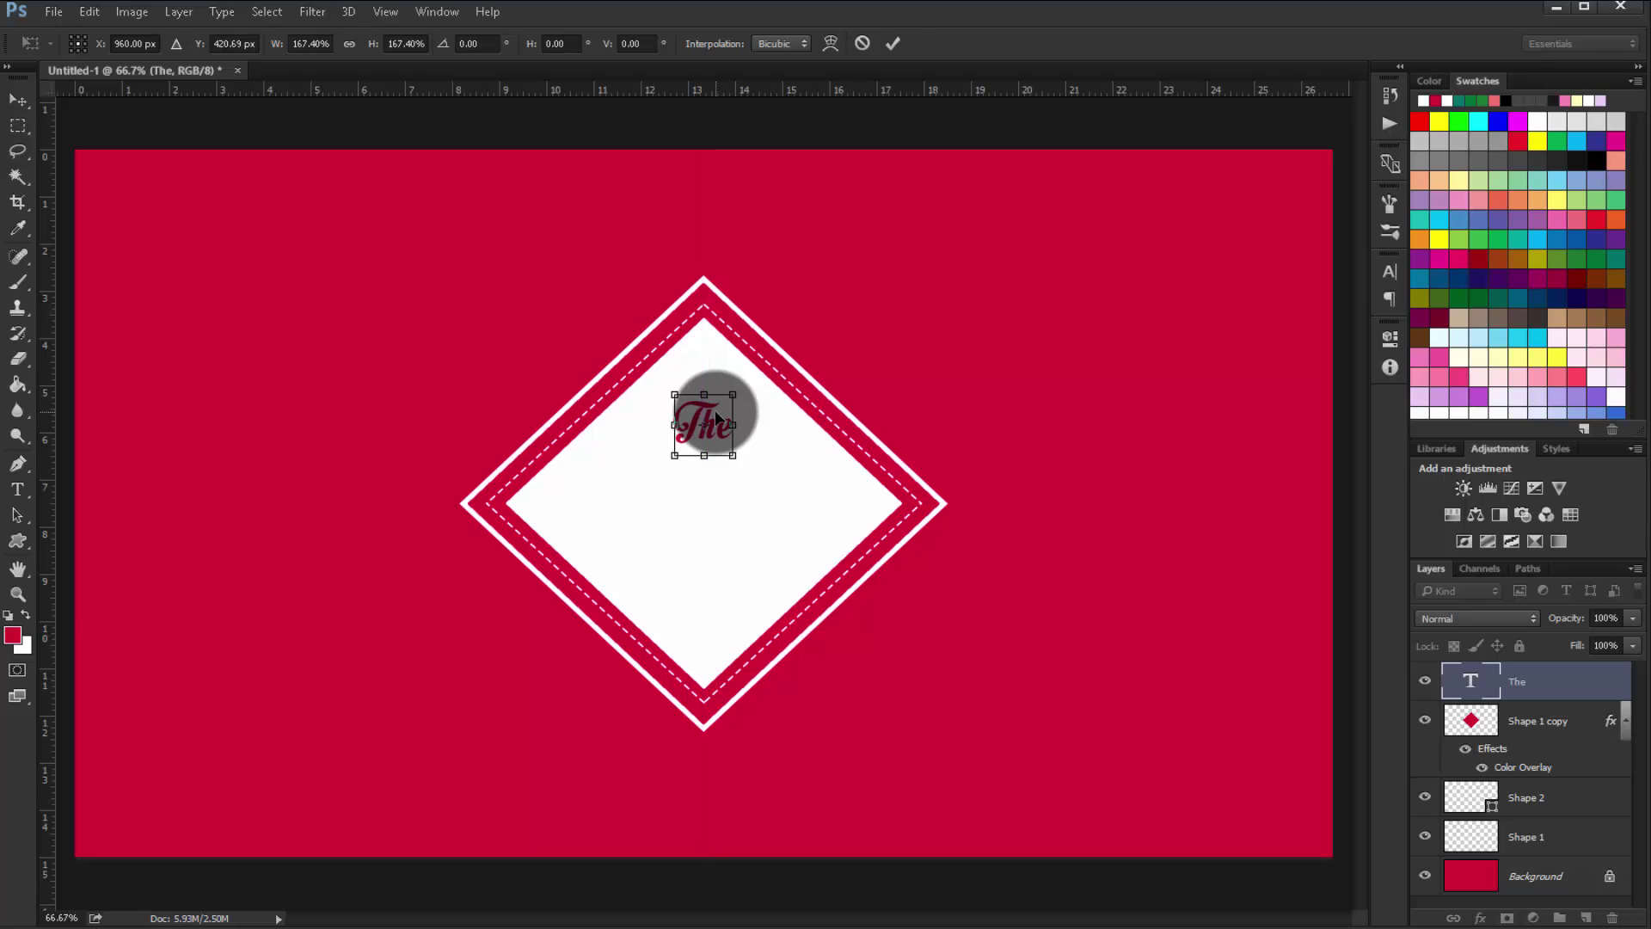
pyautogui.press('Return')
pyautogui.hotkey('ctrl', '+')
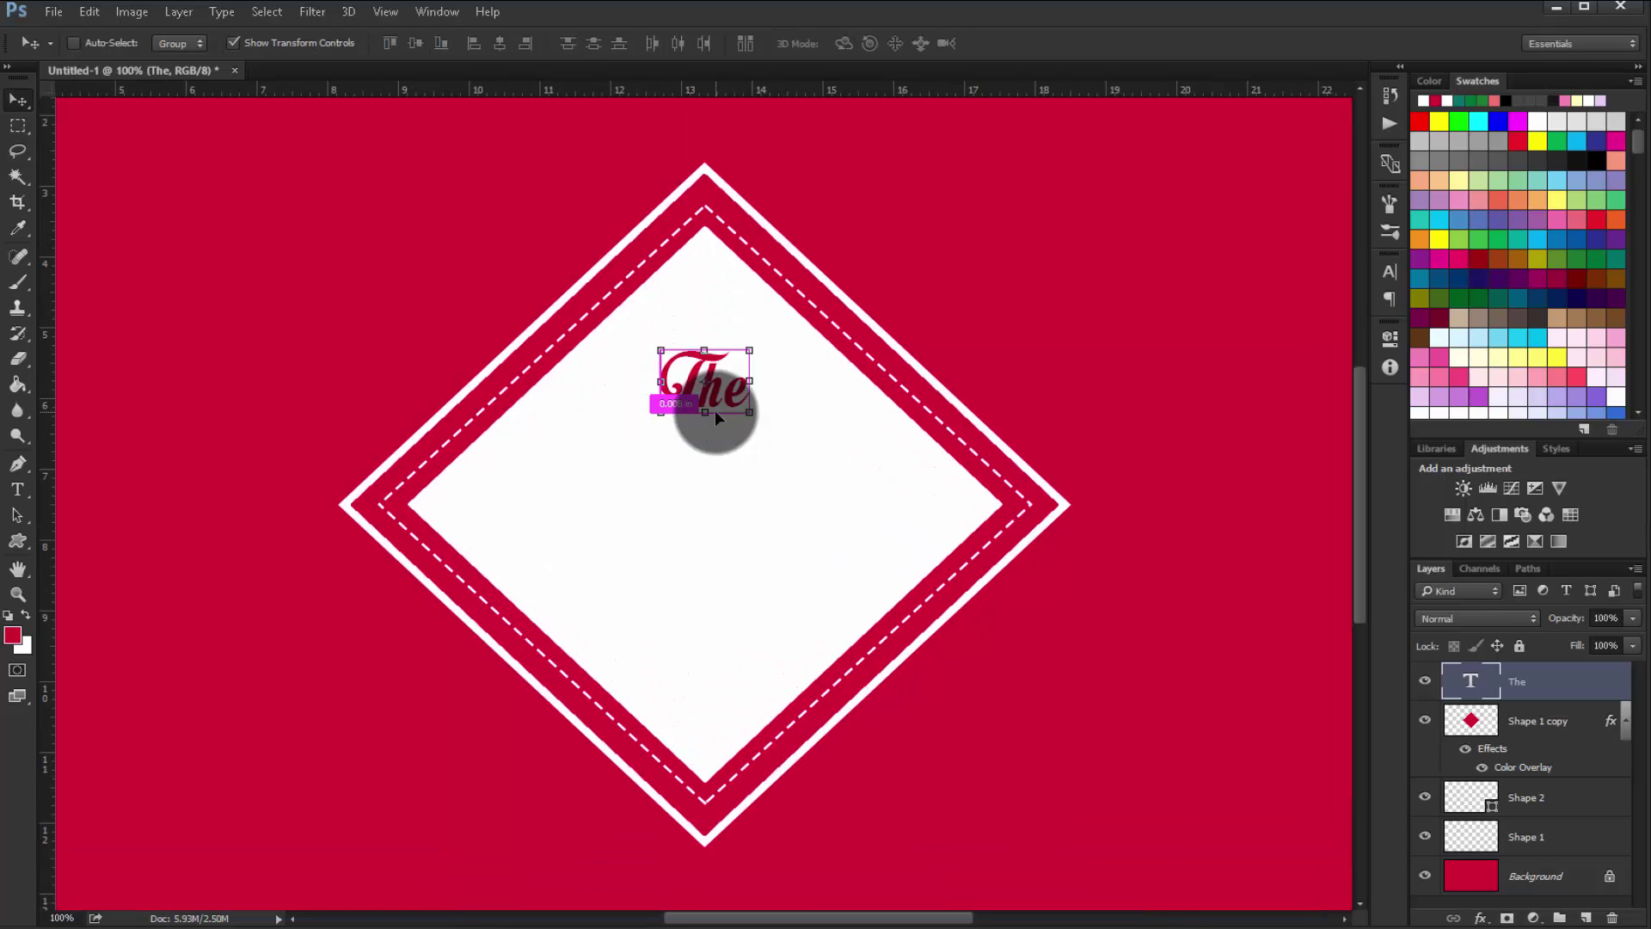
pyautogui.moveTo(715, 411); pyautogui.dragTo(714, 410)
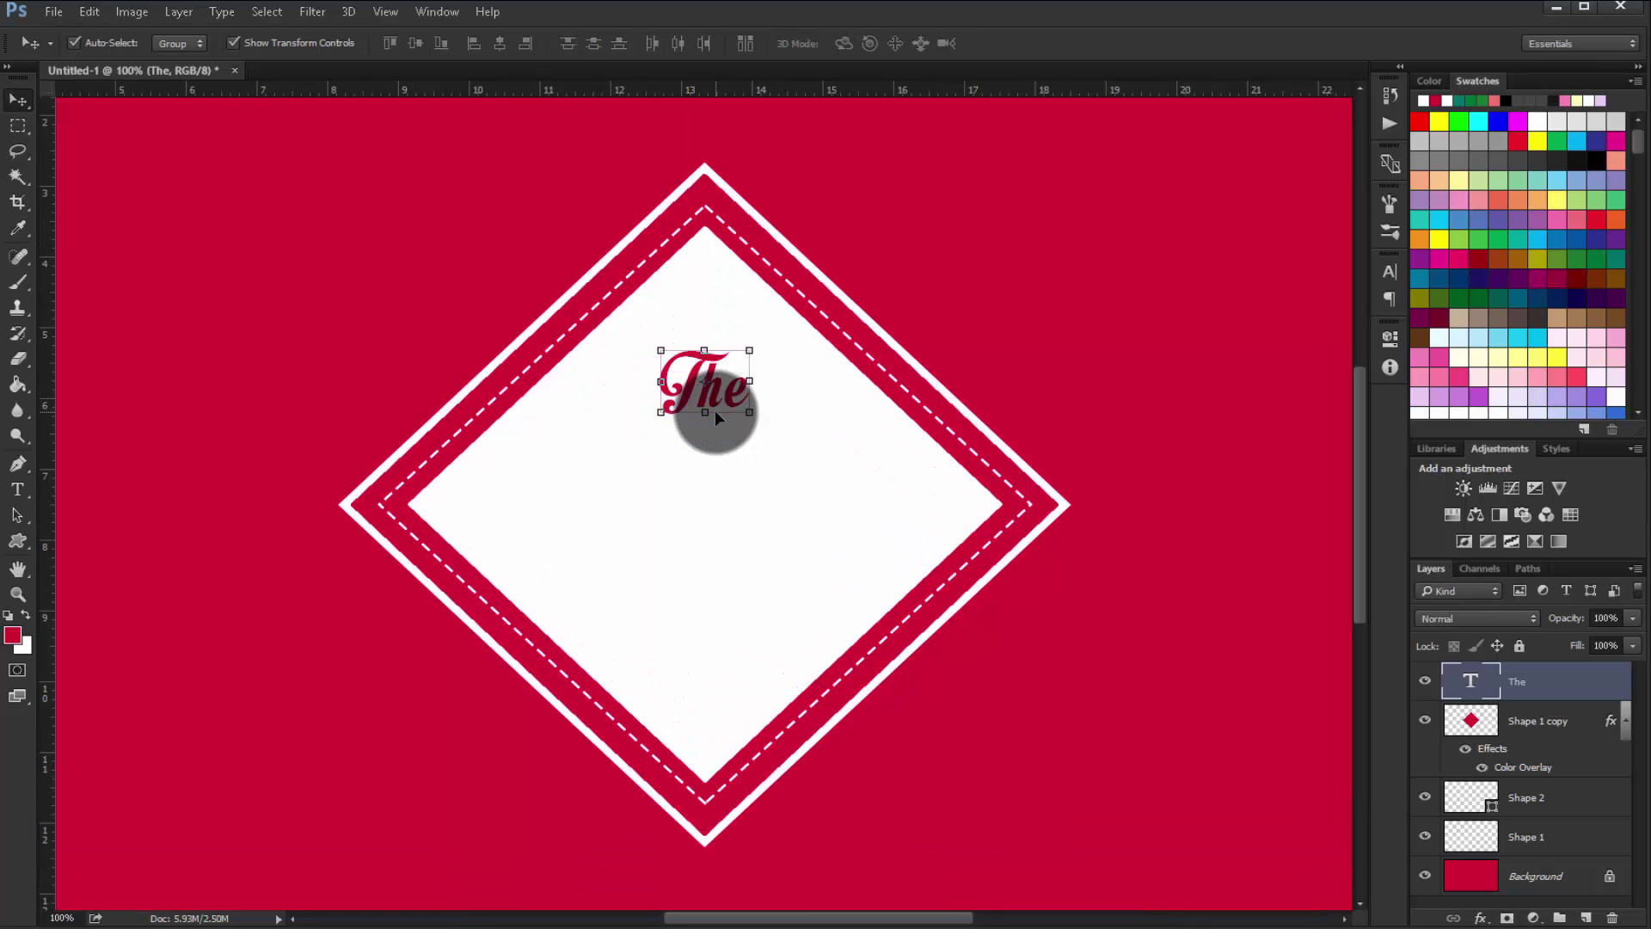
pyautogui.click(289, 49)
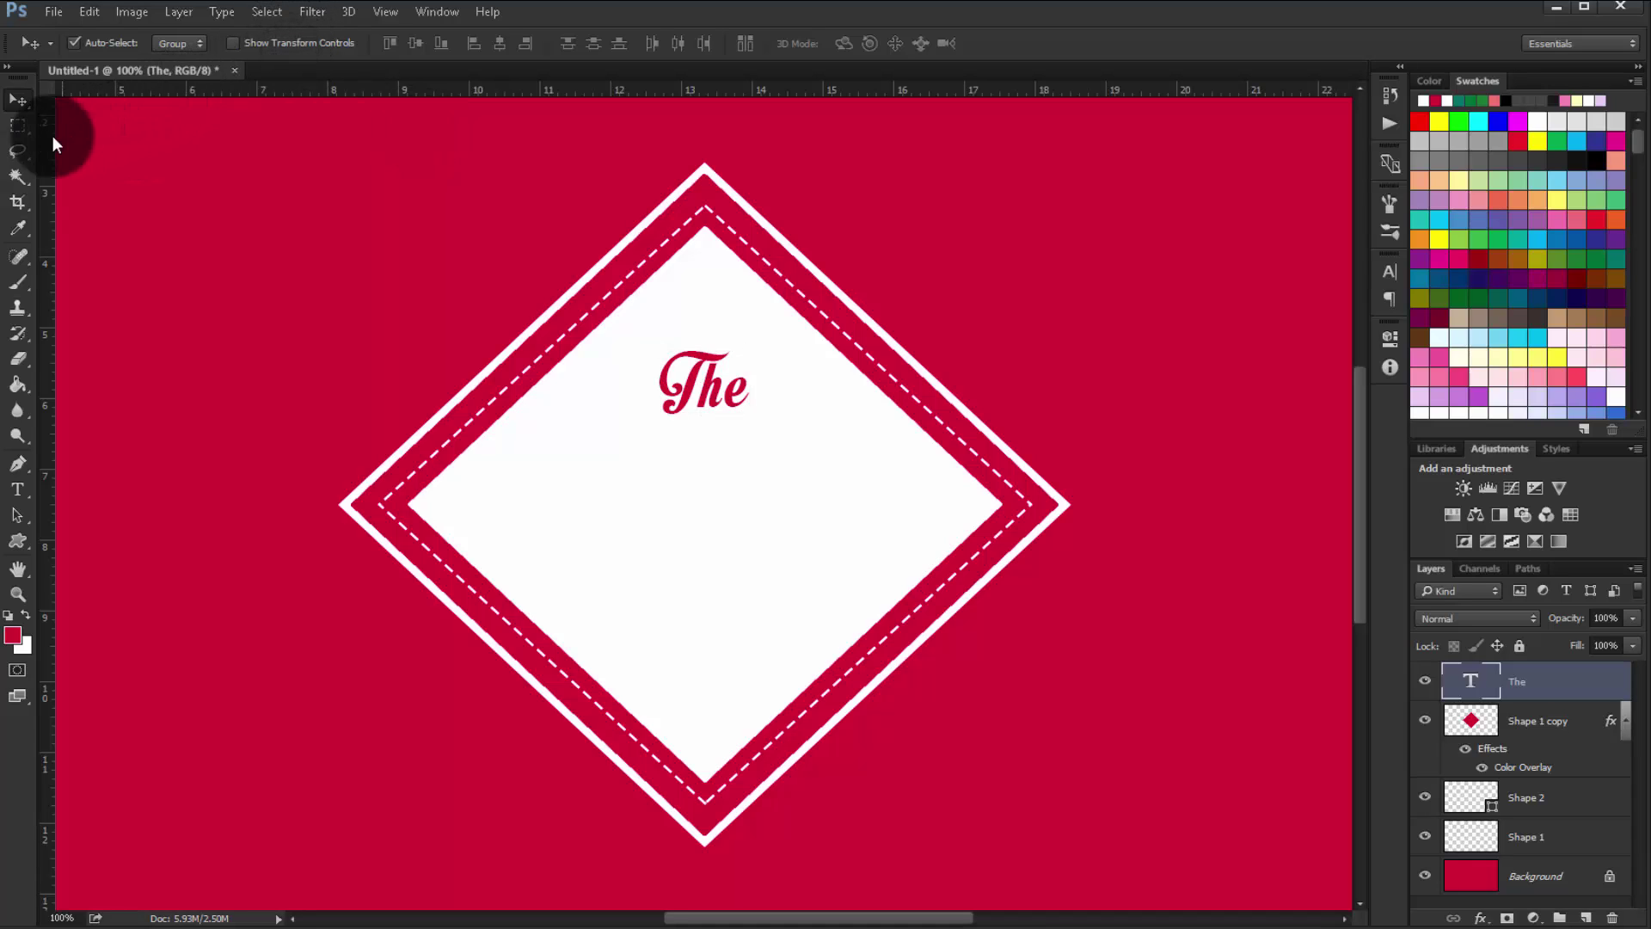
# Fill a thin rectangular selection below the title with red on a new layer
pyautogui.click(82, 131)
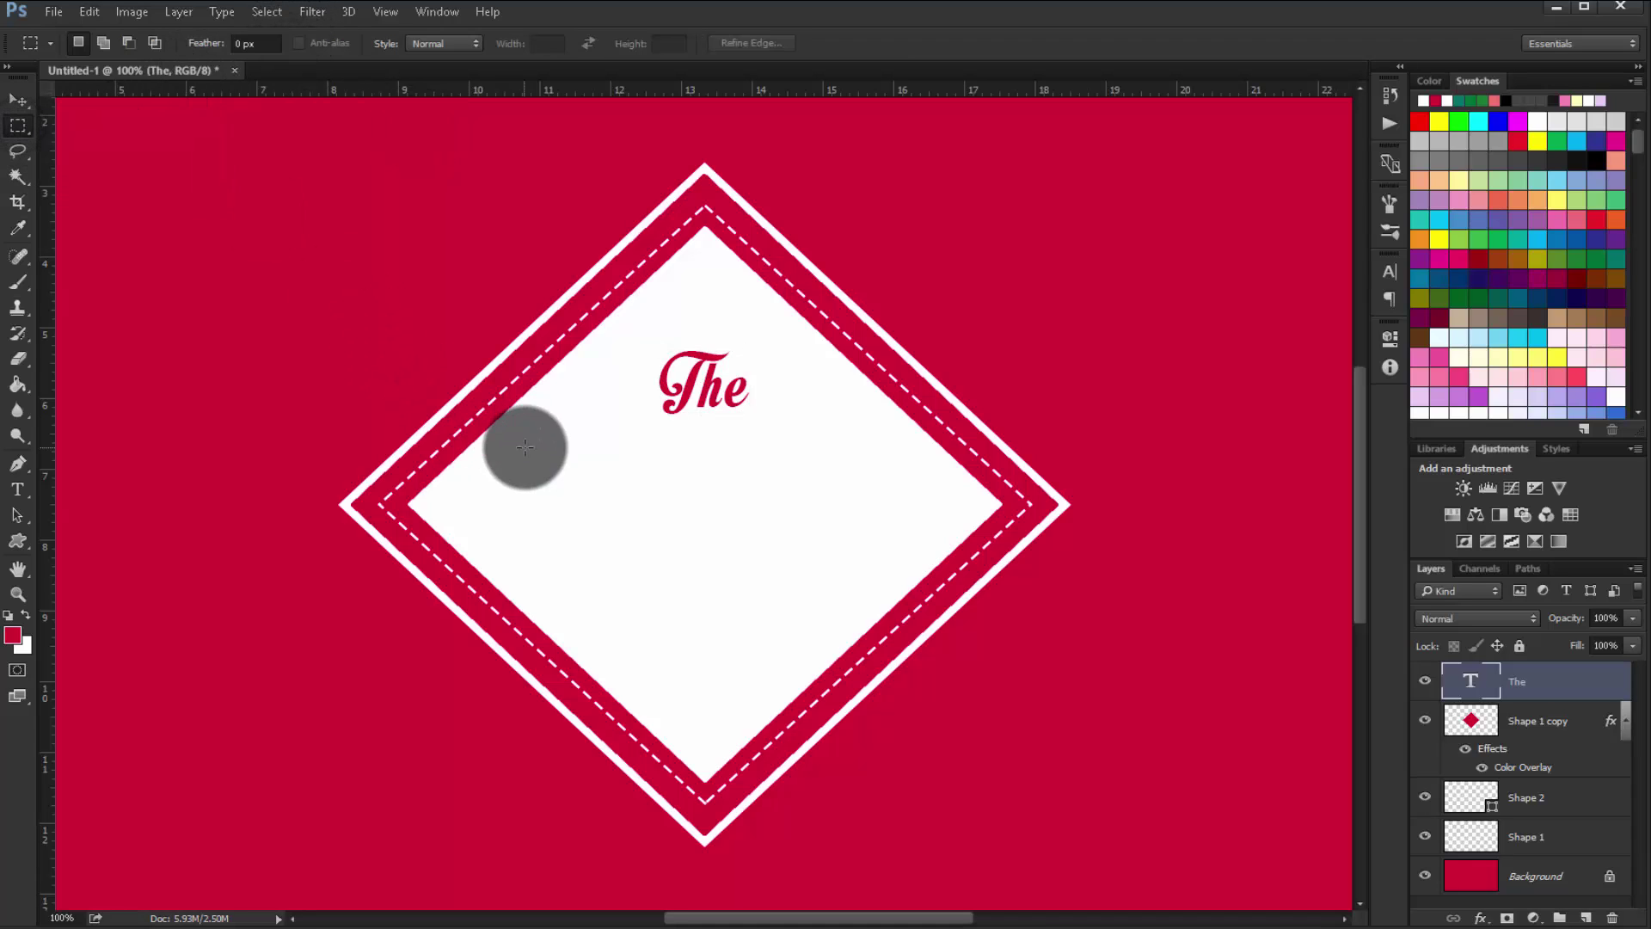
pyautogui.moveTo(524, 448); pyautogui.dragTo(593, 449)
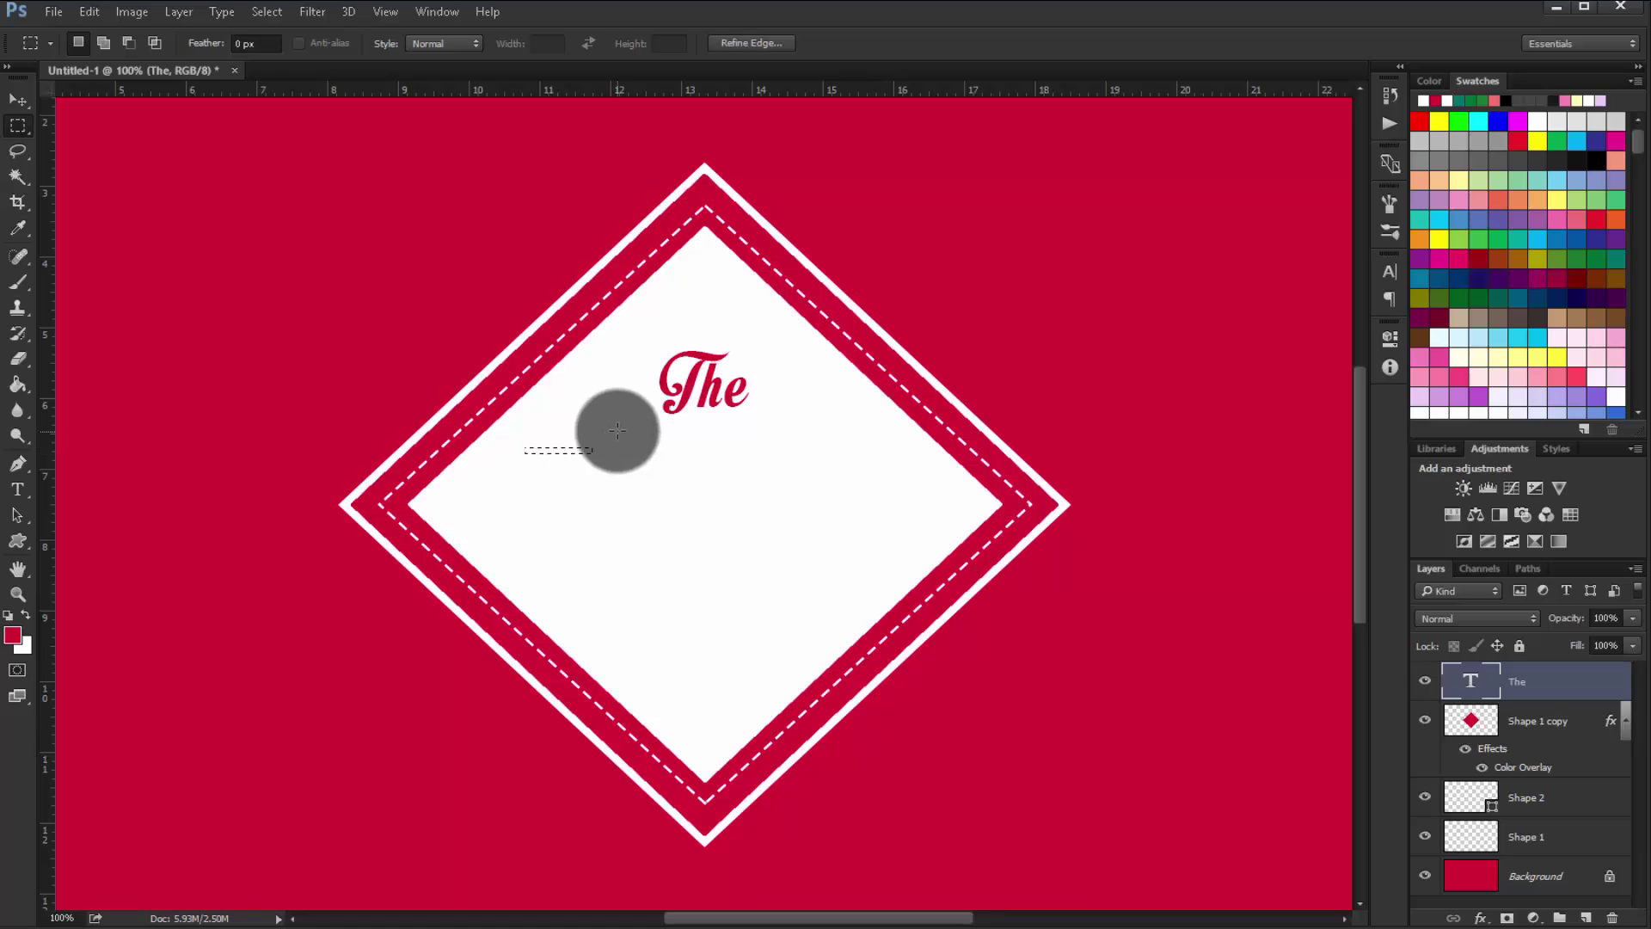
pyautogui.click(18, 385)
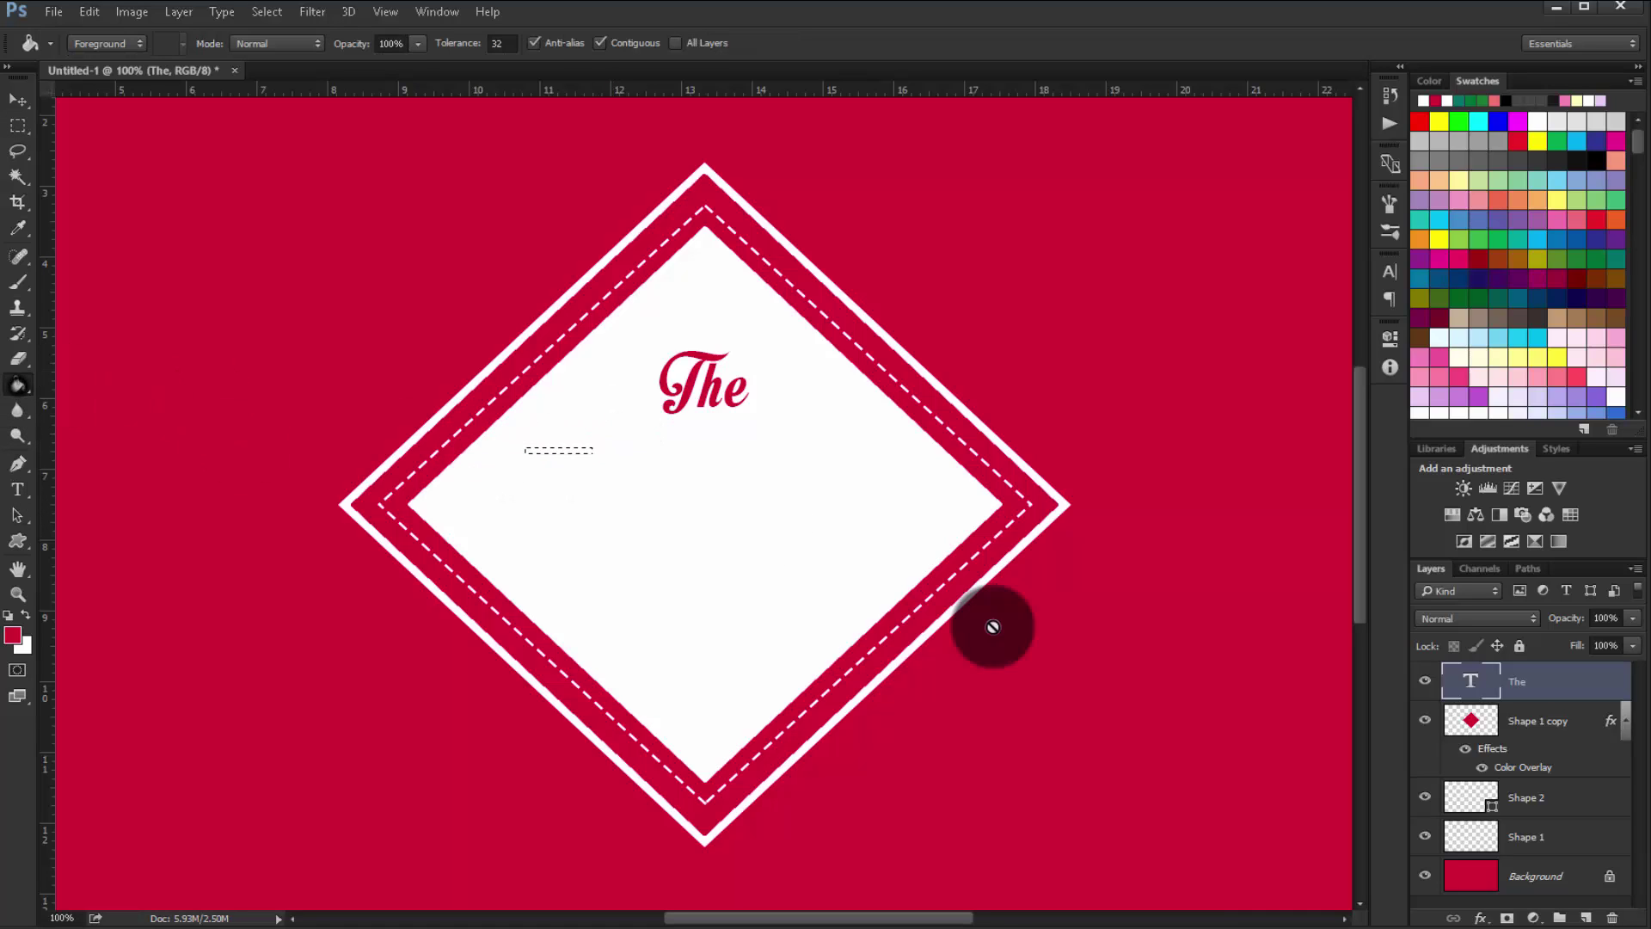
pyautogui.click(1584, 919)
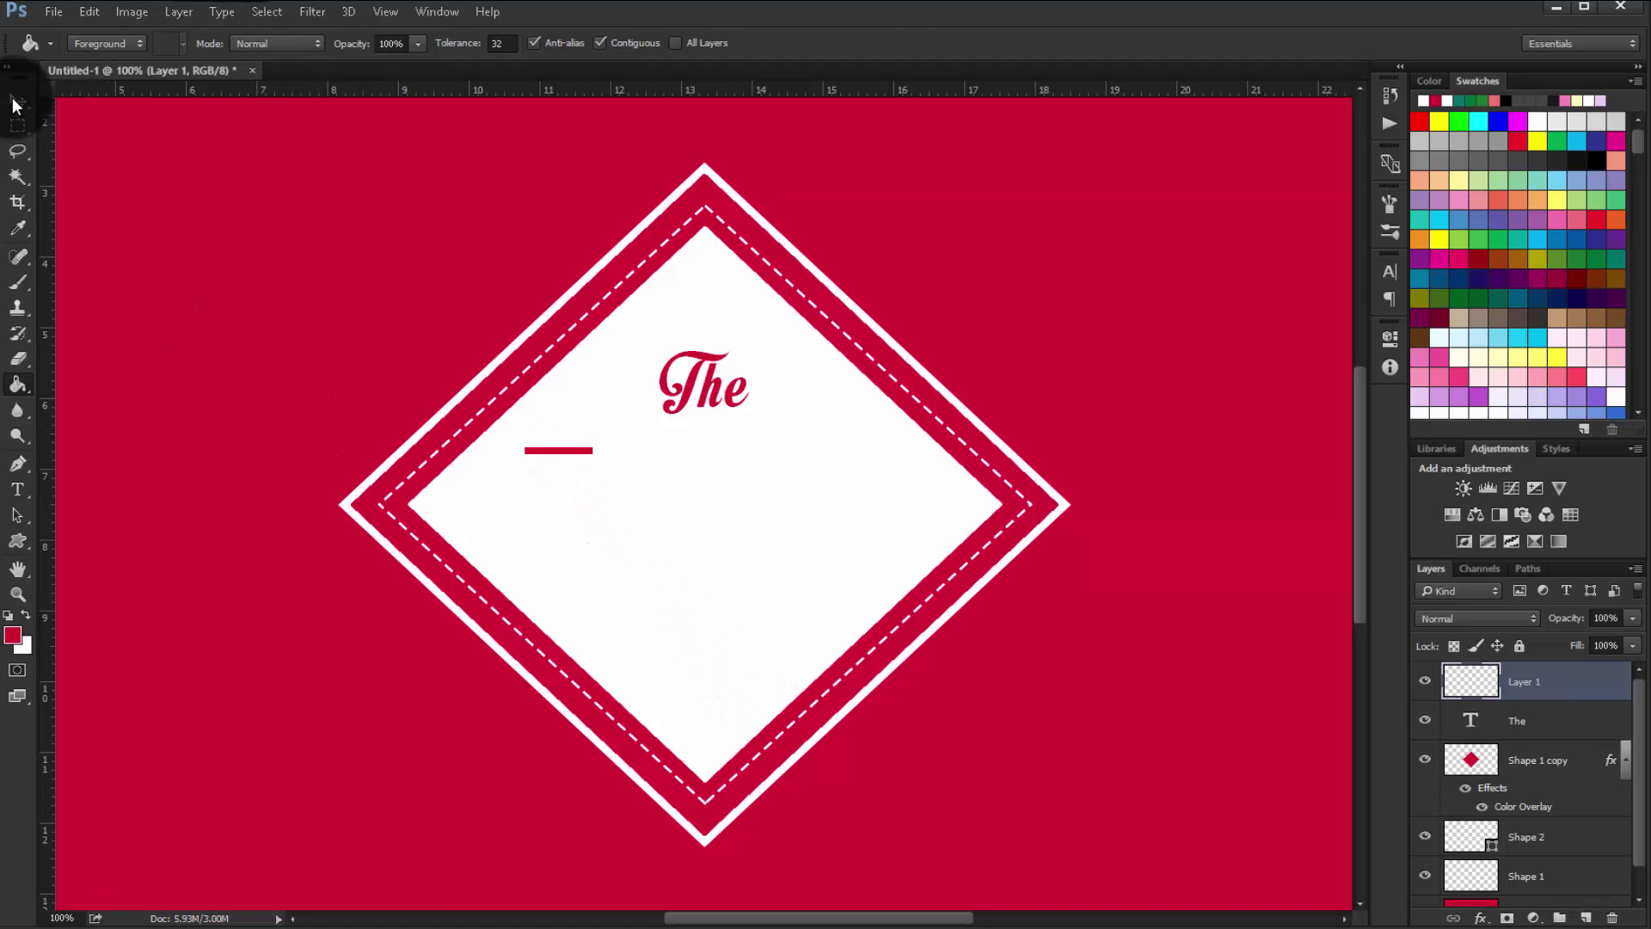
# Shorten and thin the red line with Free Transform
pyautogui.click(15, 101)
pyautogui.click(255, 43)
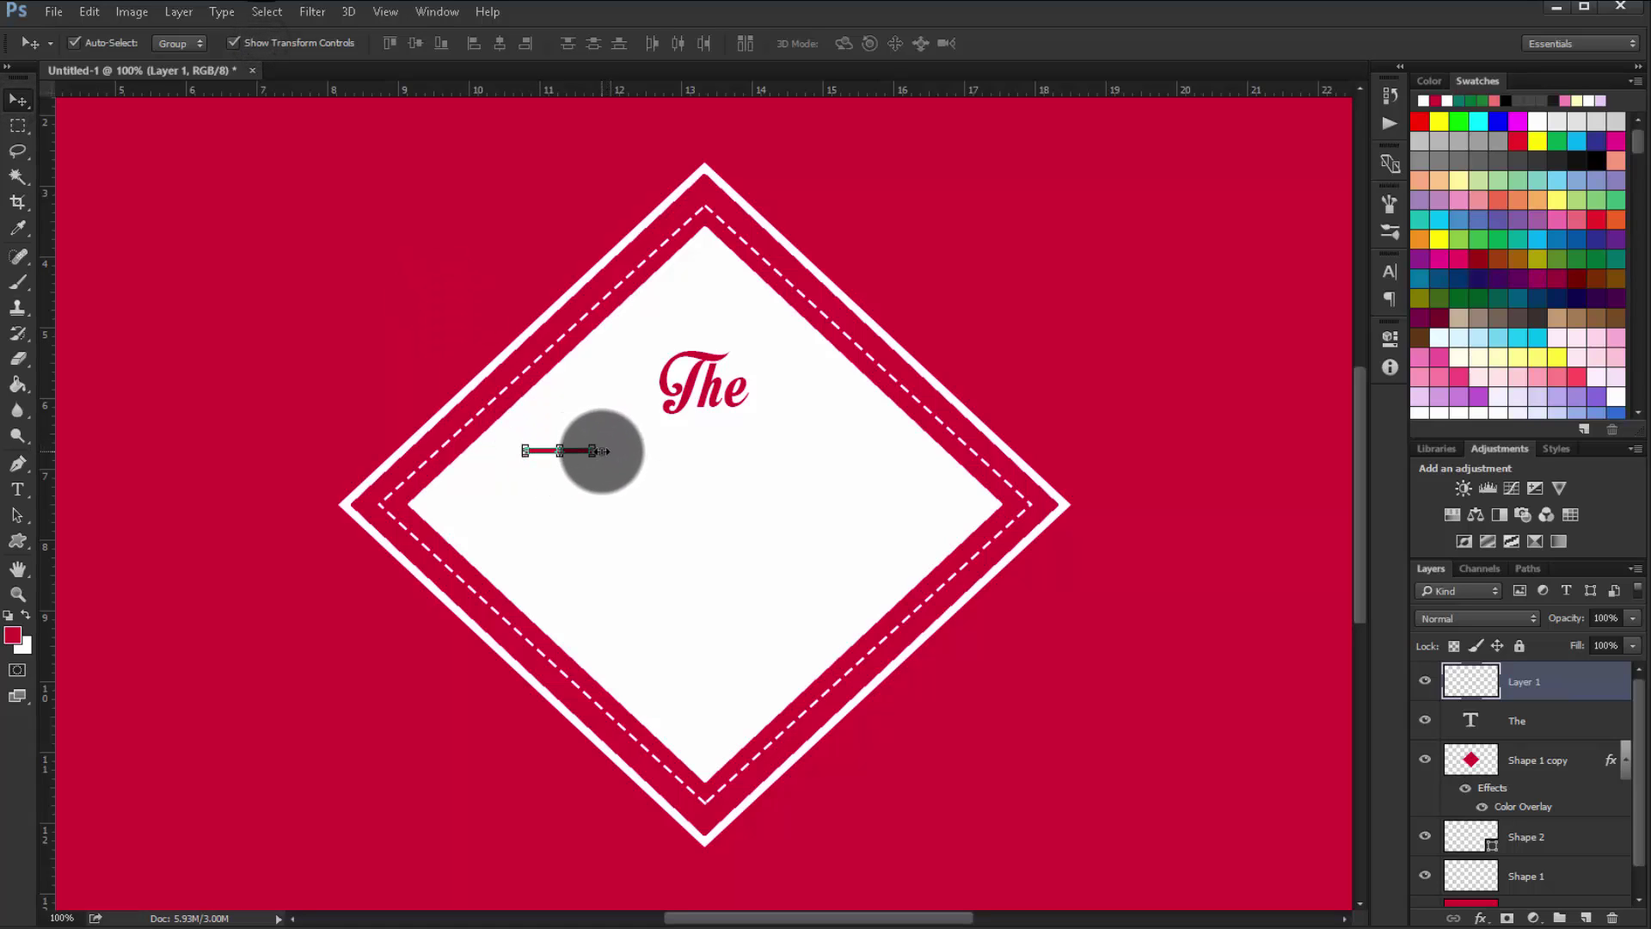
pyautogui.moveTo(599, 450); pyautogui.dragTo(581, 450)
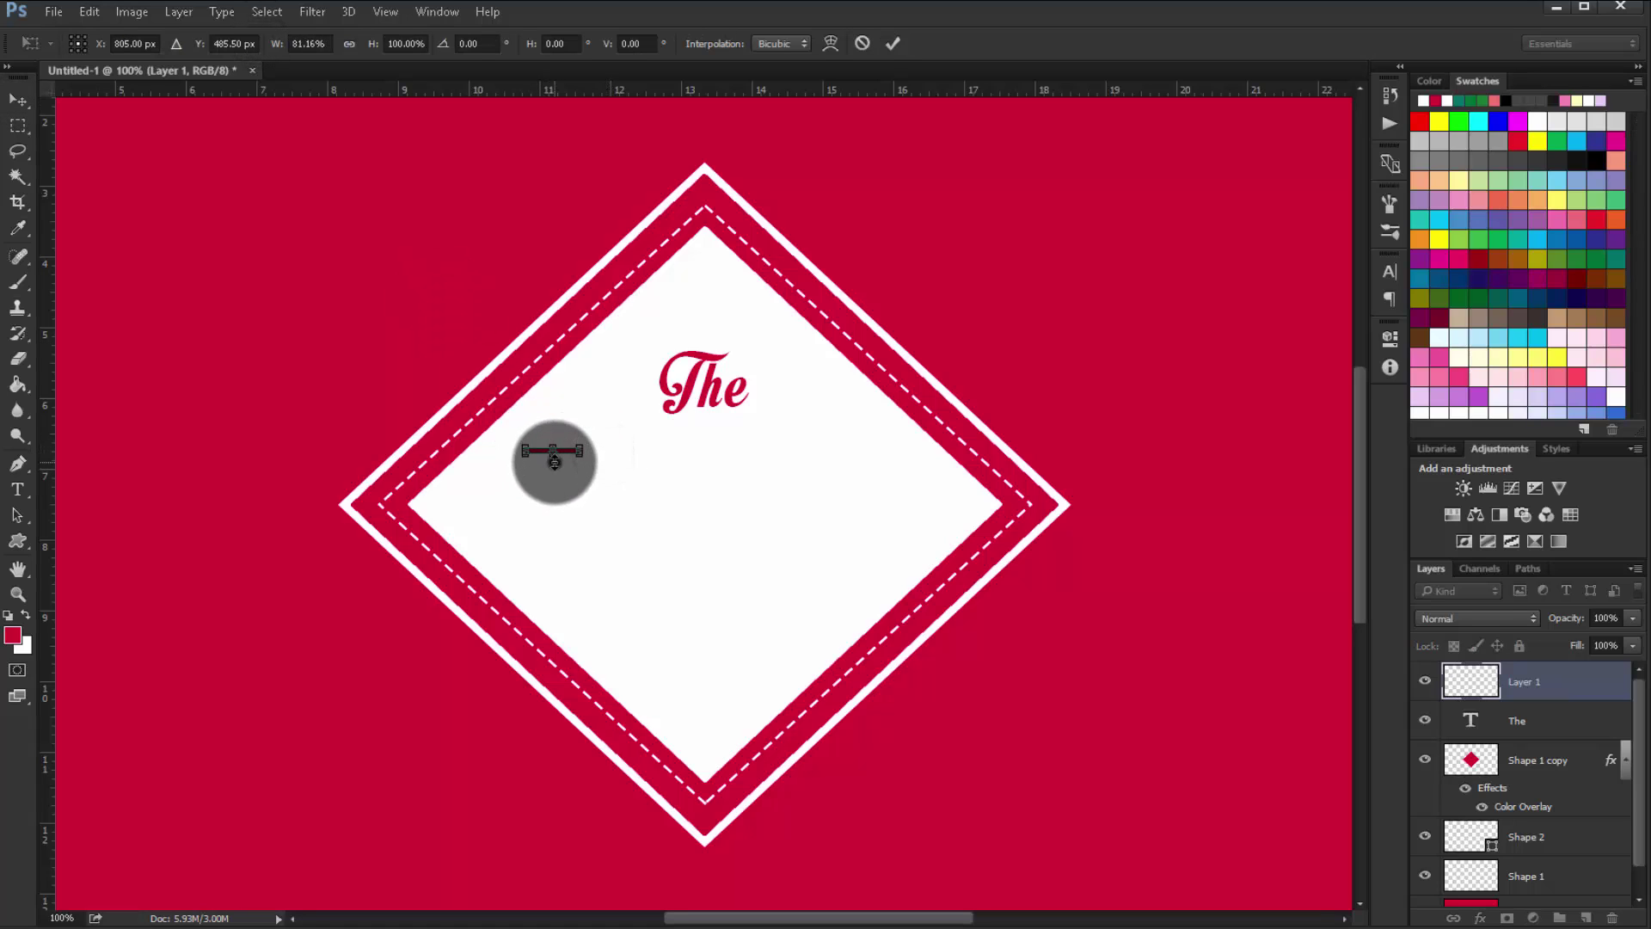
pyautogui.moveTo(554, 461); pyautogui.dragTo(558, 462)
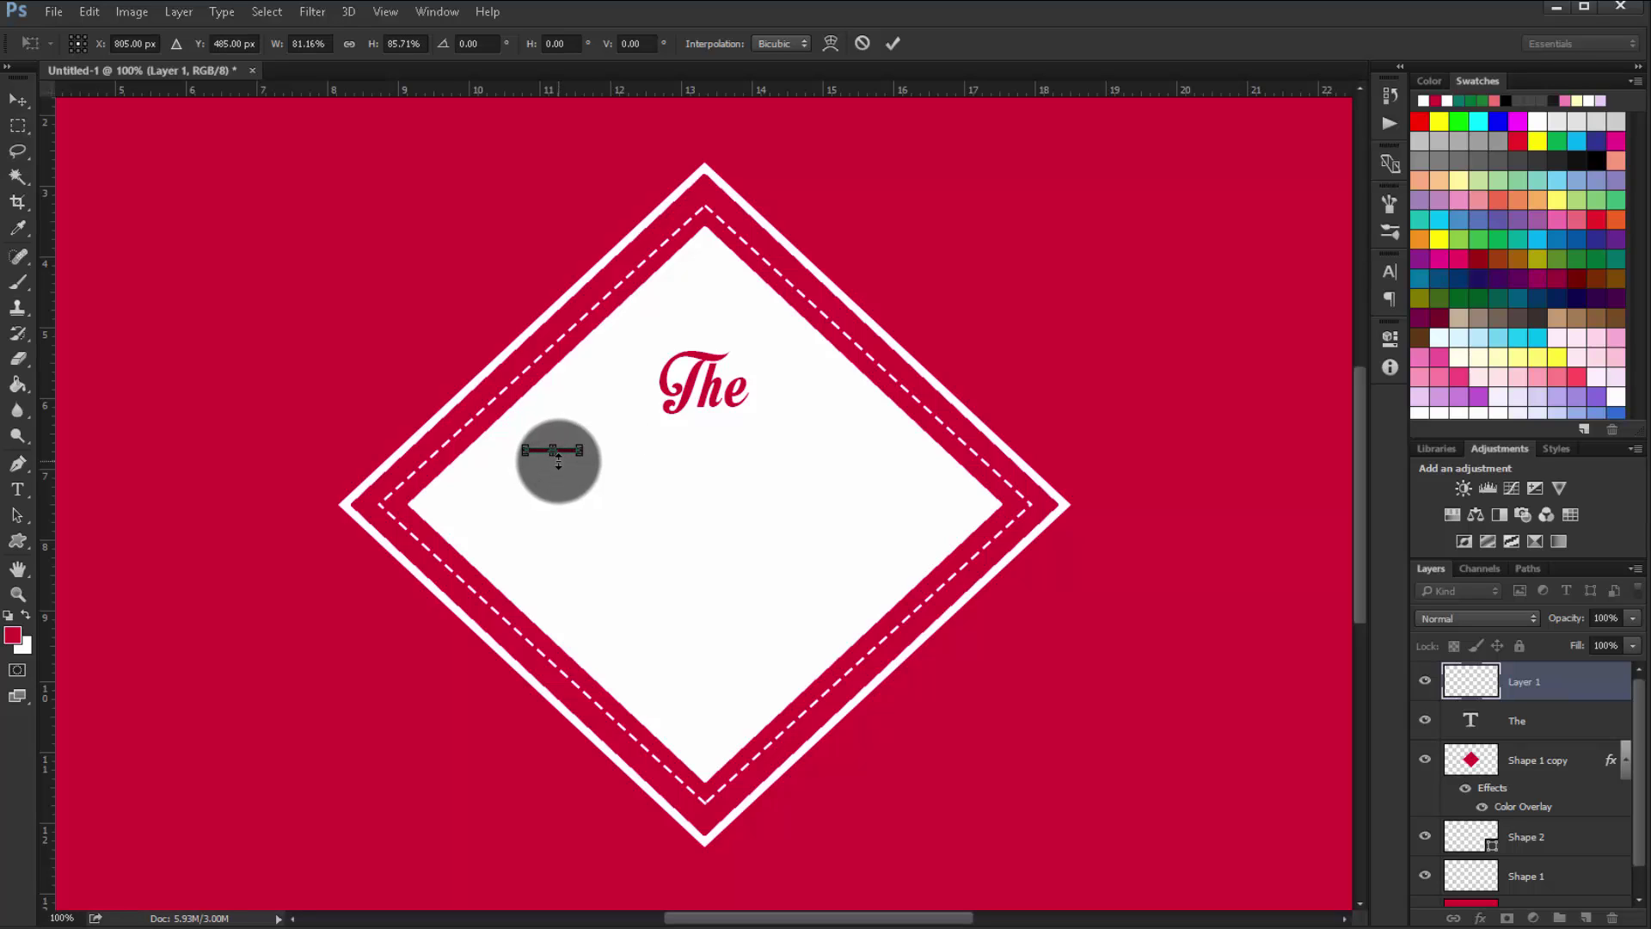
pyautogui.press('Return')
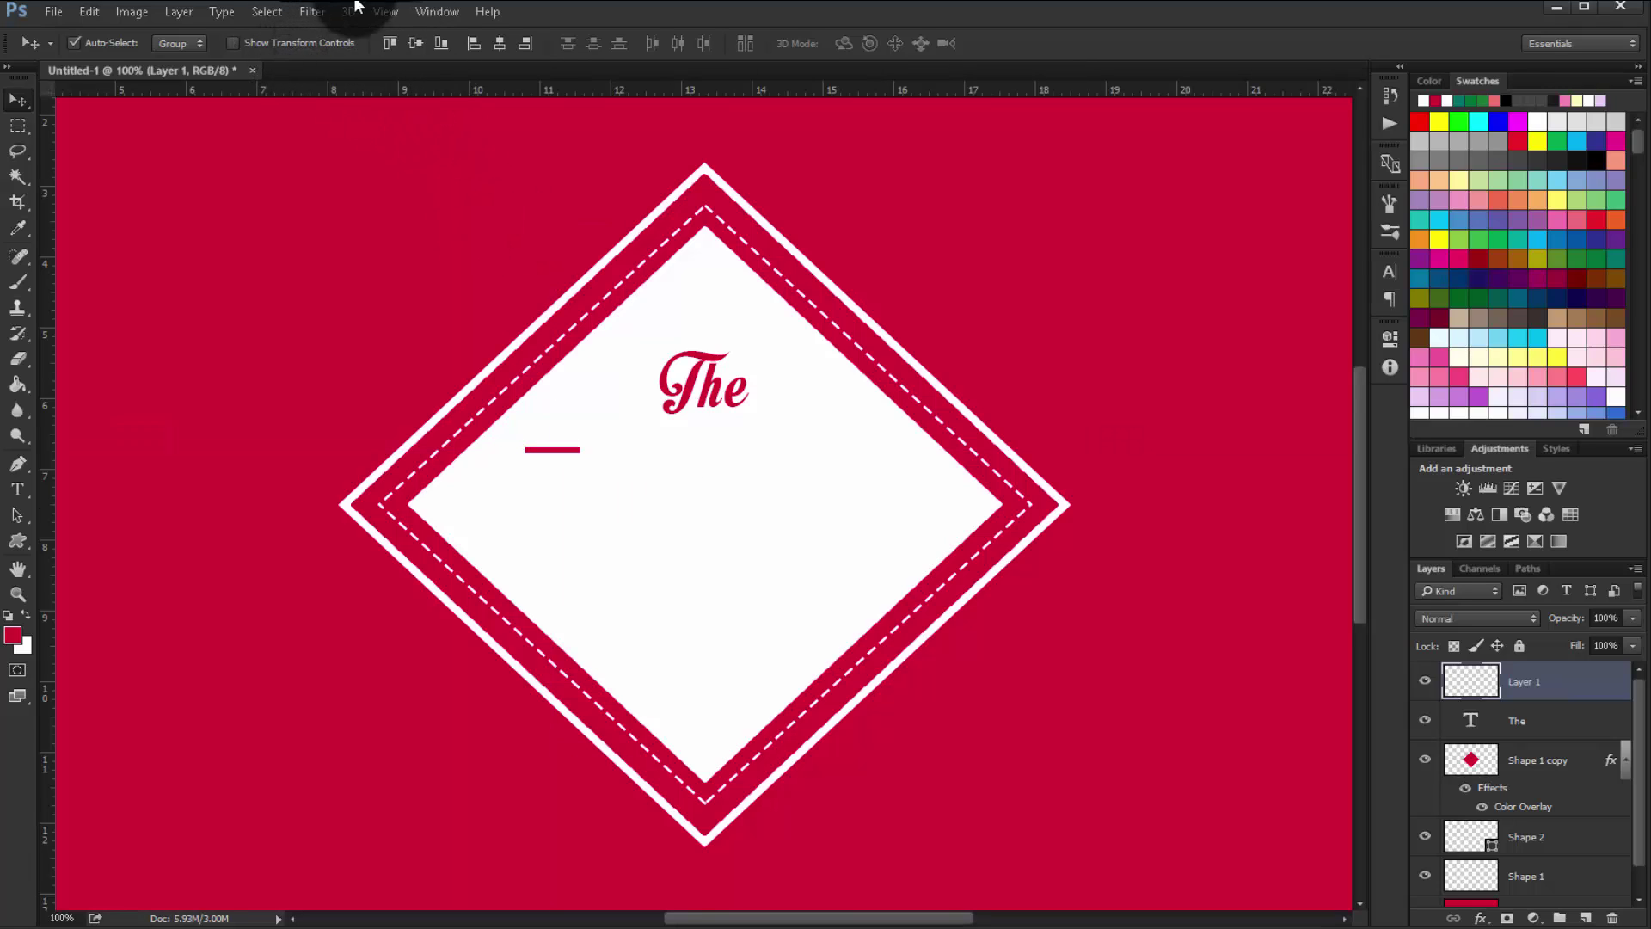
# Move the red line up to sit just left of the T in 'The'
pyautogui.click(409, 43)
pyautogui.click(499, 43)
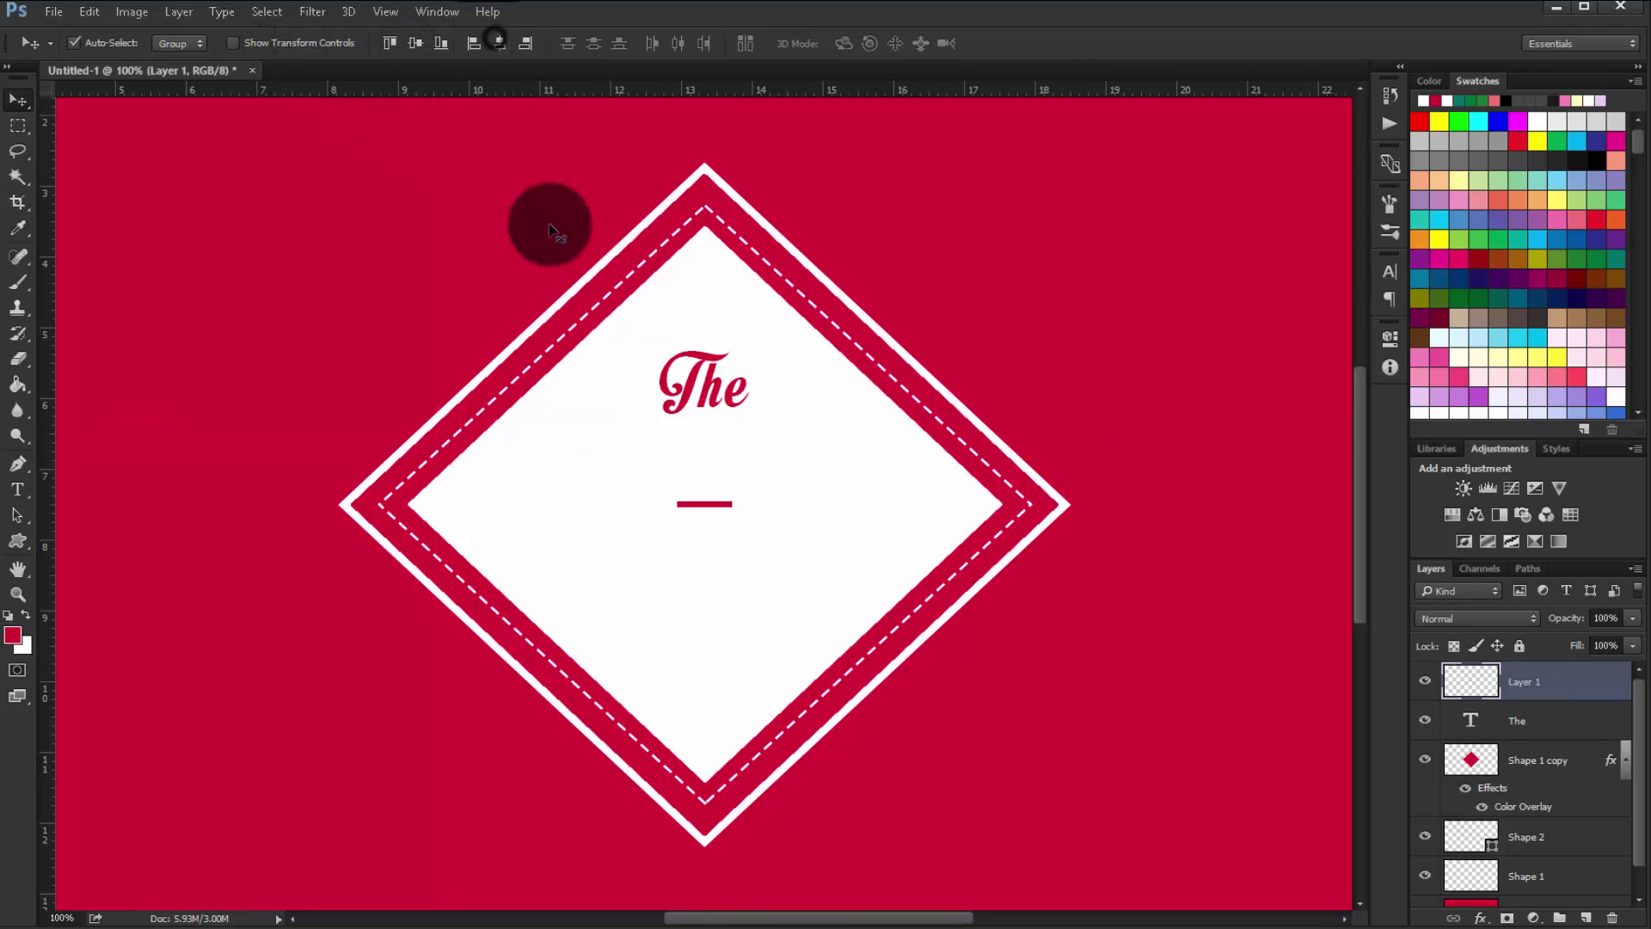
pyautogui.moveTo(692, 503); pyautogui.dragTo(682, 361)
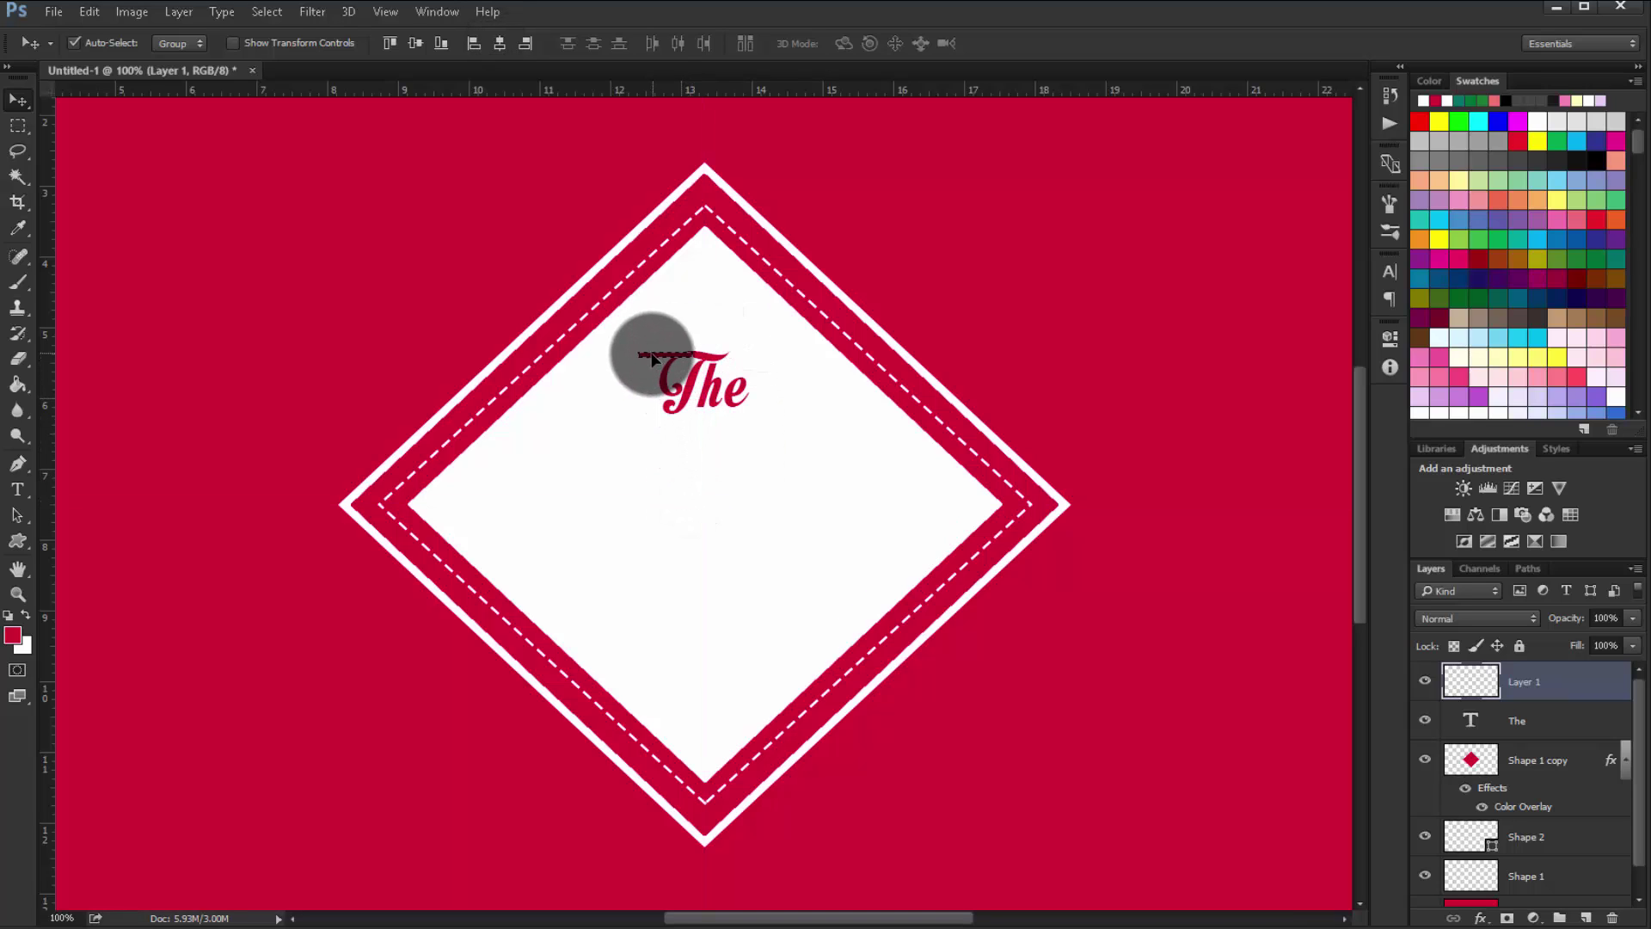
pyautogui.moveTo(681, 362); pyautogui.dragTo(638, 364)
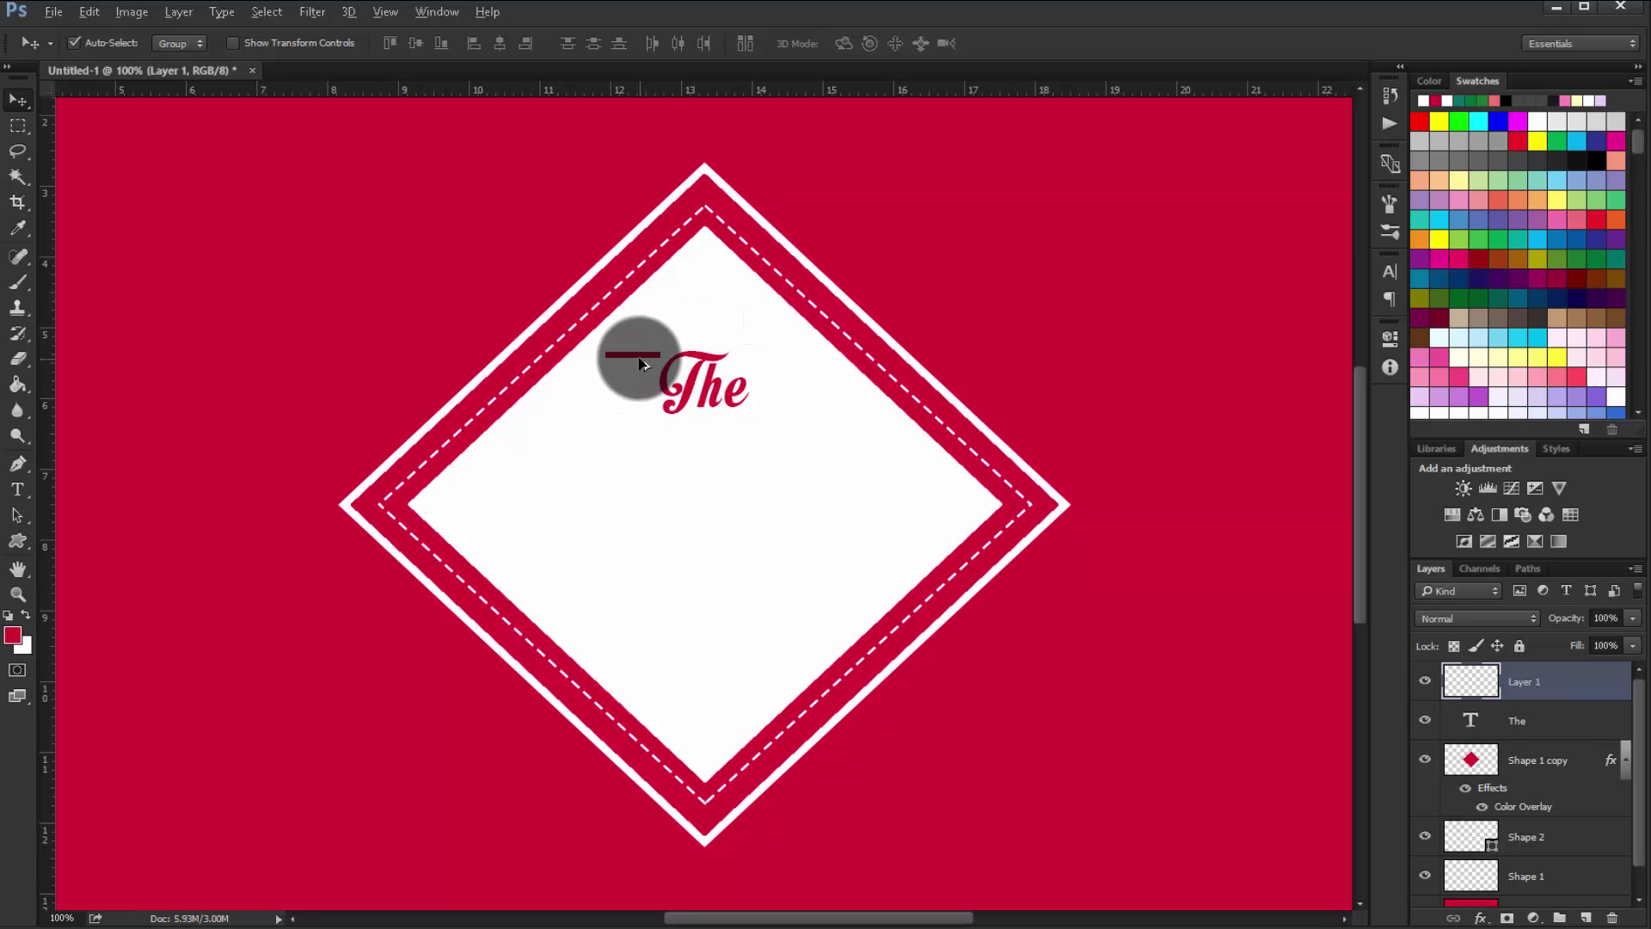
pyautogui.click(638, 365)
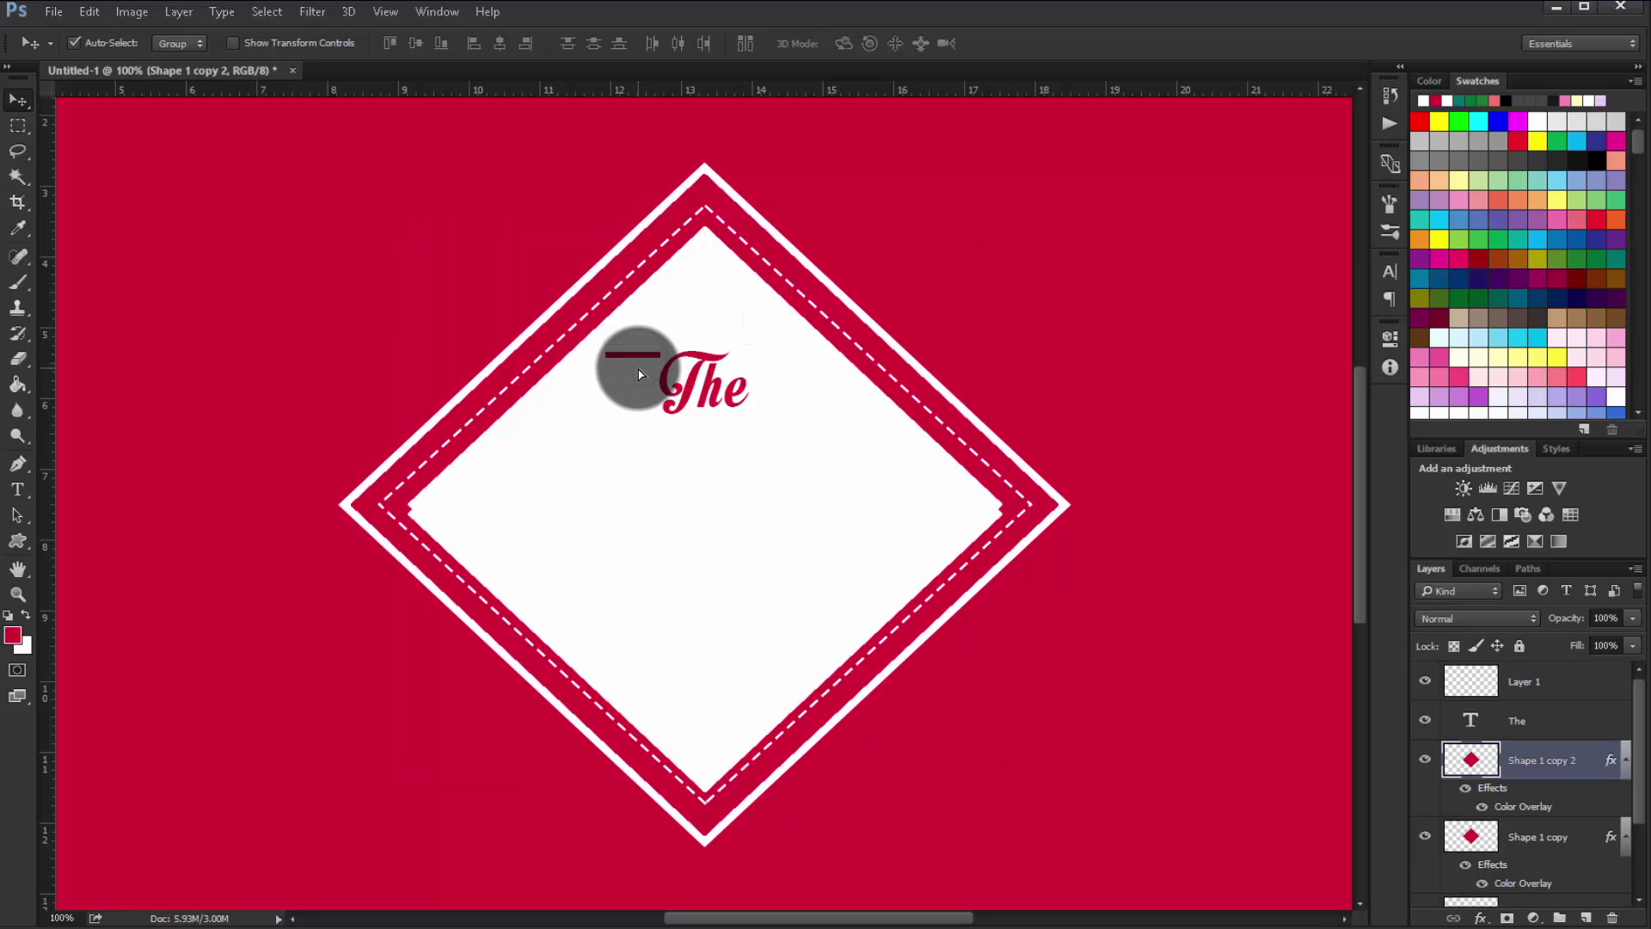
pyautogui.click(1520, 682)
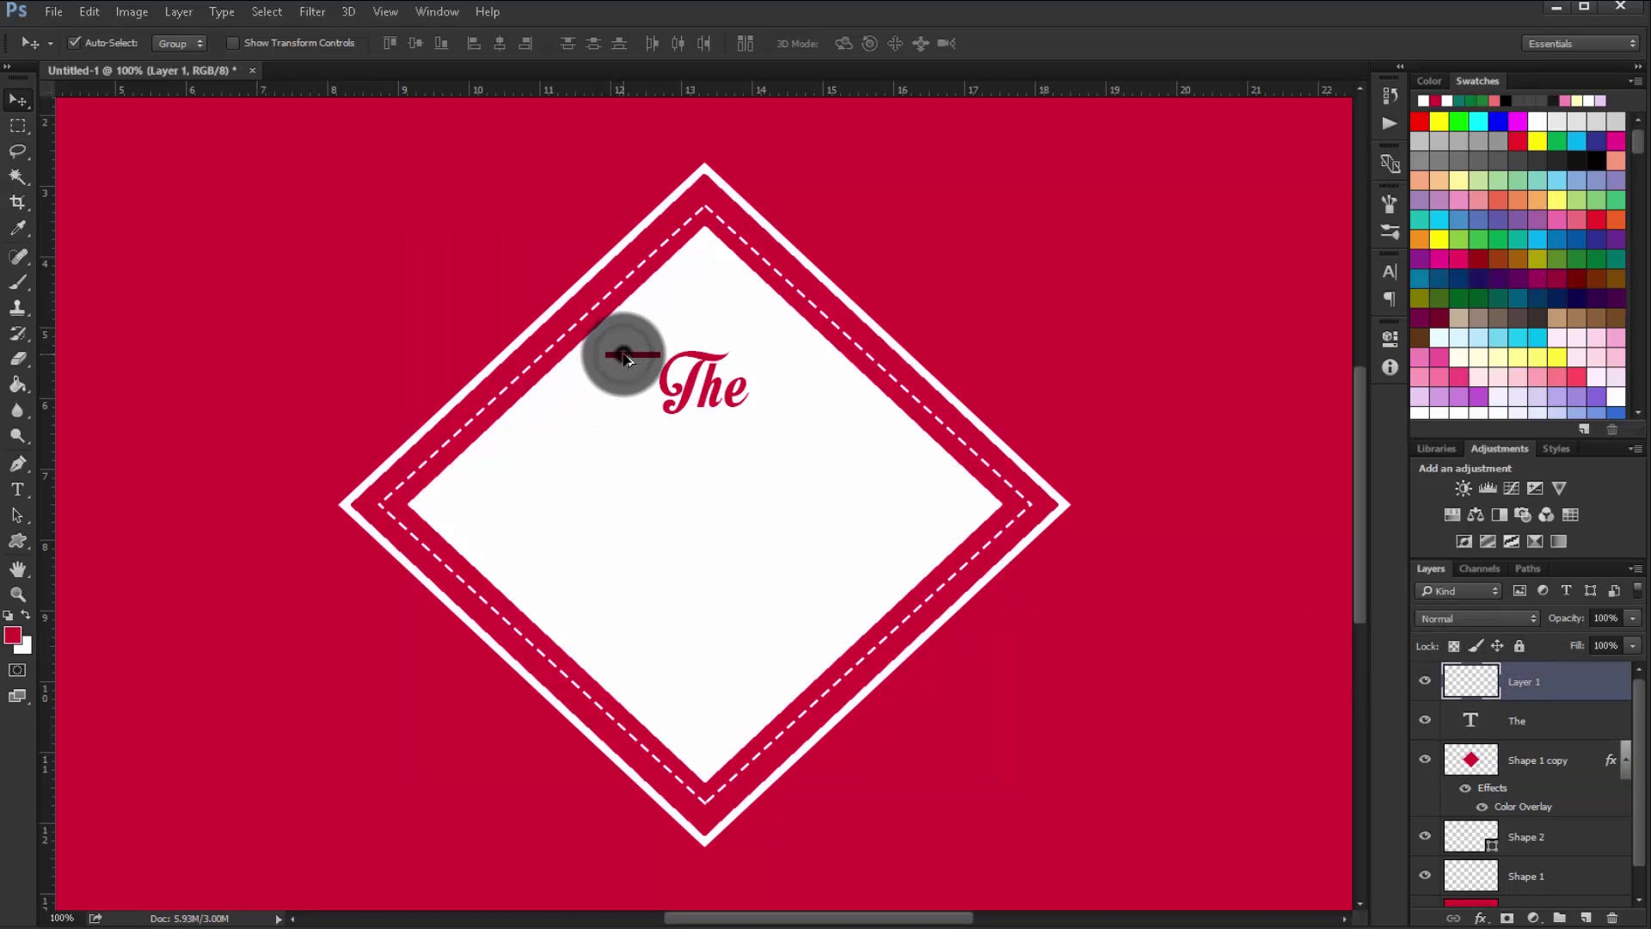
pyautogui.moveTo(626, 362); pyautogui.dragTo(626, 373)
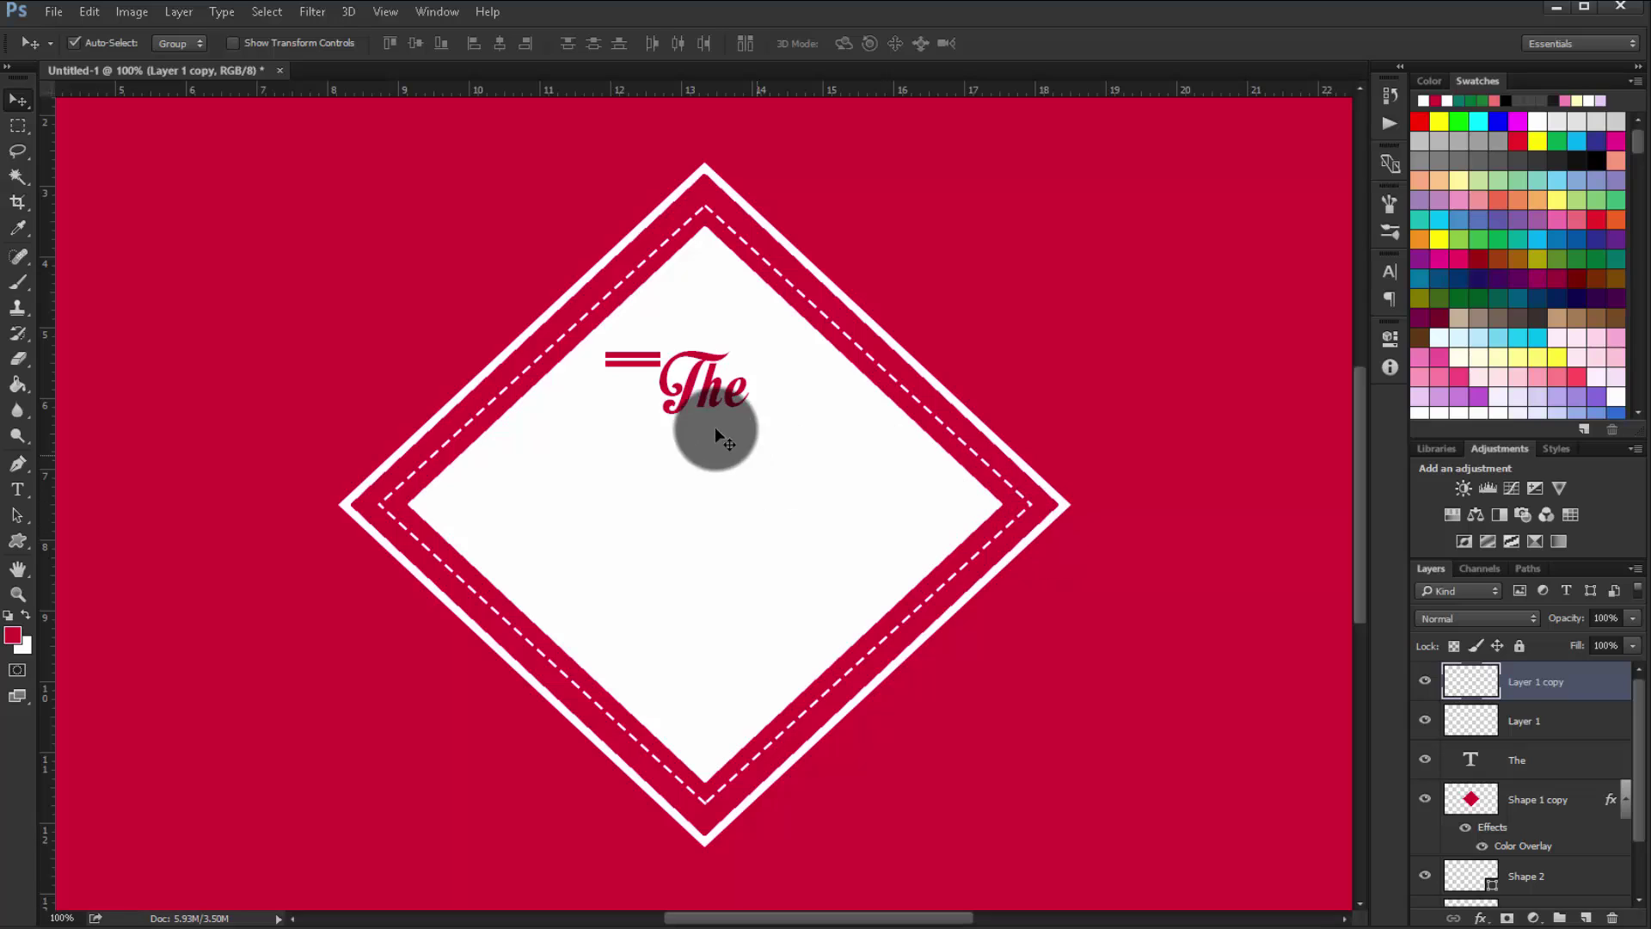
# Duplicate the line downward into a stack of red stripes
pyautogui.moveTo(636, 368); pyautogui.dragTo(638, 379)
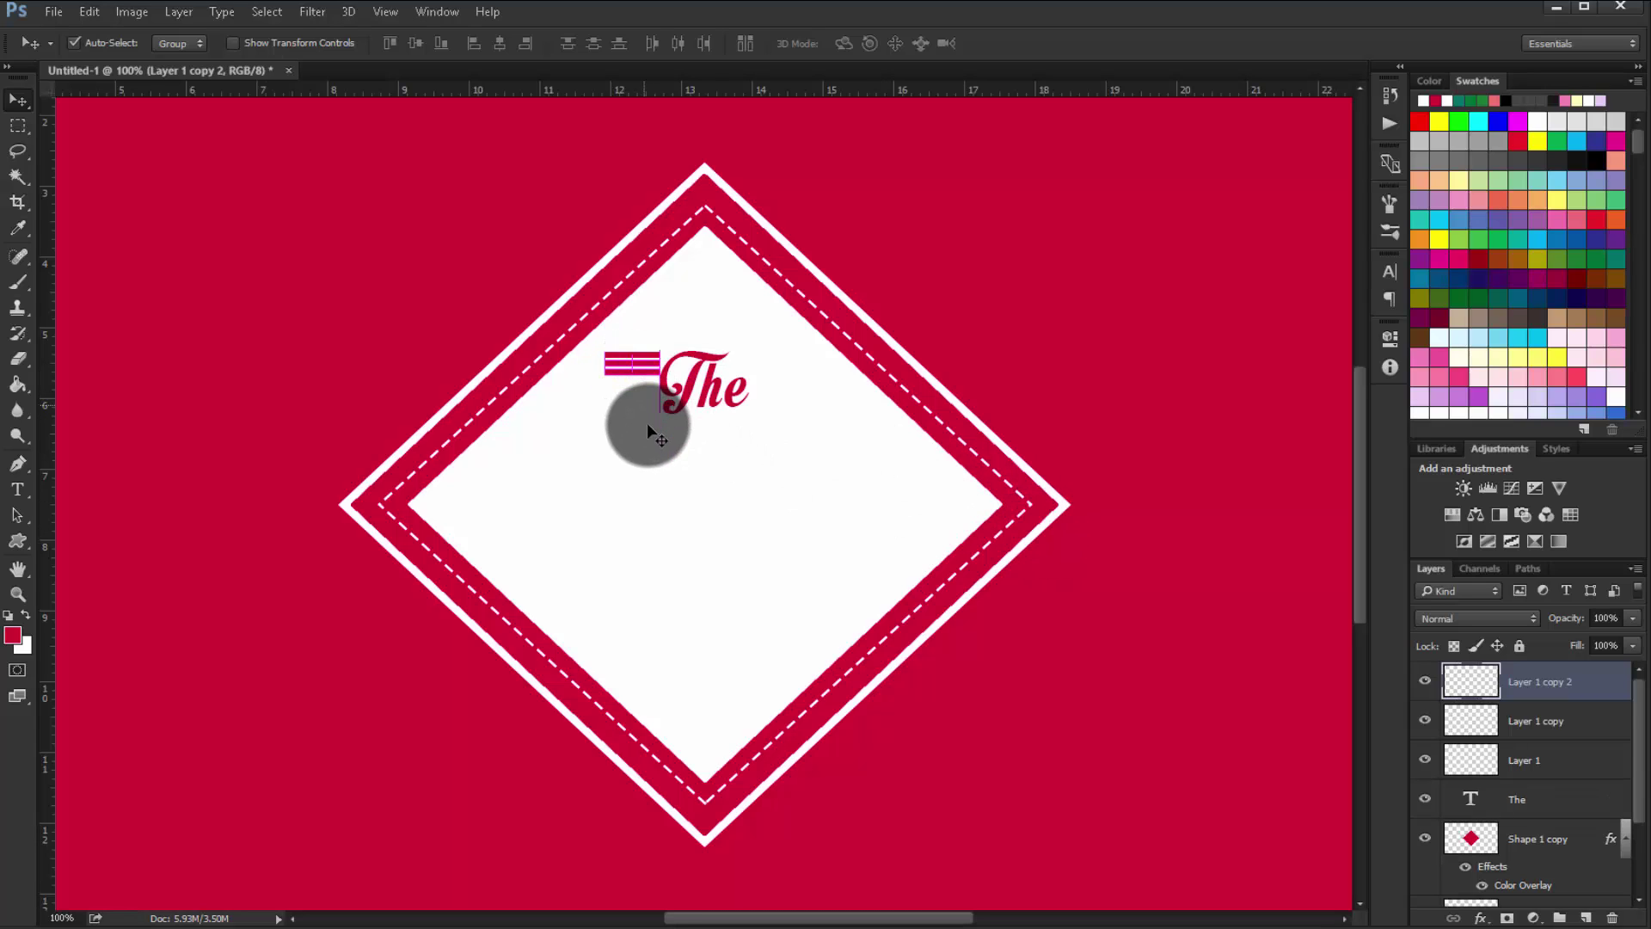
pyautogui.hotkey('shift', 'alt', 'Up')
pyautogui.moveTo(639, 387); pyautogui.dragTo(642, 413)
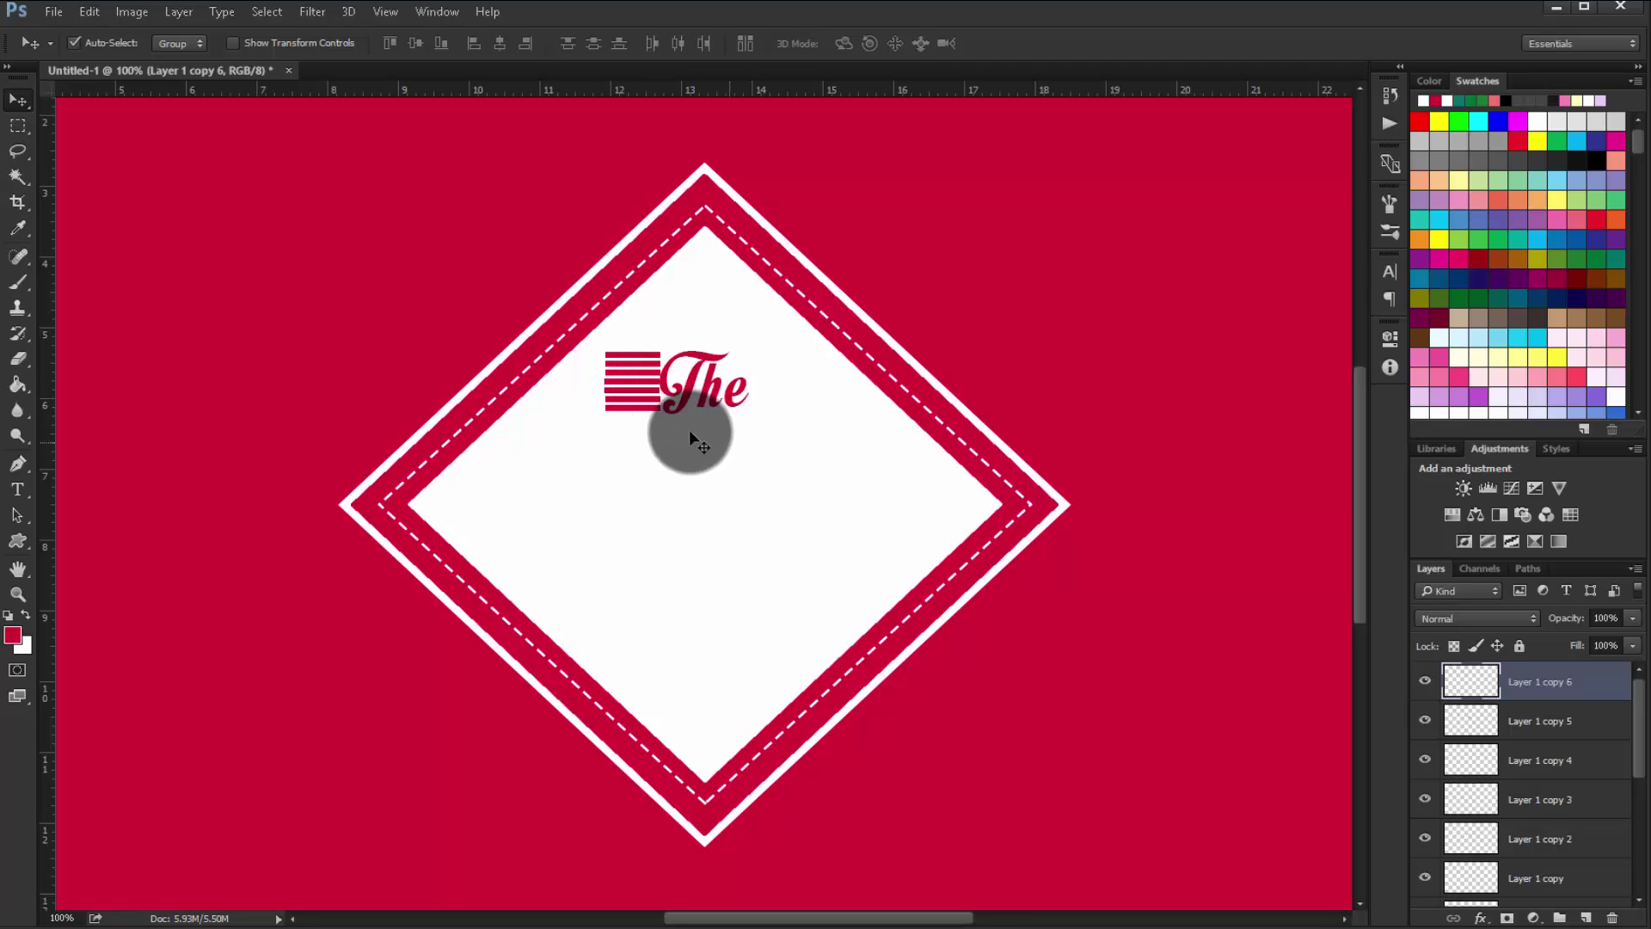
# Select all stripe layers and try centre, top and bottom alignment, undoing each
pyautogui.moveTo(1497, 684); pyautogui.dragTo(1538, 888)
pyautogui.keyDown('shift'); pyautogui.click(1537, 889); pyautogui.keyUp('shift')
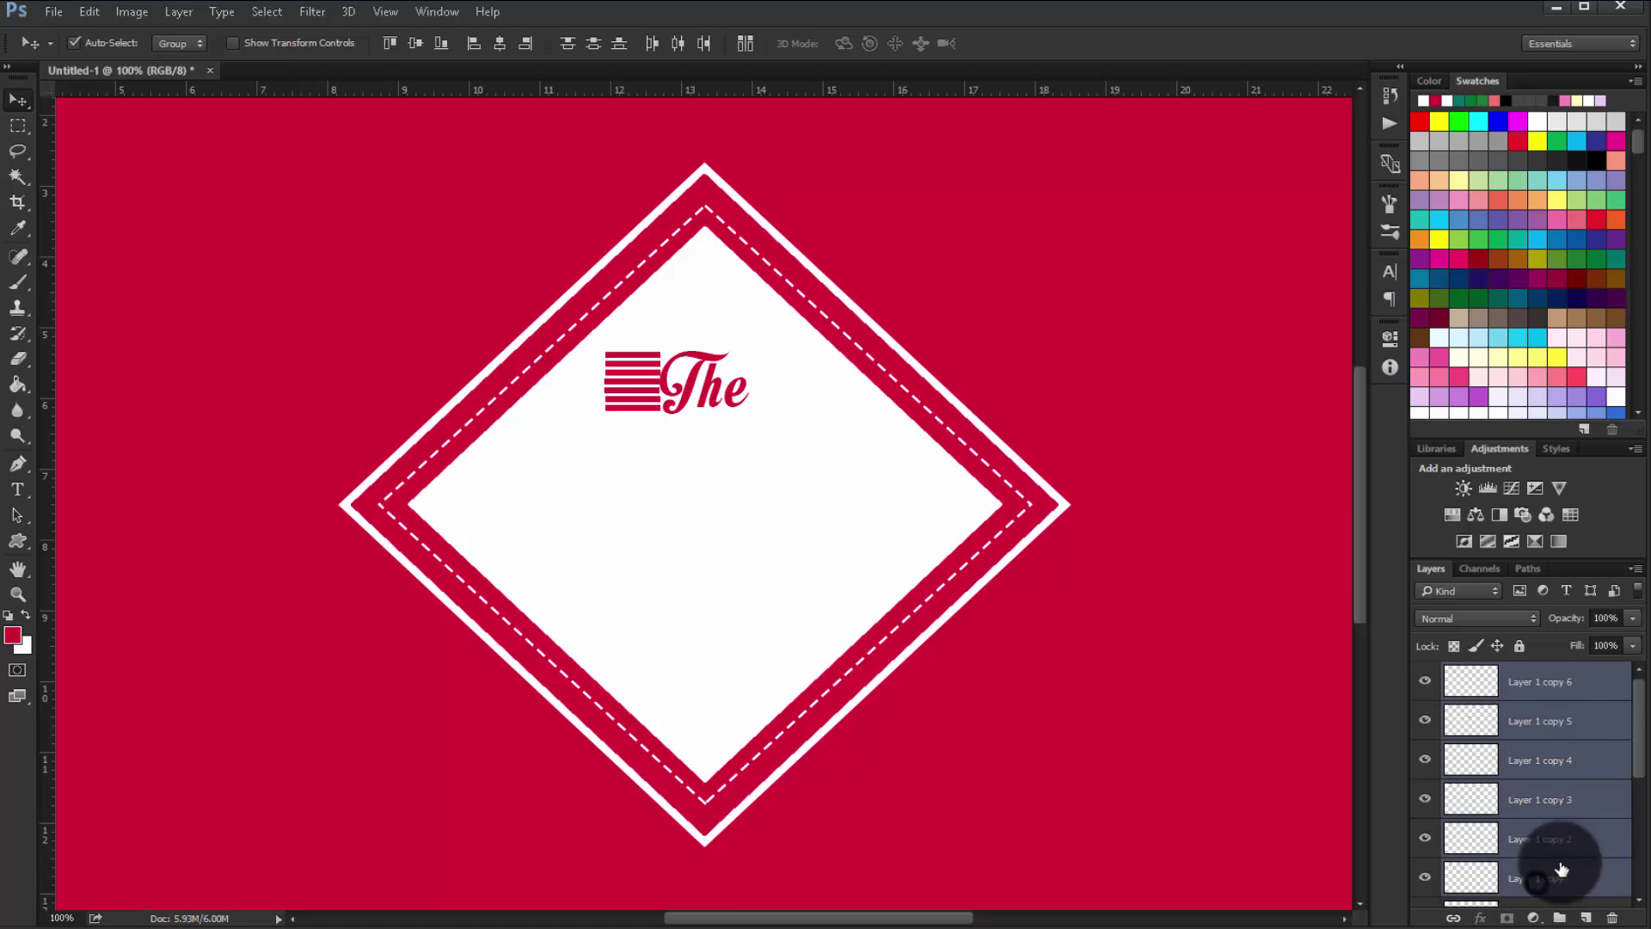
pyautogui.moveTo(1641, 714); pyautogui.dragTo(1645, 748)
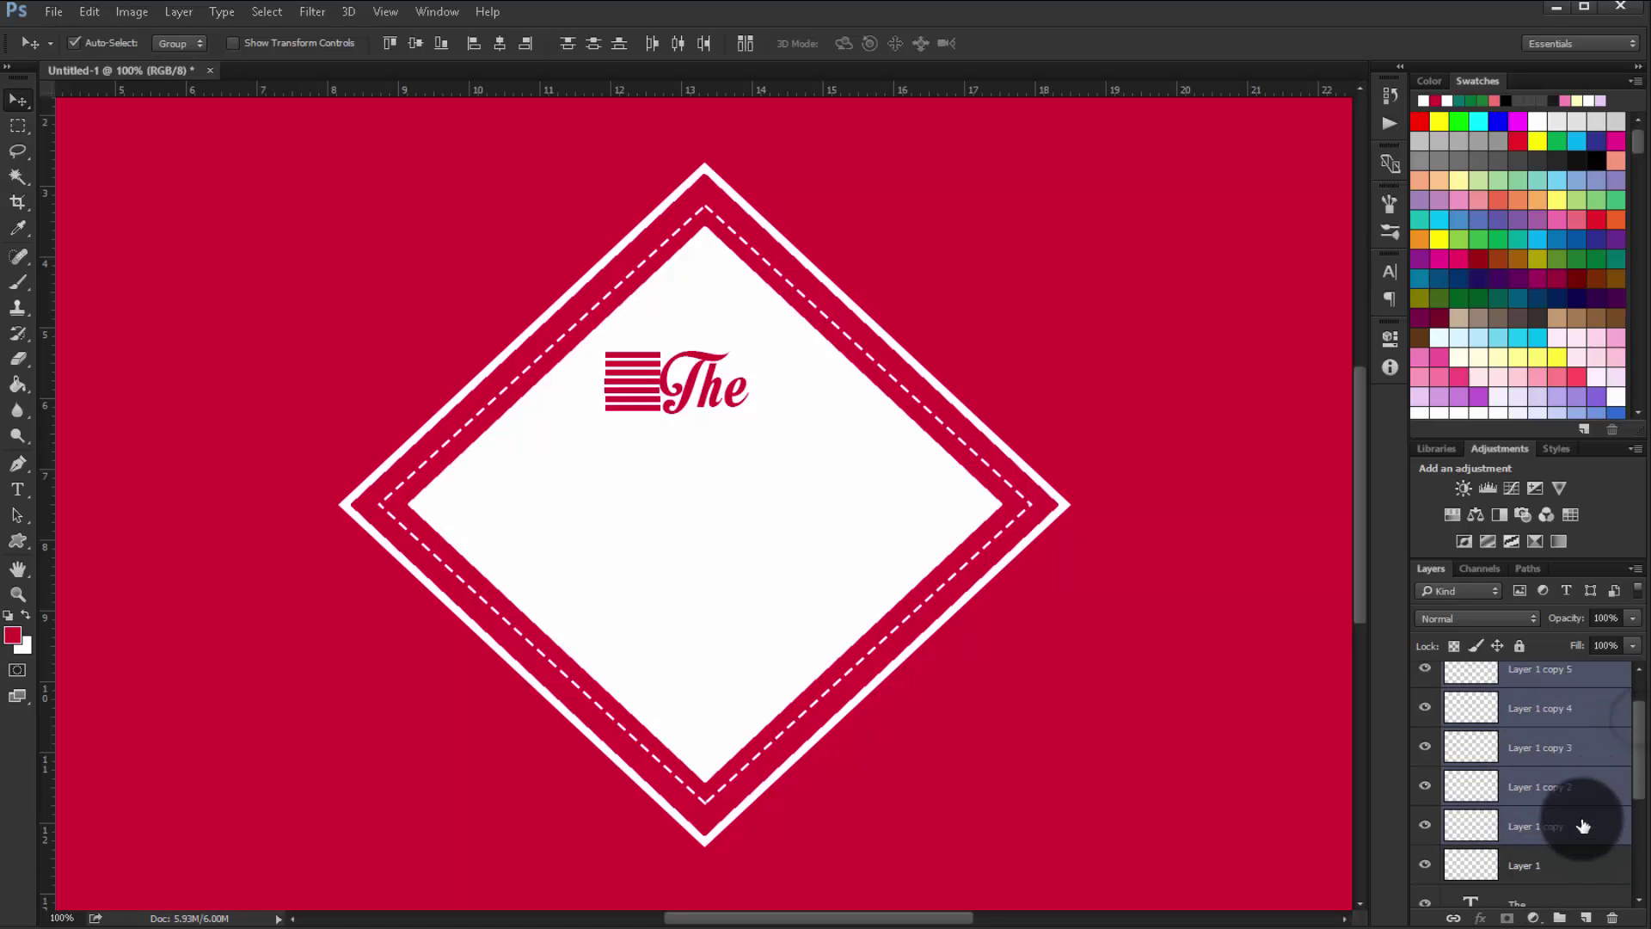
pyautogui.keyDown('shift'); pyautogui.click(1579, 852); pyautogui.keyUp('shift')
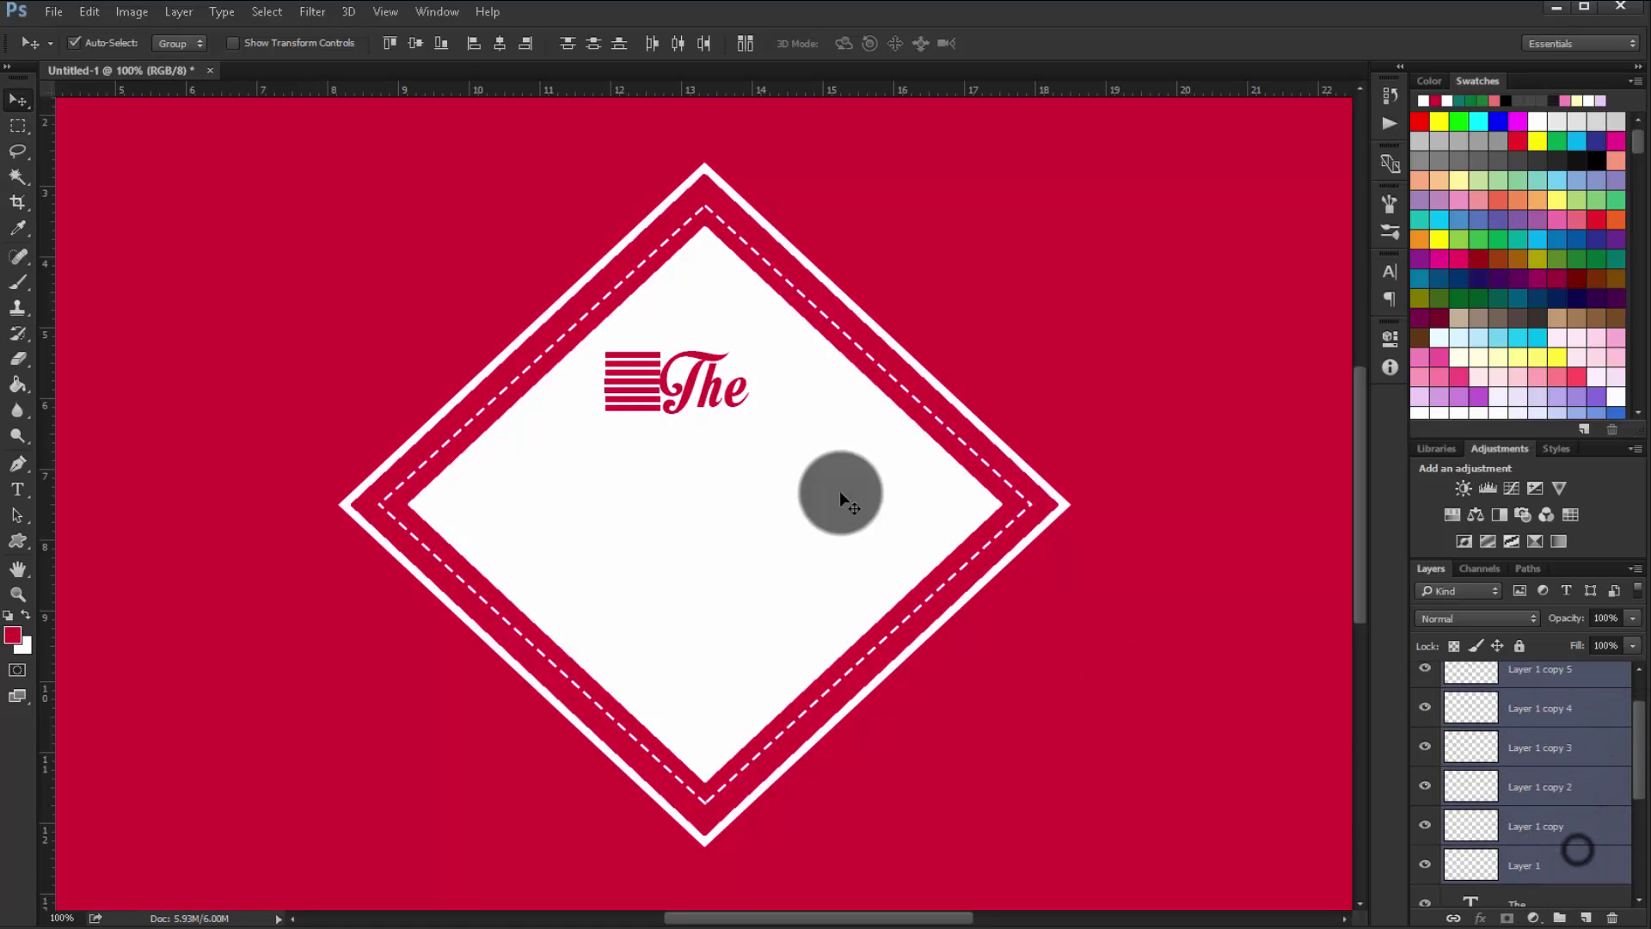
pyautogui.click(419, 38)
pyautogui.hotkey('ctrl', 'z')
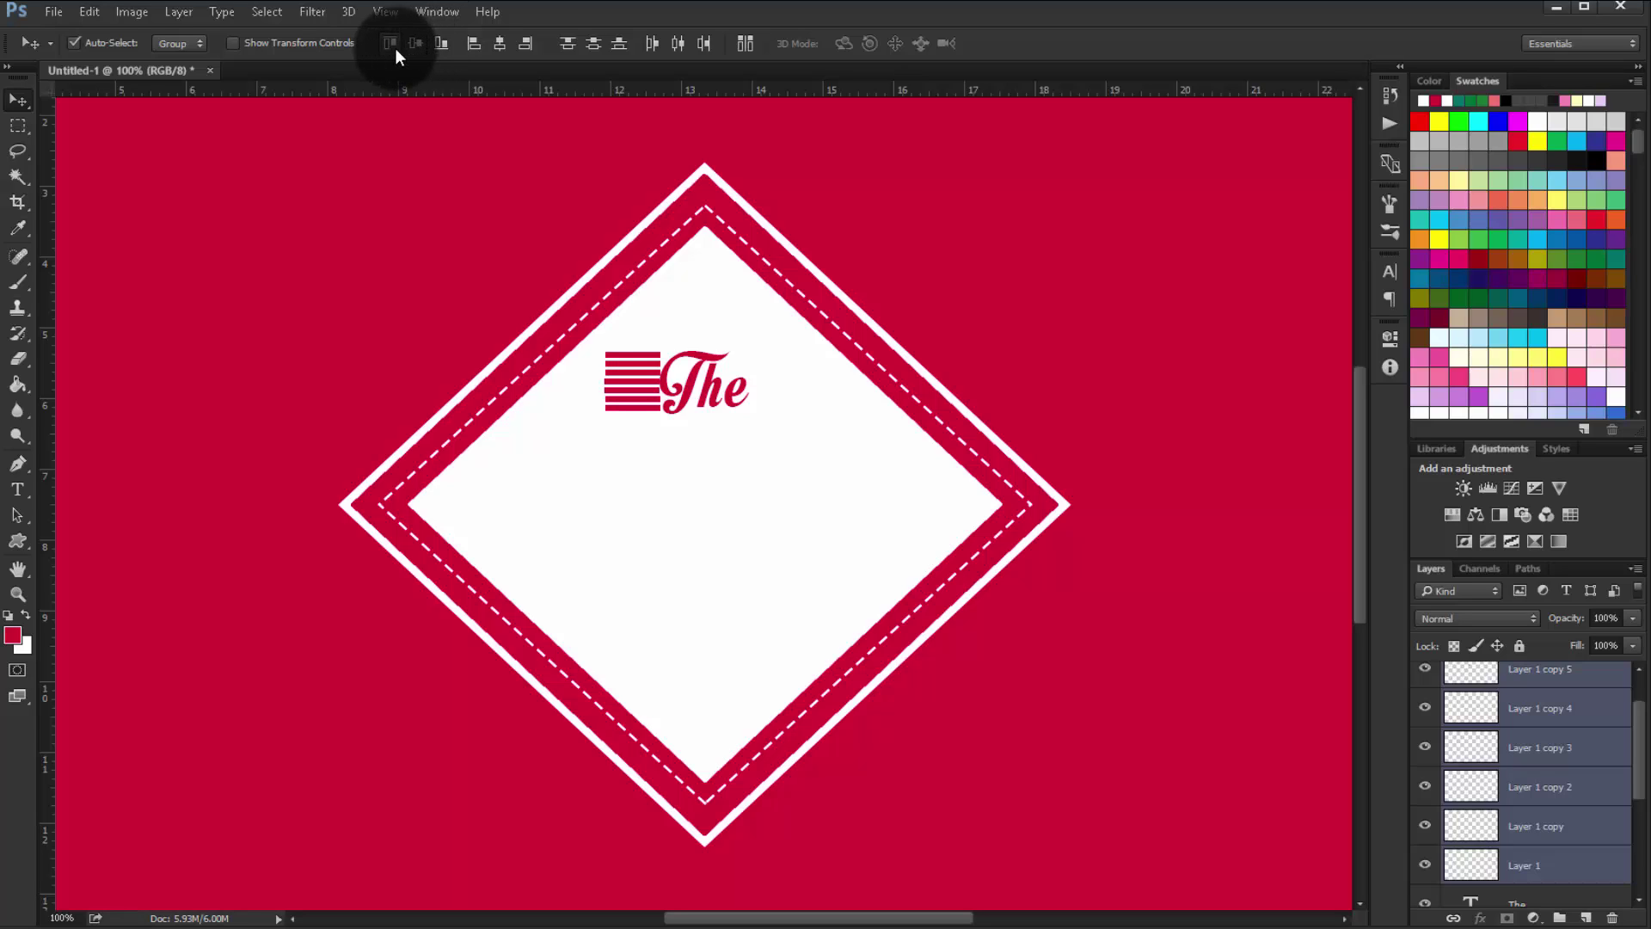
pyautogui.click(395, 49)
pyautogui.hotkey('ctrl', 'z')
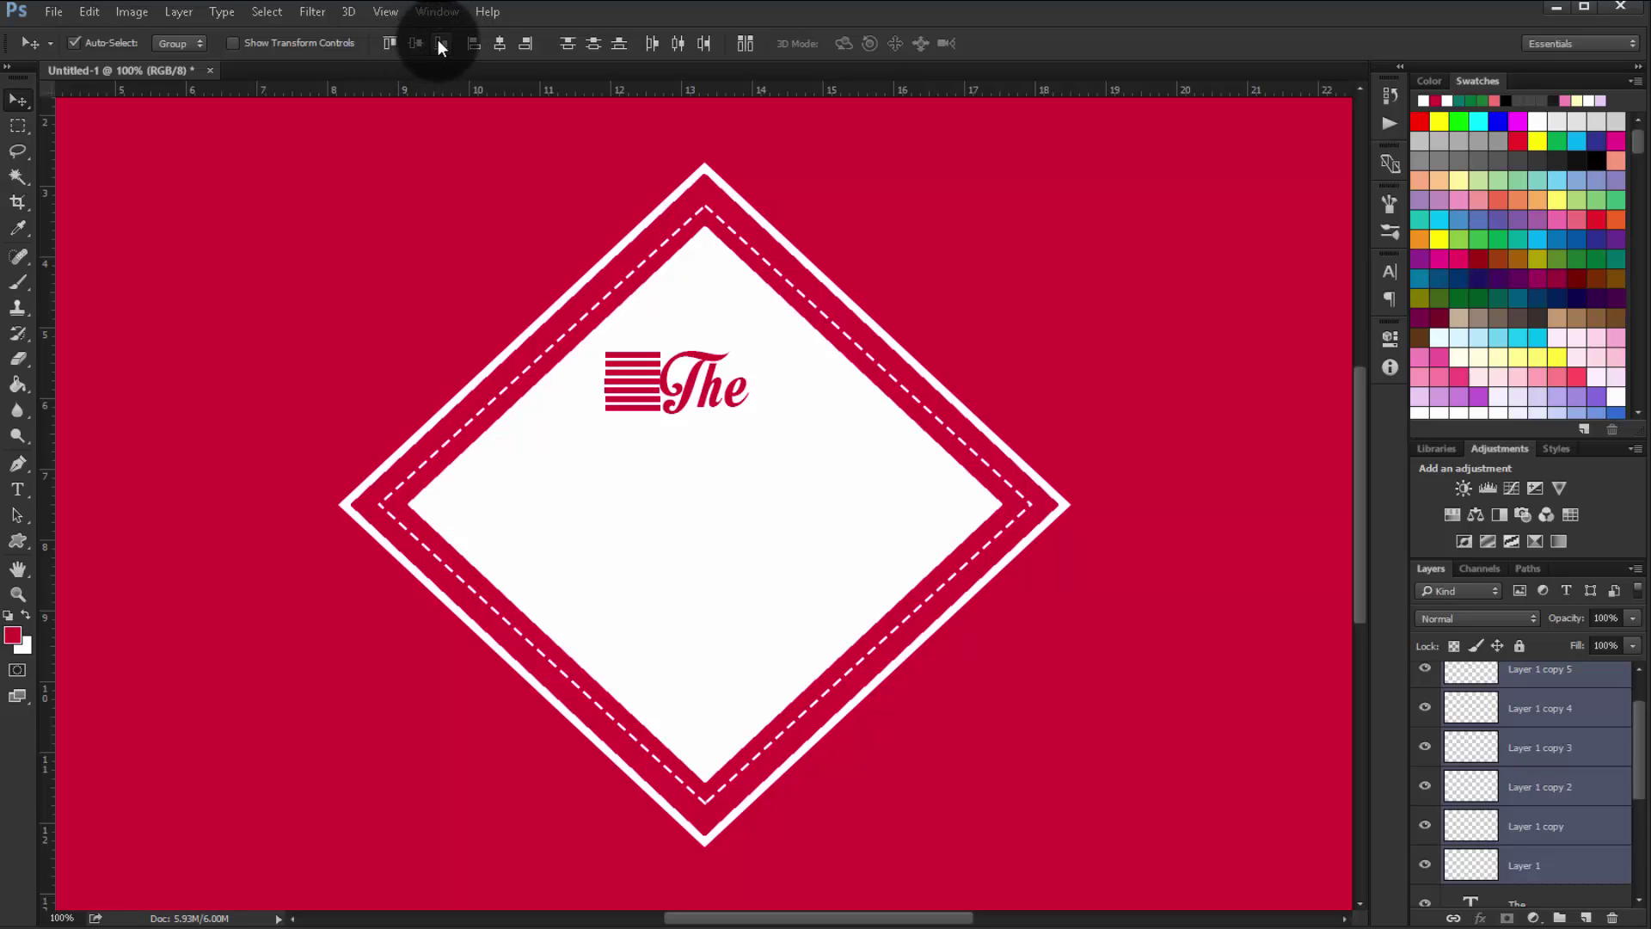
pyautogui.click(439, 46)
pyautogui.hotkey('ctrl', 'z')
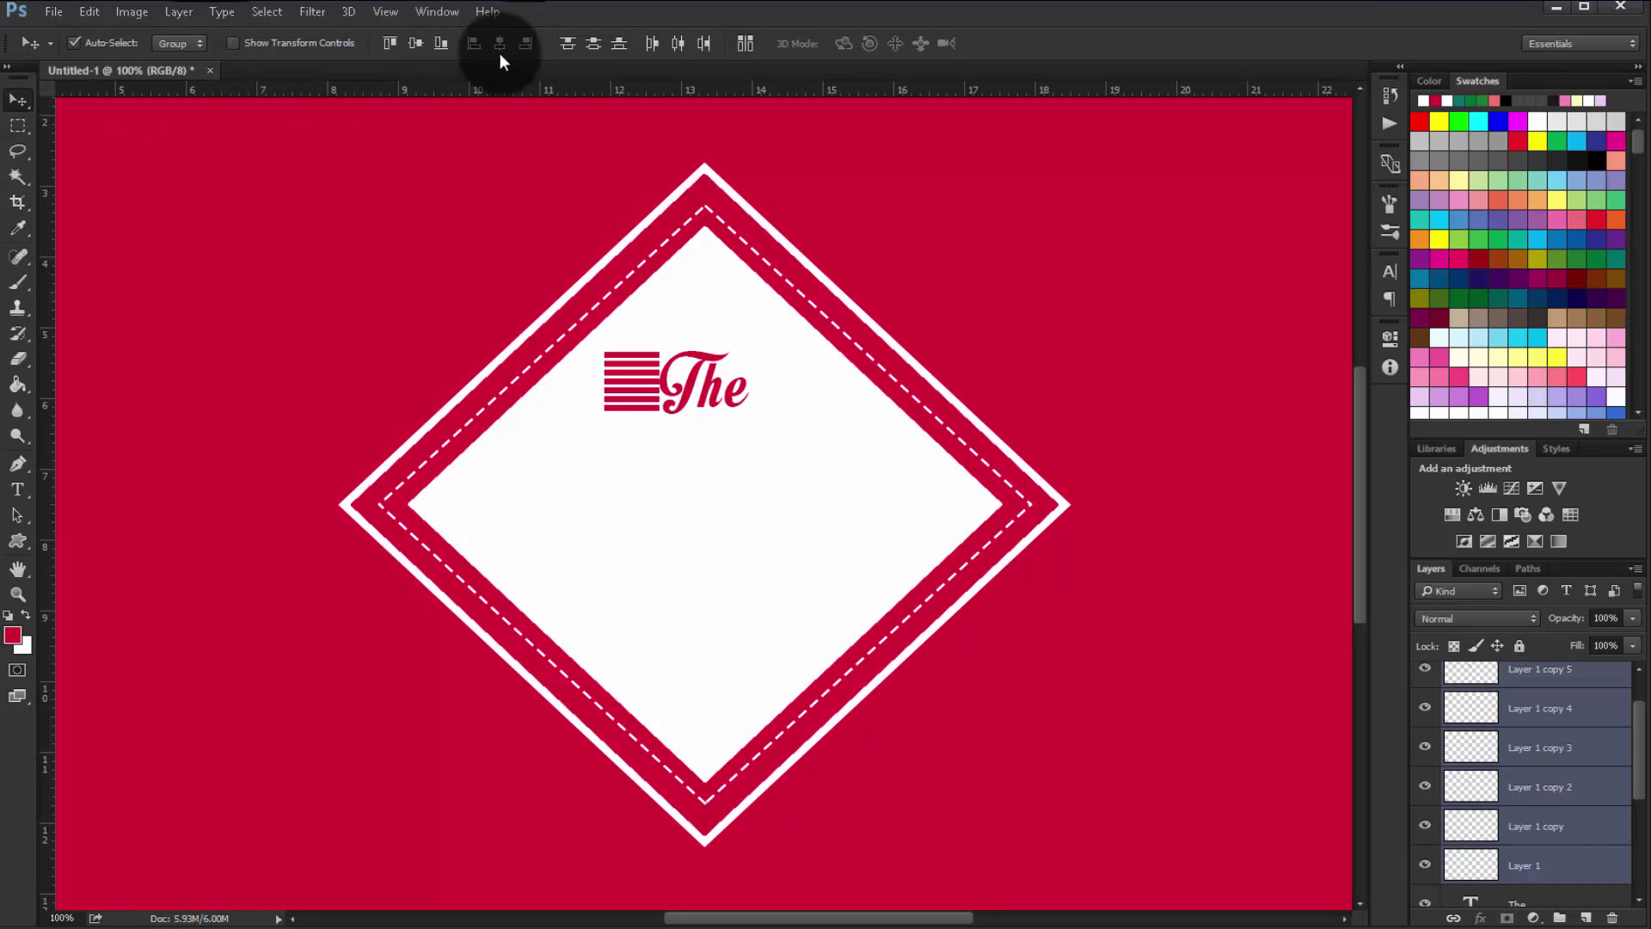
# Merge the selected stripe layers into one layer with Ctrl+E
pyautogui.click(1552, 712)
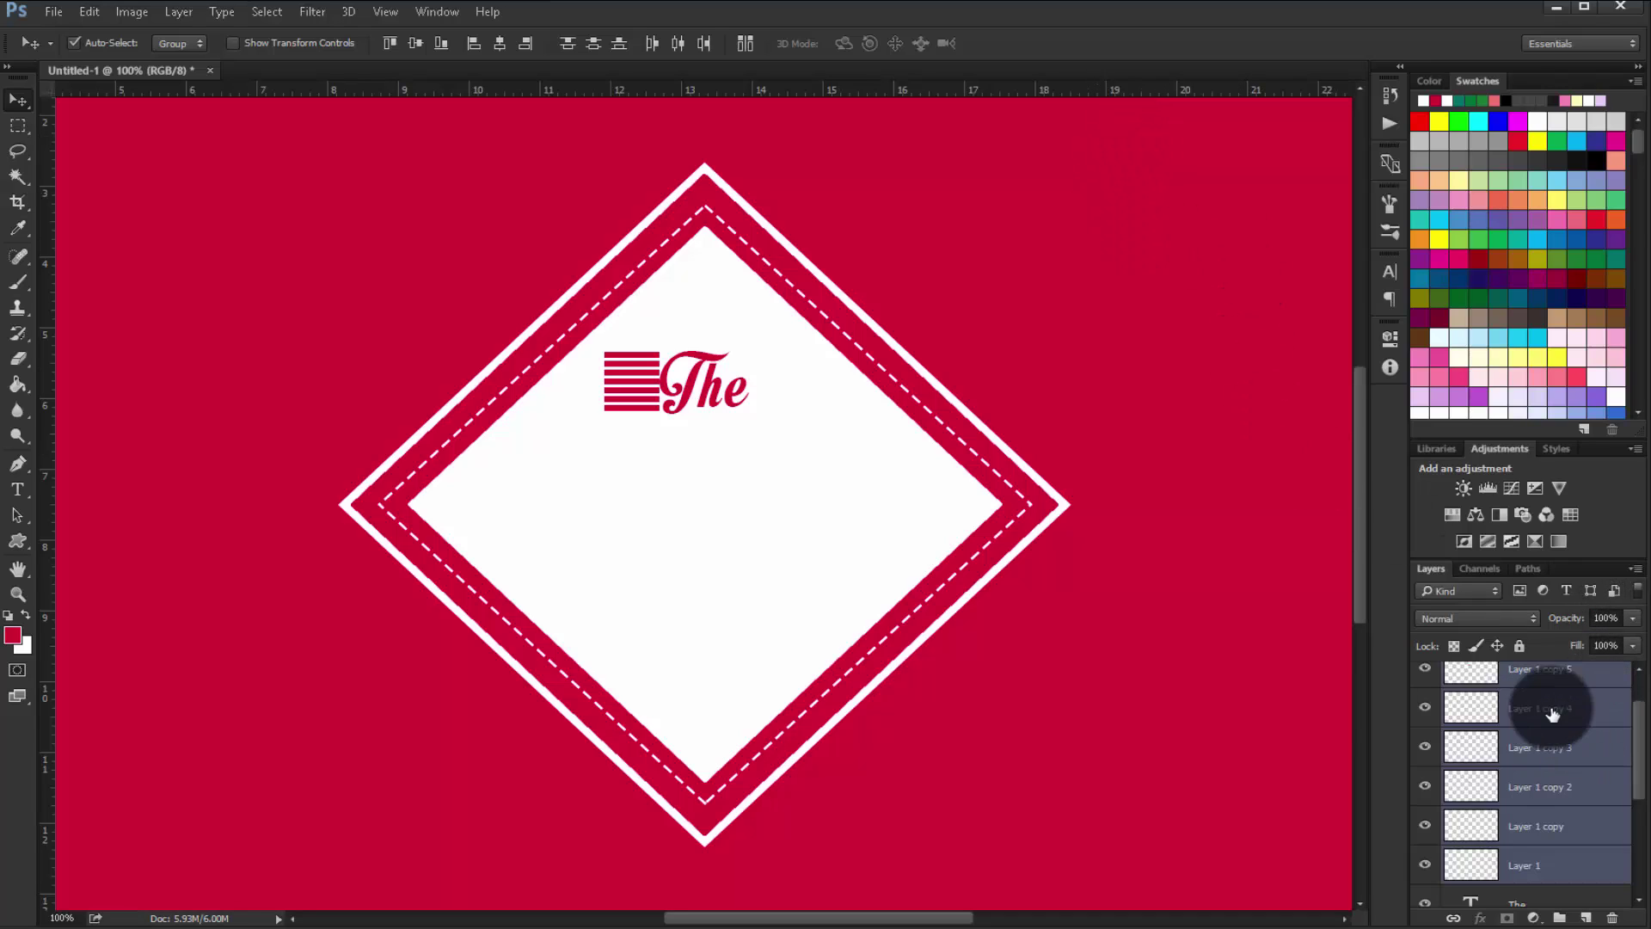
pyautogui.moveTo(1553, 712); pyautogui.dragTo(1535, 722)
pyautogui.hotkey('ctrl', 'e')
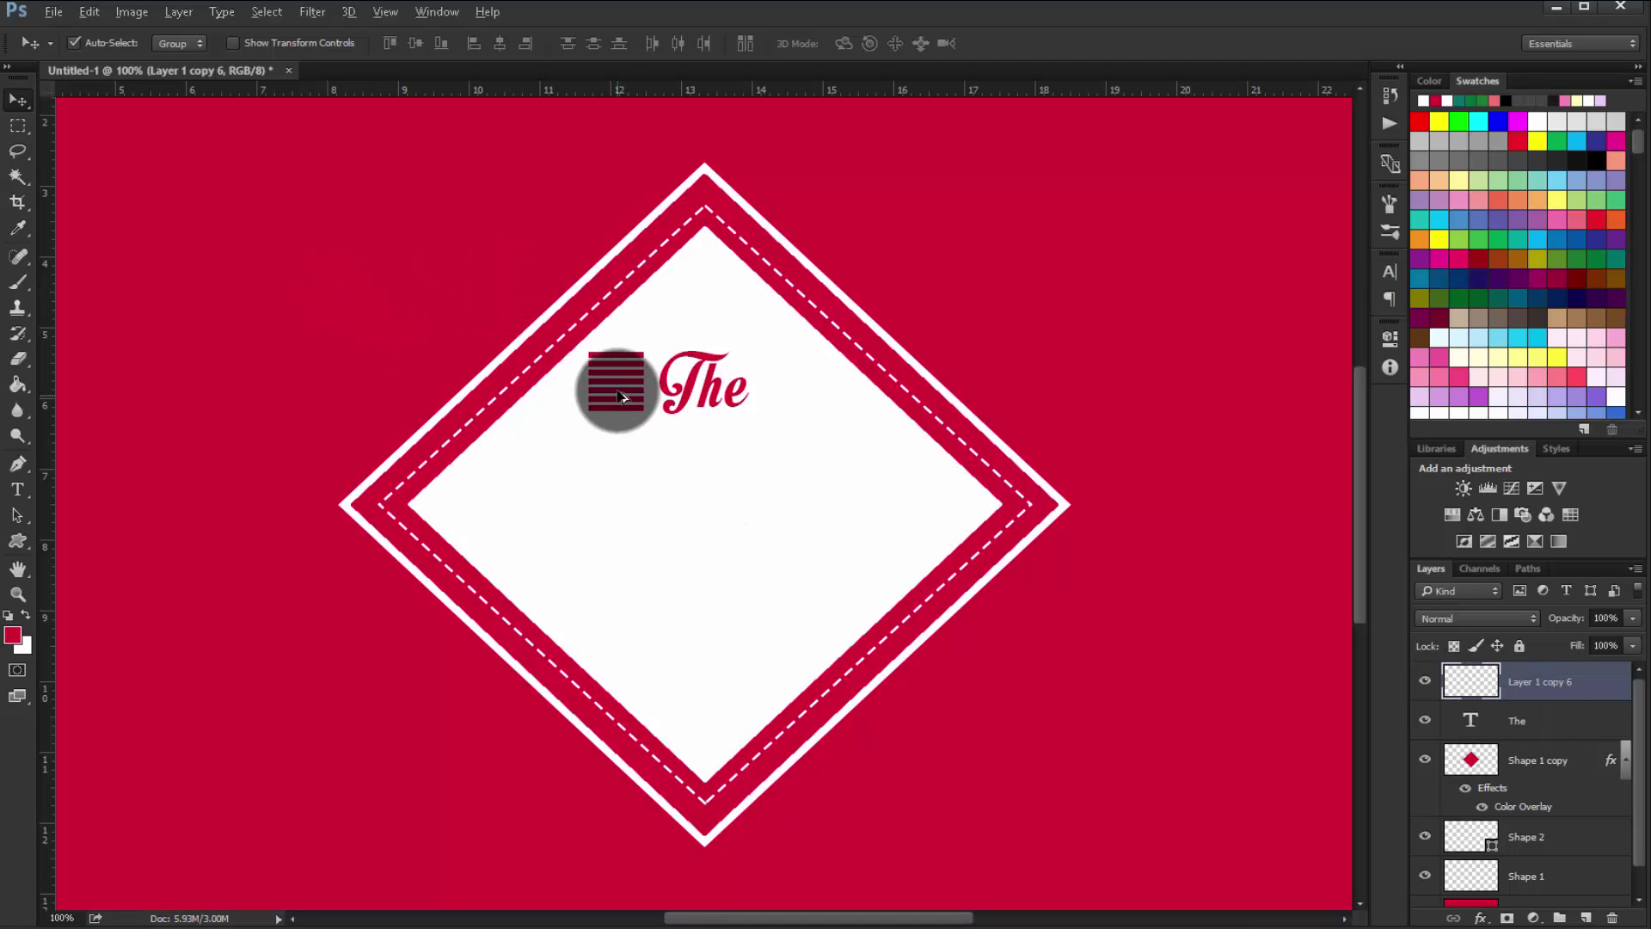
# Place a copy of the striped block to the right of the 'The' title
pyautogui.moveTo(619, 395); pyautogui.dragTo(791, 399)
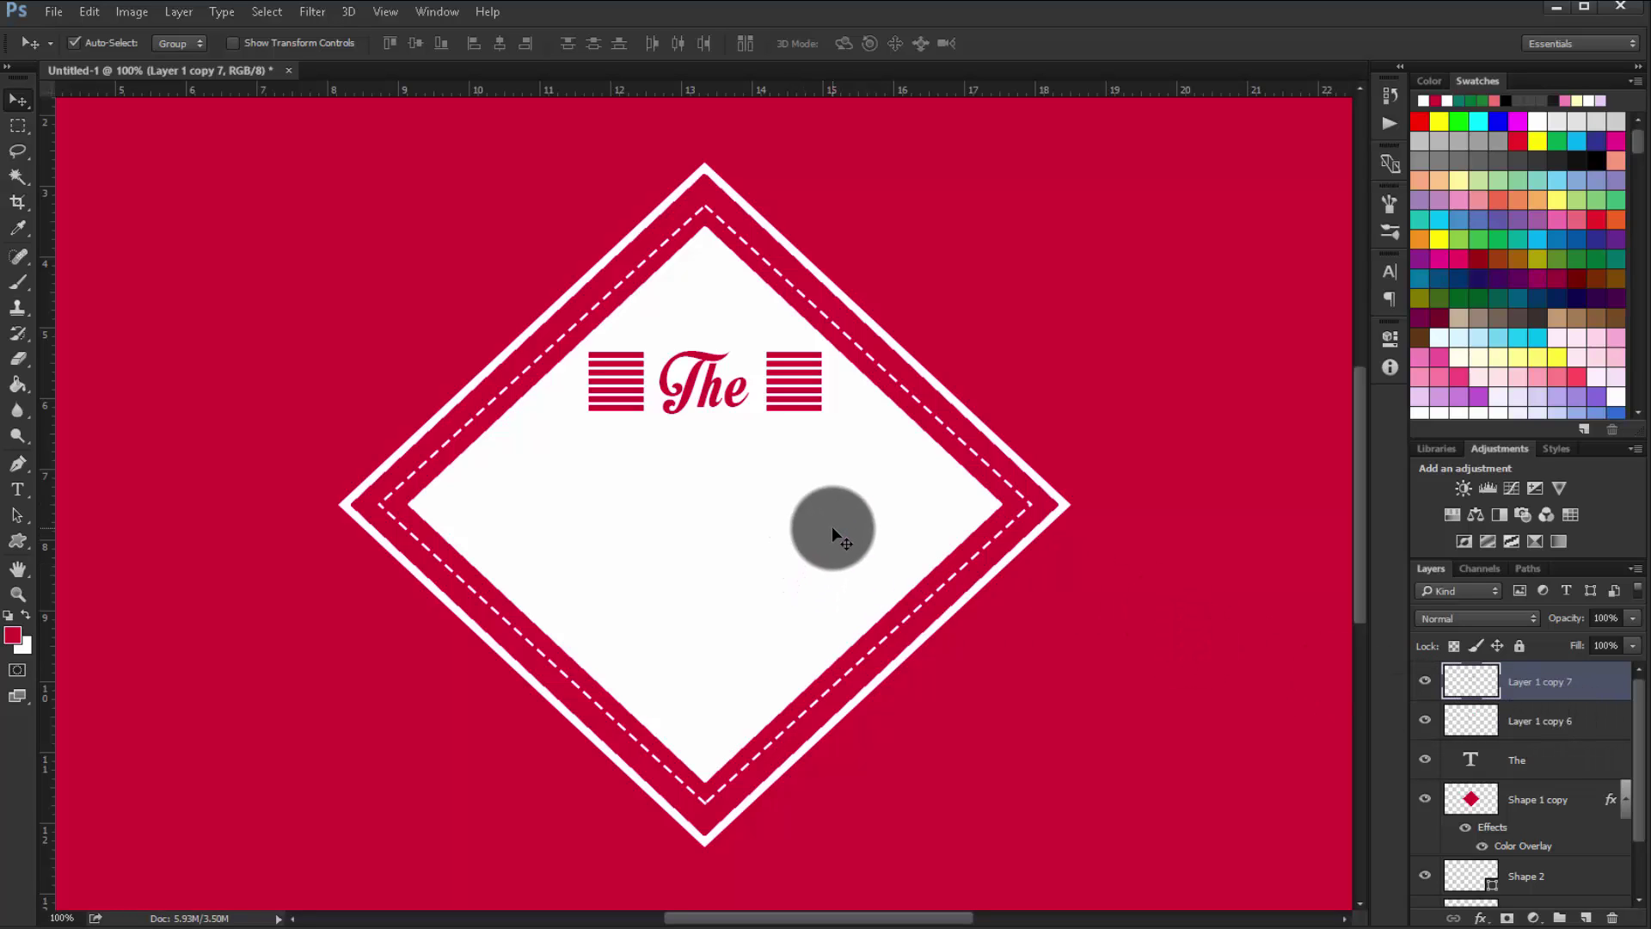
pyautogui.press('Left')
pyautogui.press('Left')
pyautogui.press('Left')
pyautogui.press('Left')
pyautogui.press('Right')
pyautogui.press('Right')
pyautogui.press('Left')
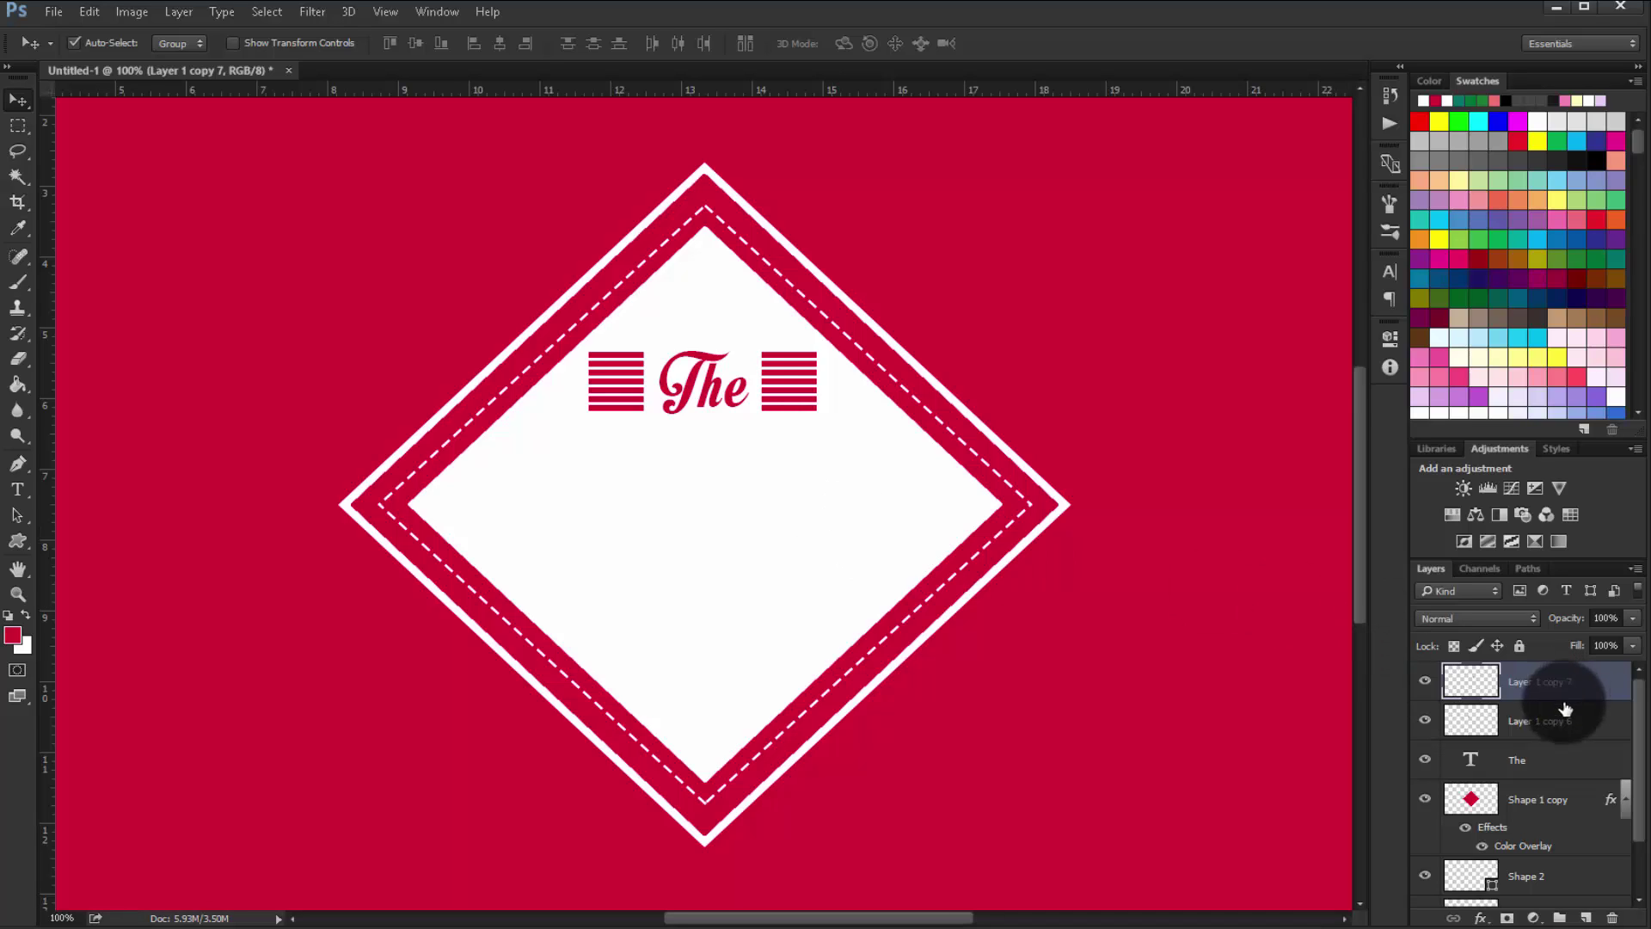
# Delete the spare Layer 1 copy 6 stripe layer
pyautogui.click(1564, 715)
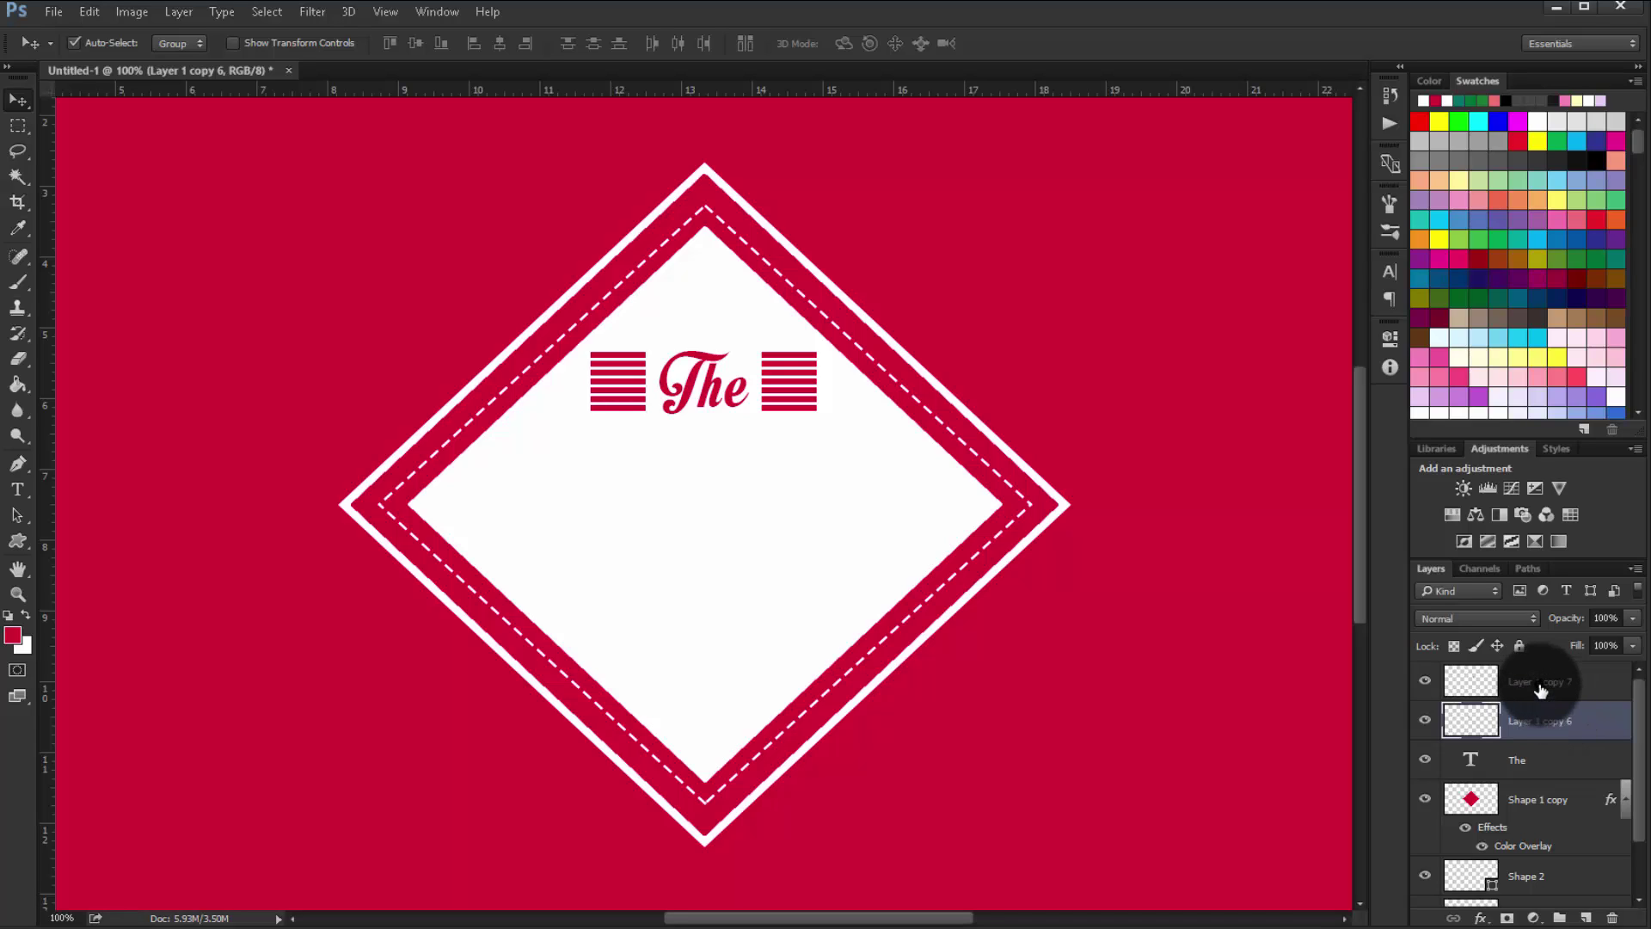
pyautogui.press('Delete')
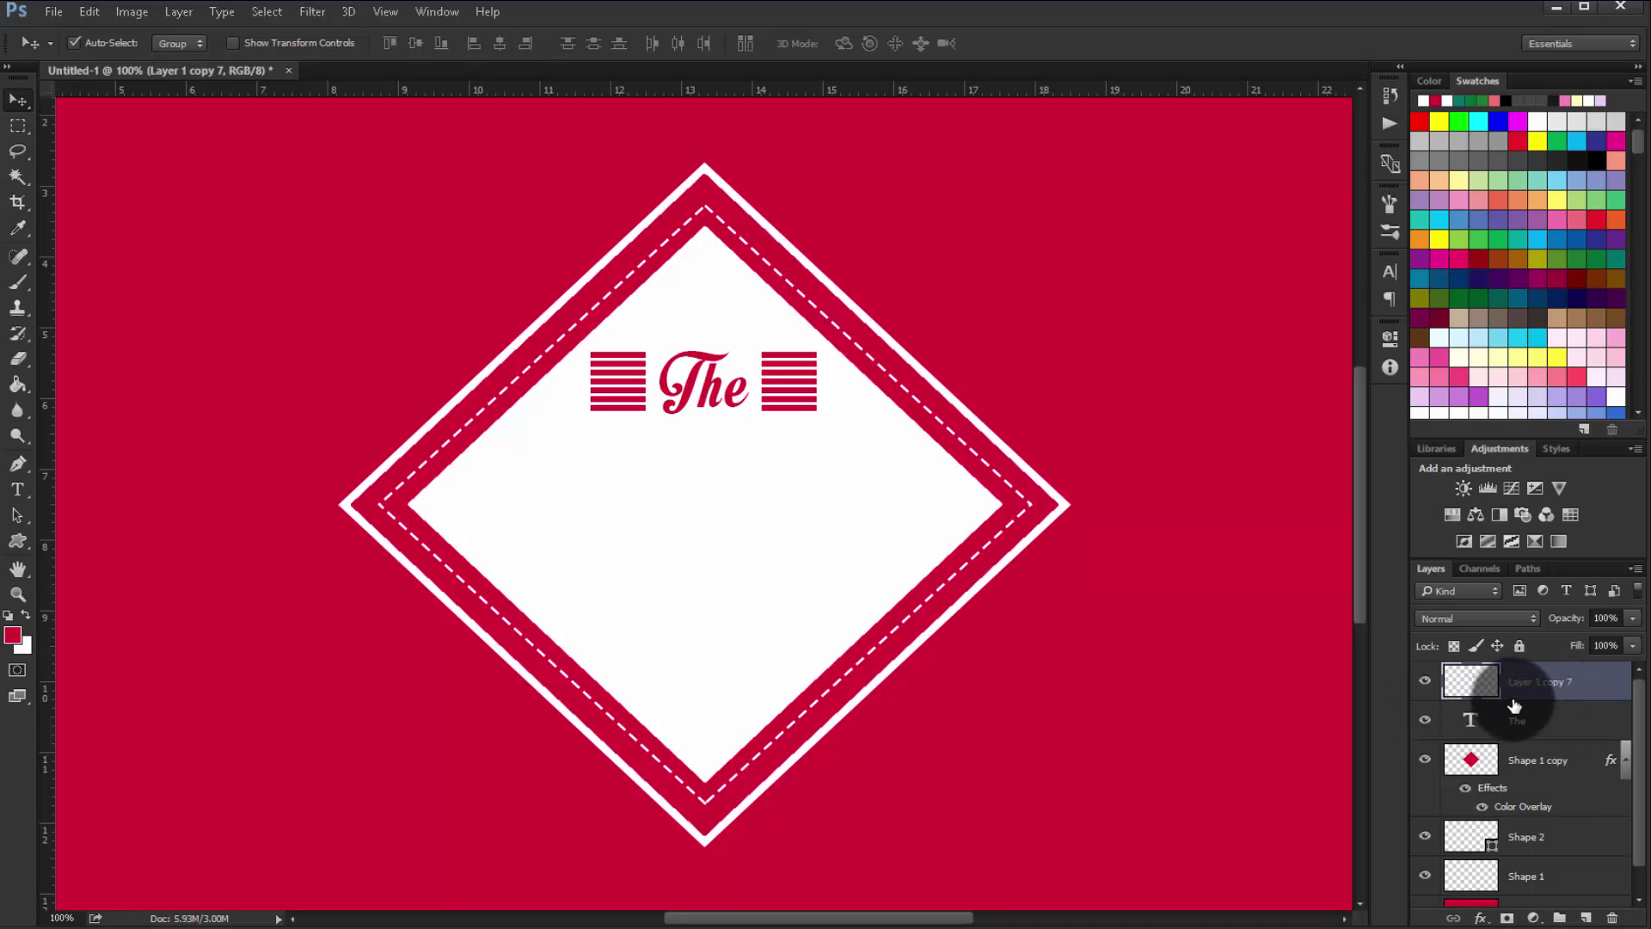
pyautogui.moveTo(1505, 677)
pyautogui.mouseDown()
pyautogui.moveTo(1488, 704)
pyautogui.moveTo(1517, 858)
pyautogui.moveTo(1519, 821)
pyautogui.mouseUp()
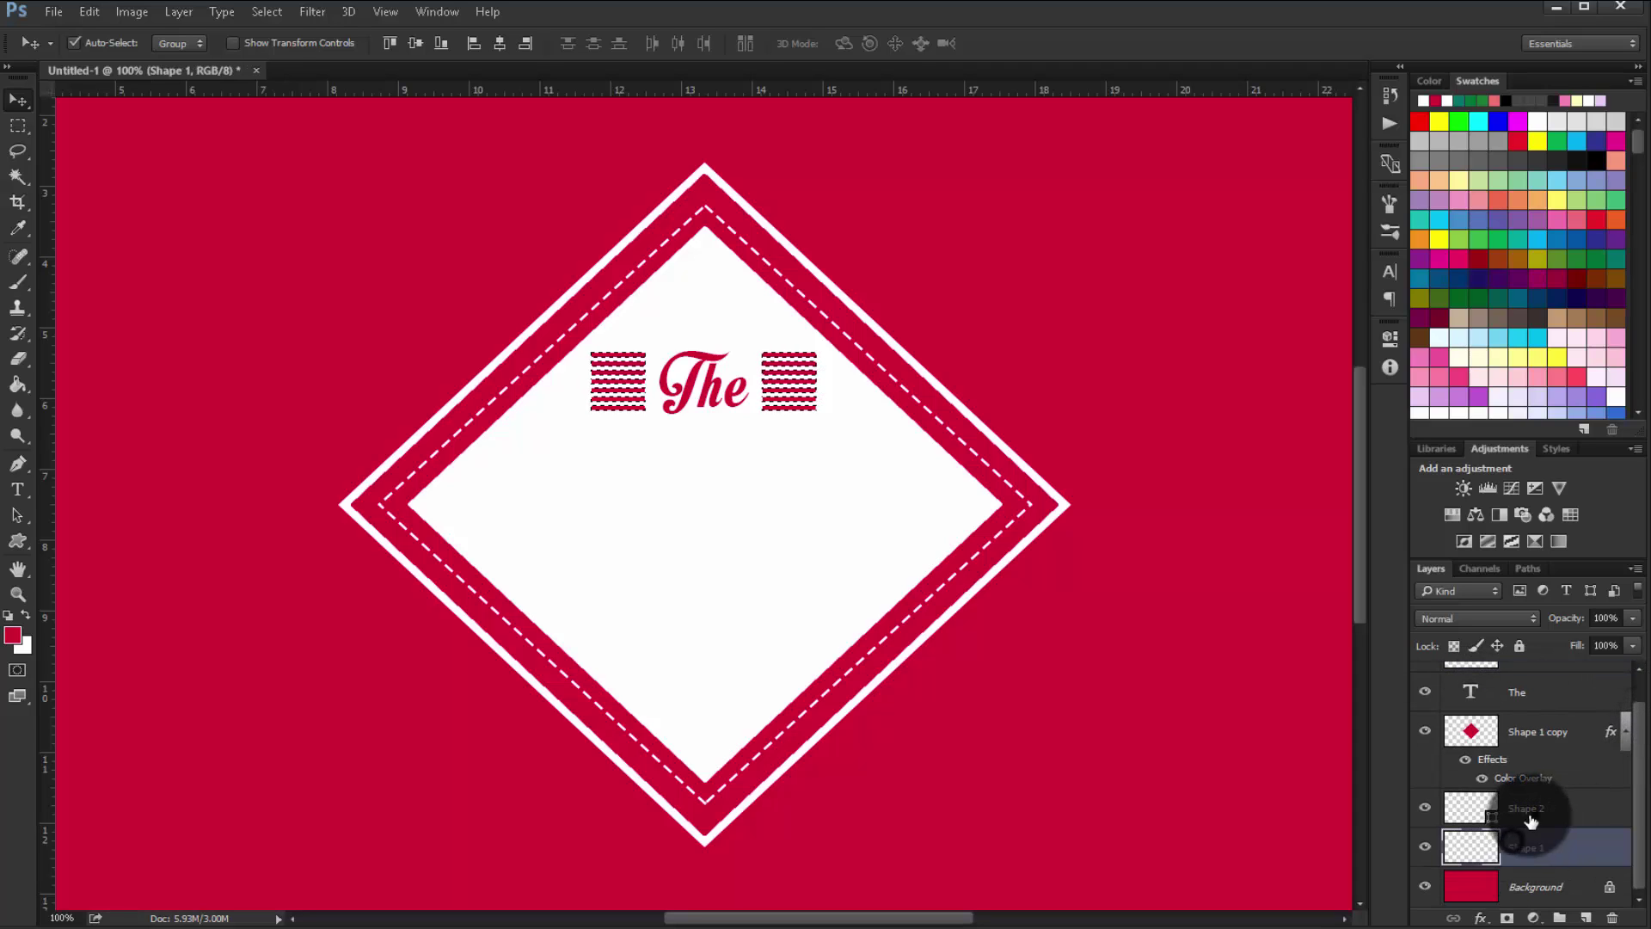
# Toggle the dashed diamond outline and white diamond fill layers off and on to check them
pyautogui.click(1426, 810)
pyautogui.click(1426, 809)
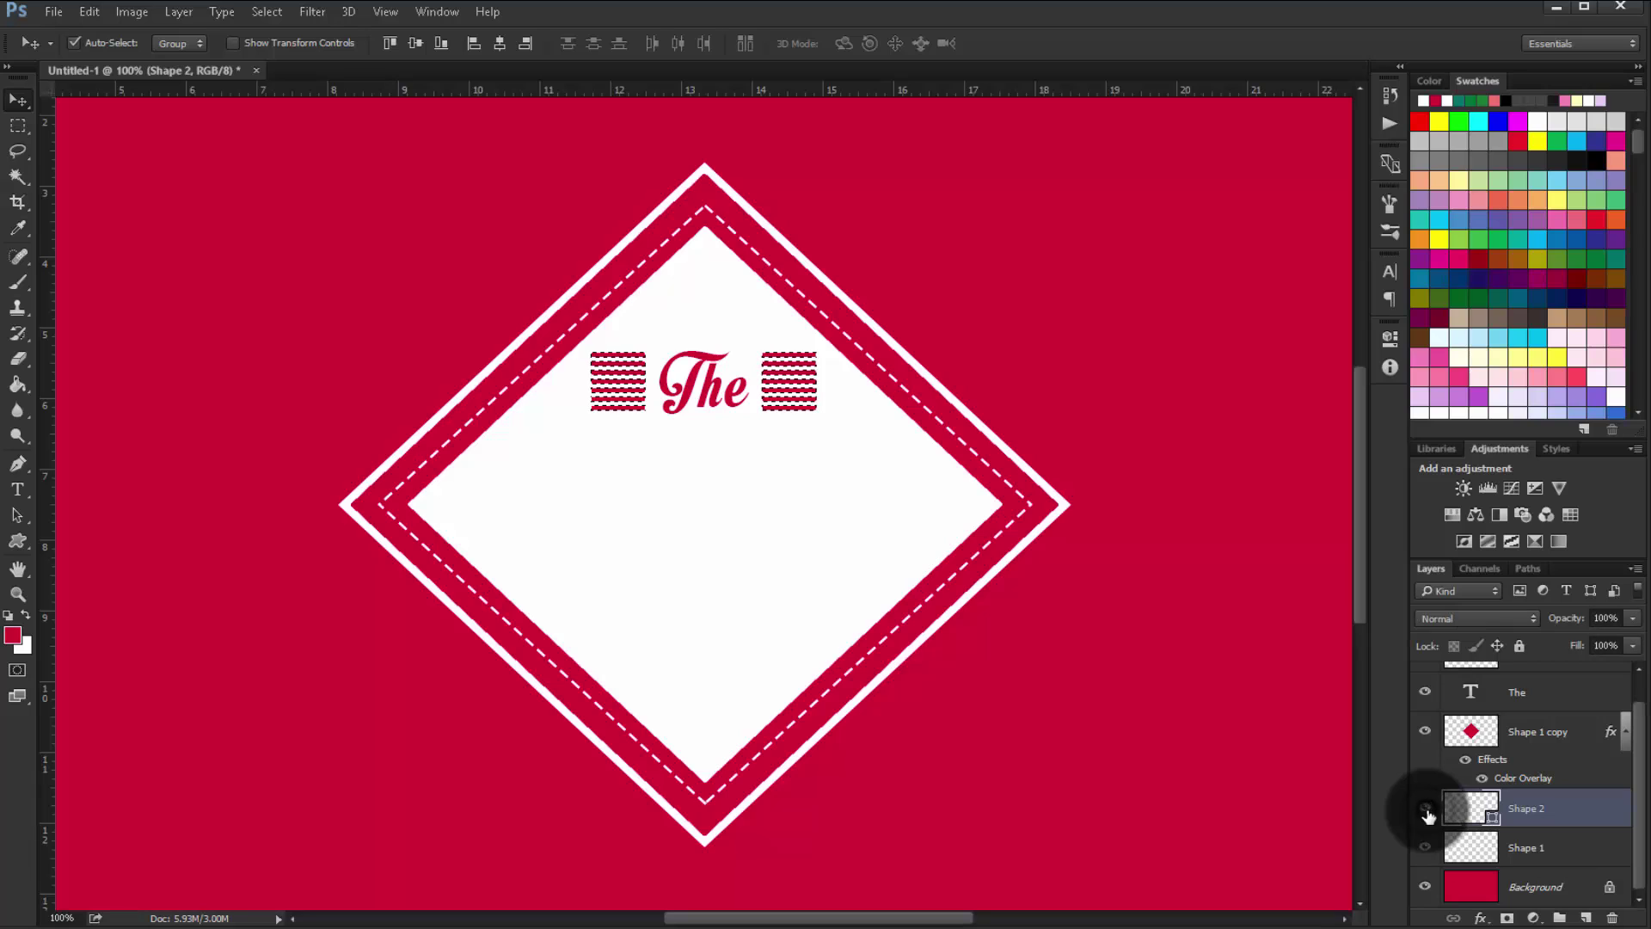
pyautogui.click(1517, 851)
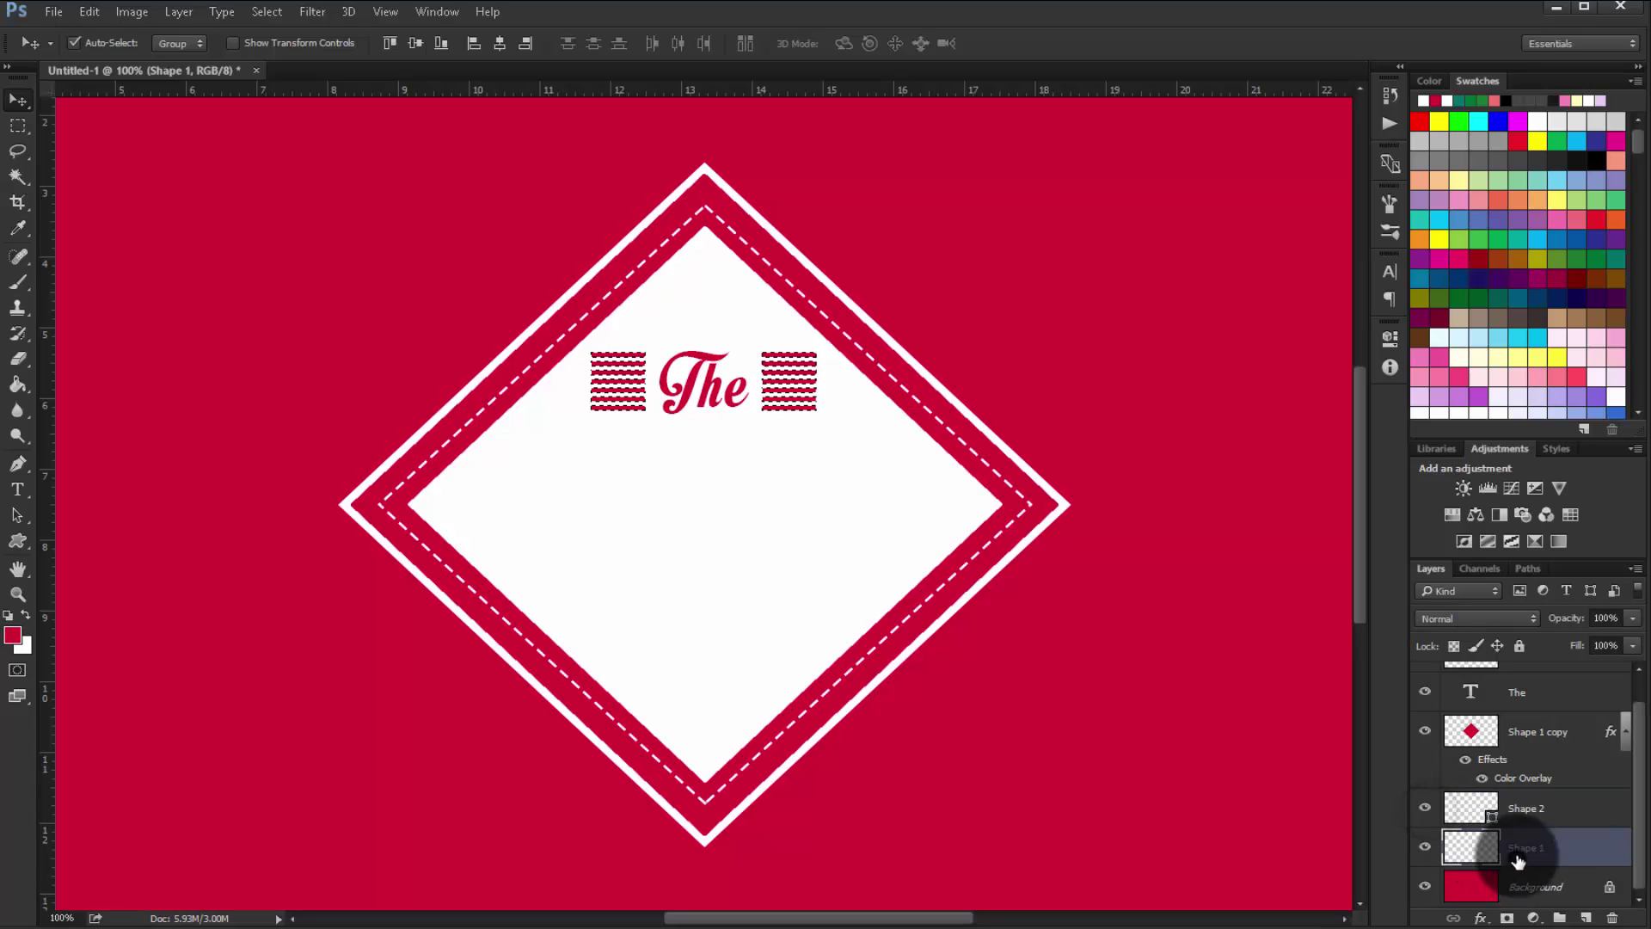
pyautogui.click(1425, 732)
pyautogui.click(1426, 732)
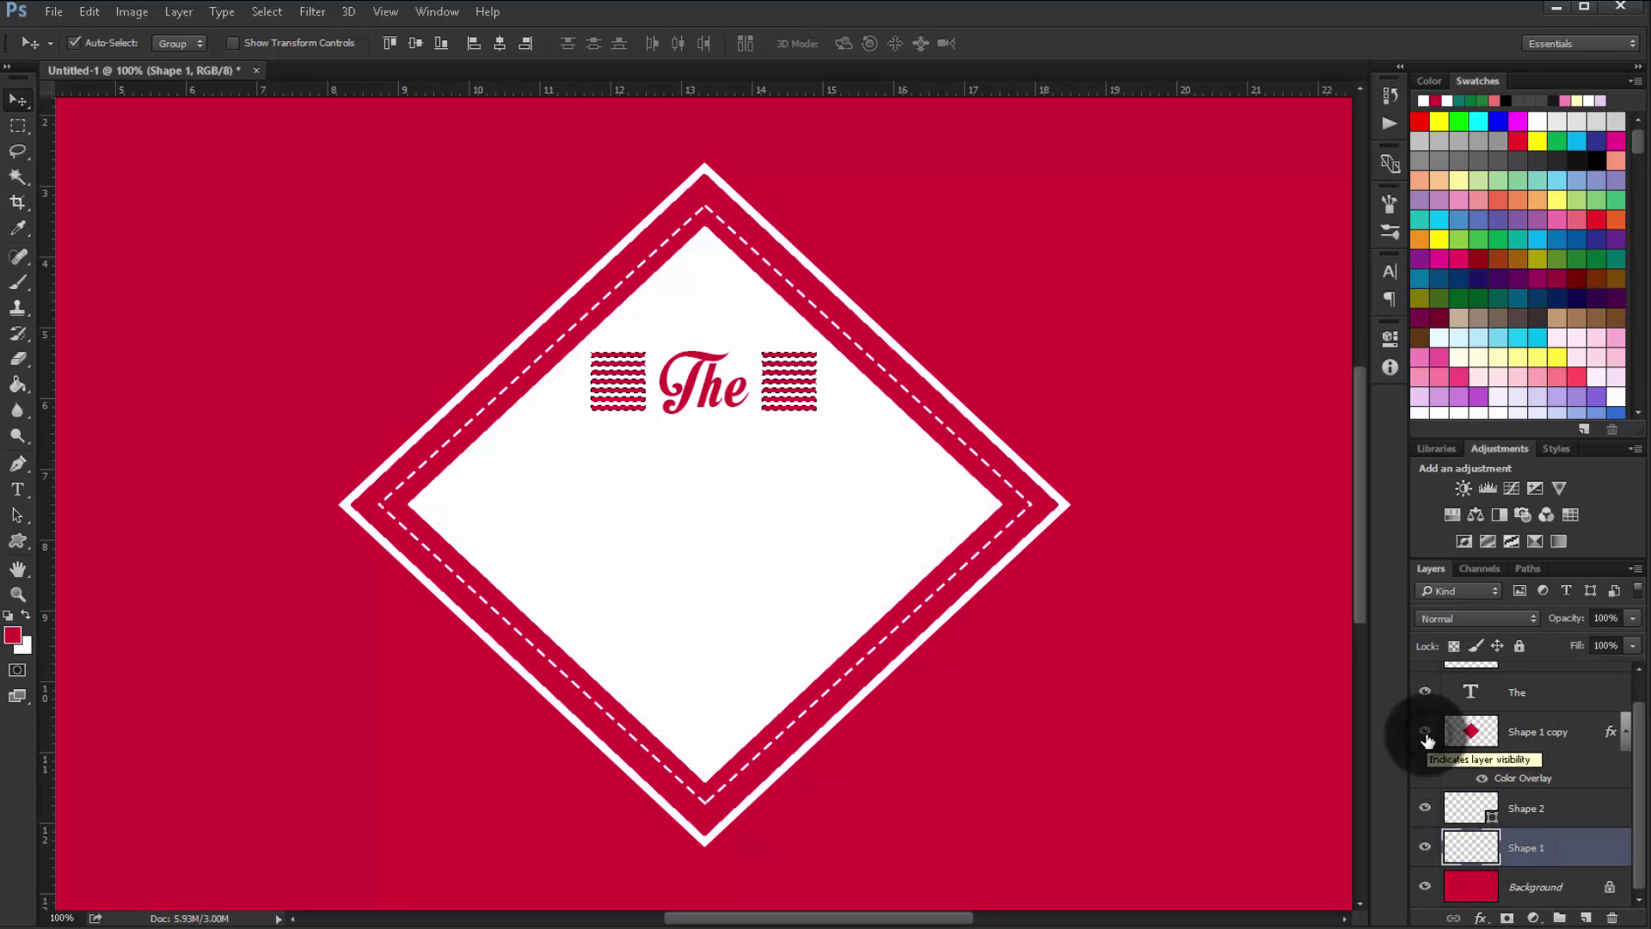
pyautogui.click(1477, 731)
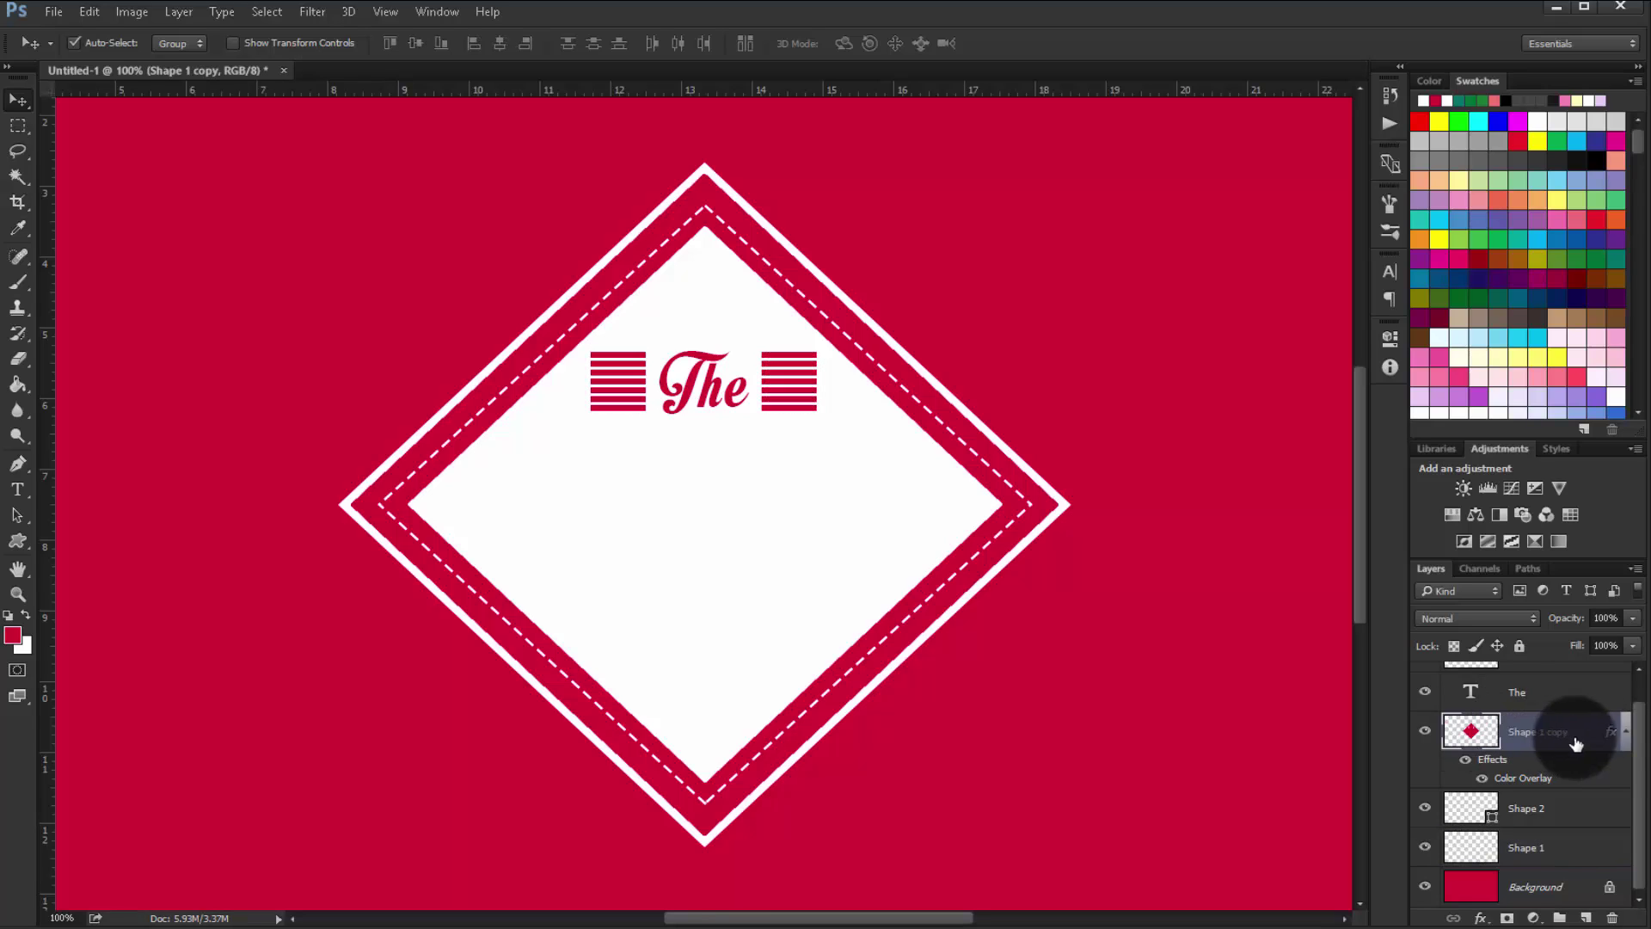
# Delete the Layer 1 copy 7 stripe layer, leaving the original 'The' text layer hidden
pyautogui.scroll(1, 1638, 731)
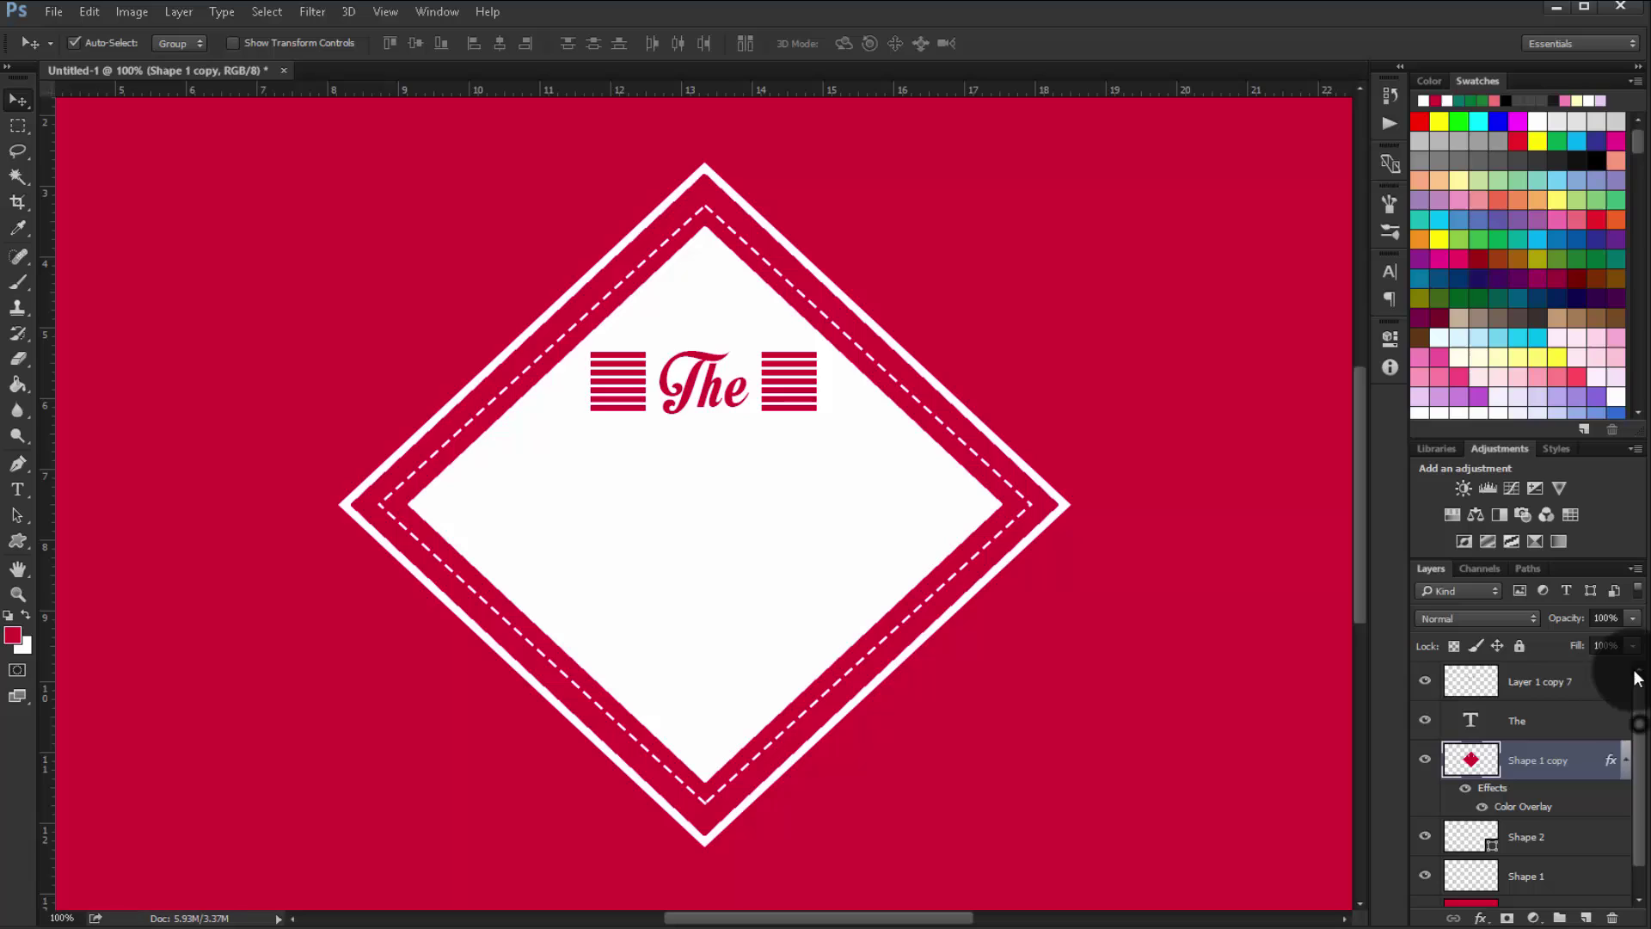
pyautogui.click(1518, 681)
pyautogui.press('Delete')
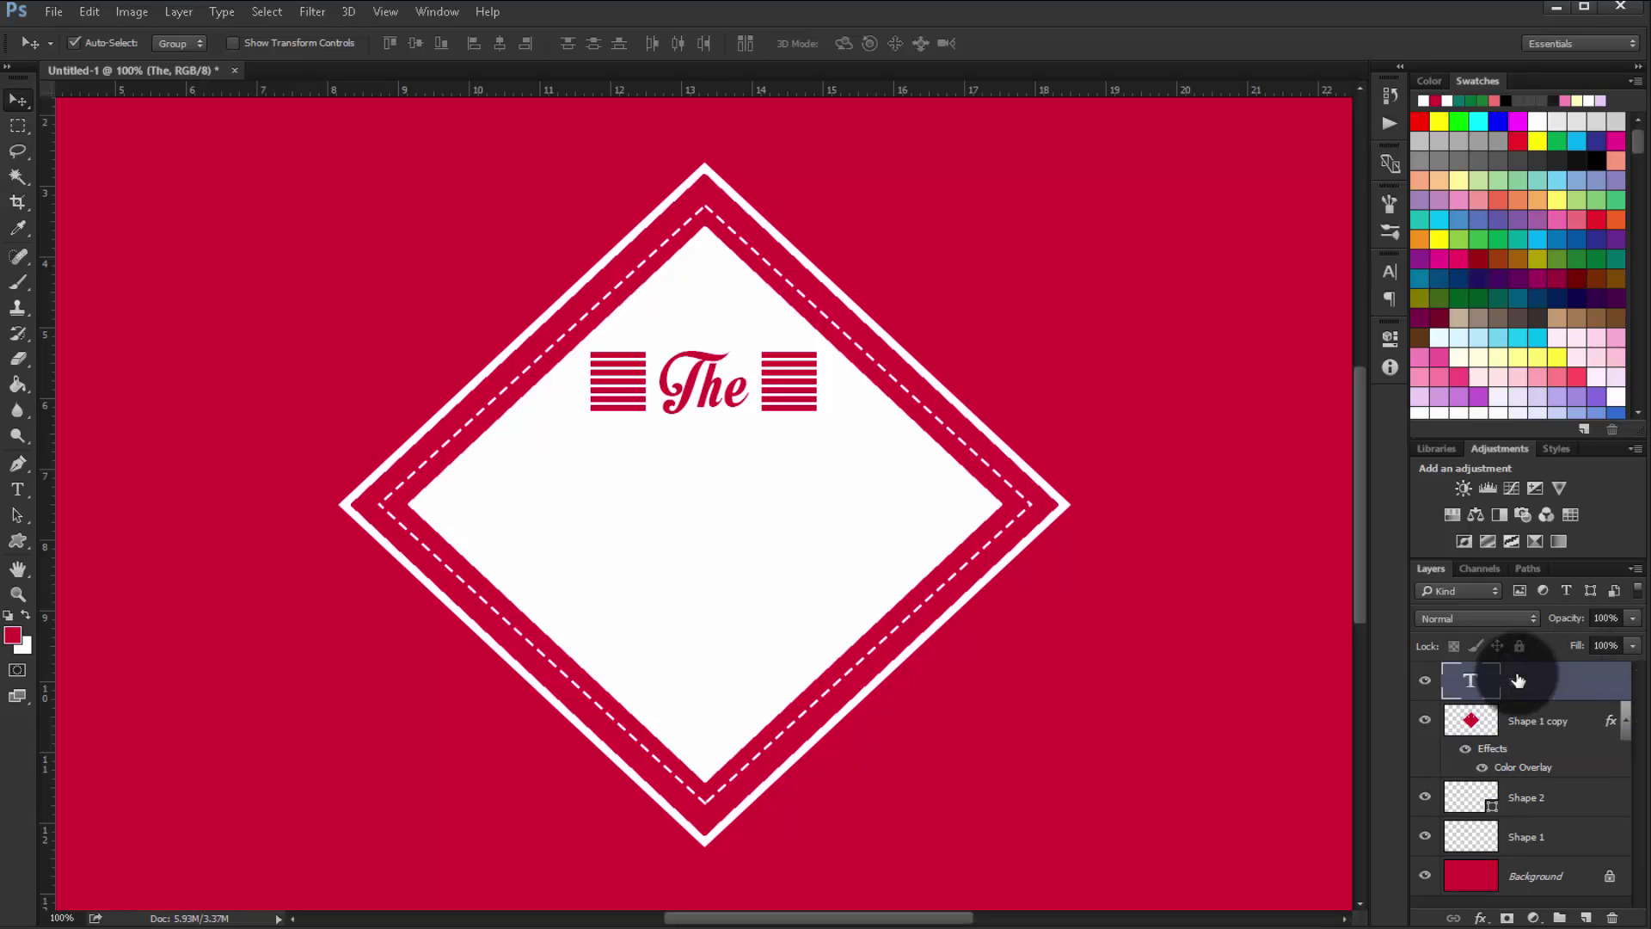
pyautogui.moveTo(1503, 685); pyautogui.dragTo(1465, 692)
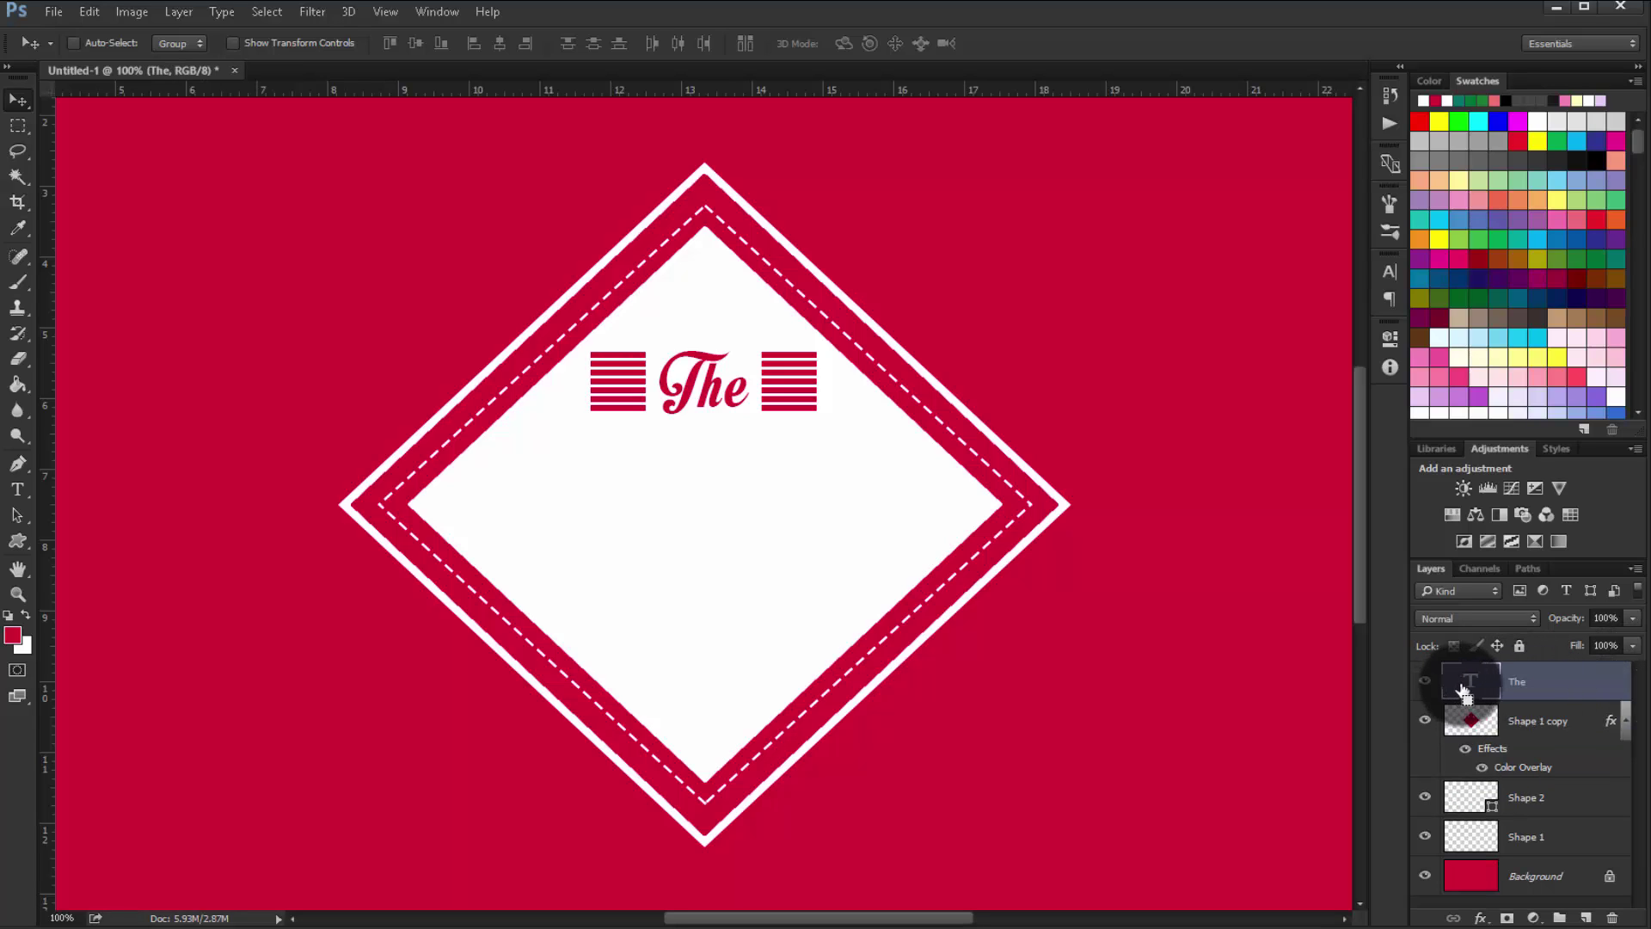
pyautogui.click(1516, 732)
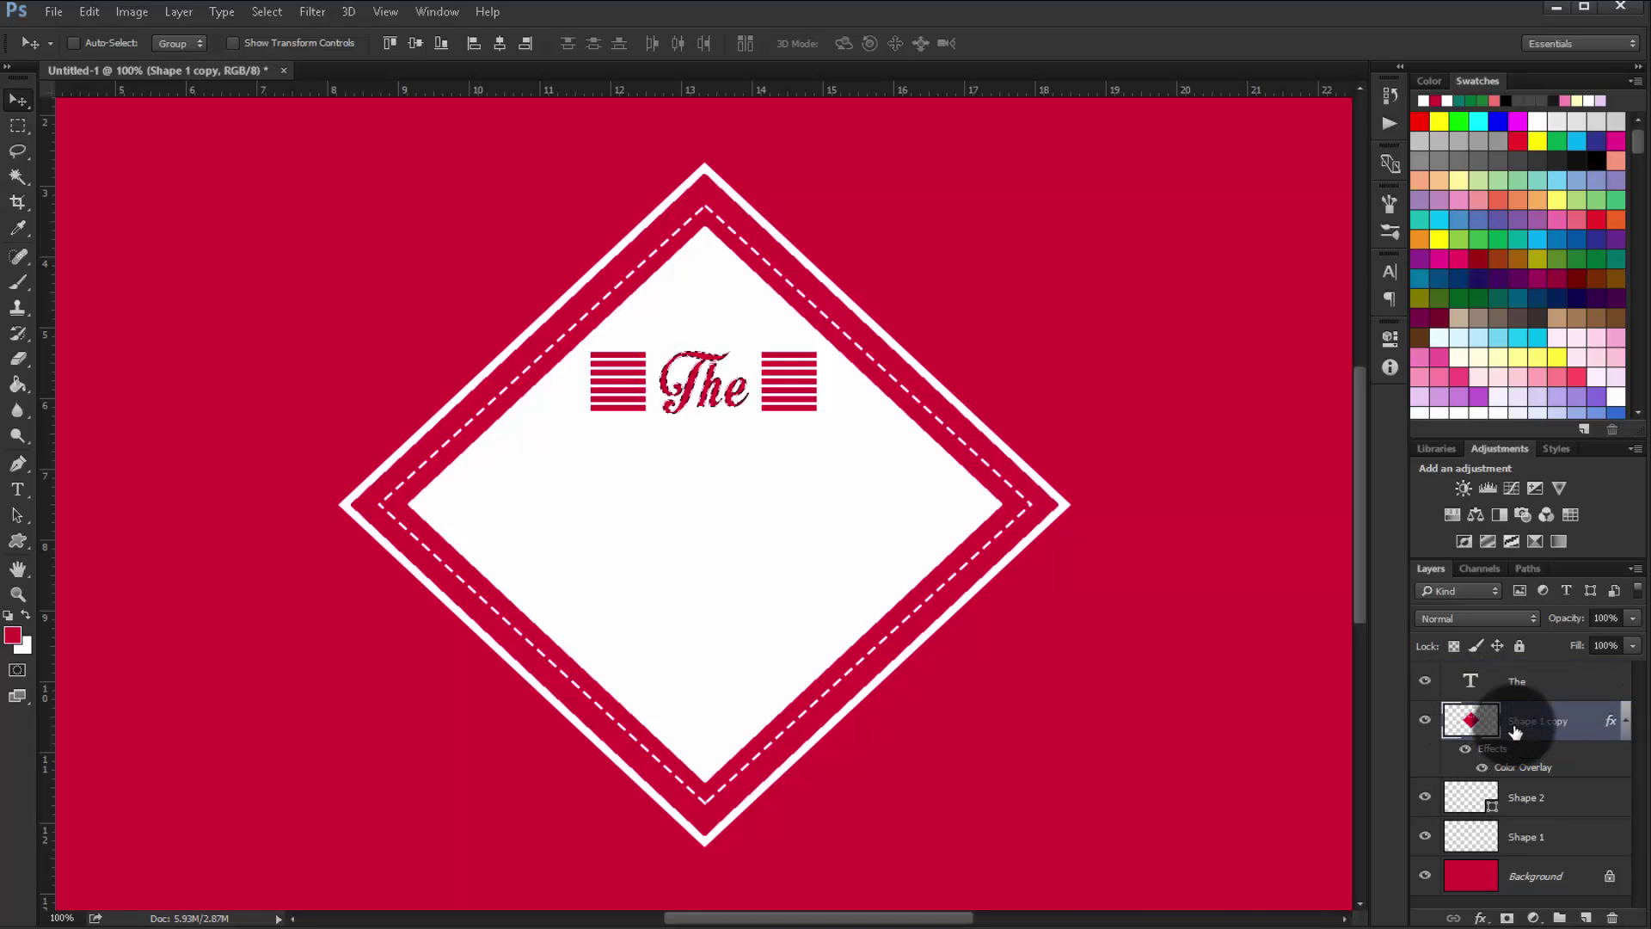
pyautogui.moveTo(1415, 679)
pyautogui.mouseDown()
pyautogui.moveTo(1264, 684)
pyautogui.moveTo(730, 564)
pyautogui.mouseUp()
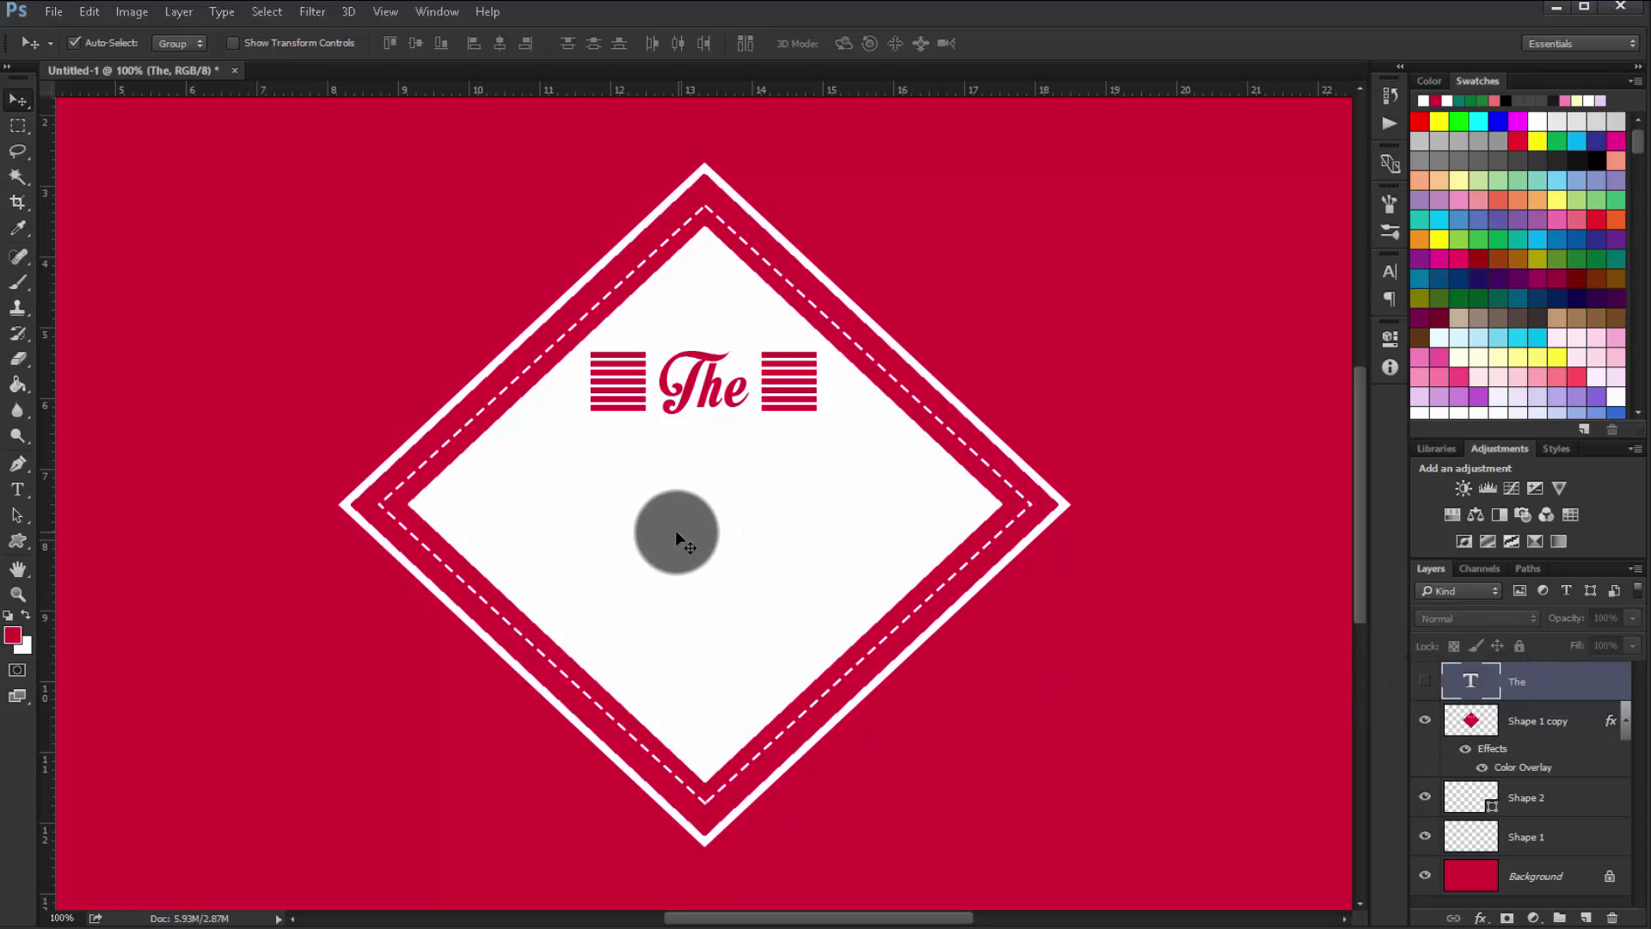
pyautogui.click(460, 834)
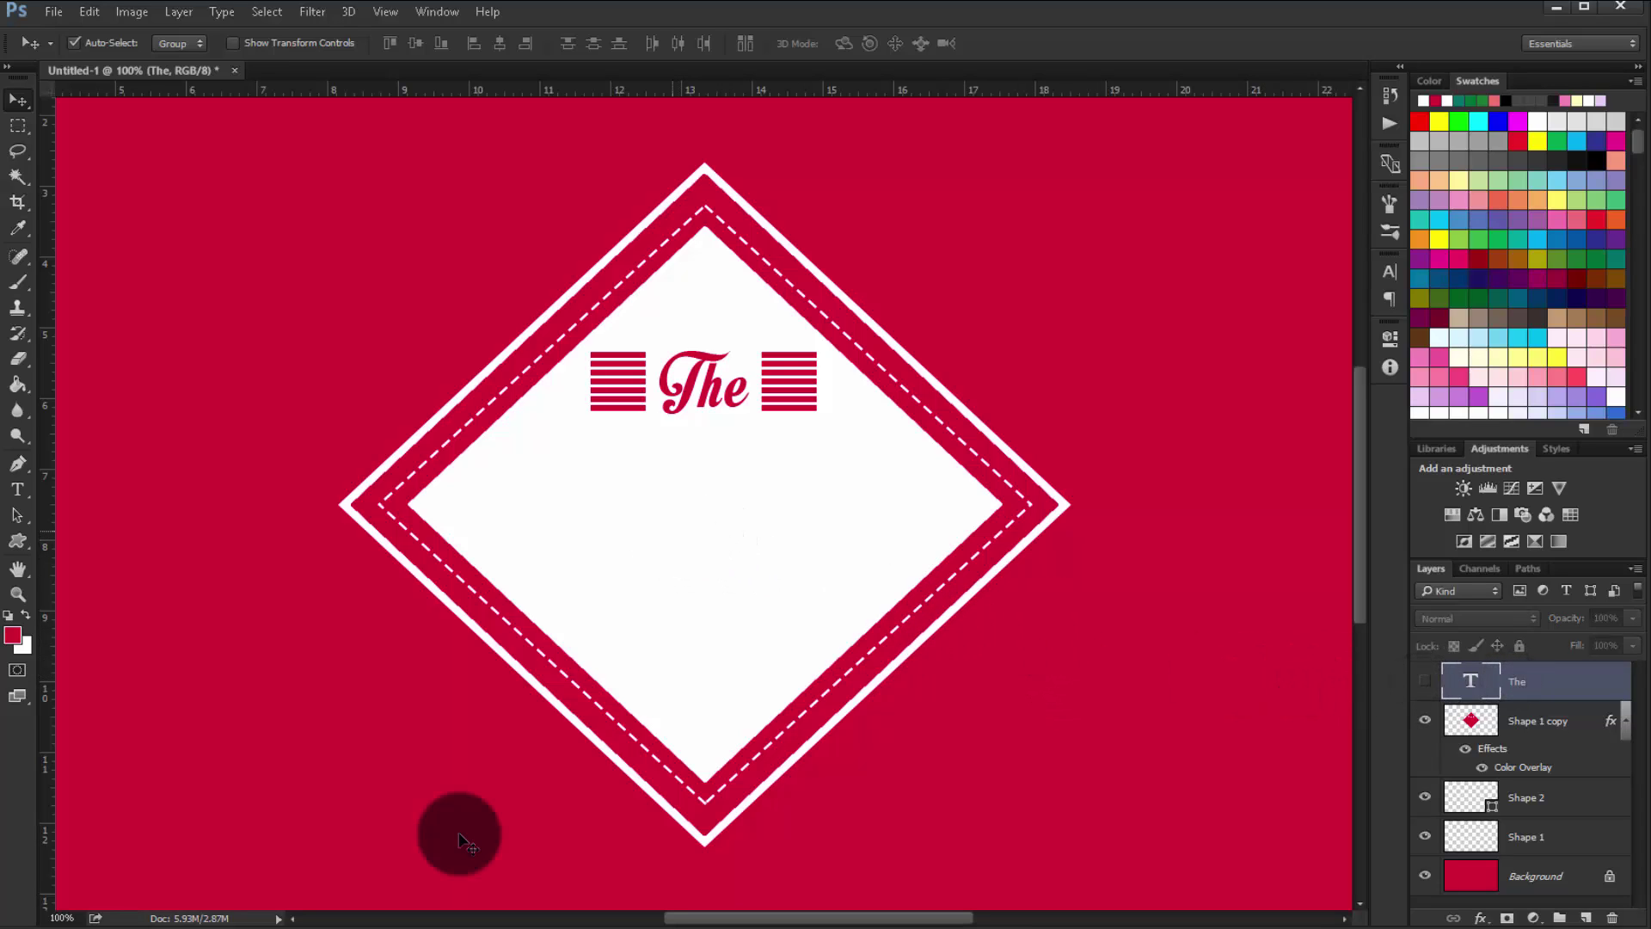
pyautogui.click(147, 479)
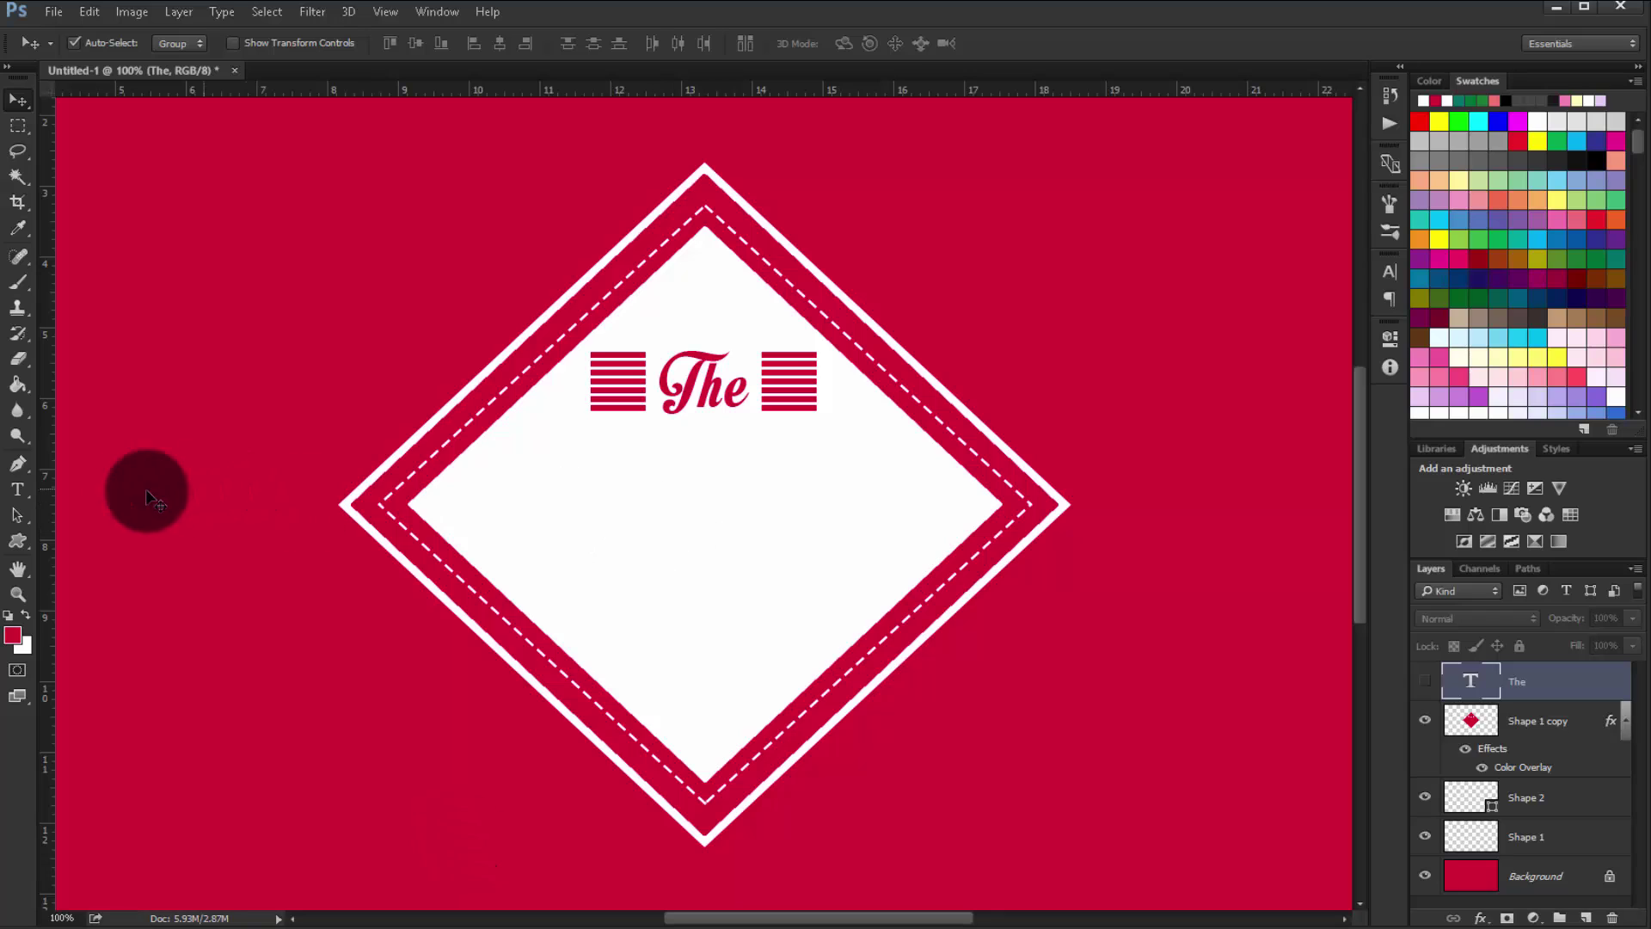
# Type HOTEL inside the diamond, set it in Halis GR Bold, and commit it
pyautogui.click(18, 489)
pyautogui.click(547, 566)
pyautogui.write('HOTE')
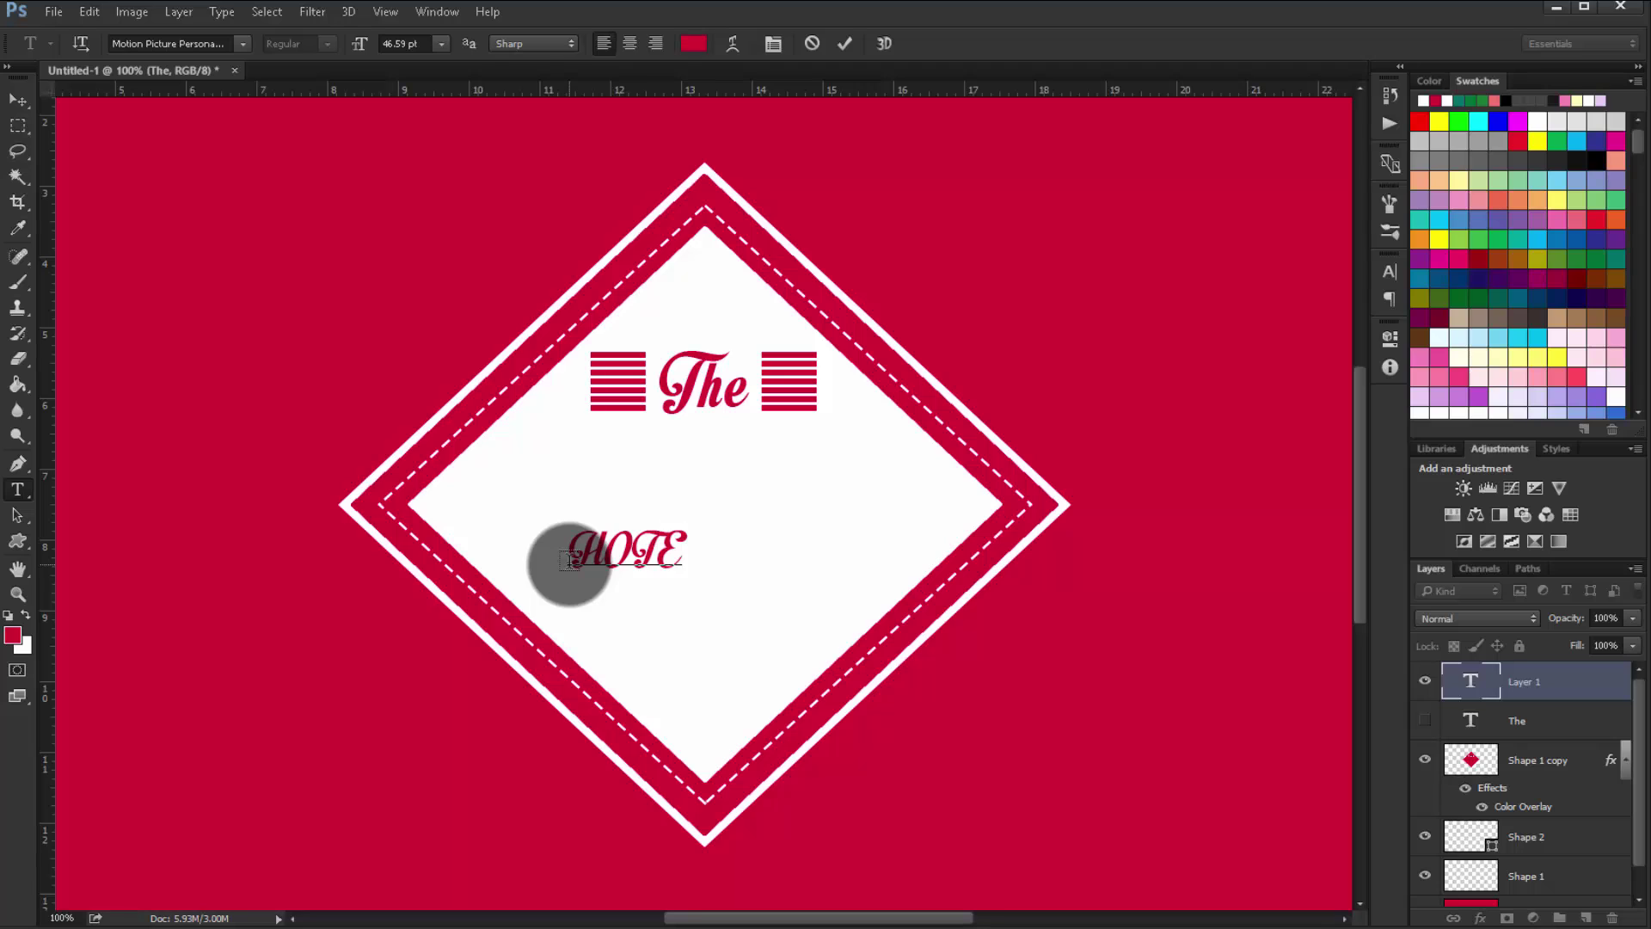
pyautogui.write('L')
pyautogui.moveTo(735, 555); pyautogui.dragTo(688, 563)
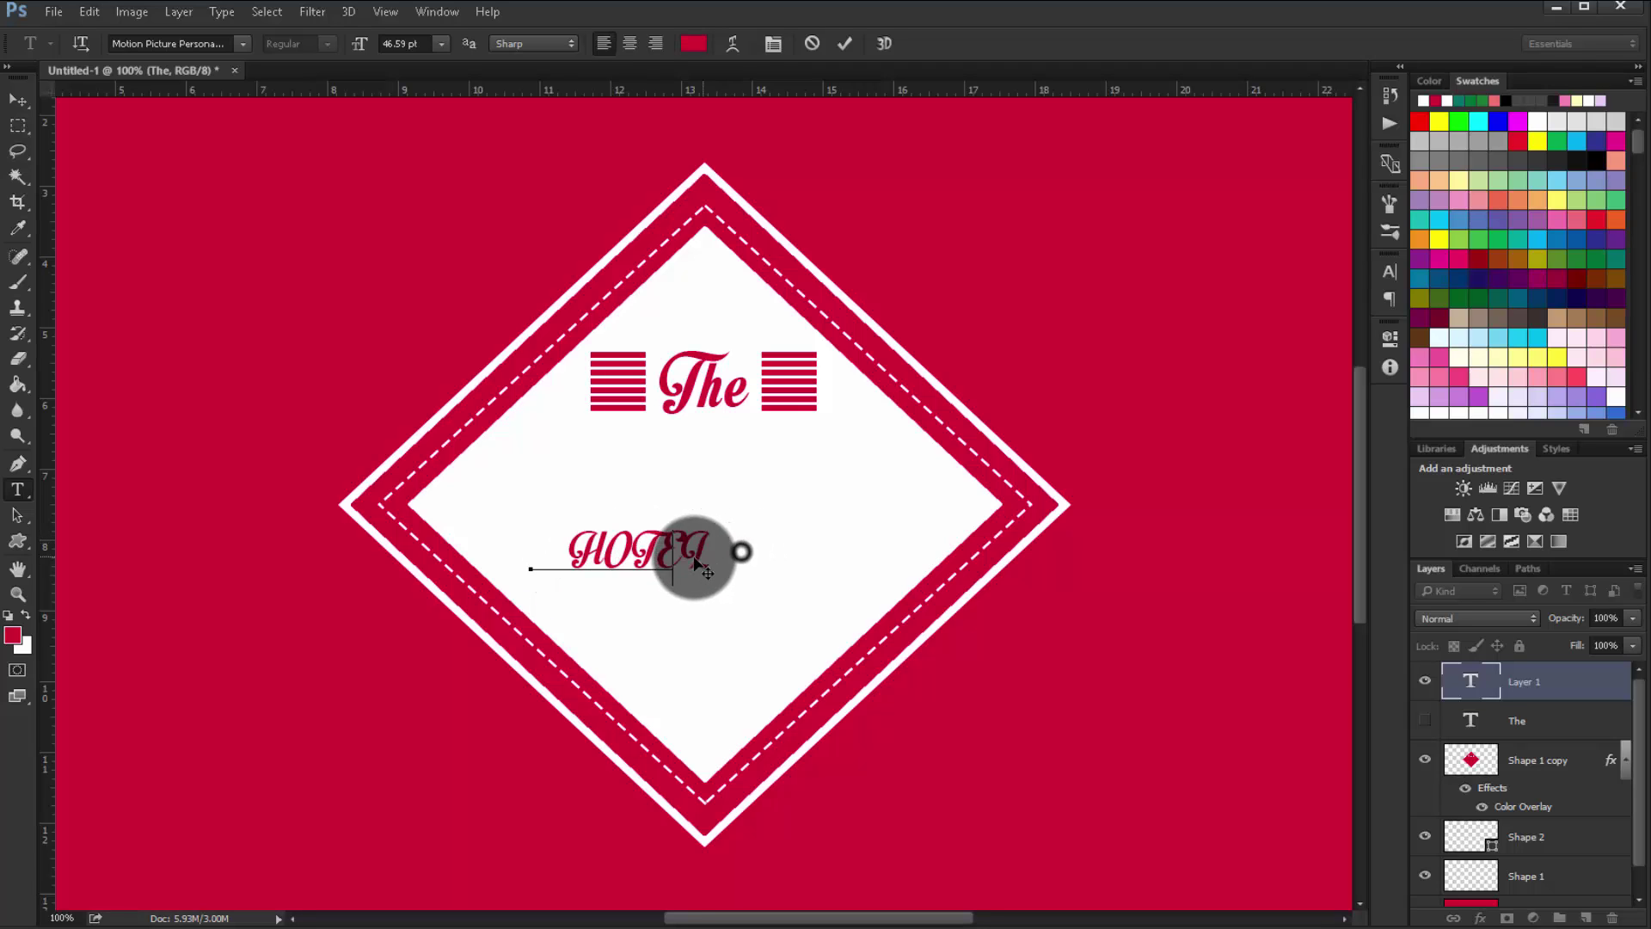
pyautogui.doubleClick(545, 555)
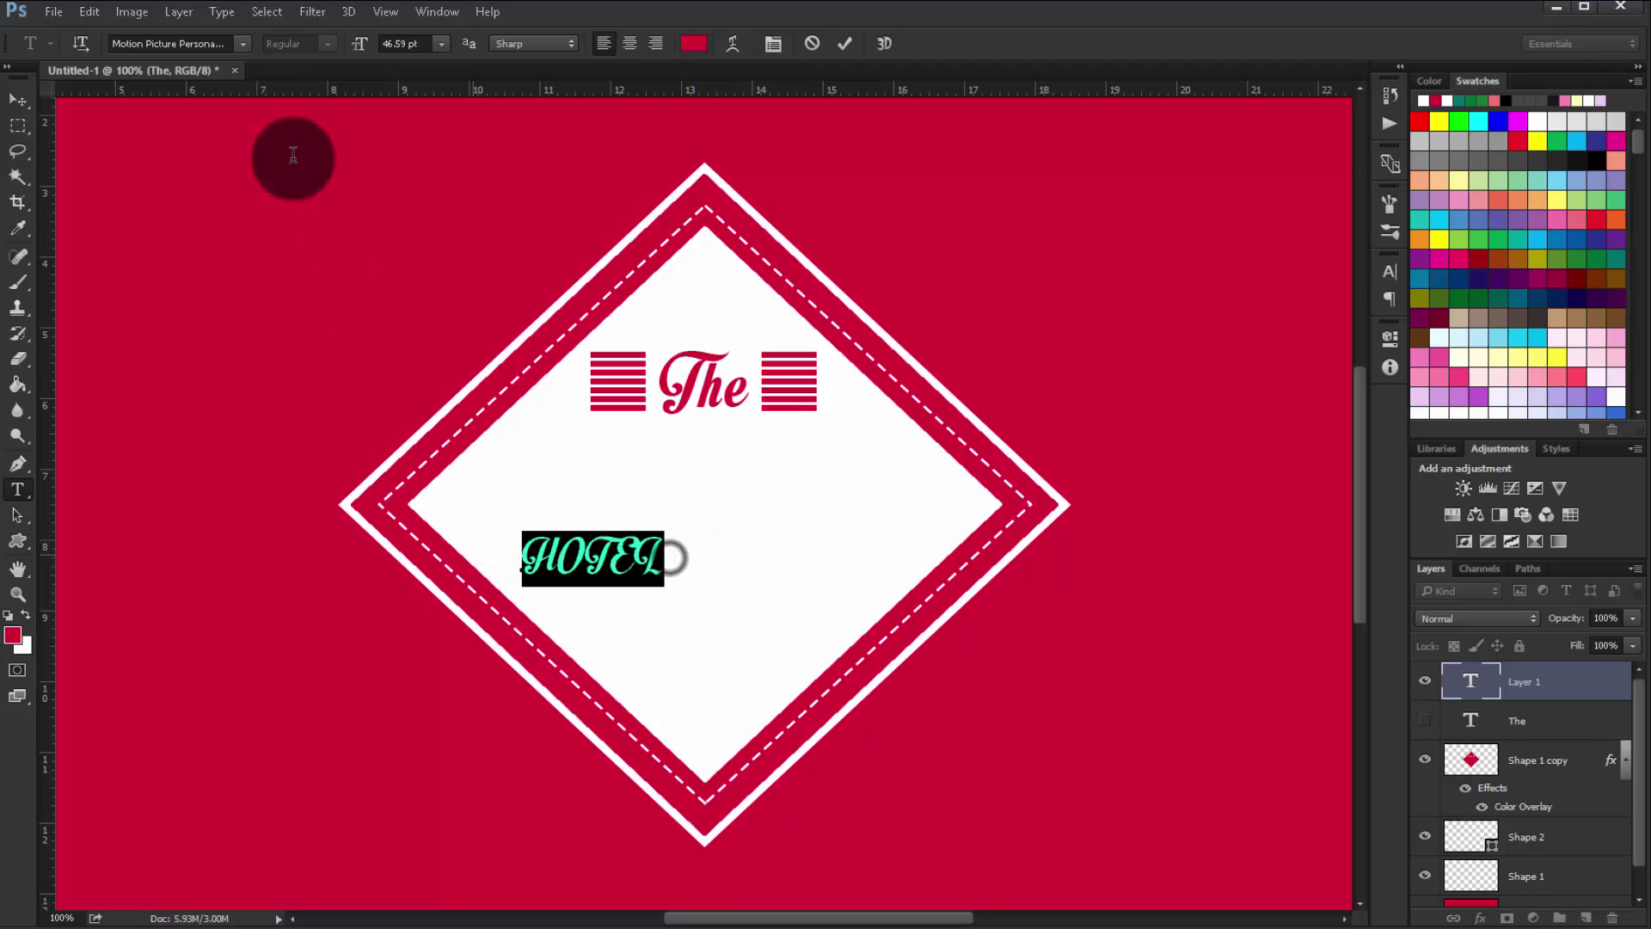
pyautogui.click(249, 43)
pyautogui.moveTo(487, 297); pyautogui.dragTo(482, 119)
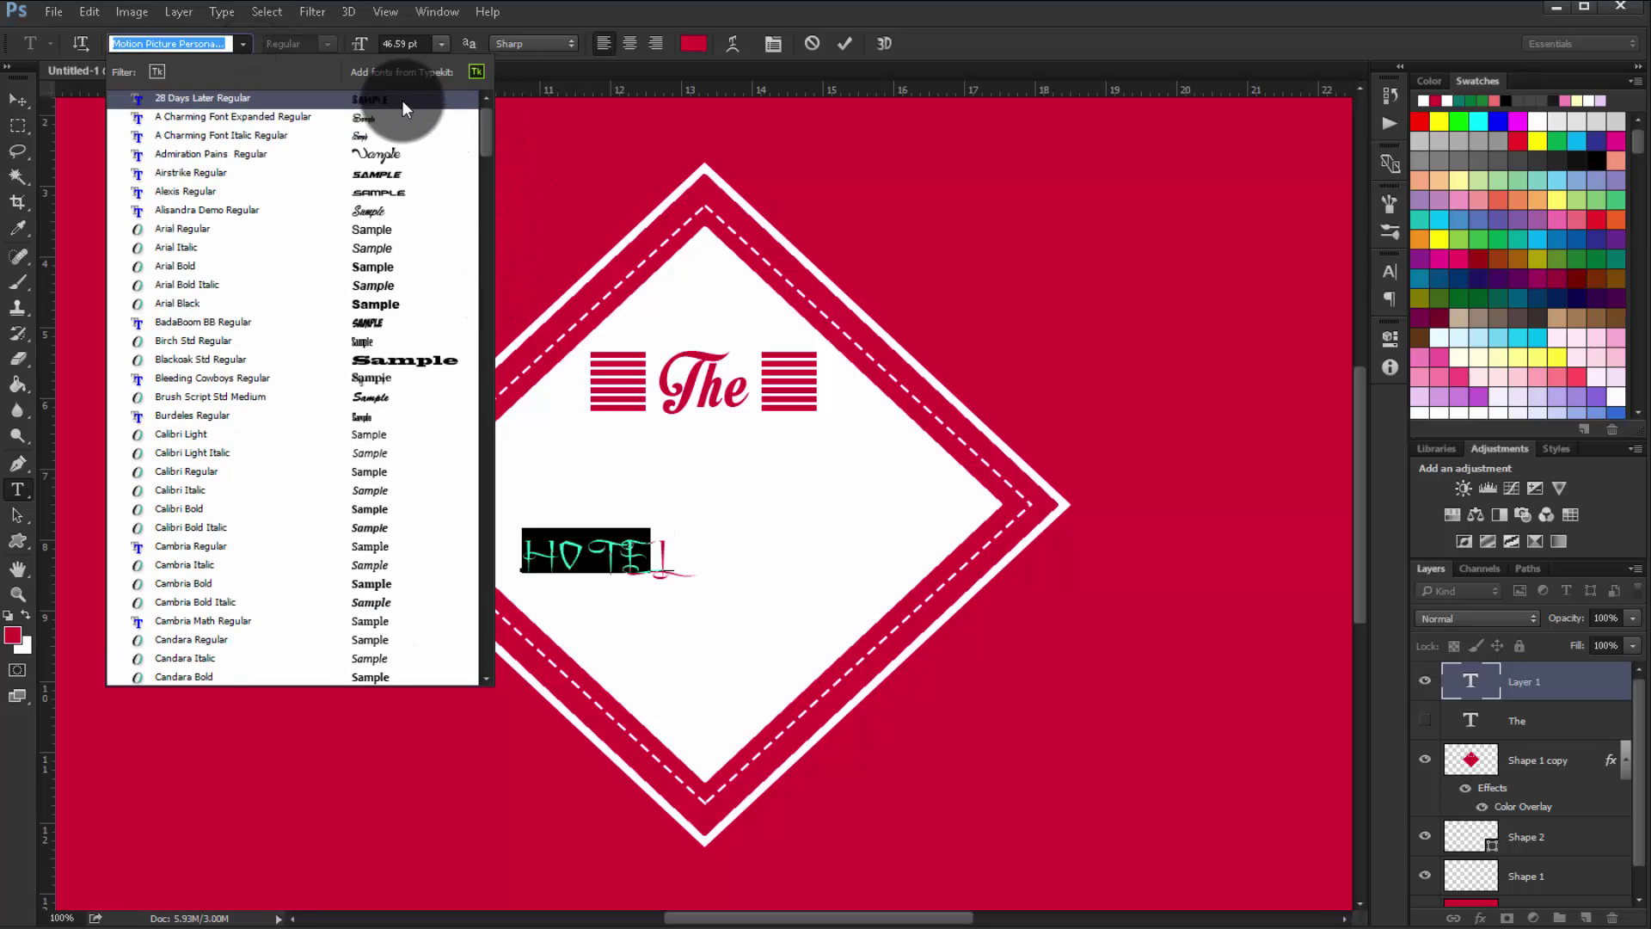
pyautogui.moveTo(488, 111); pyautogui.dragTo(503, 239)
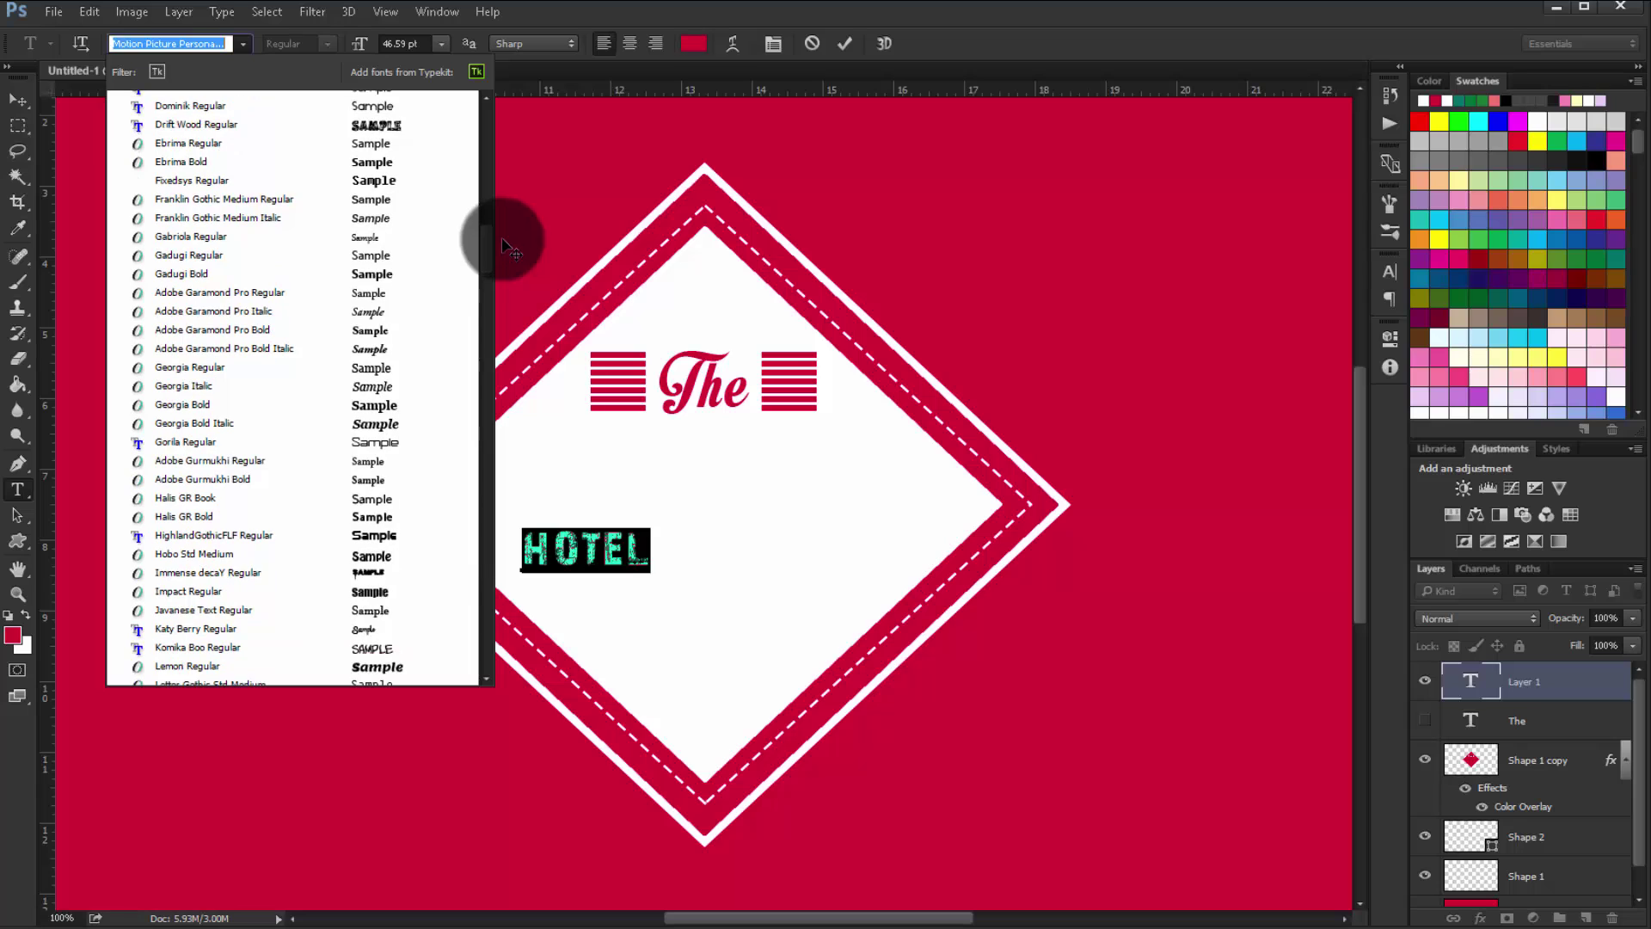
pyautogui.click(363, 516)
pyautogui.click(19, 100)
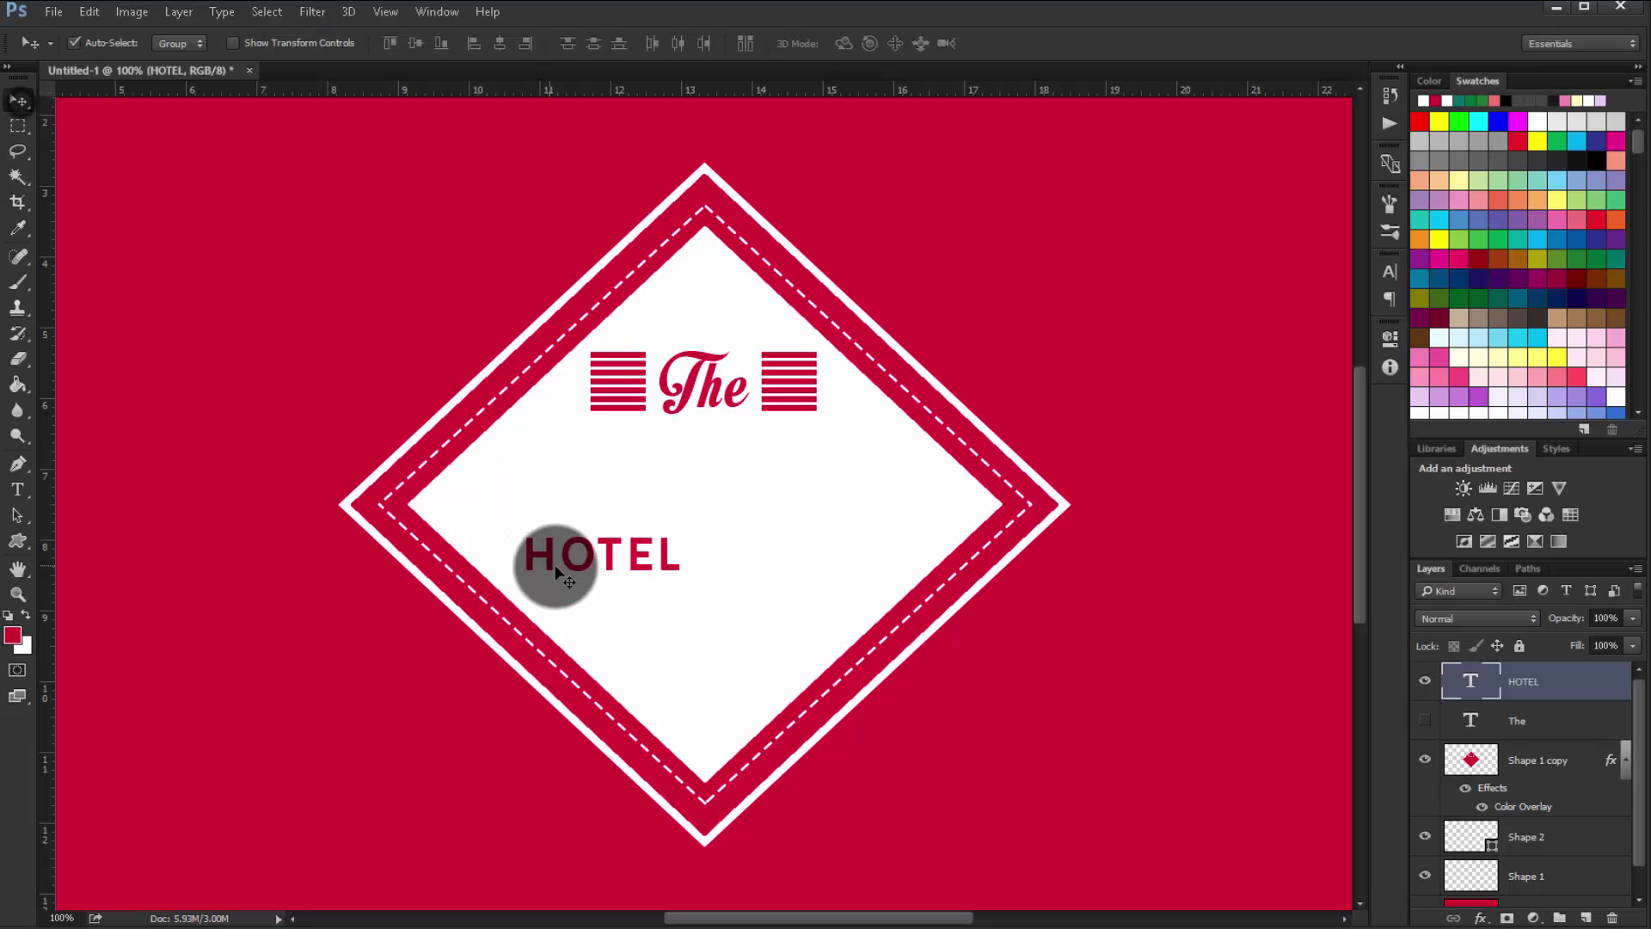
# Move HOTEL just beneath 'The' and scale it to 152.58%
pyautogui.moveTo(589, 559)
pyautogui.mouseDown()
pyautogui.moveTo(726, 460)
pyautogui.moveTo(692, 490)
pyautogui.moveTo(827, 445)
pyautogui.mouseUp()
pyautogui.click(311, 45)
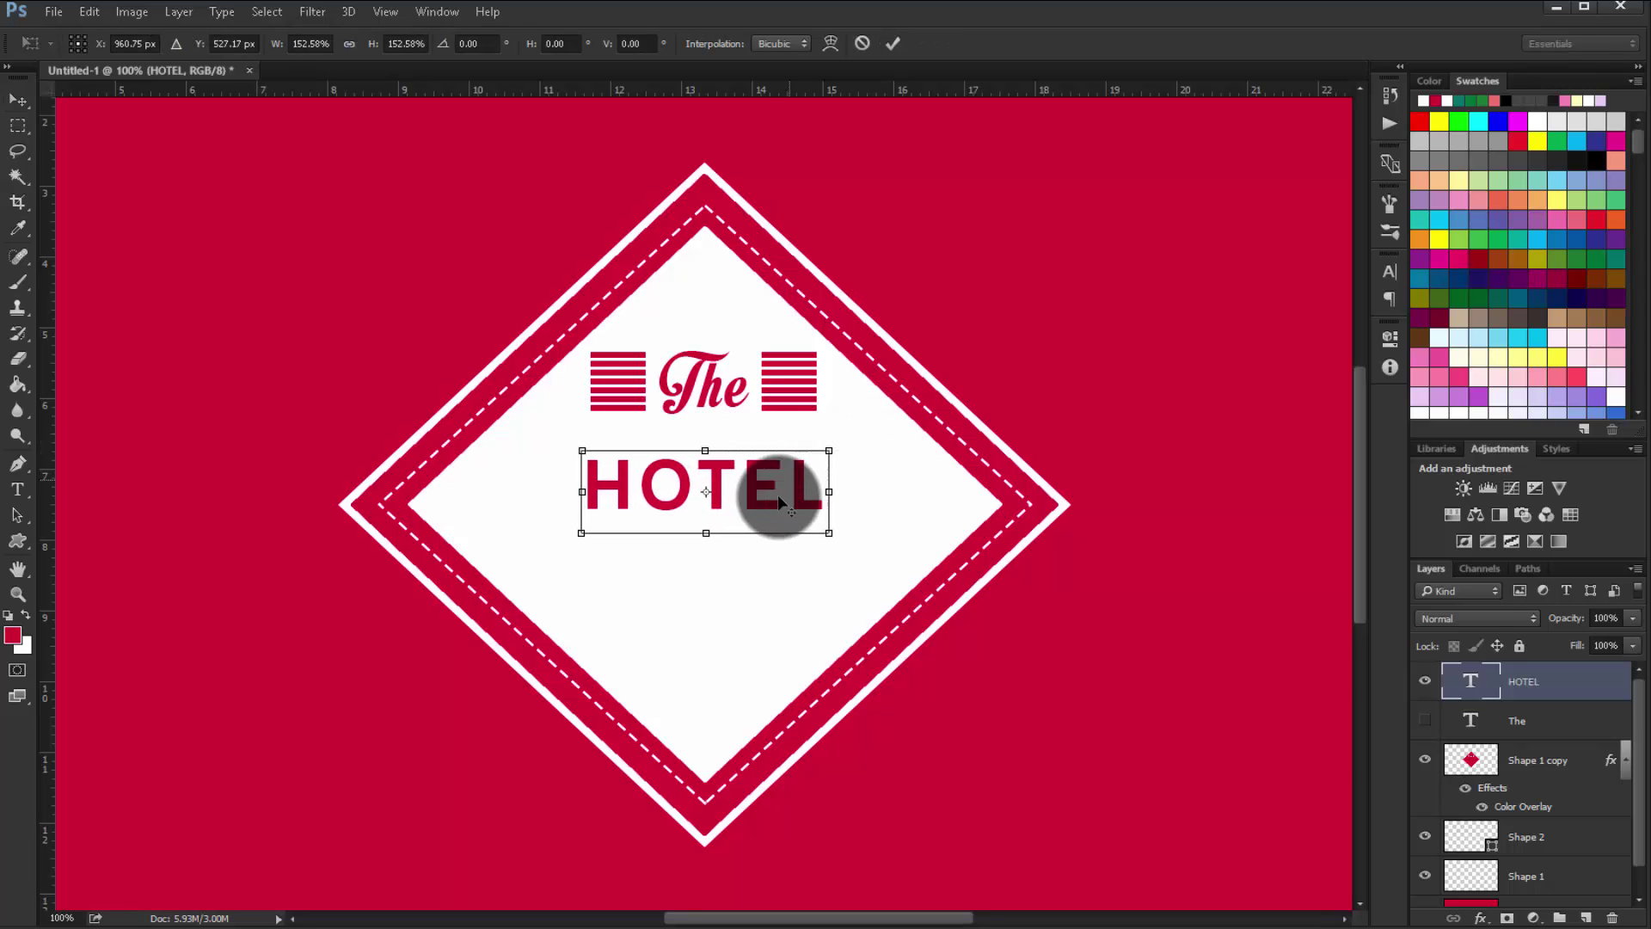
pyautogui.moveTo(777, 493); pyautogui.dragTo(770, 466)
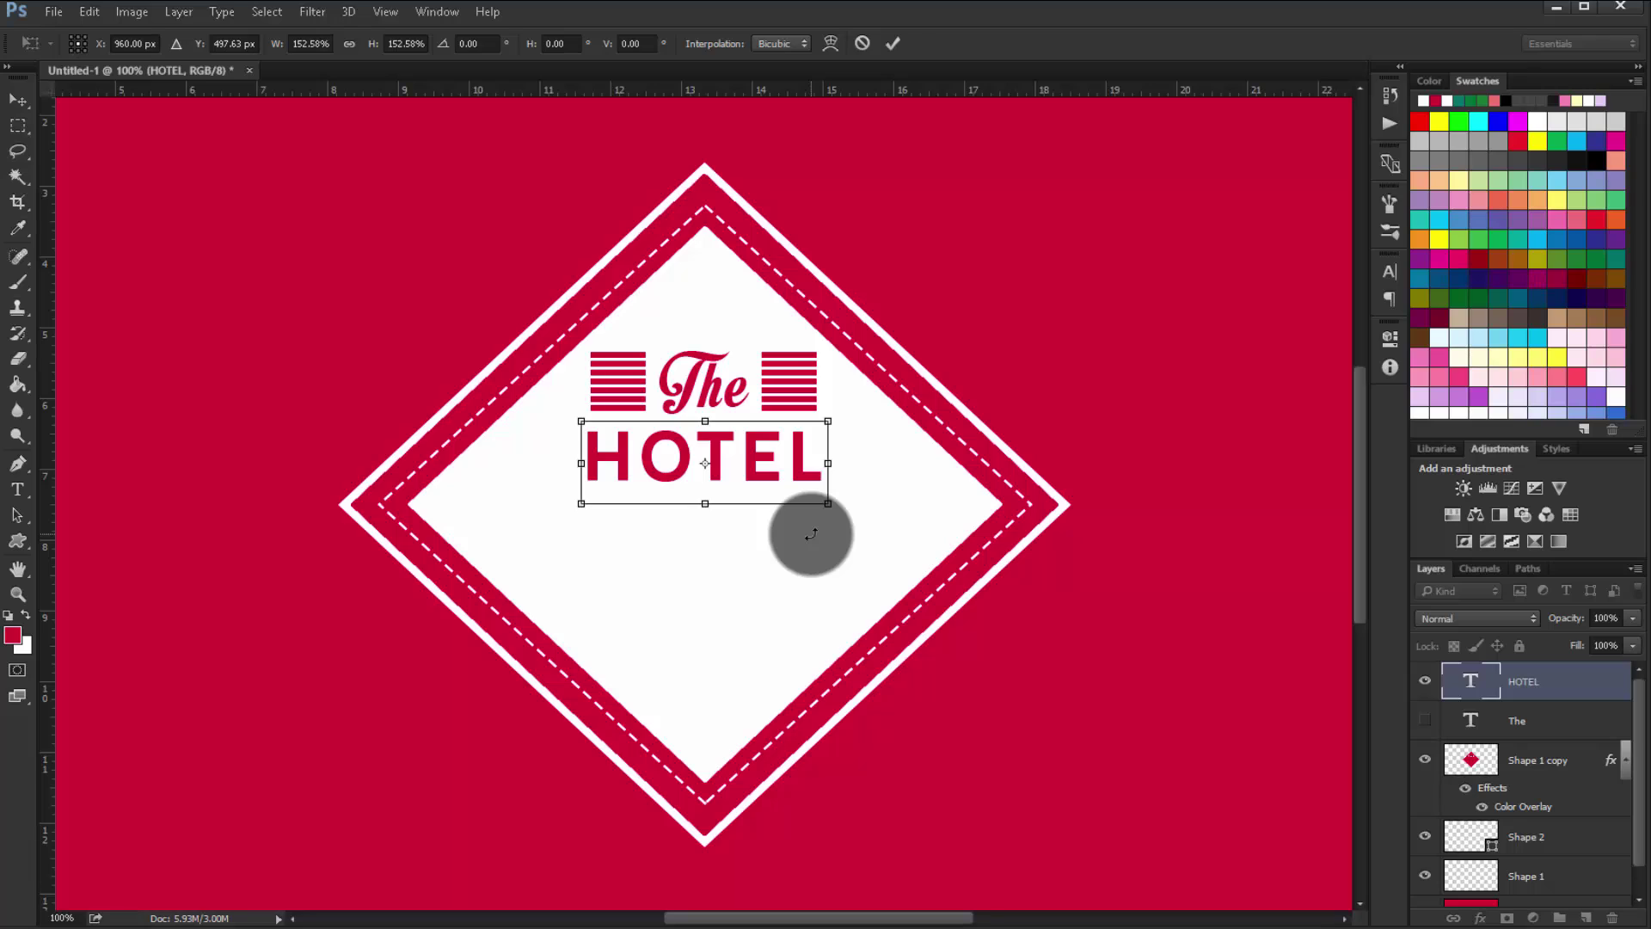
pyautogui.press('Return')
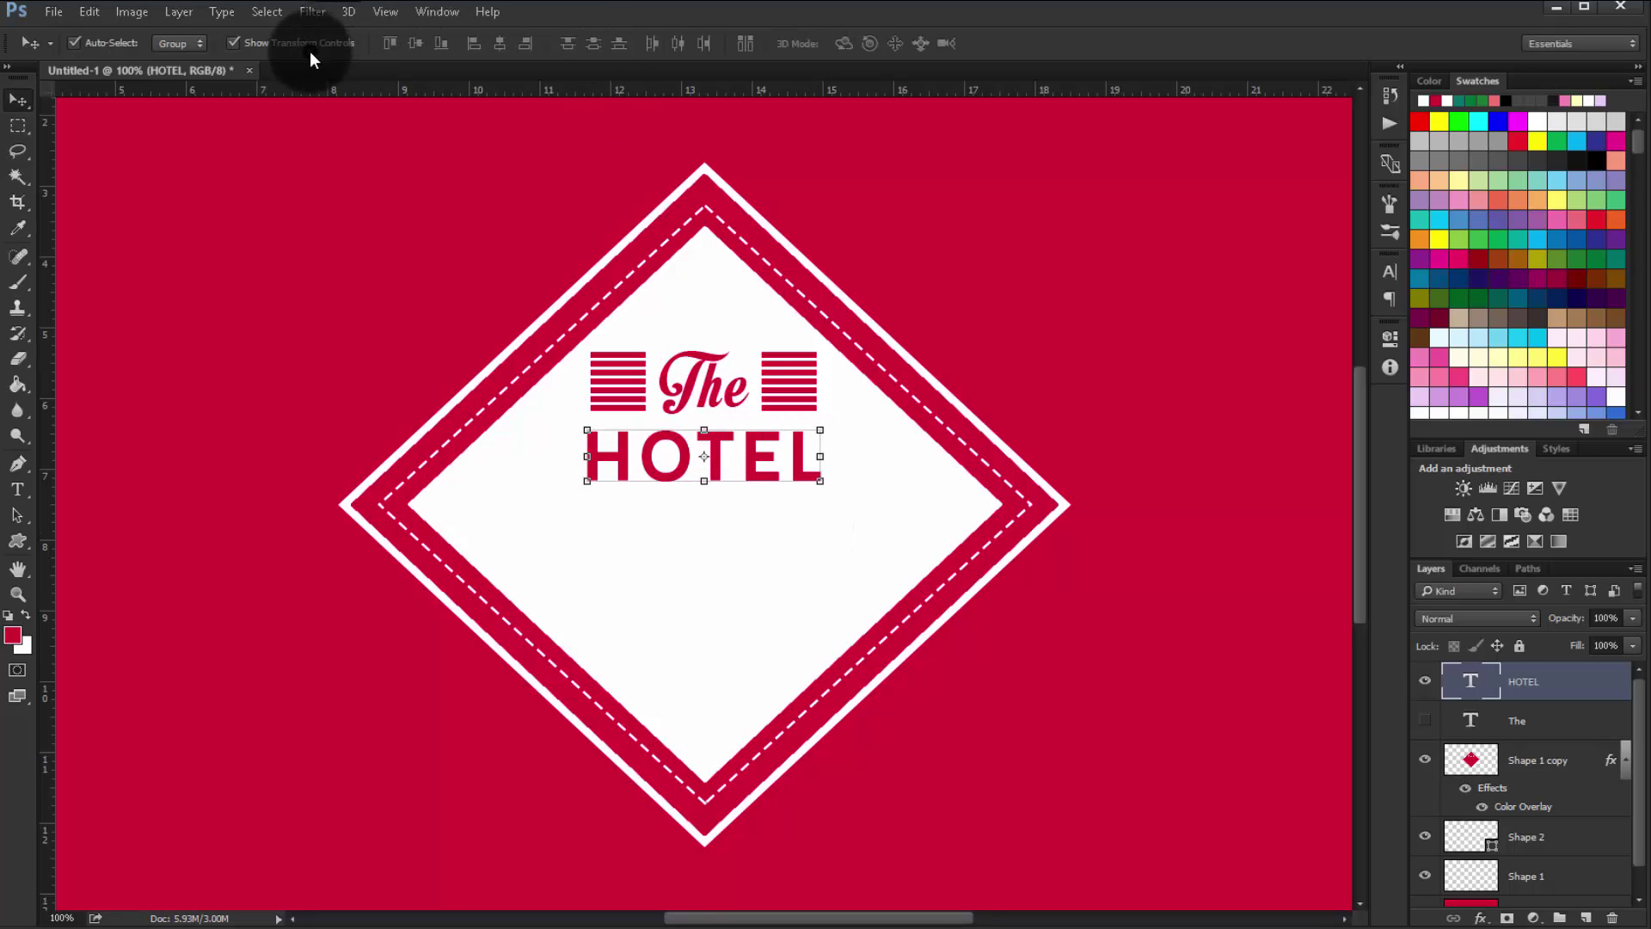
pyautogui.click(314, 47)
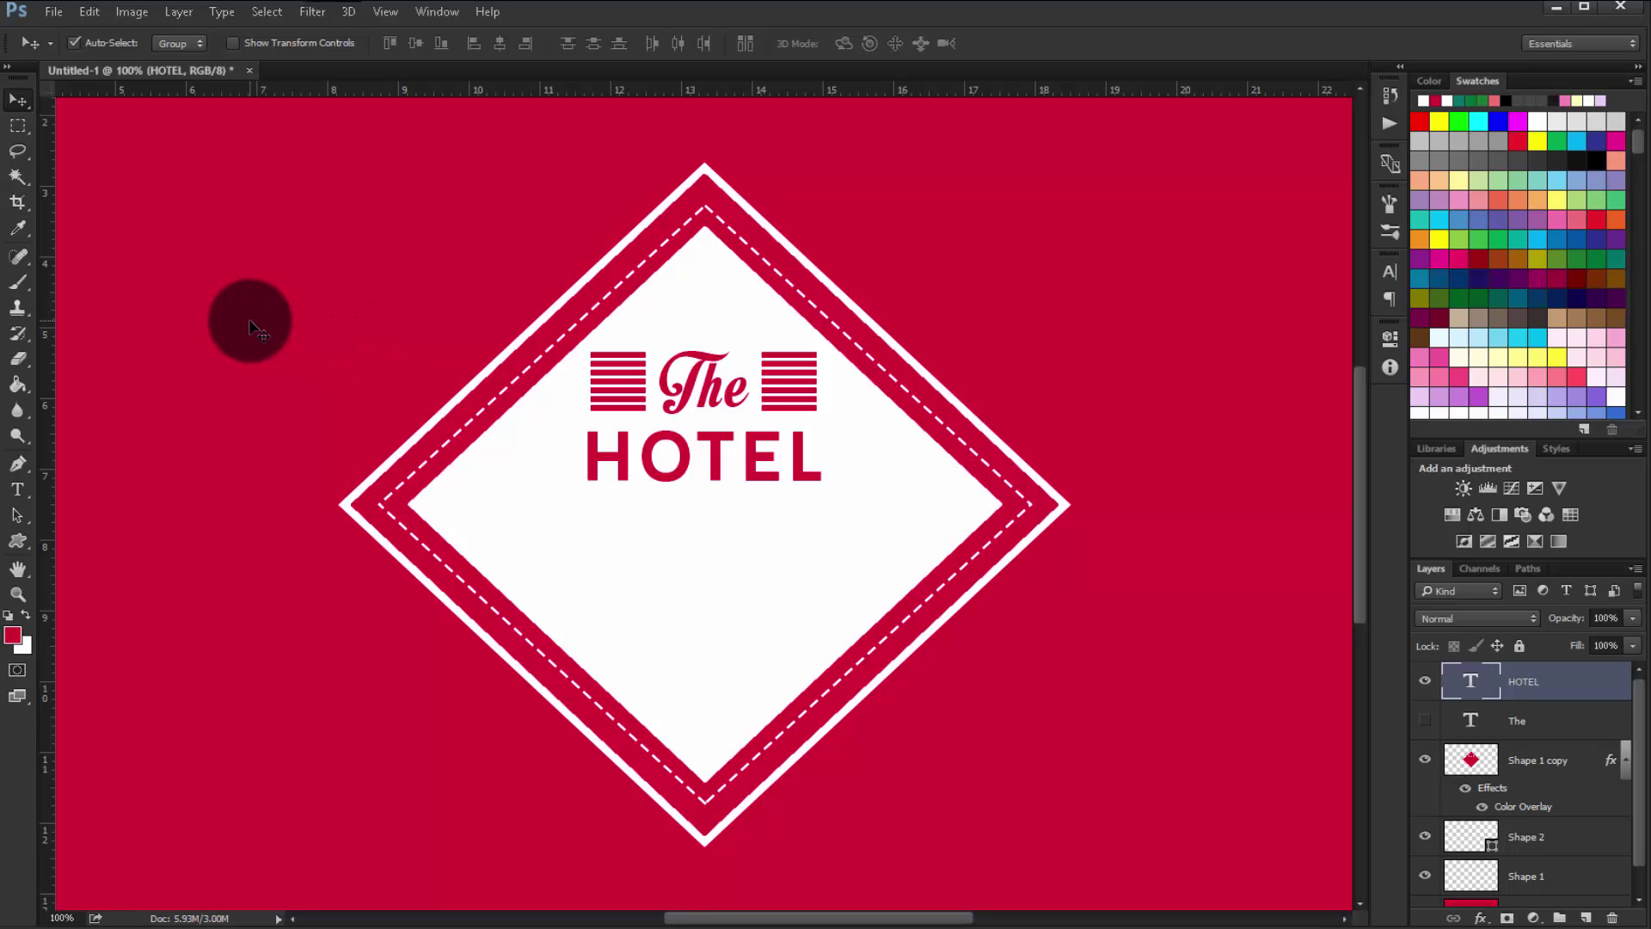
# Draw a wide rectangular marquee across the diamond's lower half
pyautogui.click(20, 129)
pyautogui.click(86, 125)
pyautogui.moveTo(336, 607)
pyautogui.mouseDown()
pyautogui.moveTo(1060, 776)
pyautogui.moveTo(1097, 712)
pyautogui.mouseUp()
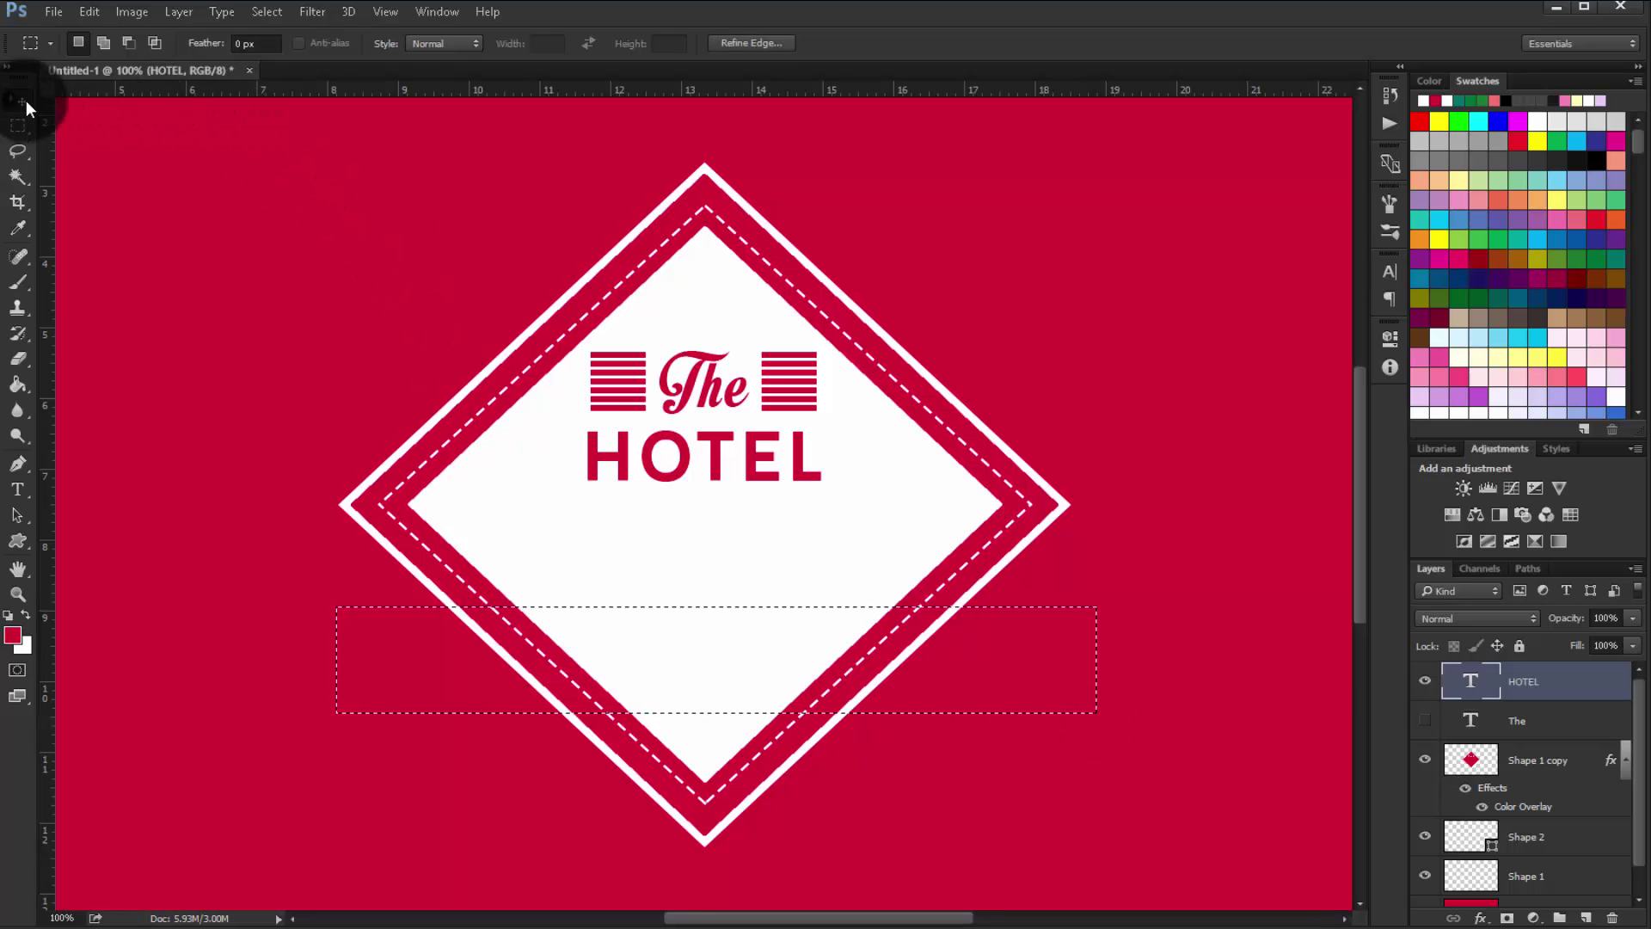
# Try aligning HOTEL to the vertical centre of the canvas, then deselect
pyautogui.click(26, 100)
pyautogui.hotkey('ctrl', 'a')
pyautogui.click(414, 41)
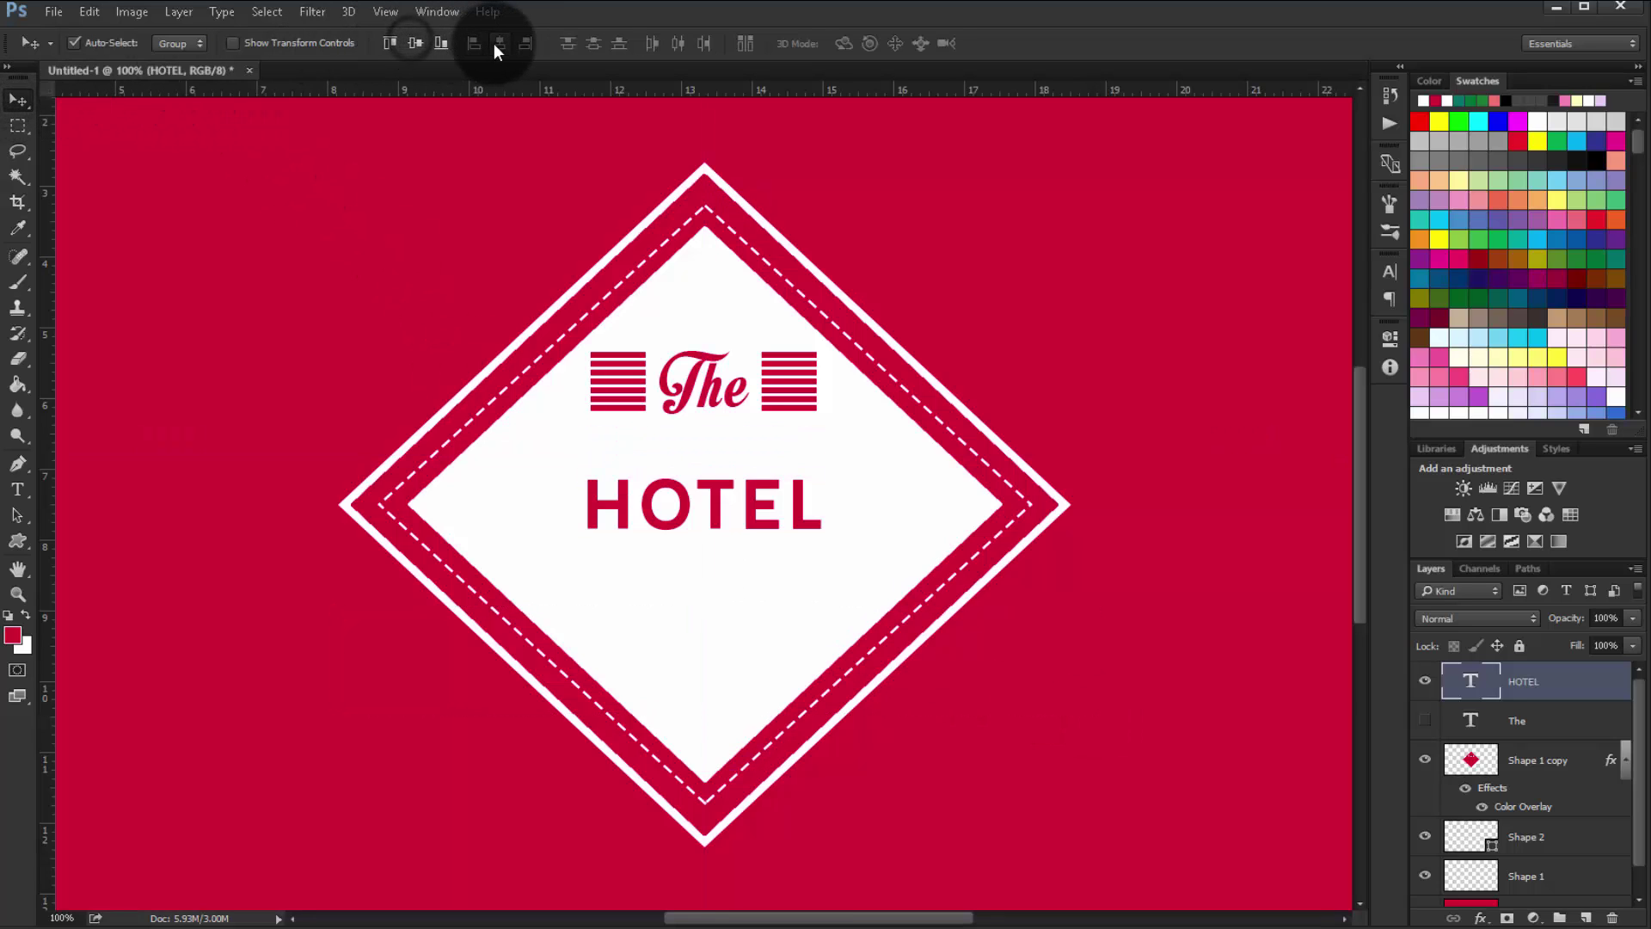
pyautogui.hotkey('ctrl', 'd')
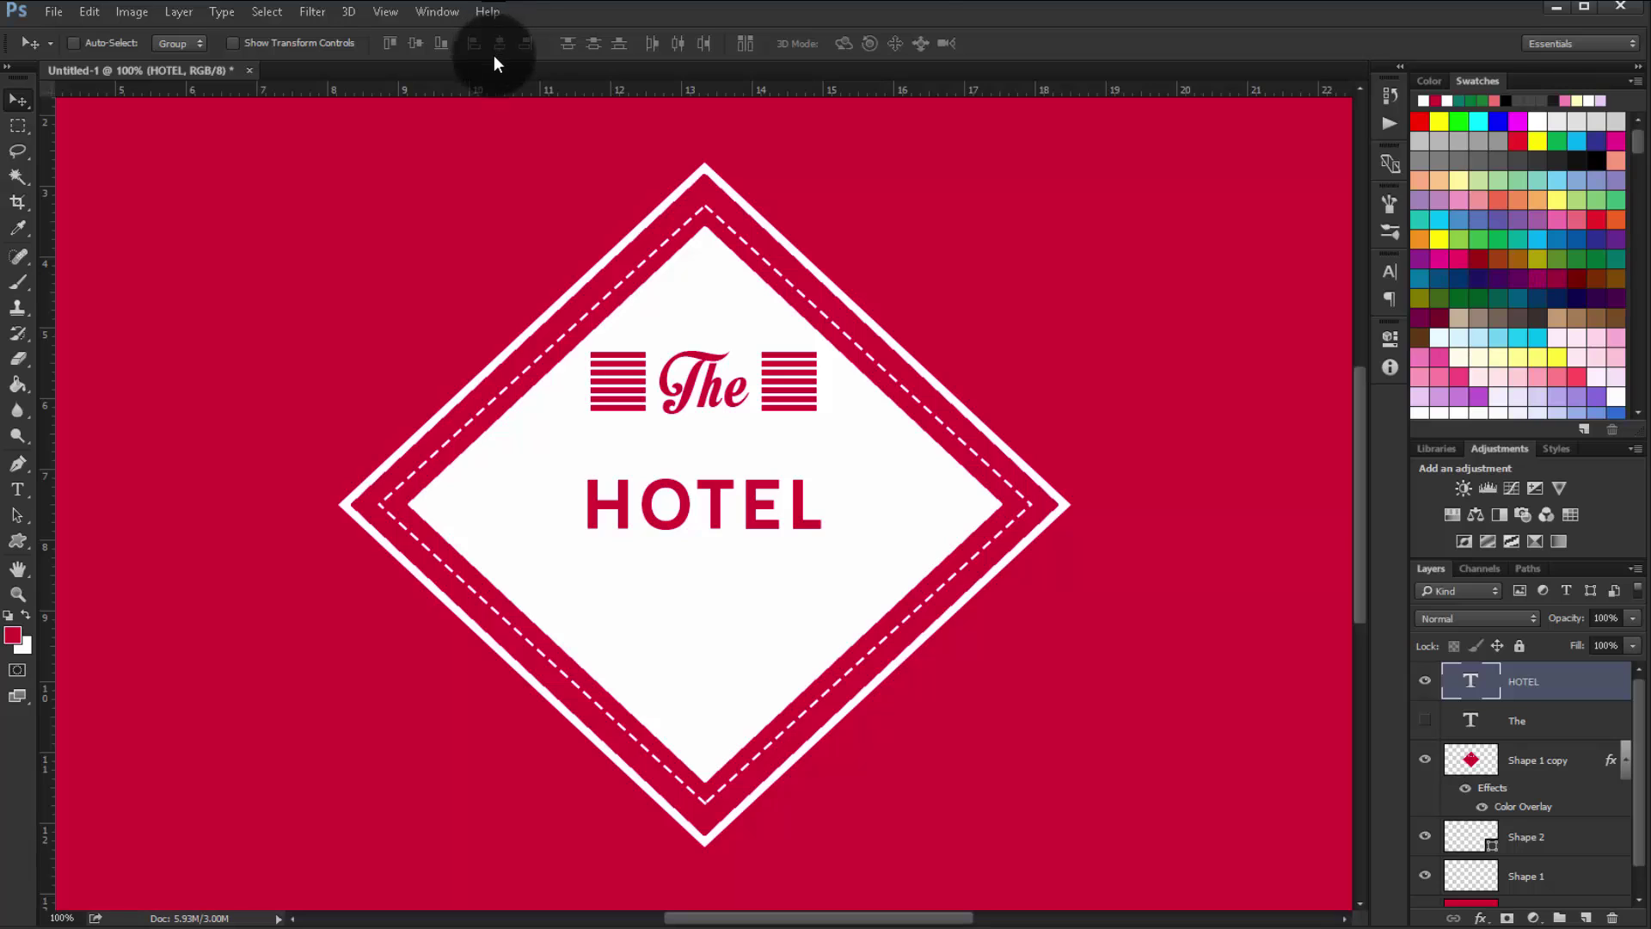
pyautogui.press('ctrl')
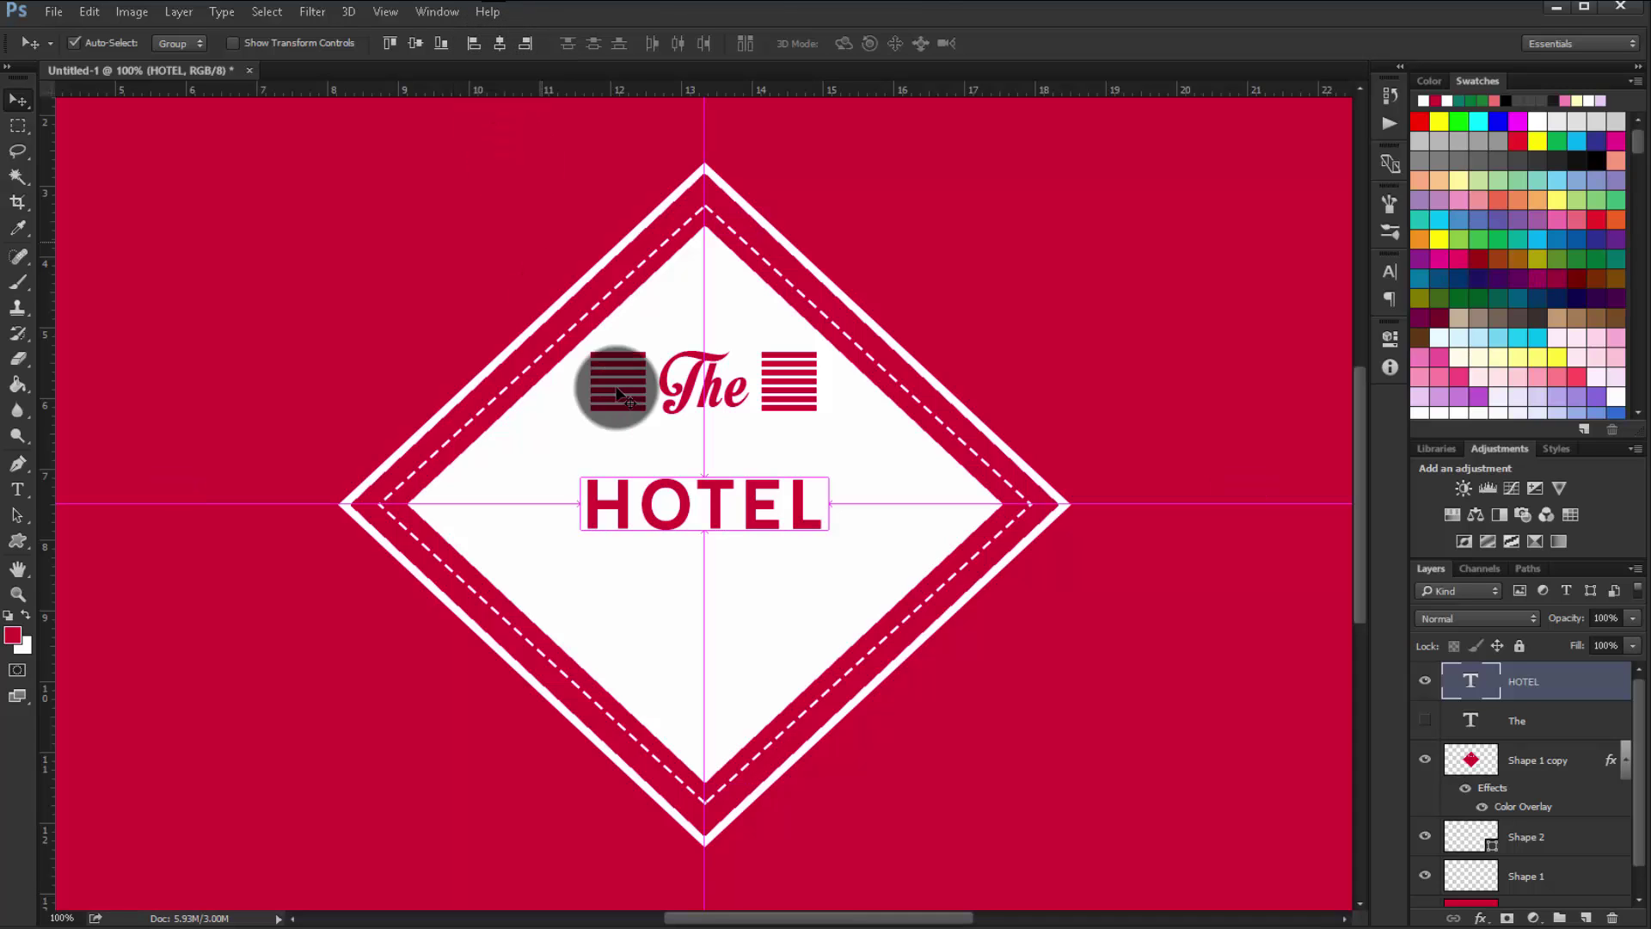
pyautogui.keyDown('ctrl'); pyautogui.click(623, 365); pyautogui.keyUp('ctrl')
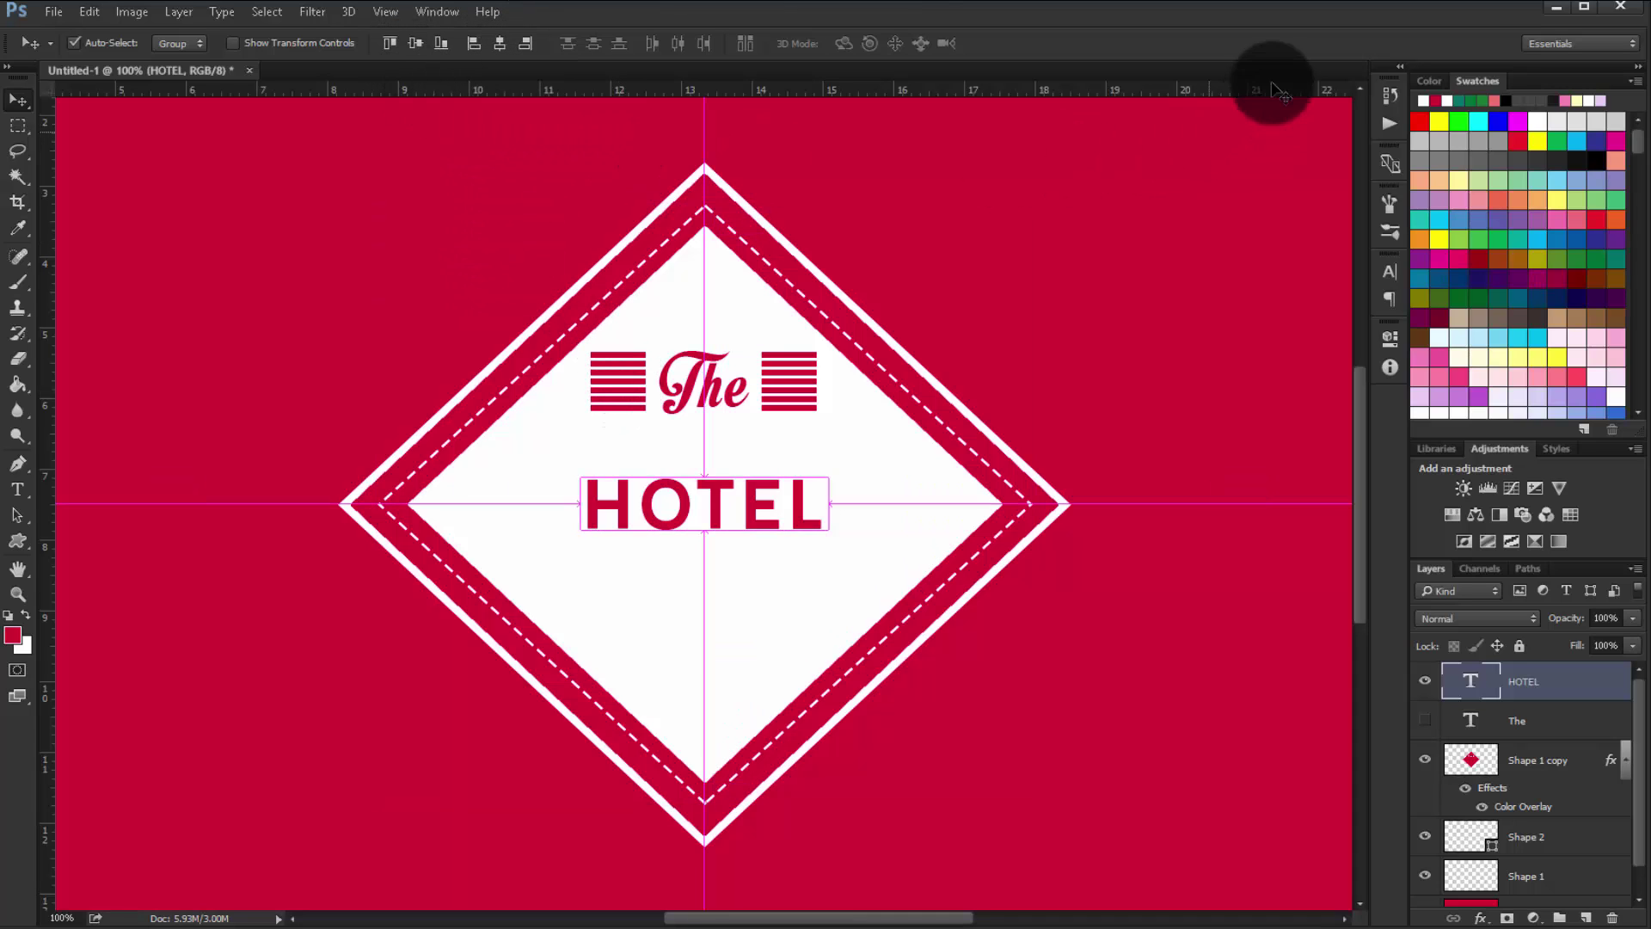
# Revert HOTEL to its spot under 'The' via History, deselect, and collapse the side panels
pyautogui.click(1399, 67)
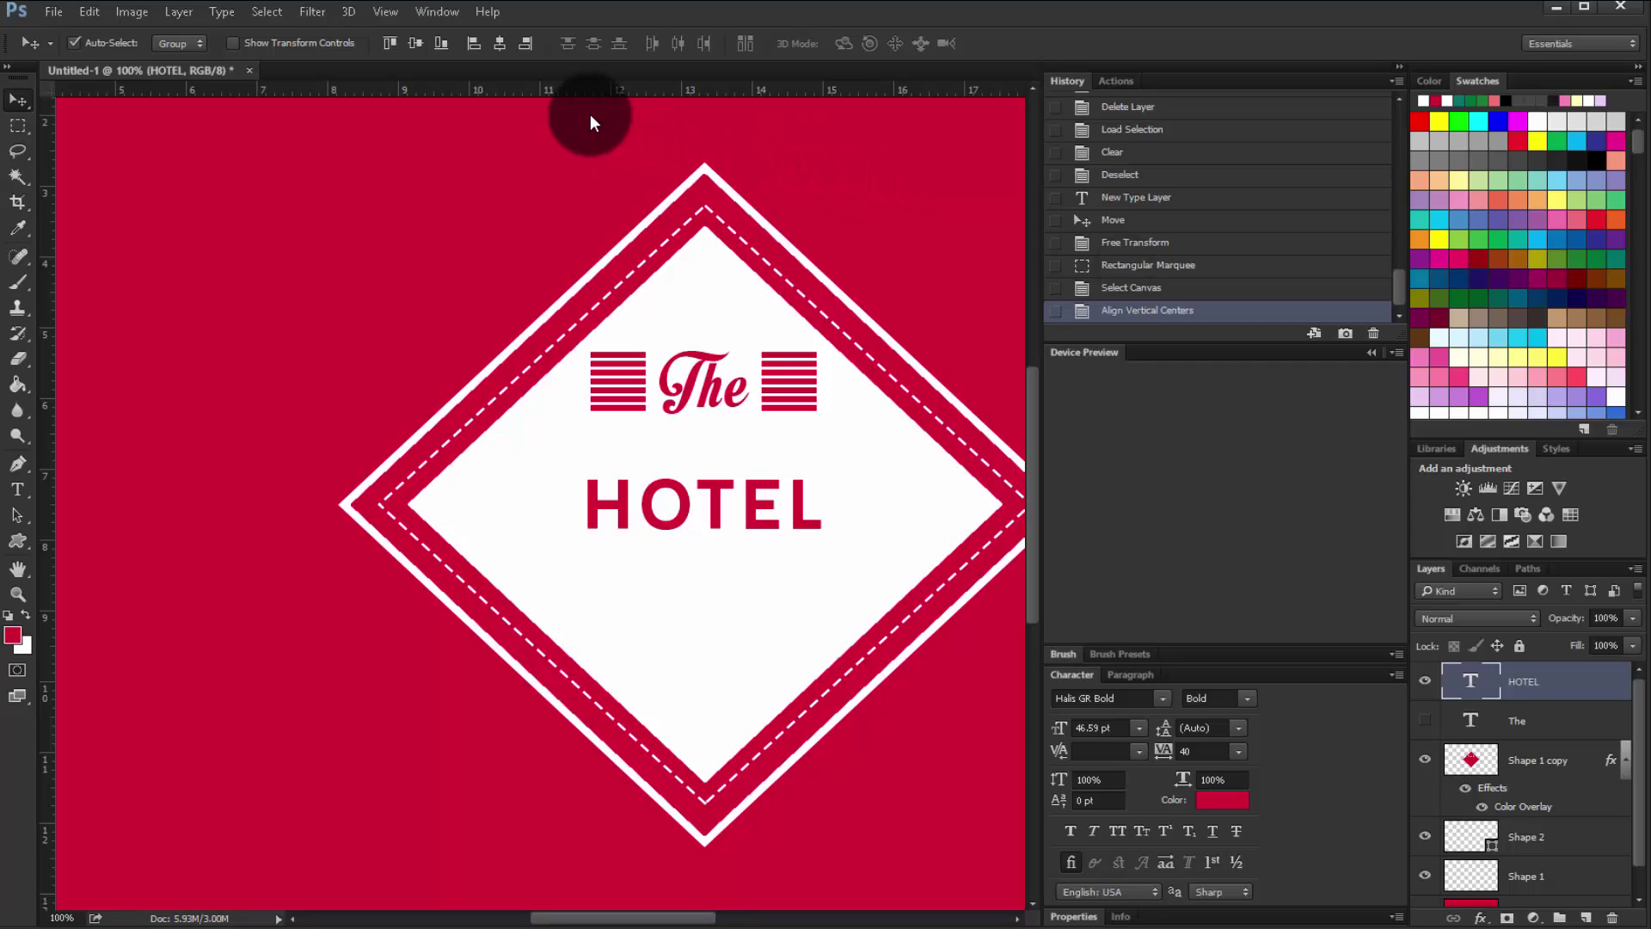
pyautogui.click(1118, 265)
pyautogui.hotkey('ctrl', 'd')
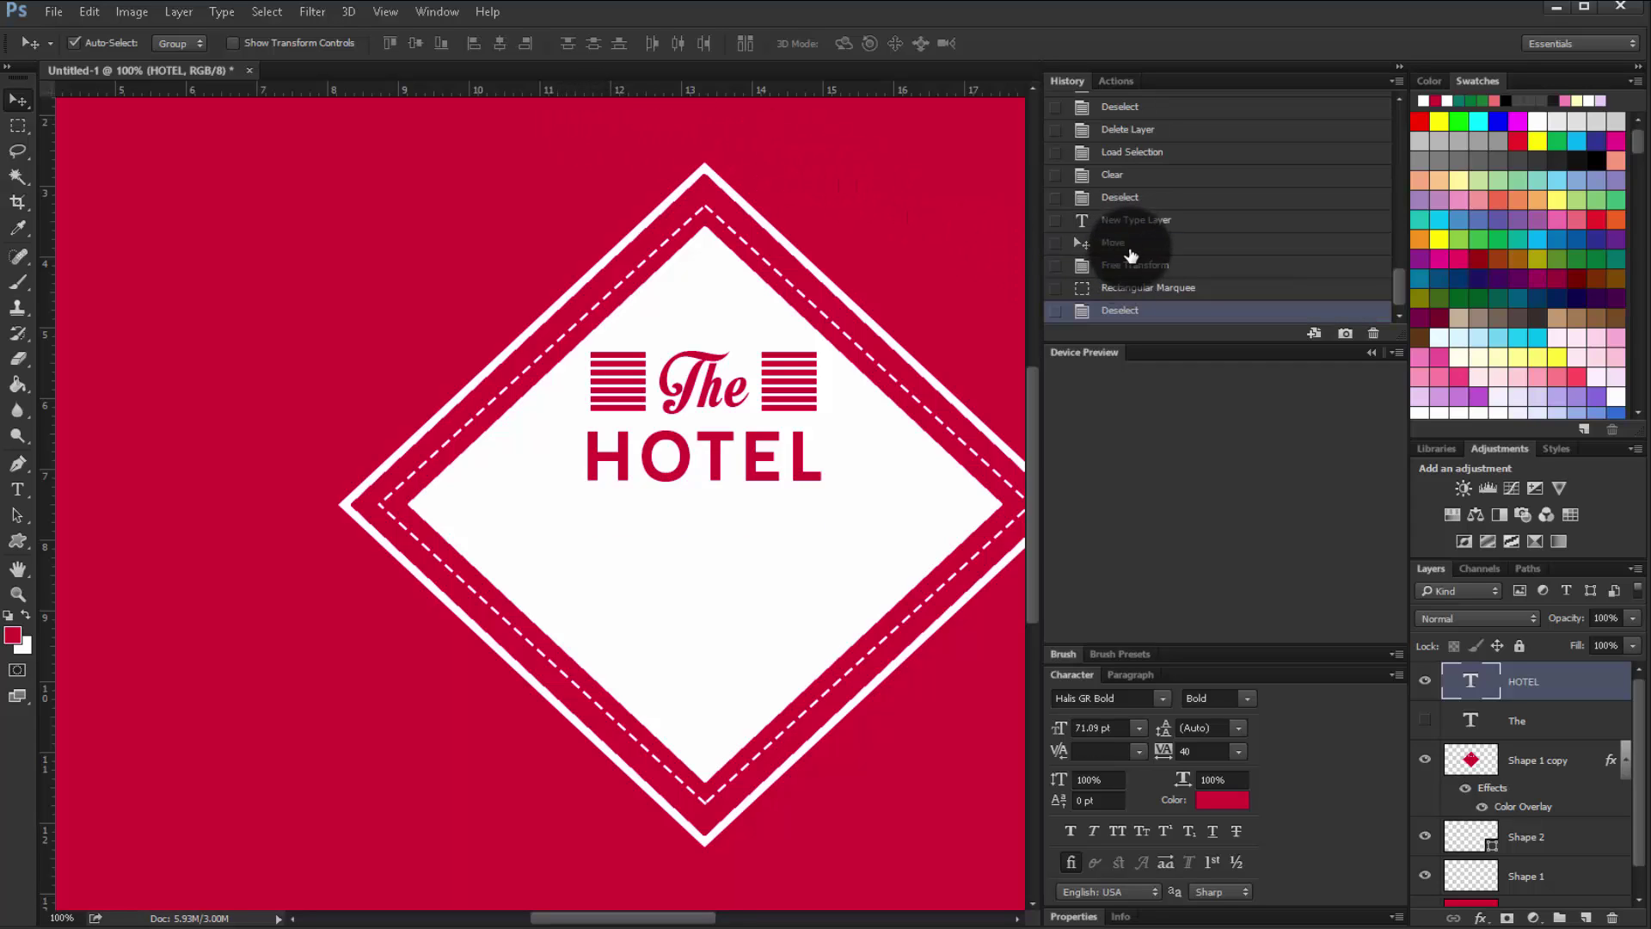
pyautogui.click(1402, 65)
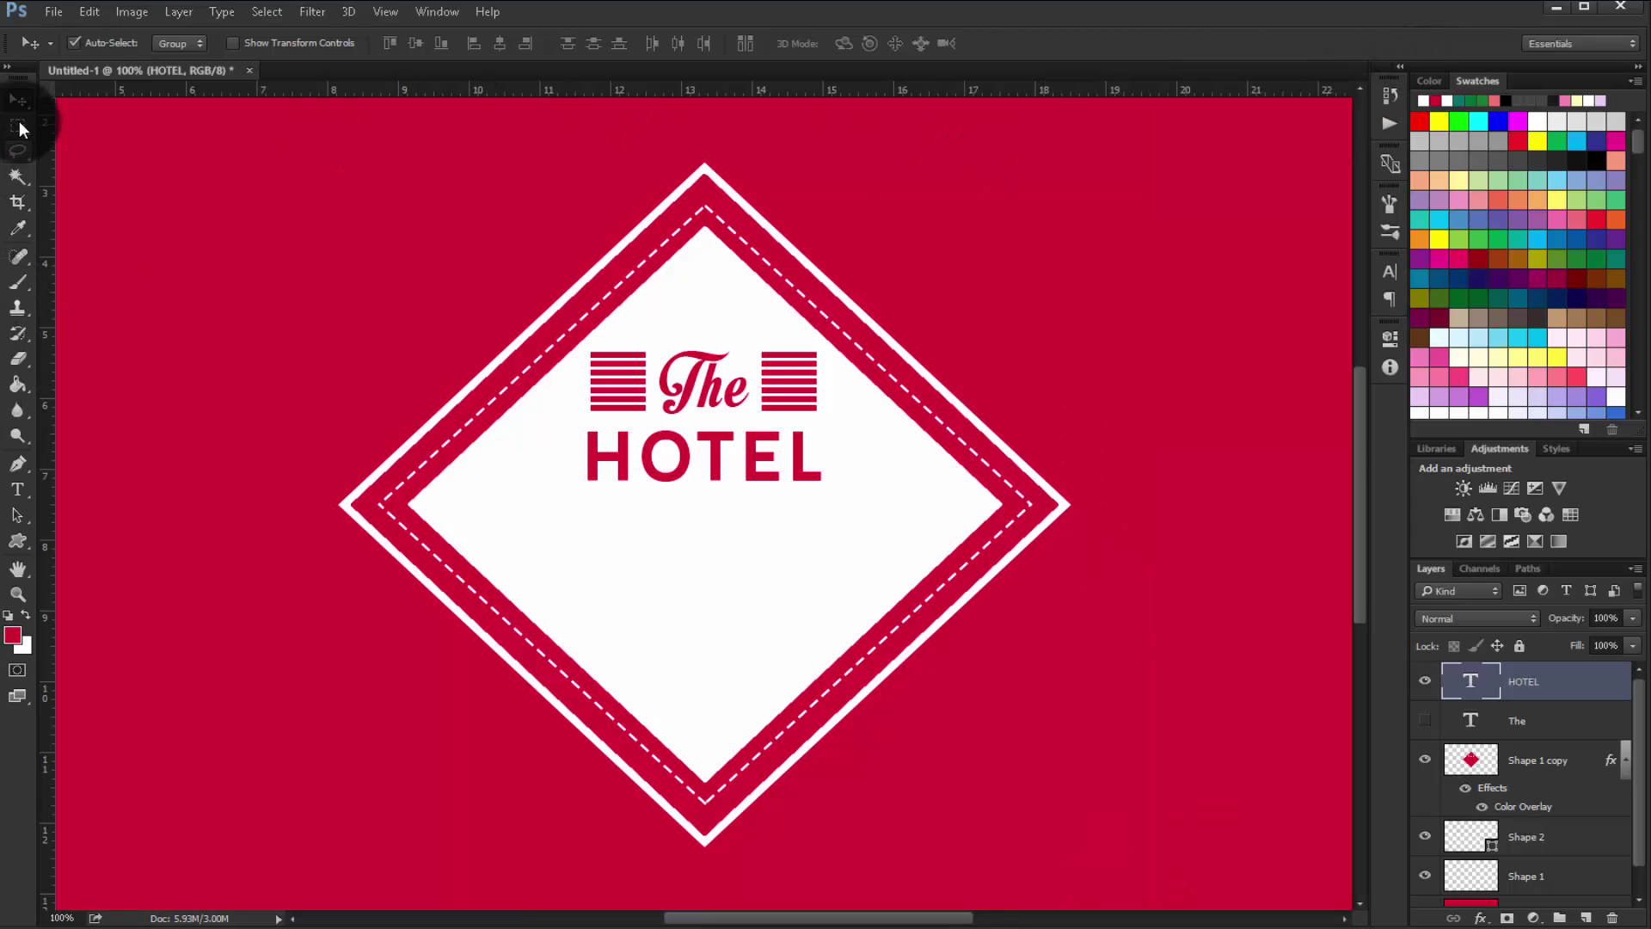
# Select a wide rectangle across the lower diamond and fill it white on a new layer
pyautogui.click(17, 125)
pyautogui.moveTo(495, 518)
pyautogui.mouseDown()
pyautogui.moveTo(1313, 654)
pyautogui.moveTo(1300, 621)
pyautogui.mouseUp()
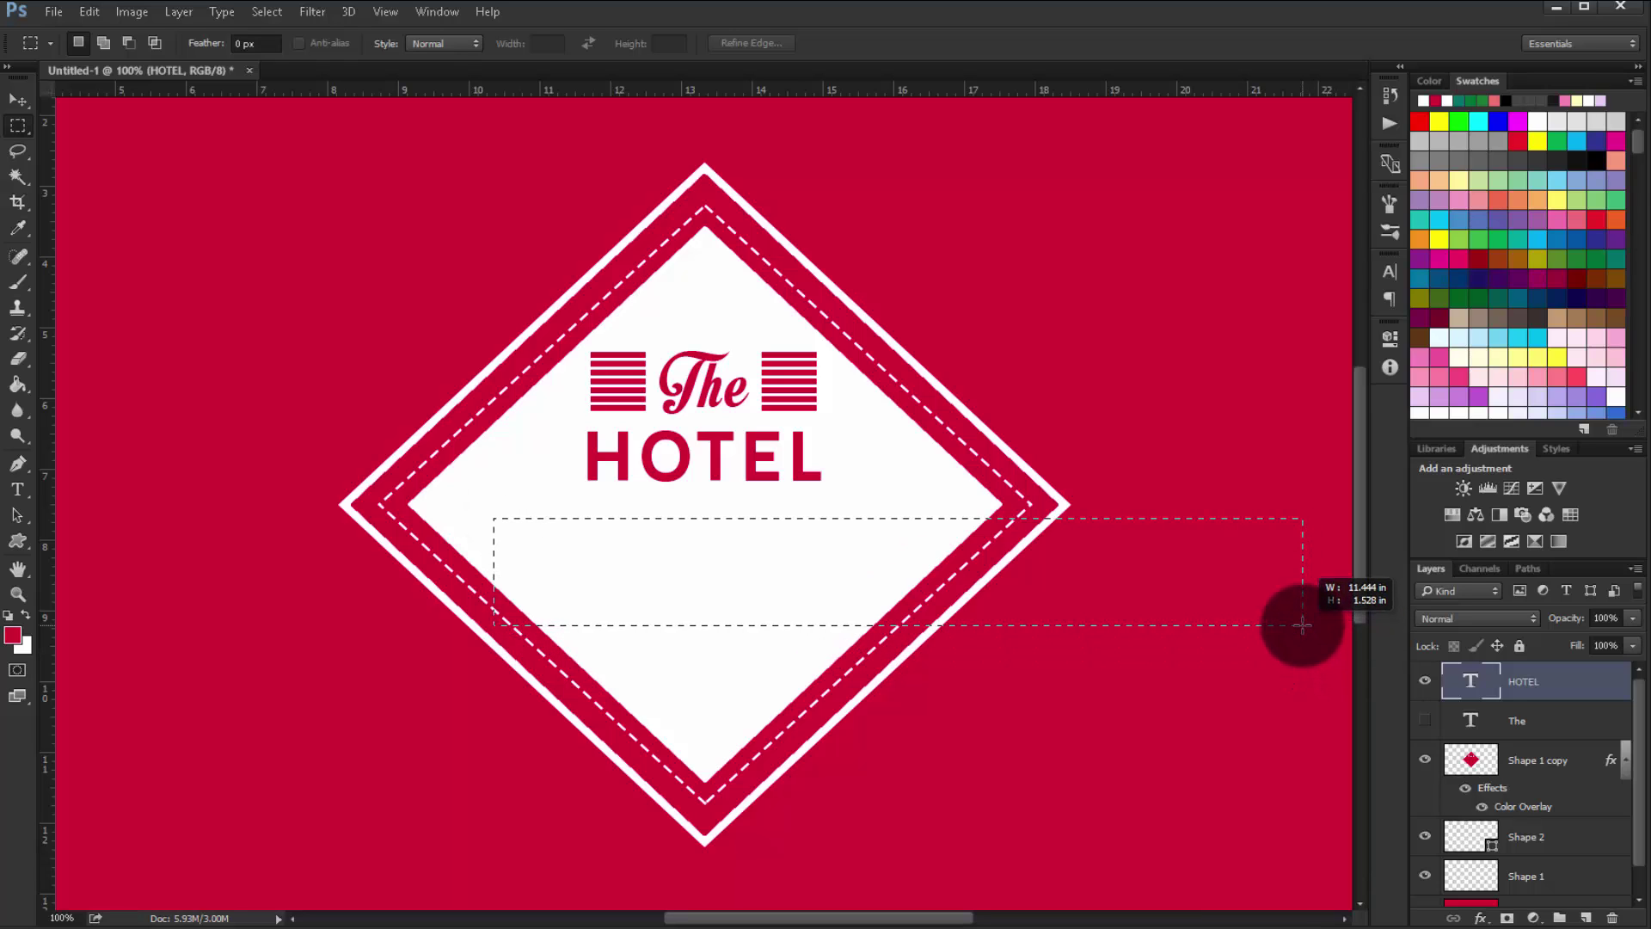
pyautogui.click(1298, 628)
pyautogui.click(1587, 917)
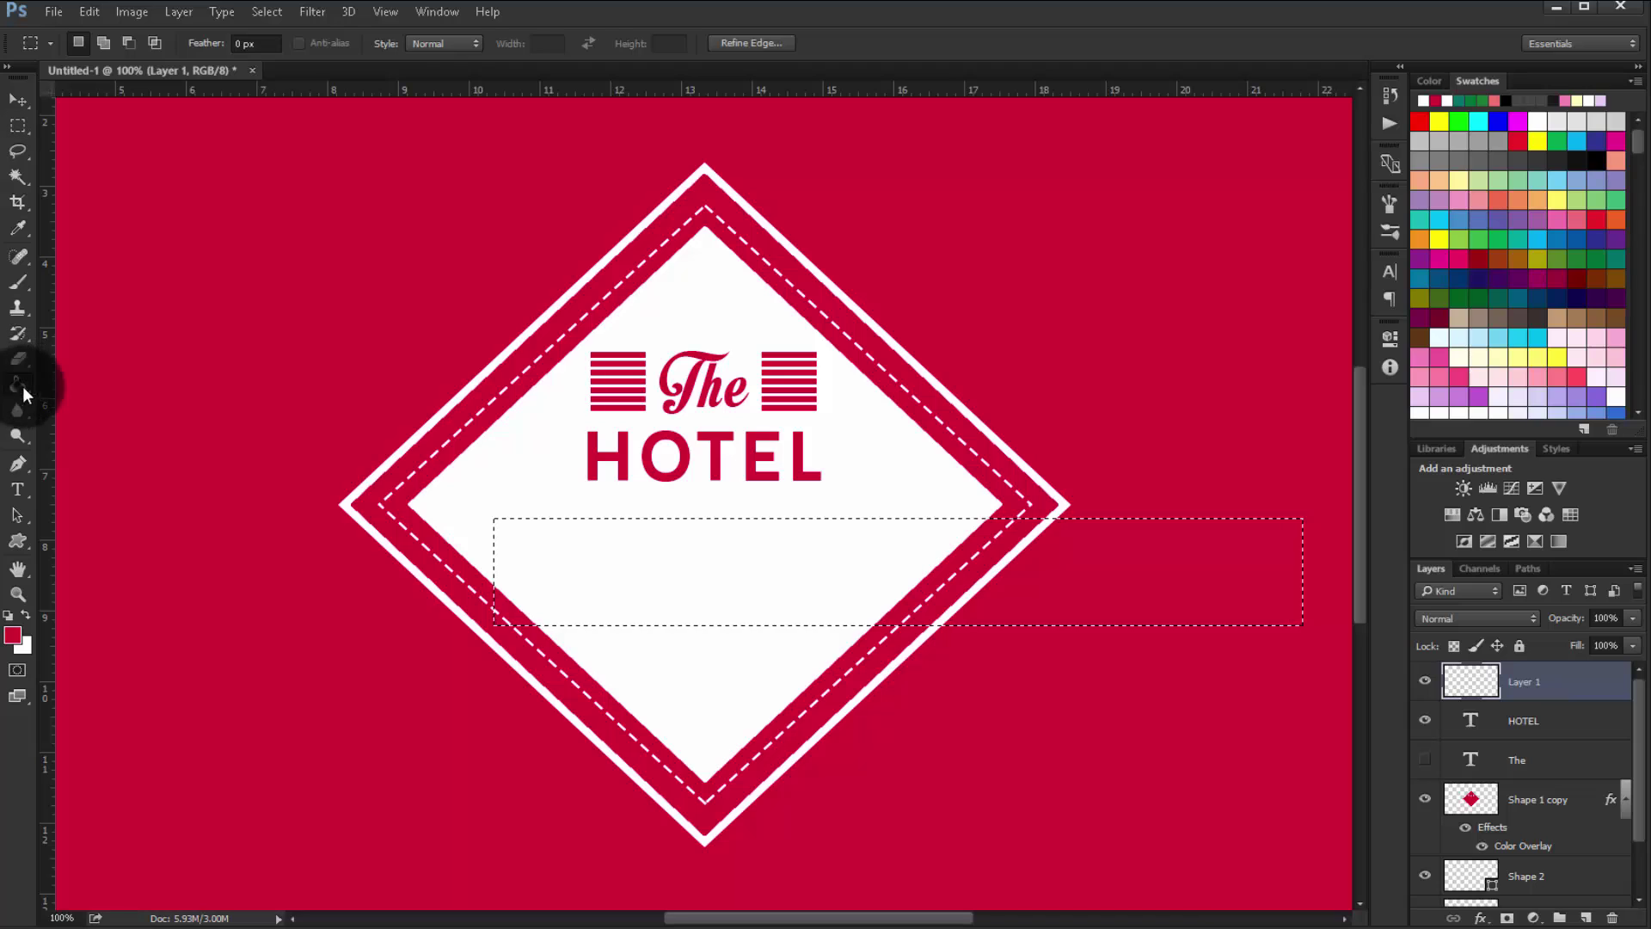
pyautogui.click(19, 385)
pyautogui.click(753, 560)
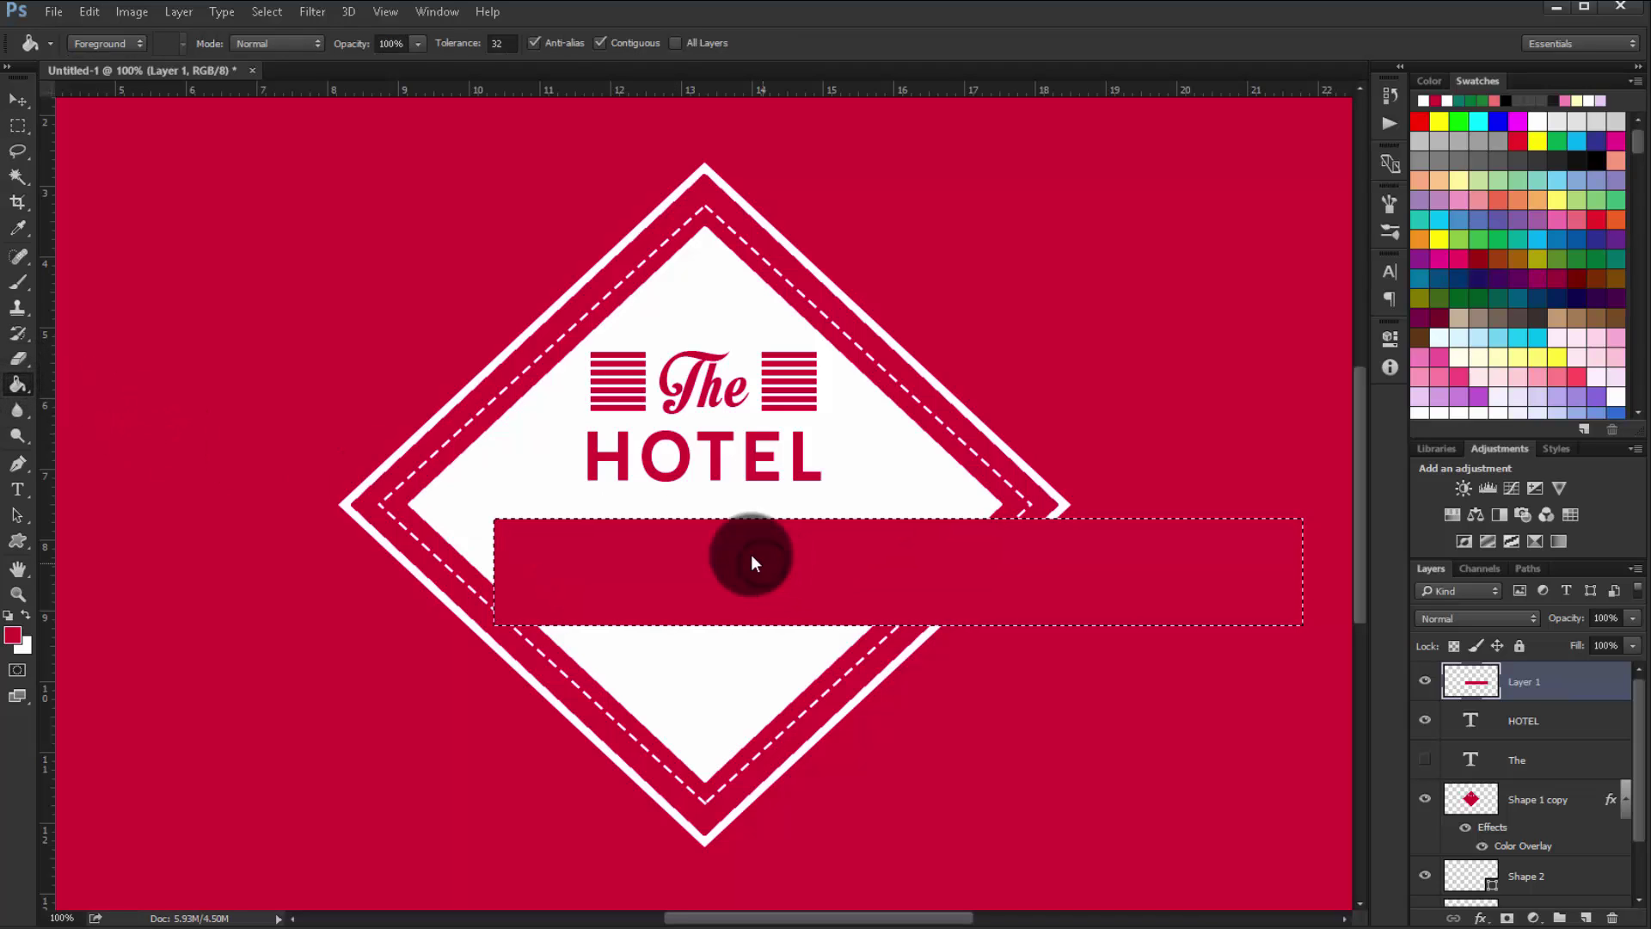
pyautogui.hotkey('ctrl', 'z')
pyautogui.click(25, 615)
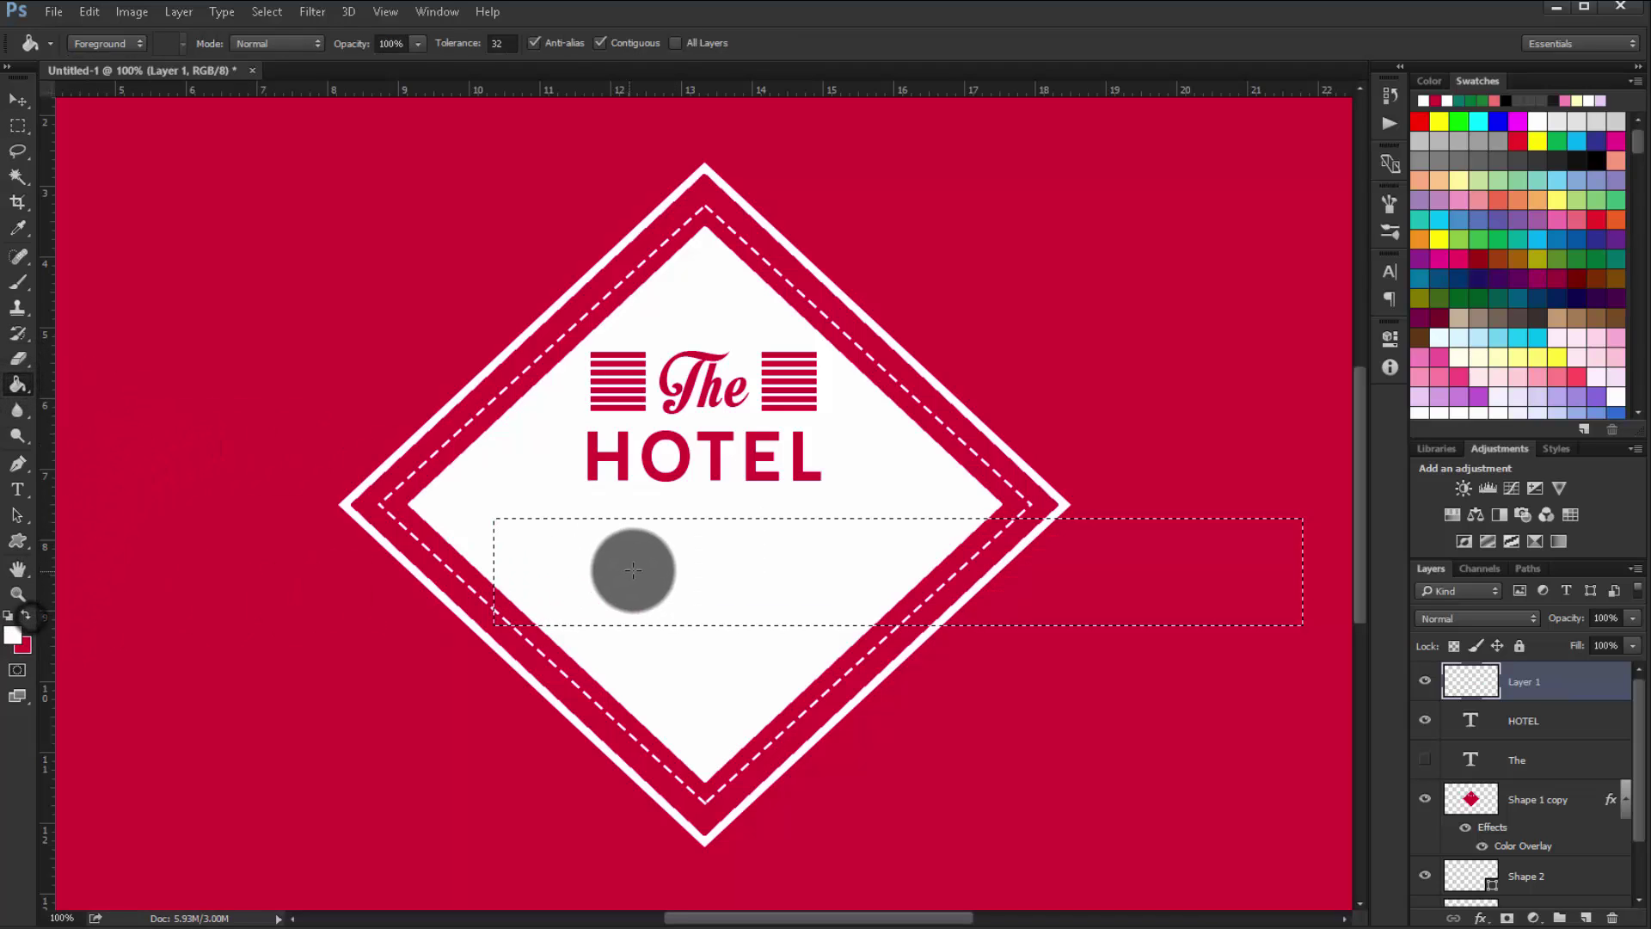
pyautogui.click(636, 572)
pyautogui.hotkey('ctrl', 'd')
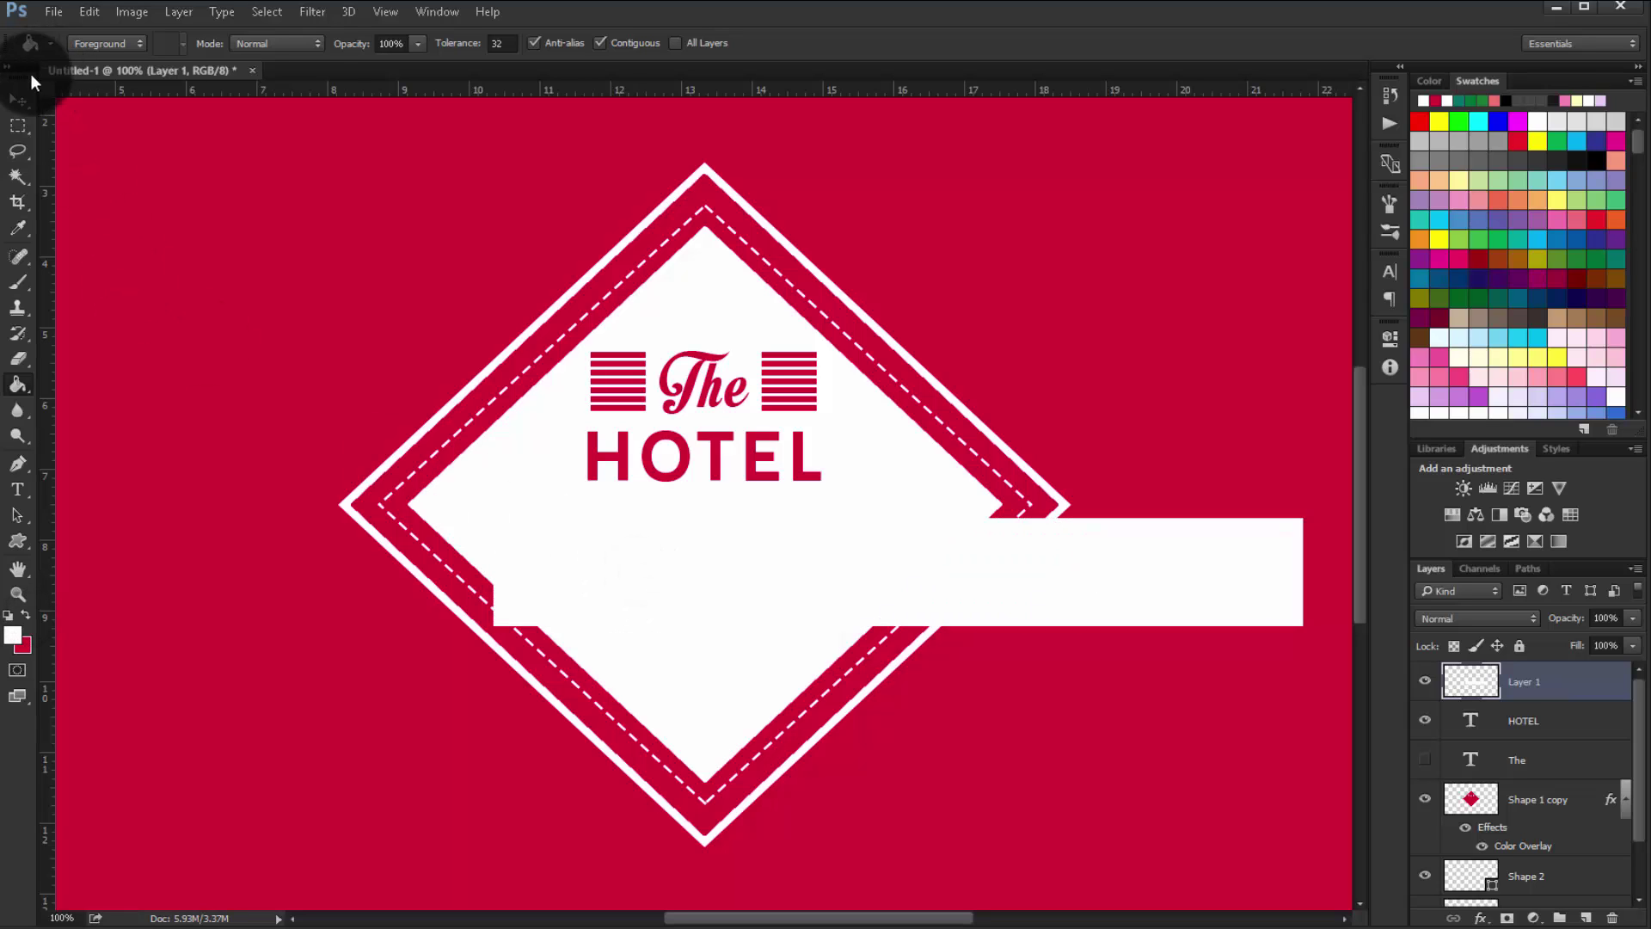
pyautogui.click(17, 100)
# Centre the white banner horizontally on the canvas and drag it down below HOTEL
pyautogui.click(265, 41)
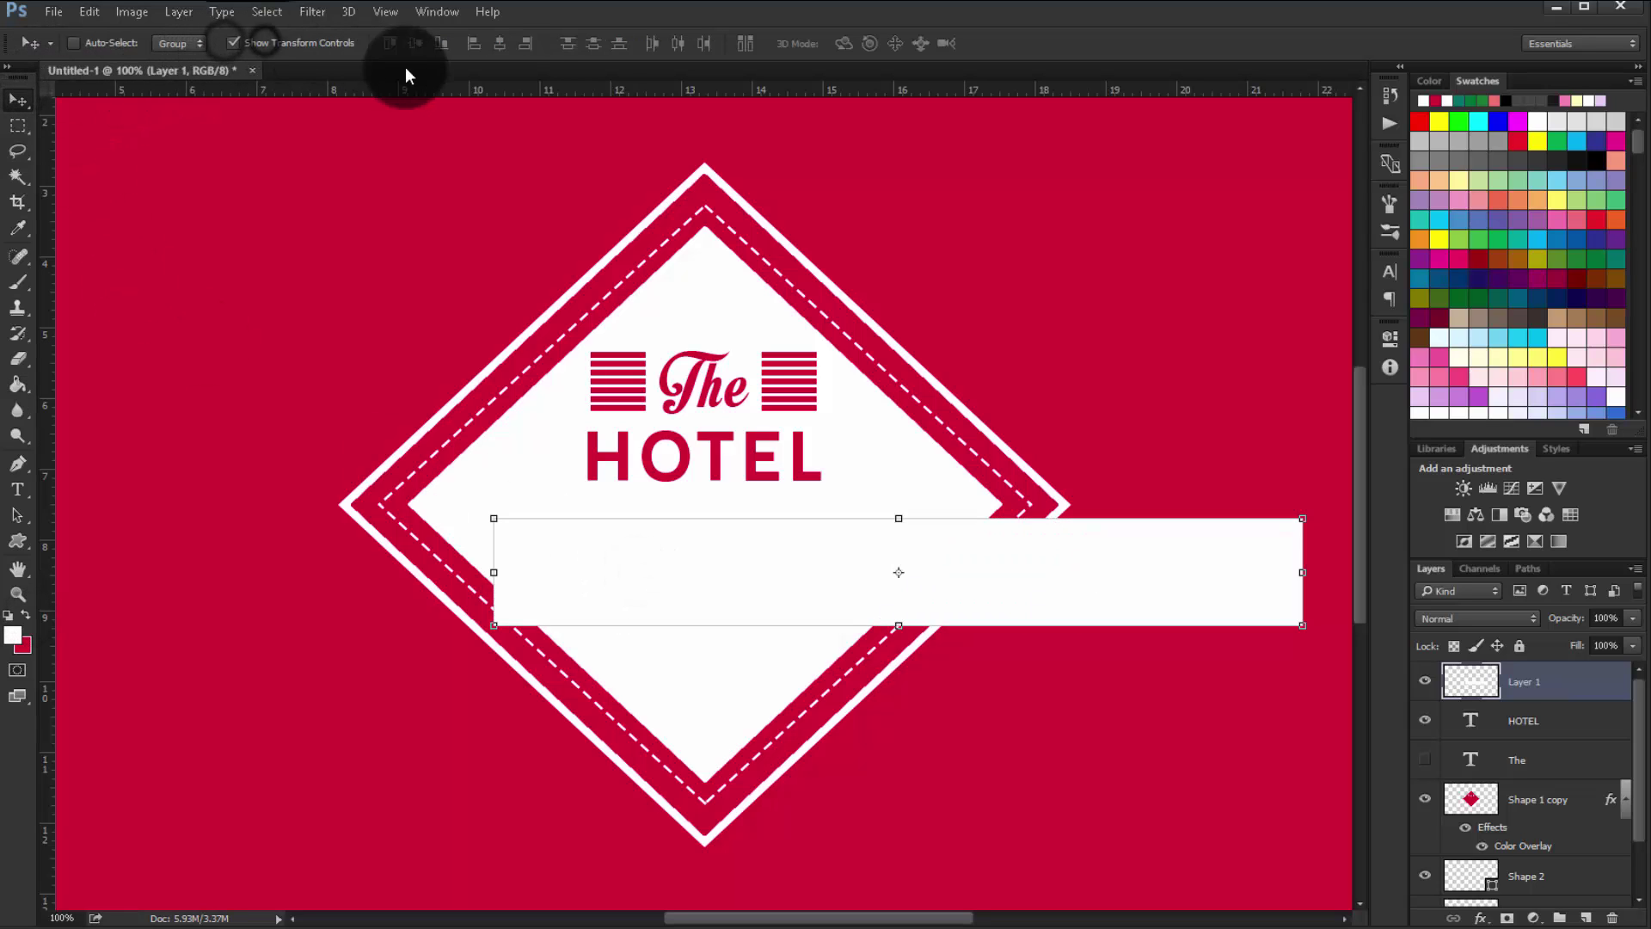
pyautogui.click(410, 41)
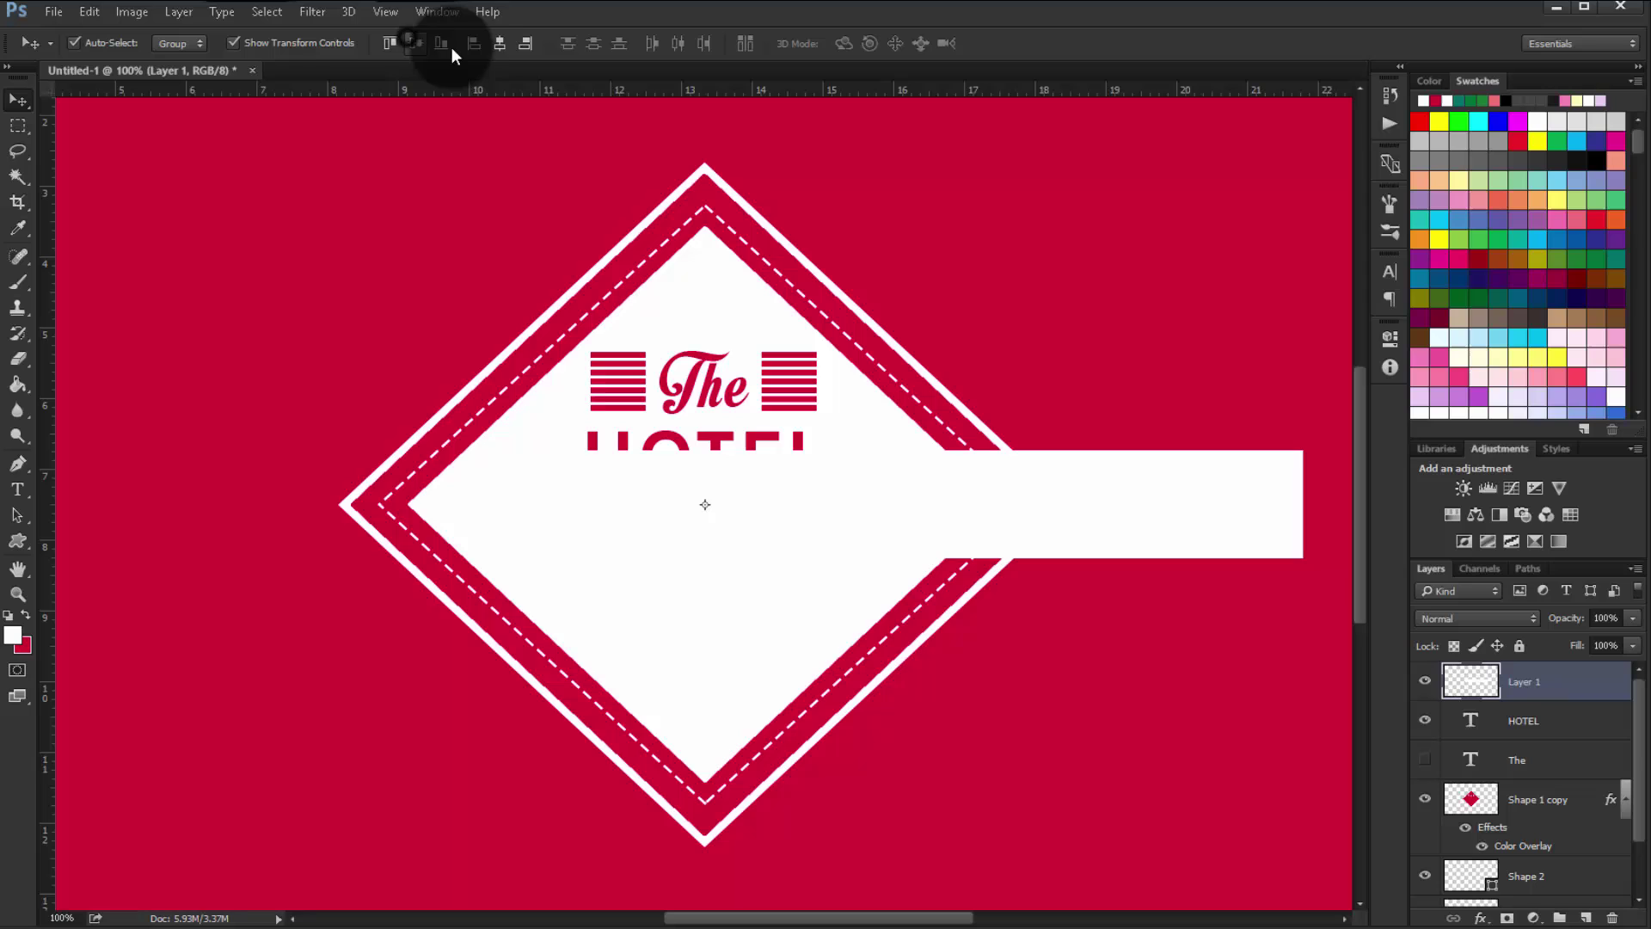
pyautogui.click(499, 43)
pyautogui.moveTo(659, 476); pyautogui.dragTo(668, 616)
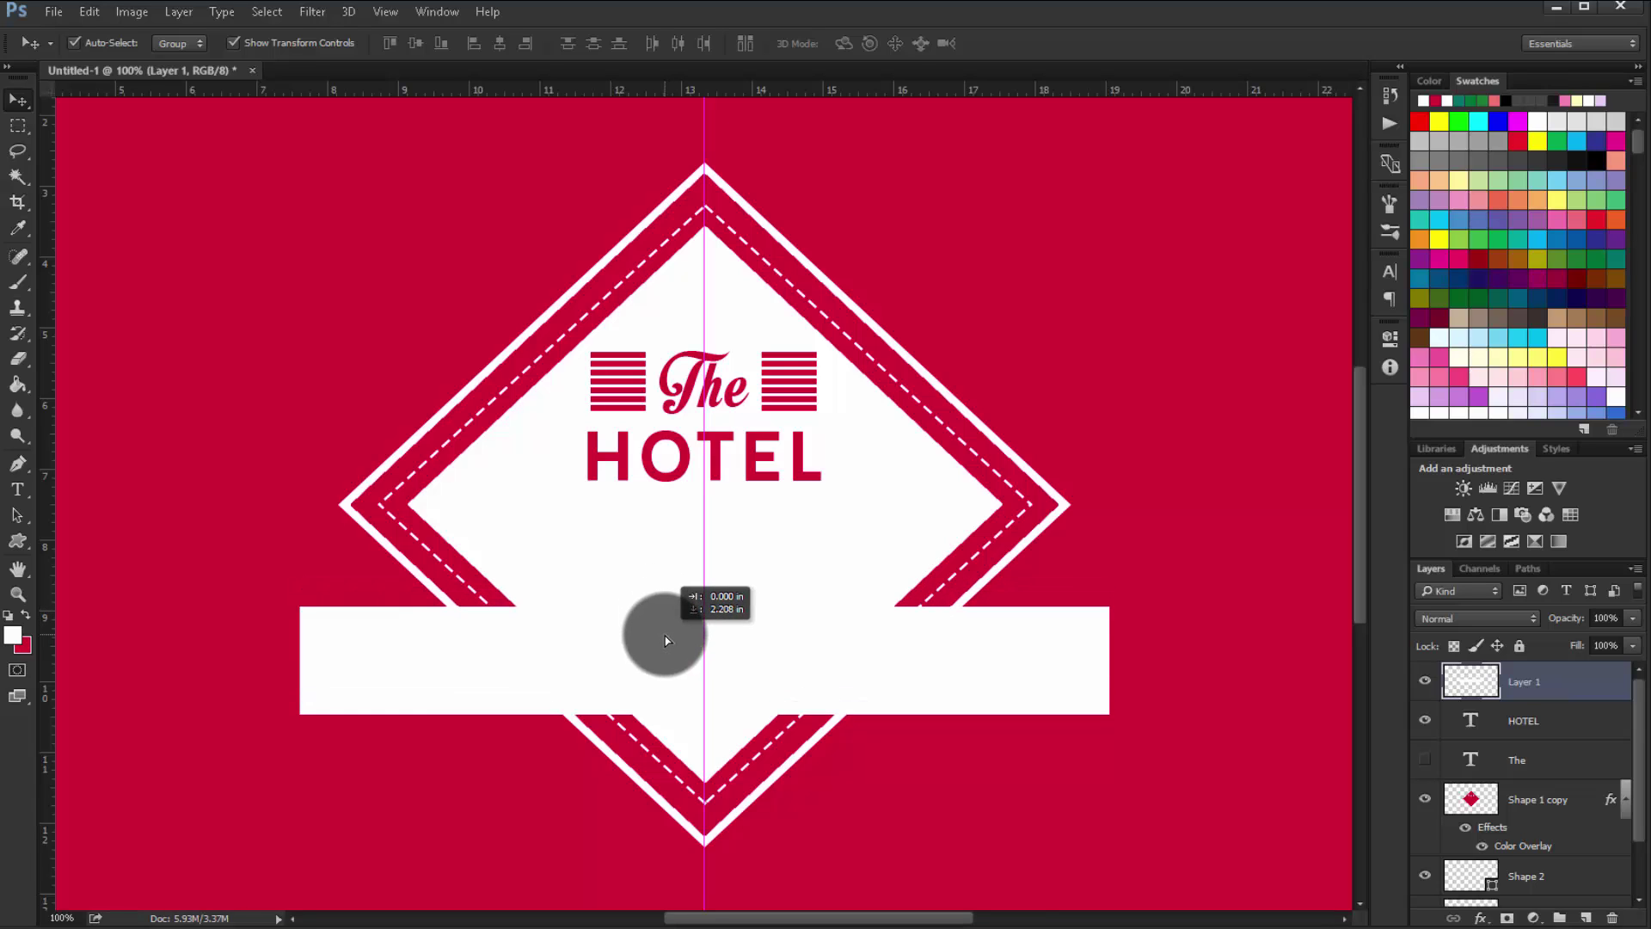
pyautogui.moveTo(668, 616); pyautogui.dragTo(664, 640)
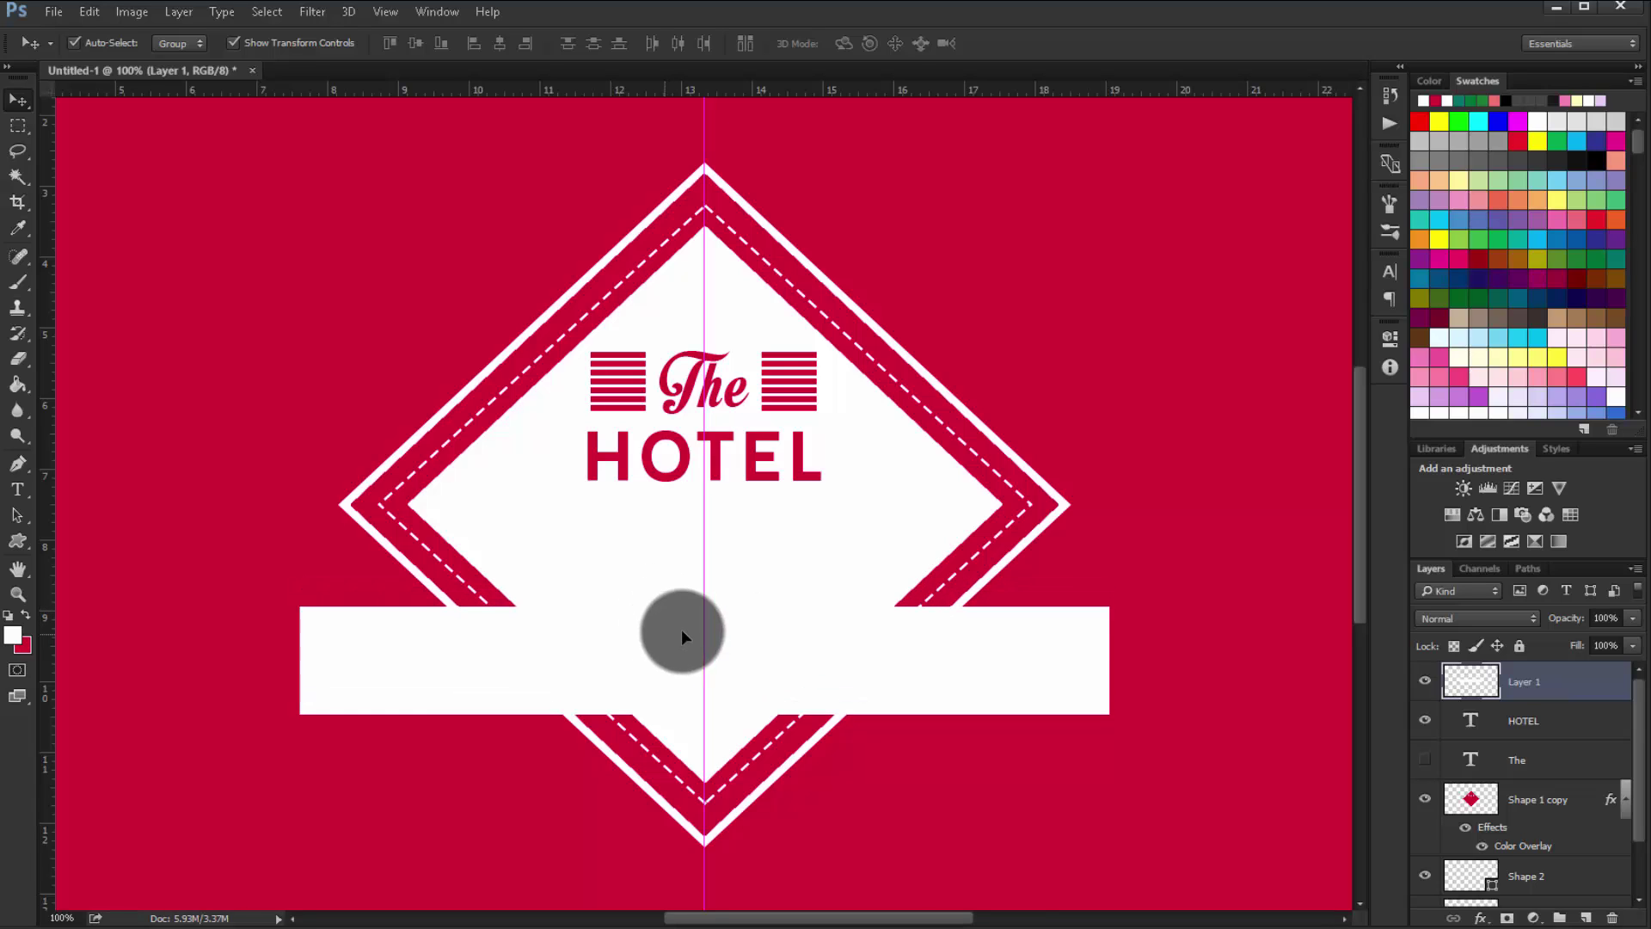
pyautogui.click(258, 43)
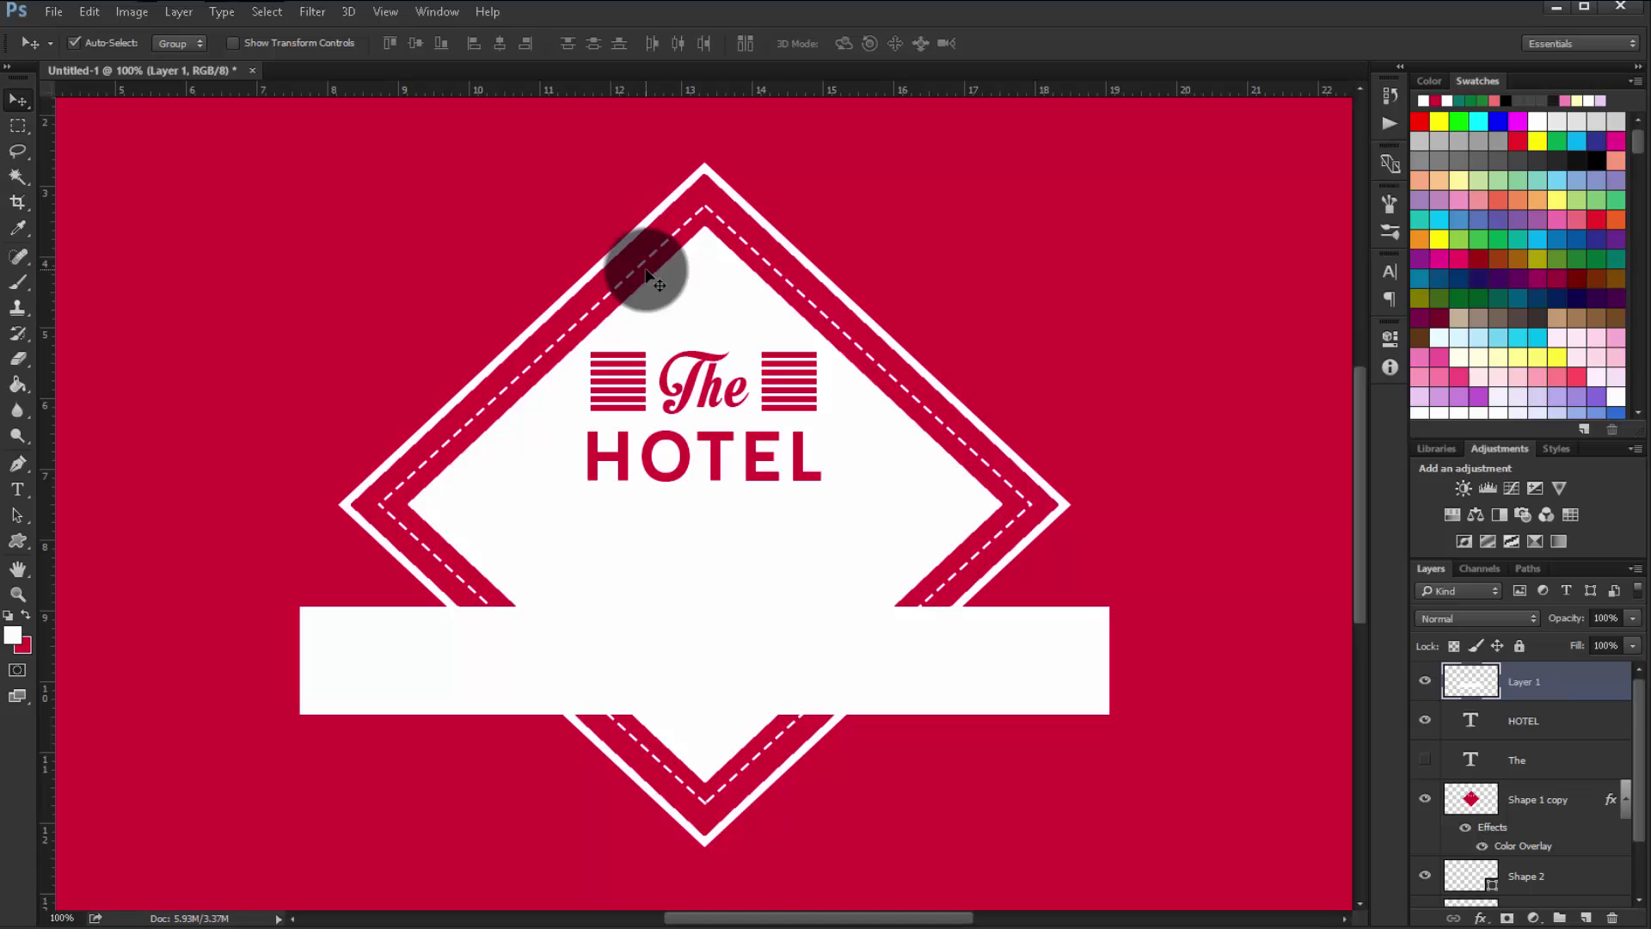
# Select the HOTEL and Shape 1 copy layers in the Layers panel
pyautogui.keyDown('ctrl'); pyautogui.click(1518, 730); pyautogui.keyUp('ctrl')
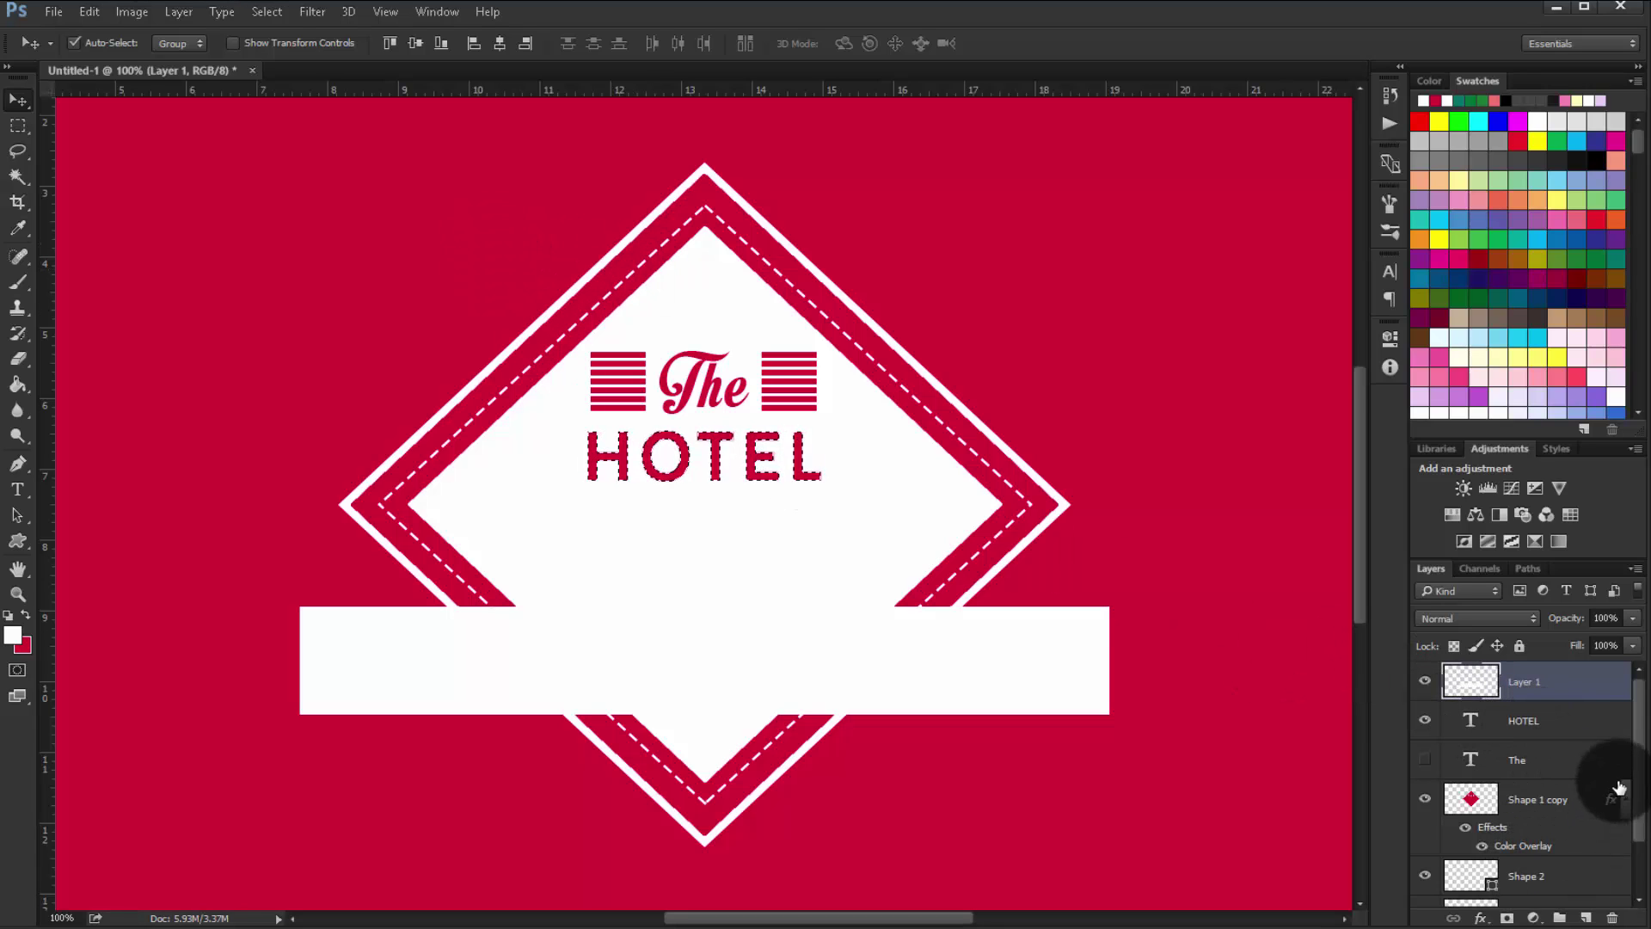
pyautogui.scroll(-1, 1621, 796)
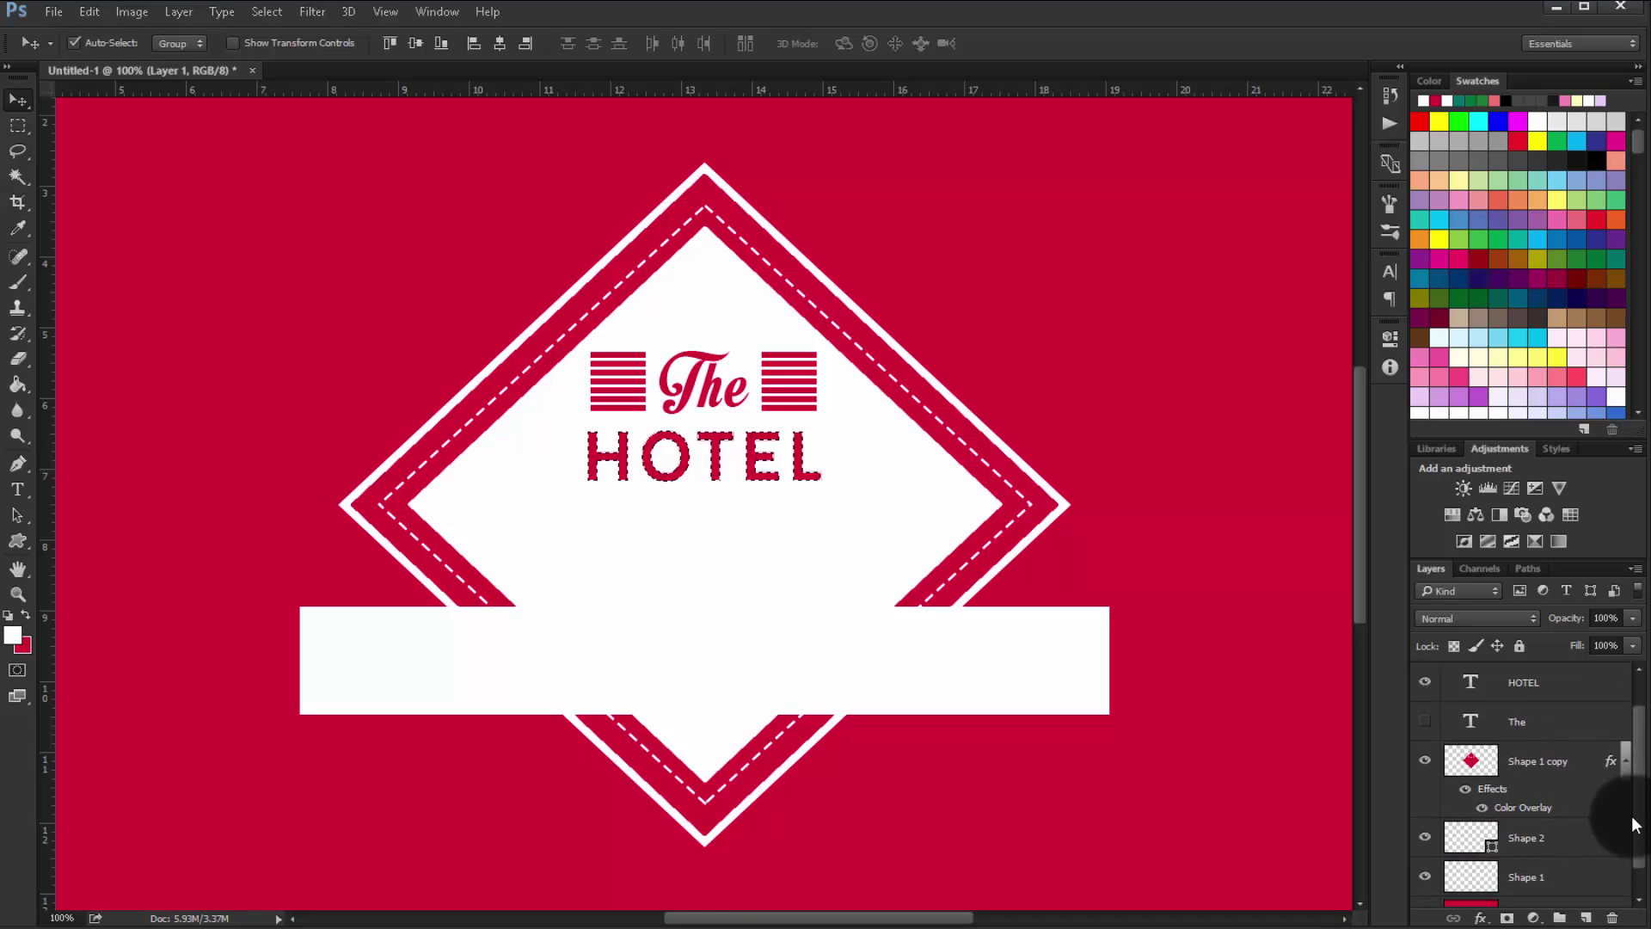
pyautogui.scroll(1, 1617, 817)
pyautogui.click(1567, 788)
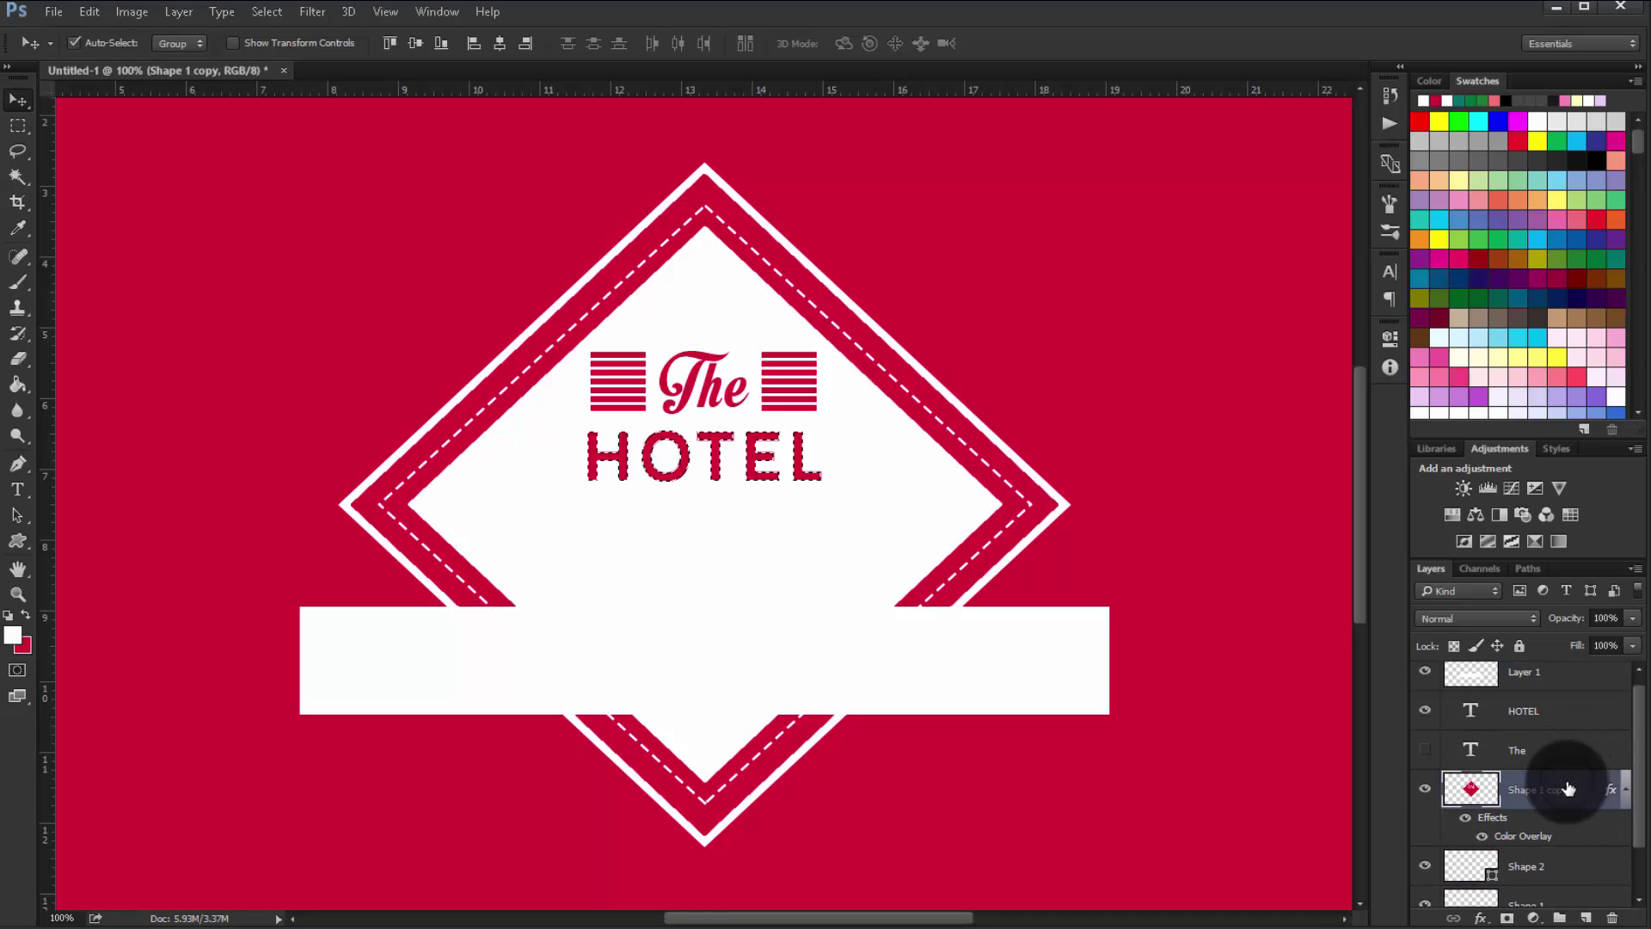
pyautogui.click(1425, 710)
pyautogui.scroll(1, 1642, 741)
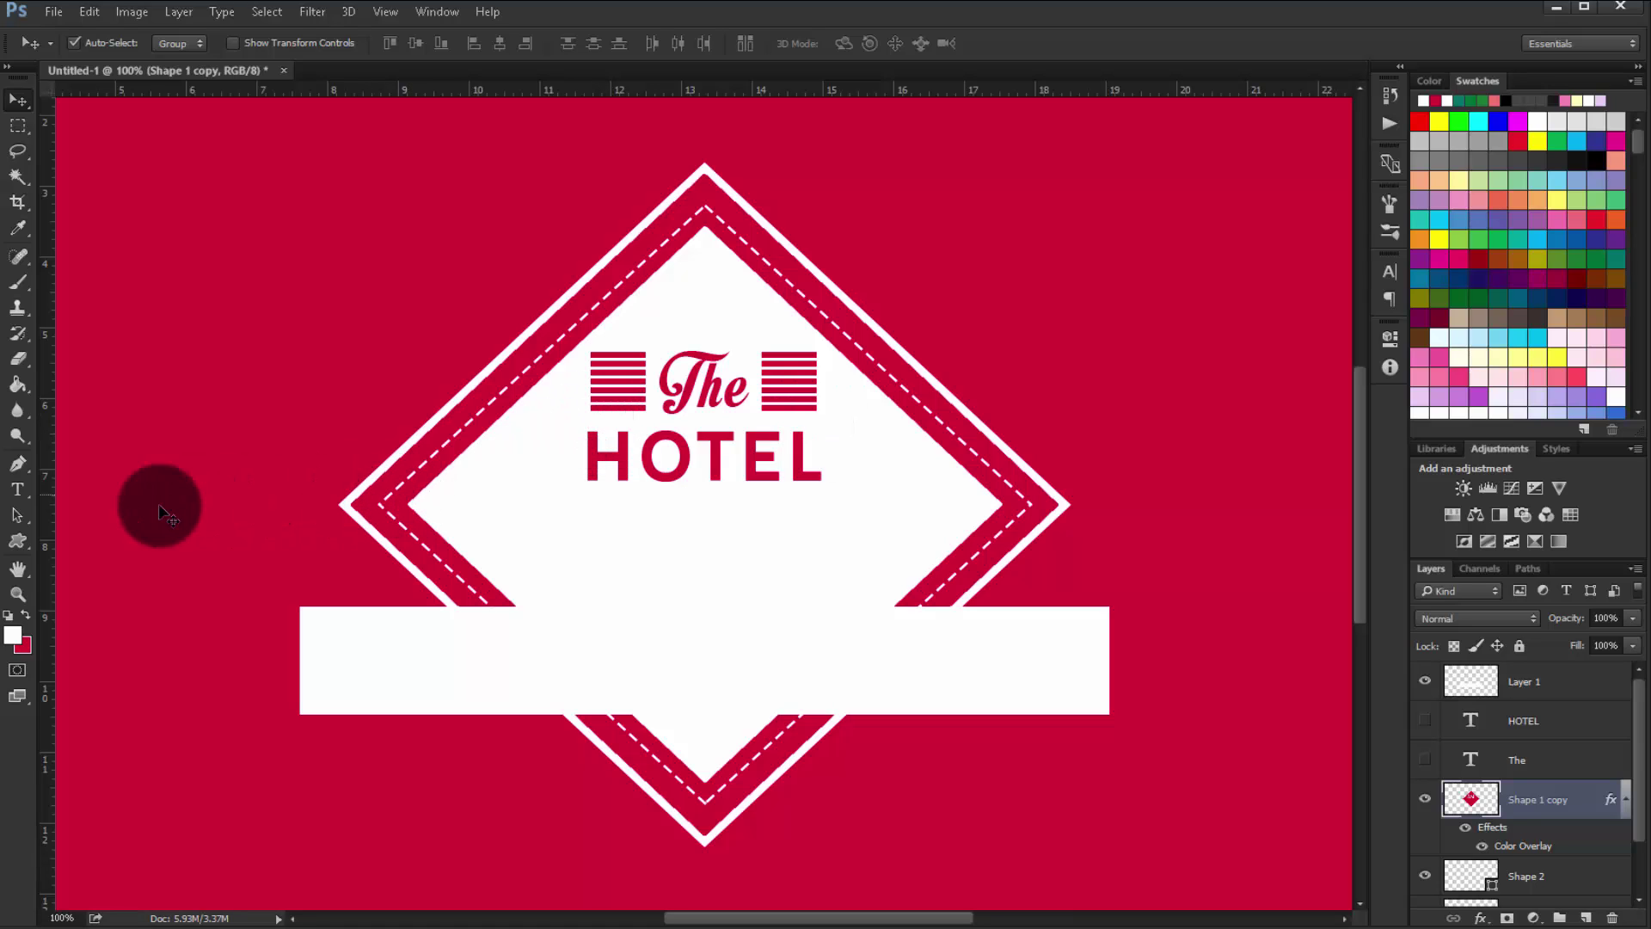
# Add two pairs of vertical guides at the banner's ends and place the first Pen anchor at its top-left
pyautogui.moveTo(55, 520); pyautogui.dragTo(337, 534)
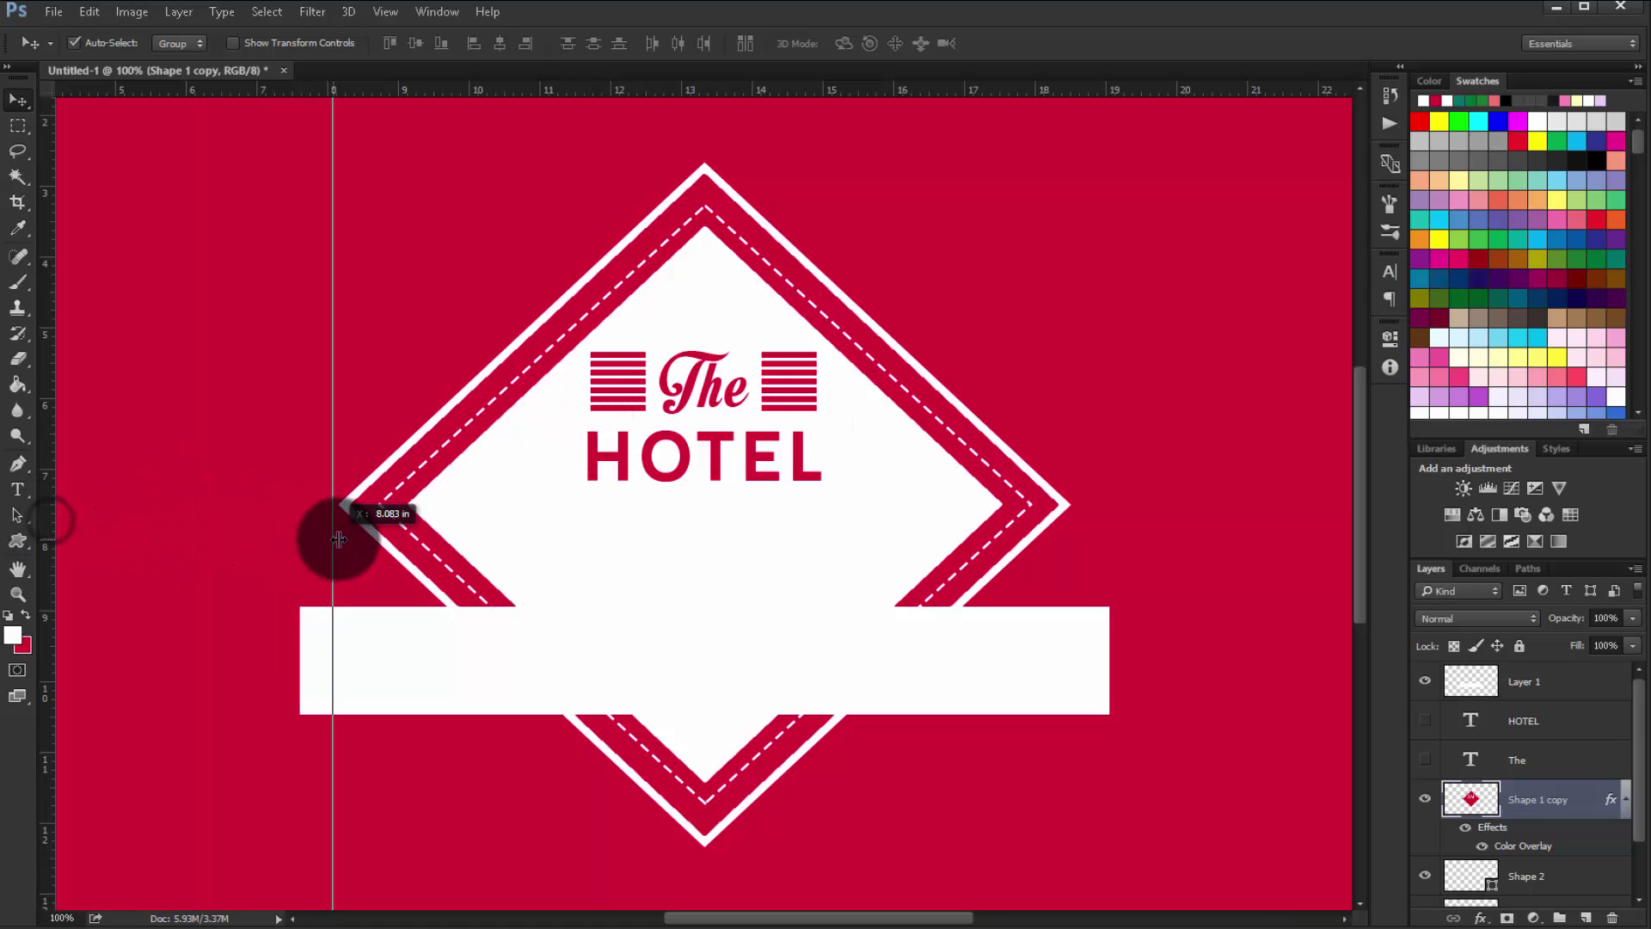
pyautogui.moveTo(50, 546); pyautogui.dragTo(1073, 653)
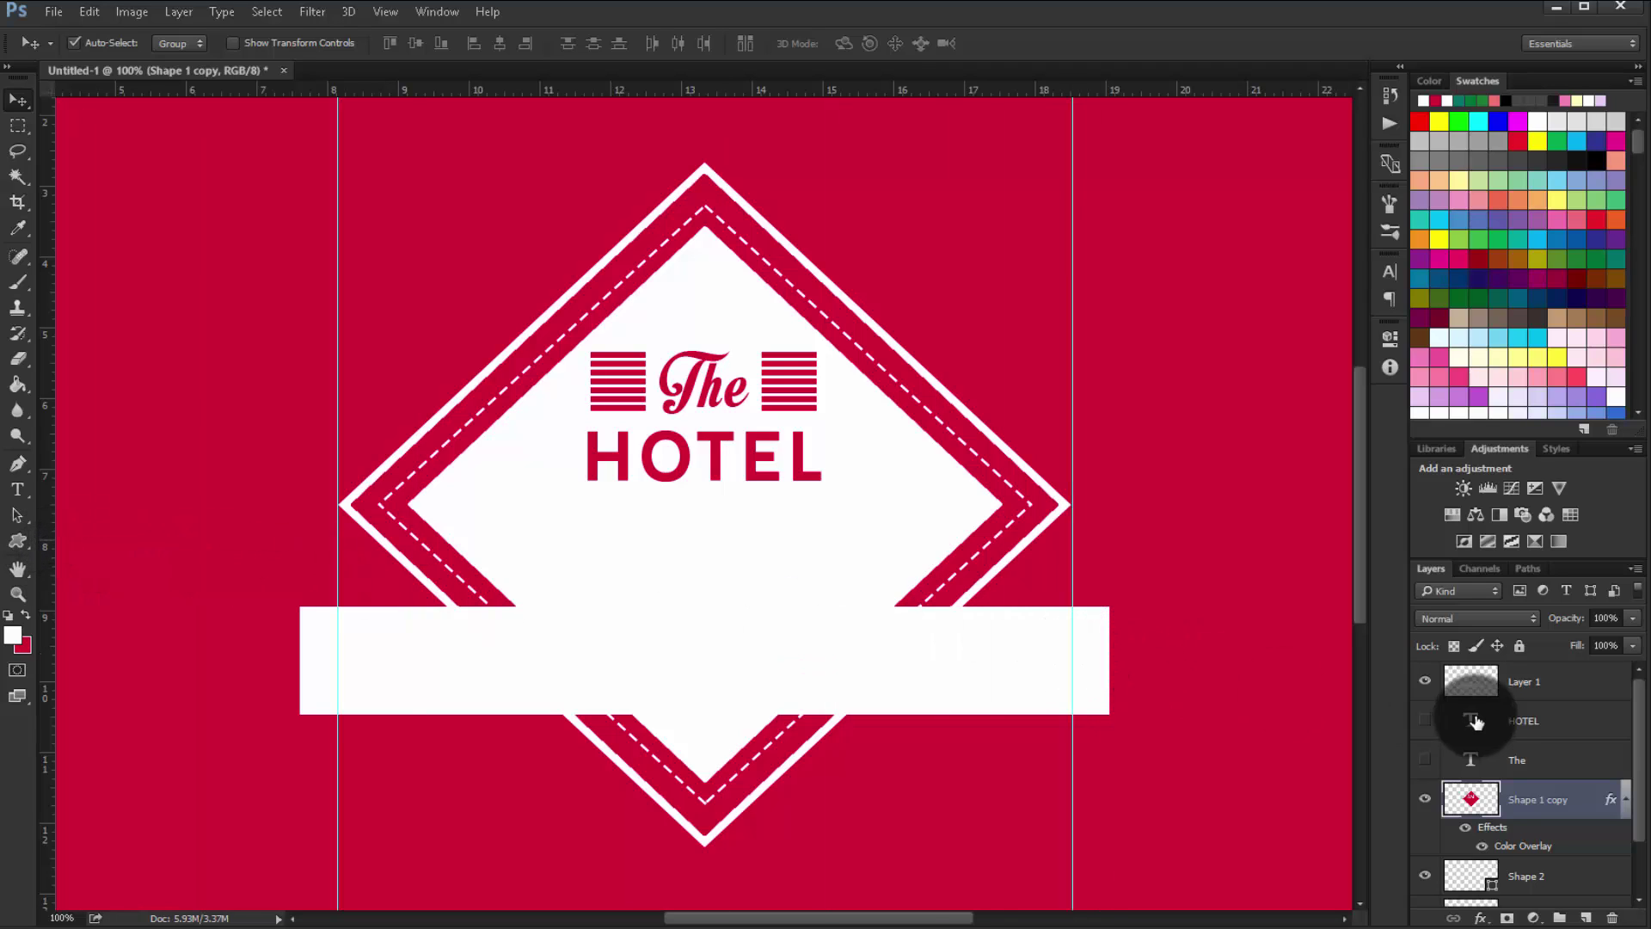
pyautogui.click(1498, 683)
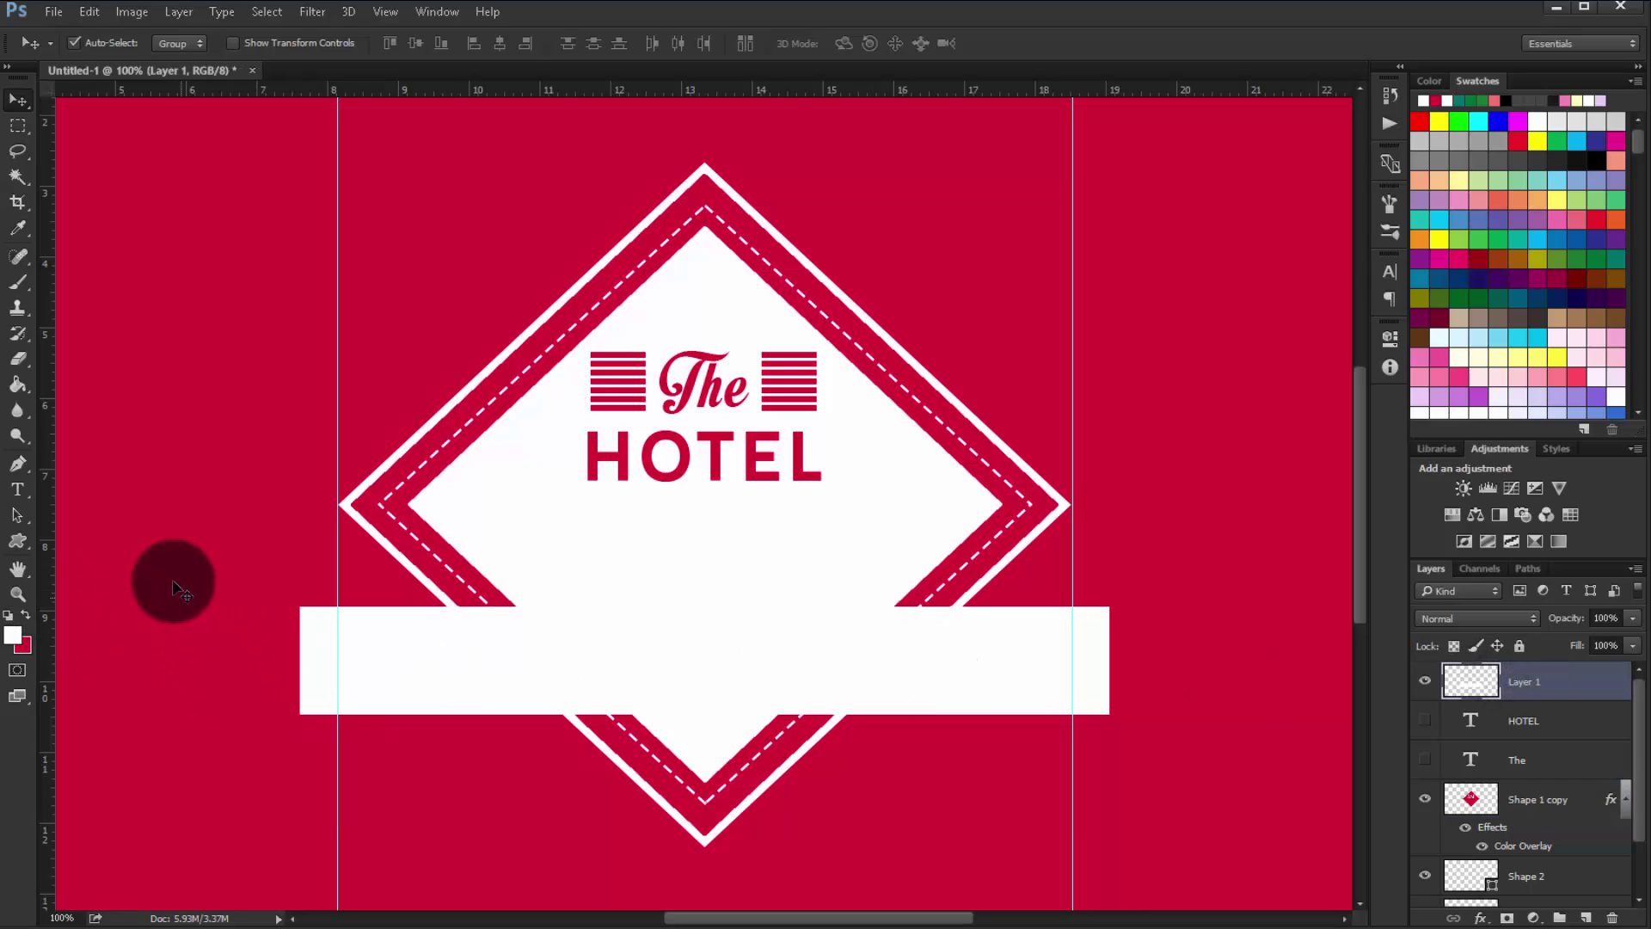
pyautogui.moveTo(45, 562); pyautogui.dragTo(389, 607)
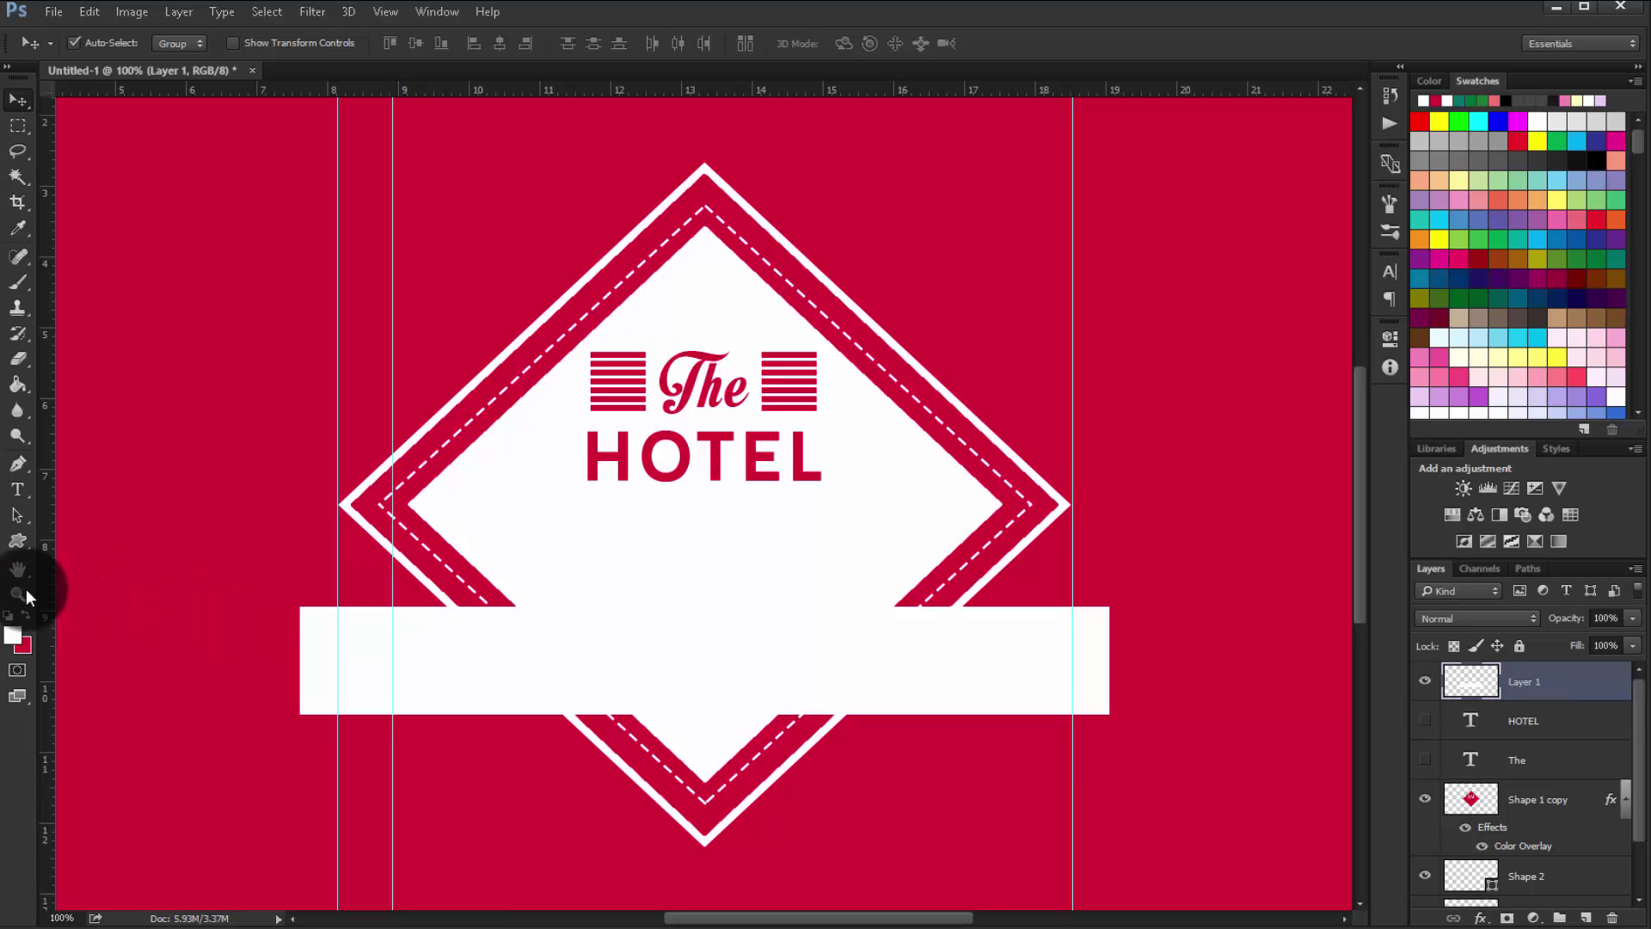
pyautogui.moveTo(49, 549); pyautogui.dragTo(1017, 651)
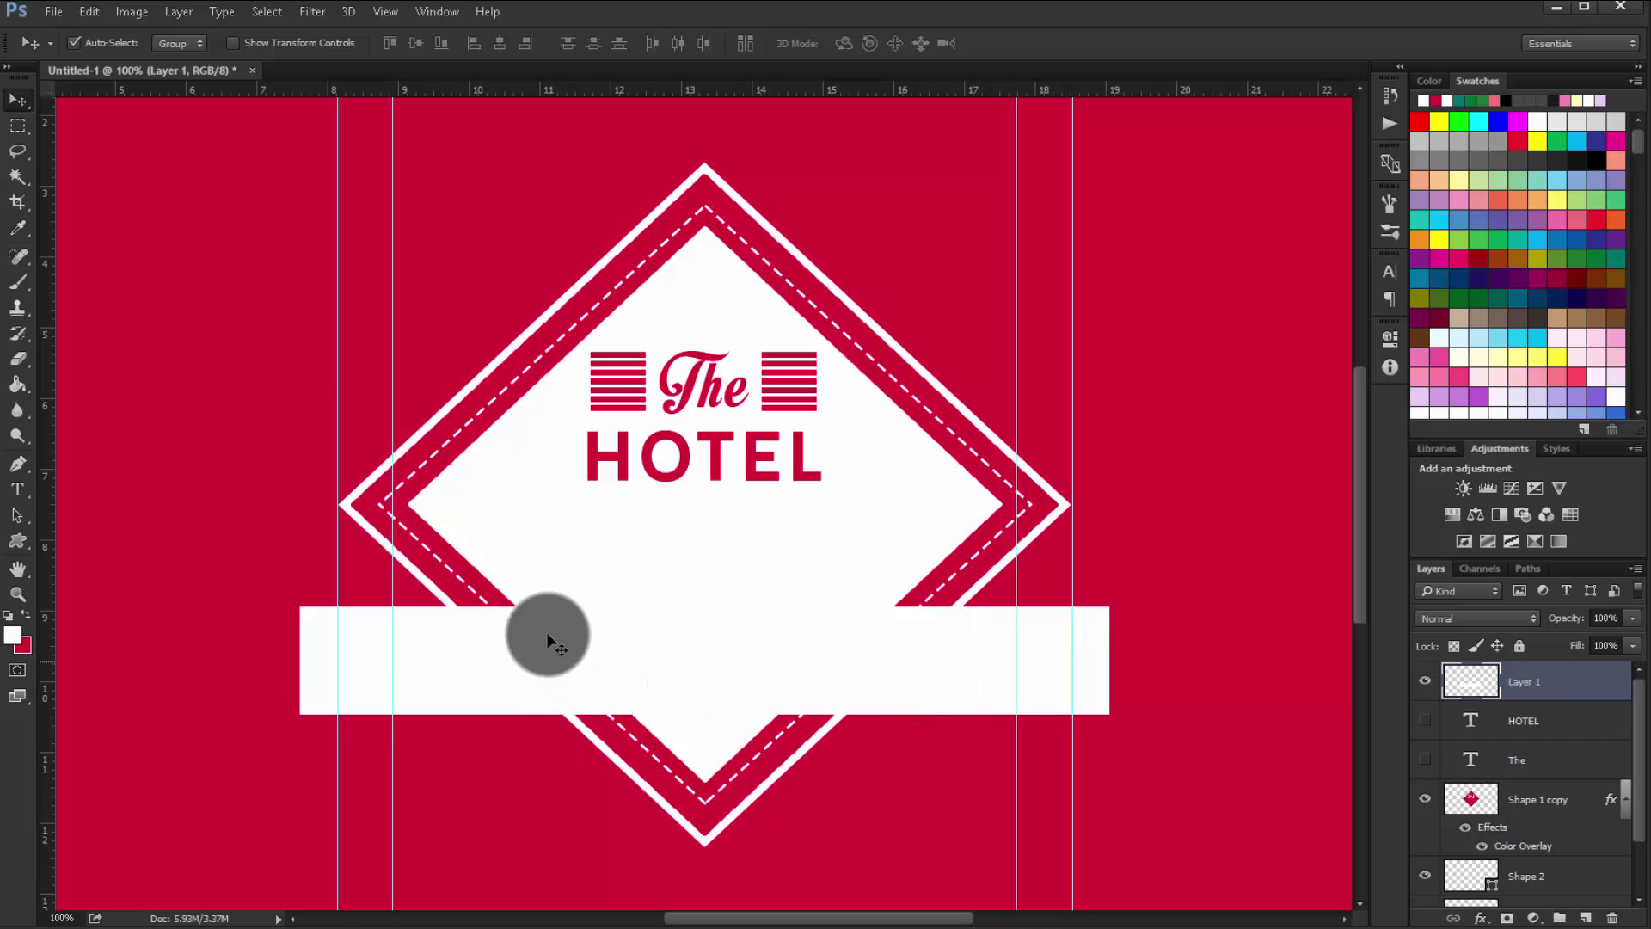
pyautogui.click(18, 466)
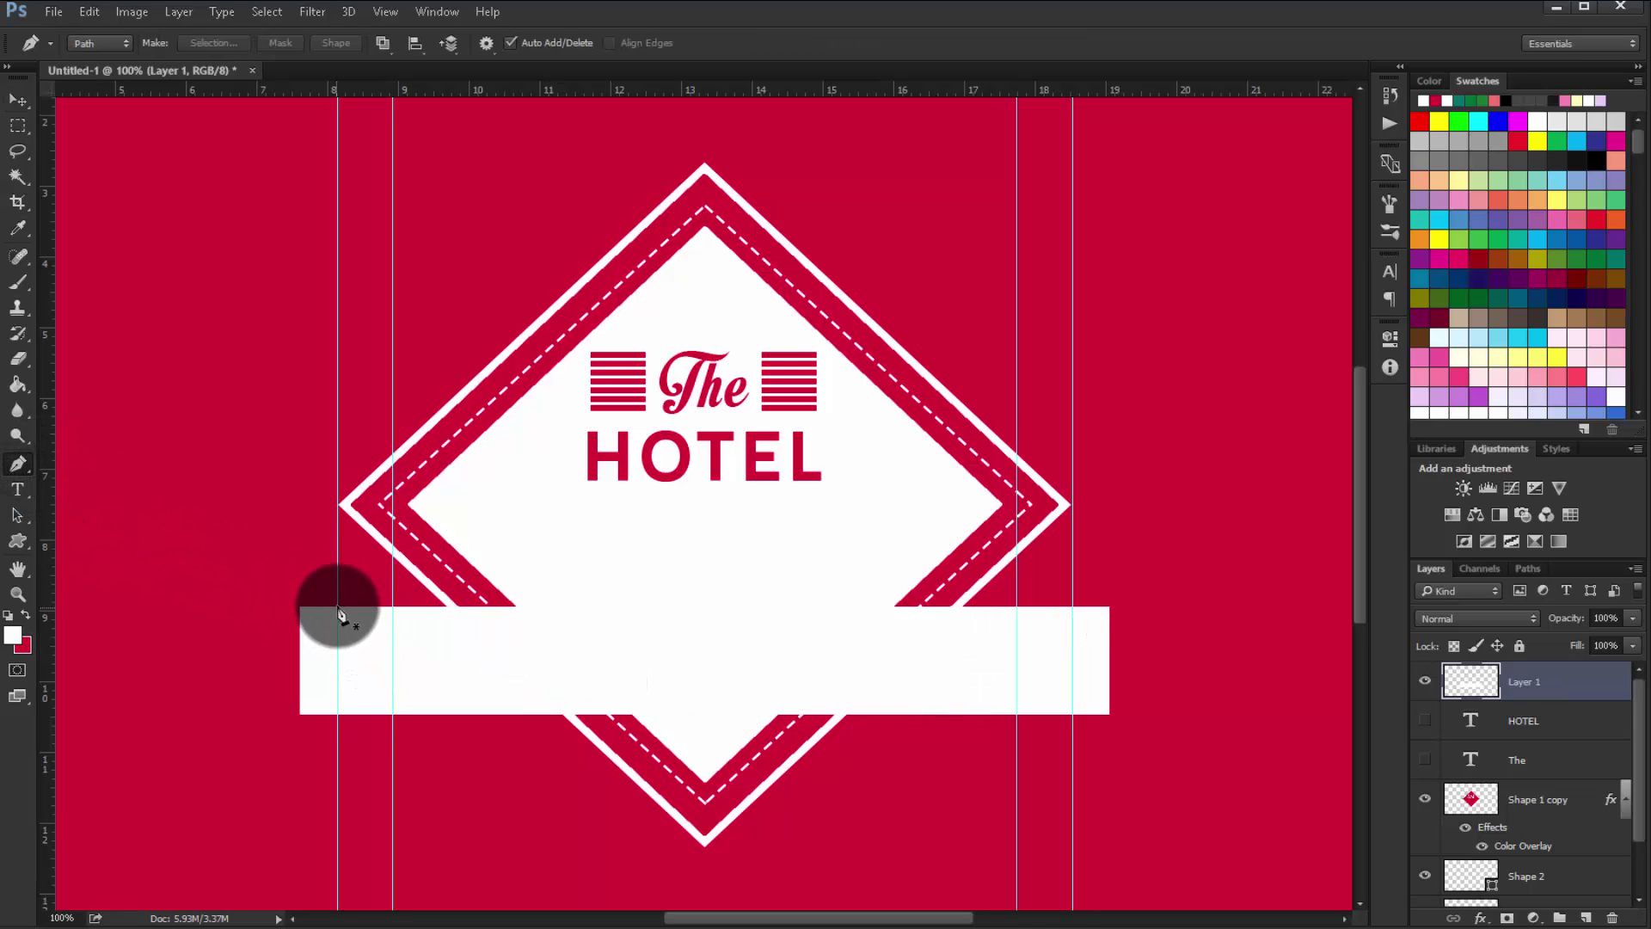
pyautogui.click(338, 608)
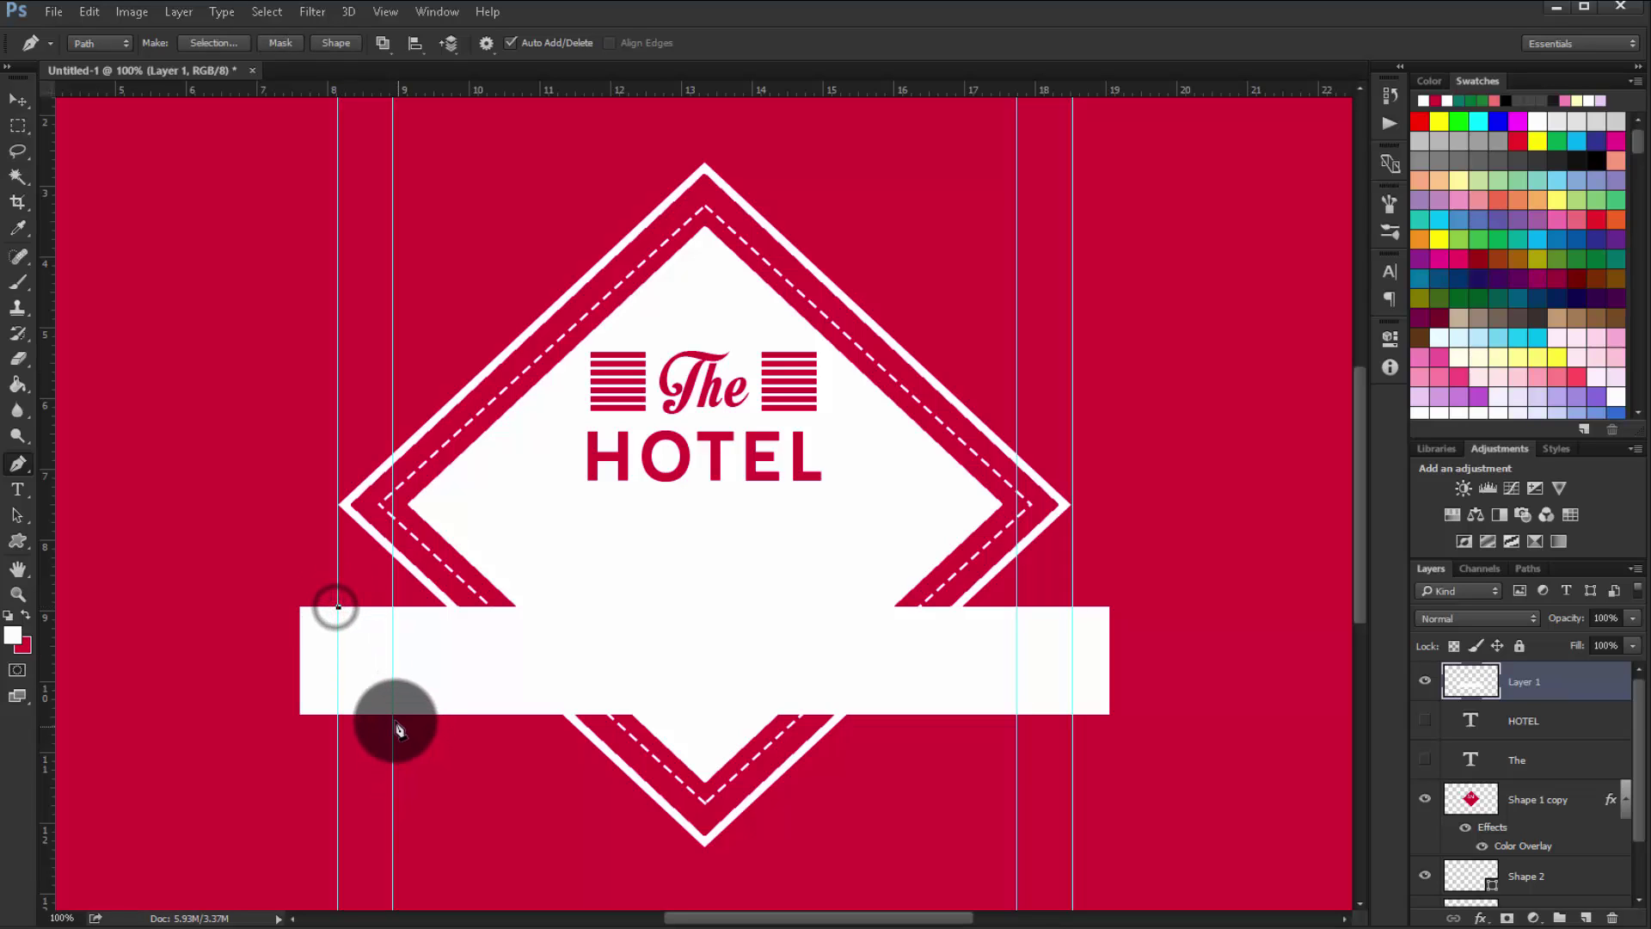
# Close a Pen path around the banner's left end along a diagonal
pyautogui.click(393, 713)
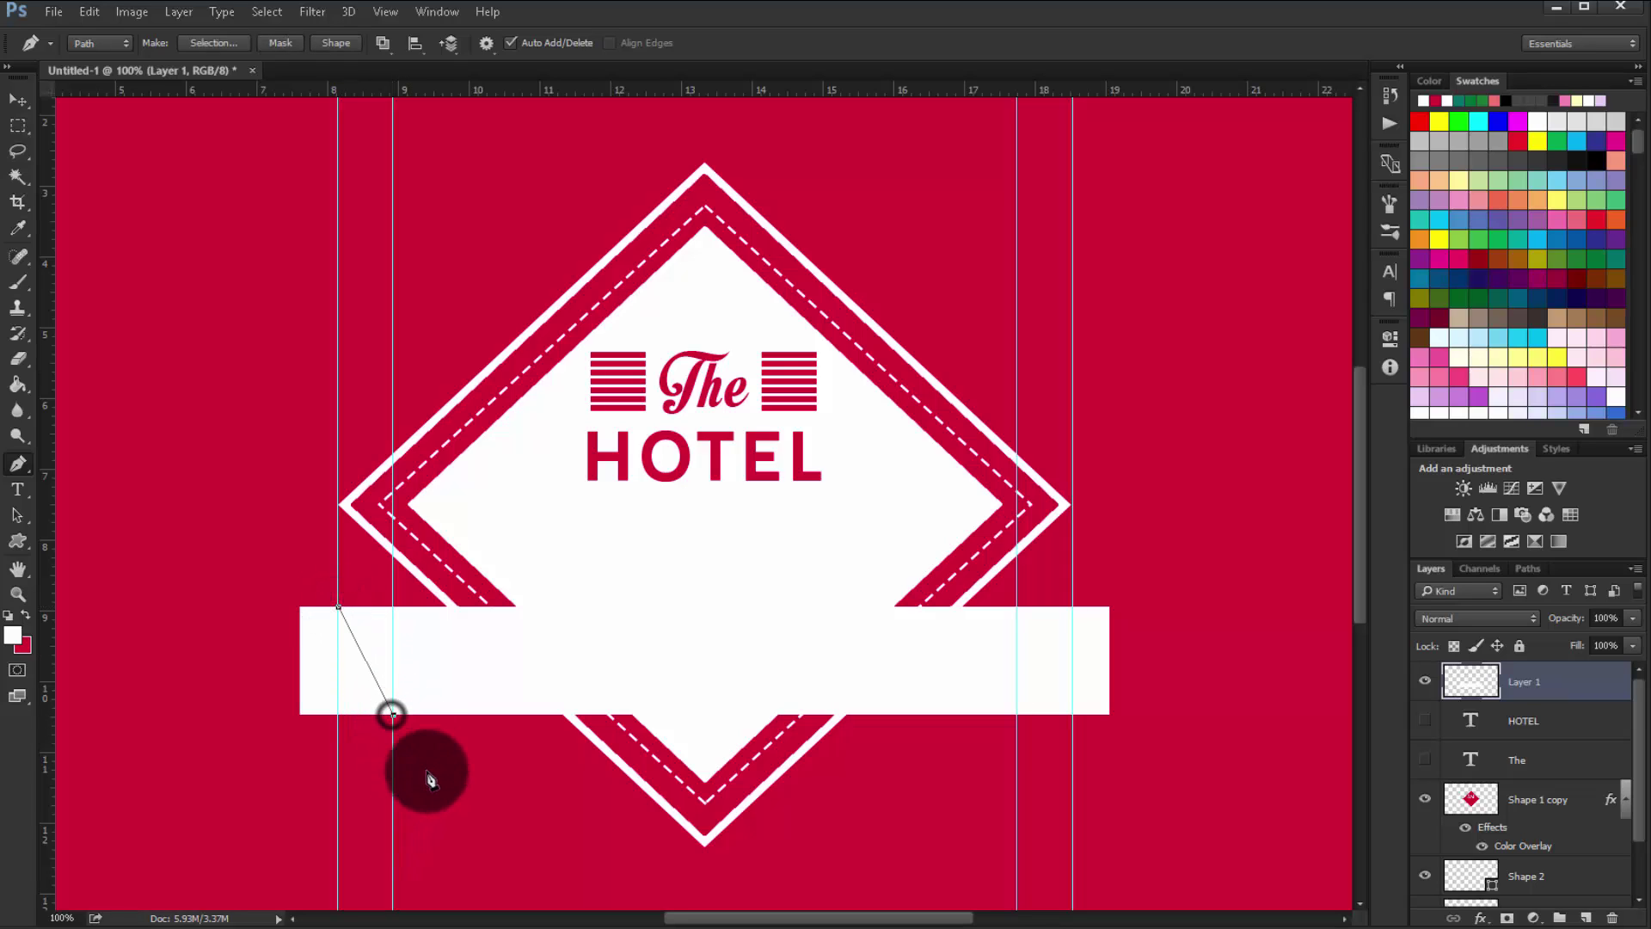
pyautogui.moveTo(429, 776); pyautogui.dragTo(260, 777)
pyautogui.click(193, 668)
pyautogui.click(239, 596)
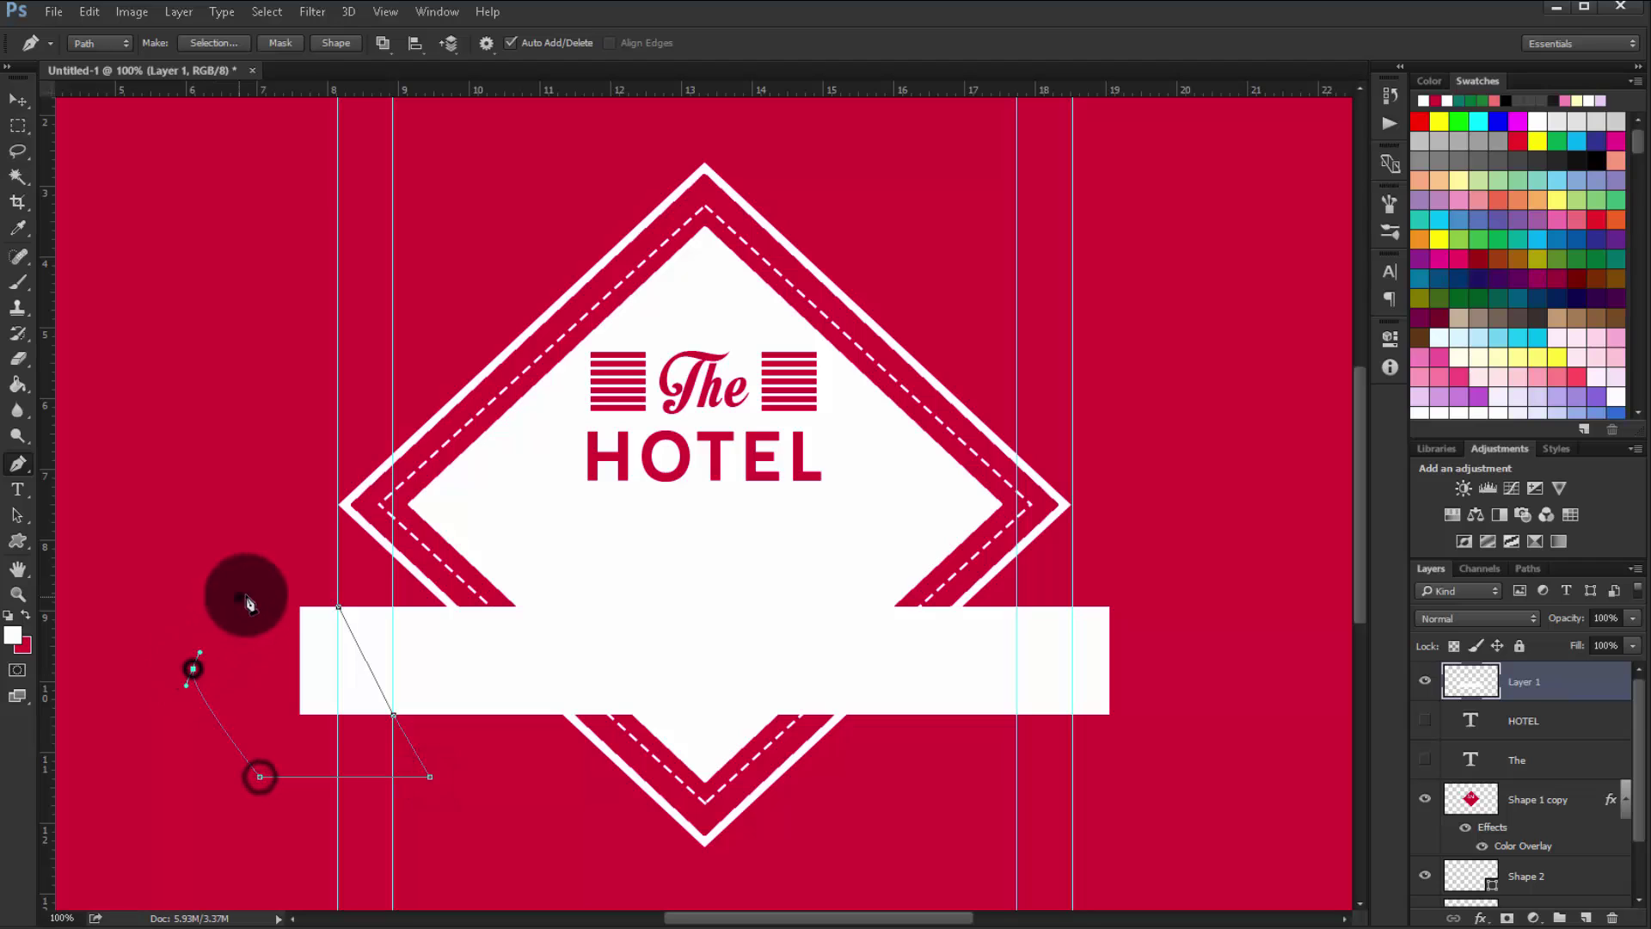
pyautogui.click(321, 587)
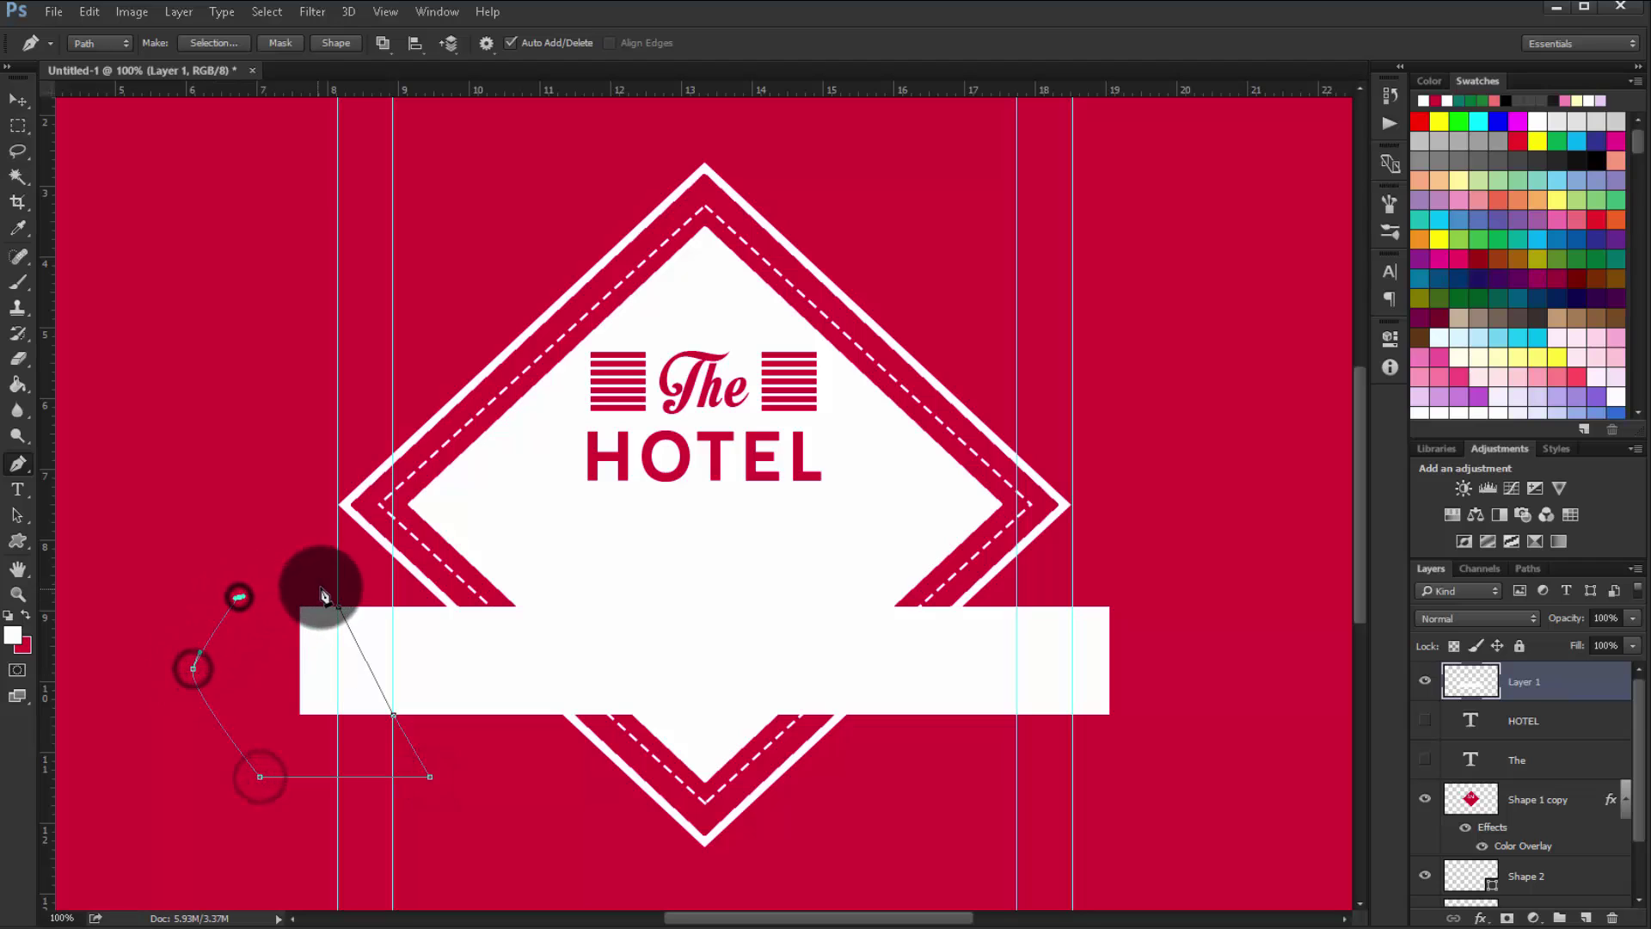
# Make the path a selection and delete the banner's left end, undoing a stray guide move
pyautogui.rightClick(368, 596)
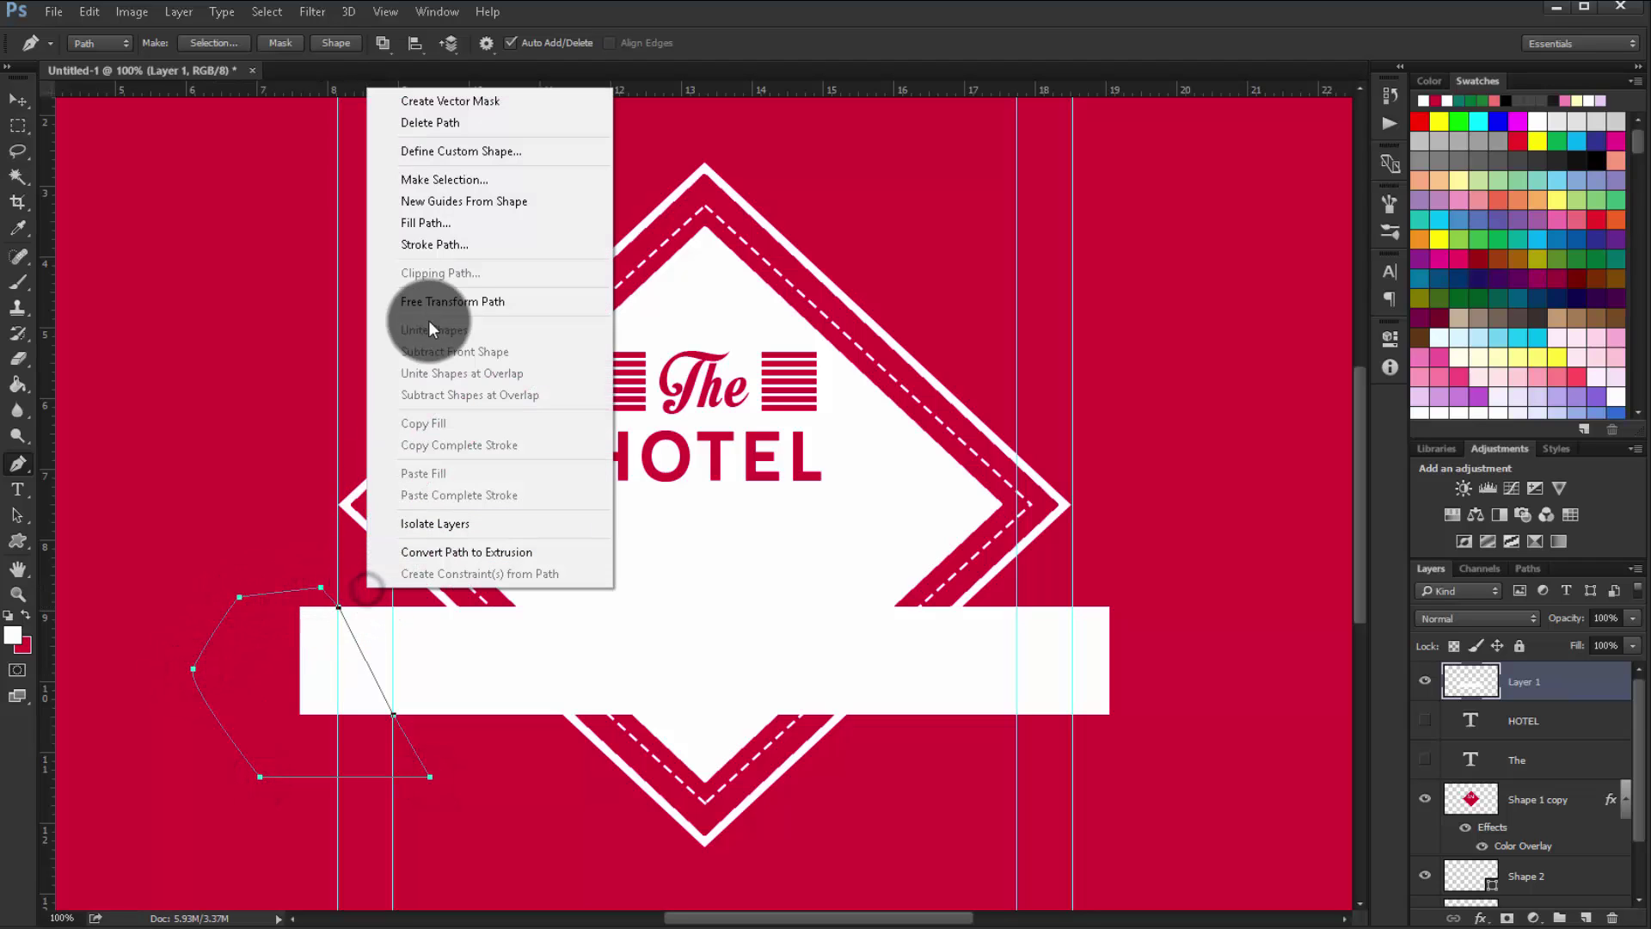
pyautogui.click(462, 183)
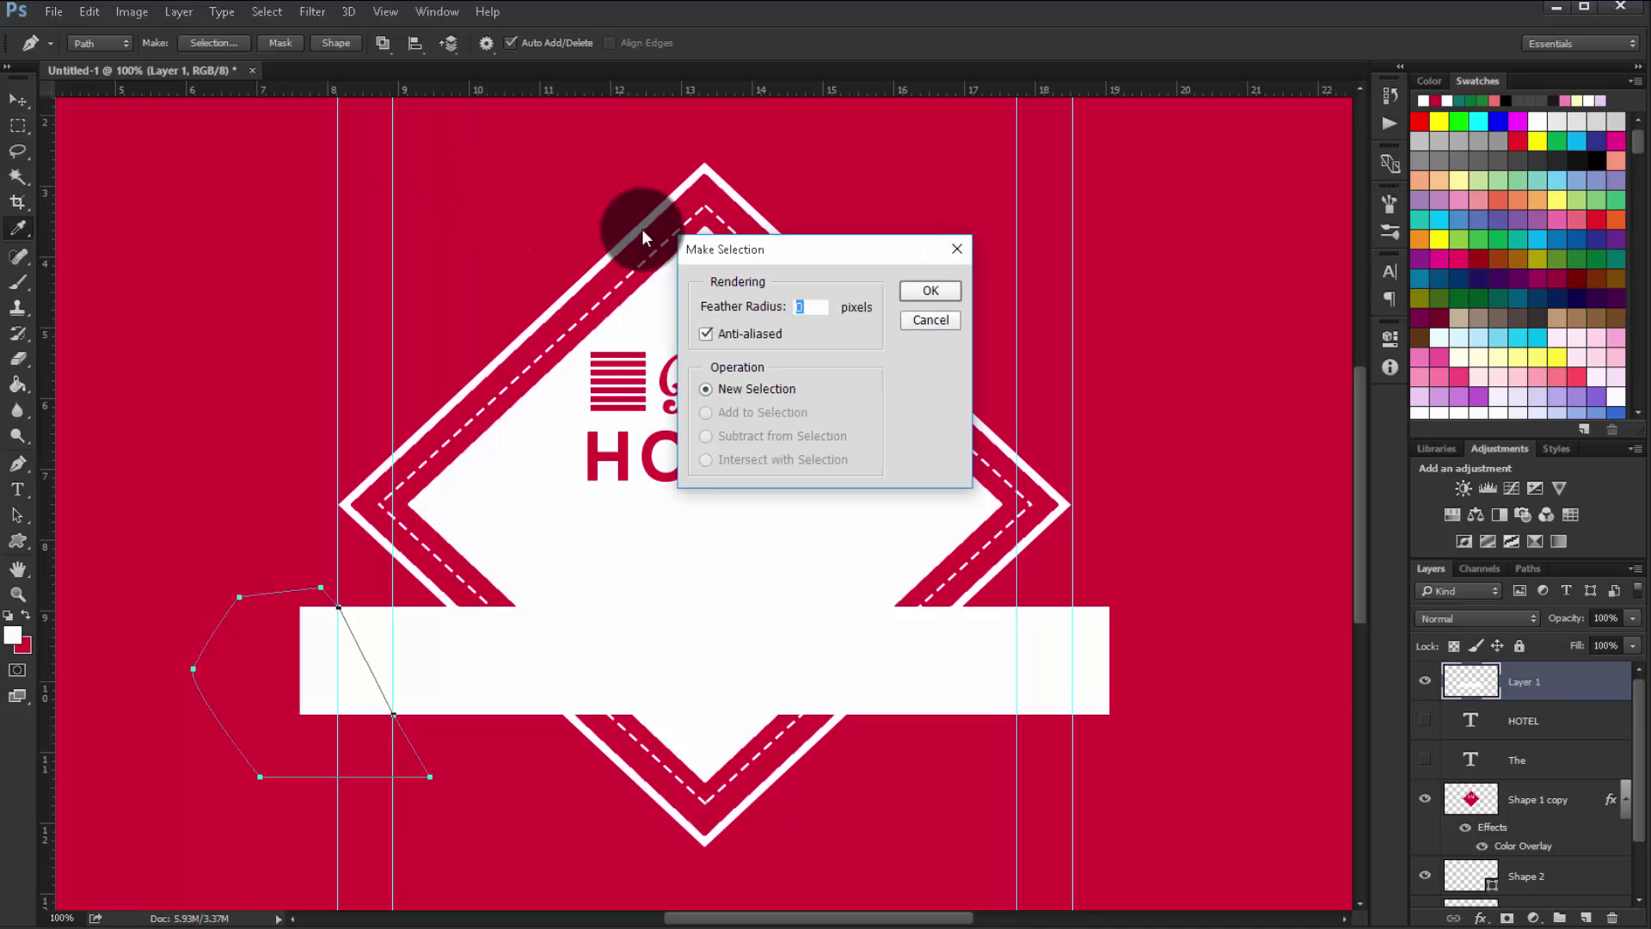
pyautogui.click(906, 294)
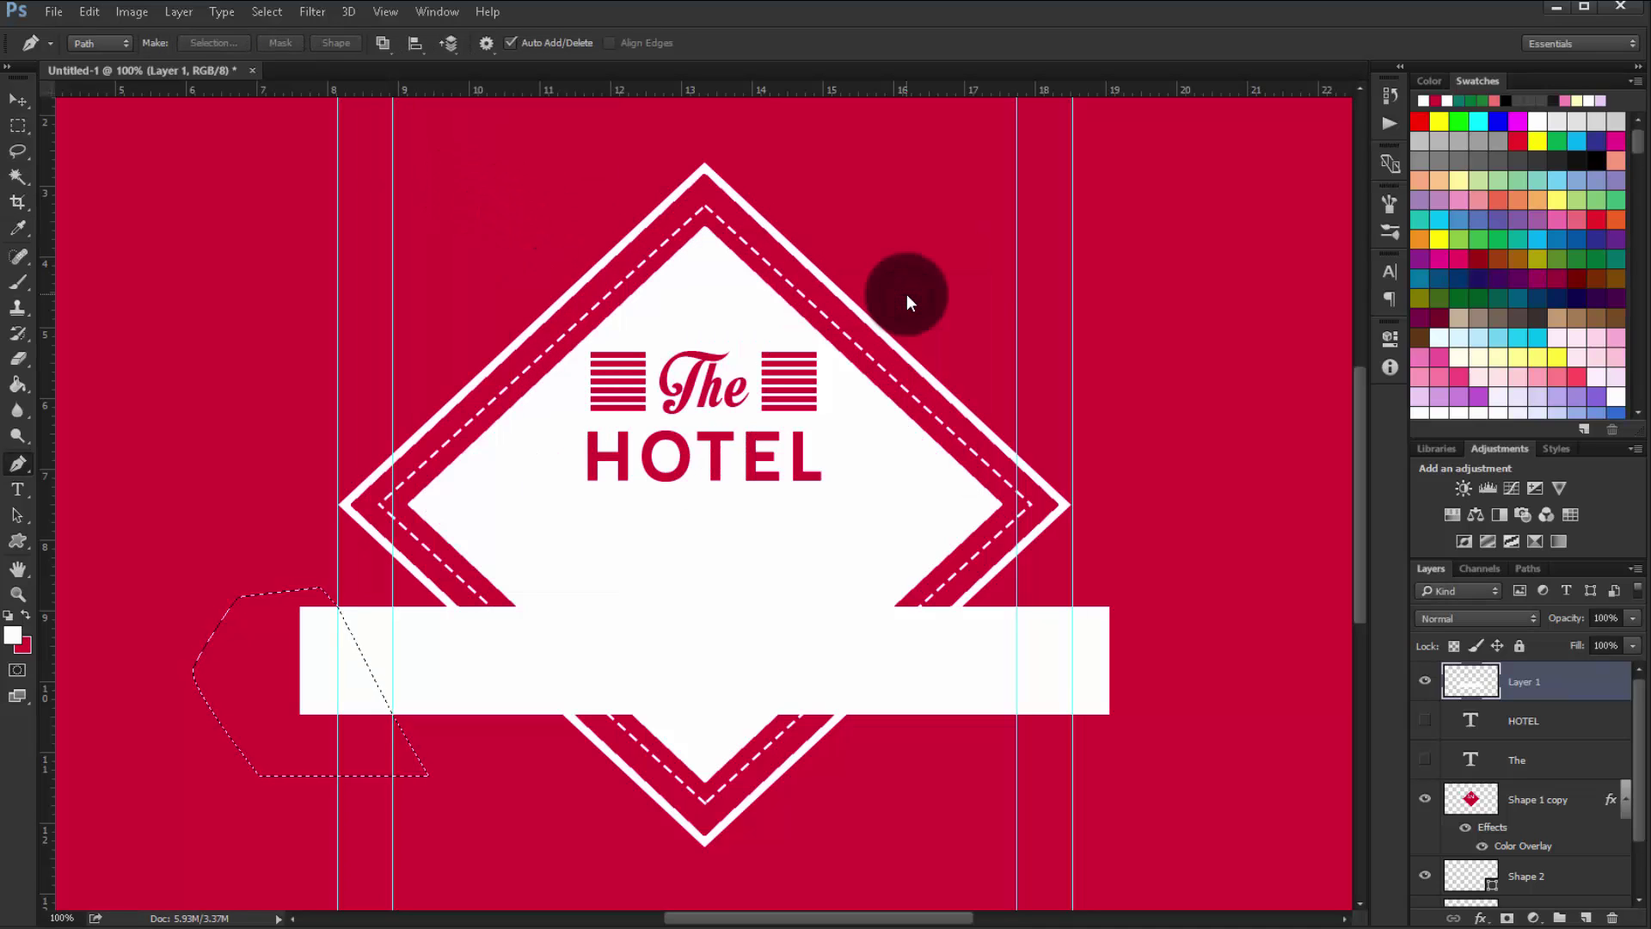
pyautogui.press('Delete')
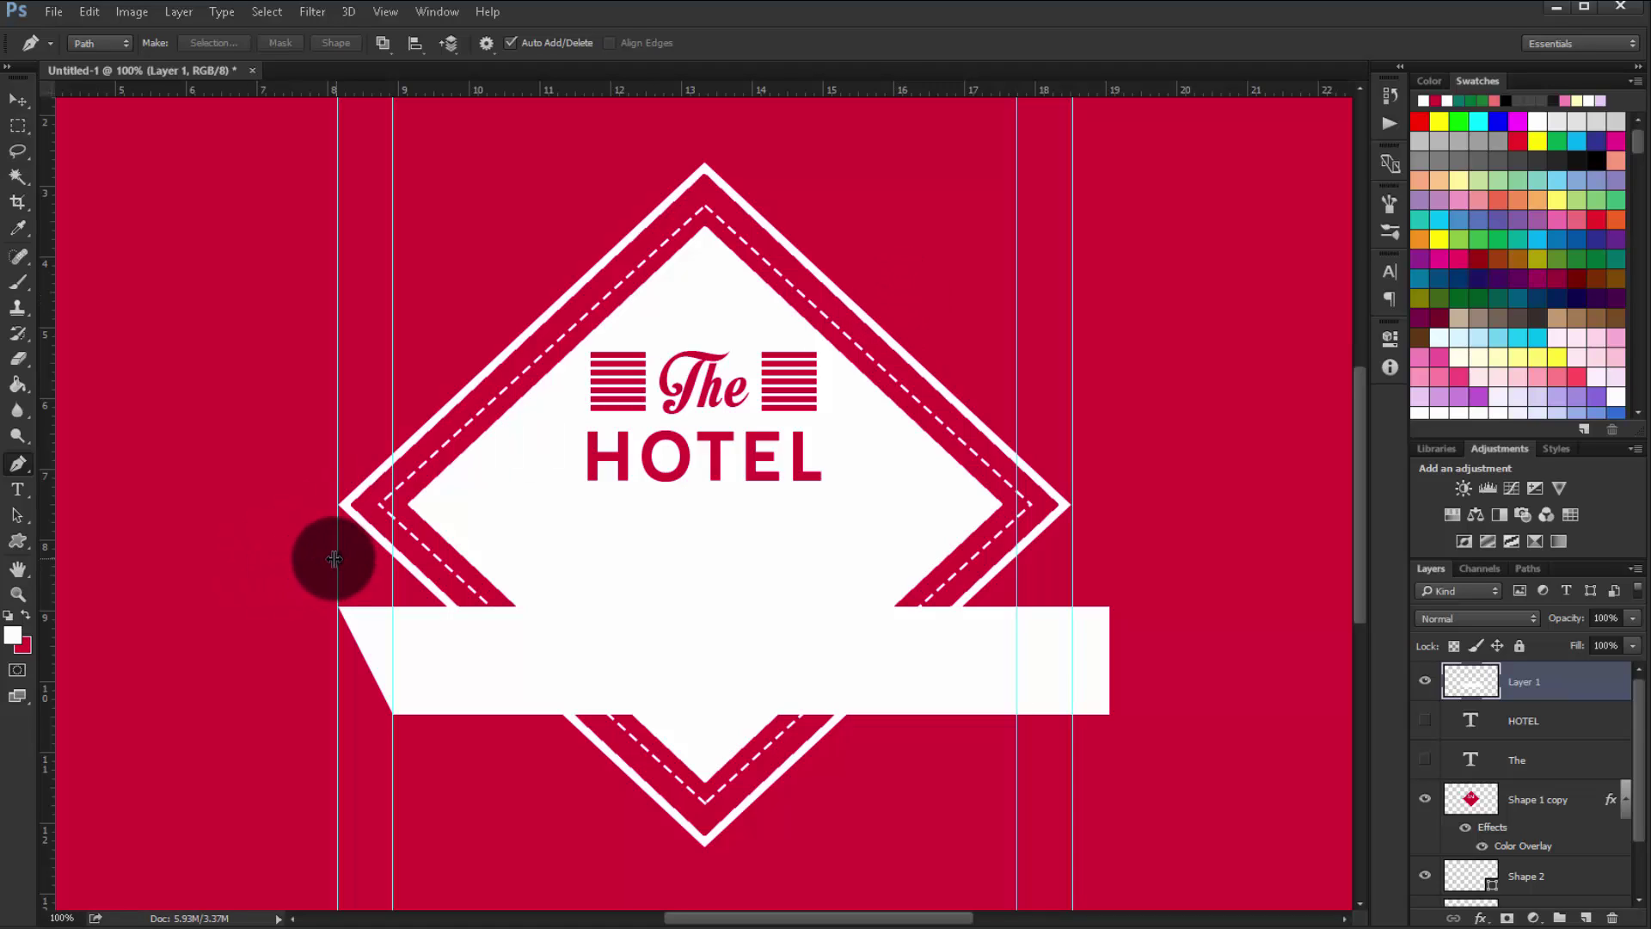
pyautogui.moveTo(335, 559); pyautogui.dragTo(290, 559)
pyautogui.hotkey('ctrl', 'z')
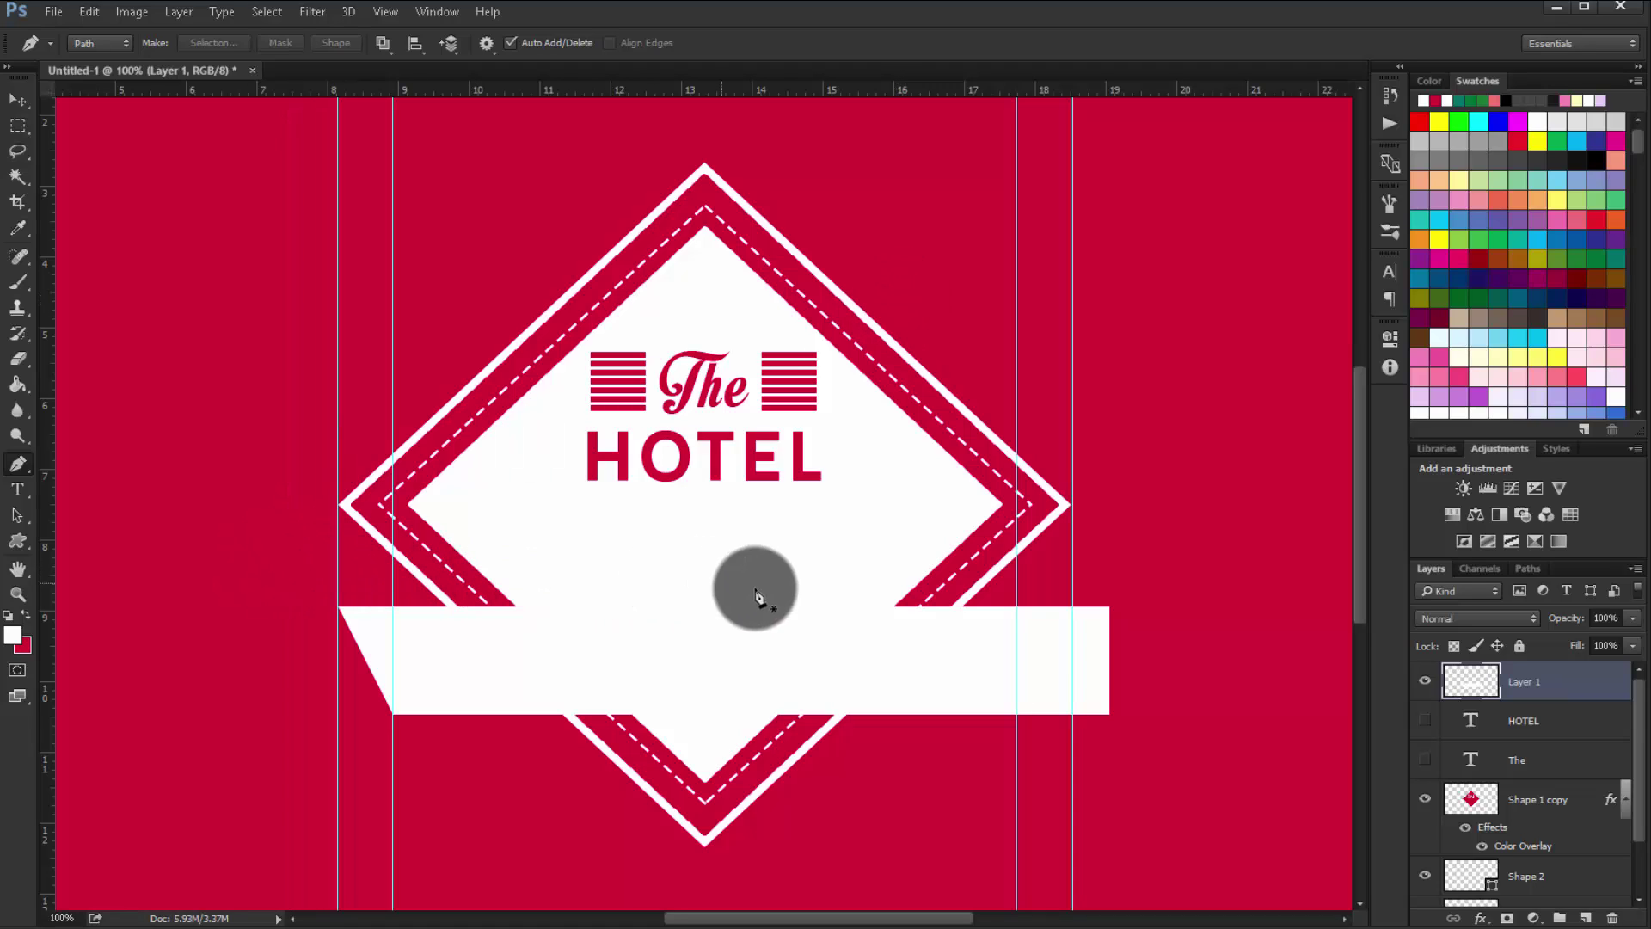
# Zoom to 200% and bring the banner's right end into view
pyautogui.click(1073, 601)
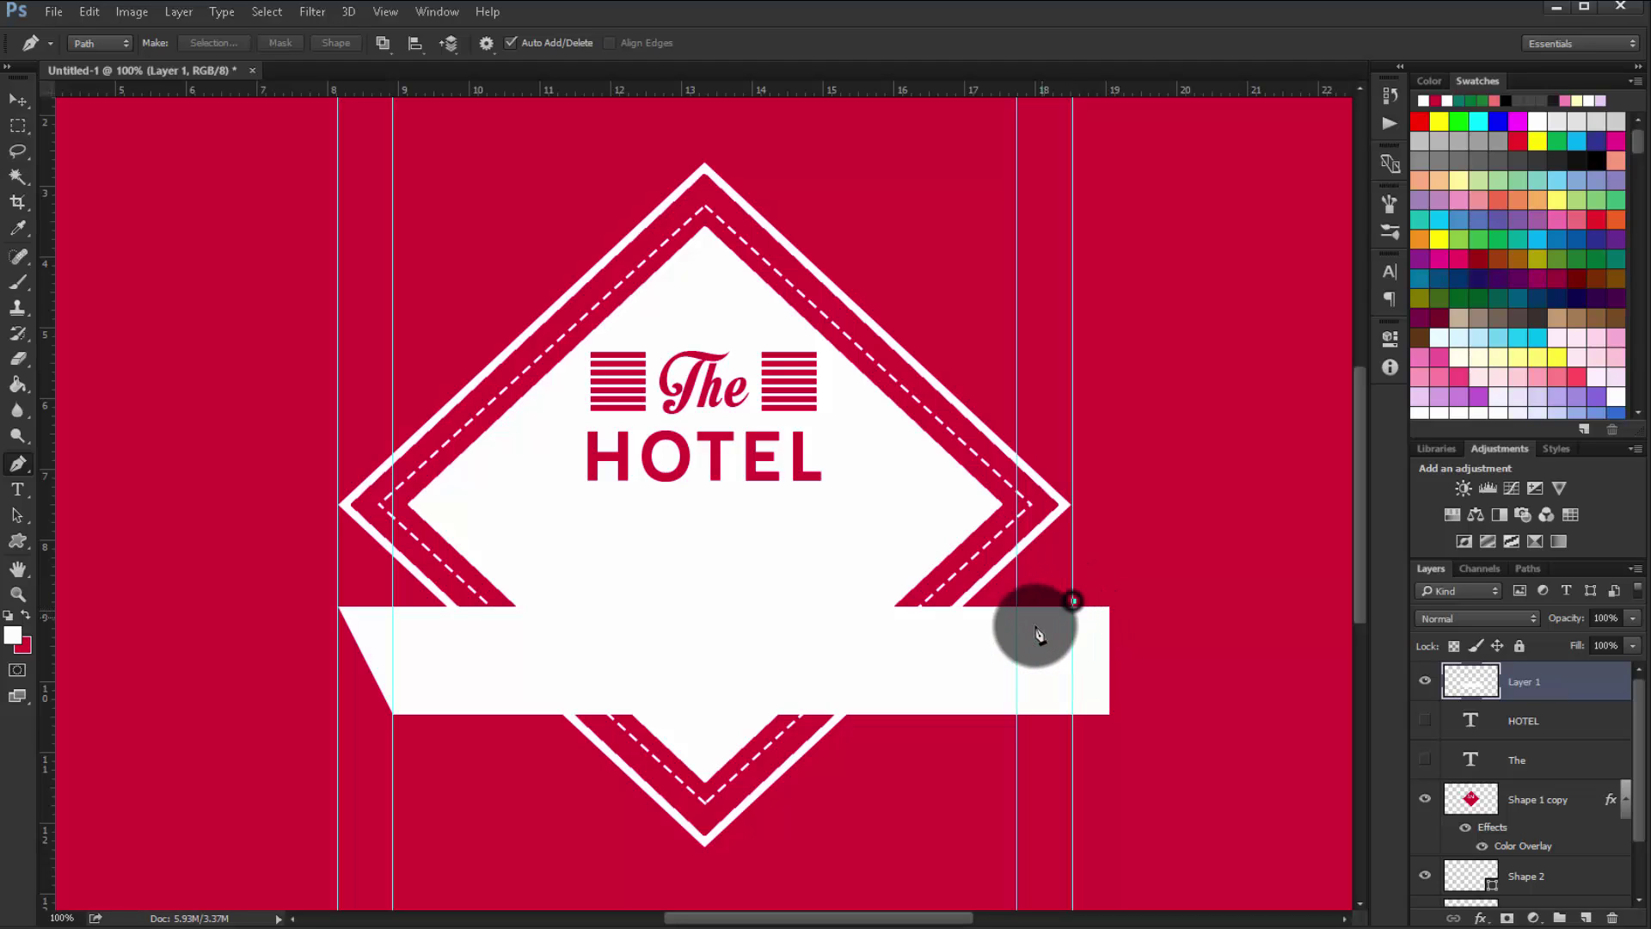
pyautogui.hotkey('ctrl', 'z')
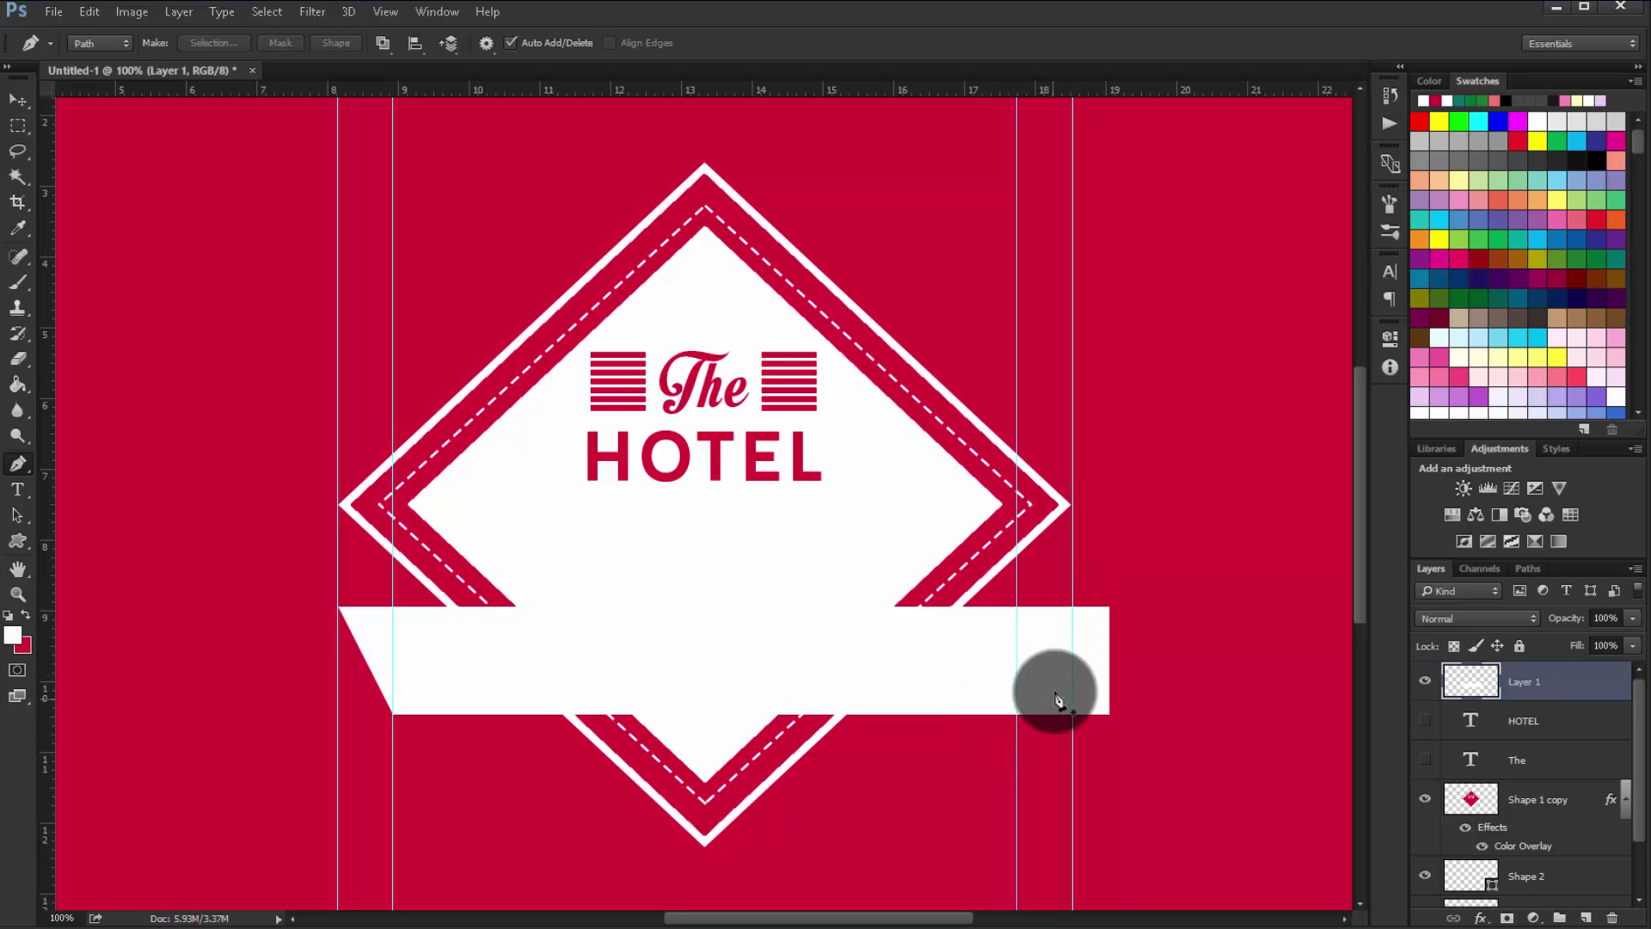
pyautogui.click(1073, 603)
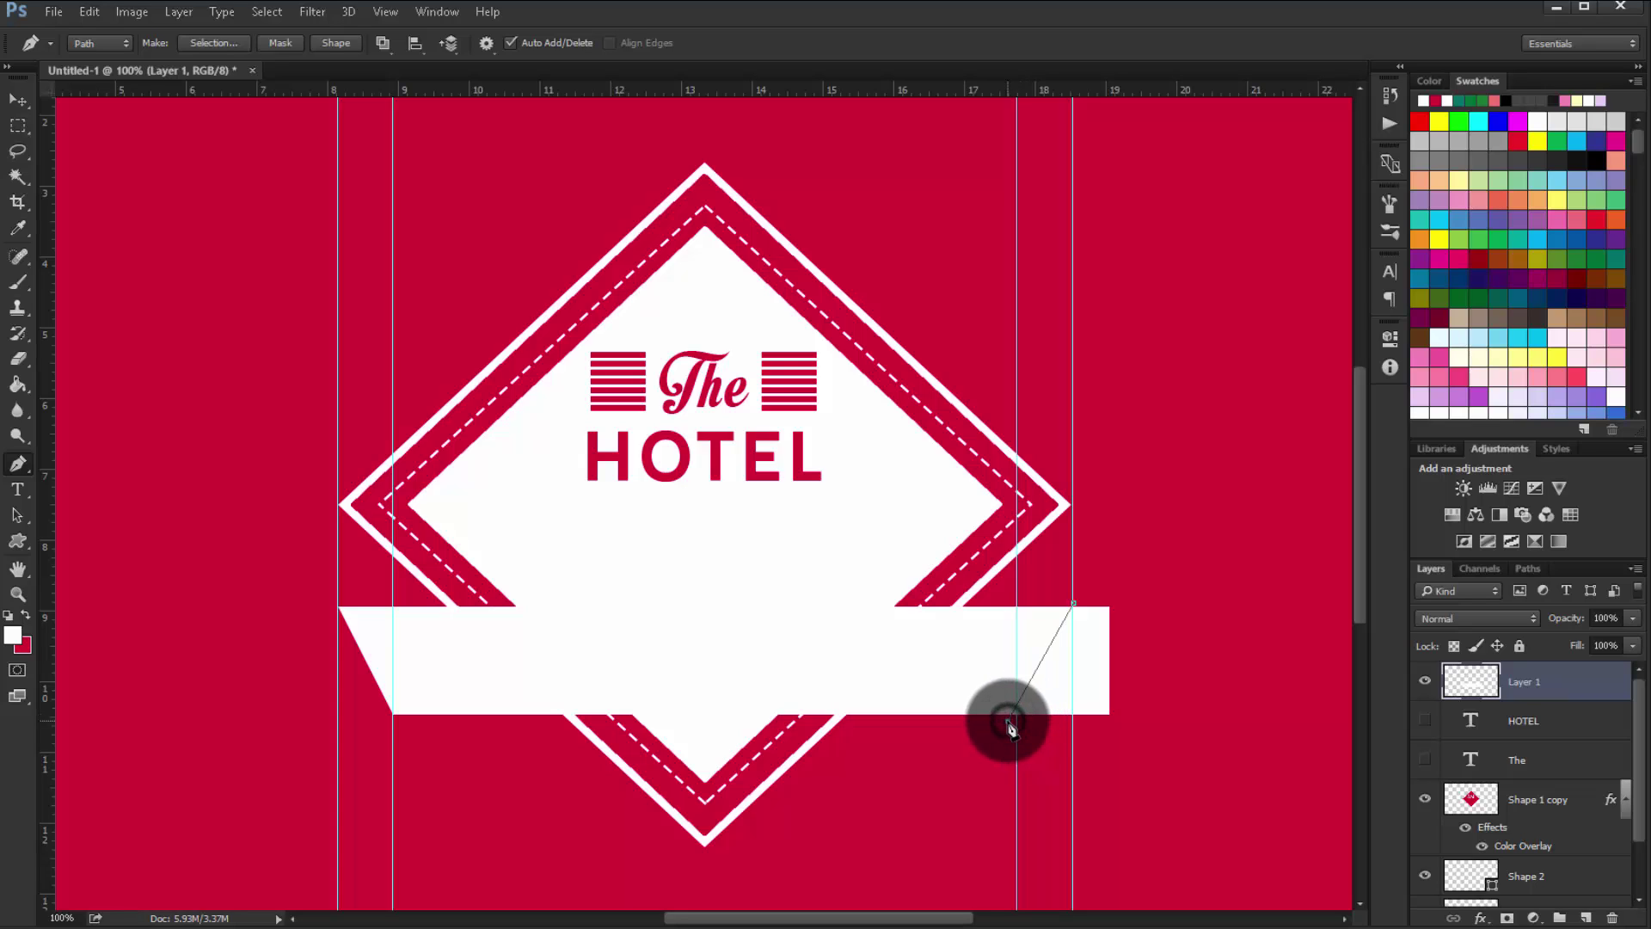
pyautogui.hotkey('ctrl', '+')
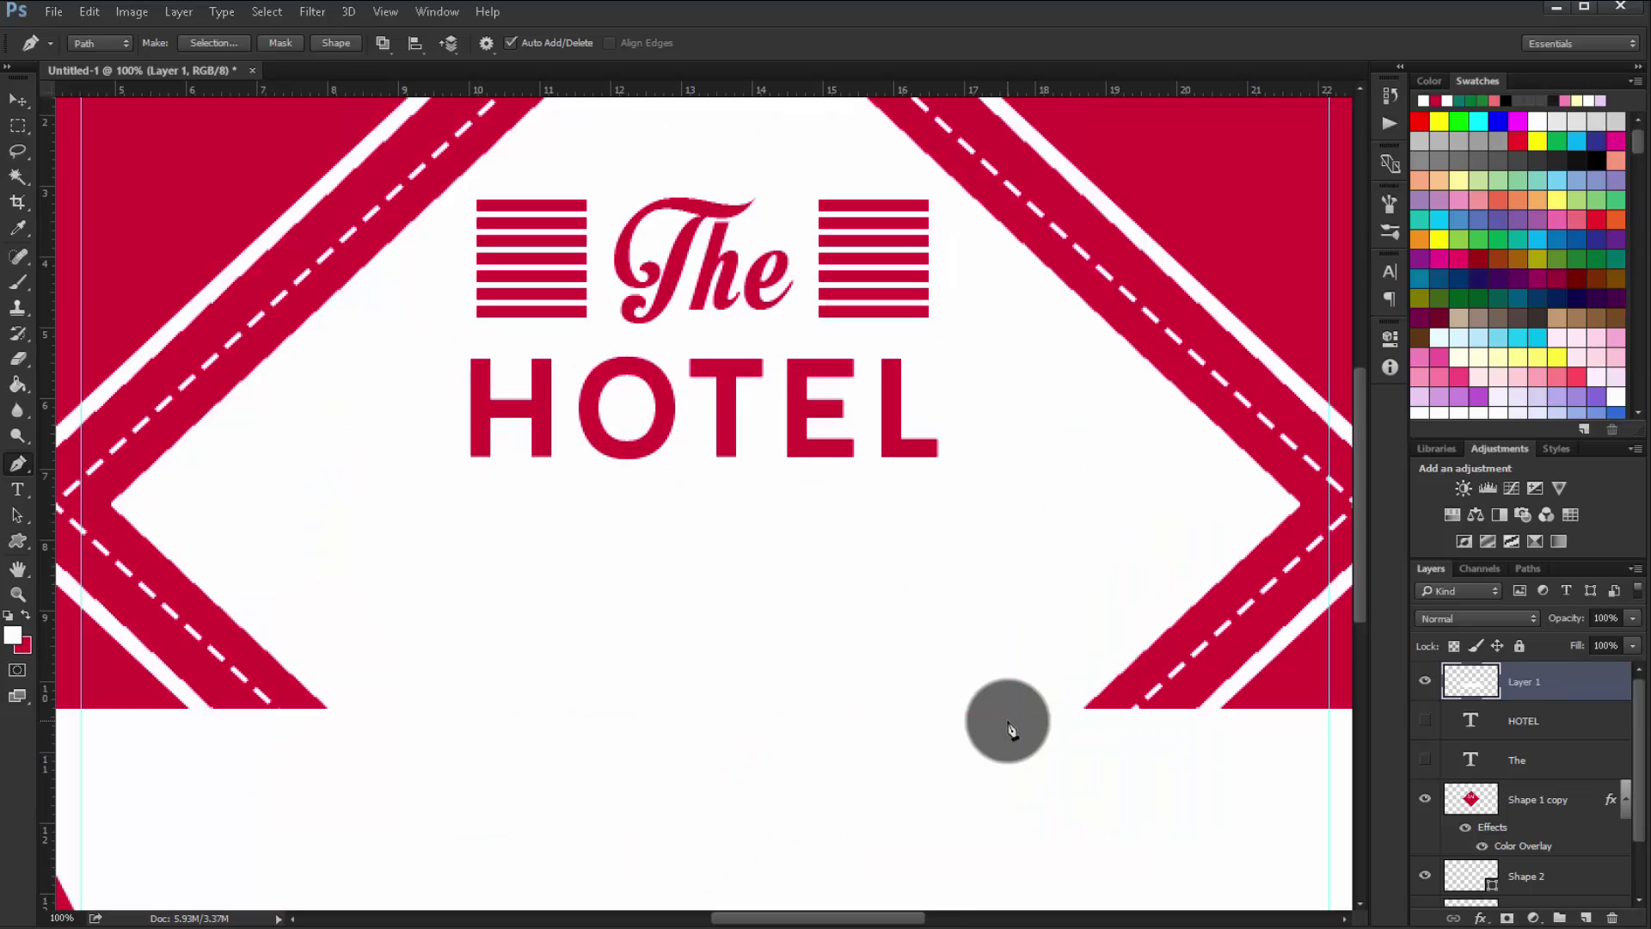
pyautogui.moveTo(1037, 780); pyautogui.dragTo(1036, 615)
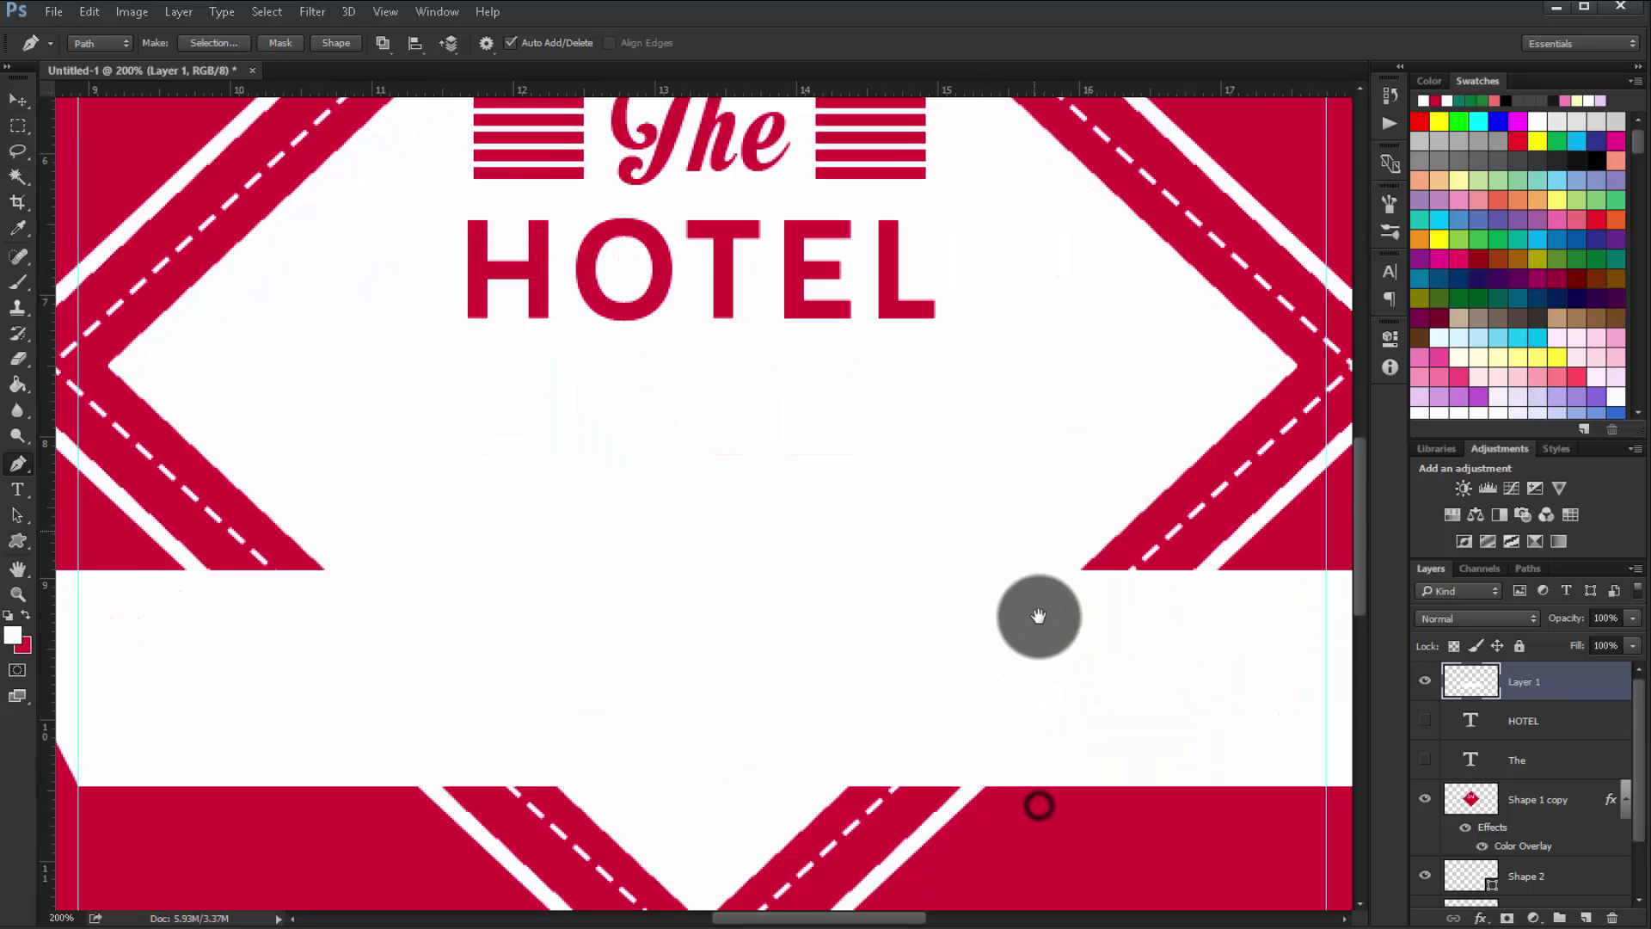
pyautogui.moveTo(1135, 720); pyautogui.dragTo(998, 721)
# Draw a closed Pen path around the banner's right end with a diagonal cut line
pyautogui.click(1231, 511)
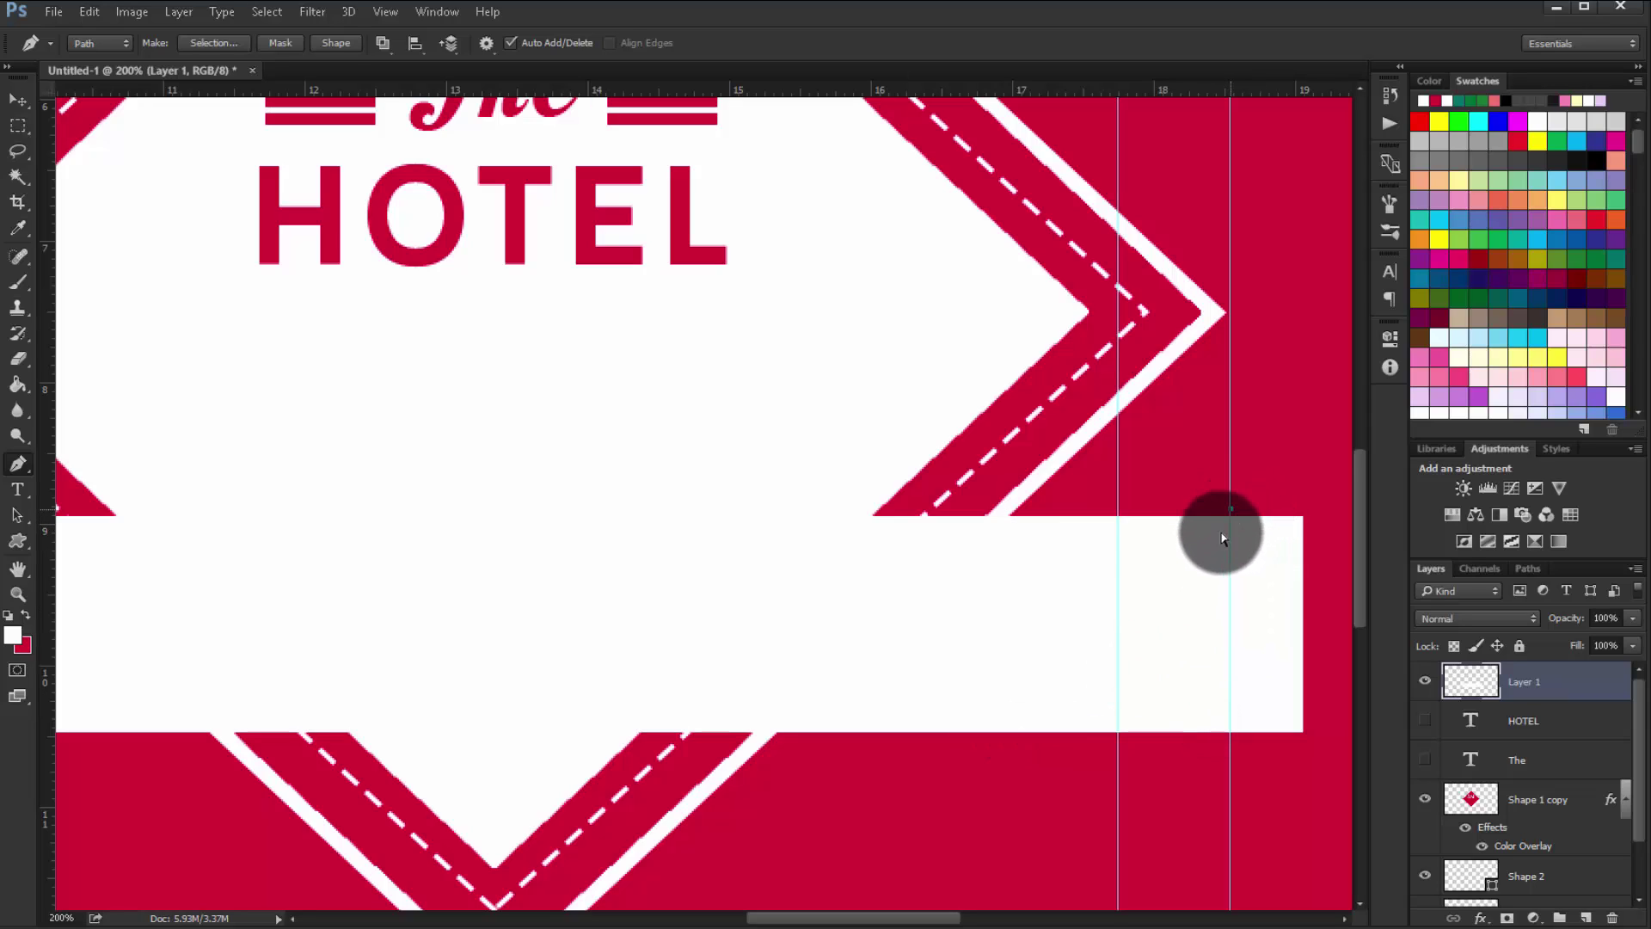
pyautogui.click(1134, 738)
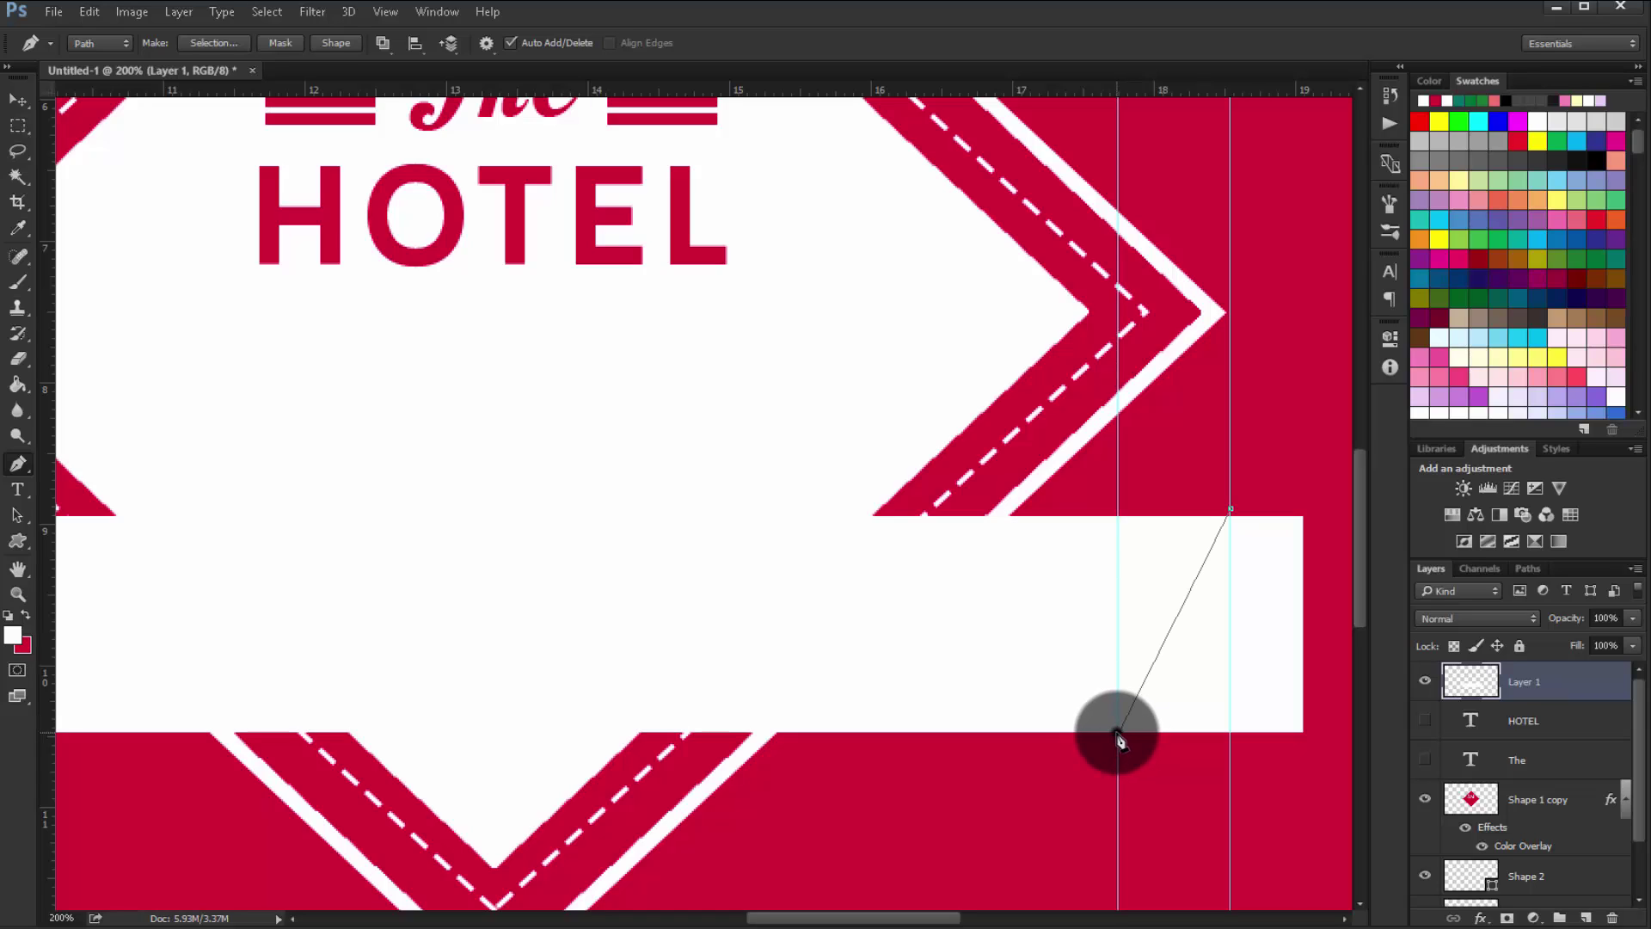
pyautogui.click(1233, 510)
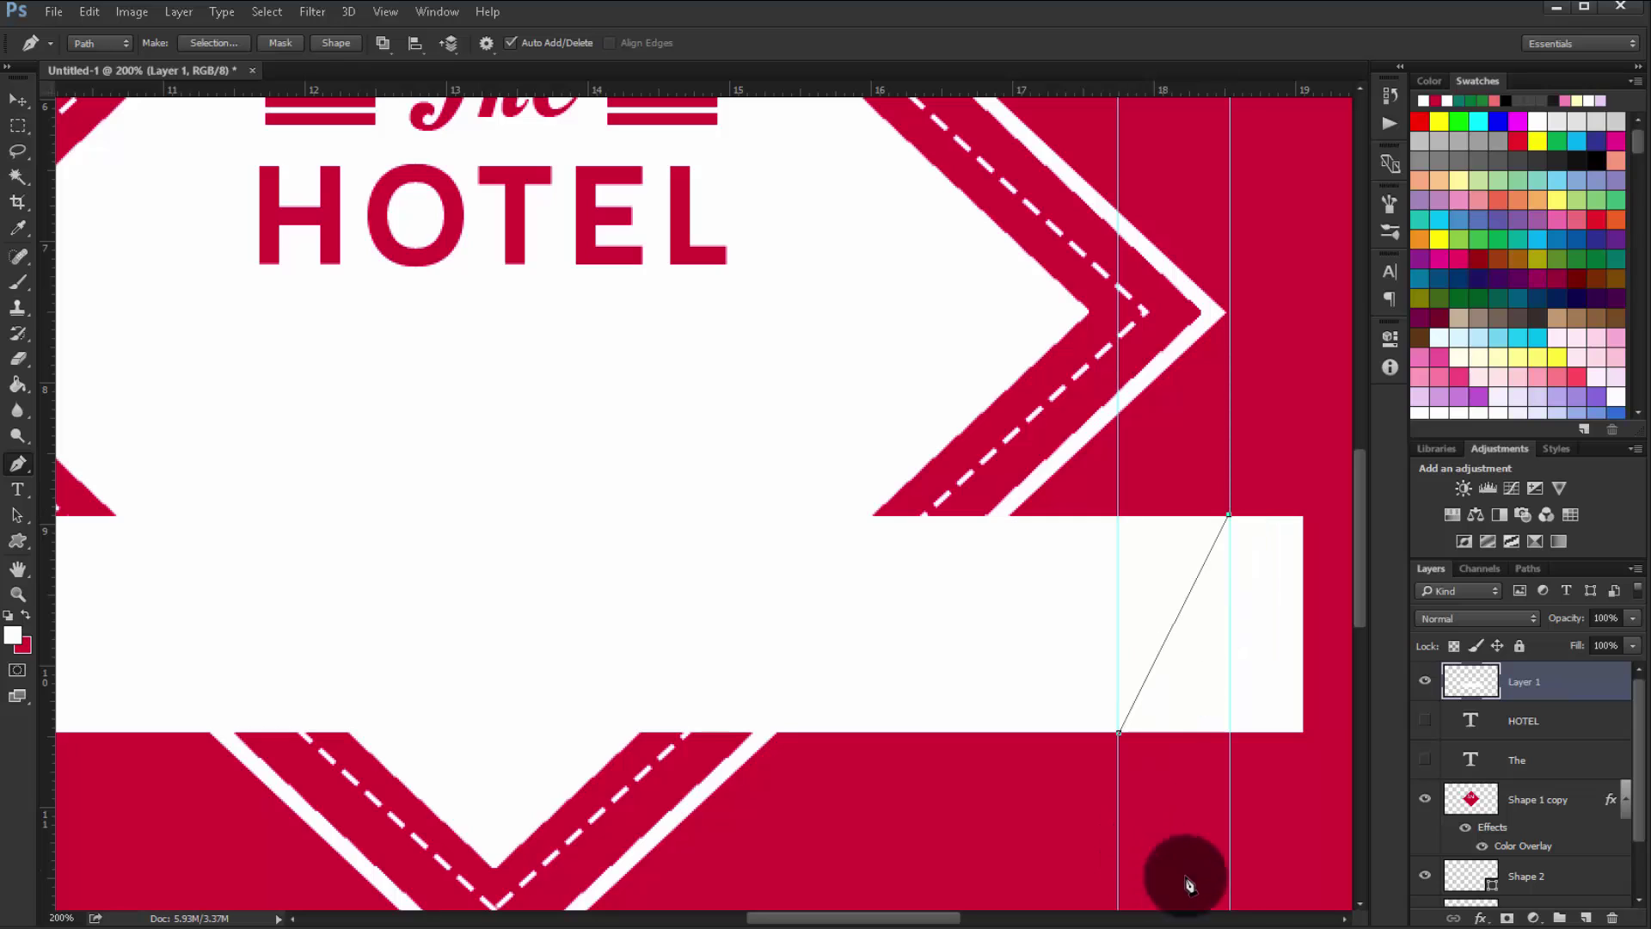
pyautogui.click(1278, 845)
pyautogui.click(1335, 789)
pyautogui.click(1337, 693)
pyautogui.click(1350, 557)
pyautogui.click(1327, 486)
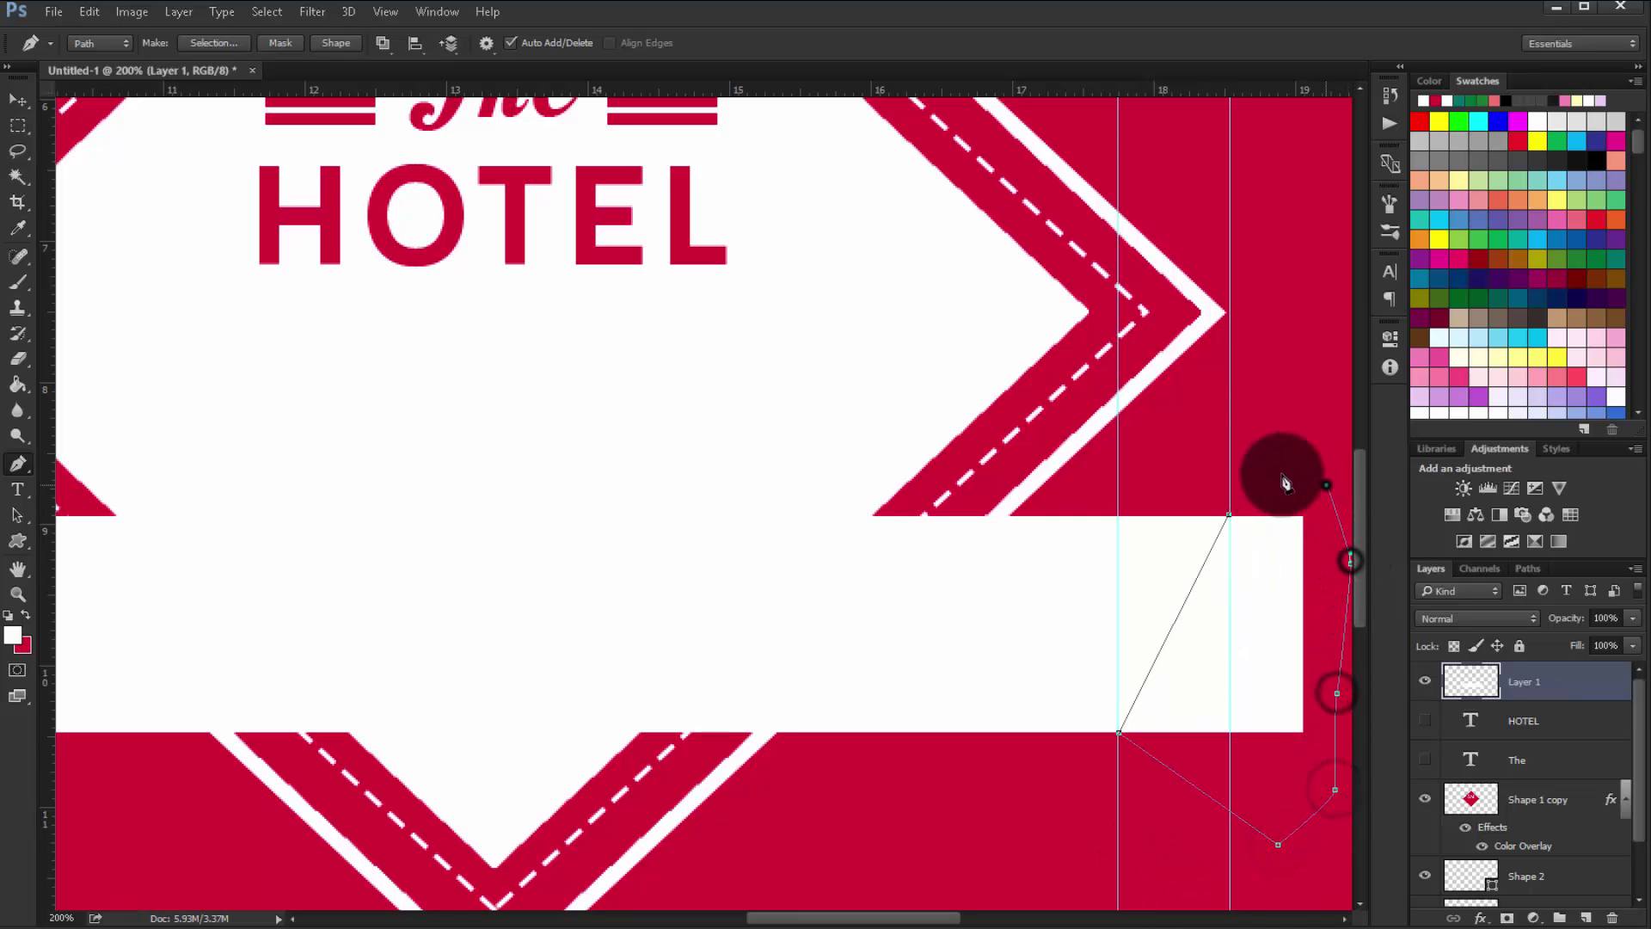
pyautogui.click(1231, 516)
# Make the path a selection, fill it with the red background, and zoom back out
pyautogui.rightClick(1247, 516)
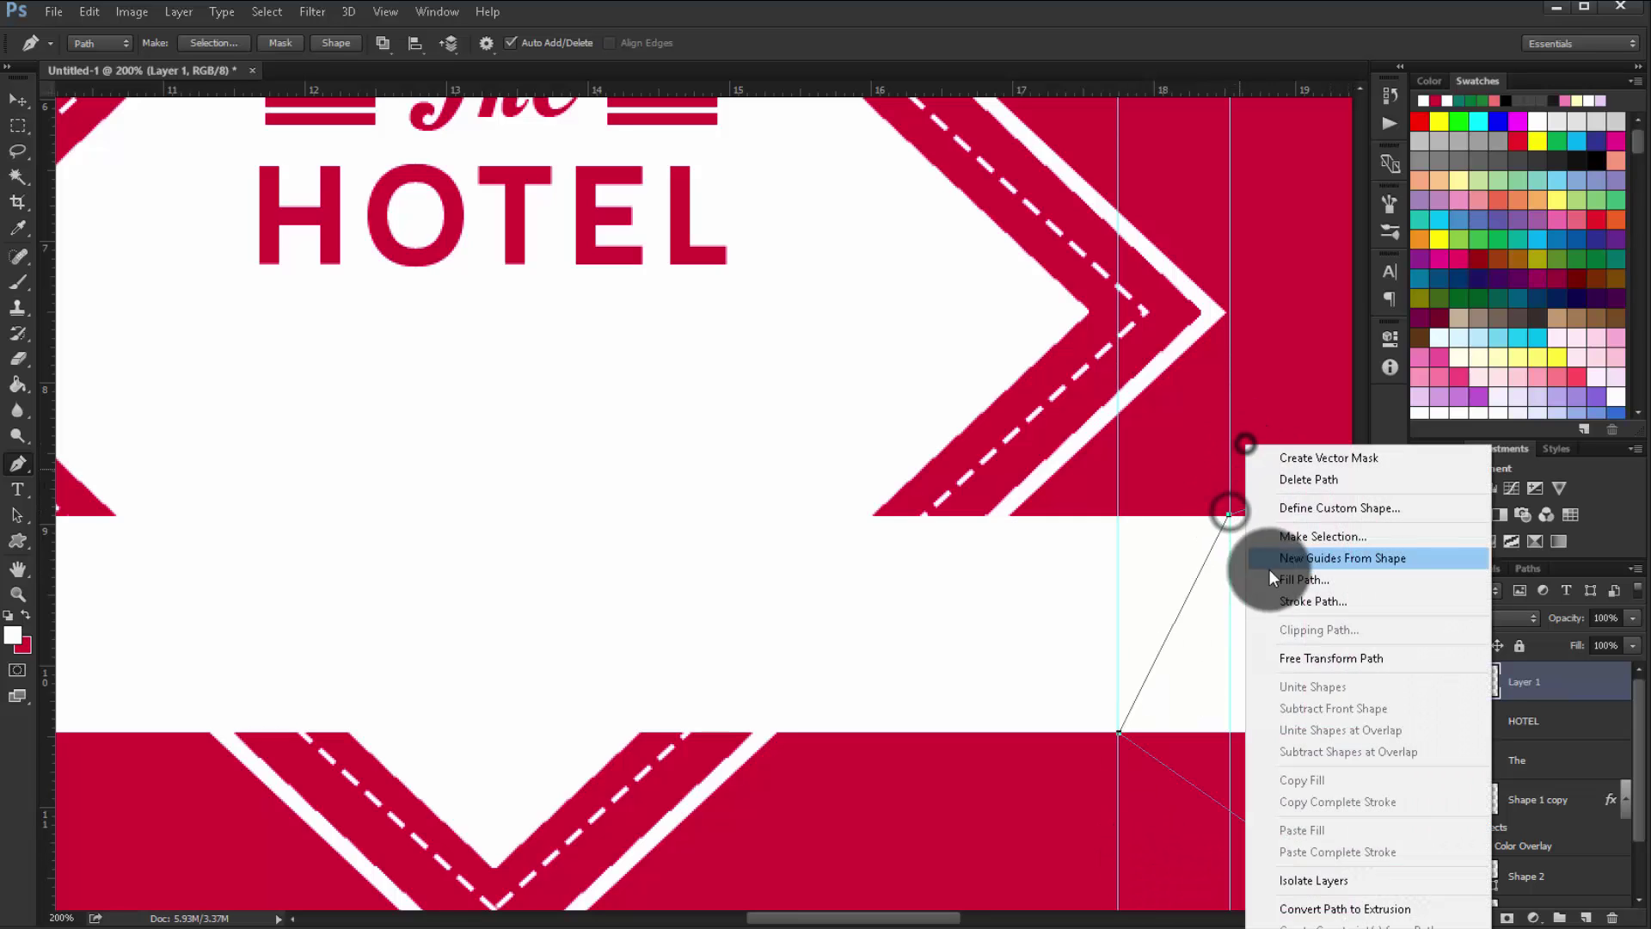
pyautogui.click(1313, 547)
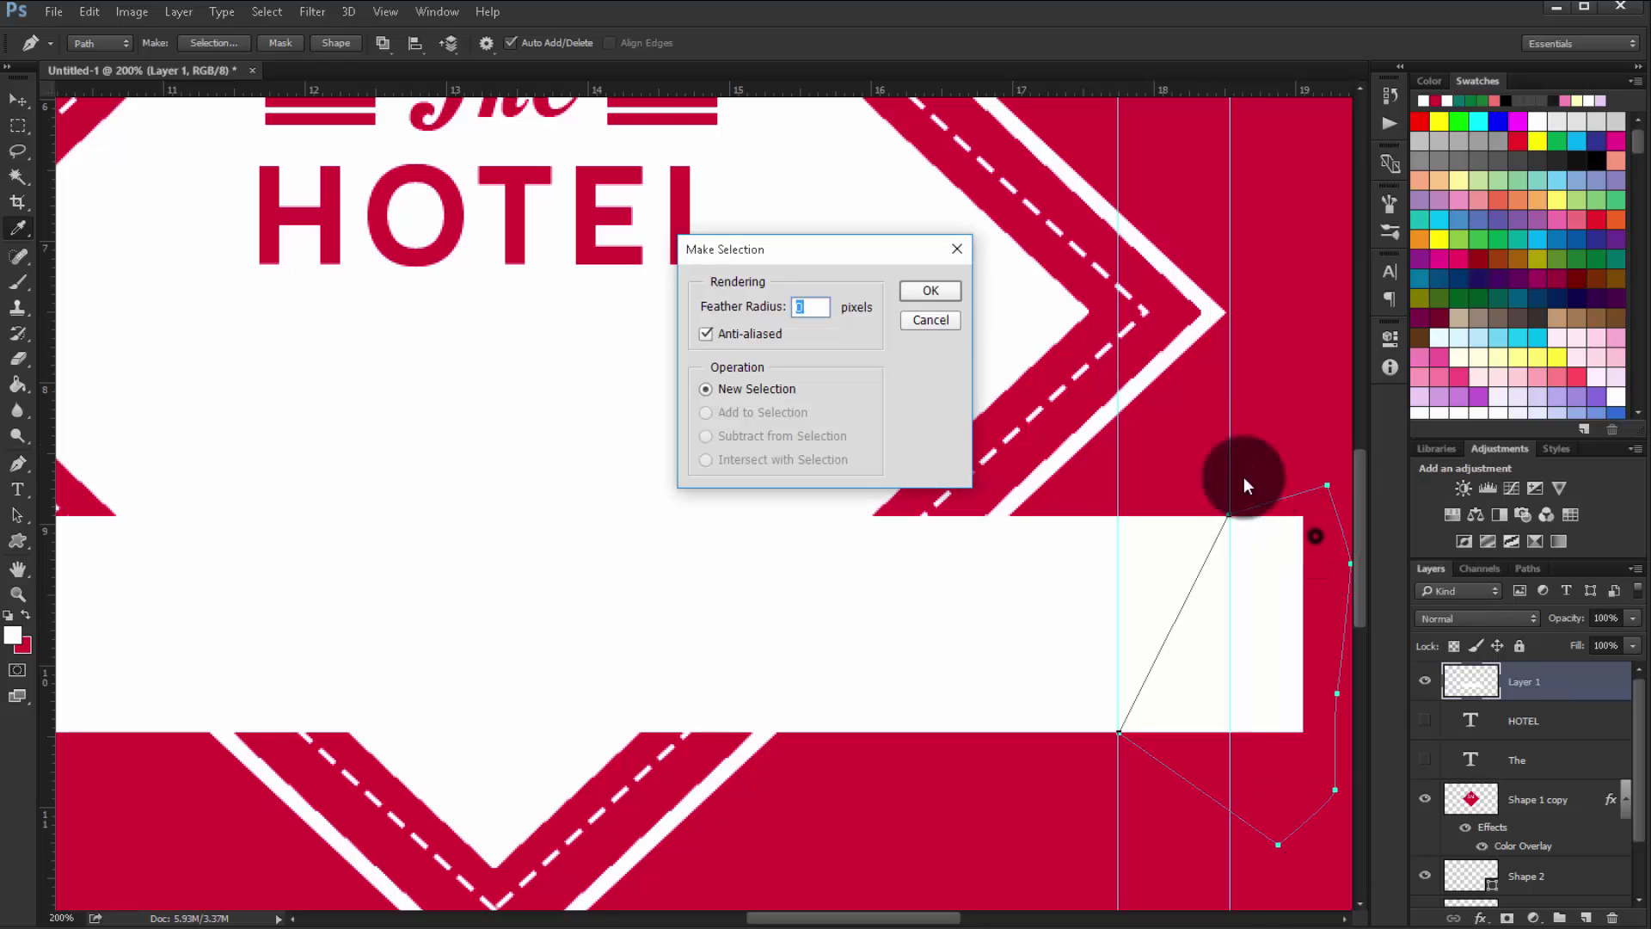
pyautogui.click(949, 297)
pyautogui.hotkey('ctrl', 'BackSpace')
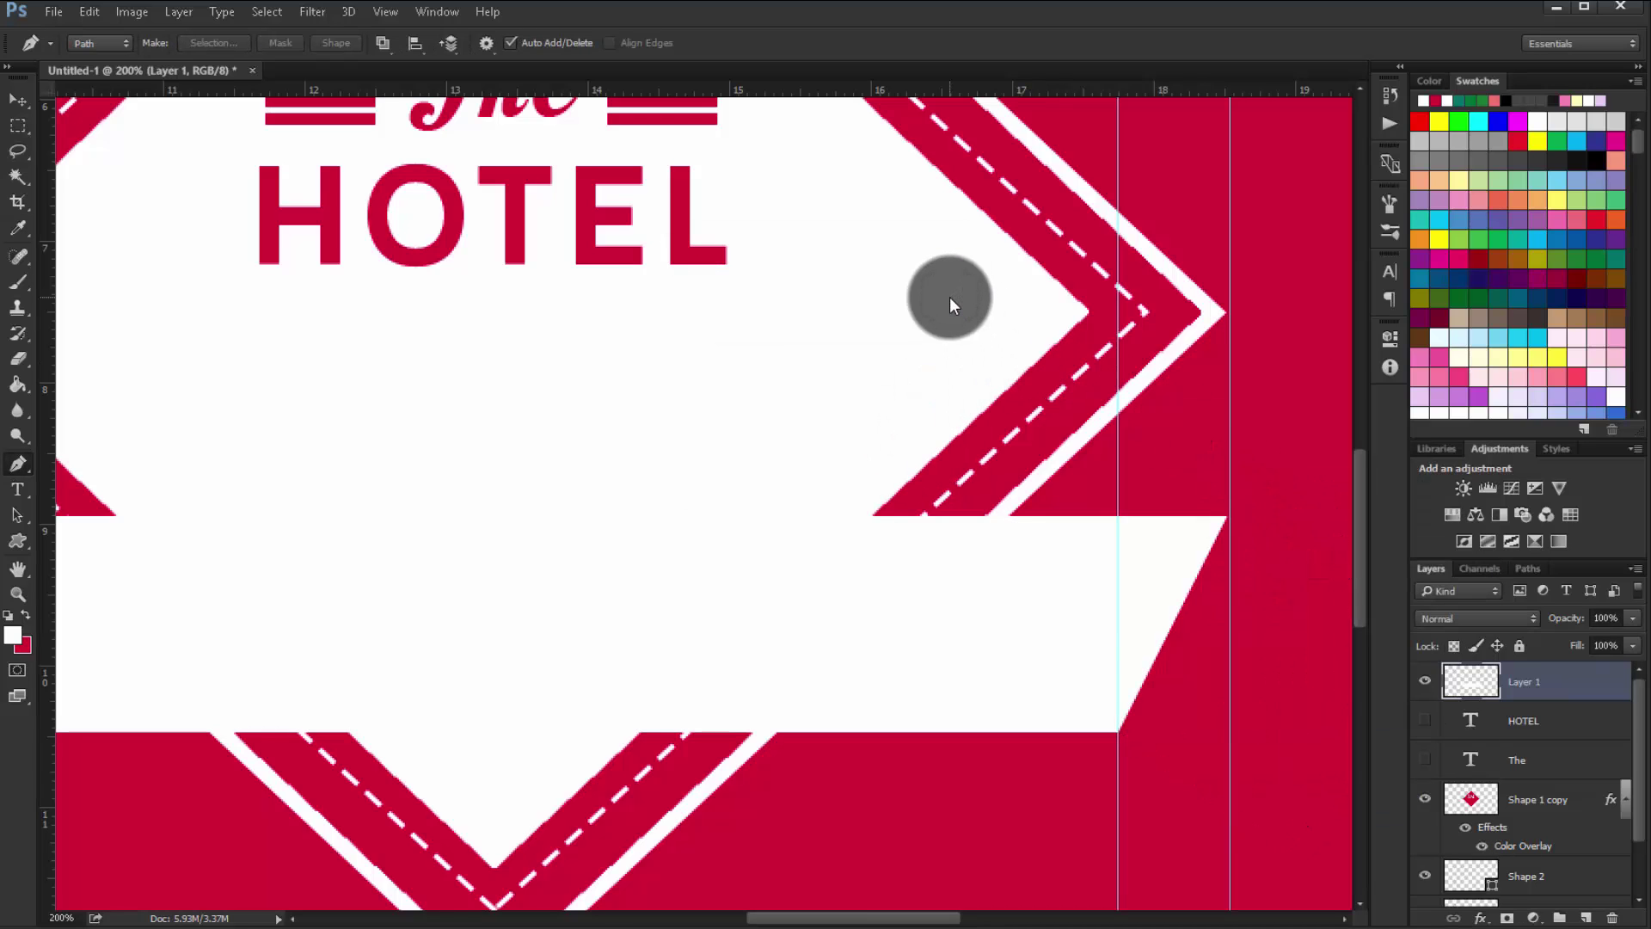
pyautogui.hotkey('ctrl', '-')
pyautogui.hotkey('ctrl', '-')
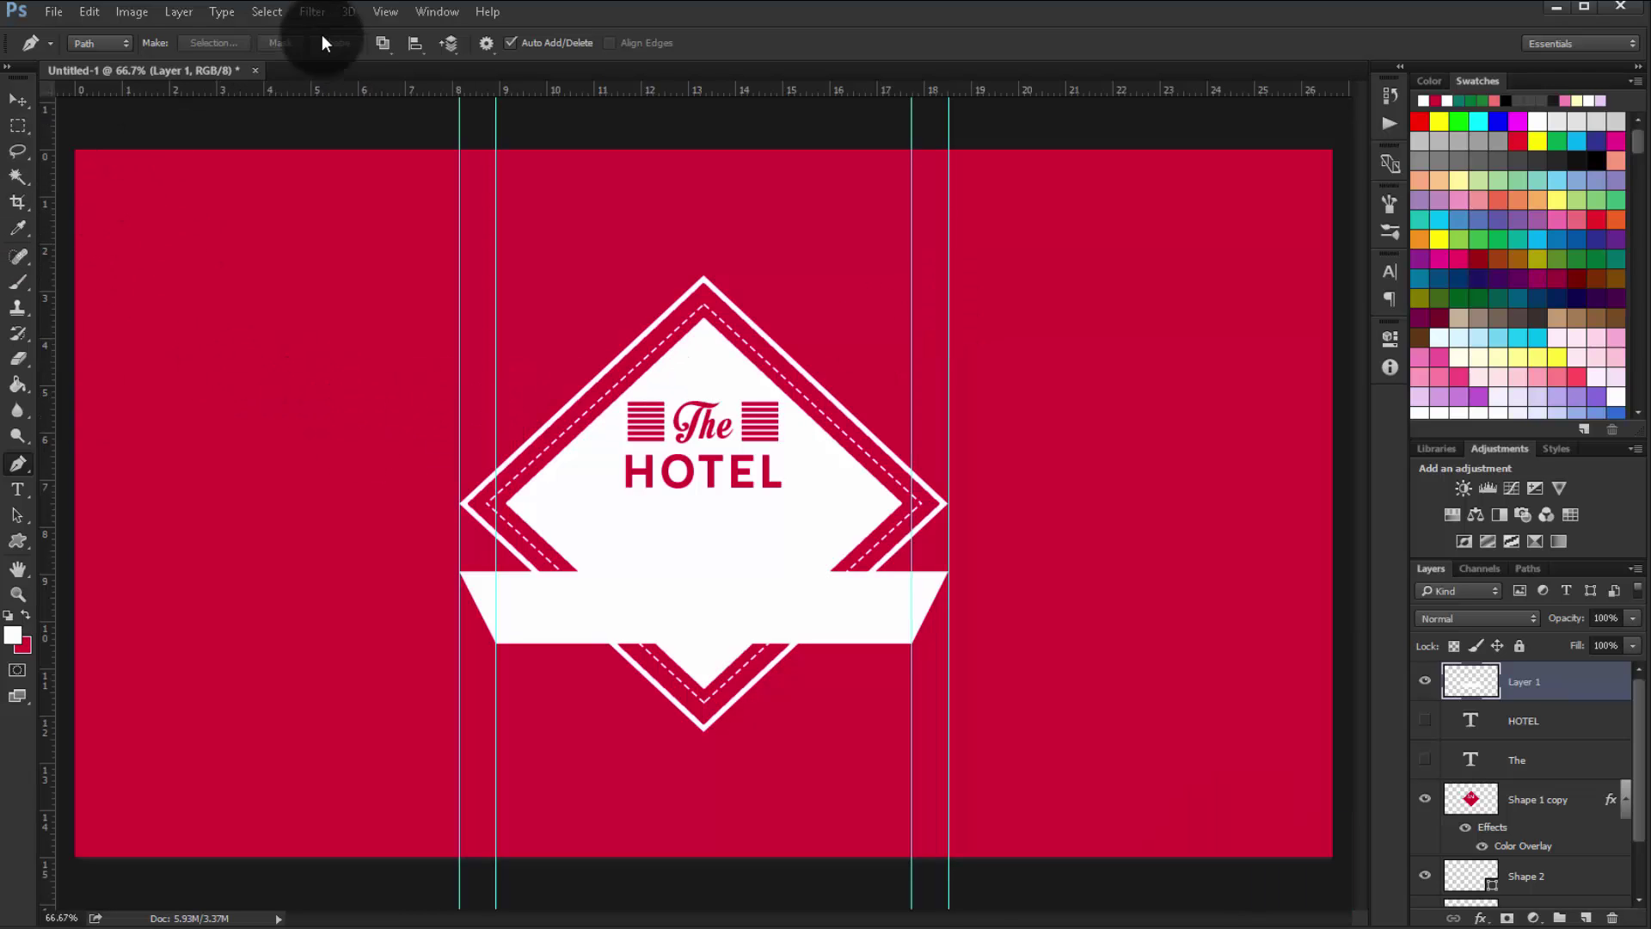
# Clear all guides, vertically centre the banner, then drag it onto the diamond's lower half at 100% zoom
pyautogui.click(401, 12)
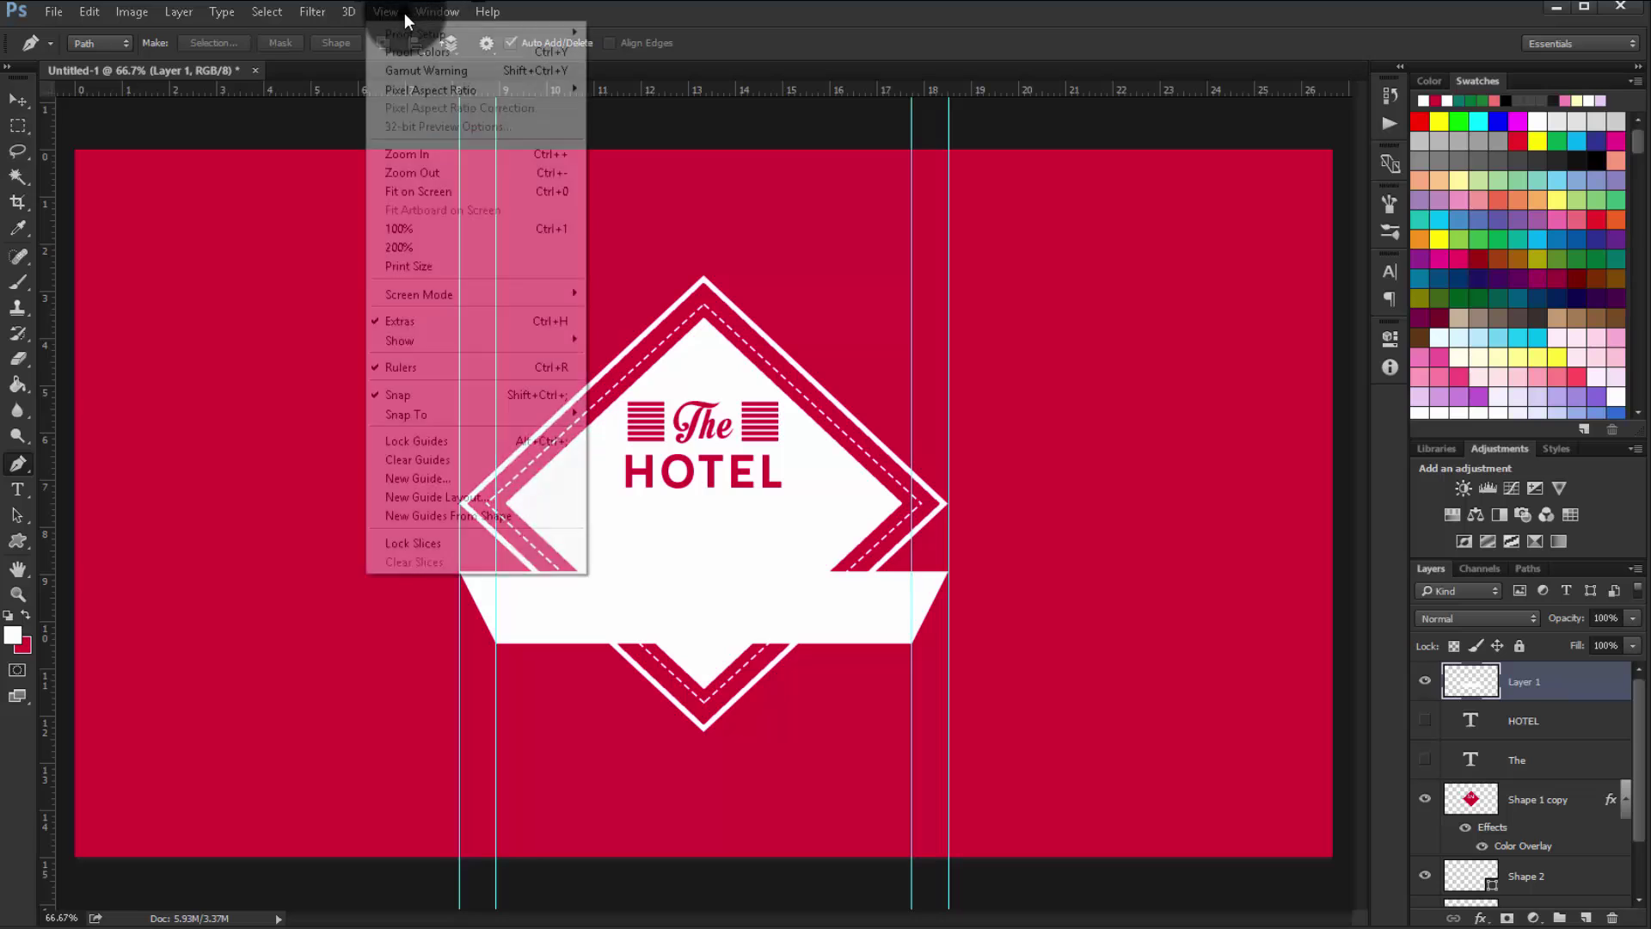
pyautogui.click(452, 454)
pyautogui.hotkey('ctrl', 'a')
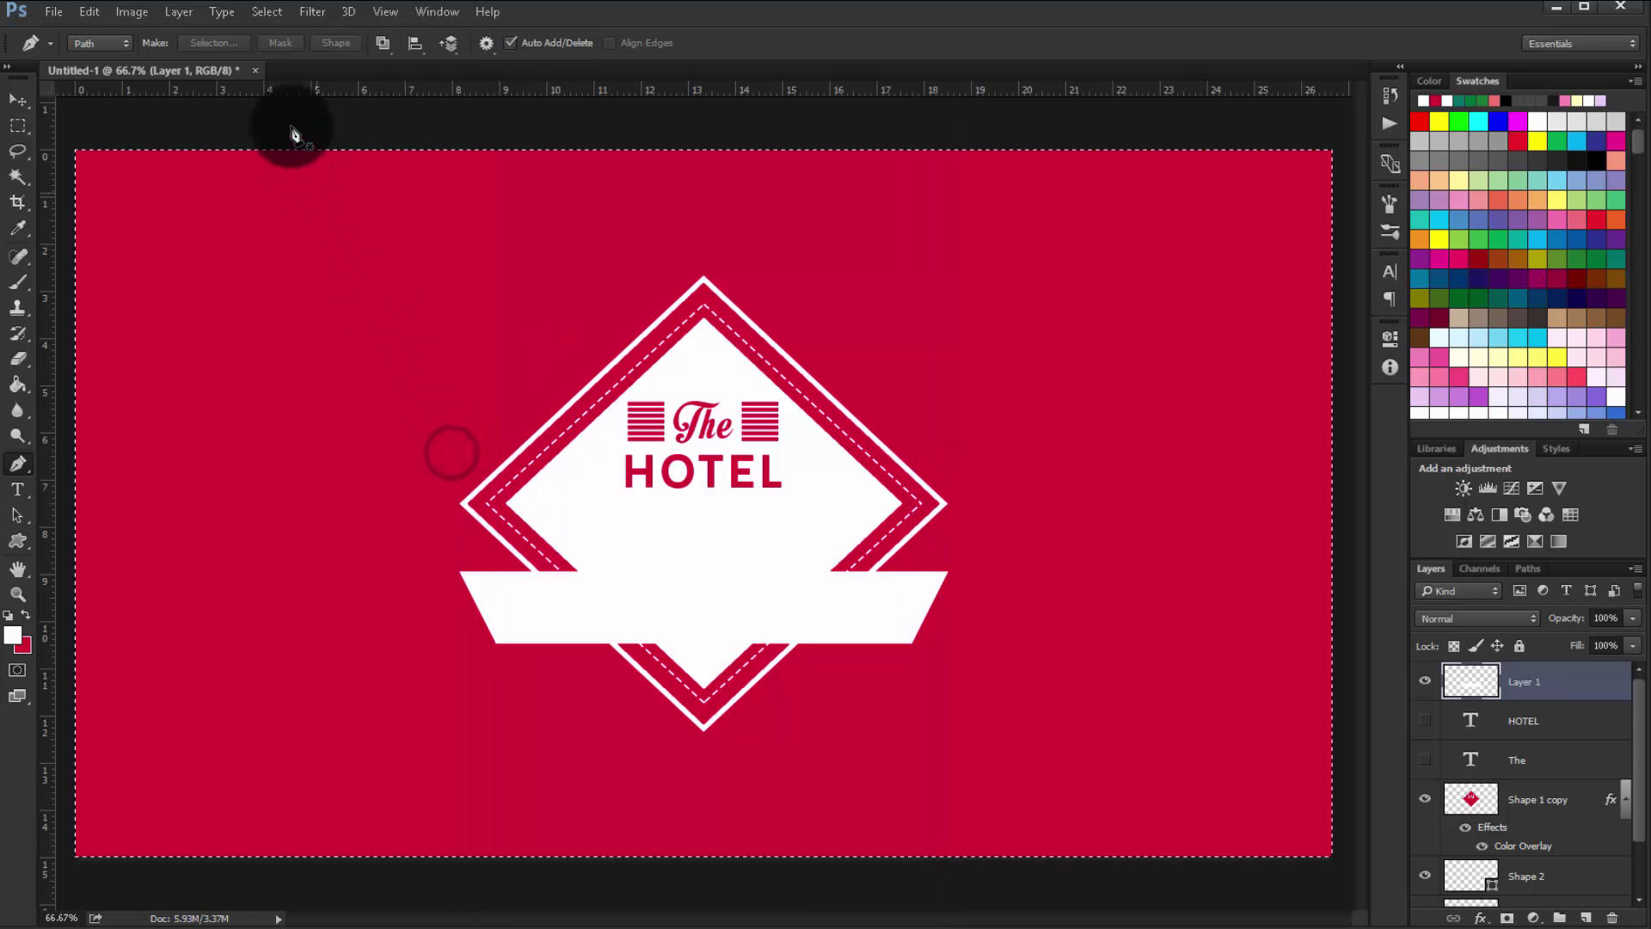
pyautogui.click(18, 98)
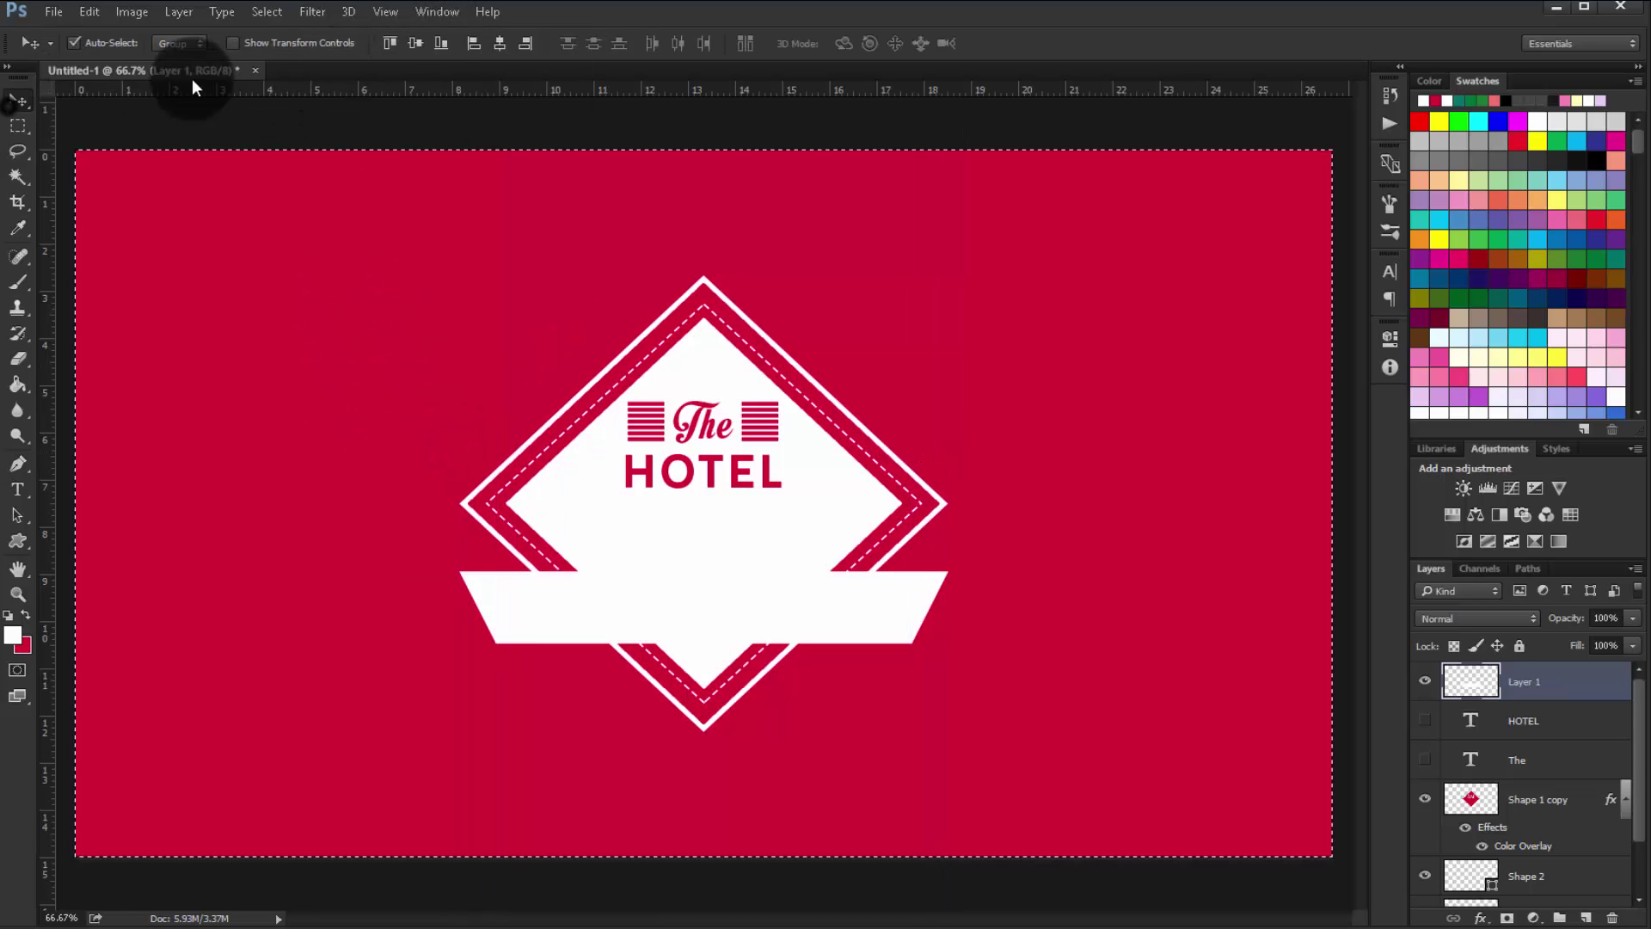
pyautogui.click(428, 43)
pyautogui.hotkey('ctrl', 'd')
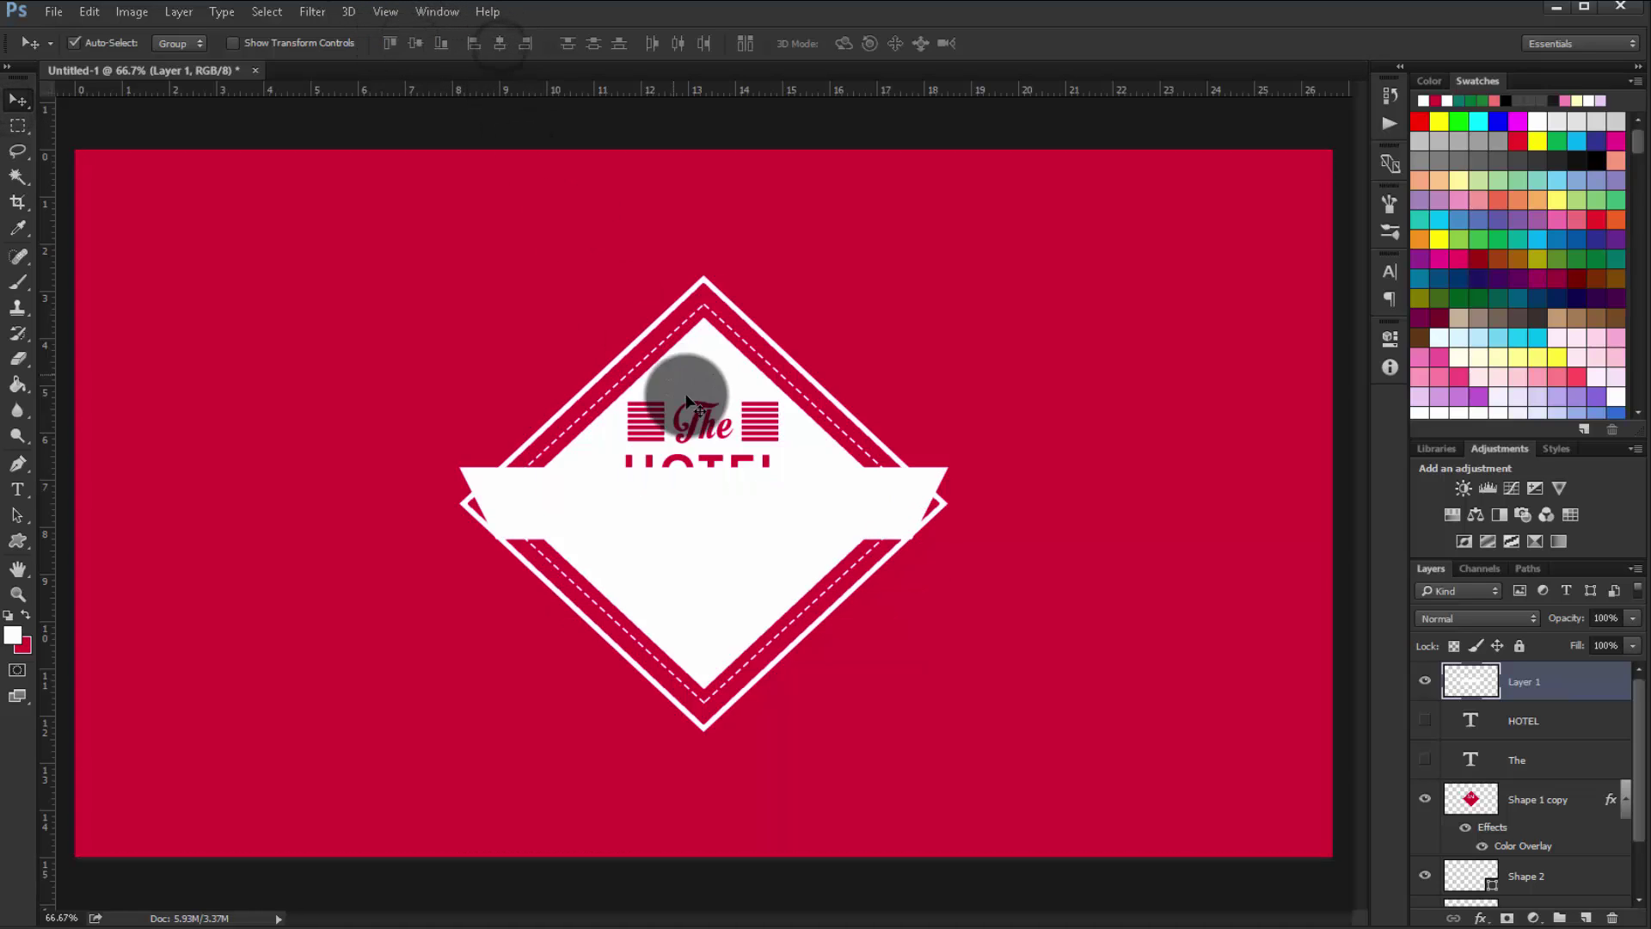
pyautogui.moveTo(738, 485); pyautogui.dragTo(745, 587)
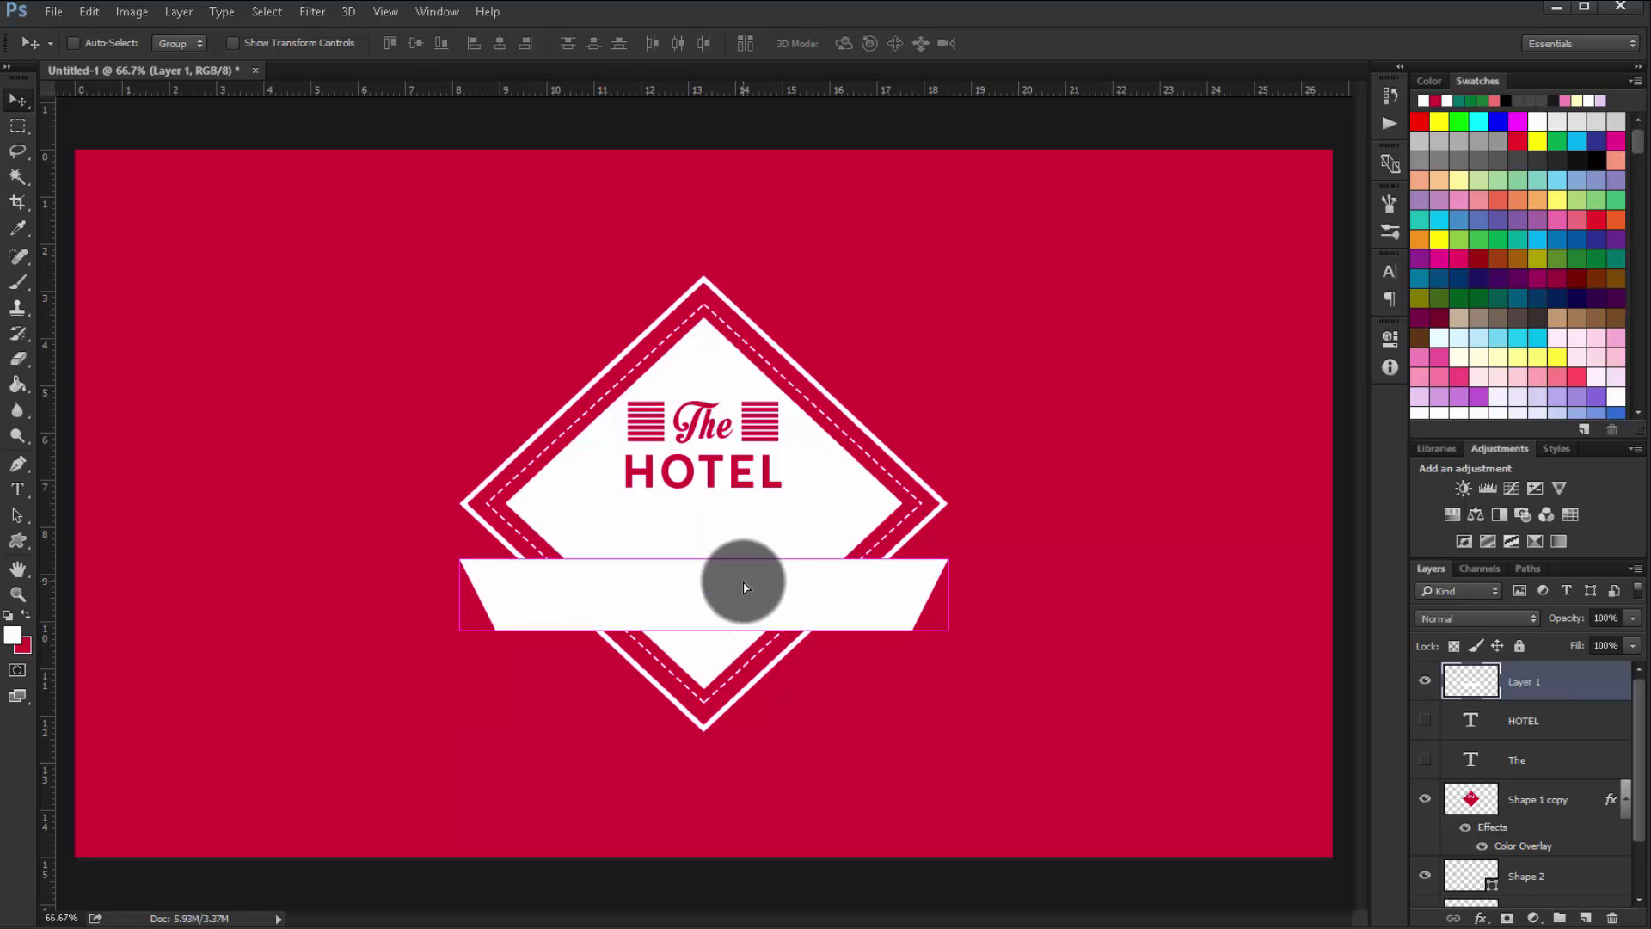
pyautogui.hotkey('ctrl', '+')
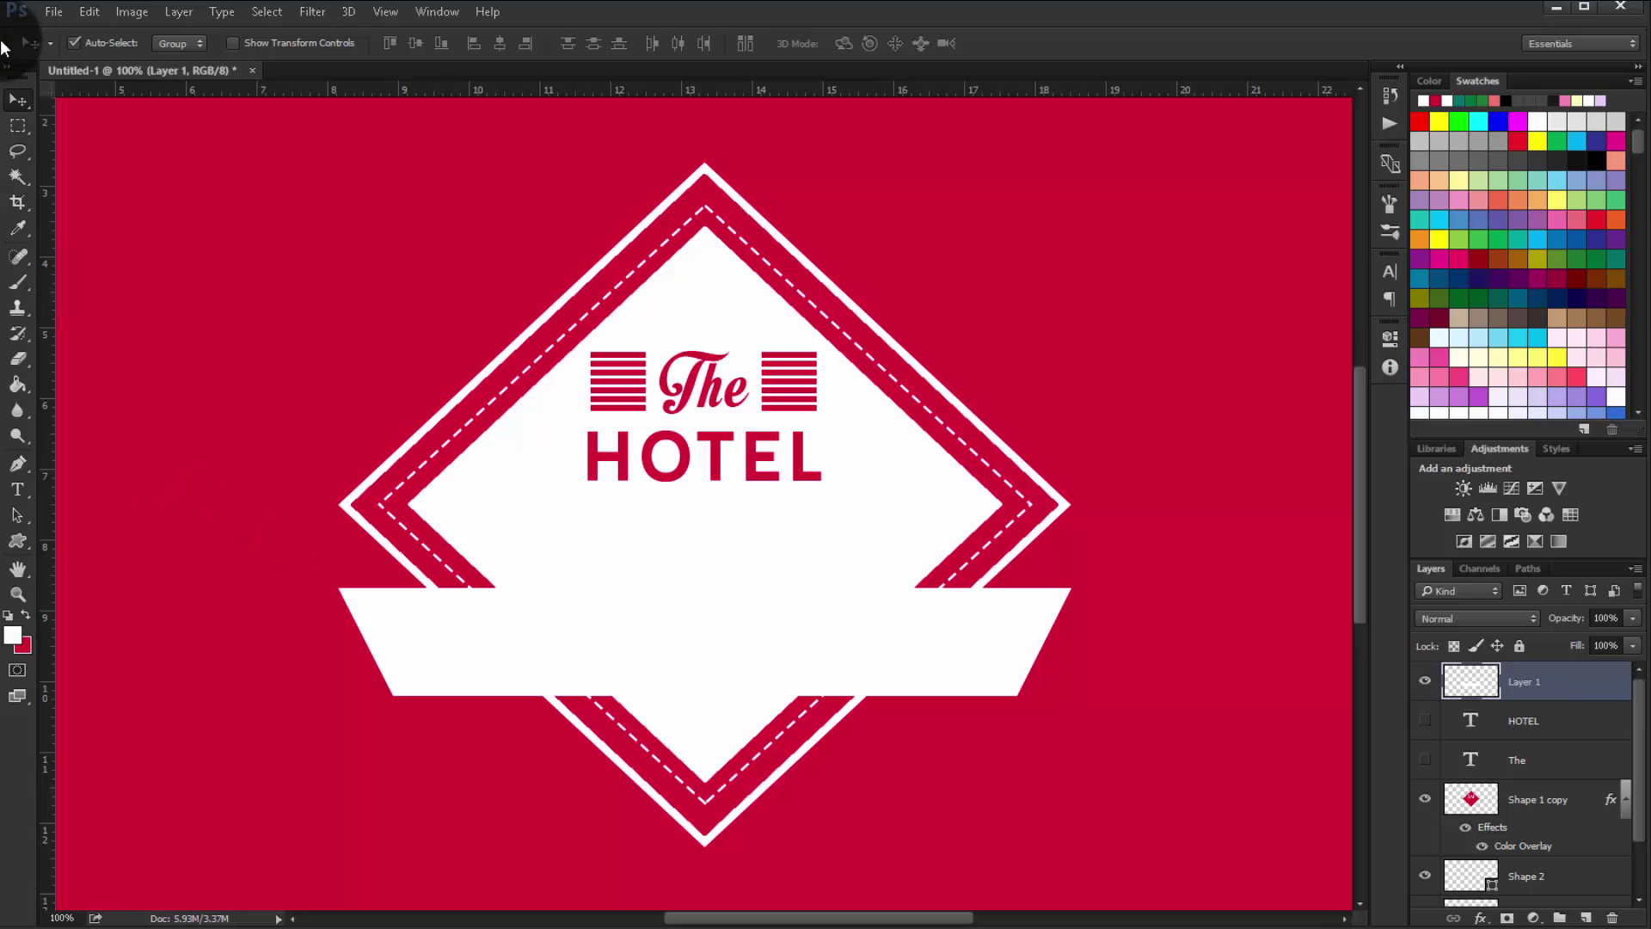
# Marquee-select a thin strip along the top edge of the white banner
pyautogui.click(26, 125)
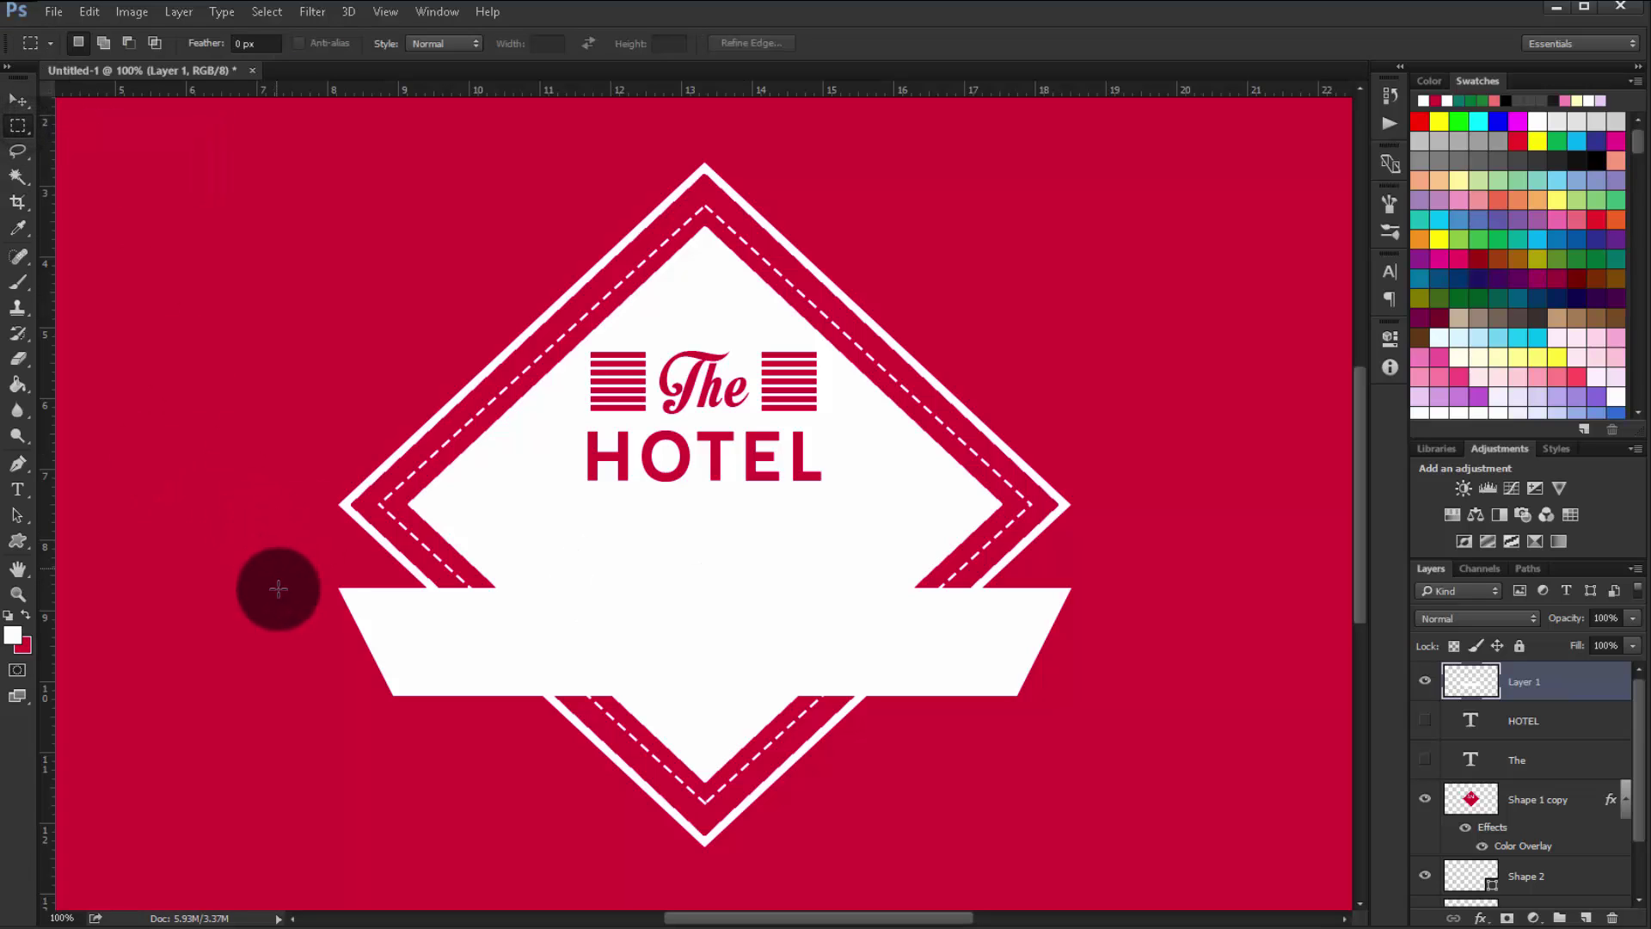
pyautogui.moveTo(293, 598)
pyautogui.mouseDown()
pyautogui.moveTo(447, 625)
pyautogui.moveTo(1193, 612)
pyautogui.mouseUp()
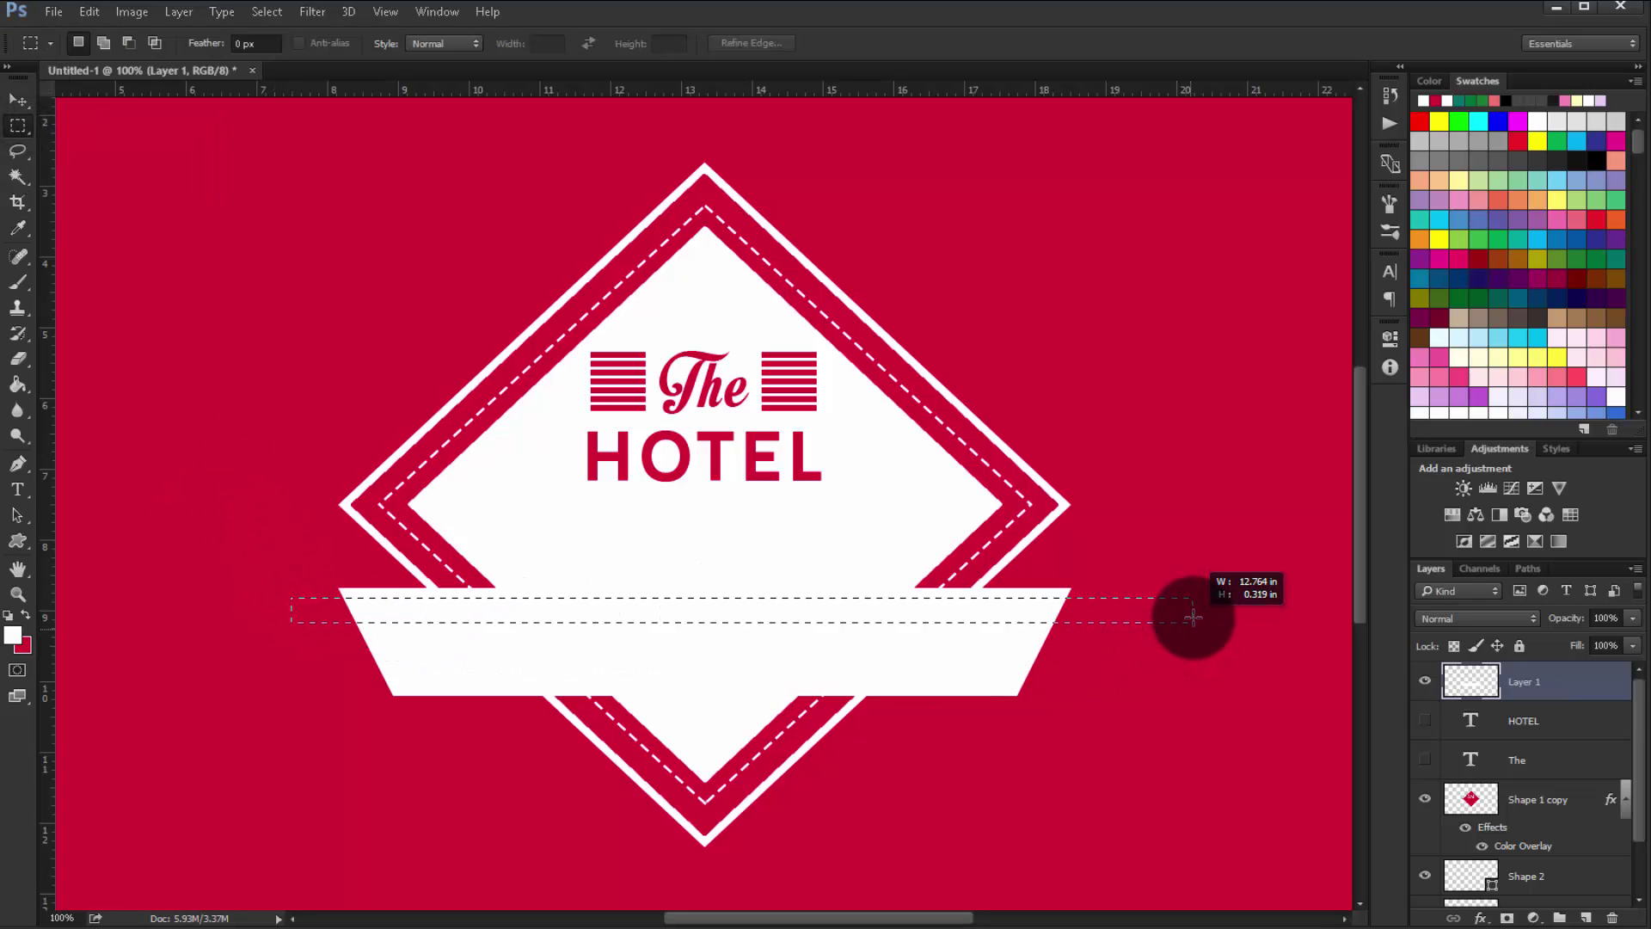
pyautogui.moveTo(1193, 612); pyautogui.dragTo(1193, 611)
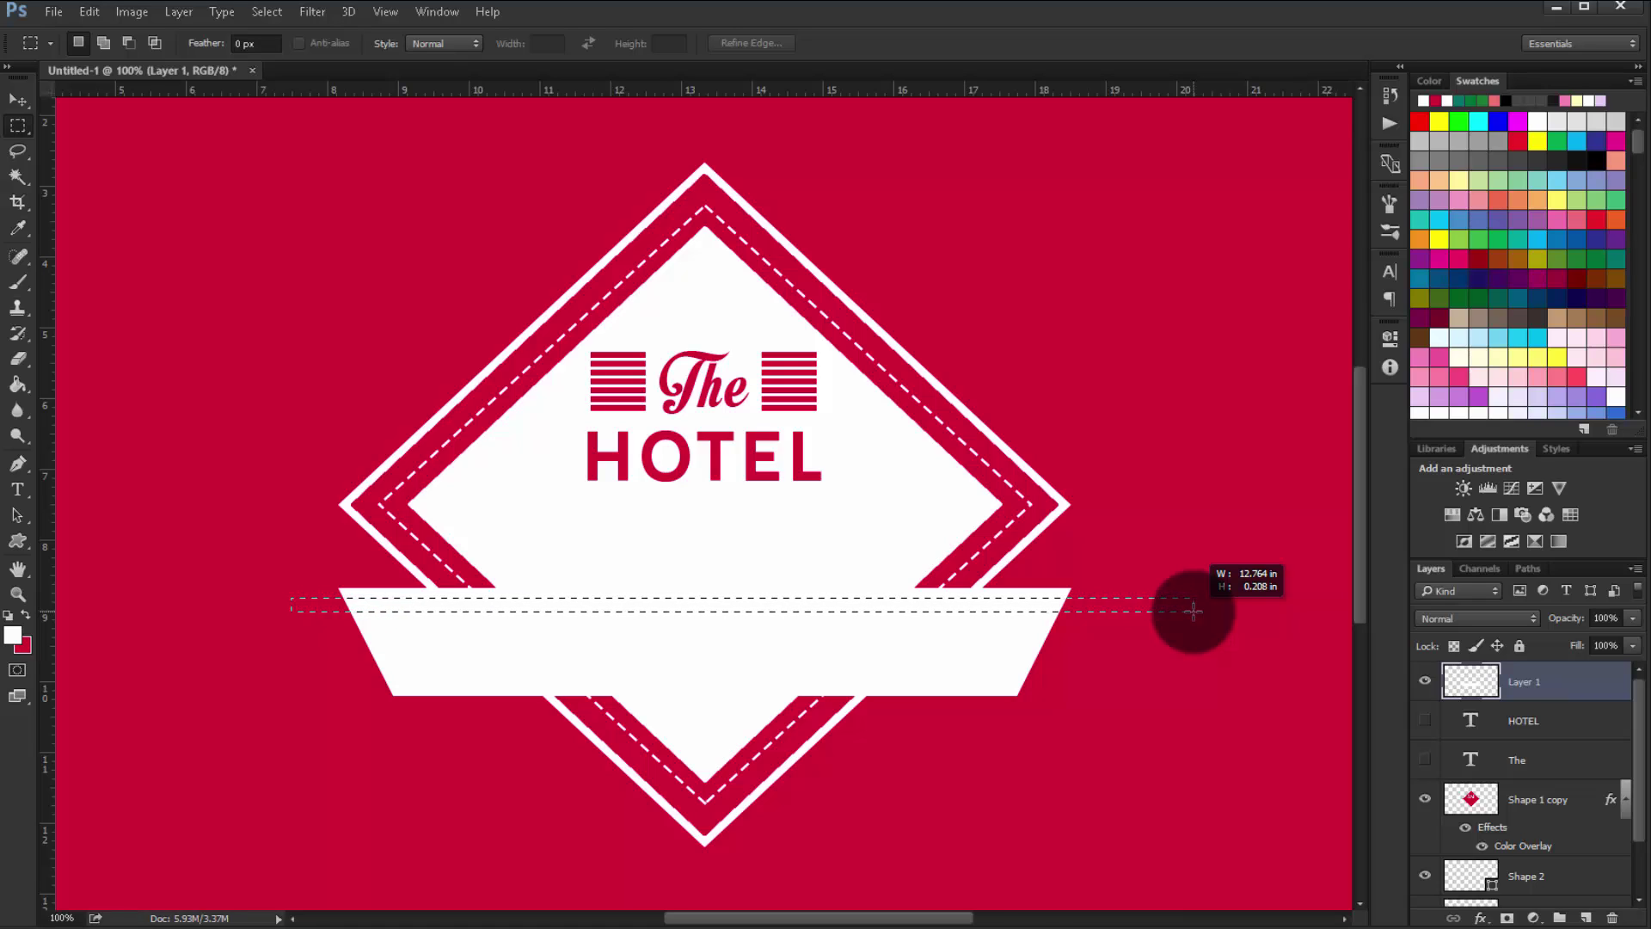
pyautogui.moveTo(1193, 611); pyautogui.dragTo(1192, 611)
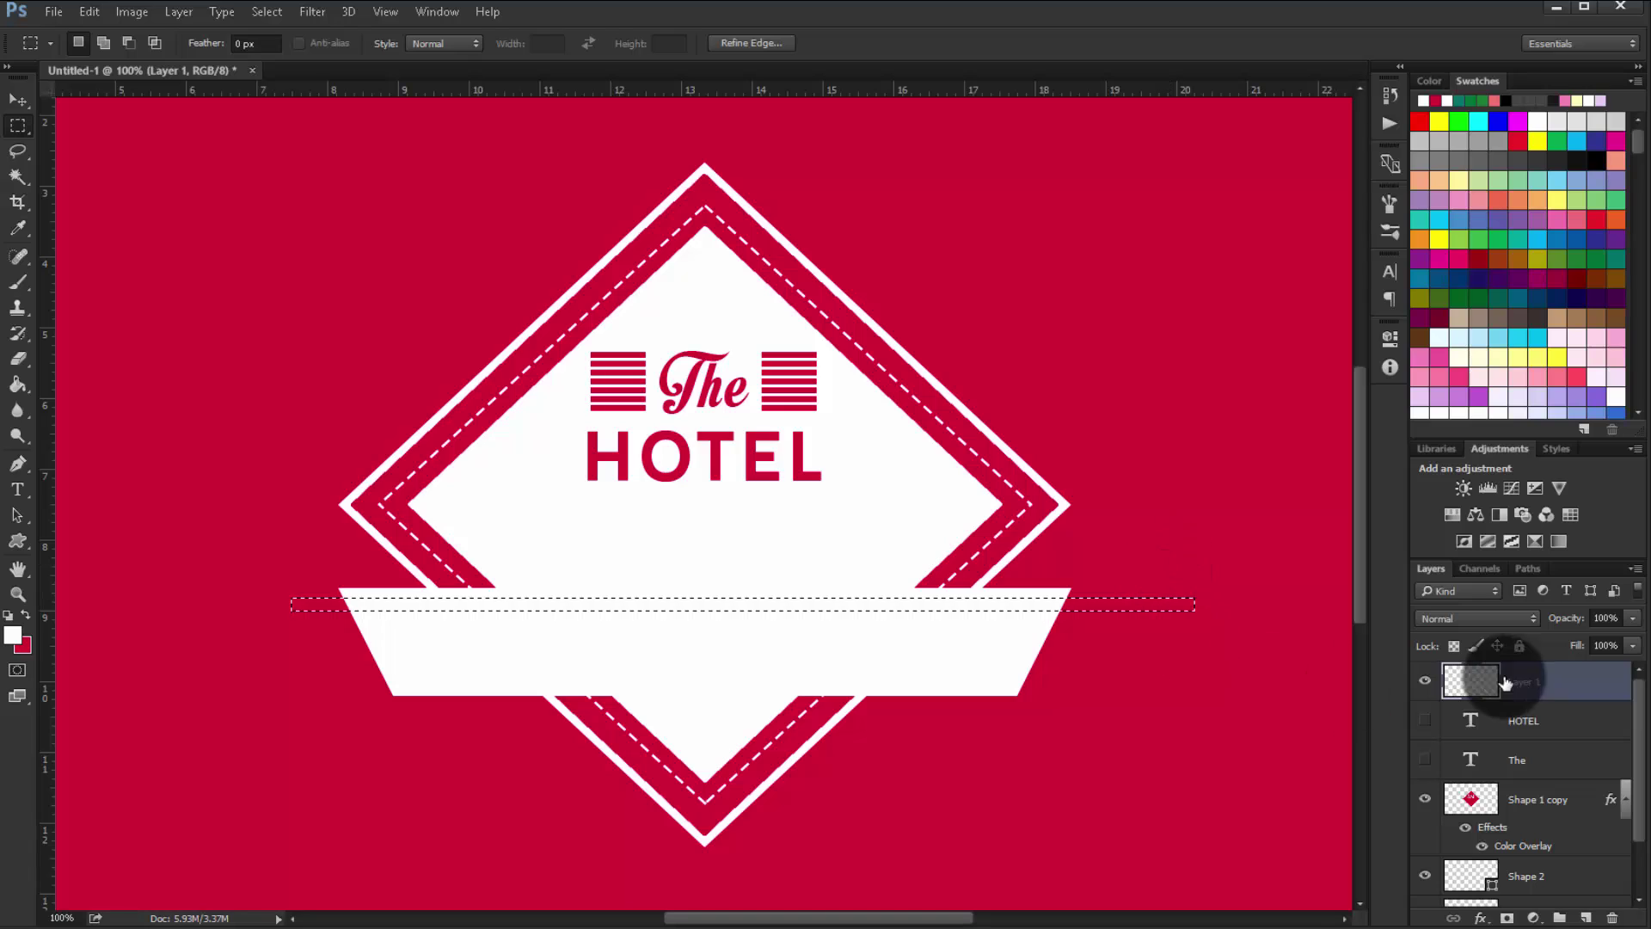
# Fill the strip with red on a new Layer 2 and deselect
pyautogui.hotkey('ctrl', 'shift', 'alt', 'n')
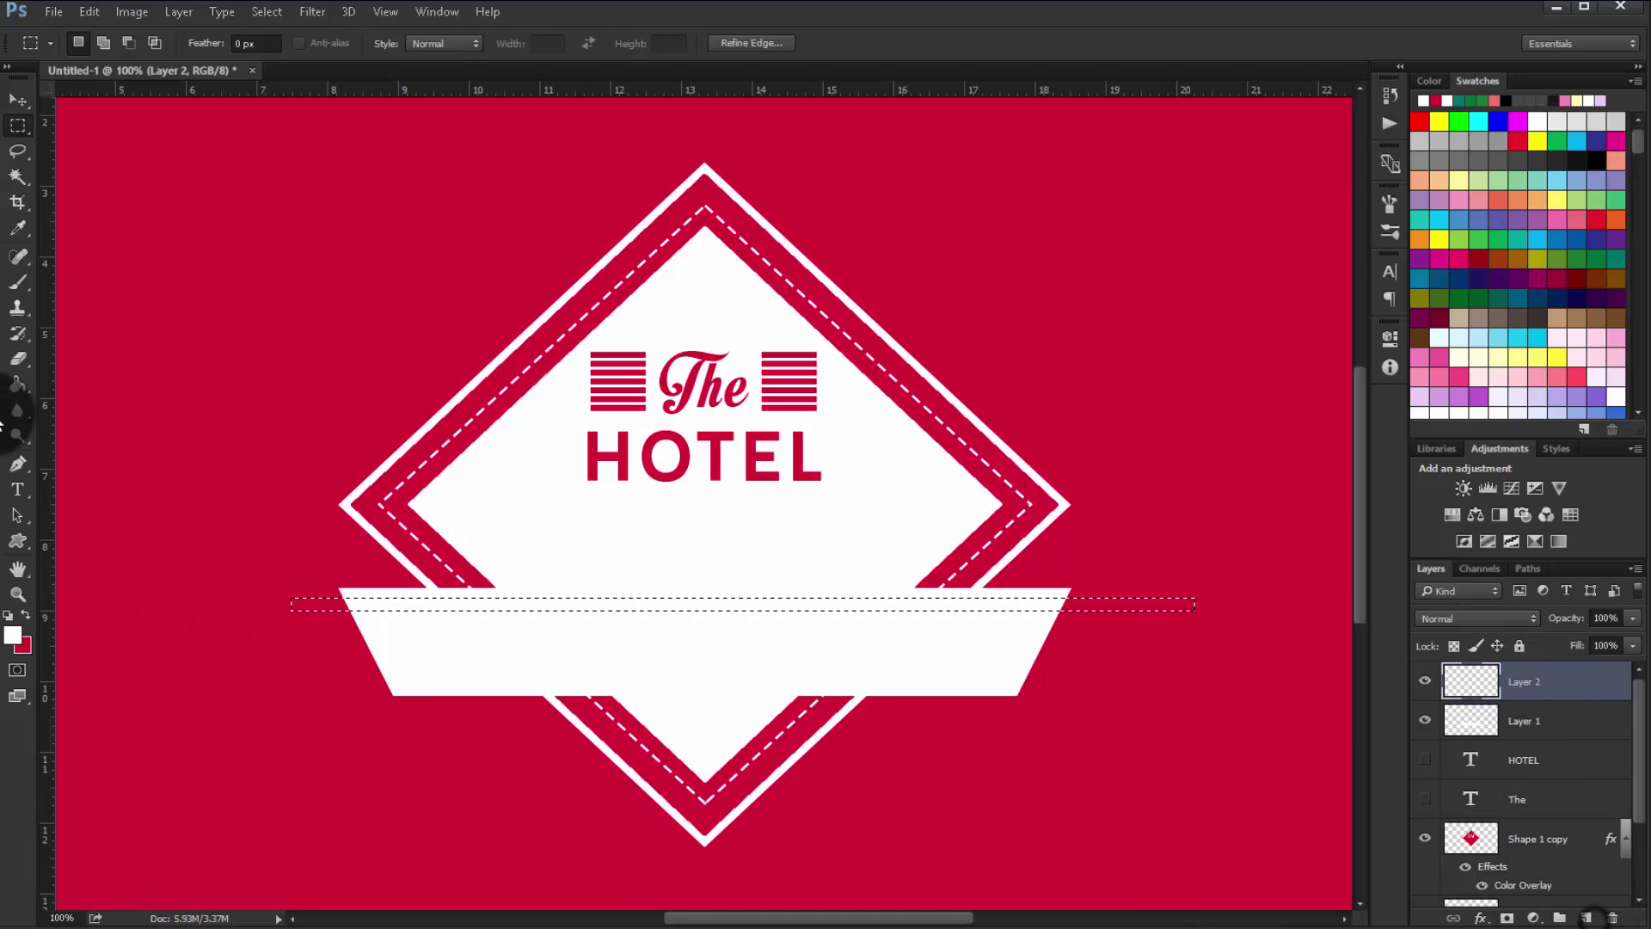
pyautogui.click(29, 388)
pyautogui.click(28, 616)
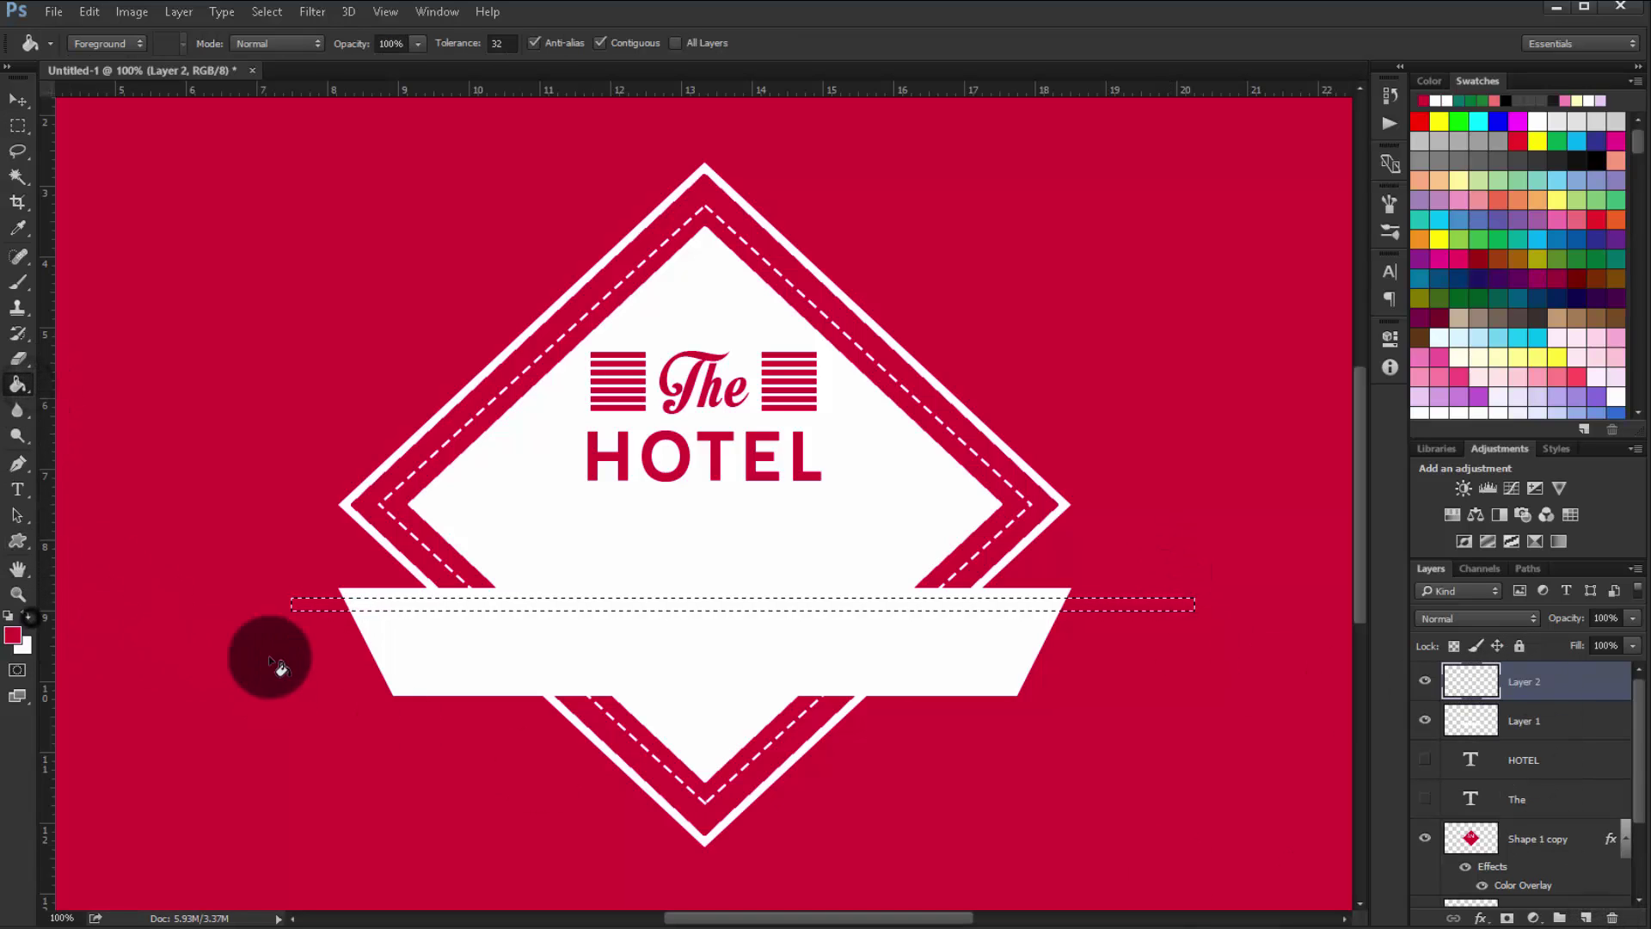
pyautogui.click(413, 607)
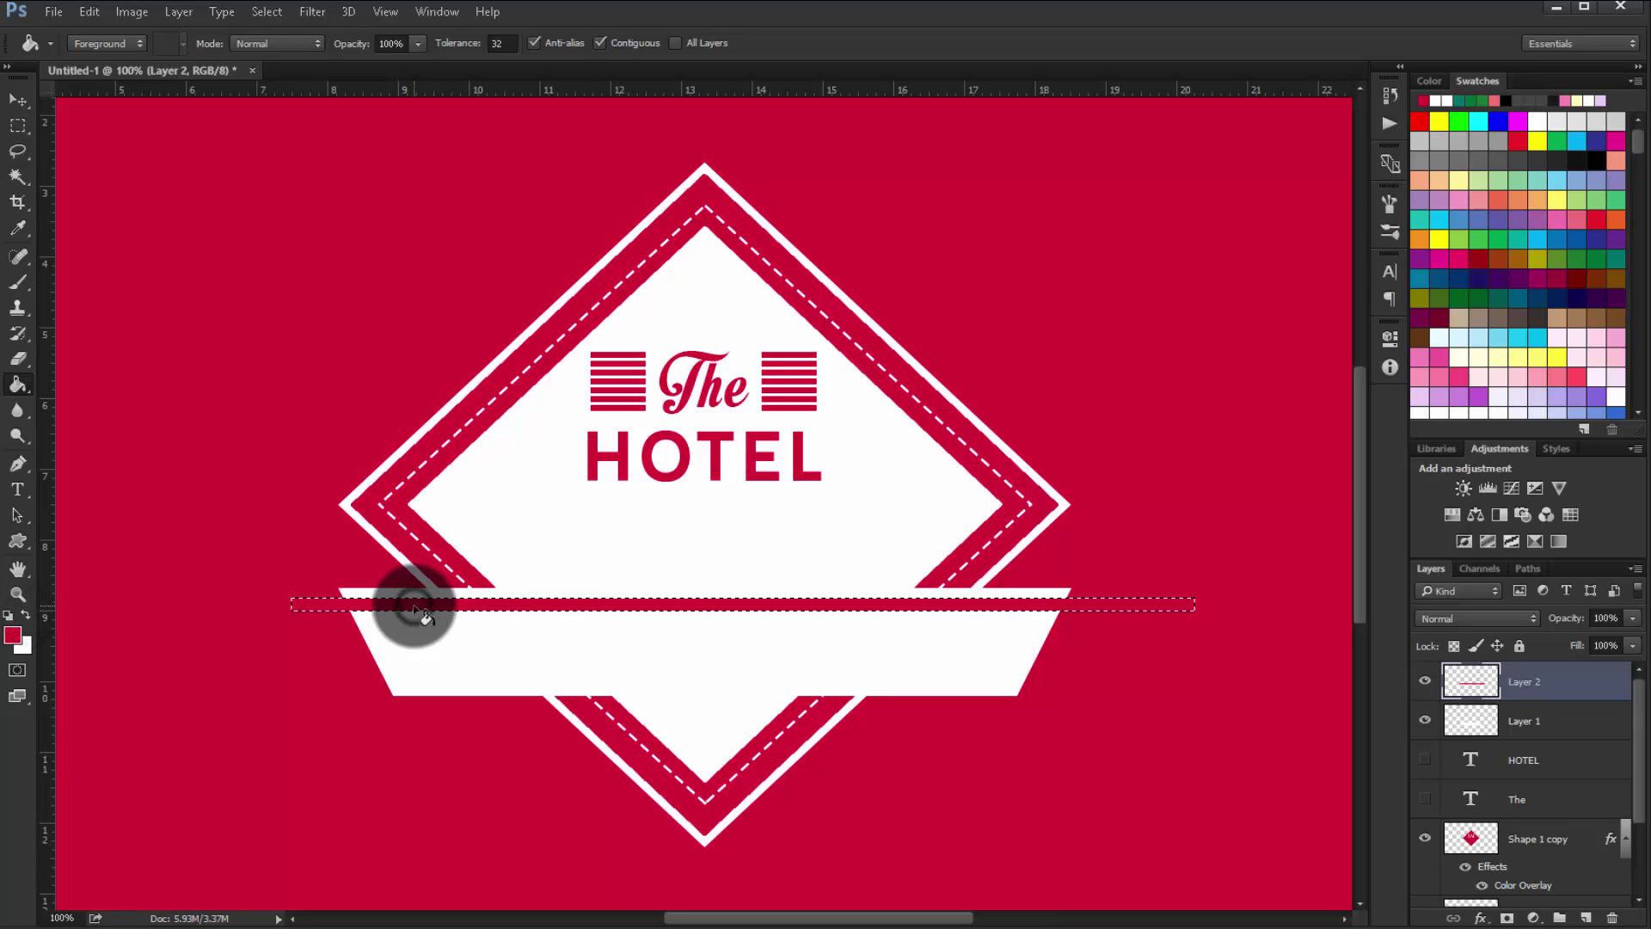
pyautogui.hotkey('ctrl', 'd')
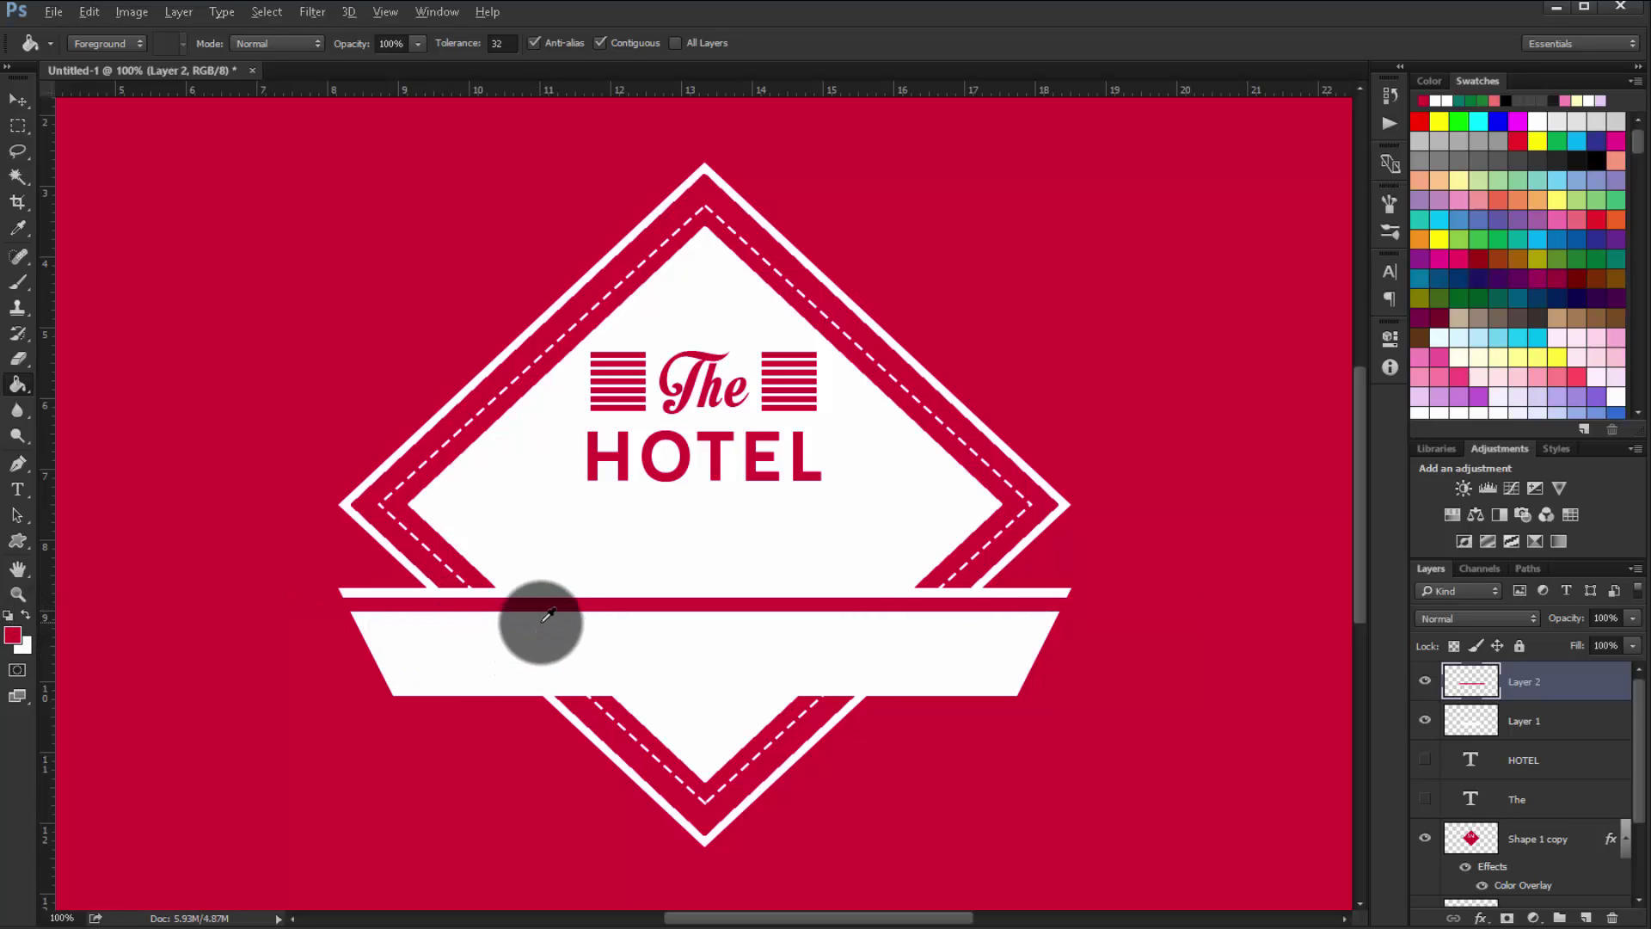
pyautogui.click(19, 102)
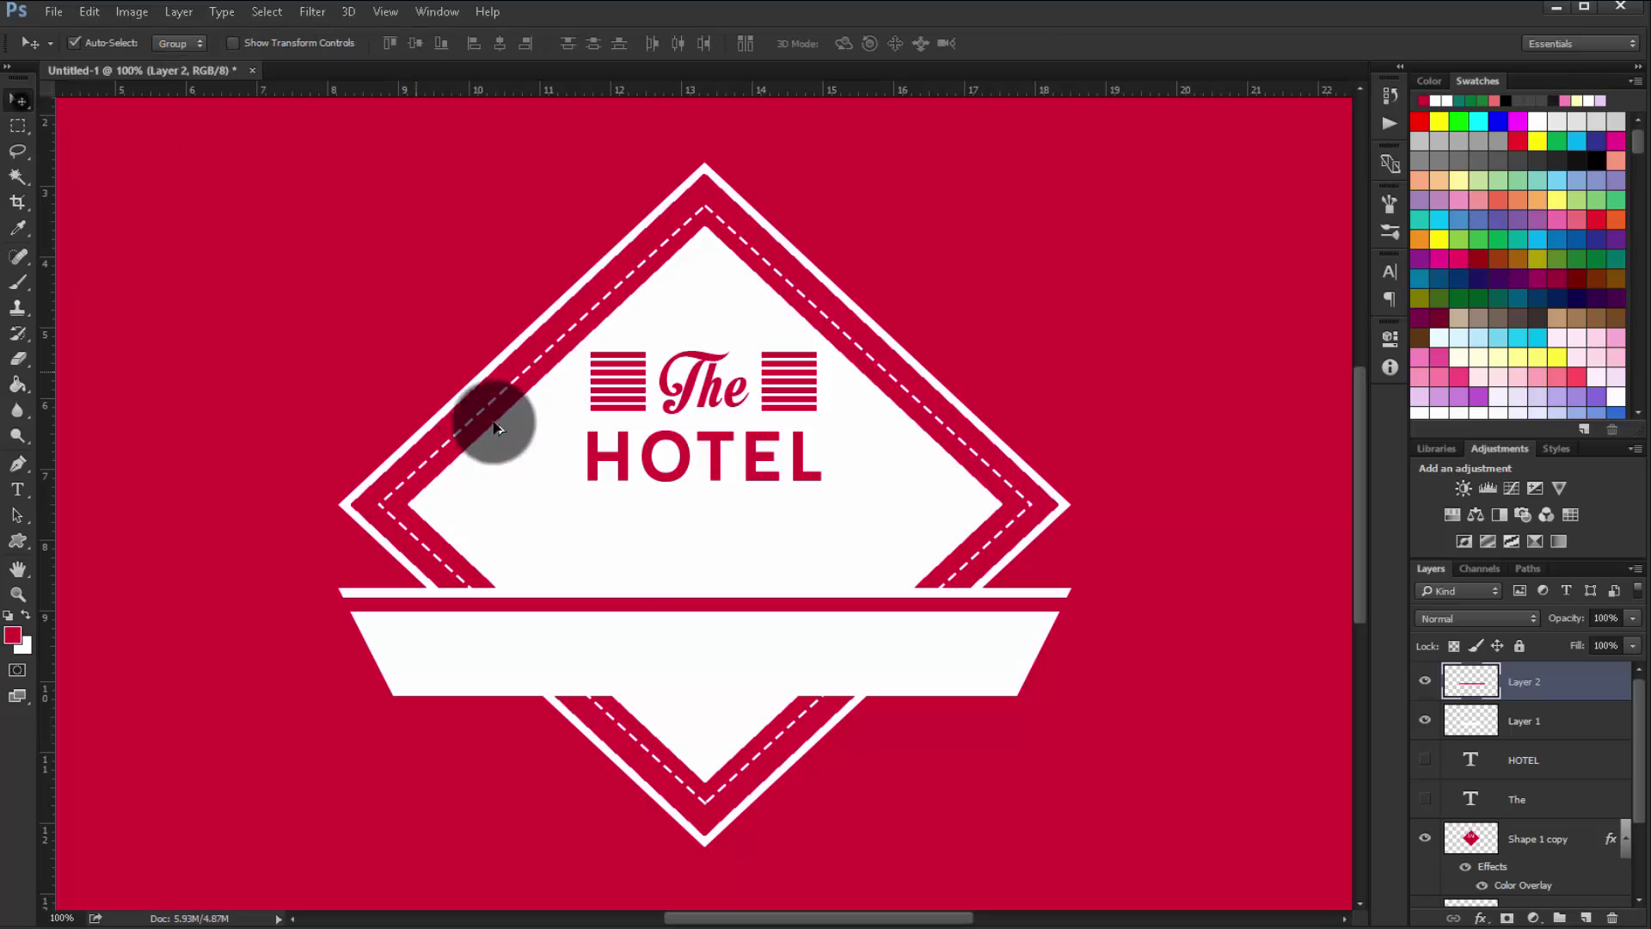
# Try dragging a copy of the red line lower, then delete the duplicate
pyautogui.moveTo(605, 608); pyautogui.dragTo(614, 677)
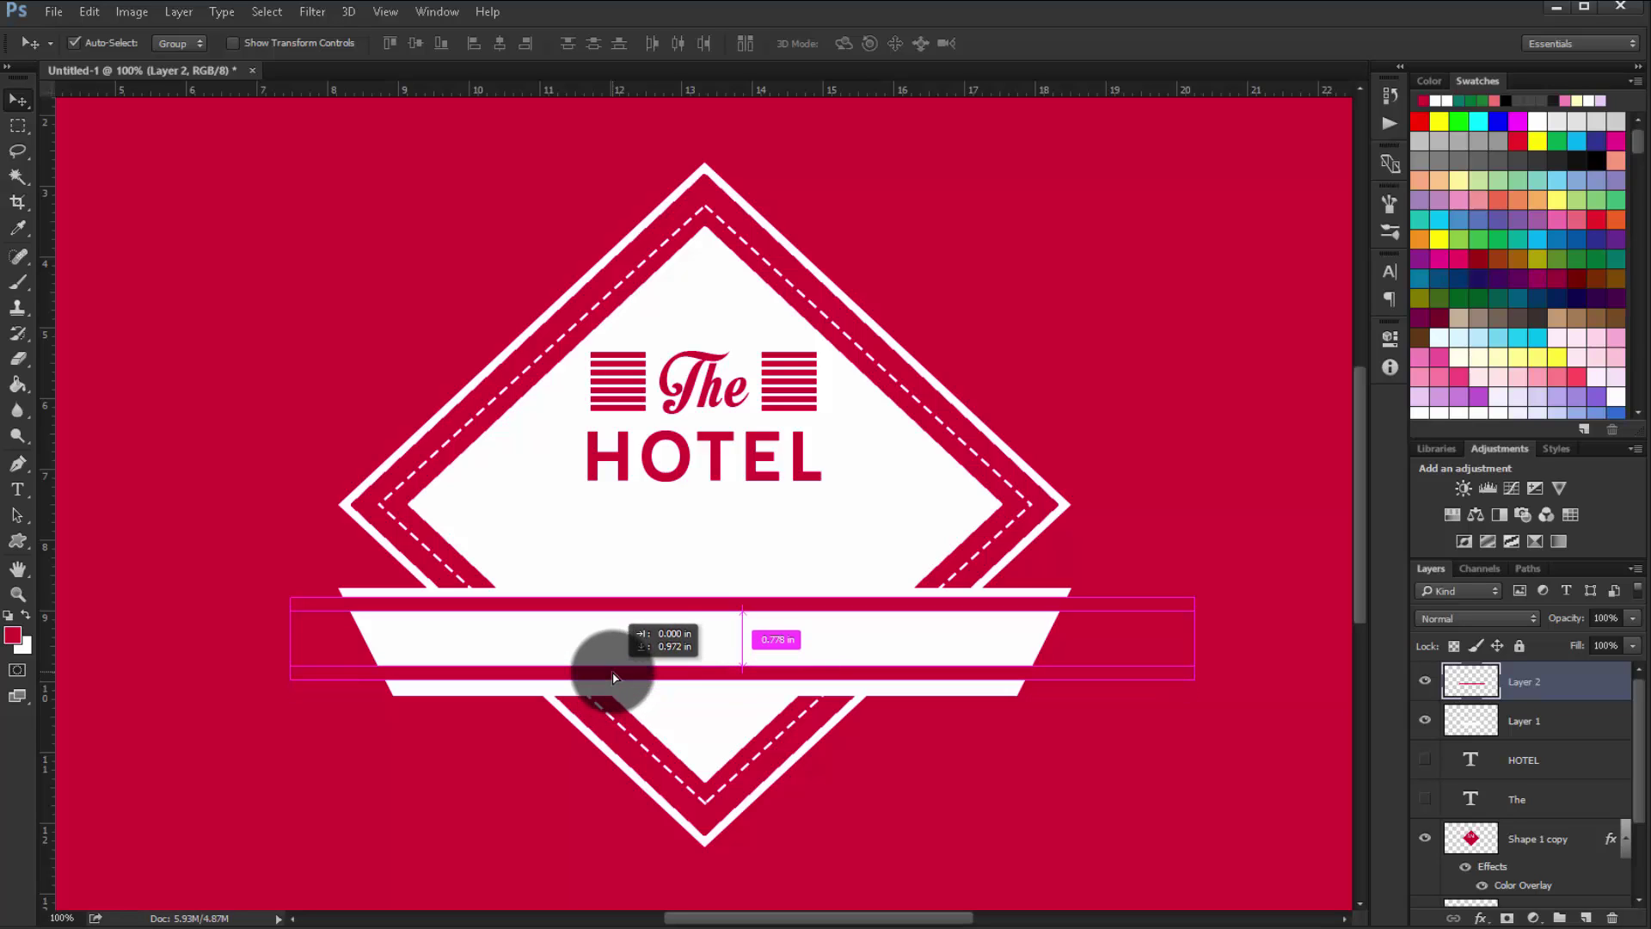
pyautogui.moveTo(615, 677); pyautogui.dragTo(614, 681)
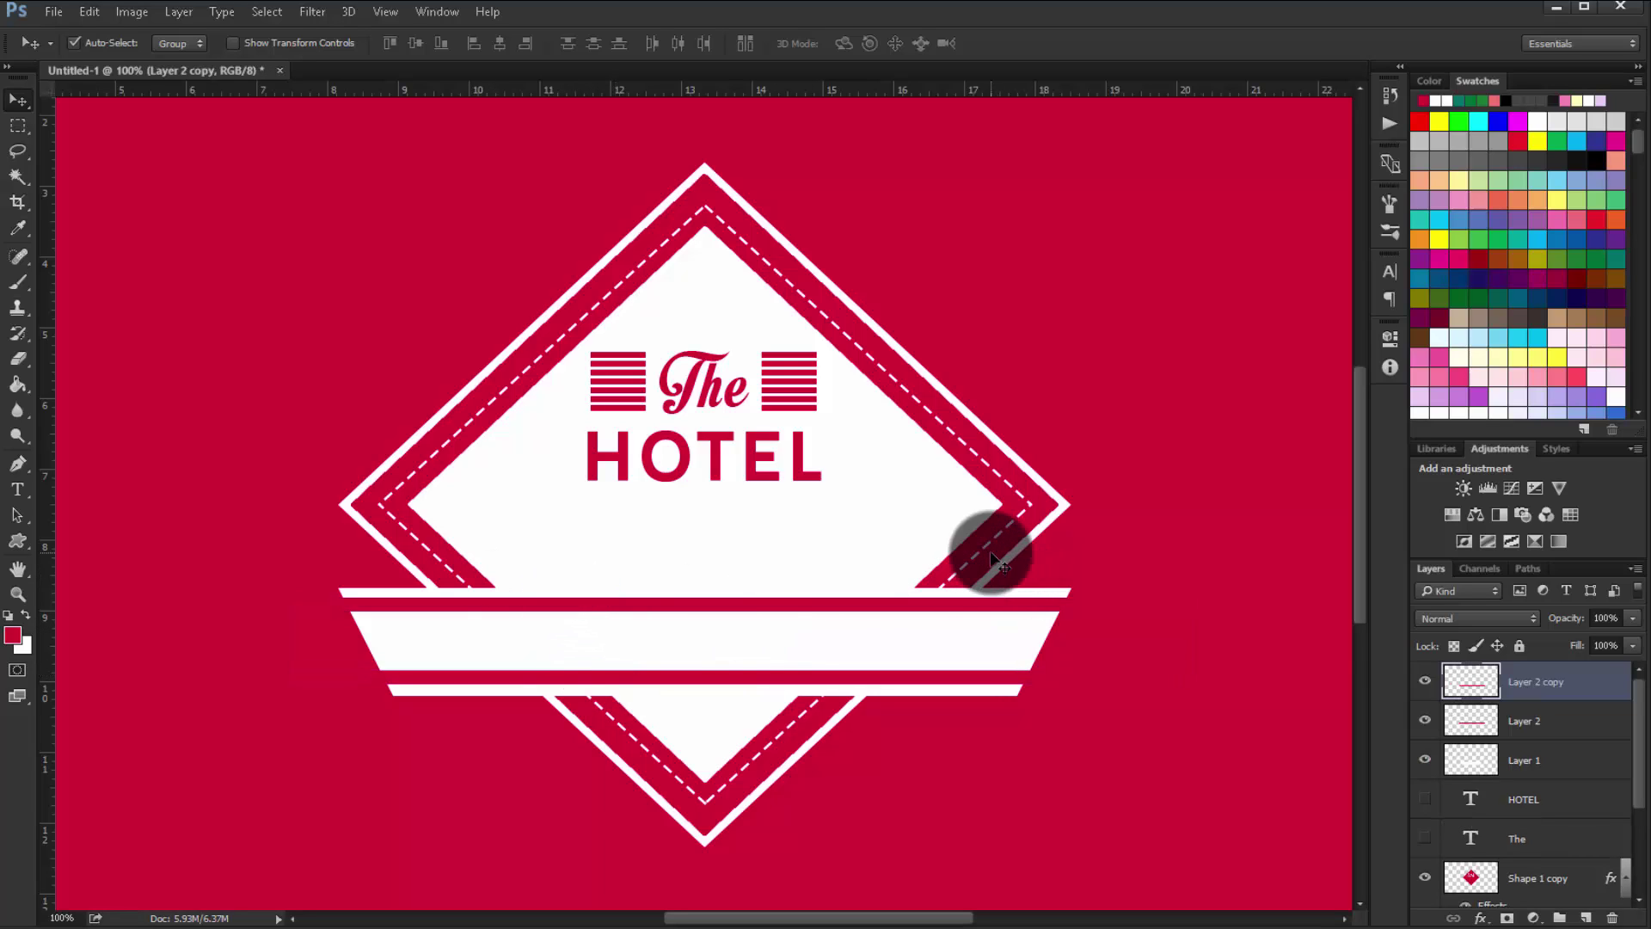
pyautogui.moveTo(1546, 697); pyautogui.dragTo(1585, 682)
pyautogui.press('Delete')
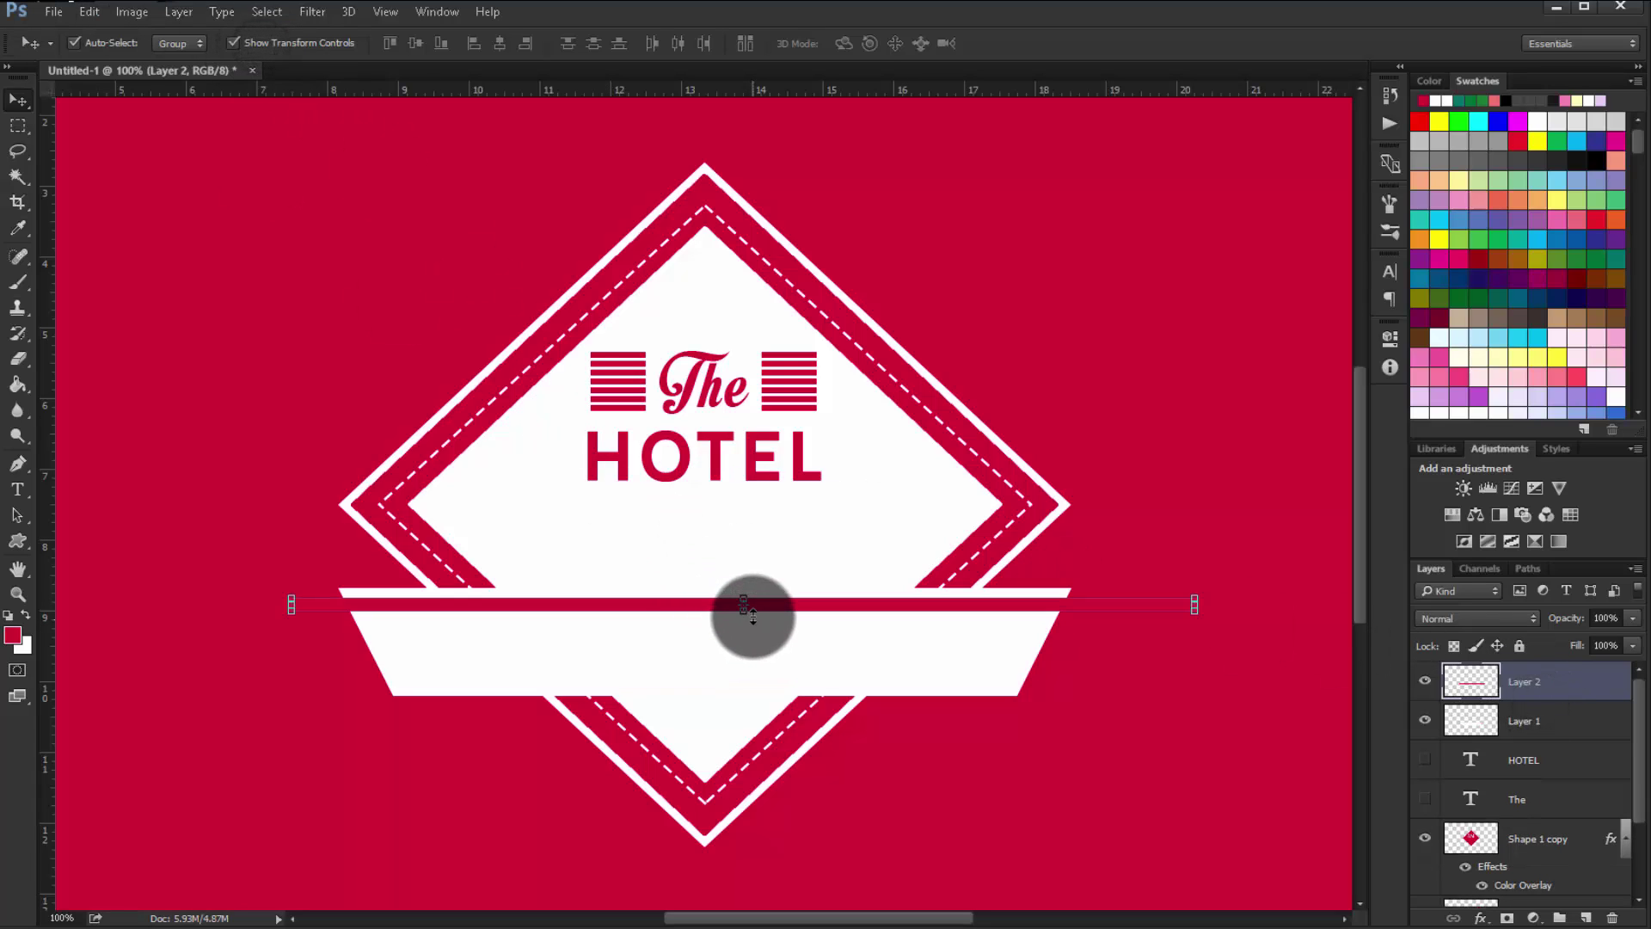
# Squash the red line to about 71.43% height and nudge it up slightly
pyautogui.hotkey('ctrl', 't')
pyautogui.moveTo(748, 614); pyautogui.dragTo(747, 611)
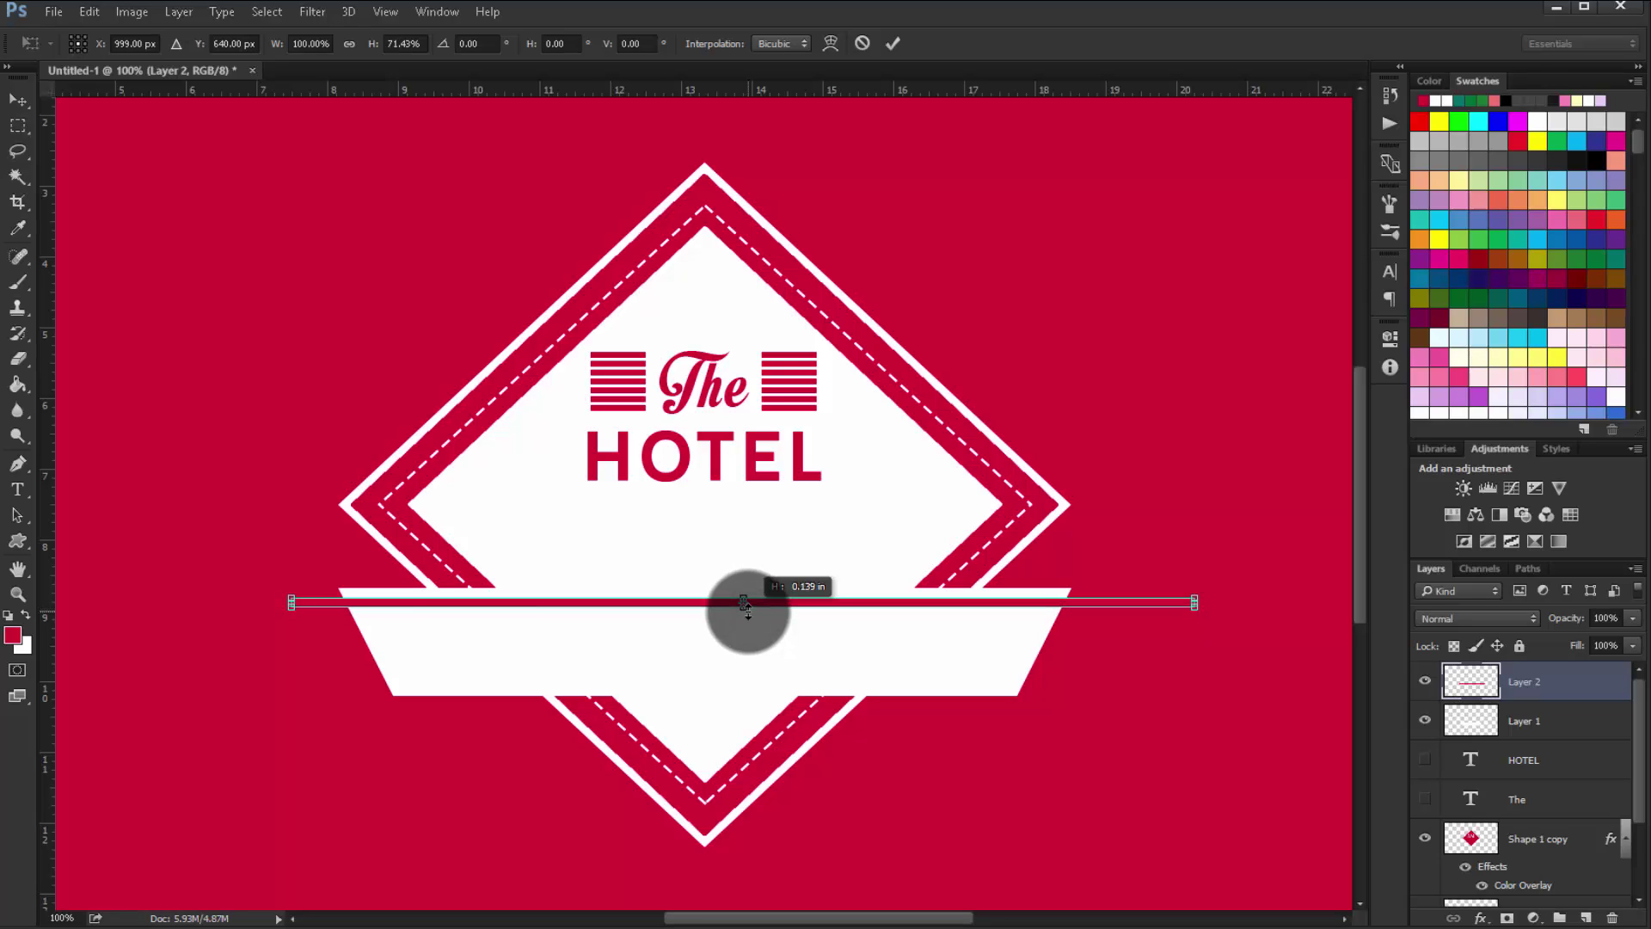
pyautogui.press('Return')
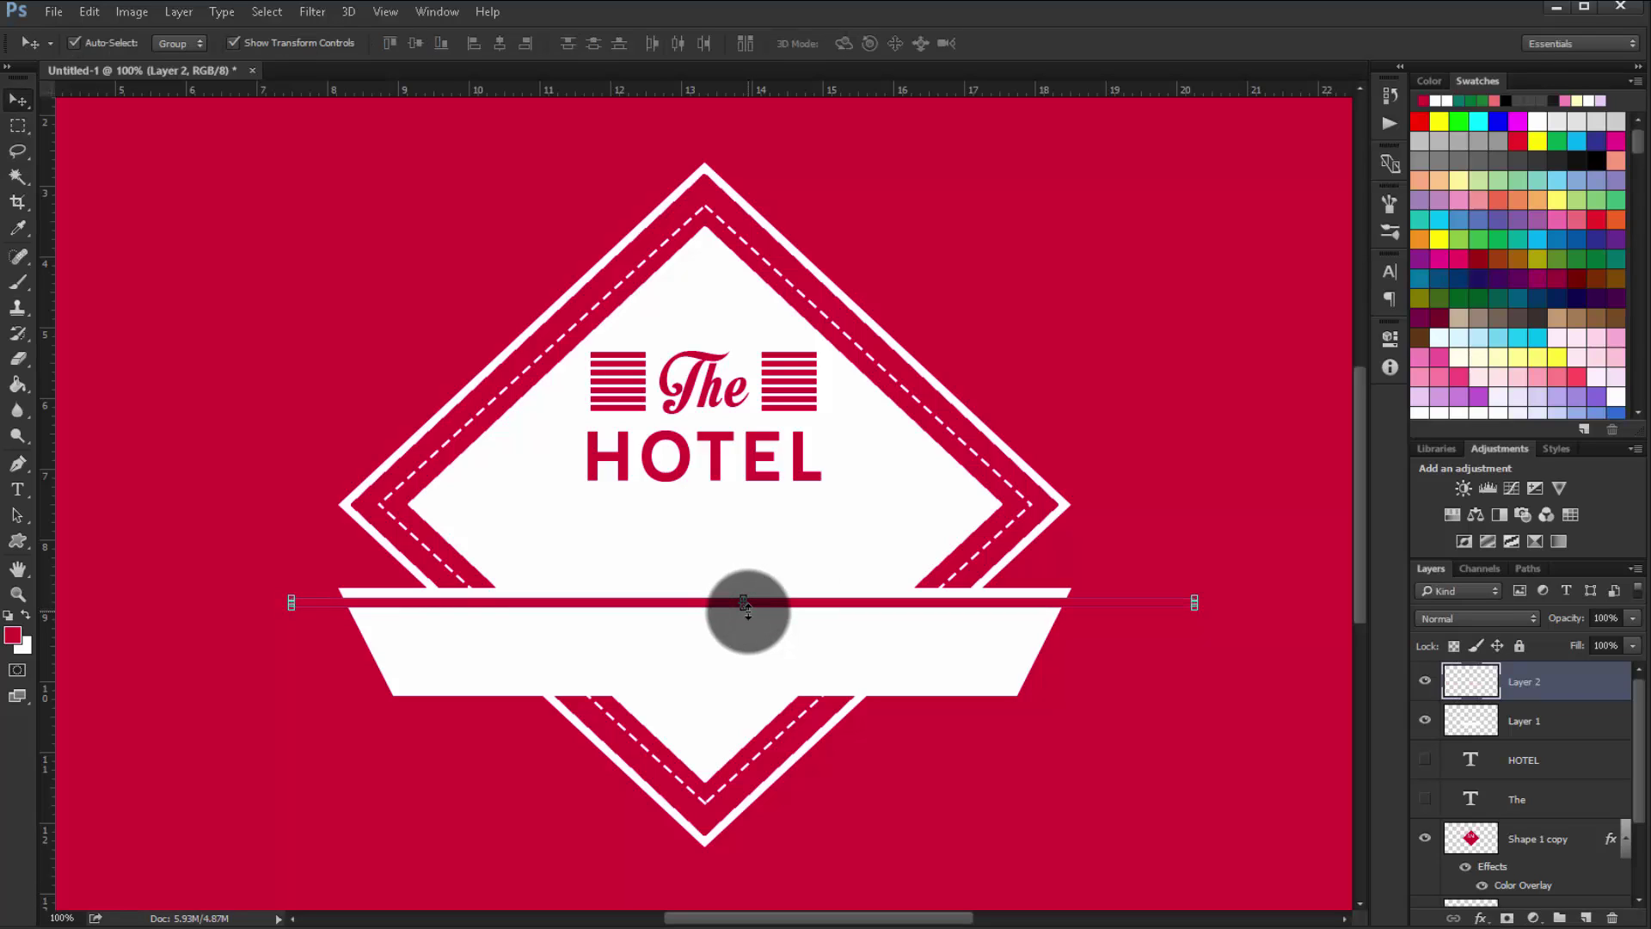
pyautogui.click(285, 42)
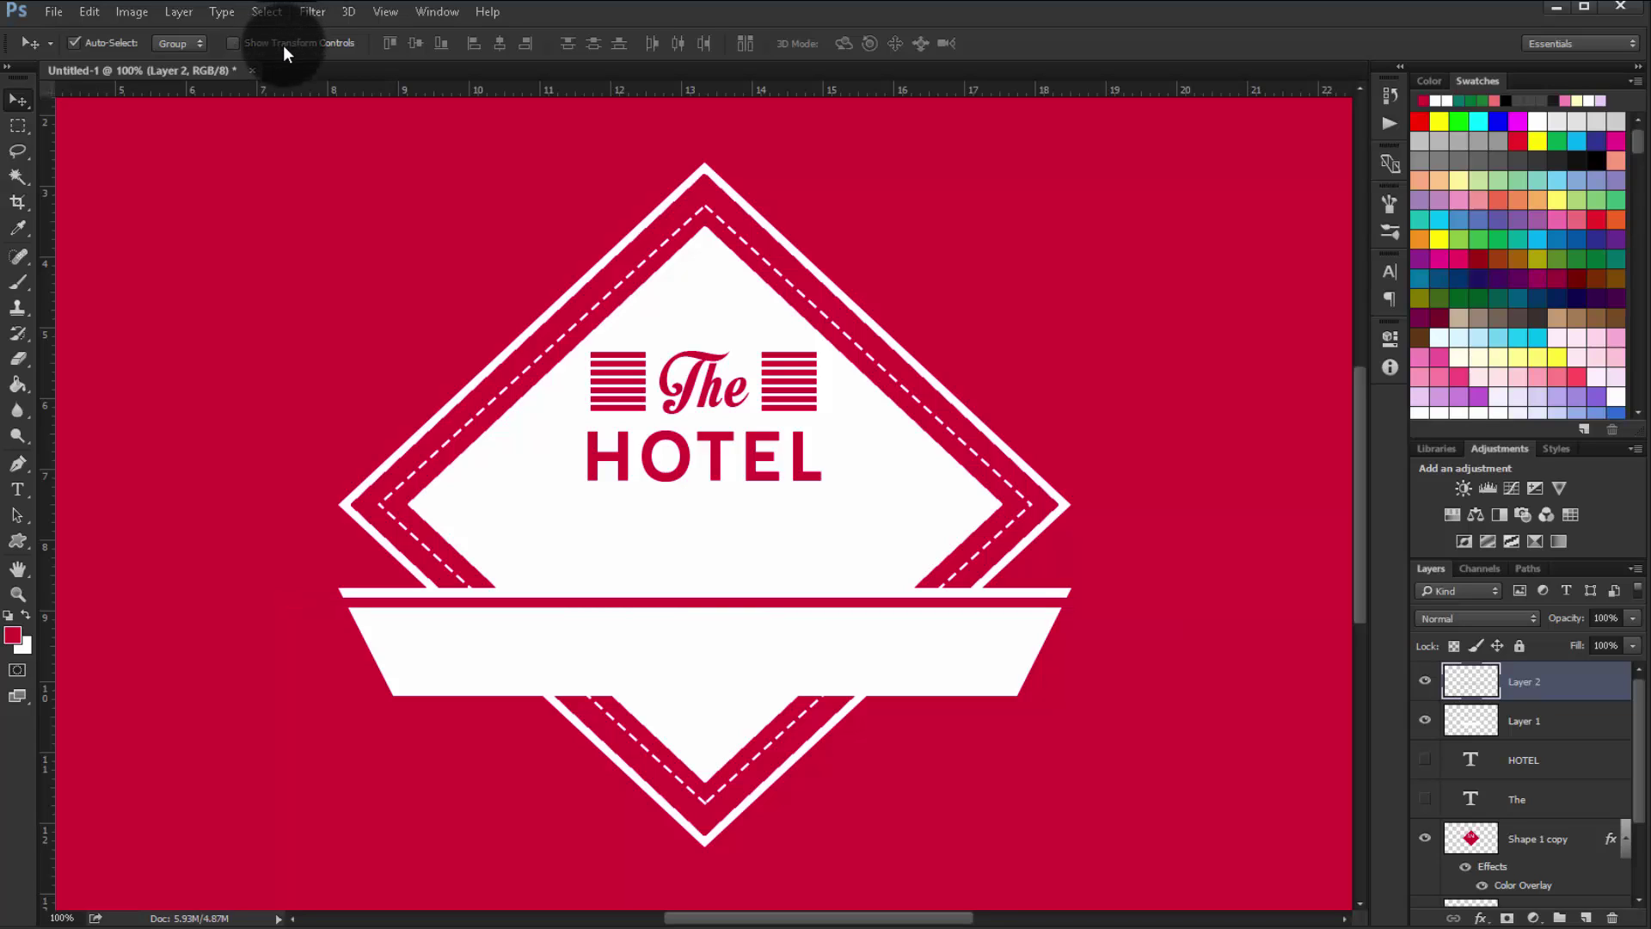
pyautogui.press('Up')
pyautogui.press('Up')
pyautogui.press('Up')
pyautogui.press('Up')
pyautogui.press('Up')
pyautogui.press('Up')
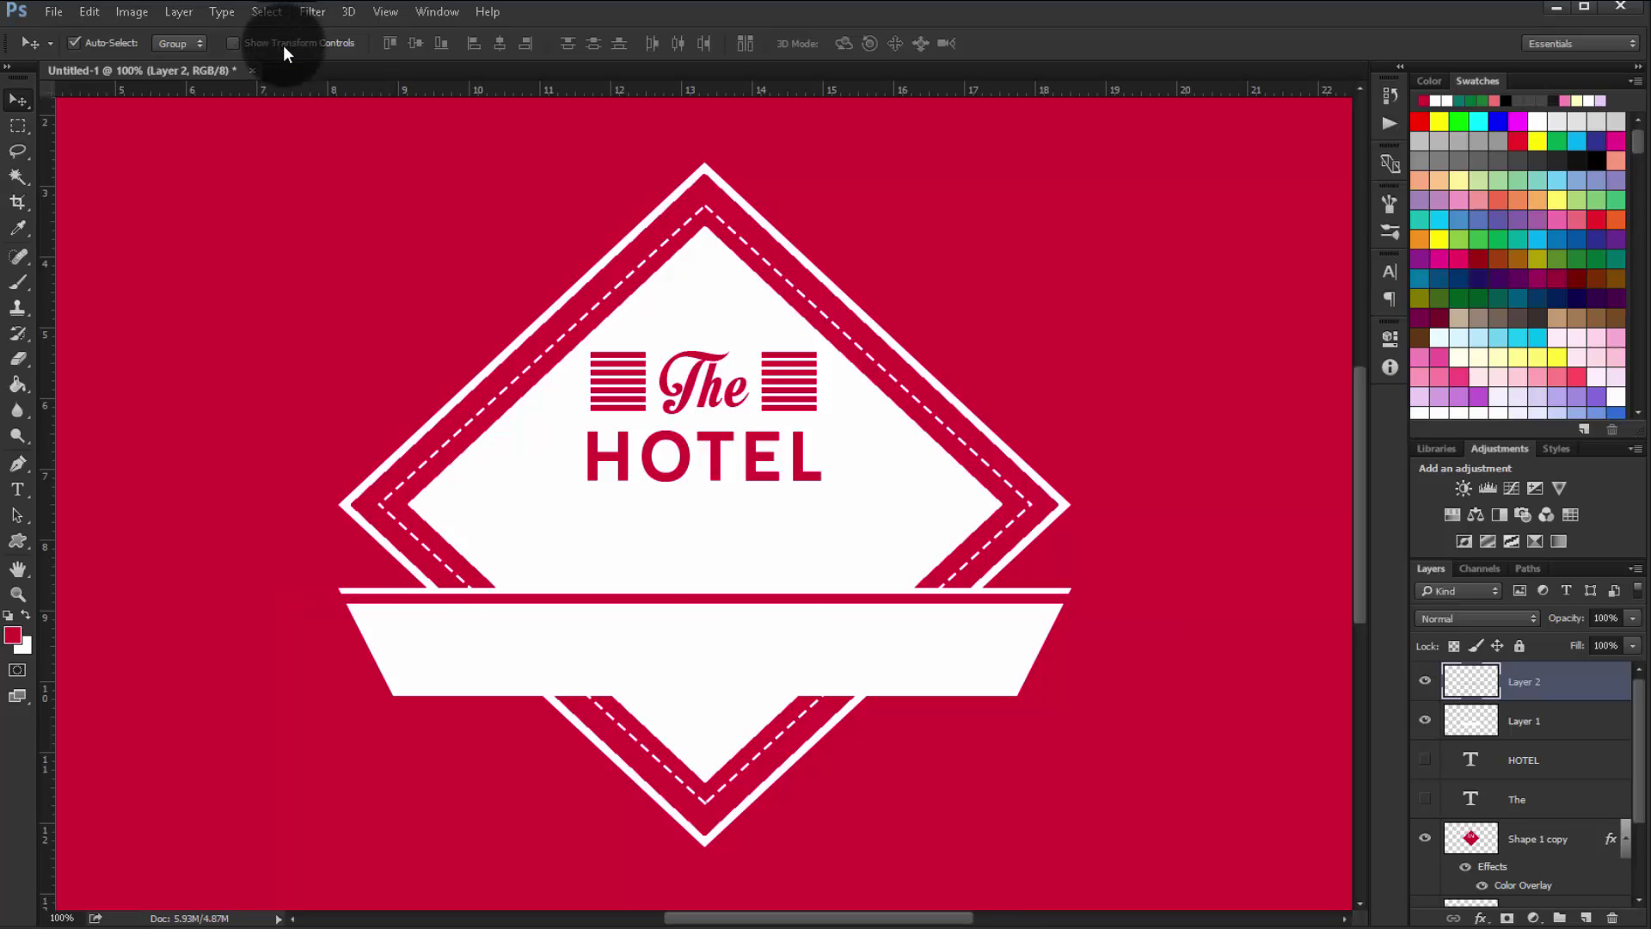
# Place a copy of the red line at the banner's bottom edge, nudged up two steps
pyautogui.moveTo(633, 600); pyautogui.dragTo(634, 689)
pyautogui.hotkey('ctrl', 'z')
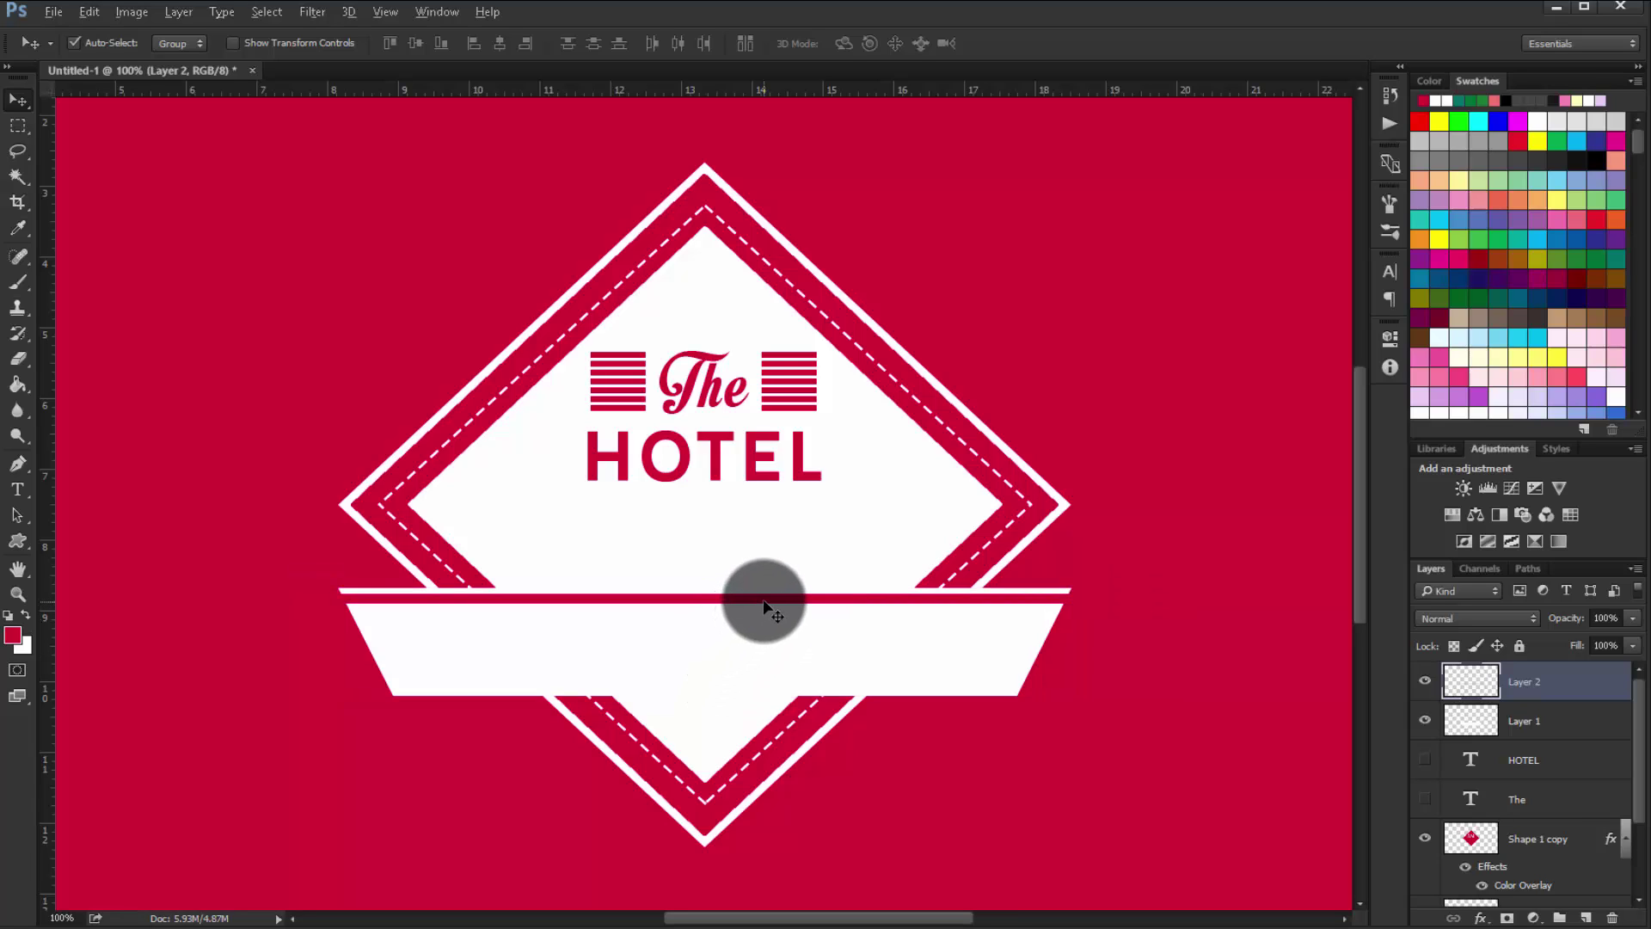
pyautogui.moveTo(763, 607); pyautogui.dragTo(763, 692)
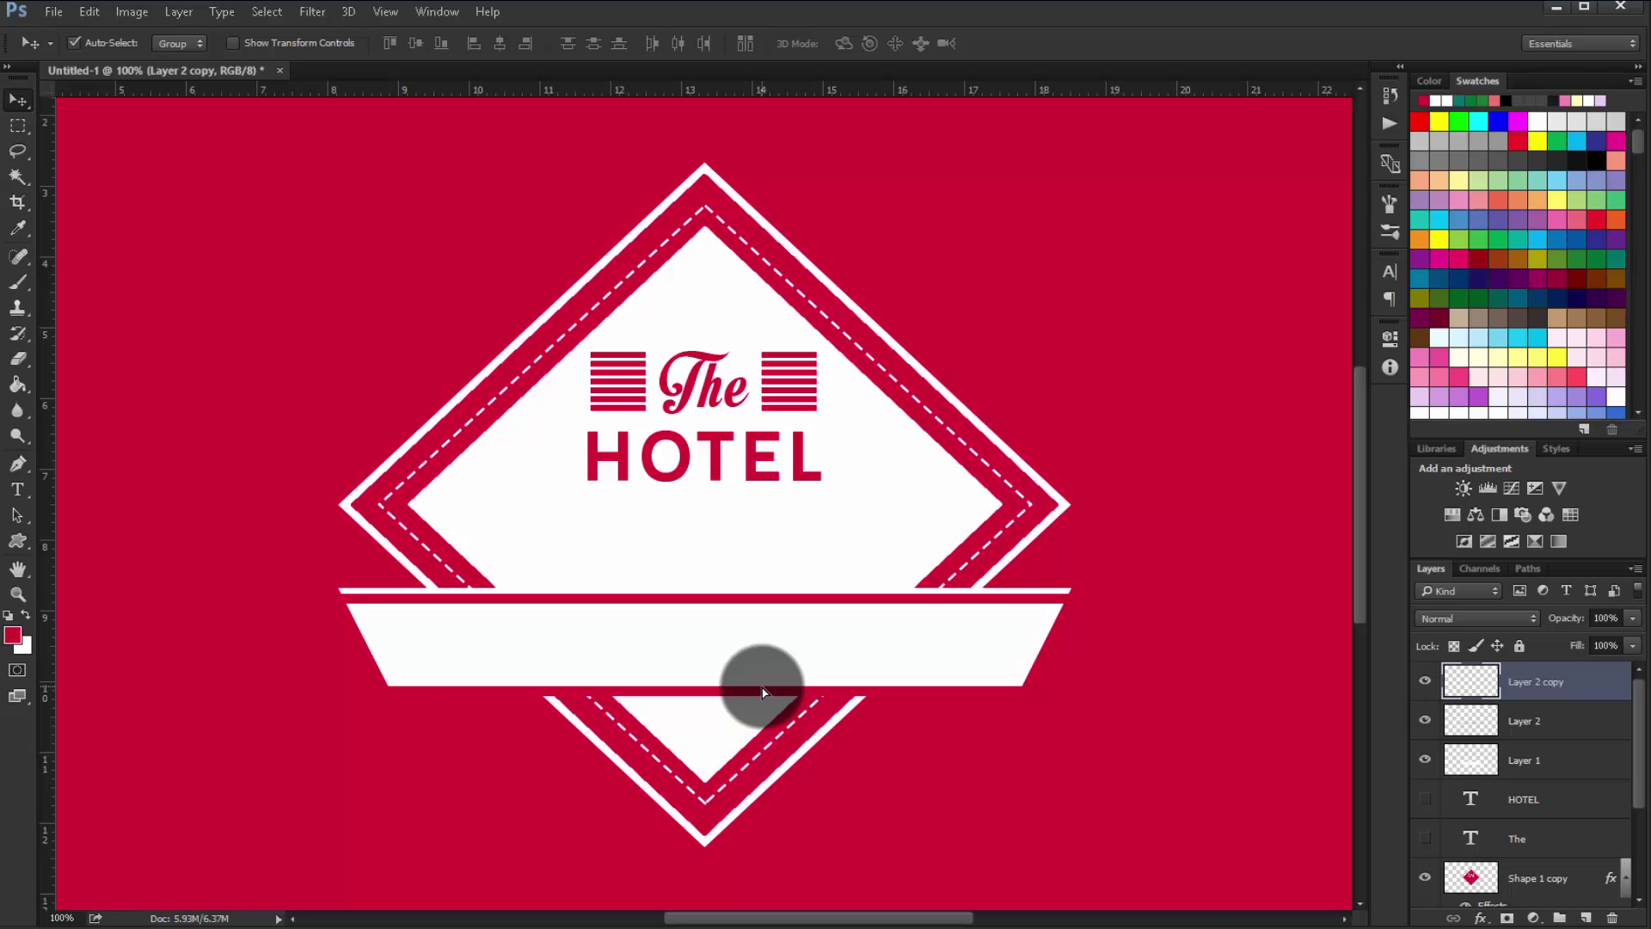
pyautogui.press('Up')
pyautogui.press('Up')
pyautogui.press('Up')
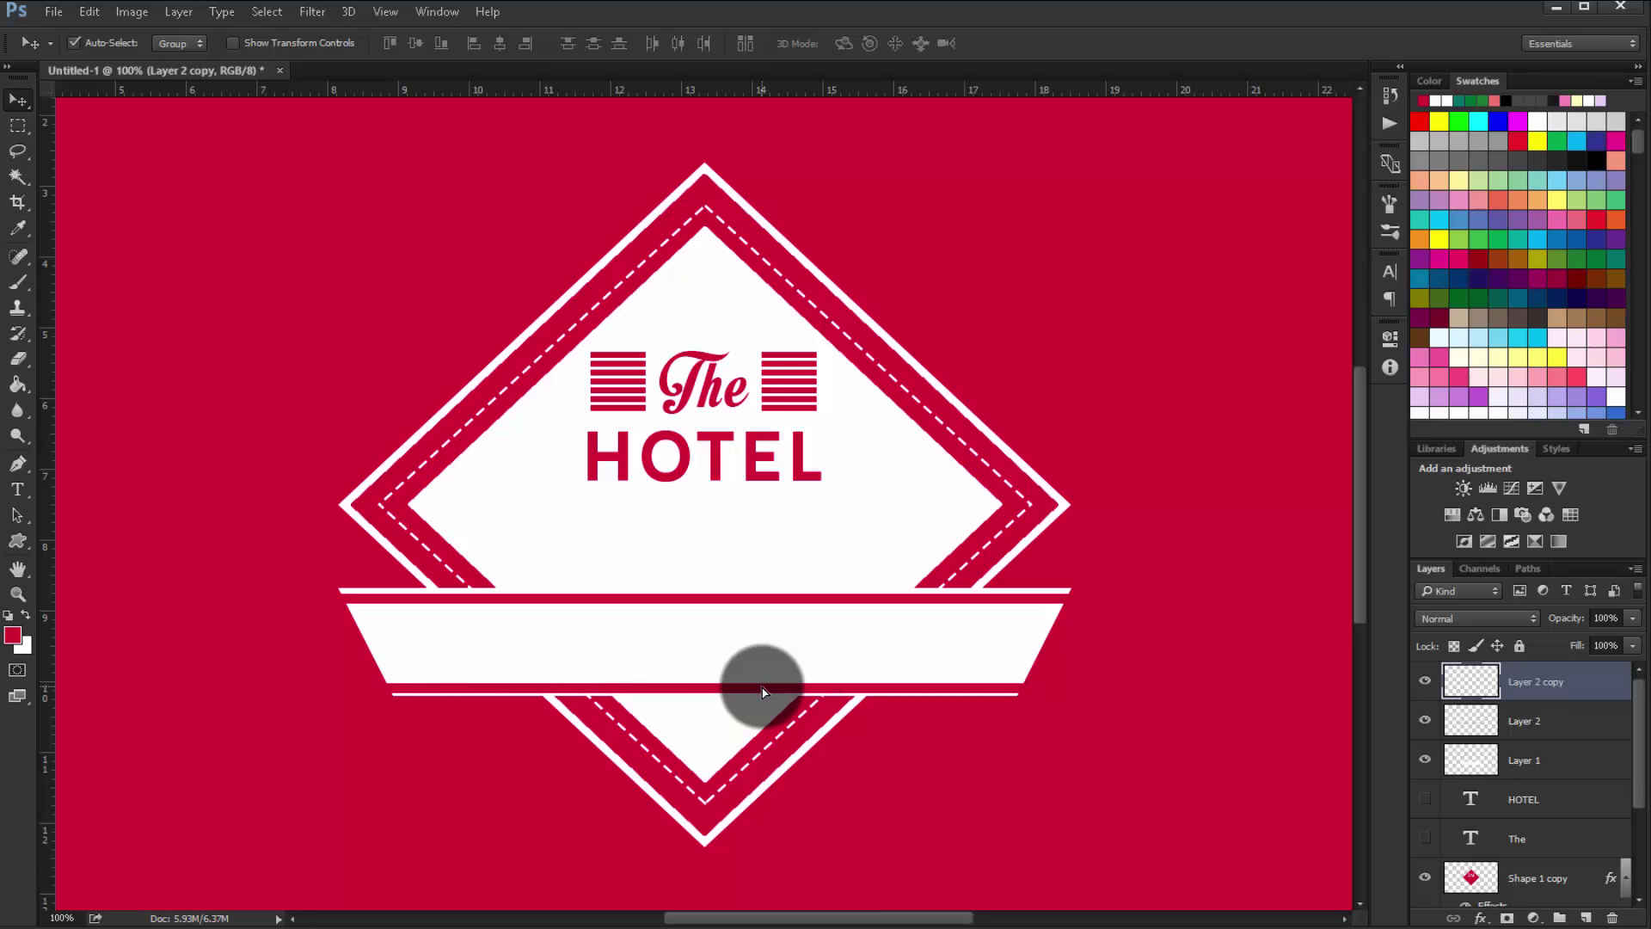
pyautogui.press('Up')
pyautogui.press('Up')
pyautogui.press('Up')
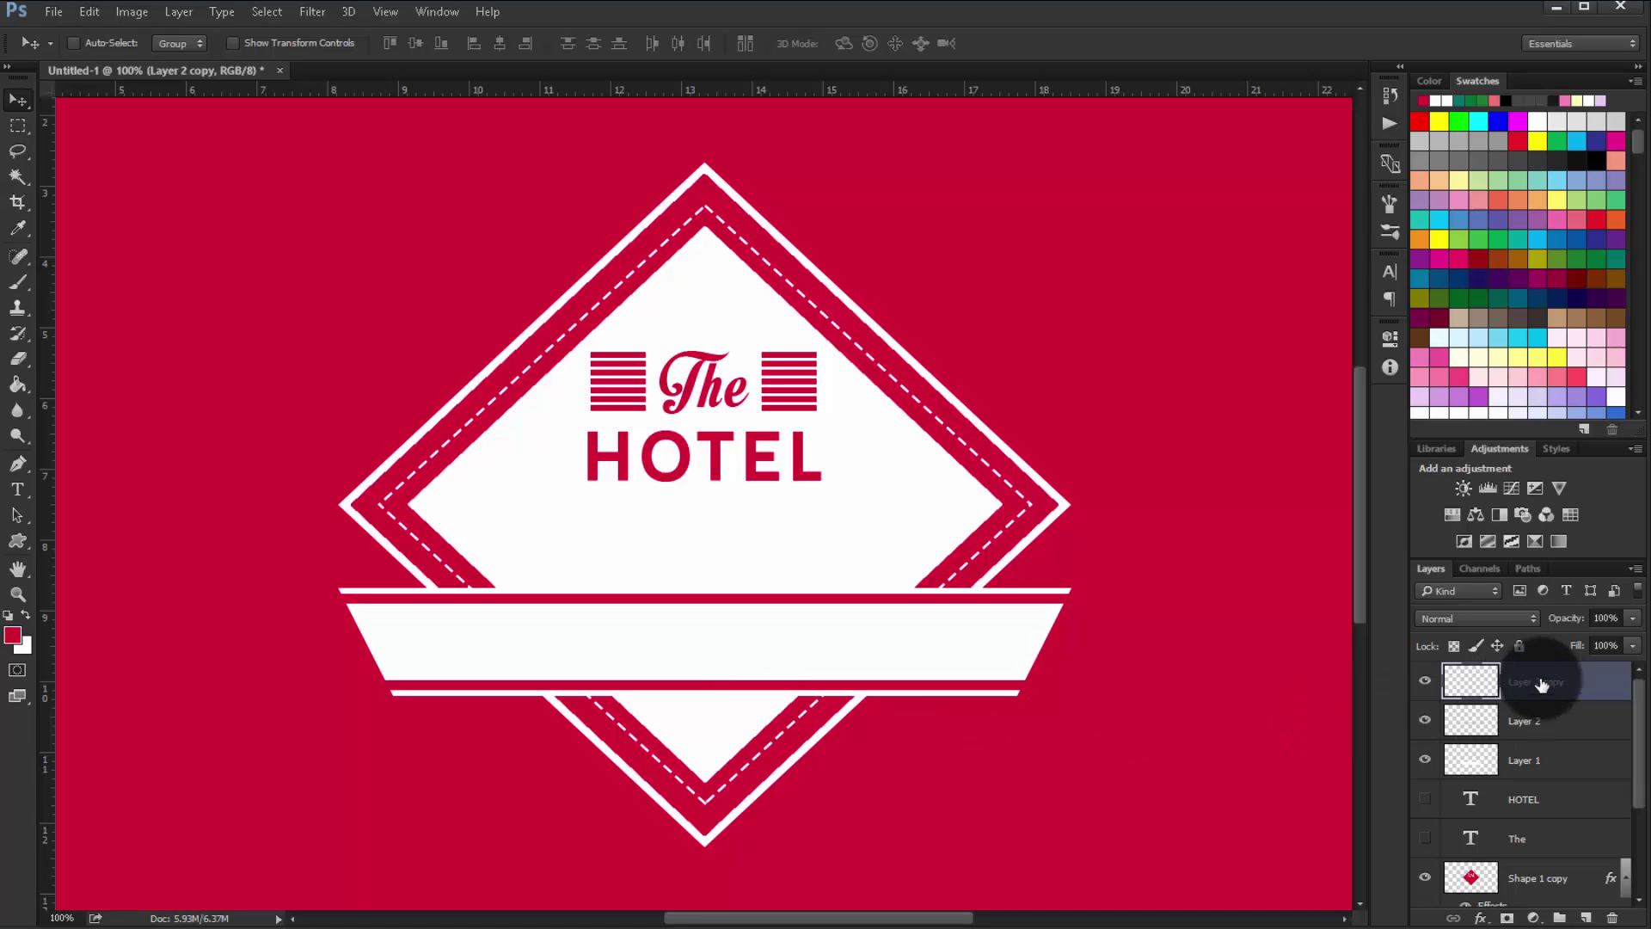
# Merge Layer 2 and Layer 2 copy into a single red line layer
pyautogui.keyDown('ctrl'); pyautogui.click(1539, 731); pyautogui.keyUp('ctrl')
pyautogui.hotkey('ctrl', 'e')
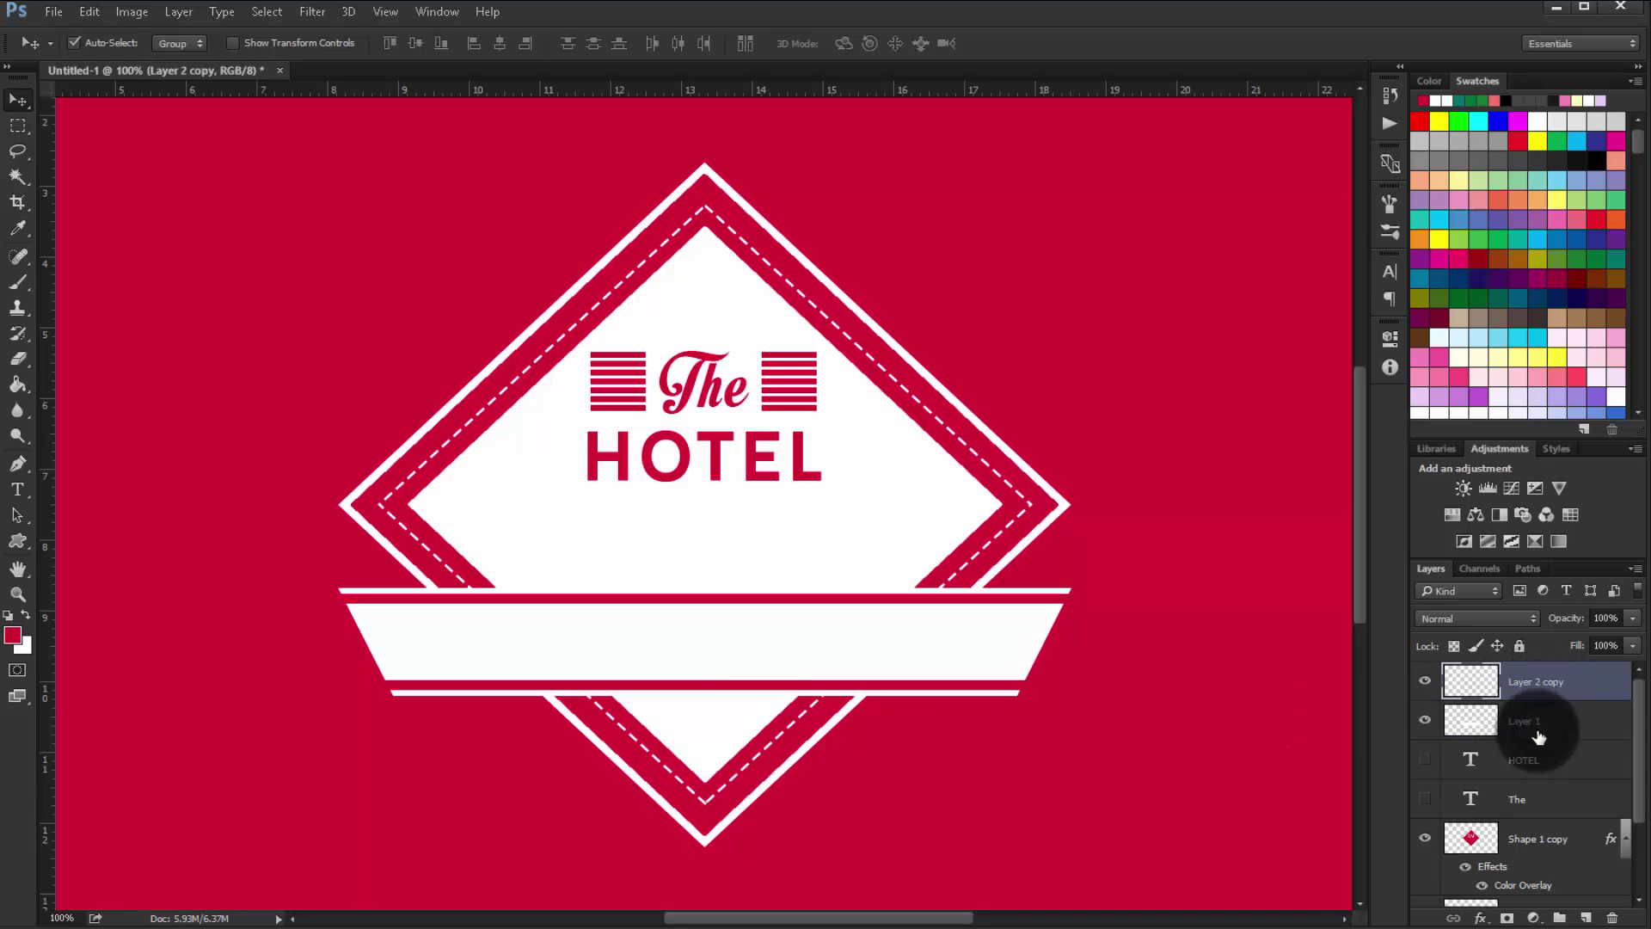
pyautogui.keyDown('ctrl'); pyautogui.click(1475, 682); pyautogui.keyUp('ctrl')
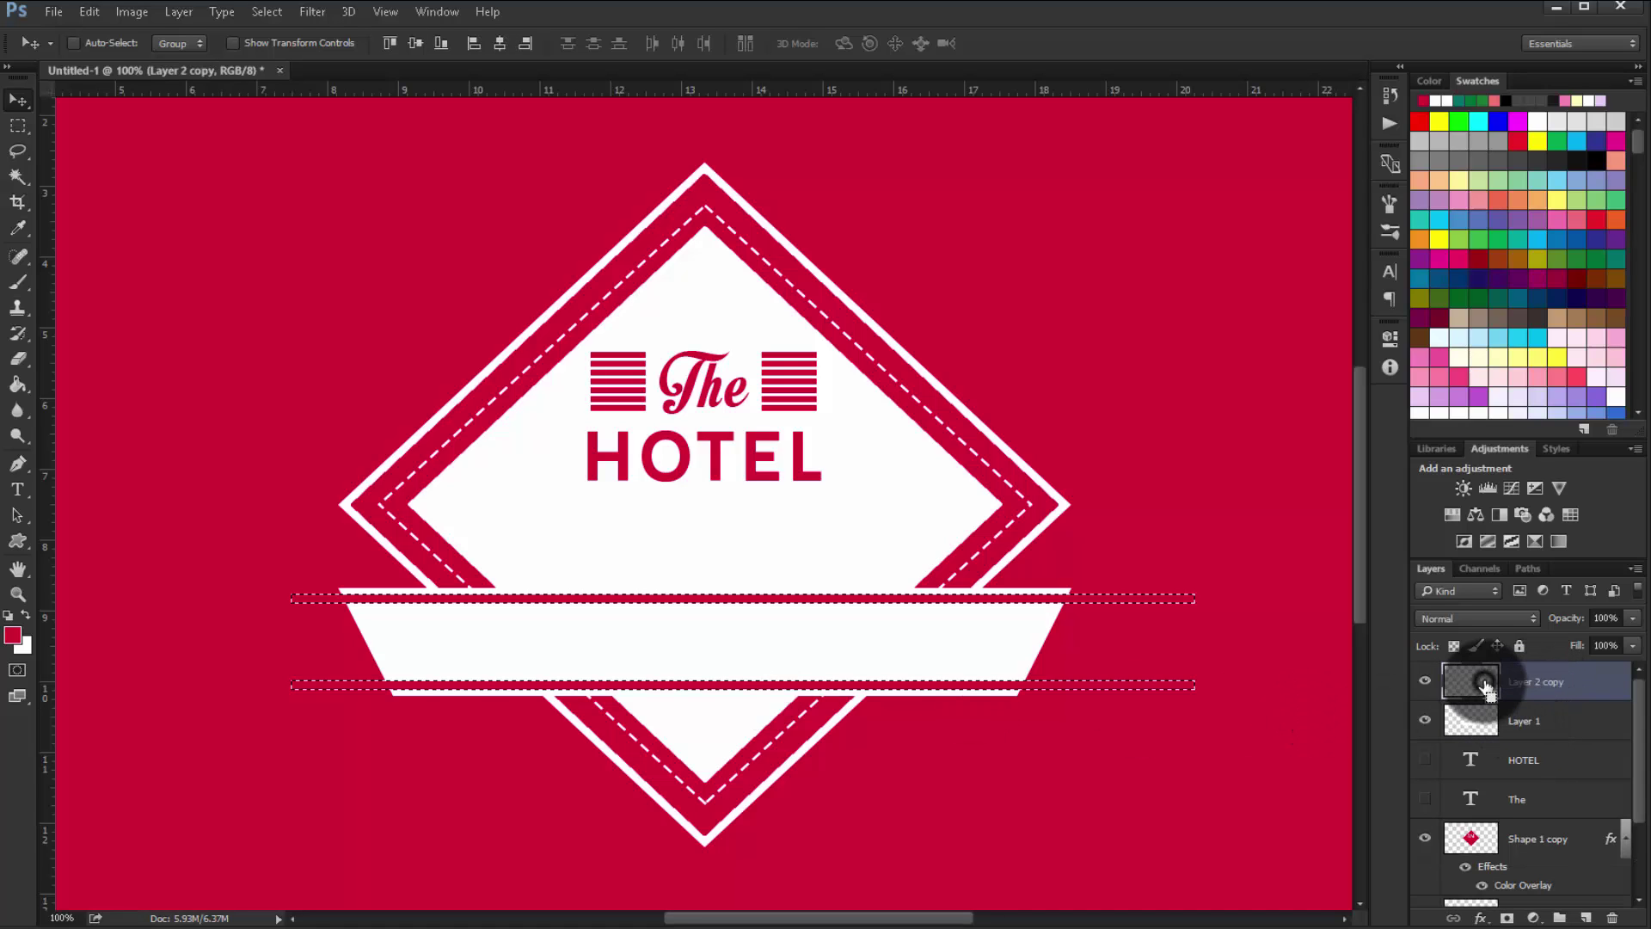
pyautogui.click(1531, 727)
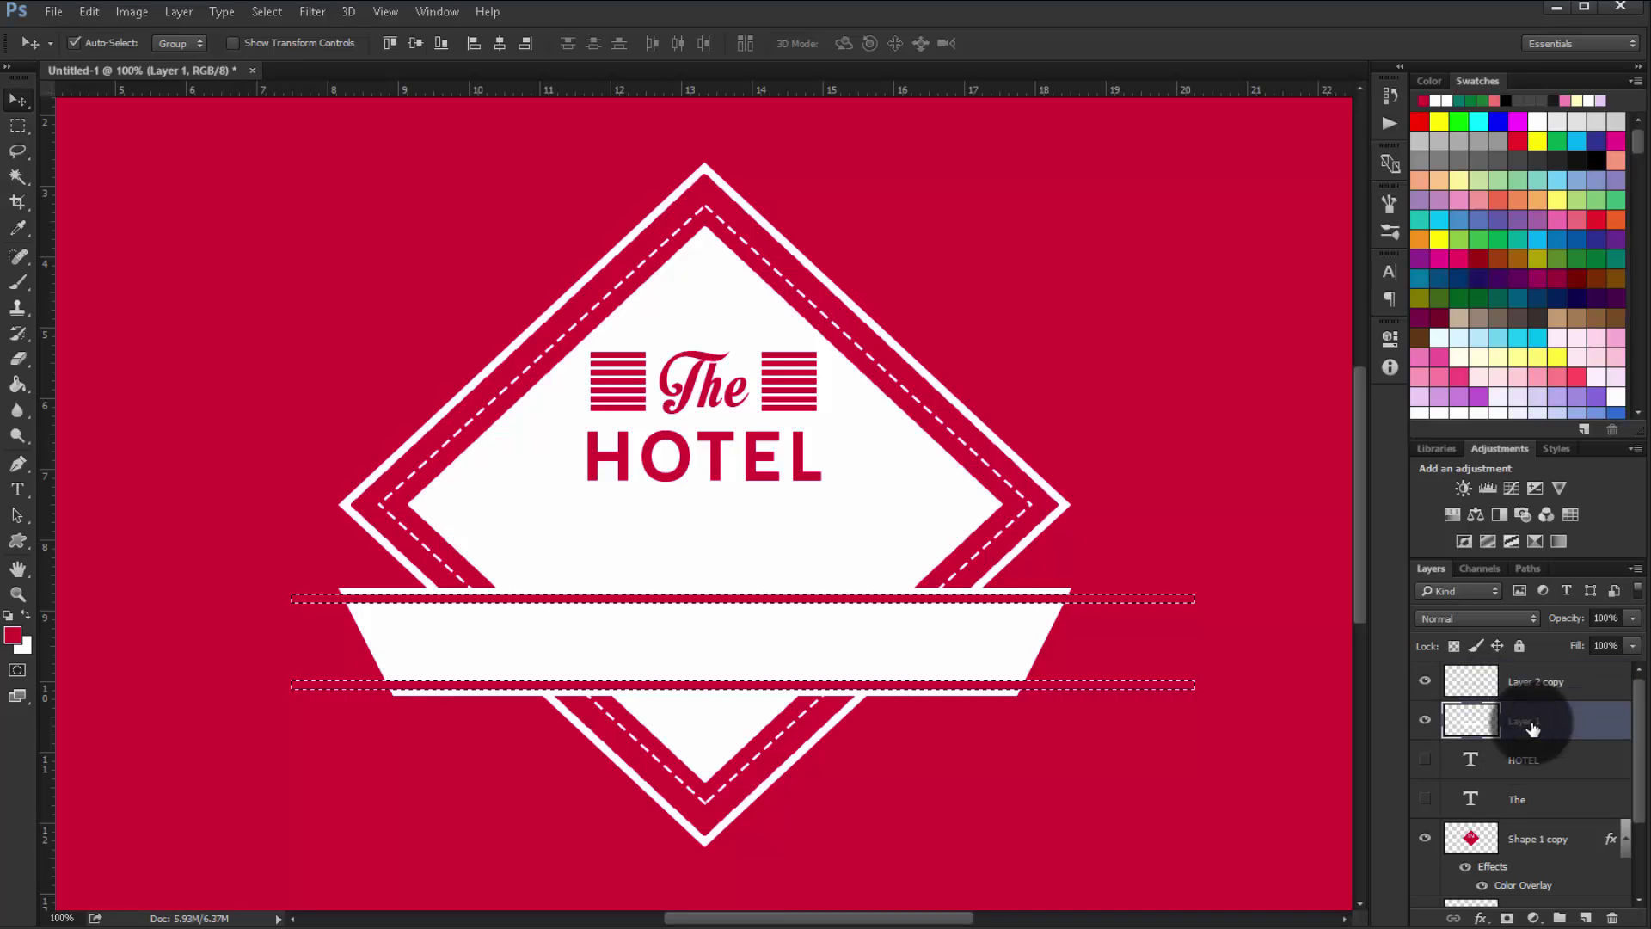
pyautogui.hotkey('ctrl', 'd')
# Hide the merged red line layer and check the banner at full and 100% view
pyautogui.click(1475, 693)
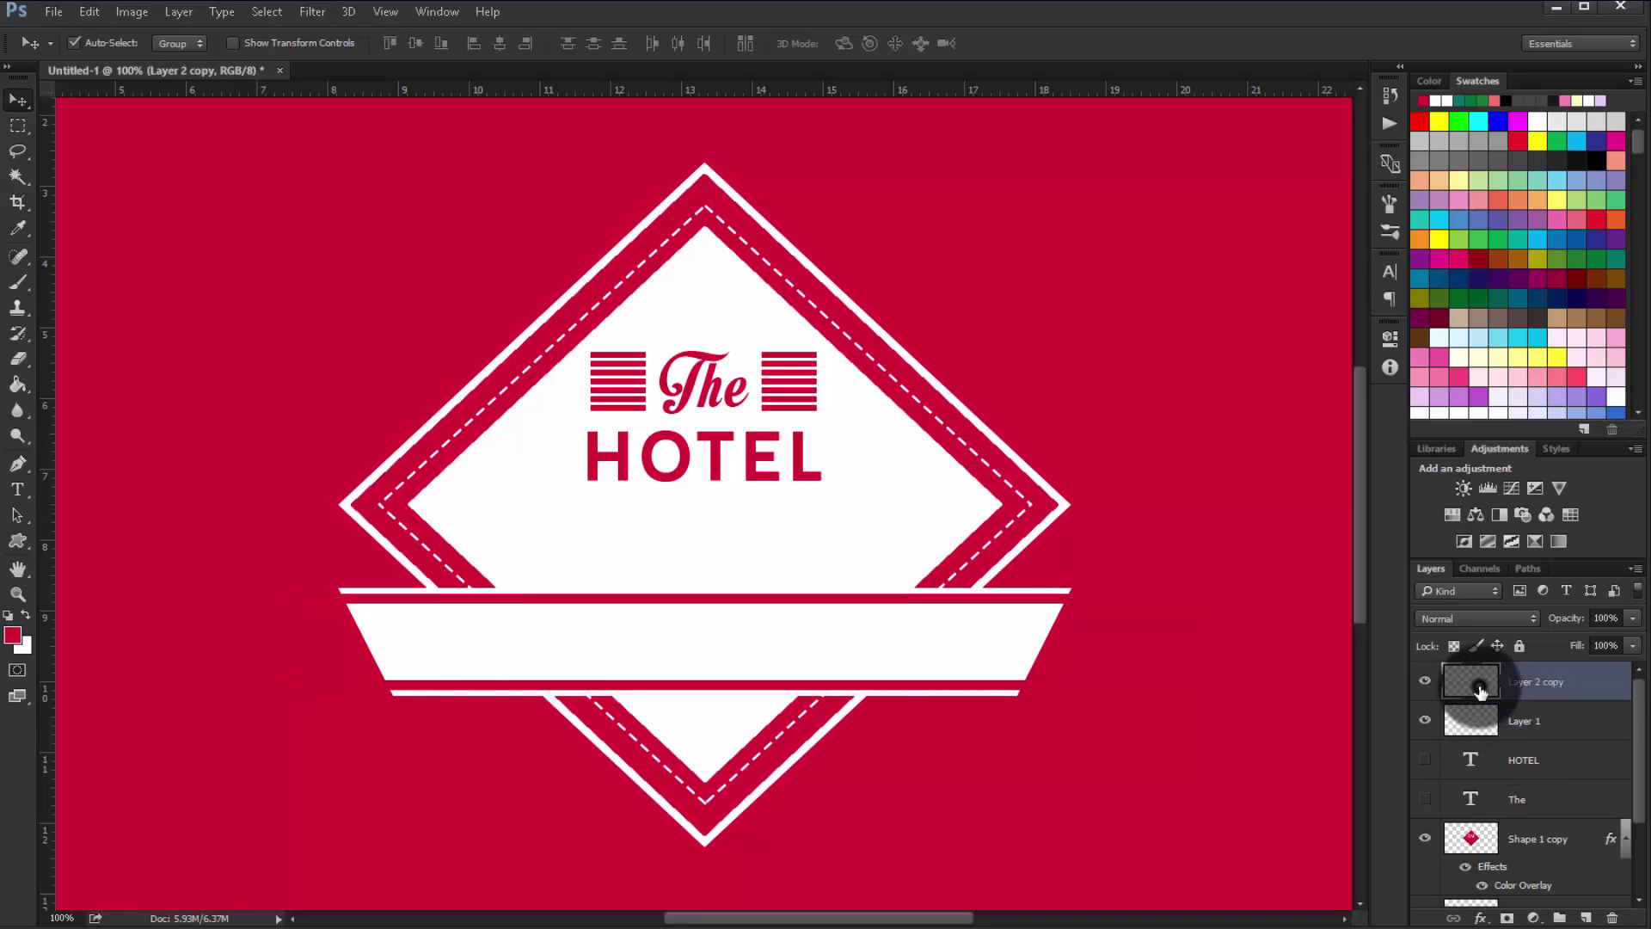
pyautogui.click(1426, 682)
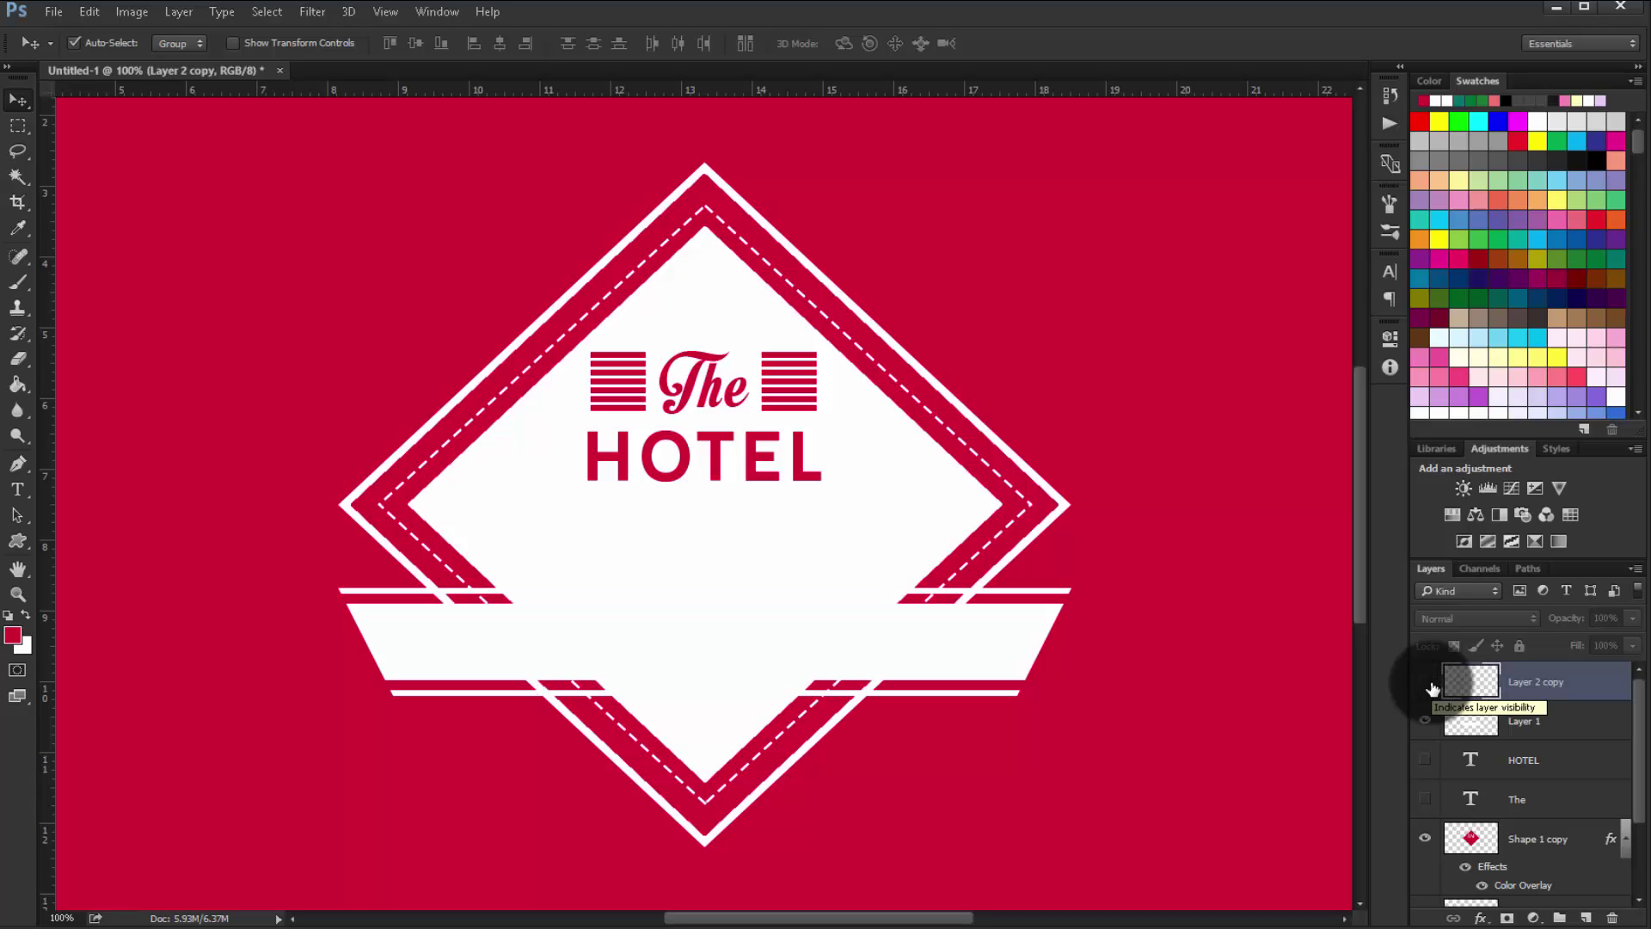
pyautogui.hotkey('ctrl', '-')
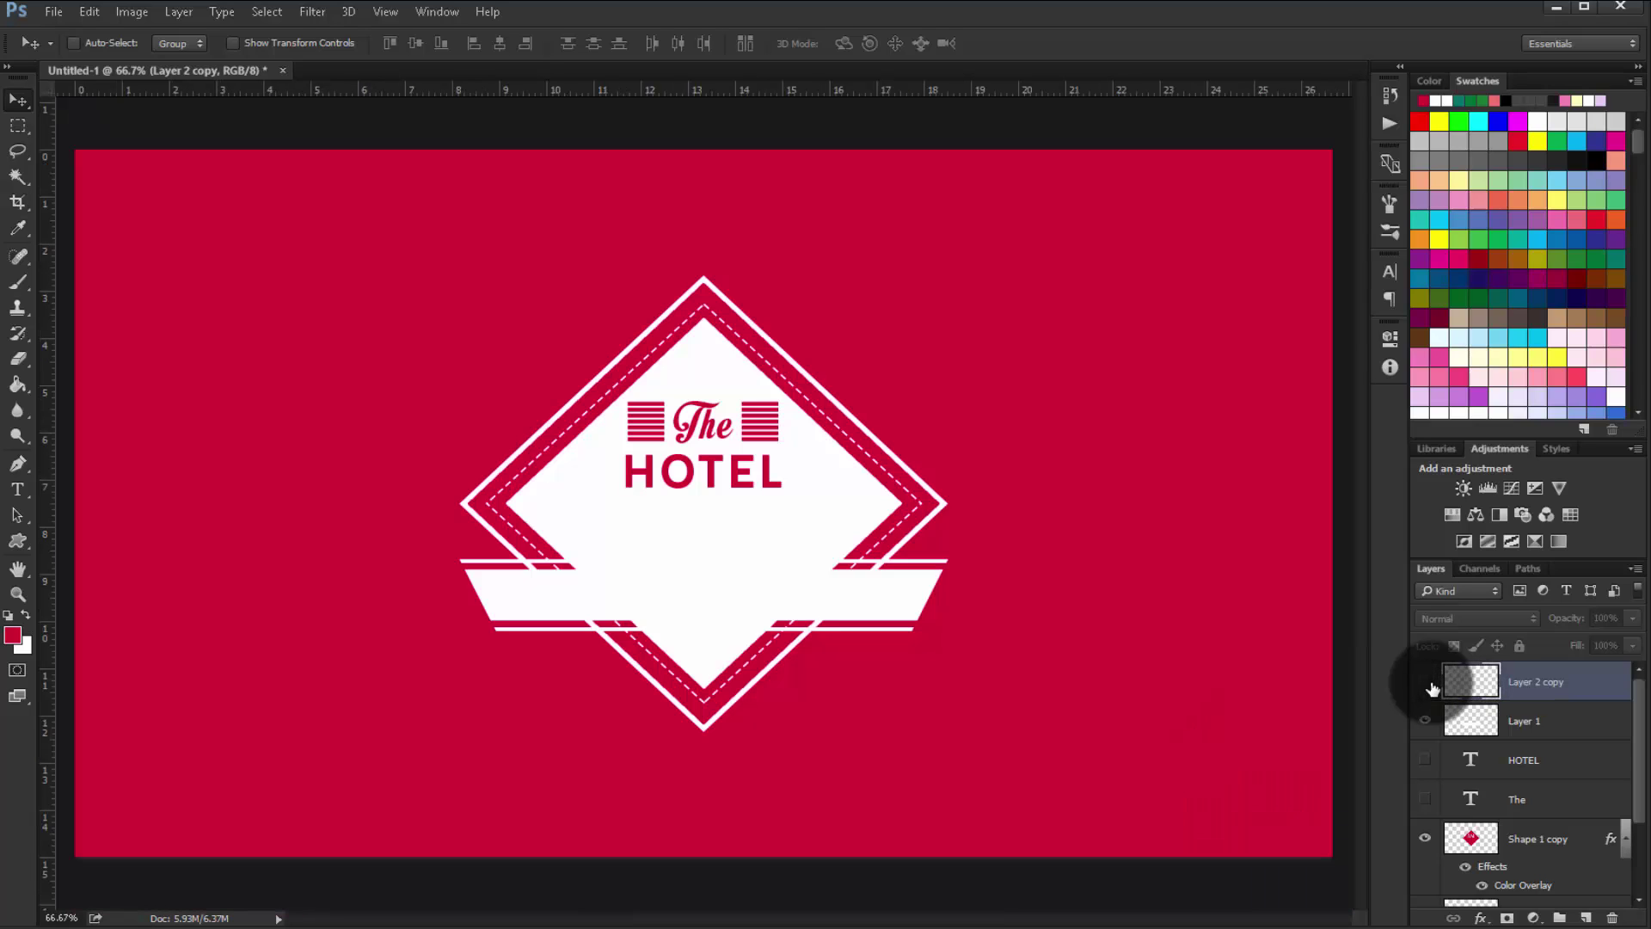
pyautogui.hotkey('ctrl', '+')
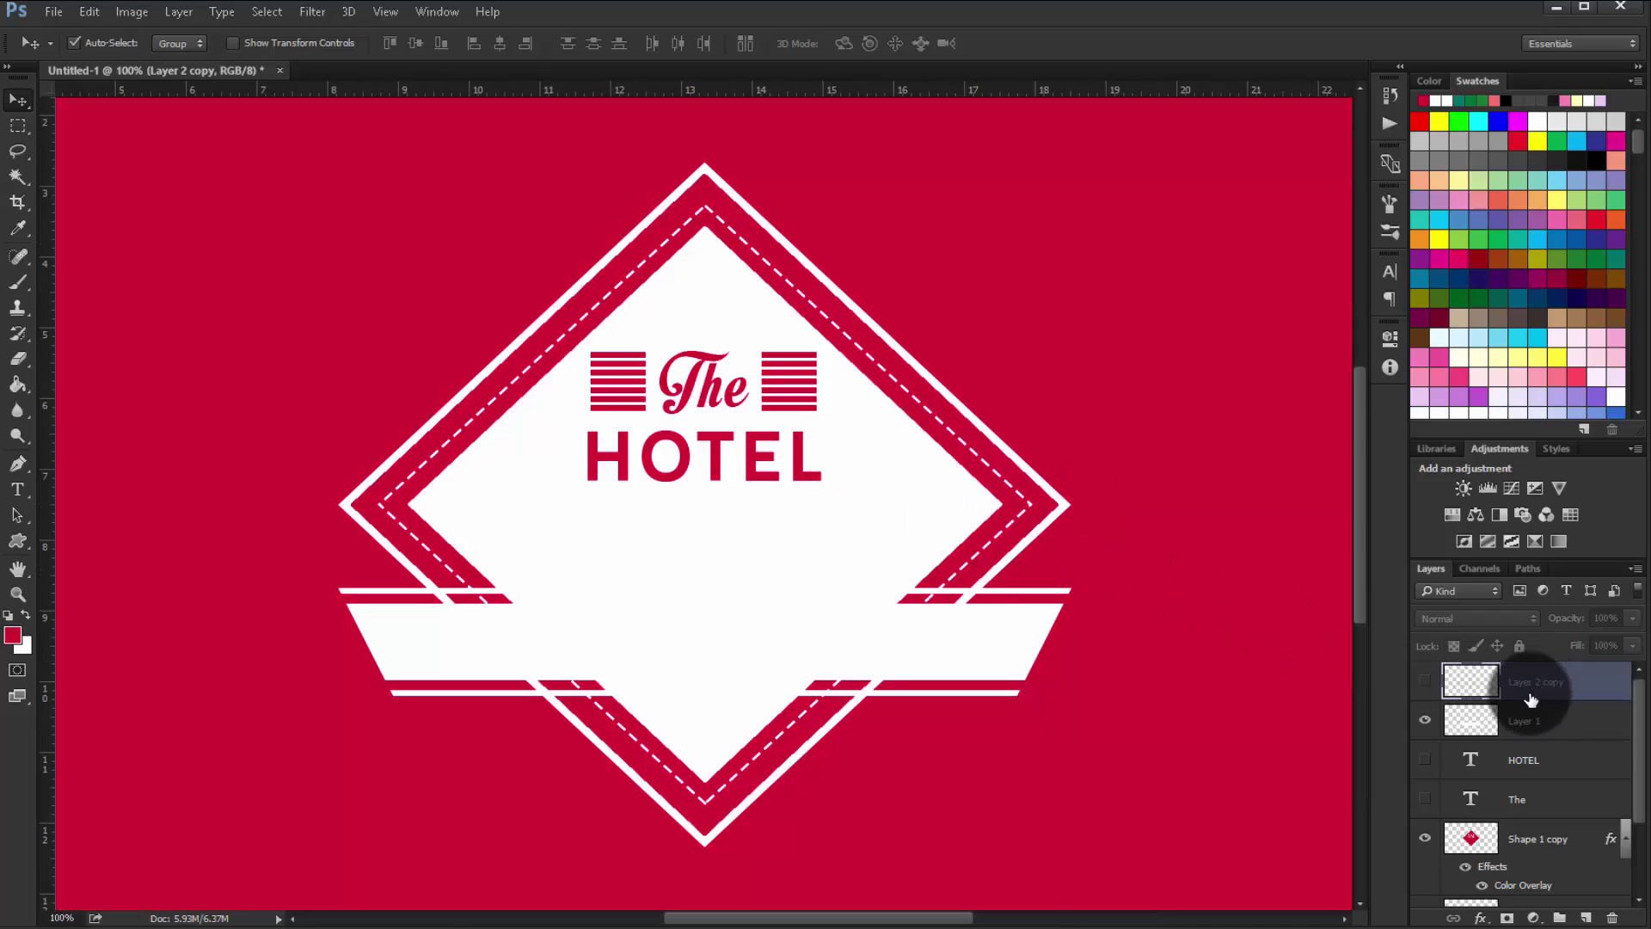
pyautogui.moveTo(1637, 778); pyautogui.dragTo(1642, 841)
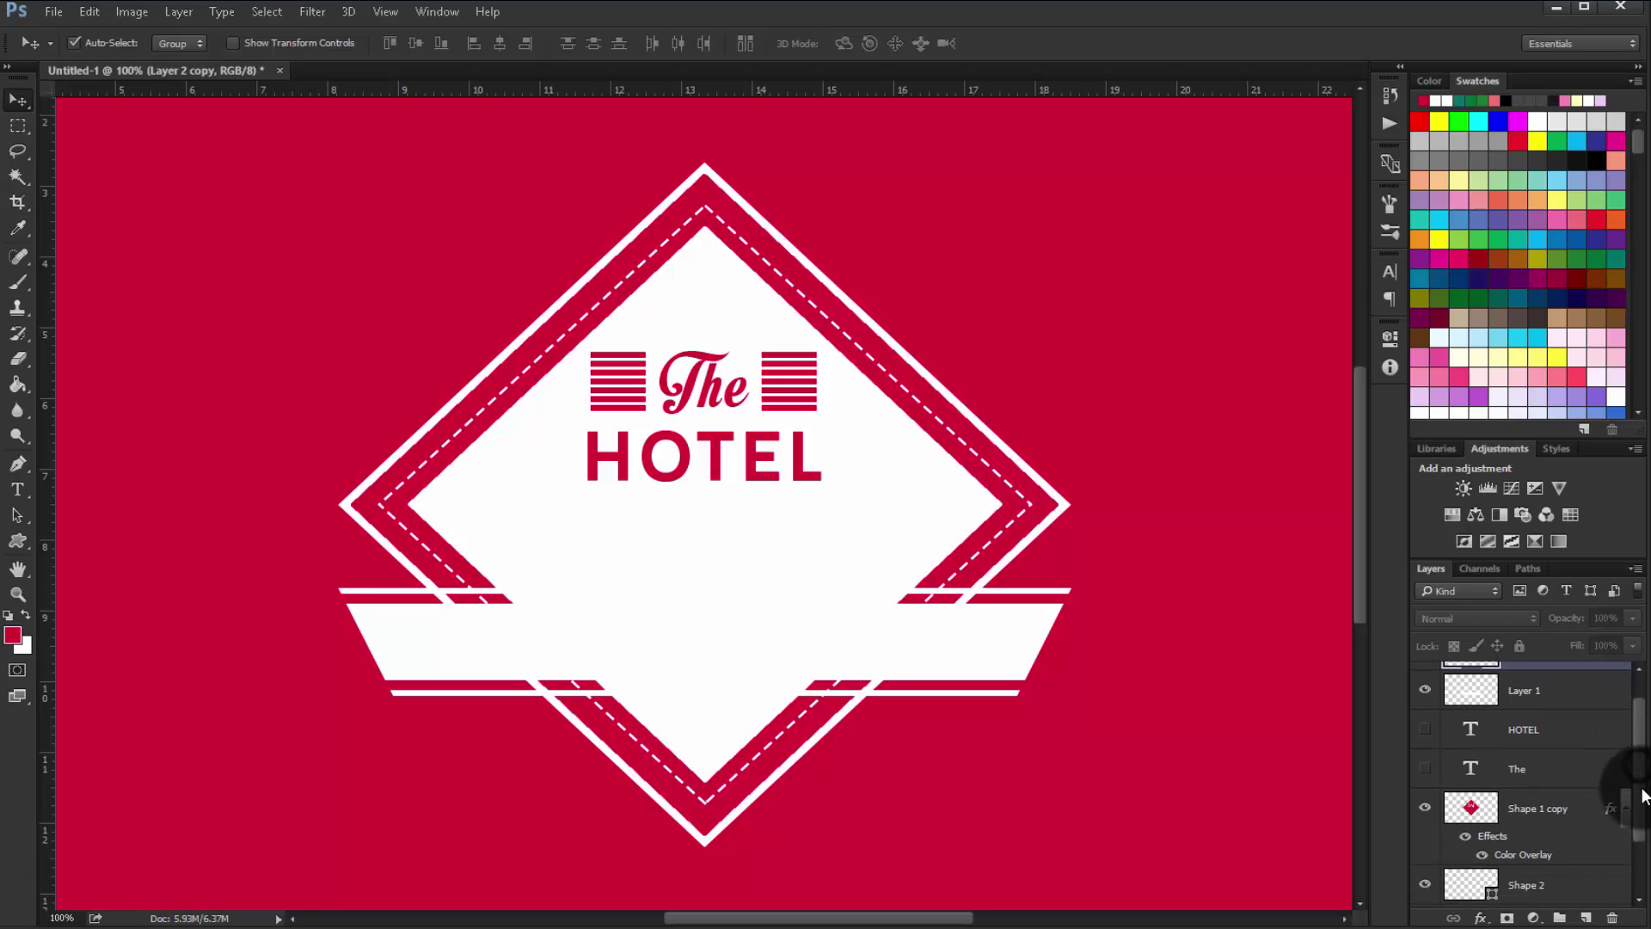
# Merge Shape 1 copy, Shape 2 and Shape 1 into one badge layer
pyautogui.click(1535, 841)
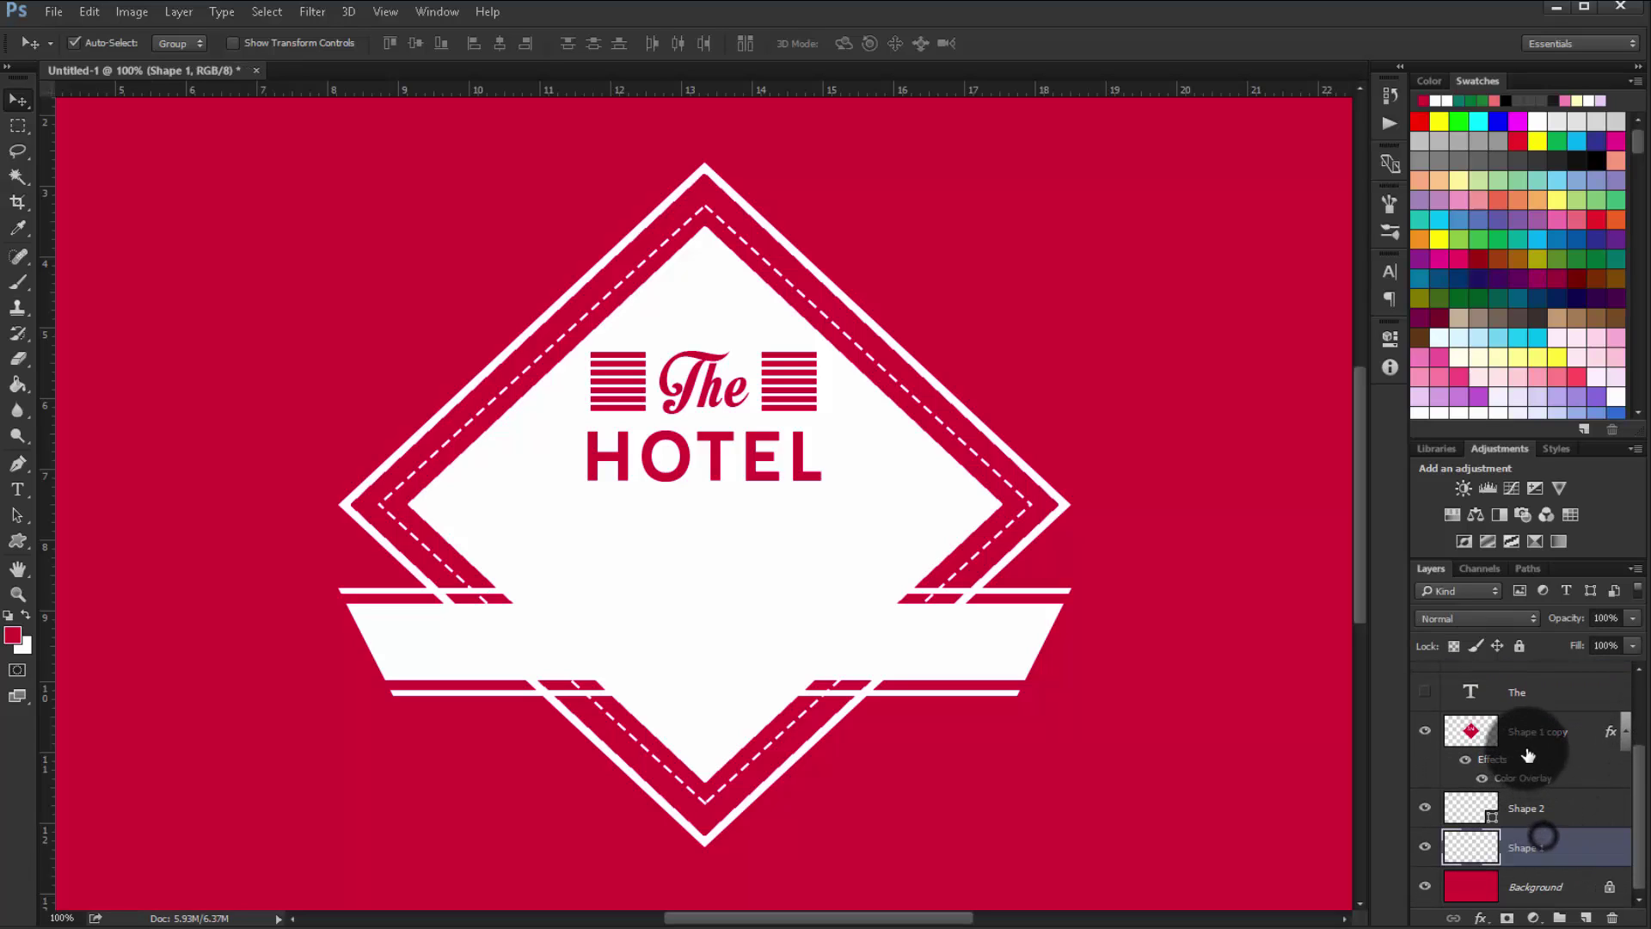
pyautogui.keyDown('shift'); pyautogui.click(1528, 754); pyautogui.keyUp('shift')
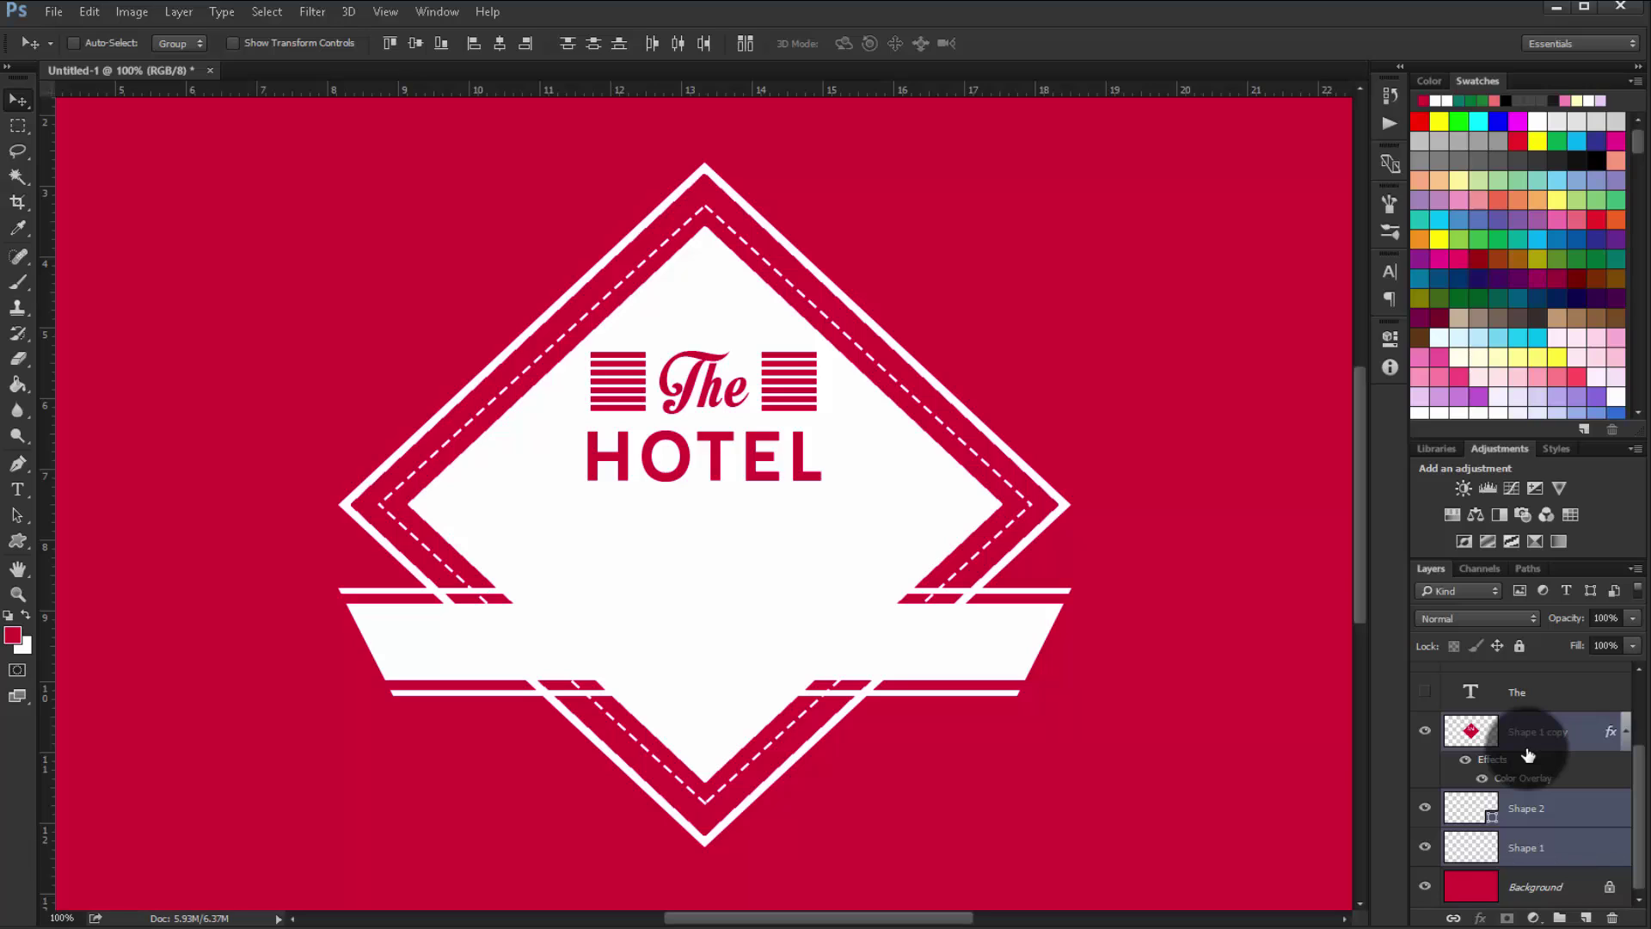
pyautogui.hotkey('ctrl', 'e')
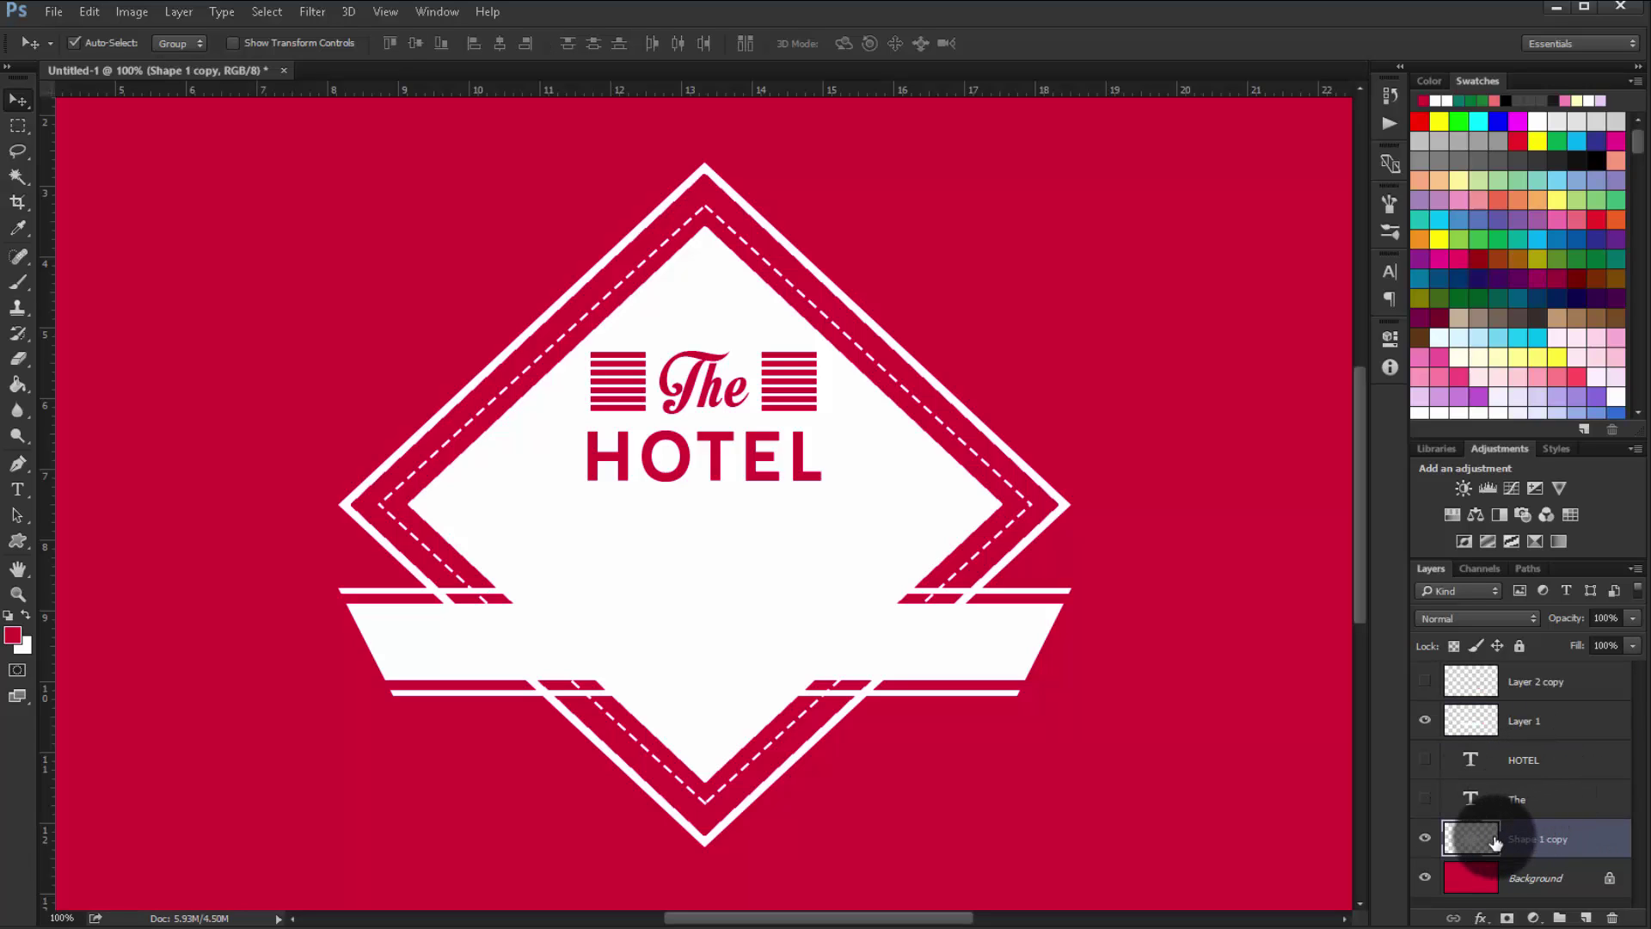
pyautogui.click(1425, 840)
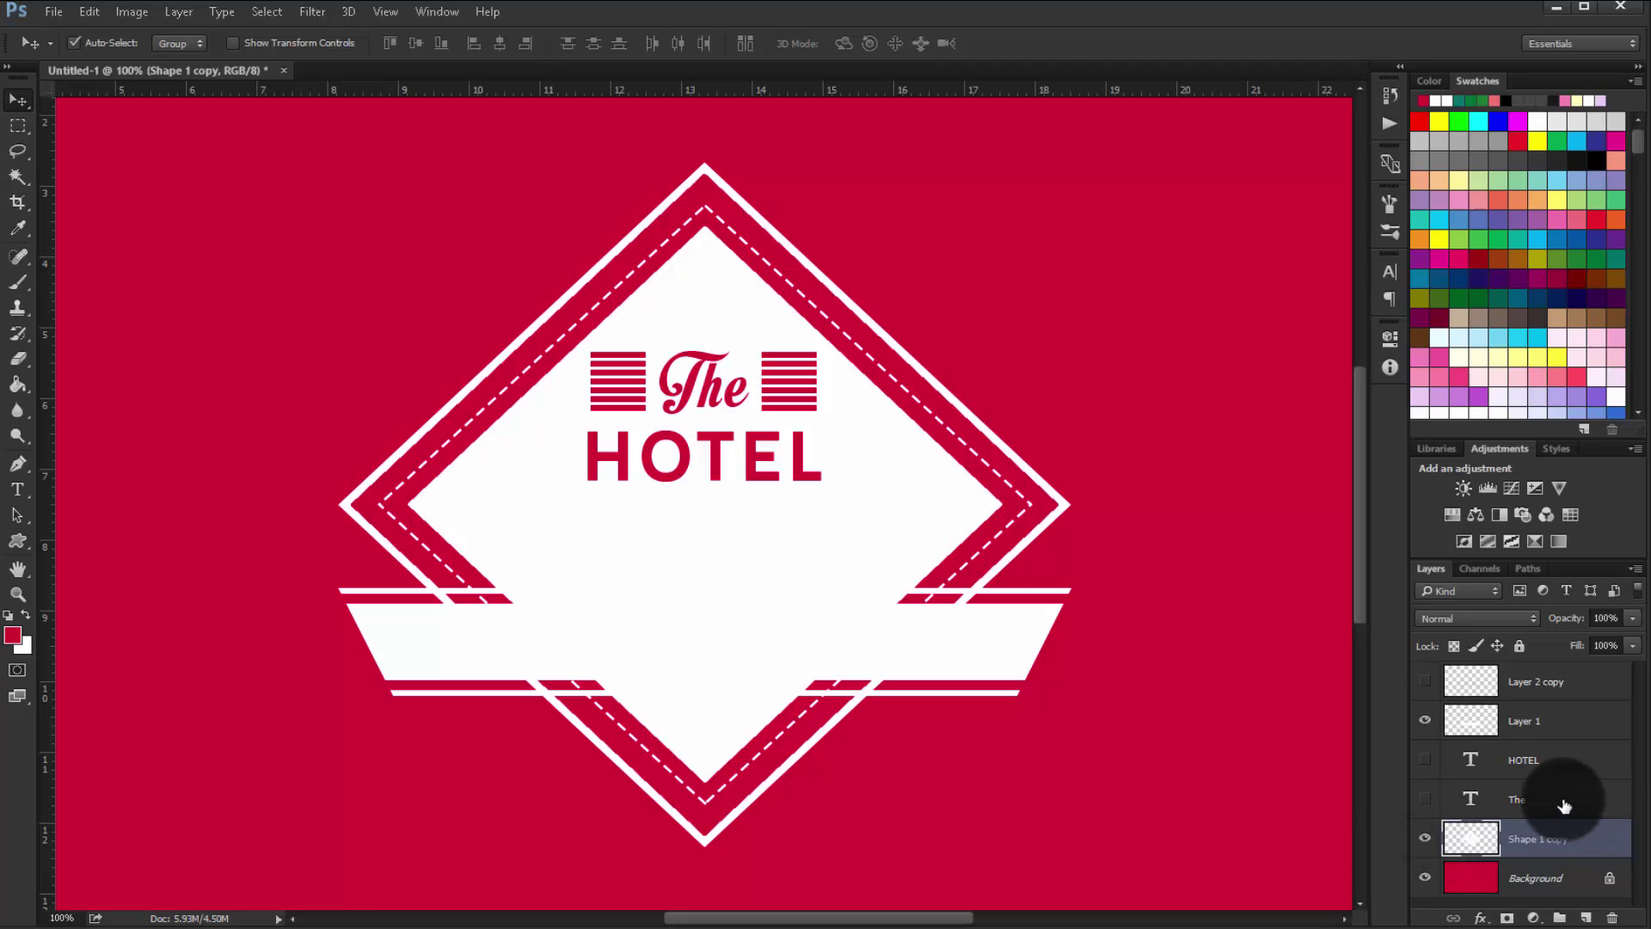
# Load the red lines and banner ribbon outlines as one combined selection
pyautogui.press('ctrl')
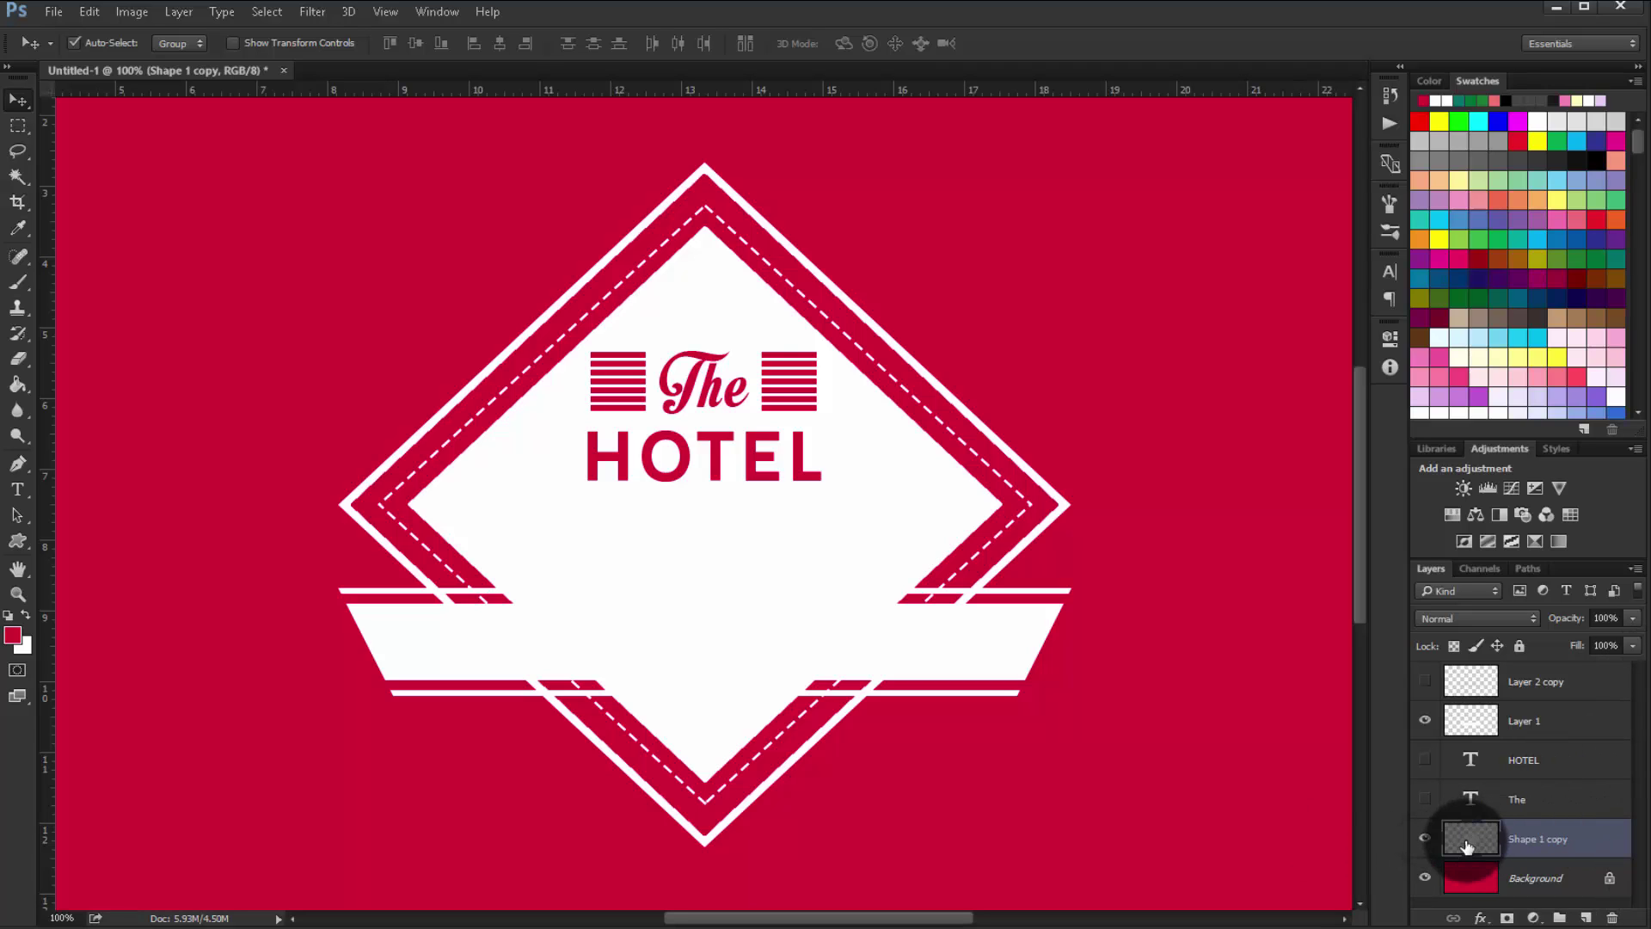
pyautogui.keyDown('ctrl'); pyautogui.click(1469, 845); pyautogui.keyUp('ctrl')
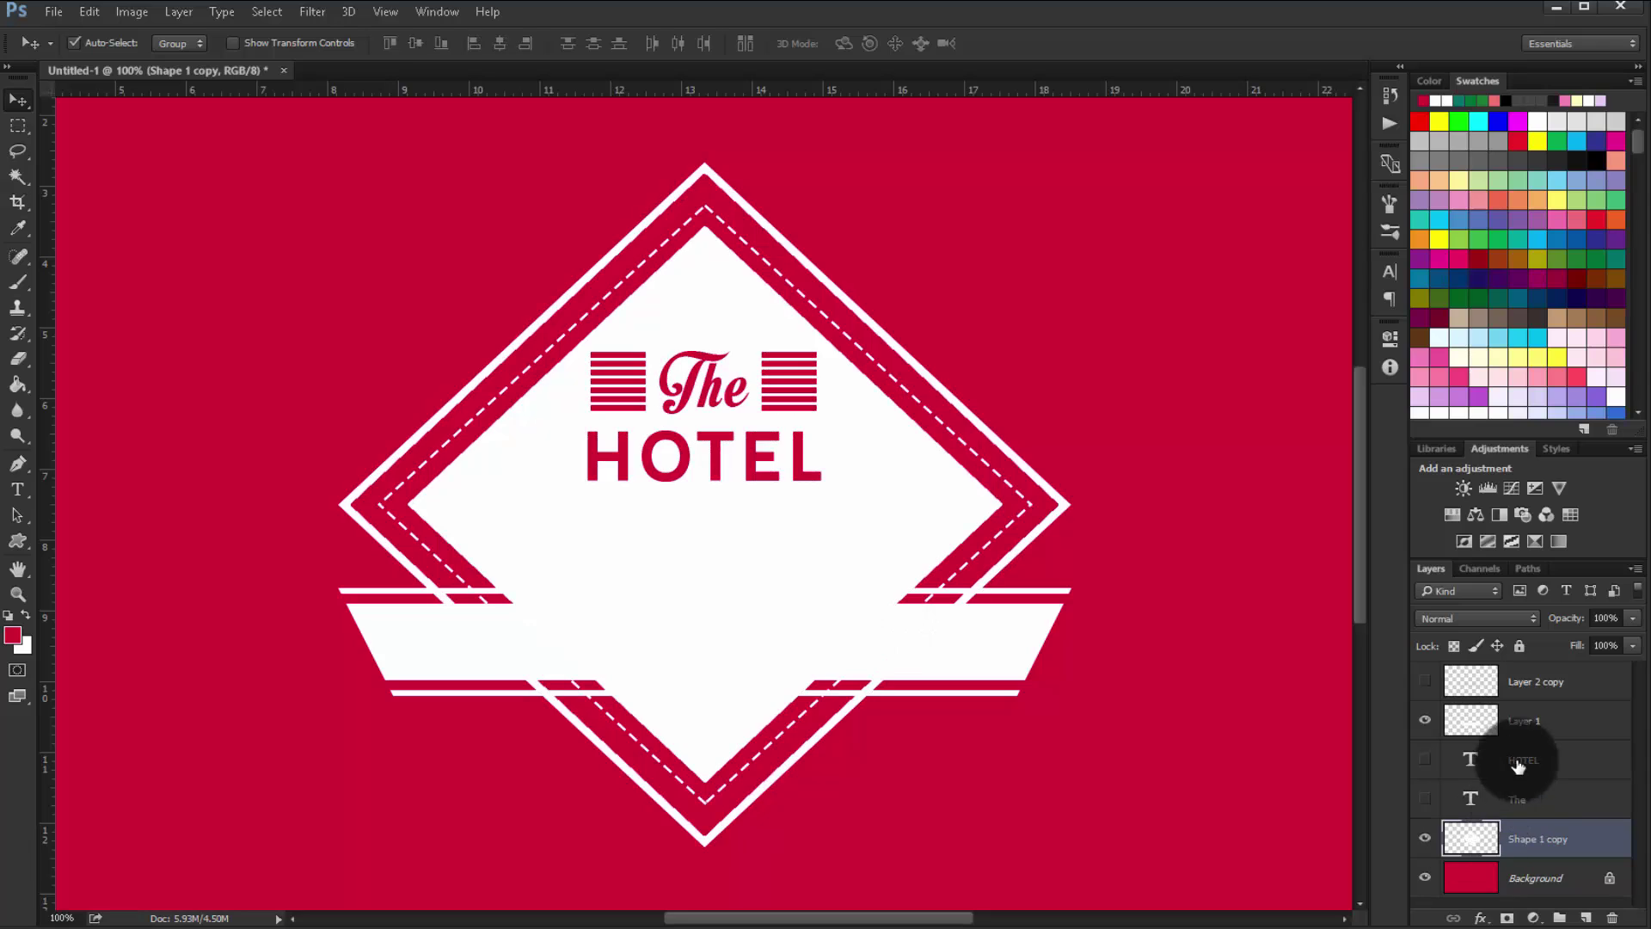
pyautogui.keyDown('ctrl'); pyautogui.click(1471, 722); pyautogui.keyUp('ctrl')
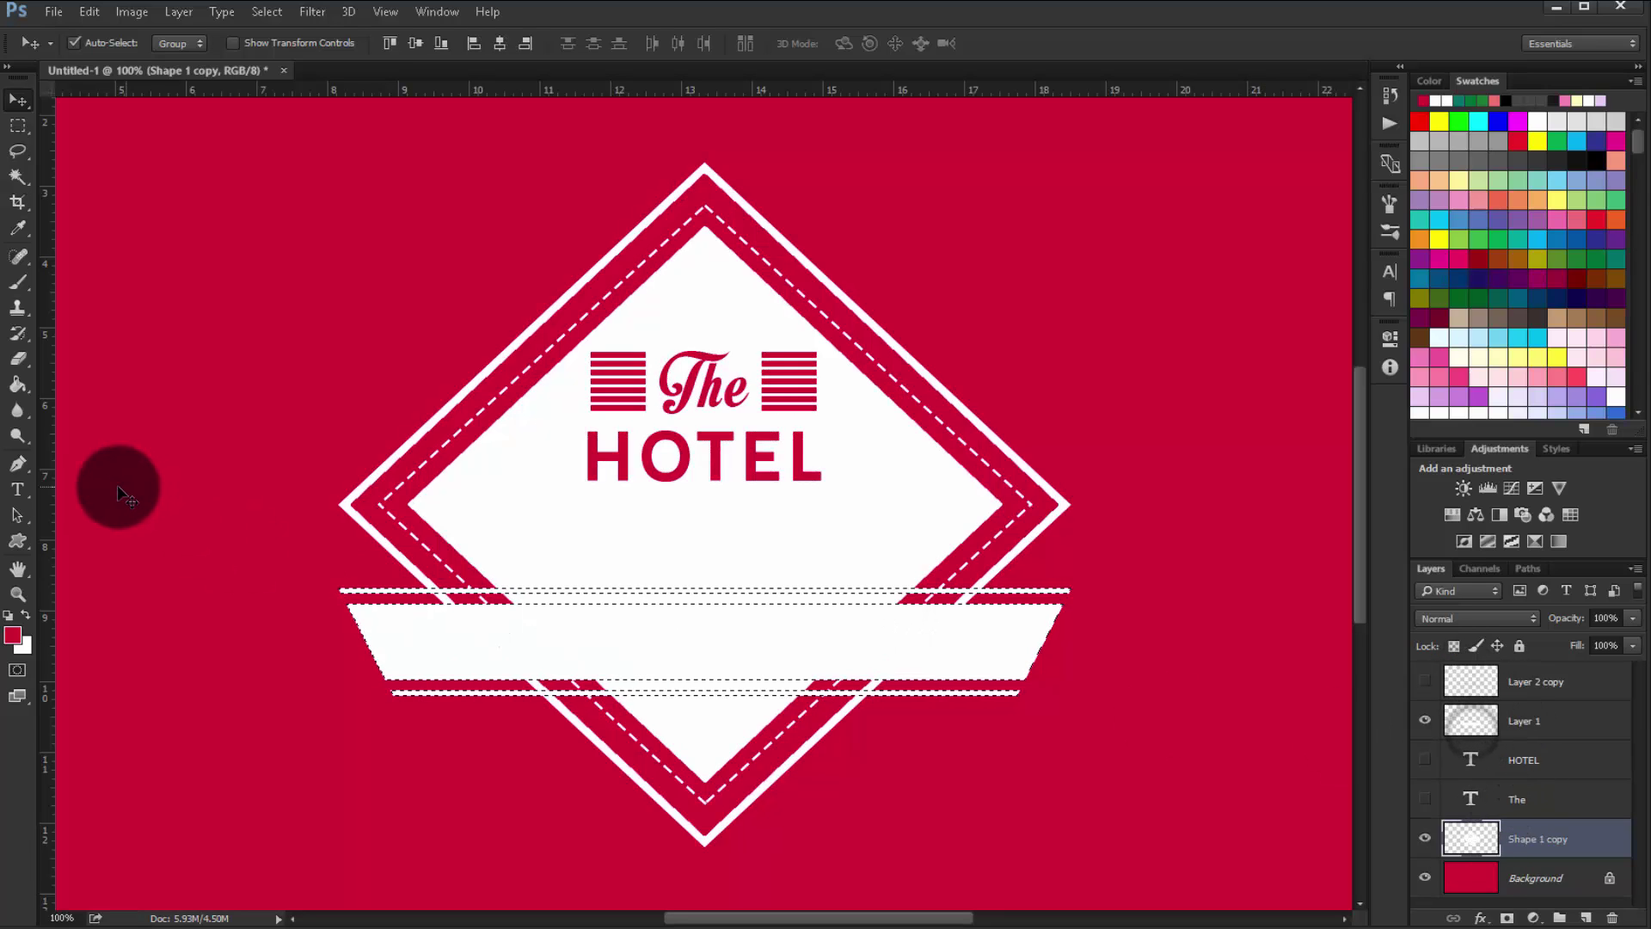
# Erase along the banner's top edge with the standard Eraser, then zoom in and shrink the brush
pyautogui.click(17, 359)
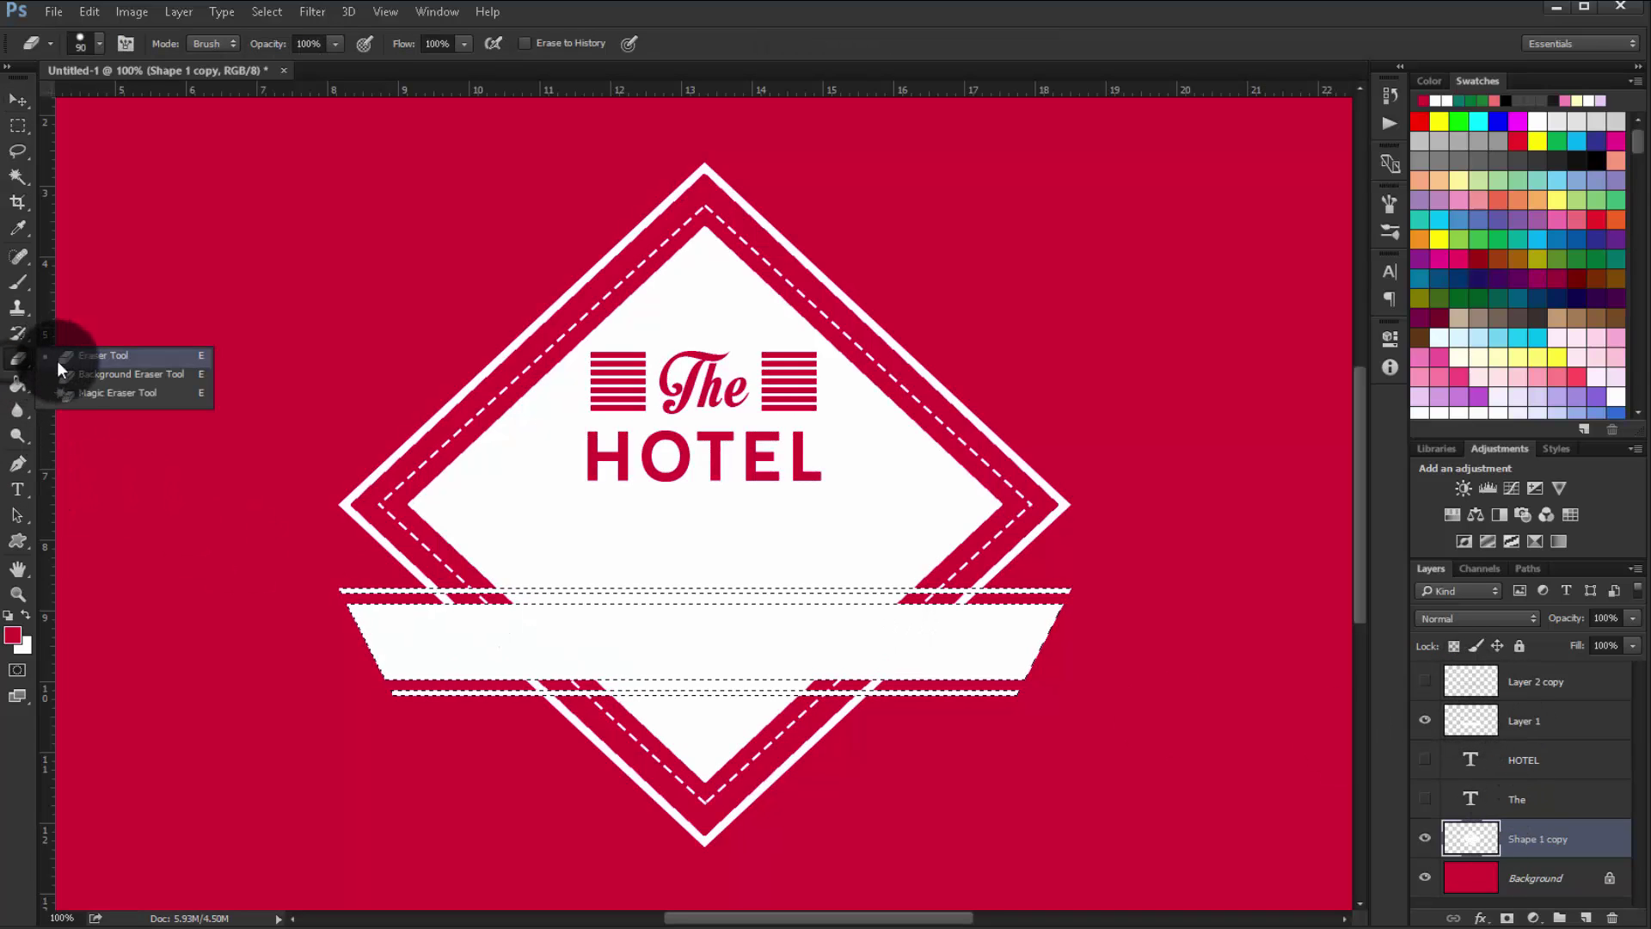
pyautogui.click(95, 337)
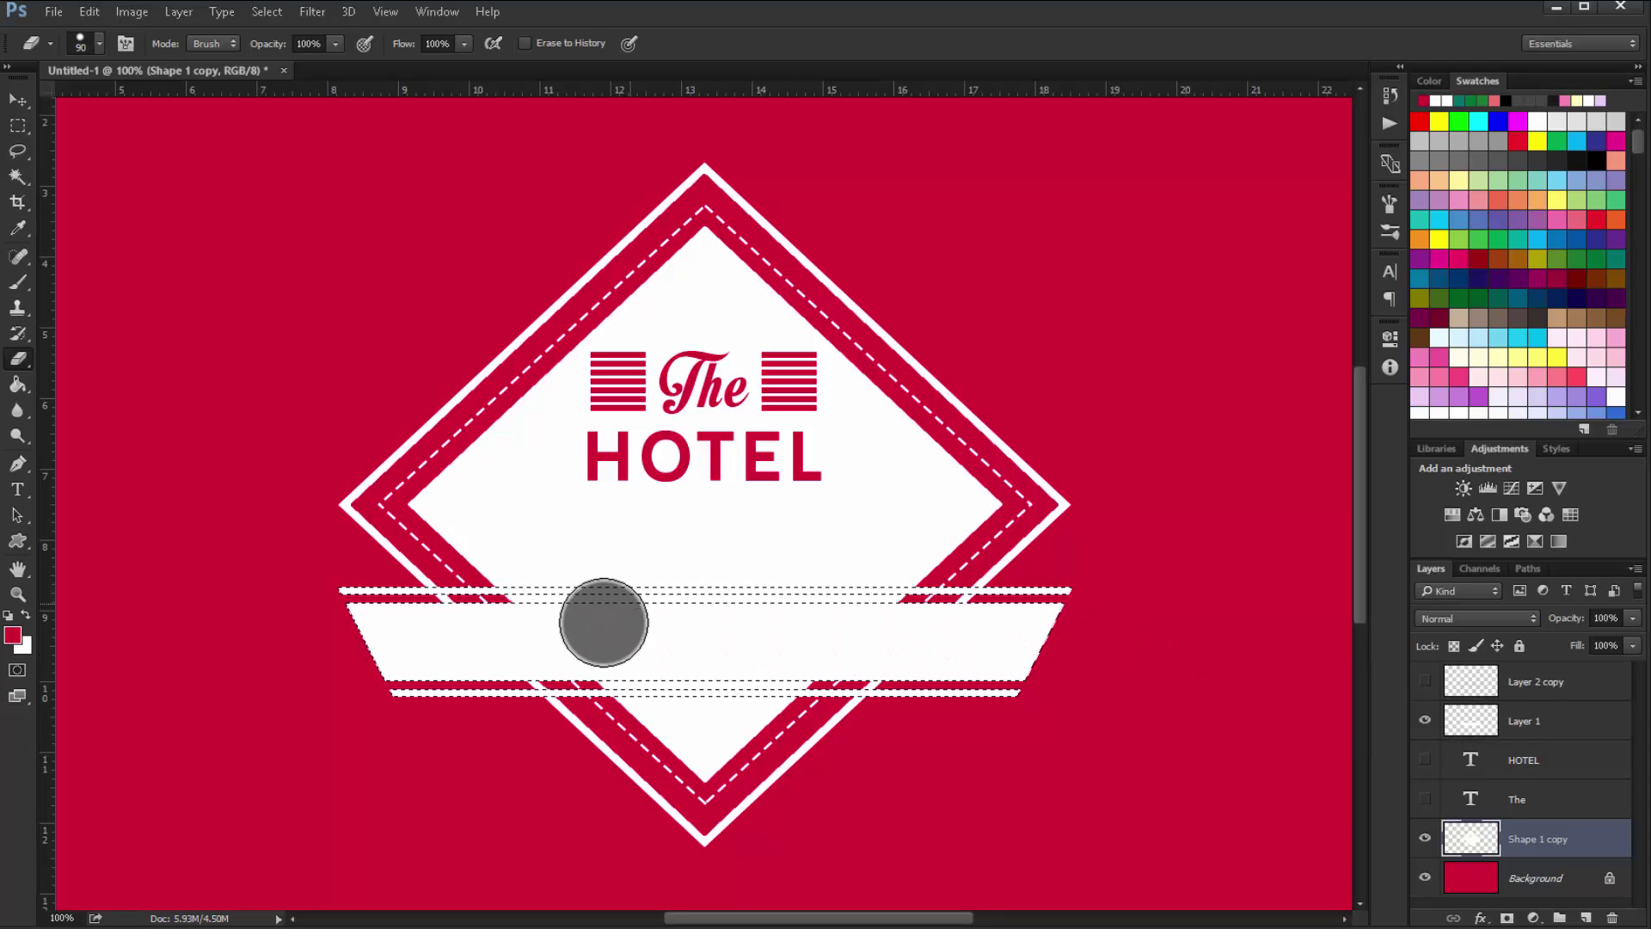
pyautogui.moveTo(603, 622)
pyautogui.mouseDown()
pyautogui.moveTo(443, 634)
pyautogui.moveTo(488, 637)
pyautogui.mouseUp()
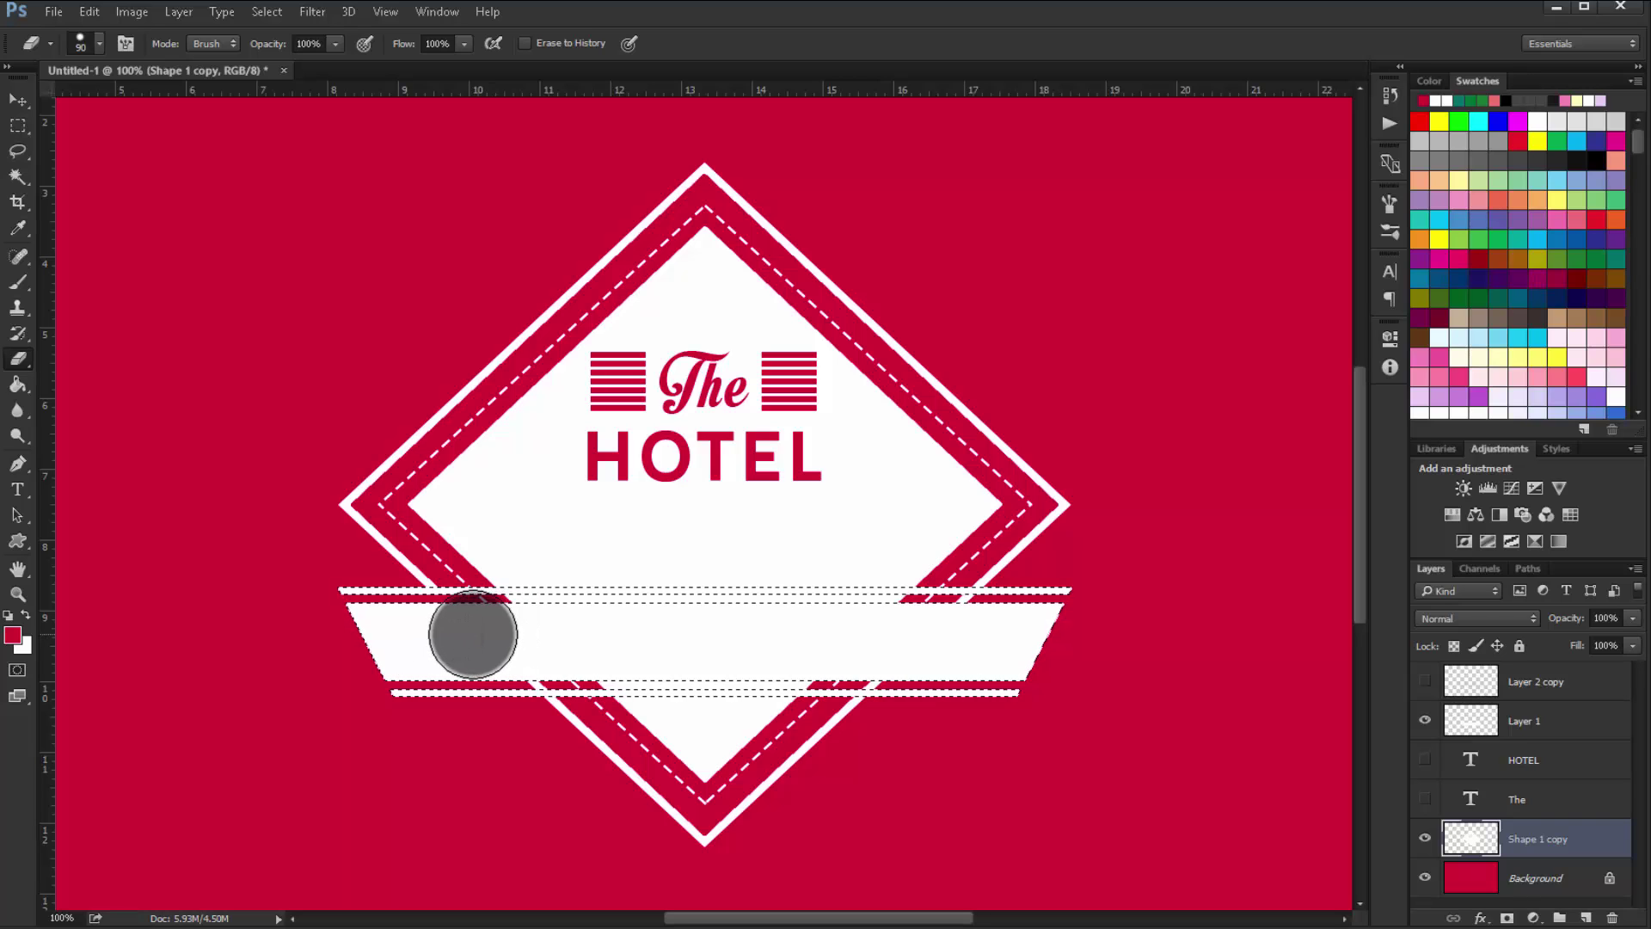
pyautogui.hotkey('ctrl', '+')
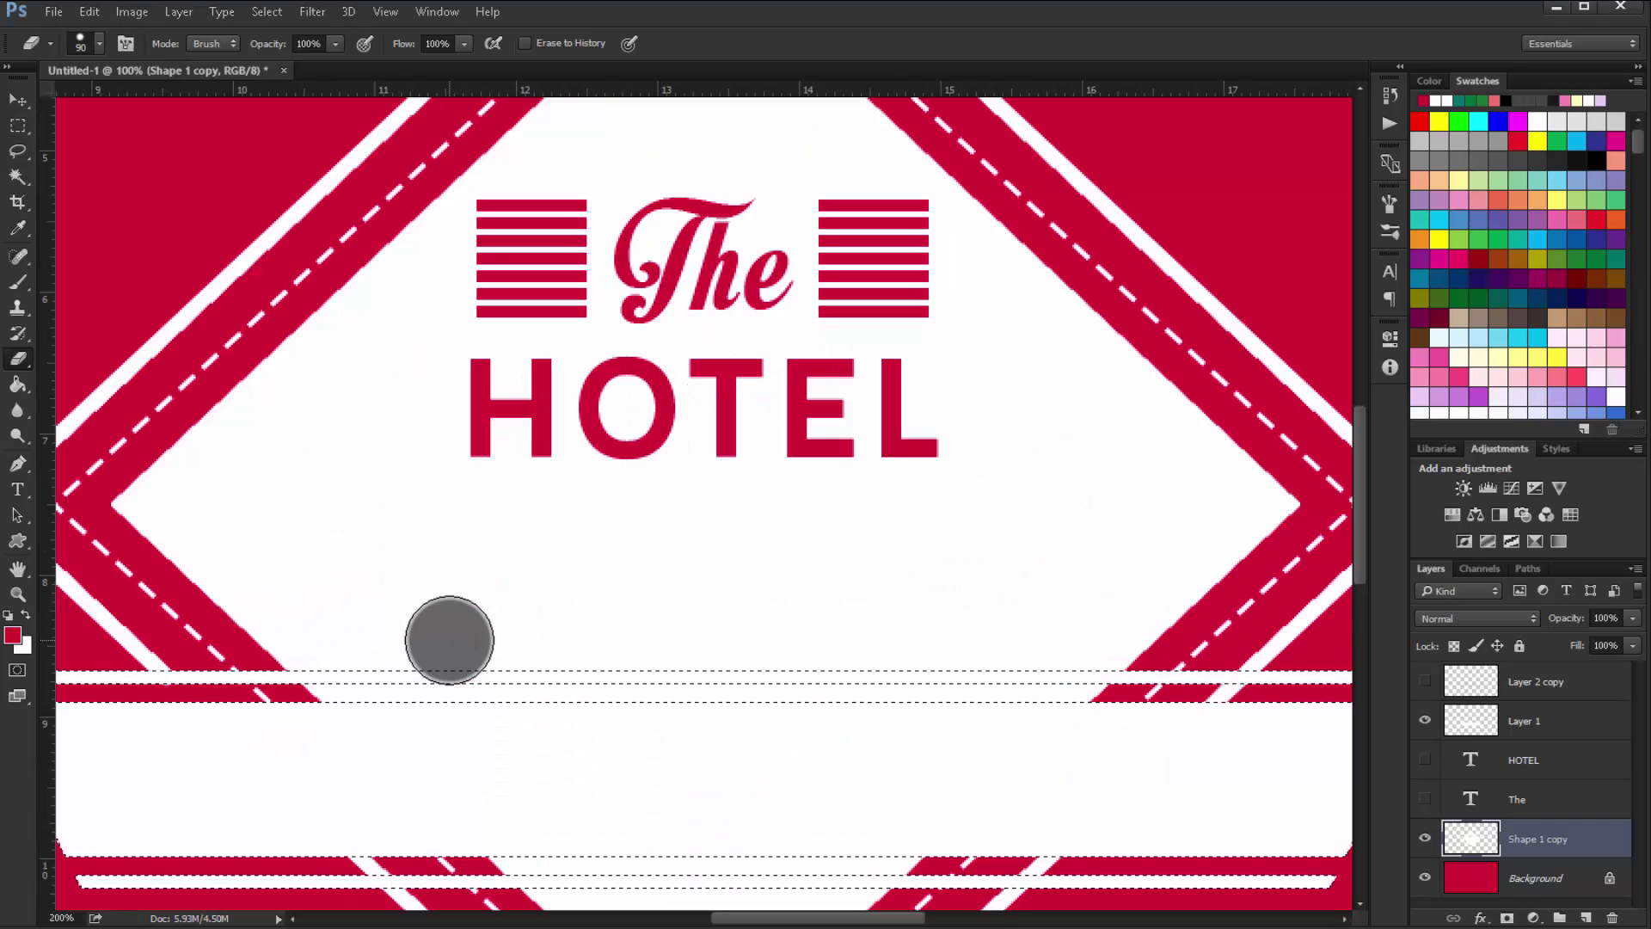
pyautogui.press('[')
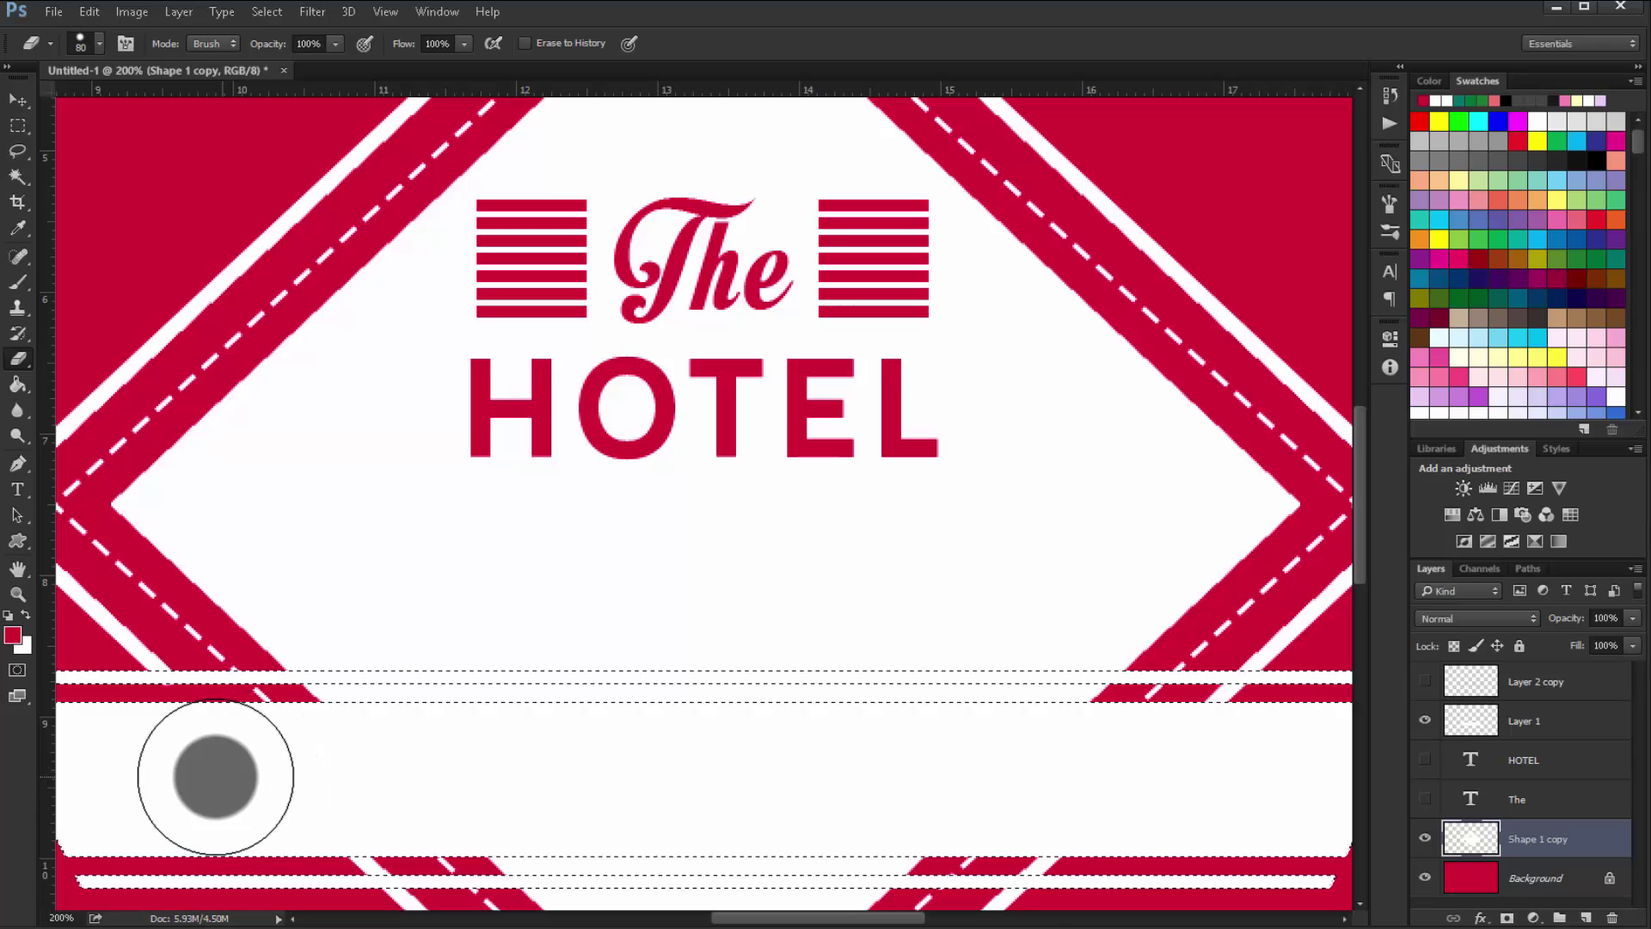
pyautogui.press('[')
pyautogui.press('[')
pyautogui.press('[')
pyautogui.press('[')
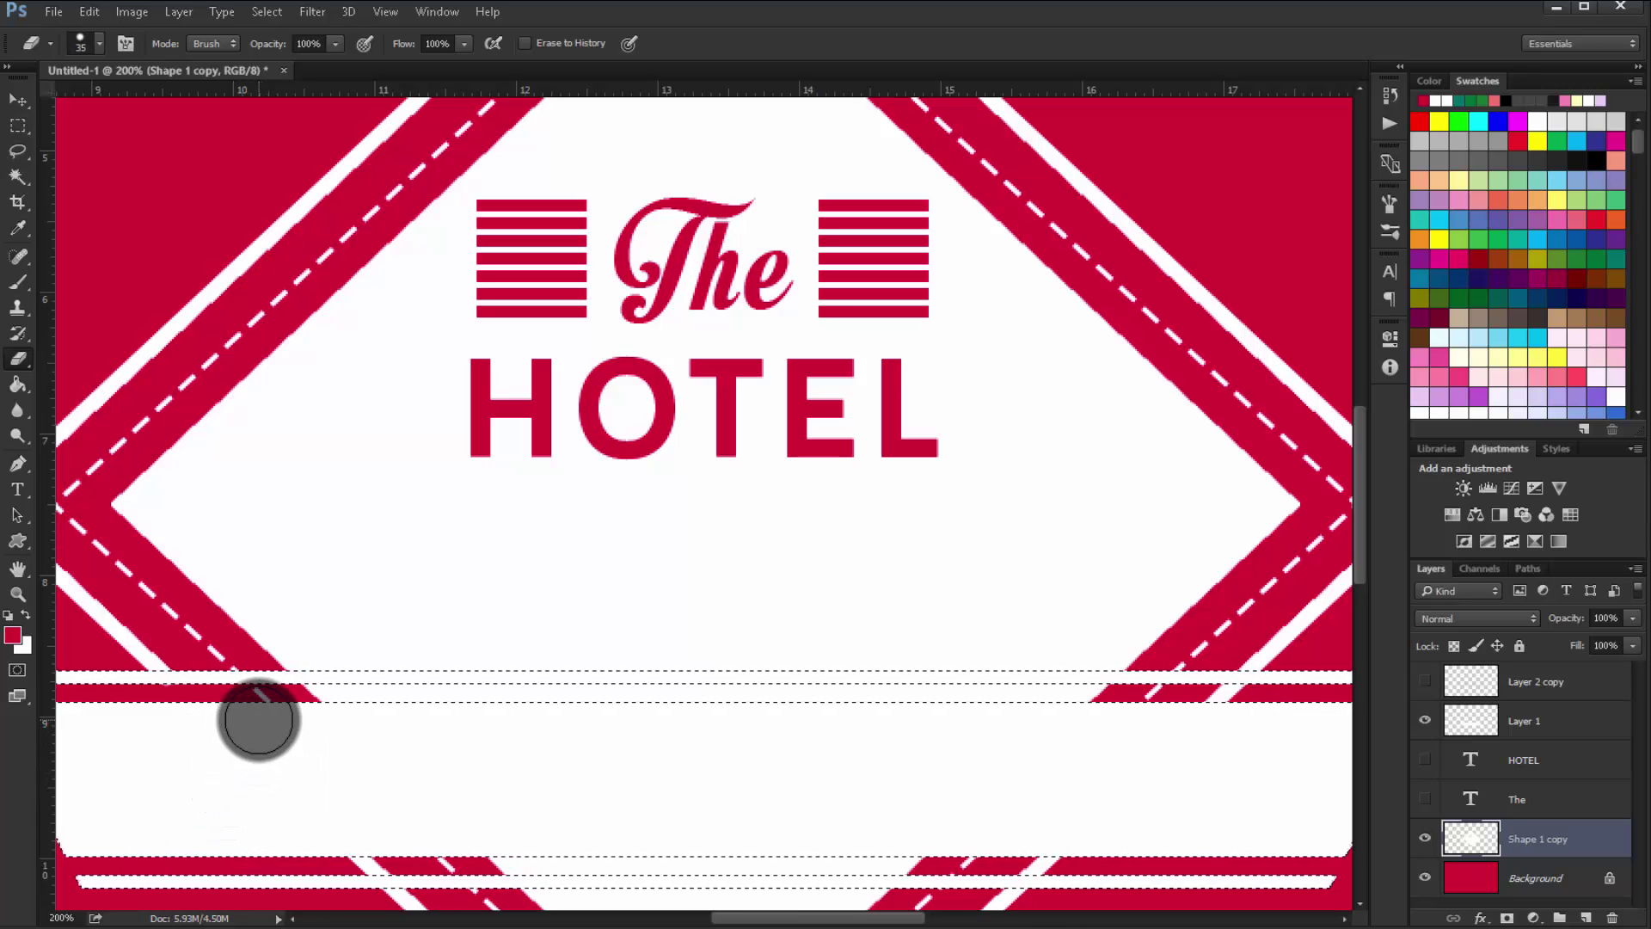
pyautogui.press('[')
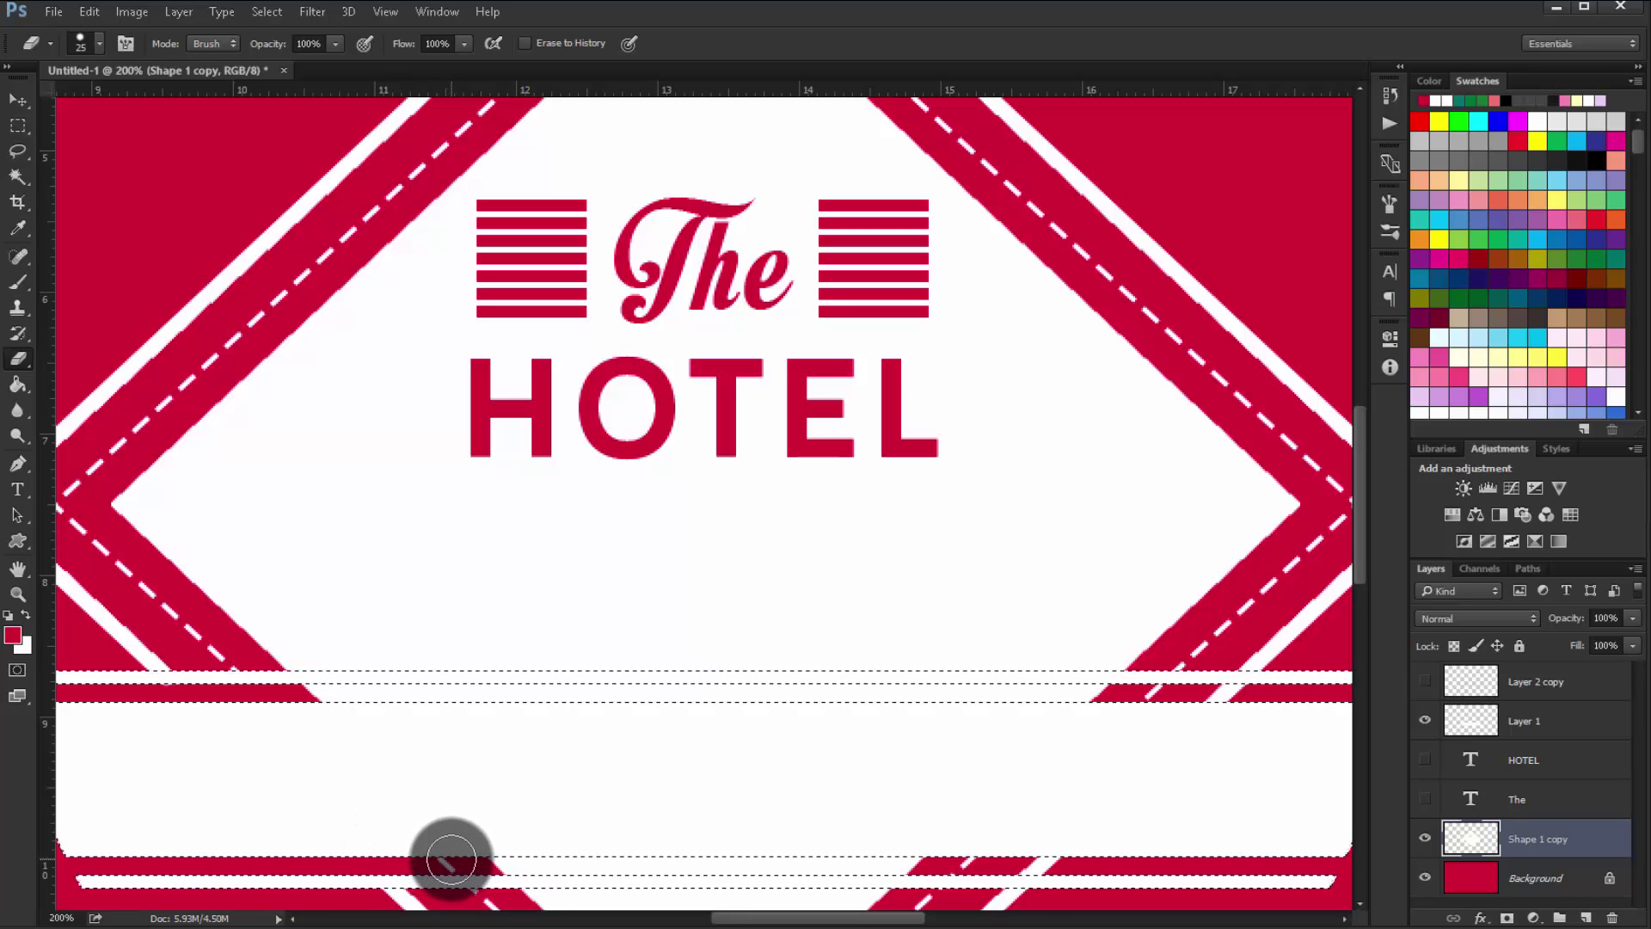
# Erase along the lower and upper red bands, then deselect and zoom out
pyautogui.moveTo(1186, 856)
pyautogui.mouseDown()
pyautogui.moveTo(976, 859)
pyautogui.moveTo(1051, 852)
pyautogui.mouseUp()
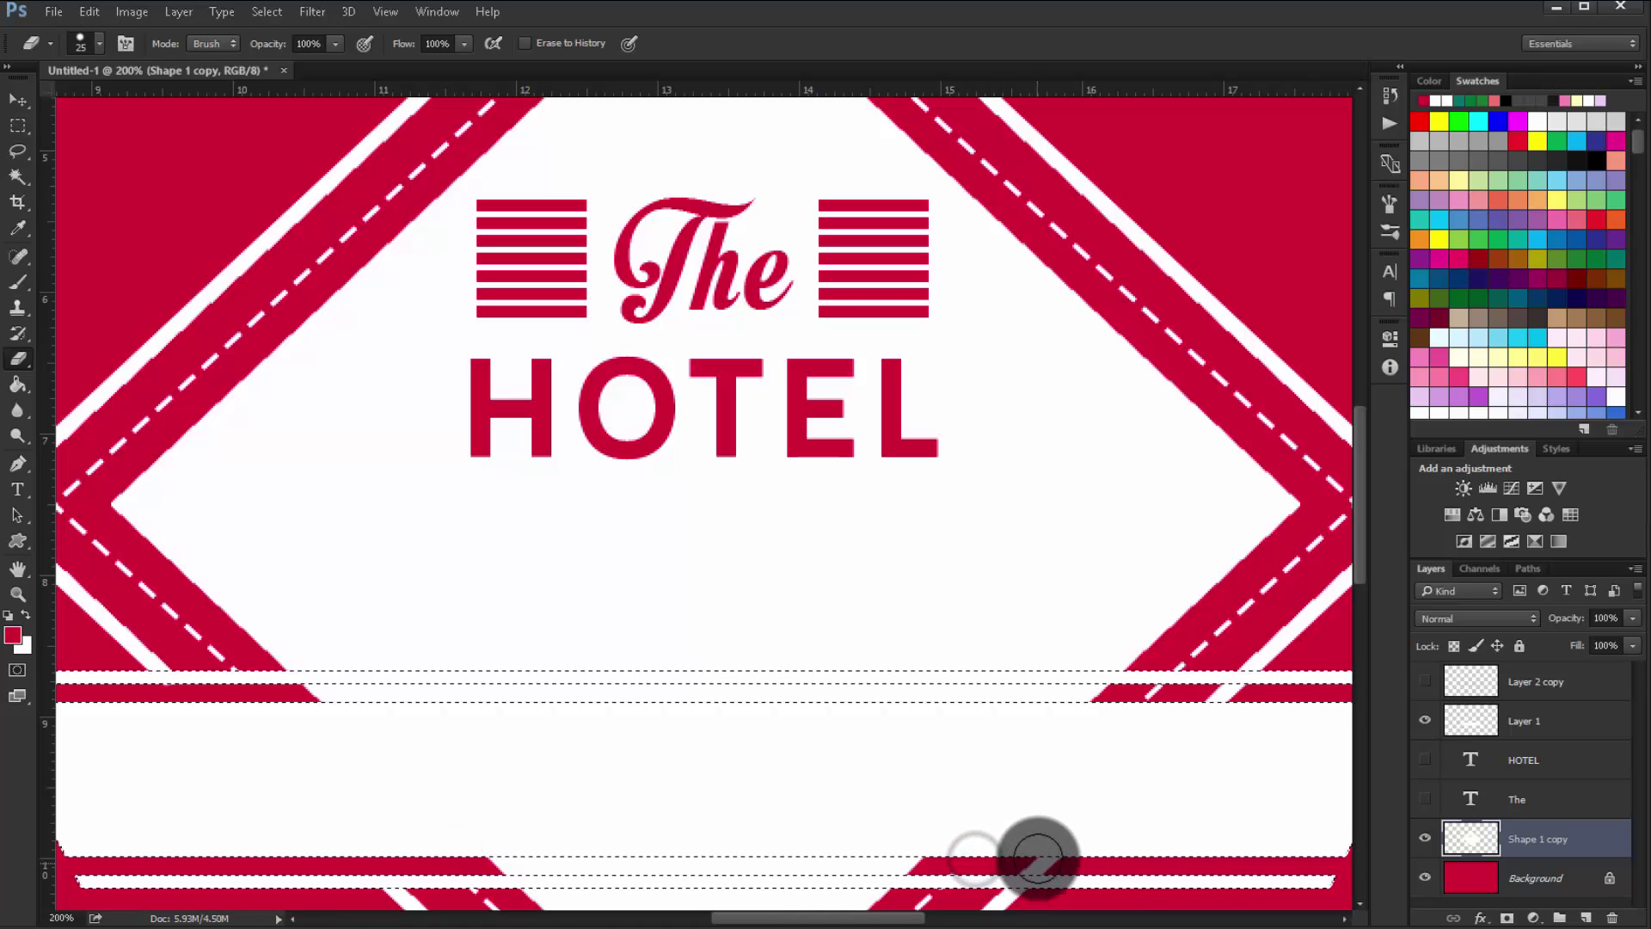
pyautogui.click(1224, 701)
pyautogui.moveTo(1224, 701); pyautogui.dragTo(1161, 701)
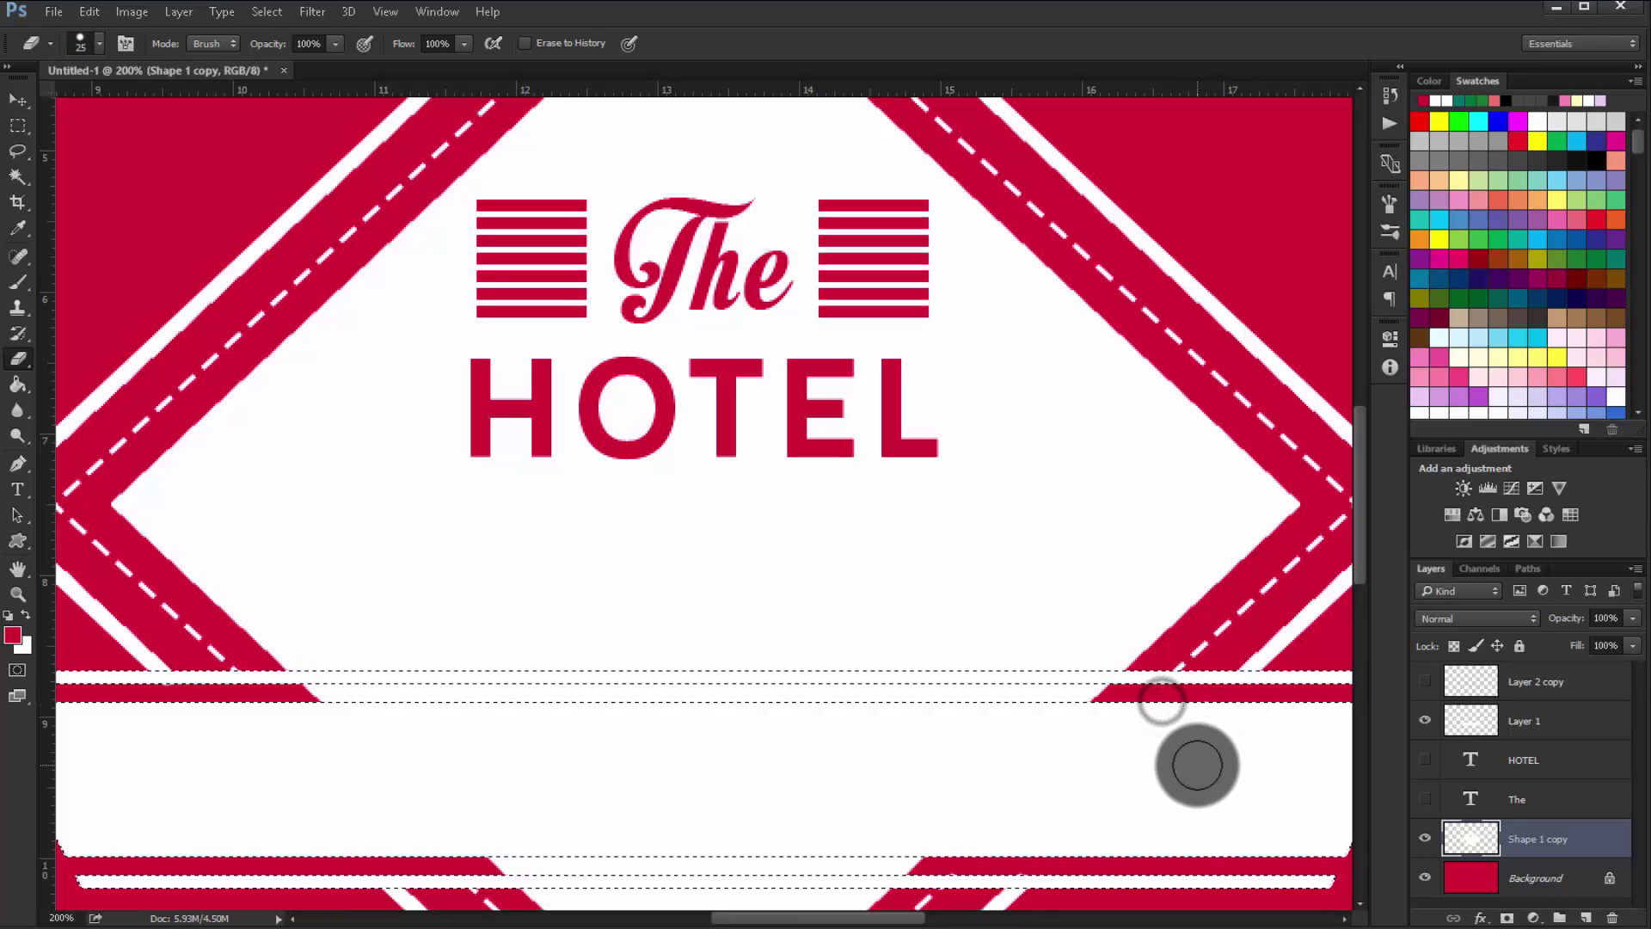
pyautogui.hotkey('ctrl', 'd')
pyautogui.hotkey('ctrl', '-')
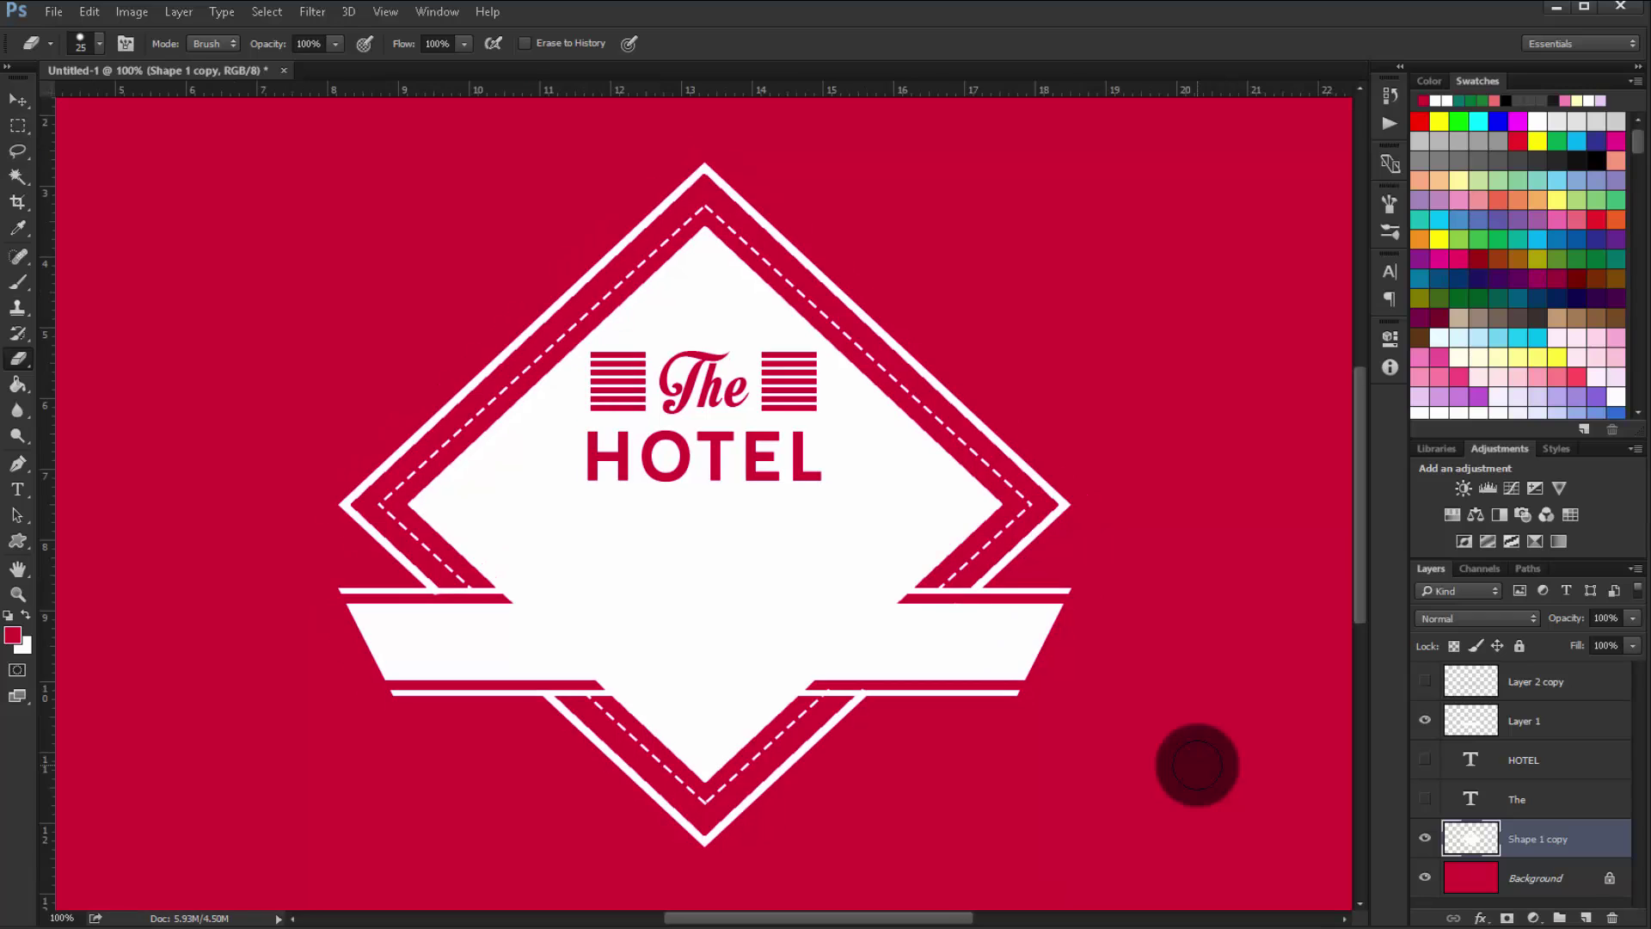
pyautogui.hotkey('ctrl', '-')
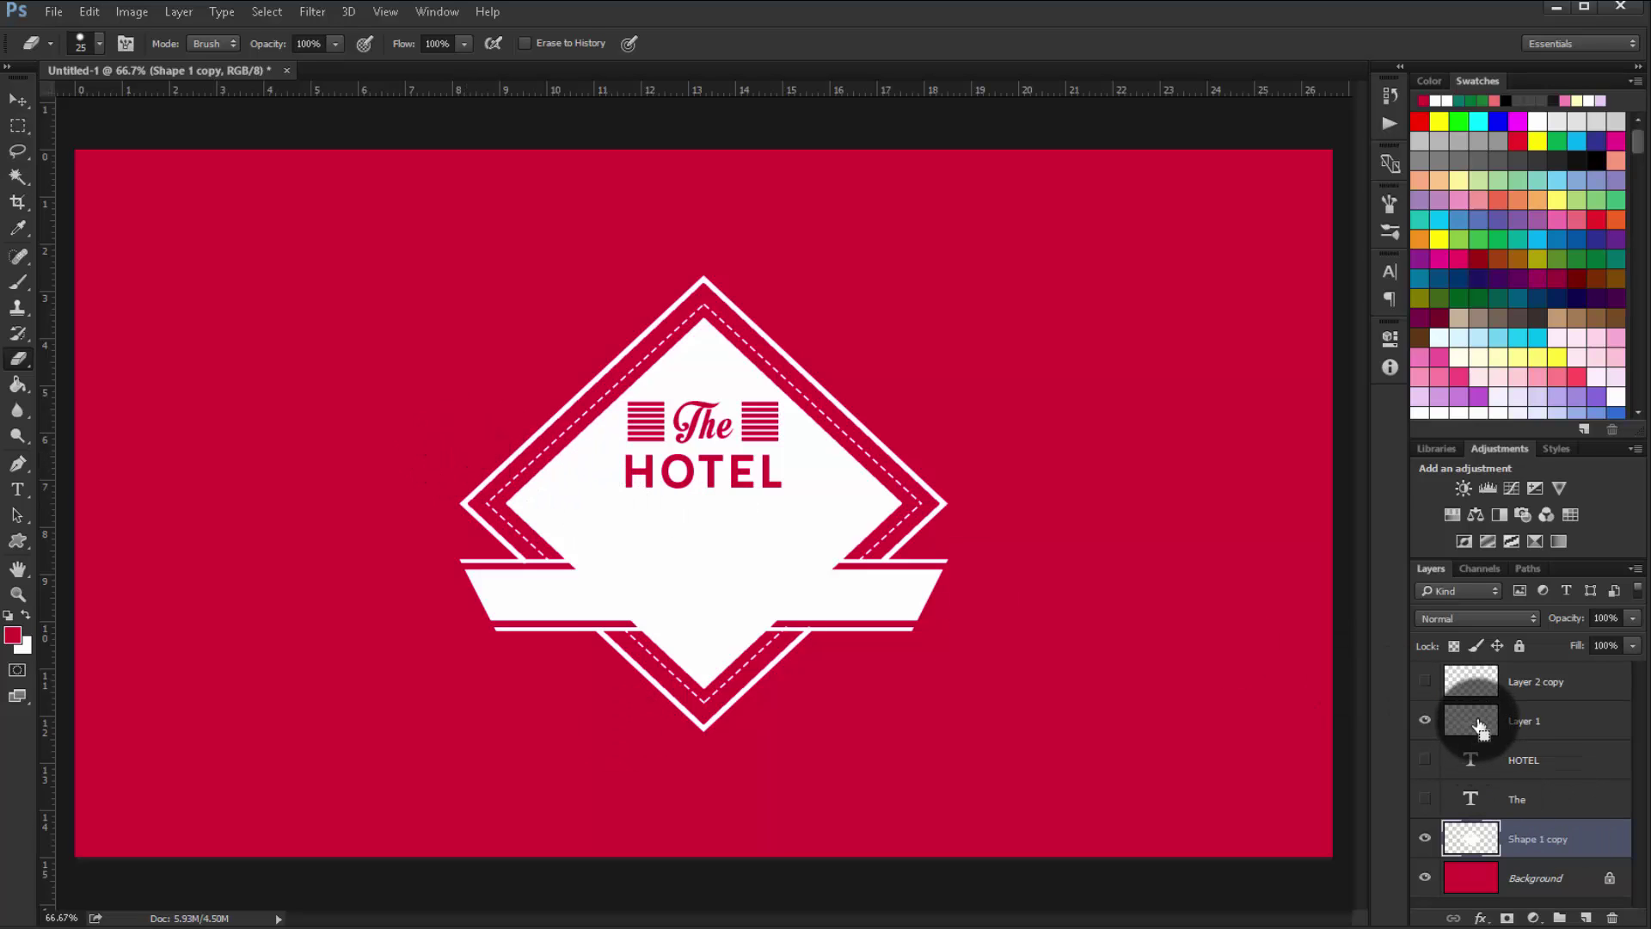
# Select everything outside the white banner and erase along its top and bottom edges with a size-40 eraser
pyautogui.keyDown('ctrl'); pyautogui.click(1479, 725); pyautogui.keyUp('ctrl')
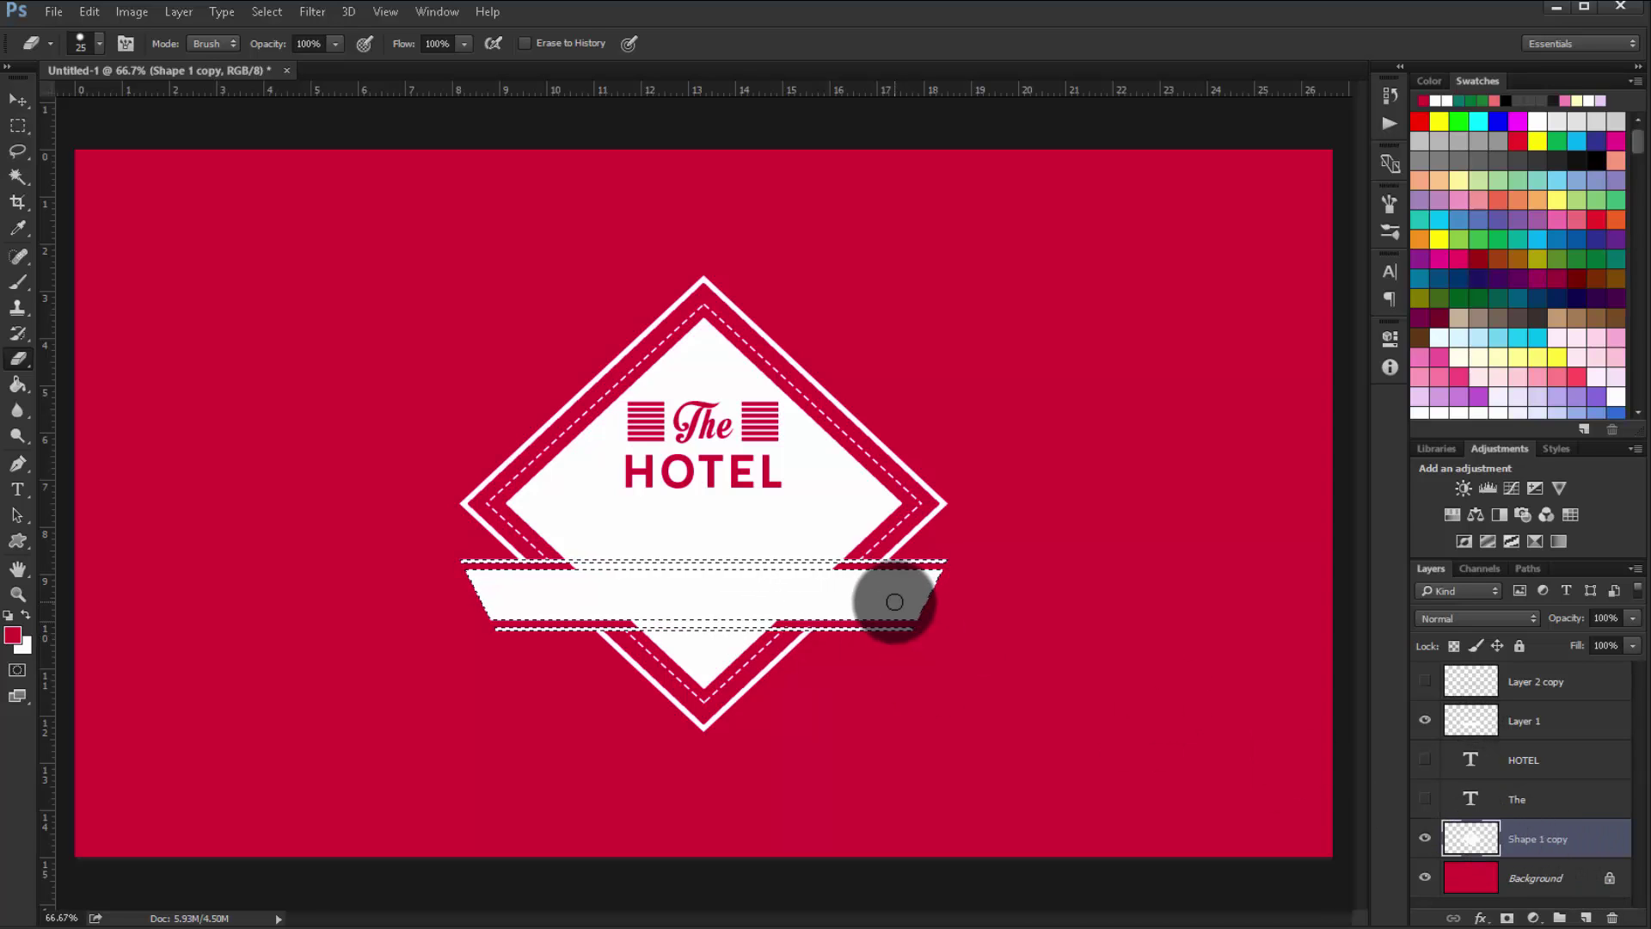
pyautogui.hotkey('ctrl', 'shift', 'i')
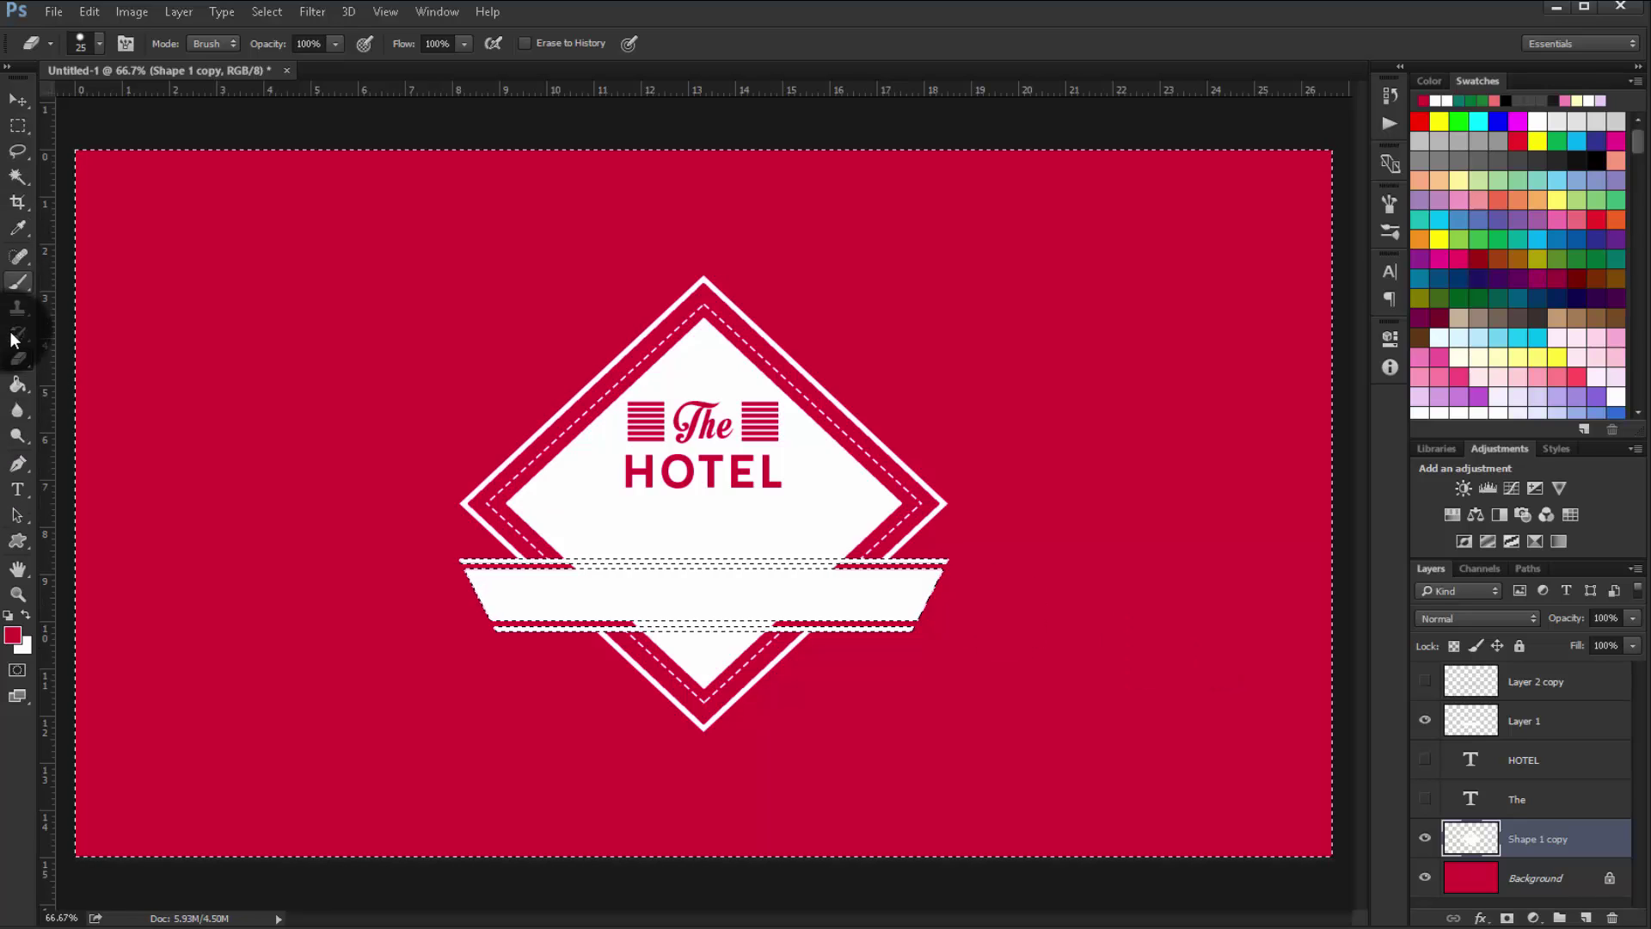
pyautogui.press(']')
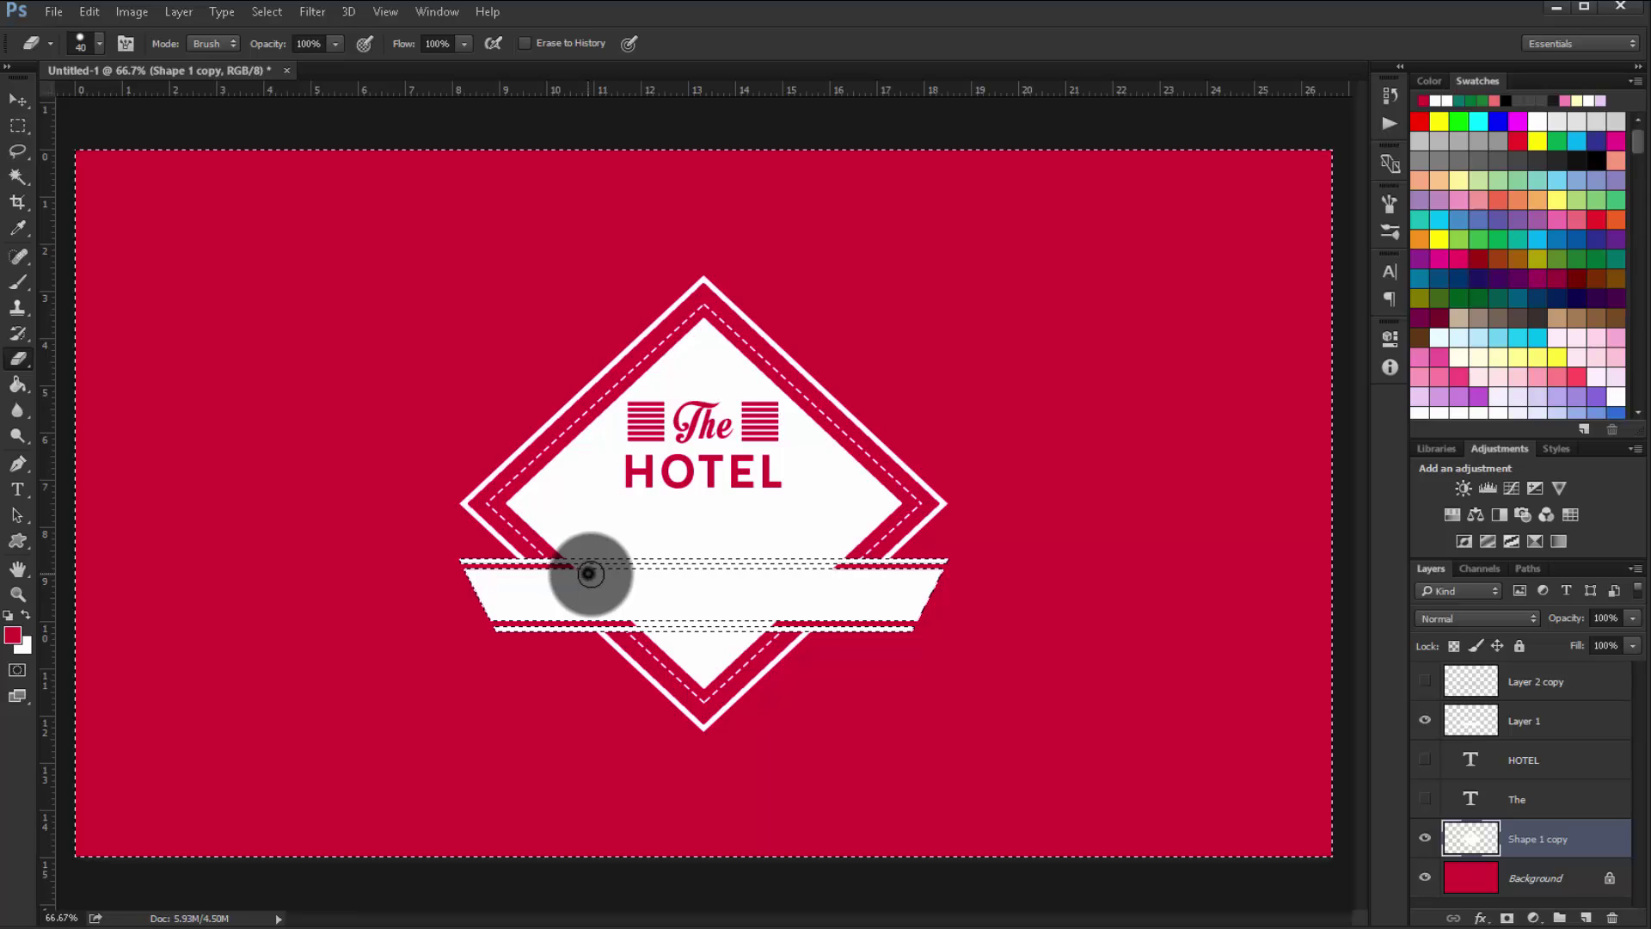
pyautogui.press(']')
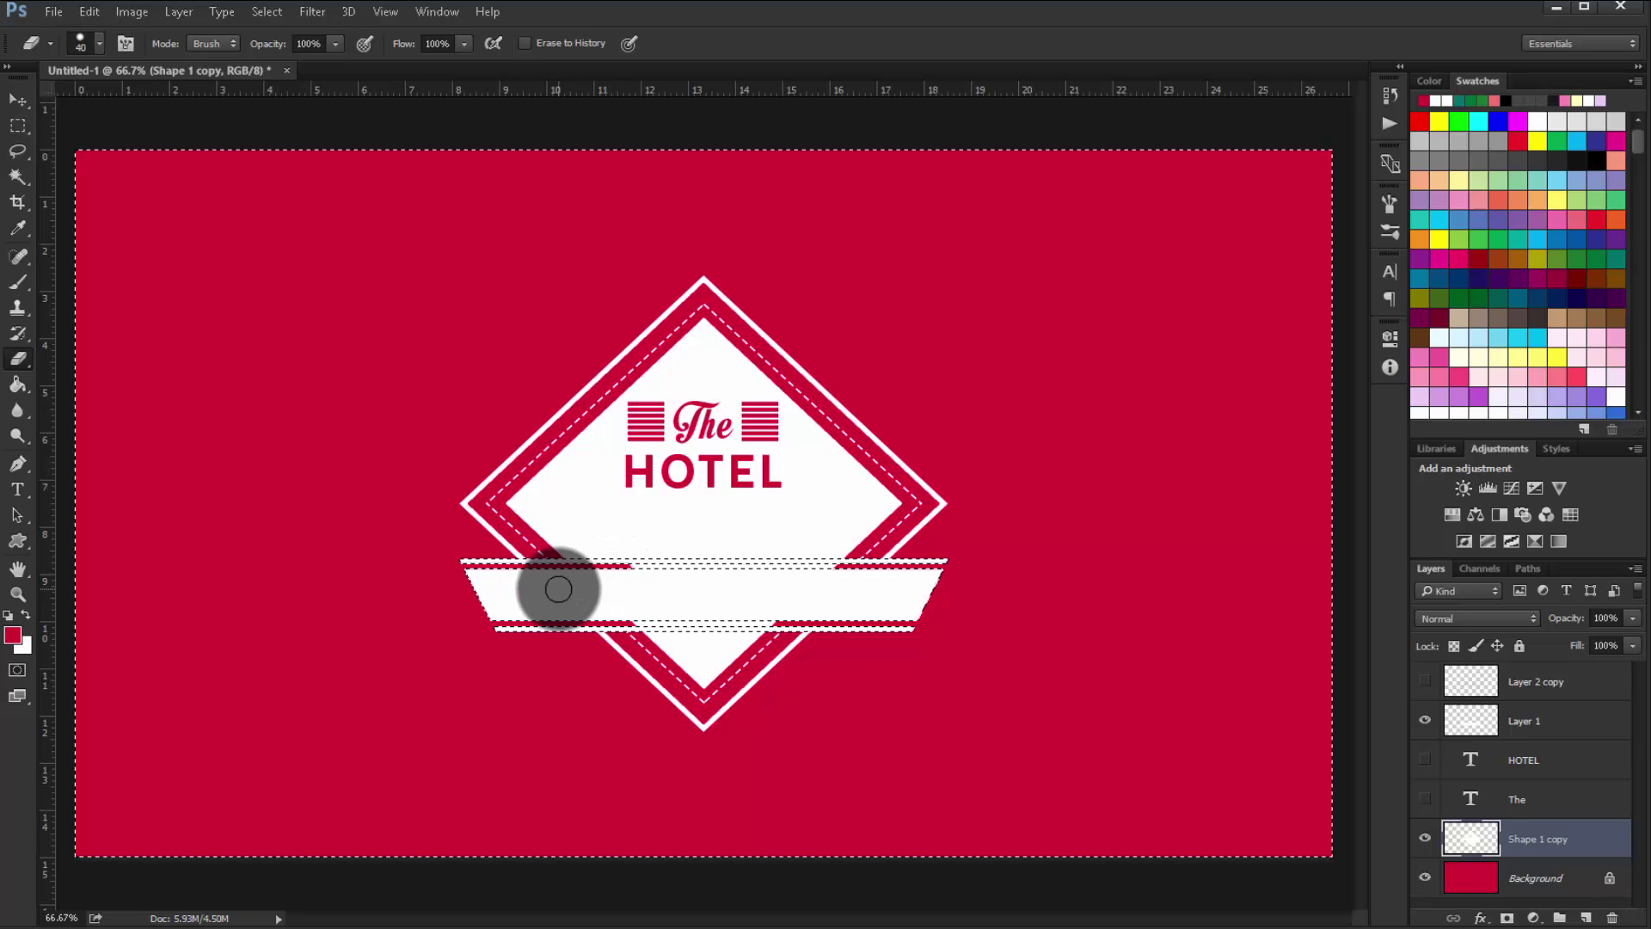
pyautogui.hotkey('ctrl', '+')
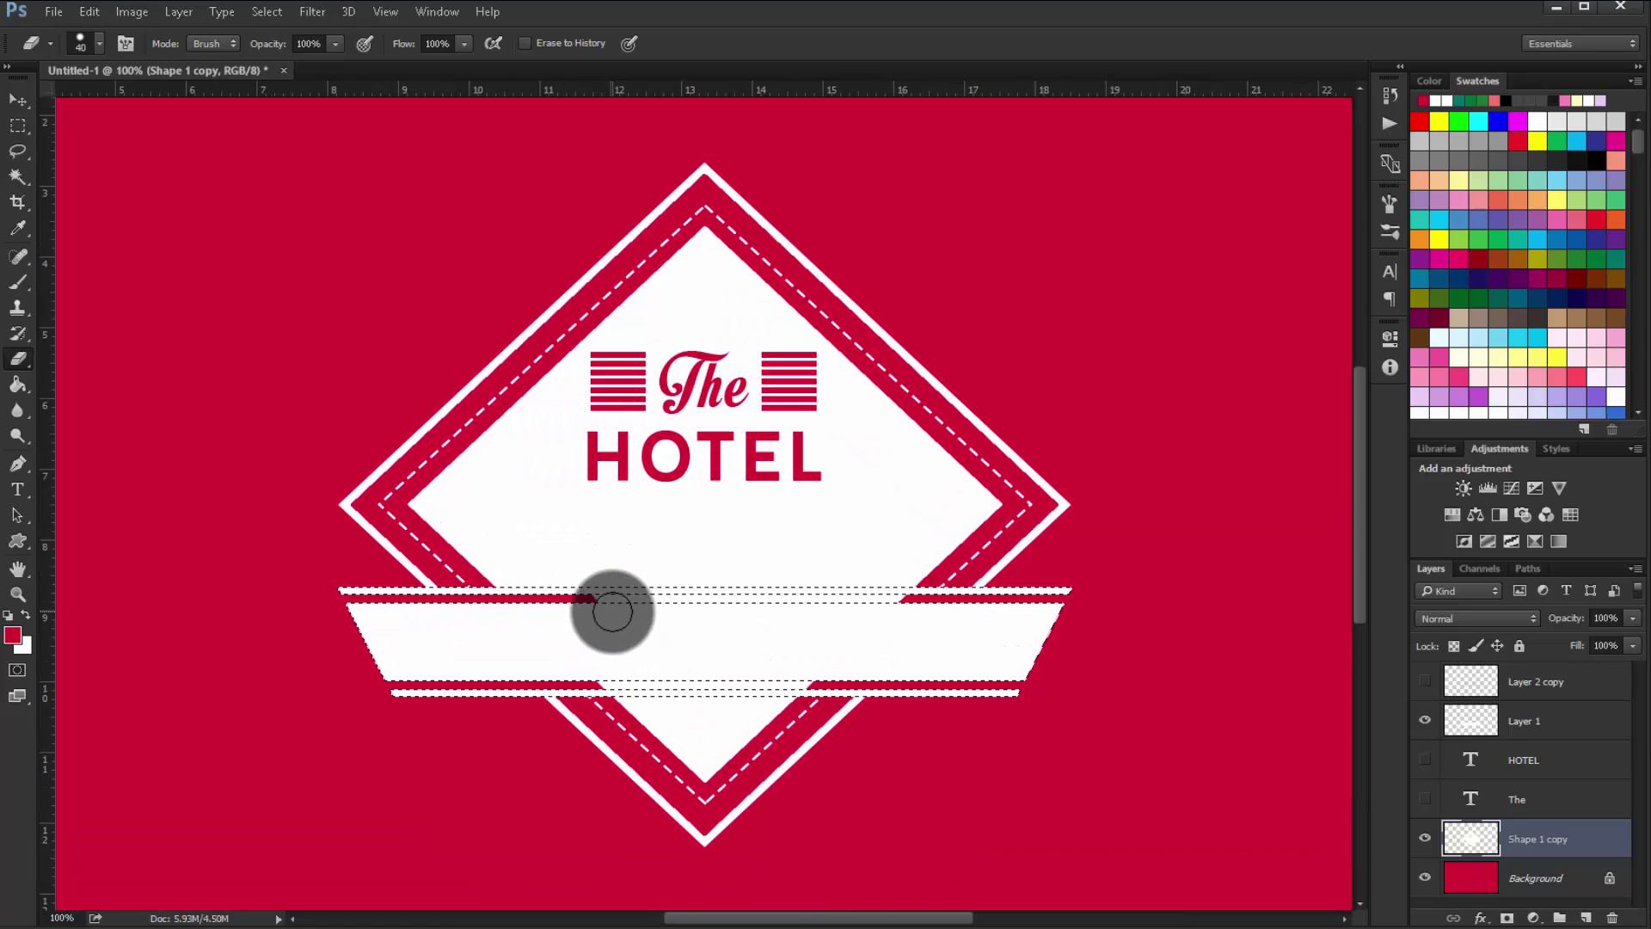
pyautogui.moveTo(653, 611); pyautogui.dragTo(903, 601)
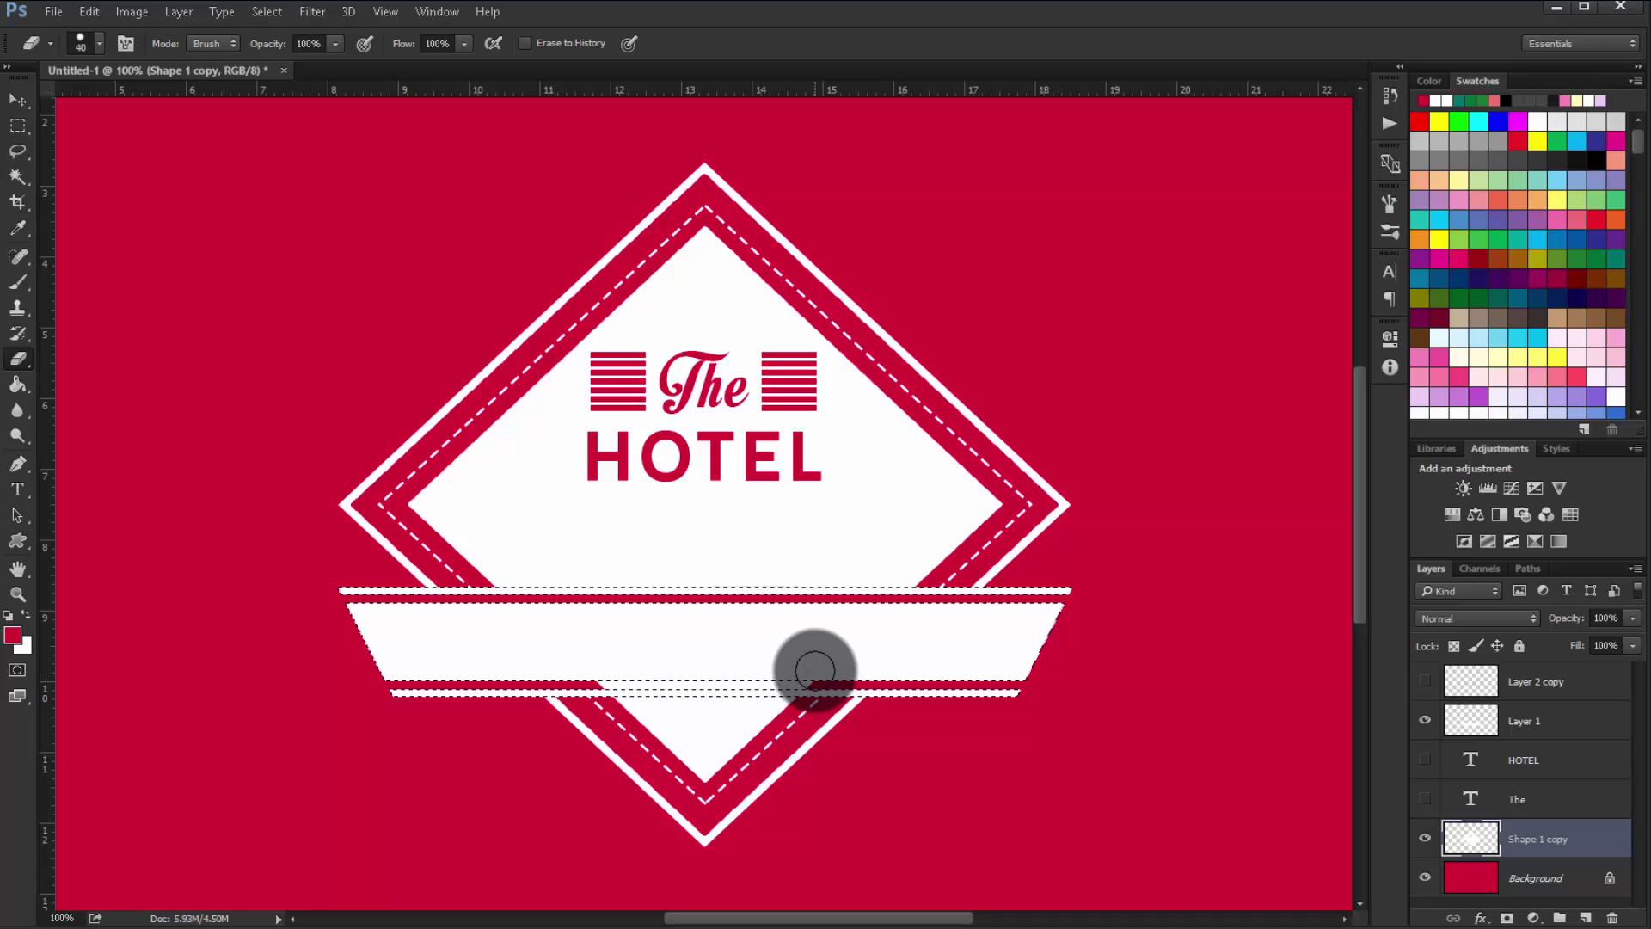
pyautogui.moveTo(813, 673); pyautogui.dragTo(414, 671)
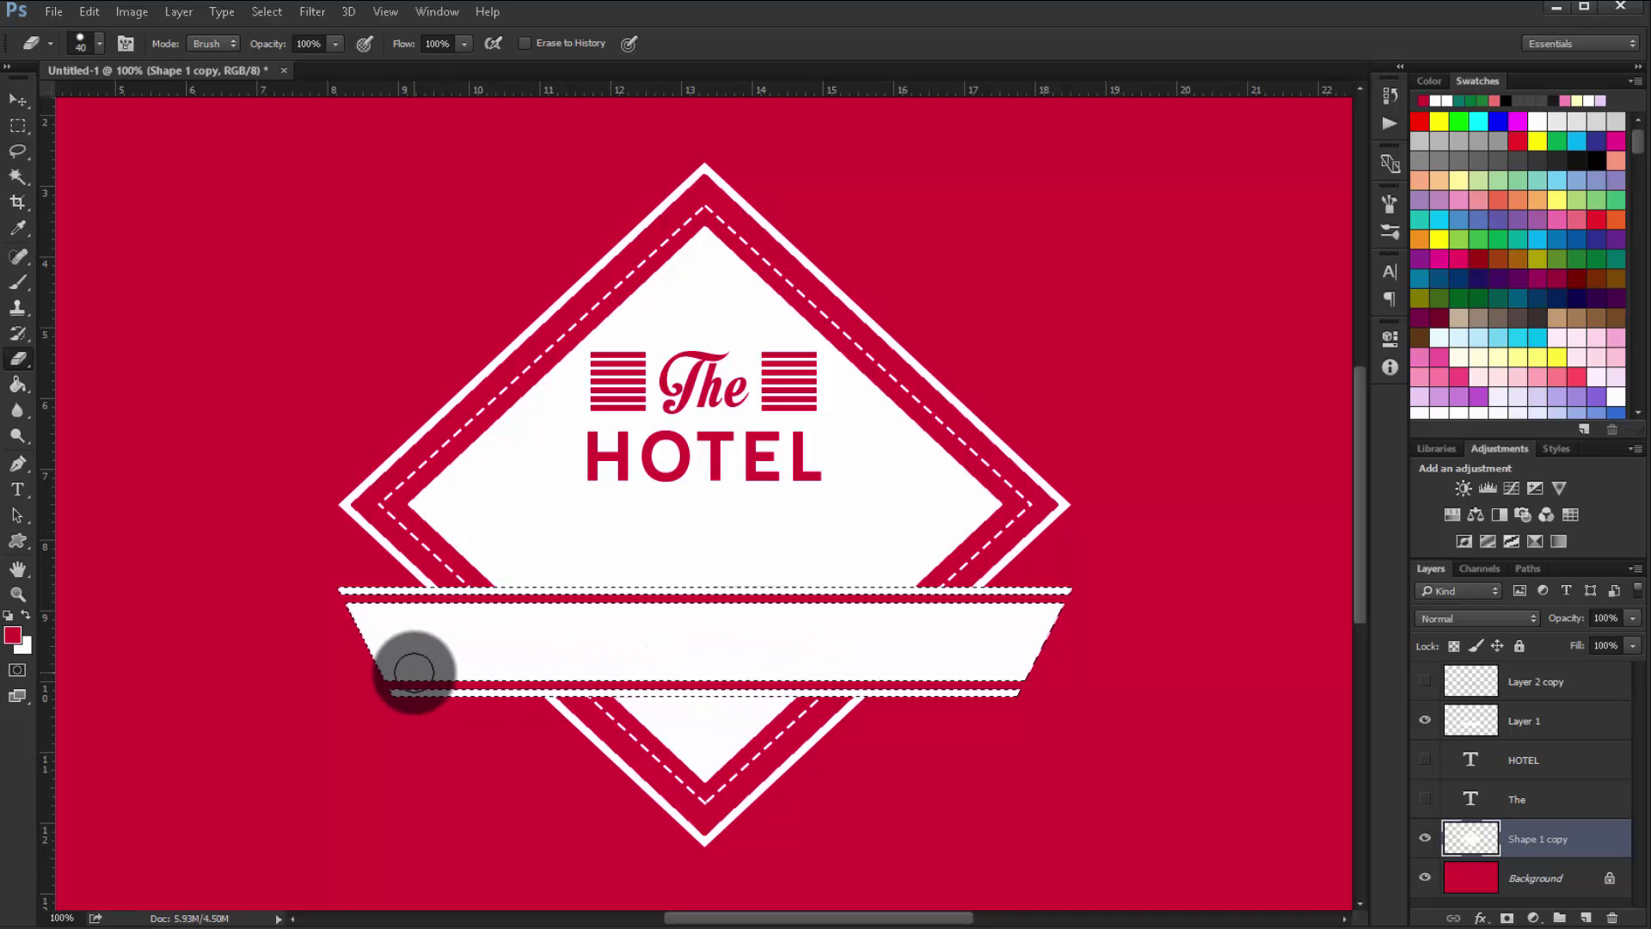
pyautogui.hotkey('ctrl', 'd')
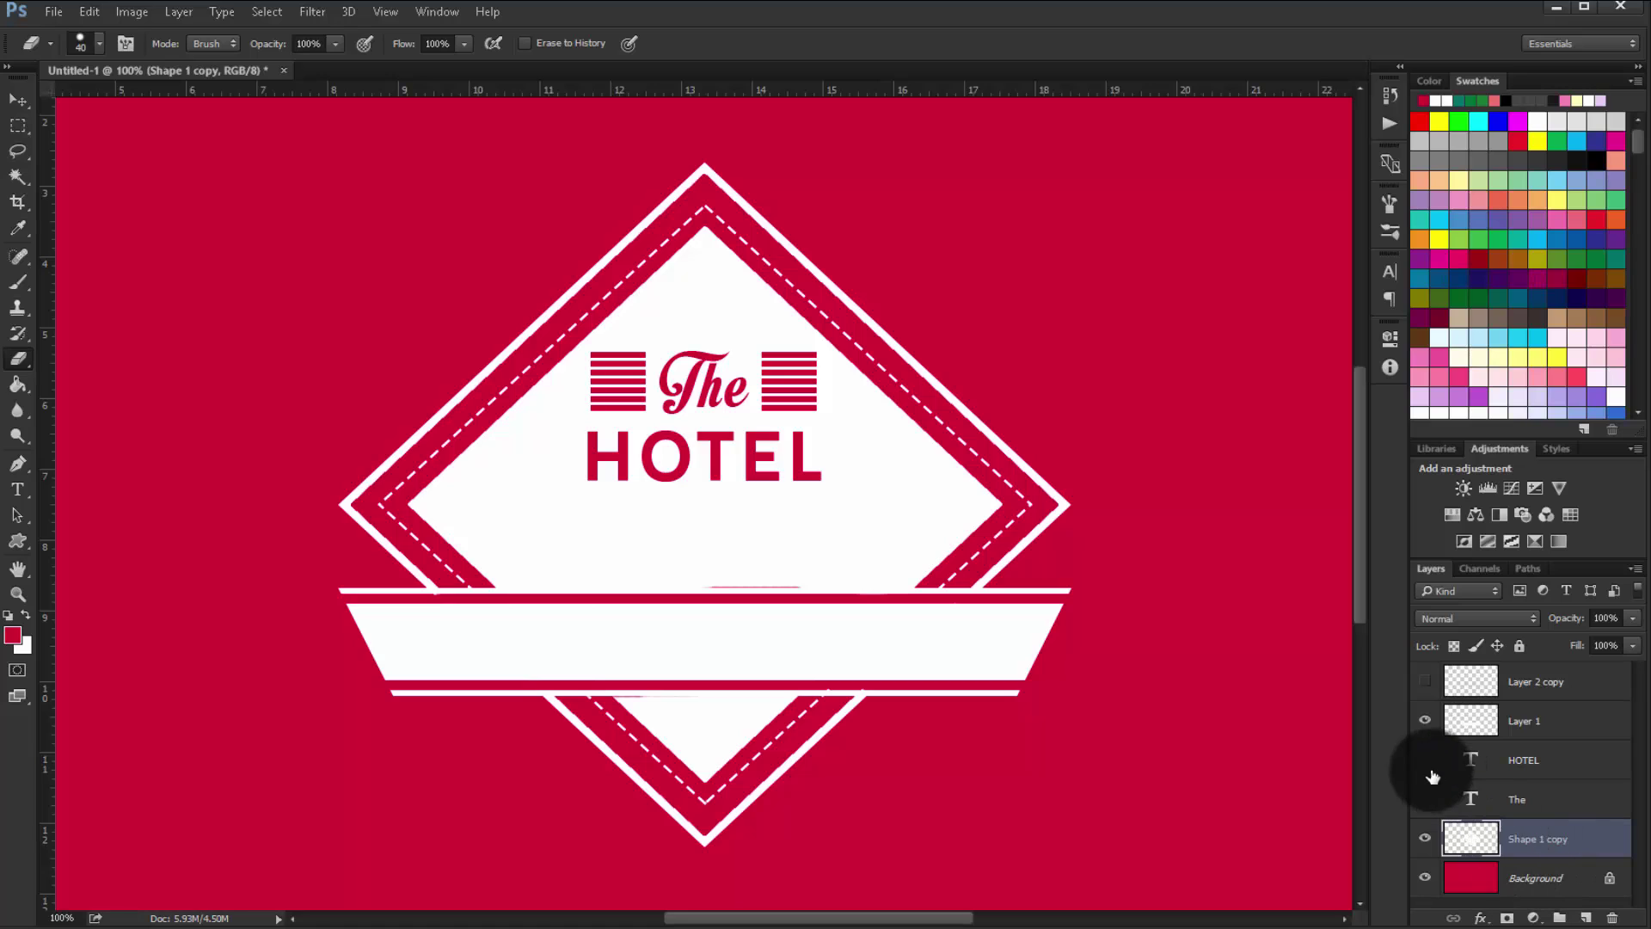
# Hide Layer 1 and brush white over the thin red lines at 200% zoom
pyautogui.click(1425, 727)
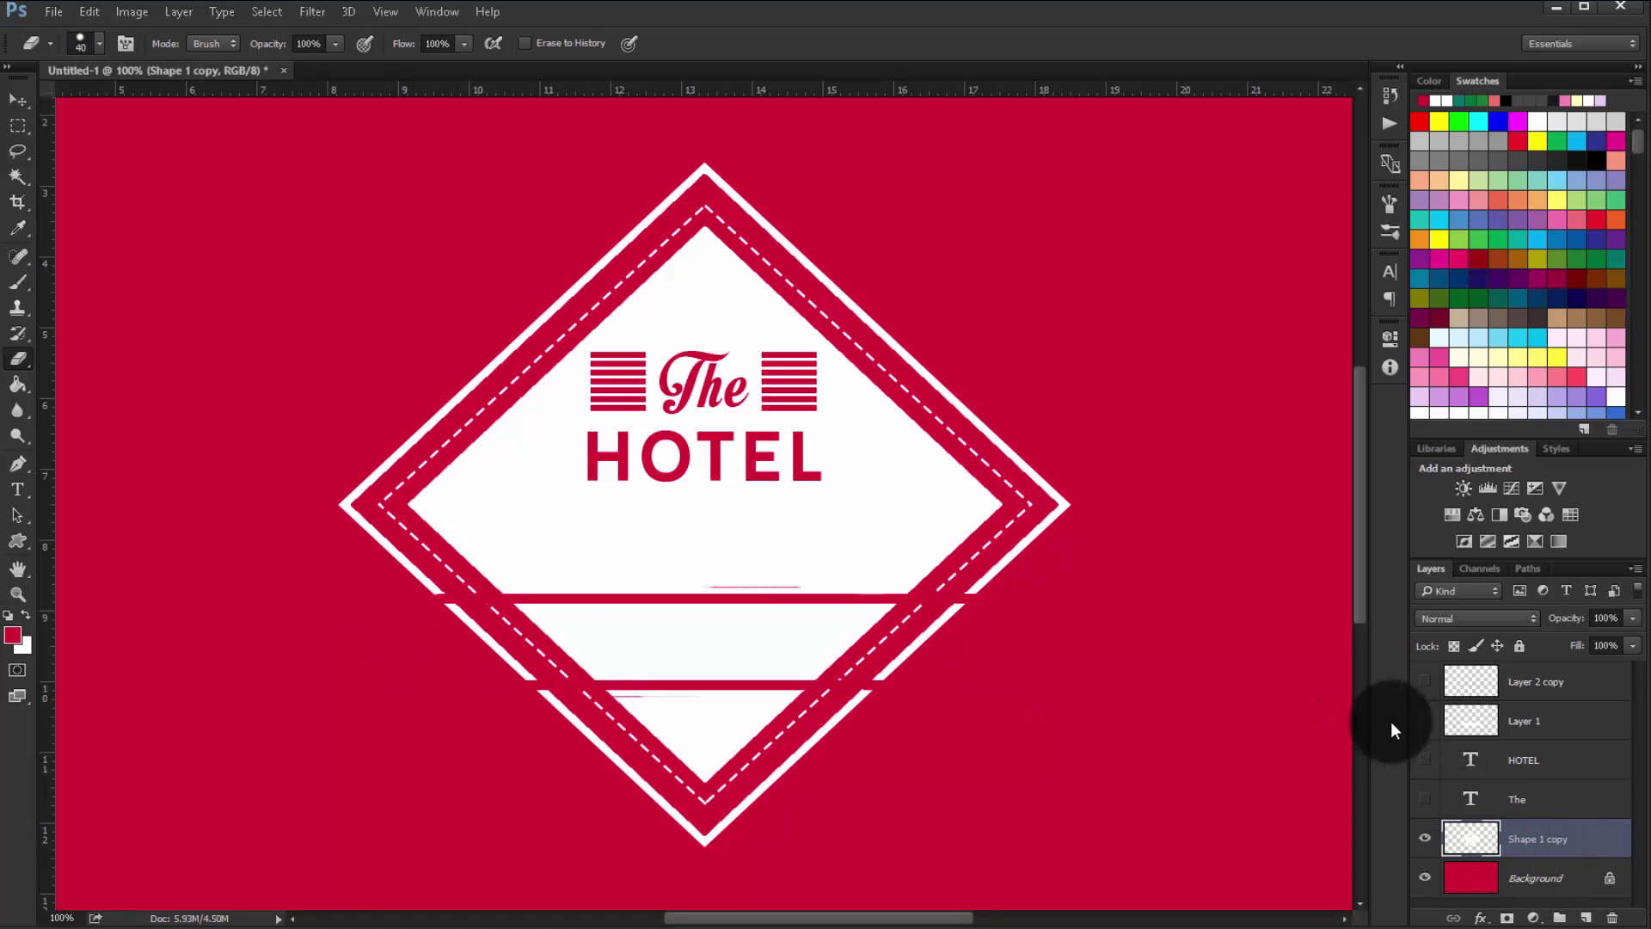
pyautogui.click(15, 280)
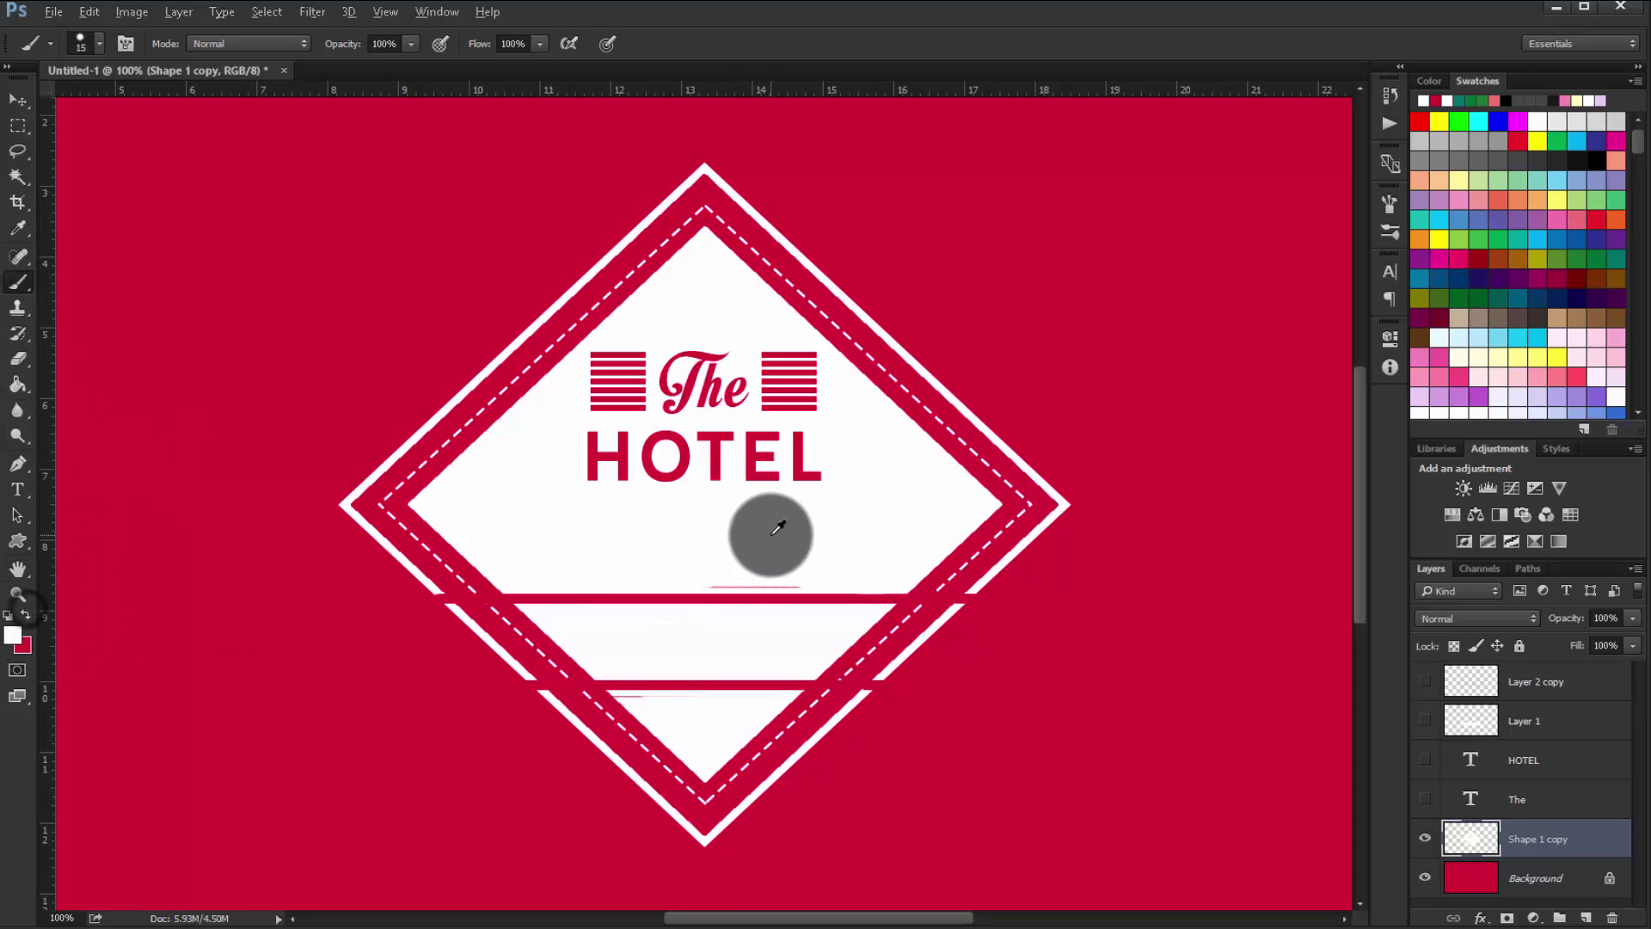
pyautogui.press('x')
pyautogui.hotkey('ctrl', '+')
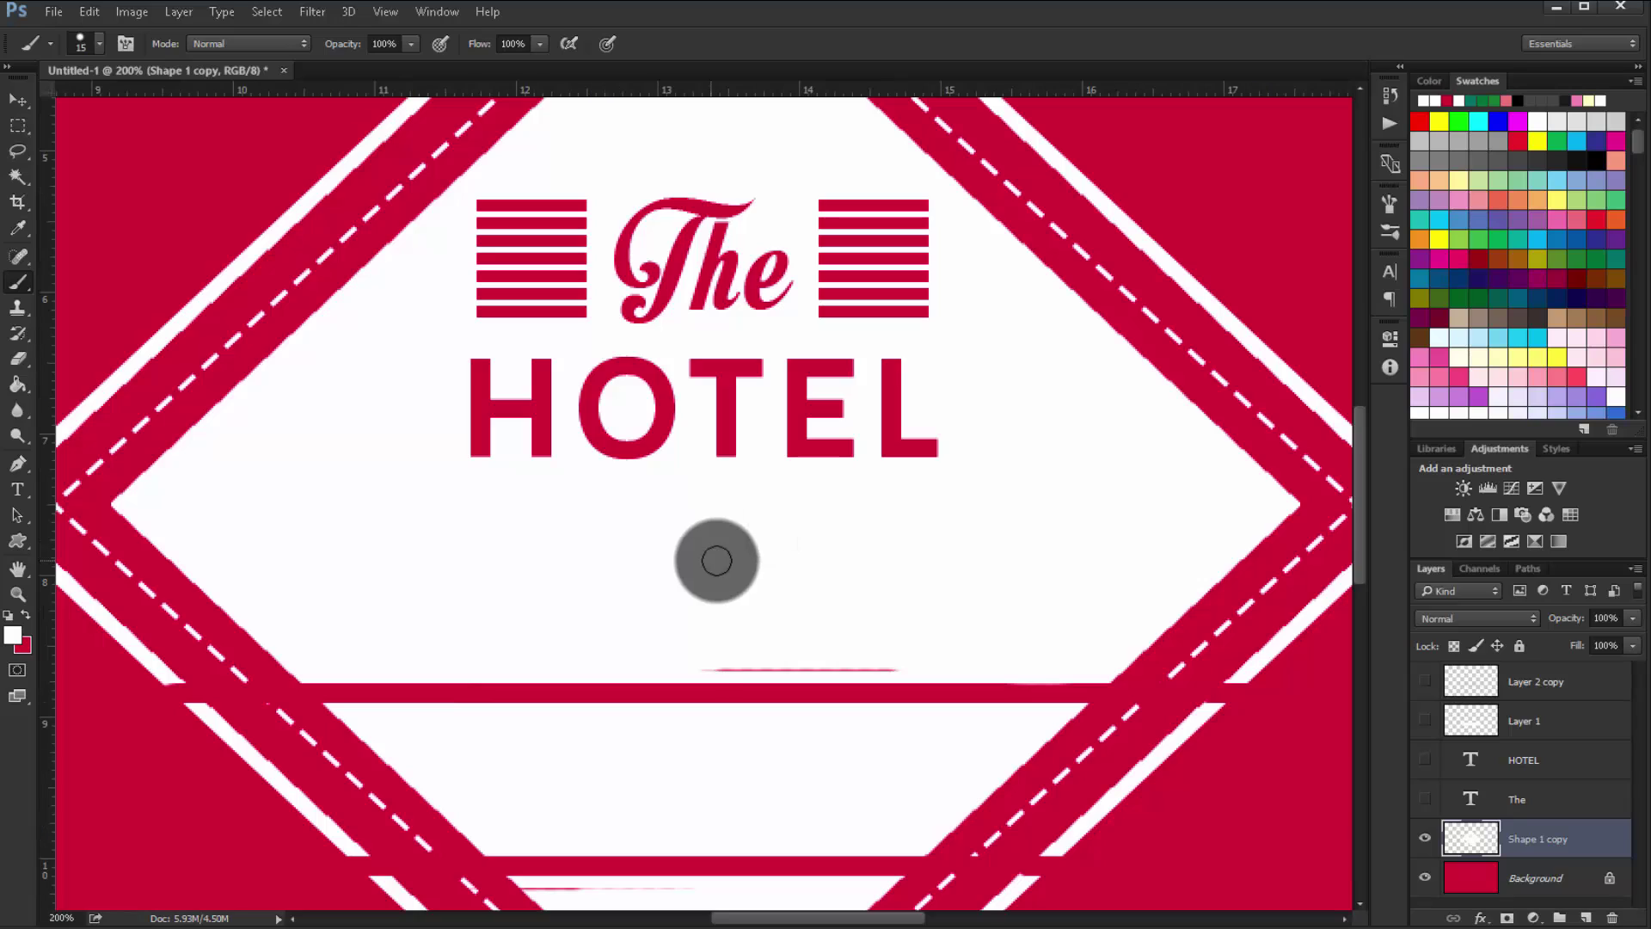
pyautogui.moveTo(701, 660)
pyautogui.mouseDown()
pyautogui.moveTo(886, 658)
pyautogui.moveTo(848, 652)
pyautogui.mouseUp()
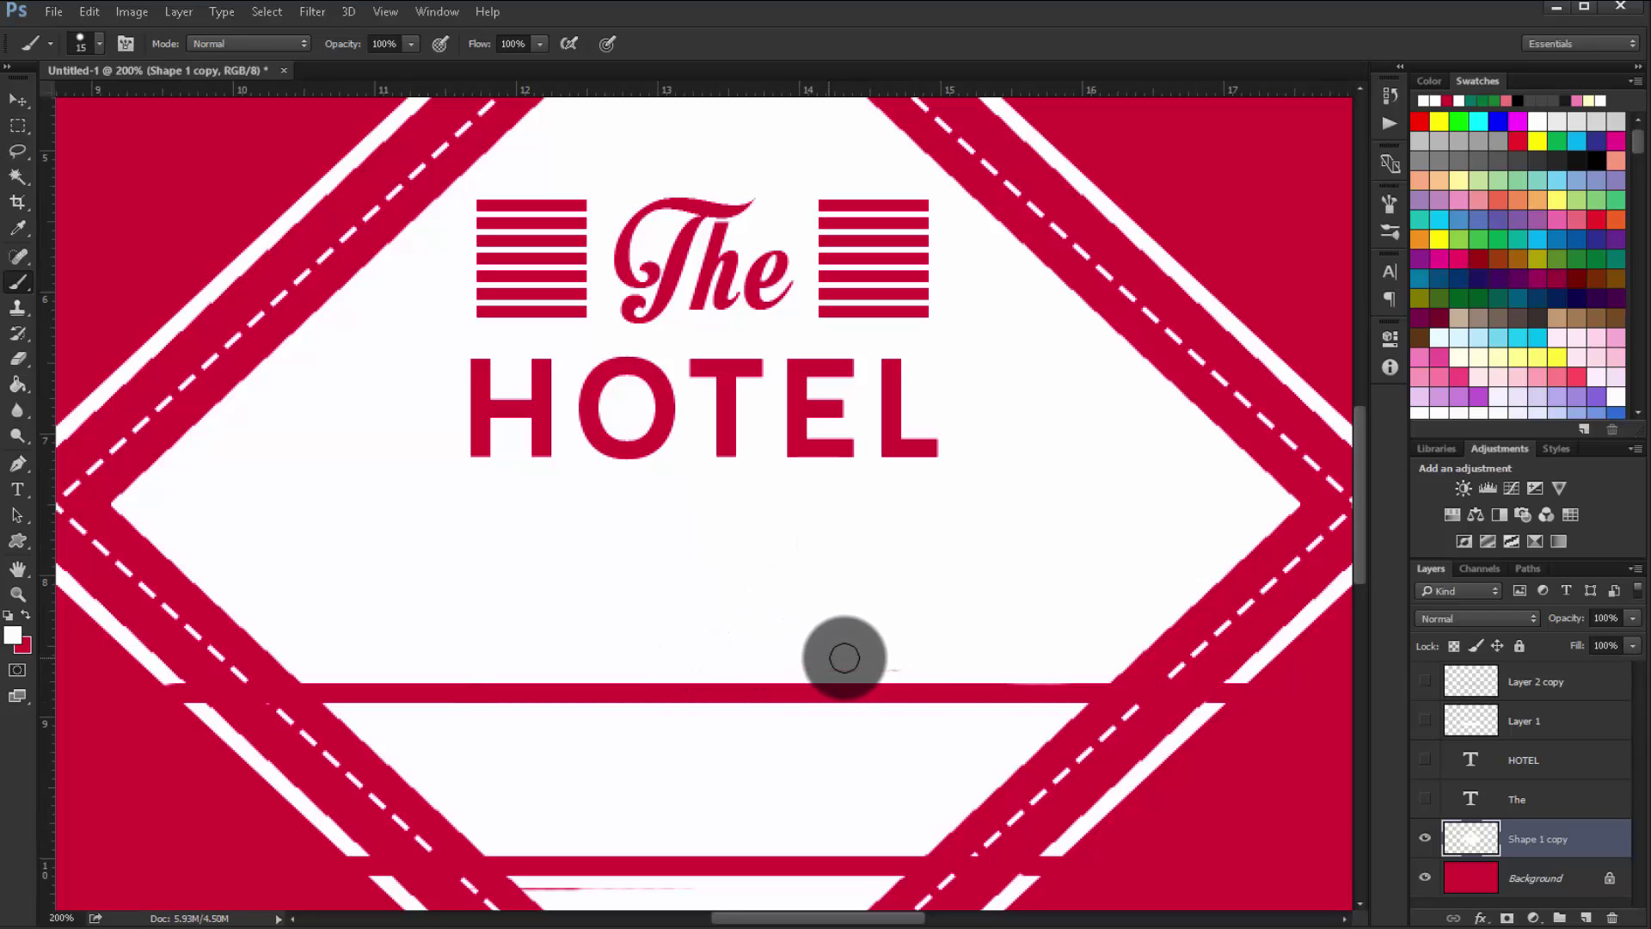
pyautogui.moveTo(606, 913); pyautogui.dragTo(543, 894)
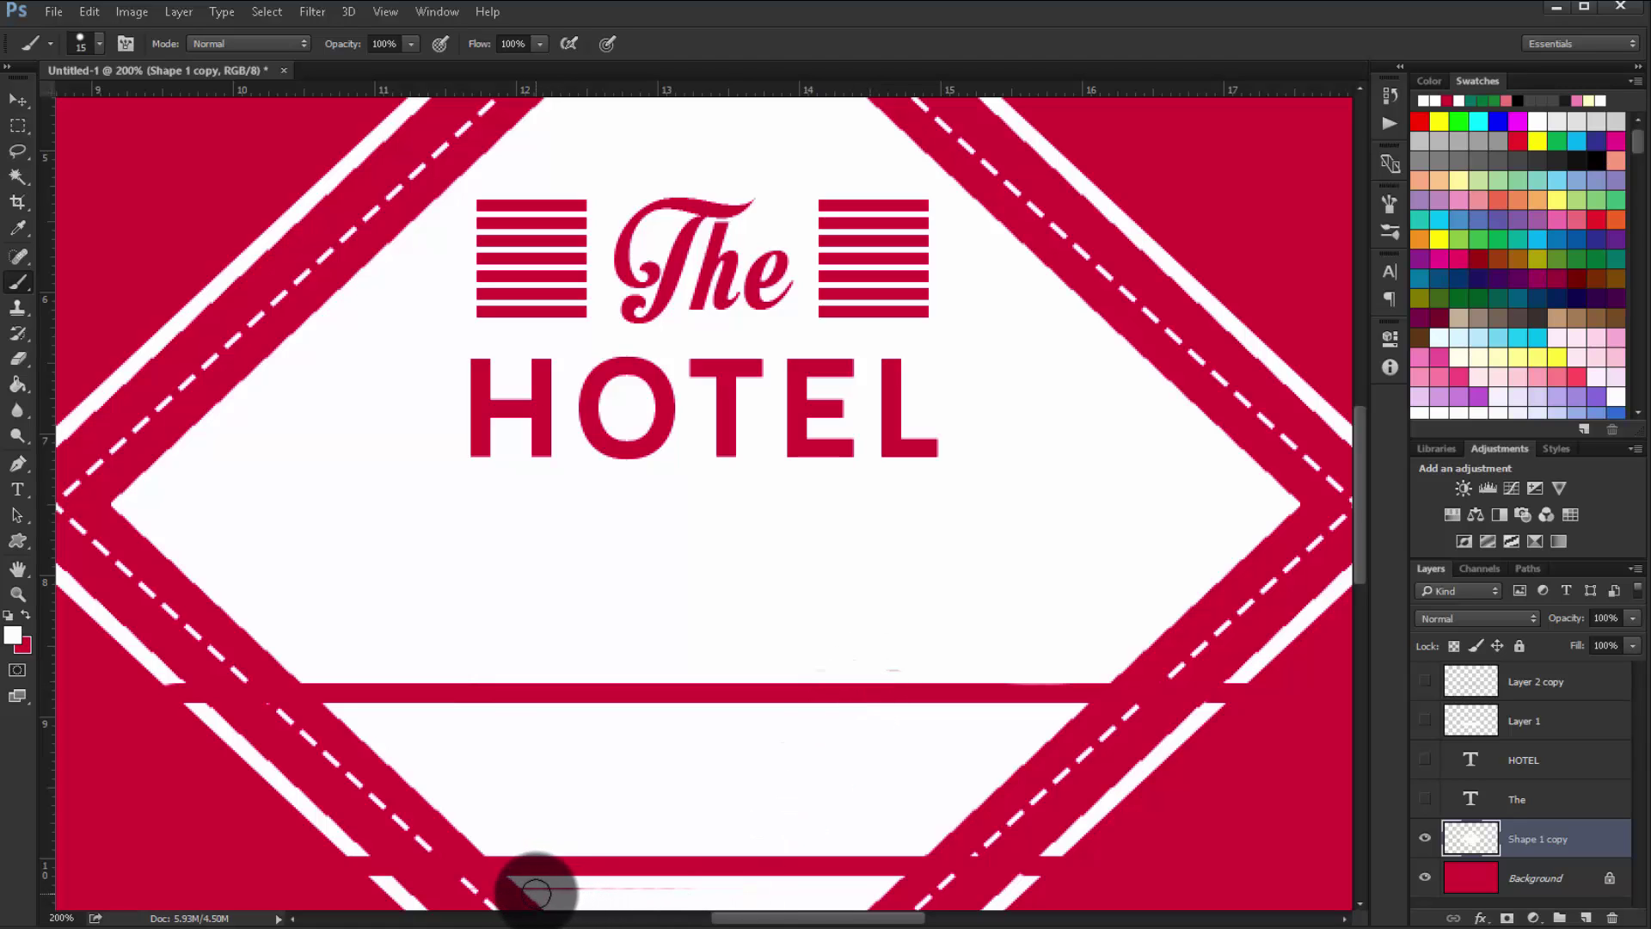
# At 300% zoom, pick a brush preset and paint white over the red line below the bar
pyautogui.keyDown('ctrl'); pyautogui.click(1472, 836); pyautogui.keyUp('ctrl')
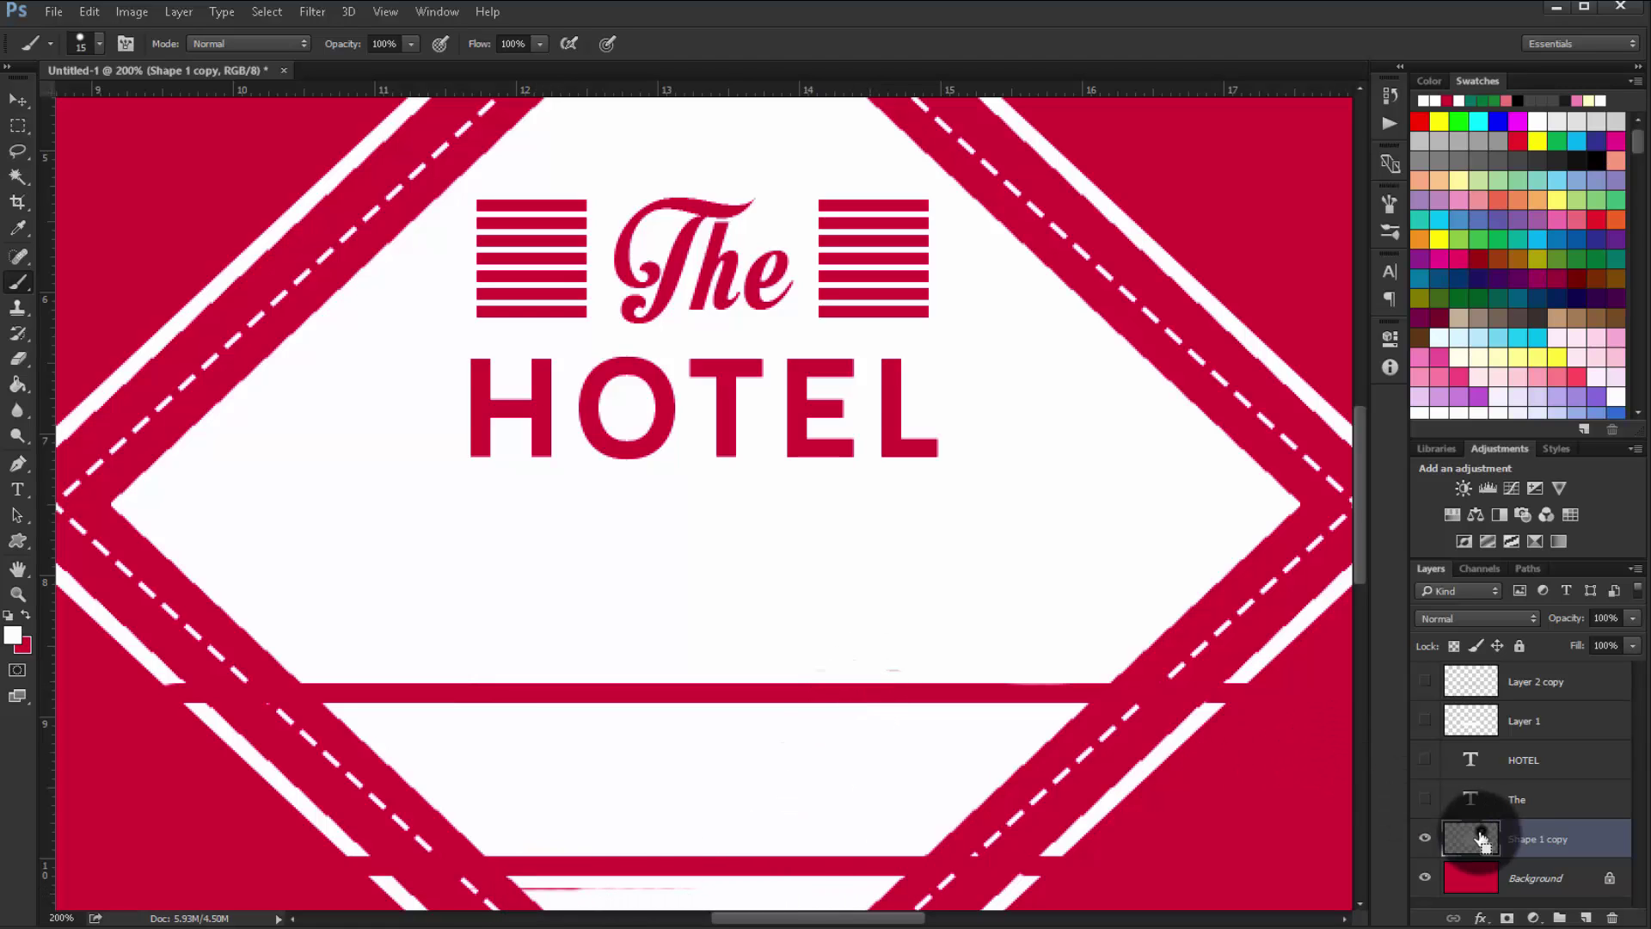
pyautogui.hotkey('ctrl', 'h')
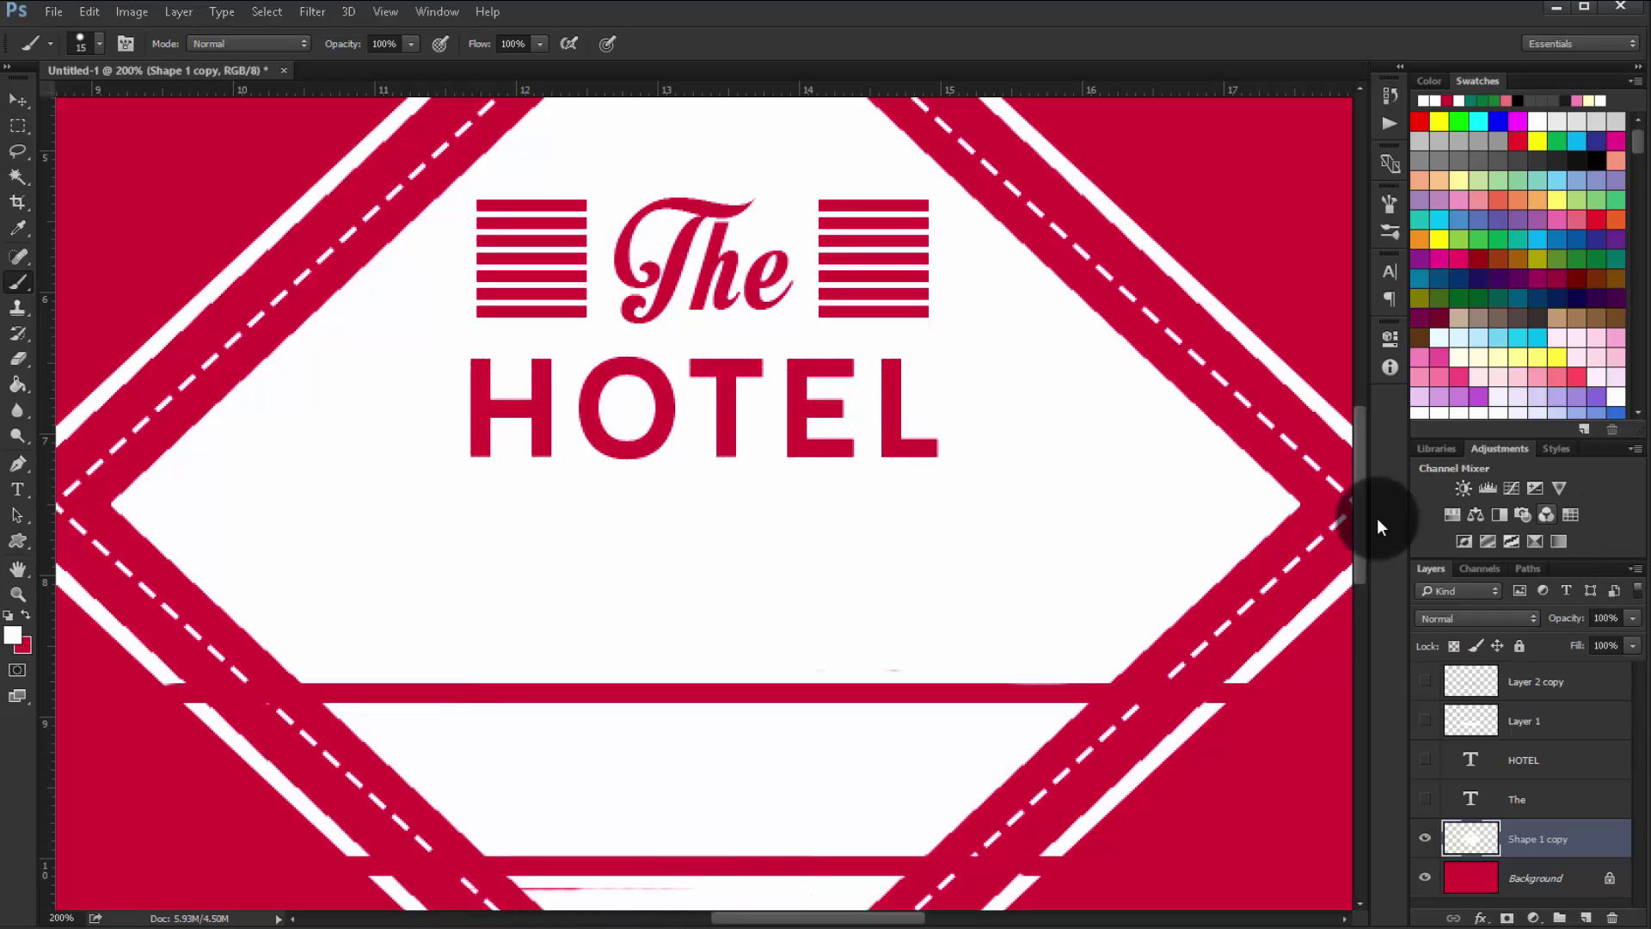
pyautogui.moveTo(1355, 519); pyautogui.dragTo(1359, 593)
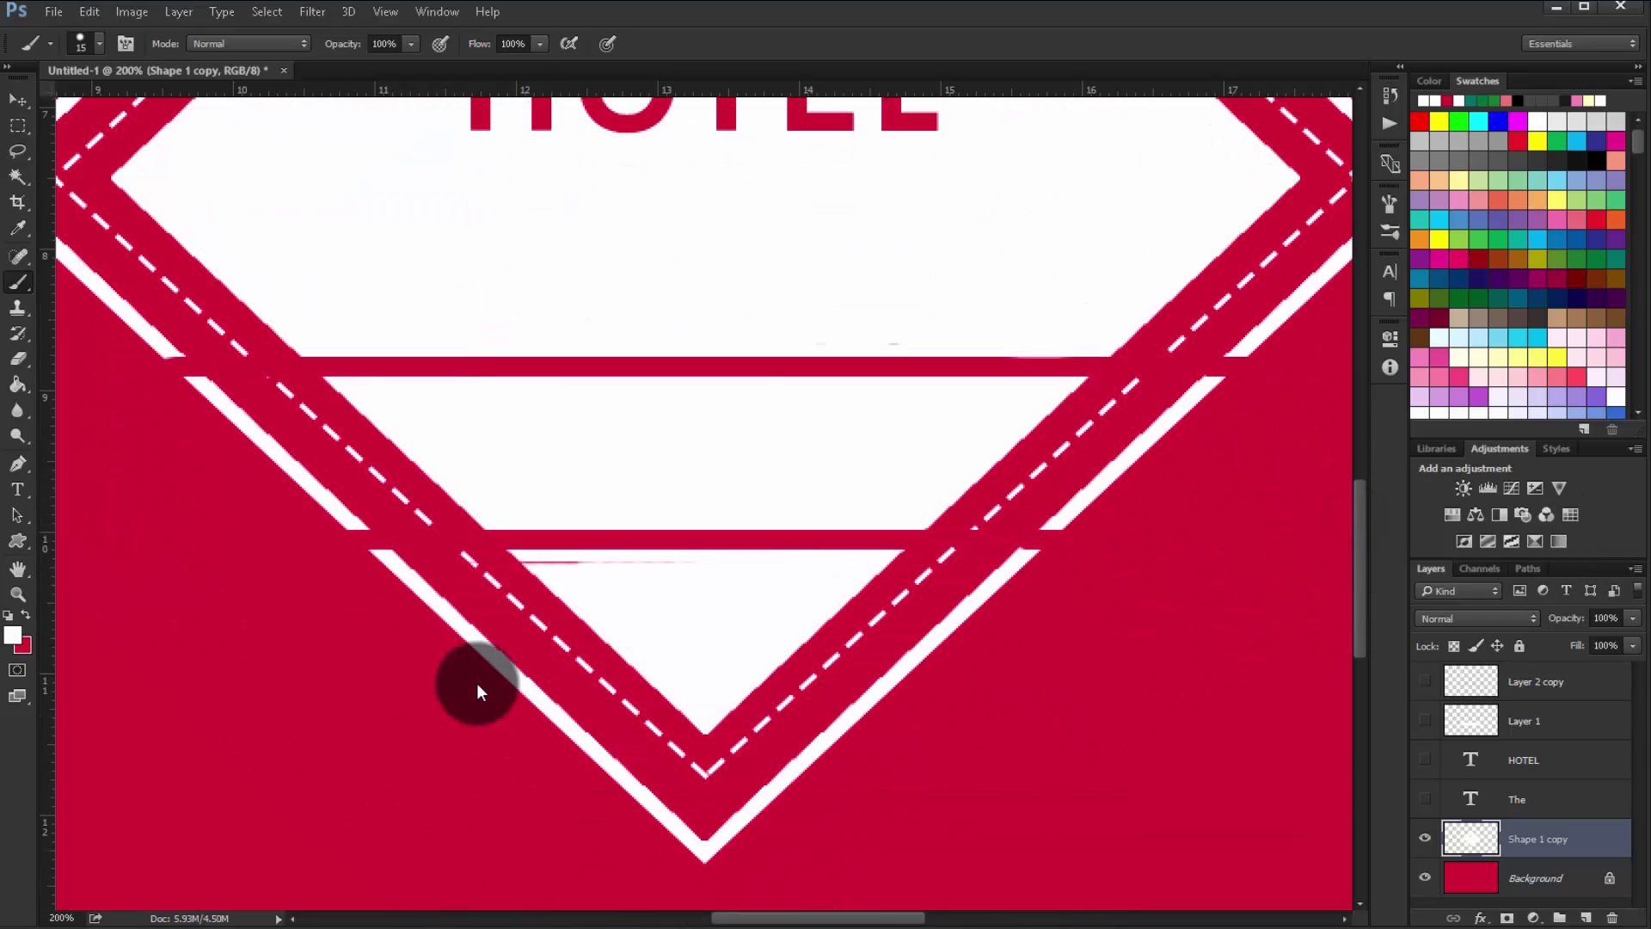
pyautogui.hotkey('ctrl', '+')
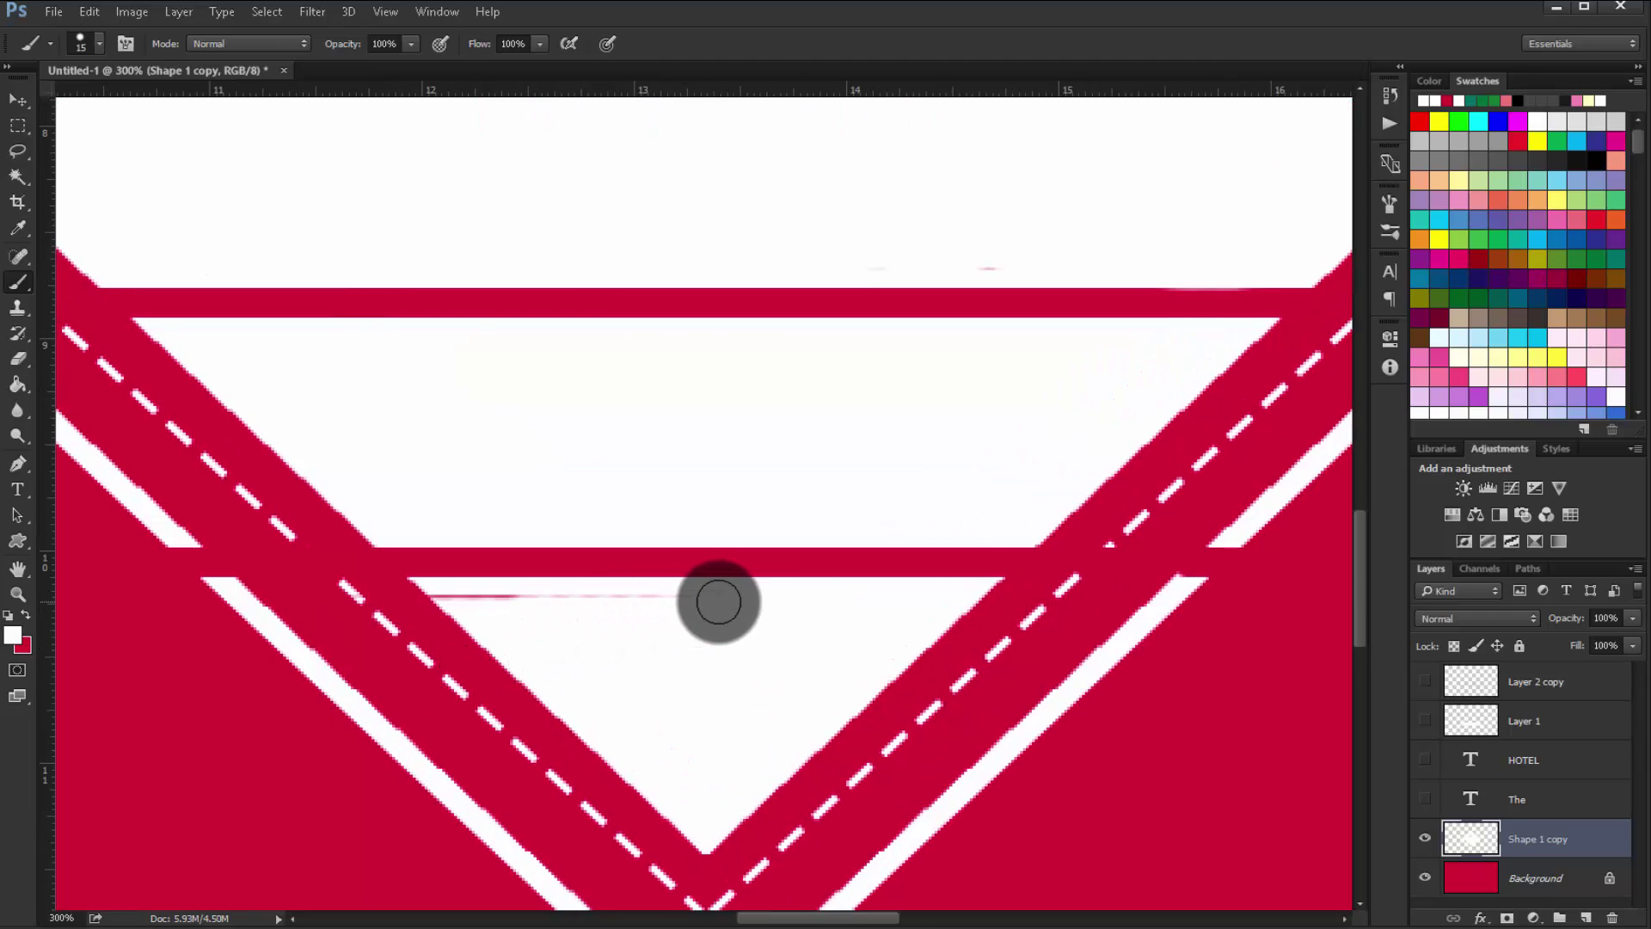
pyautogui.rightClick(514, 605)
pyautogui.doubleClick(551, 738)
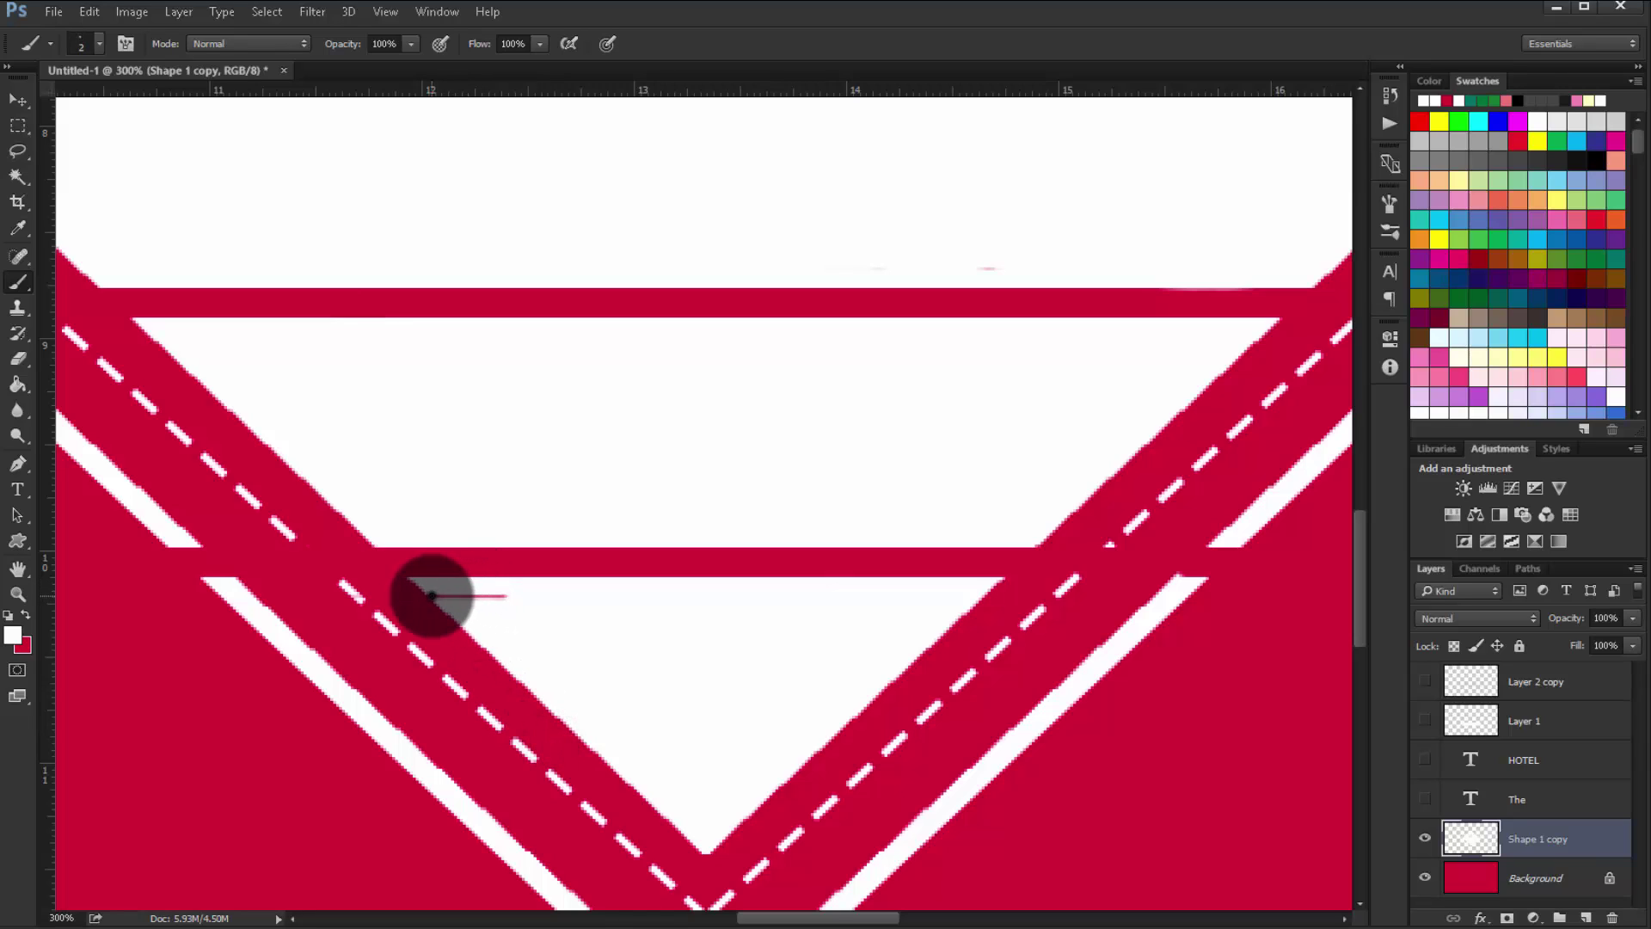
pyautogui.moveTo(432, 595)
pyautogui.mouseDown()
pyautogui.moveTo(505, 594)
pyautogui.moveTo(472, 596)
pyautogui.mouseUp()
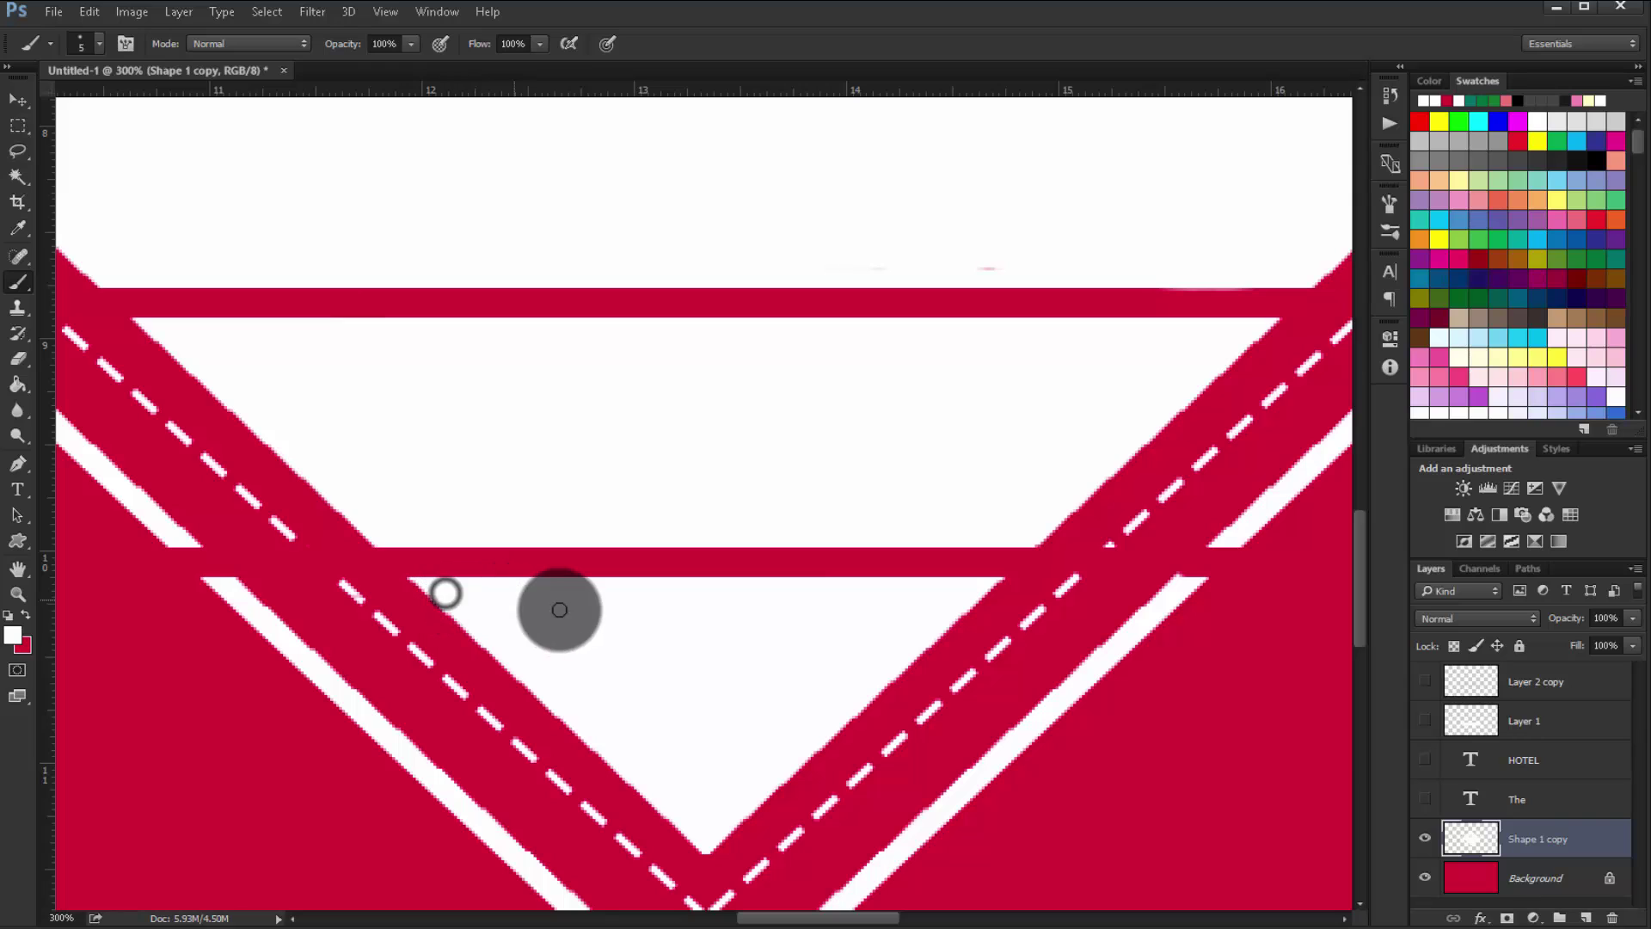
pyautogui.moveTo(451, 594); pyautogui.dragTo(579, 596)
# Show Layer 1 again and zoom out to view the whole logo
pyautogui.click(1424, 724)
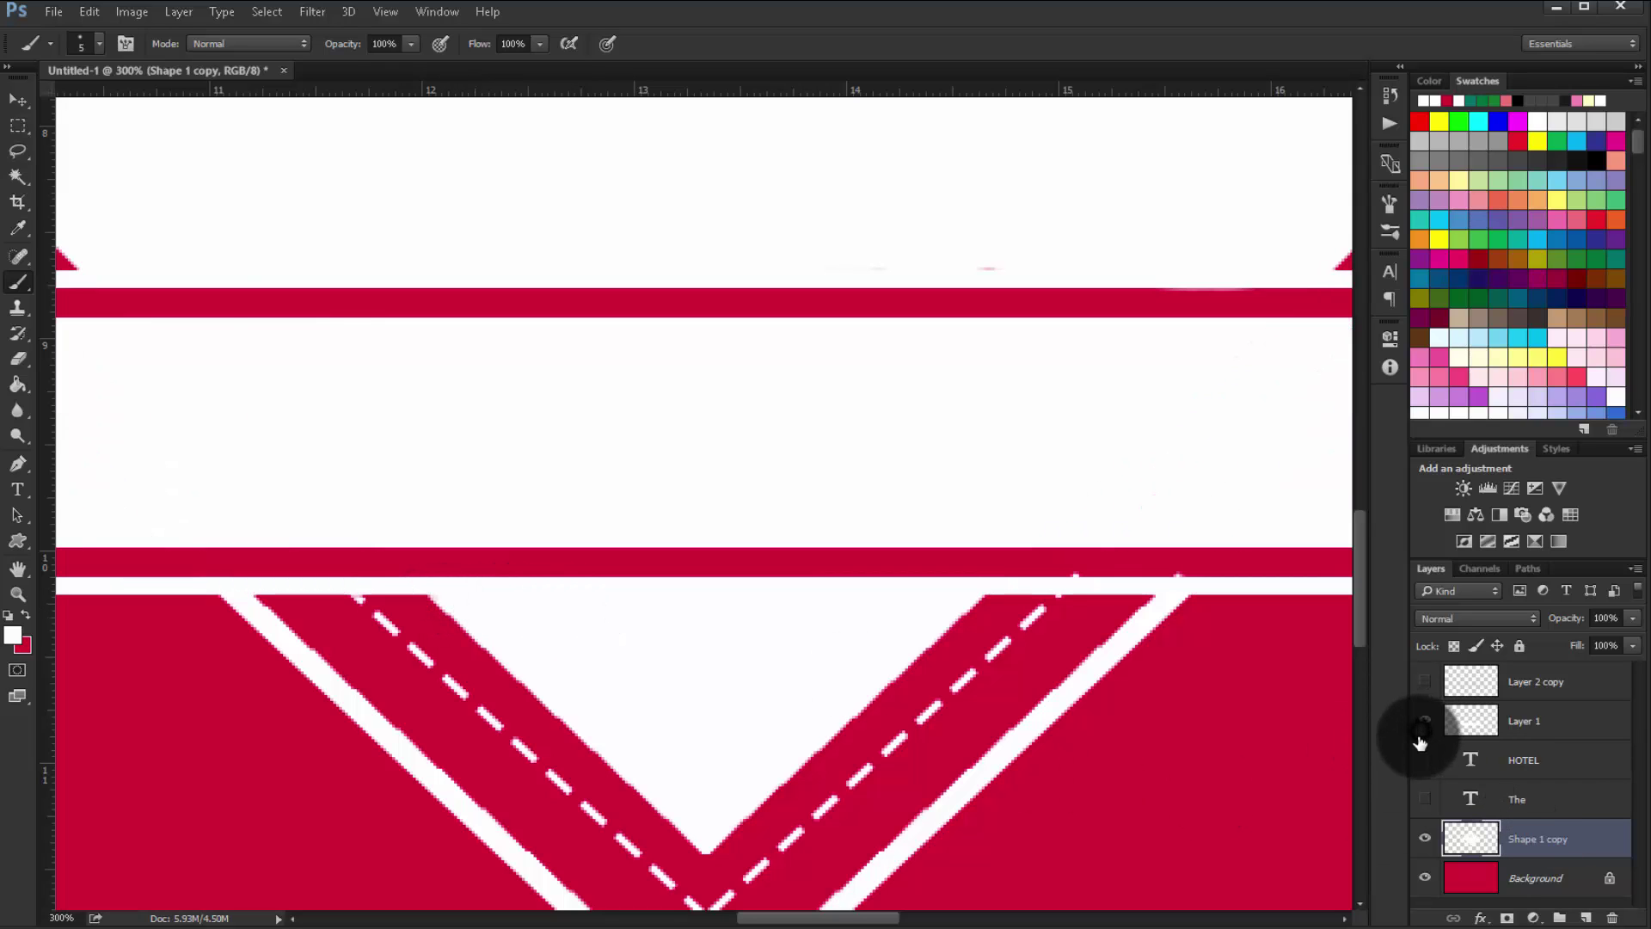
pyautogui.hotkey('ctrl', '-')
pyautogui.hotkey('ctrl', '-')
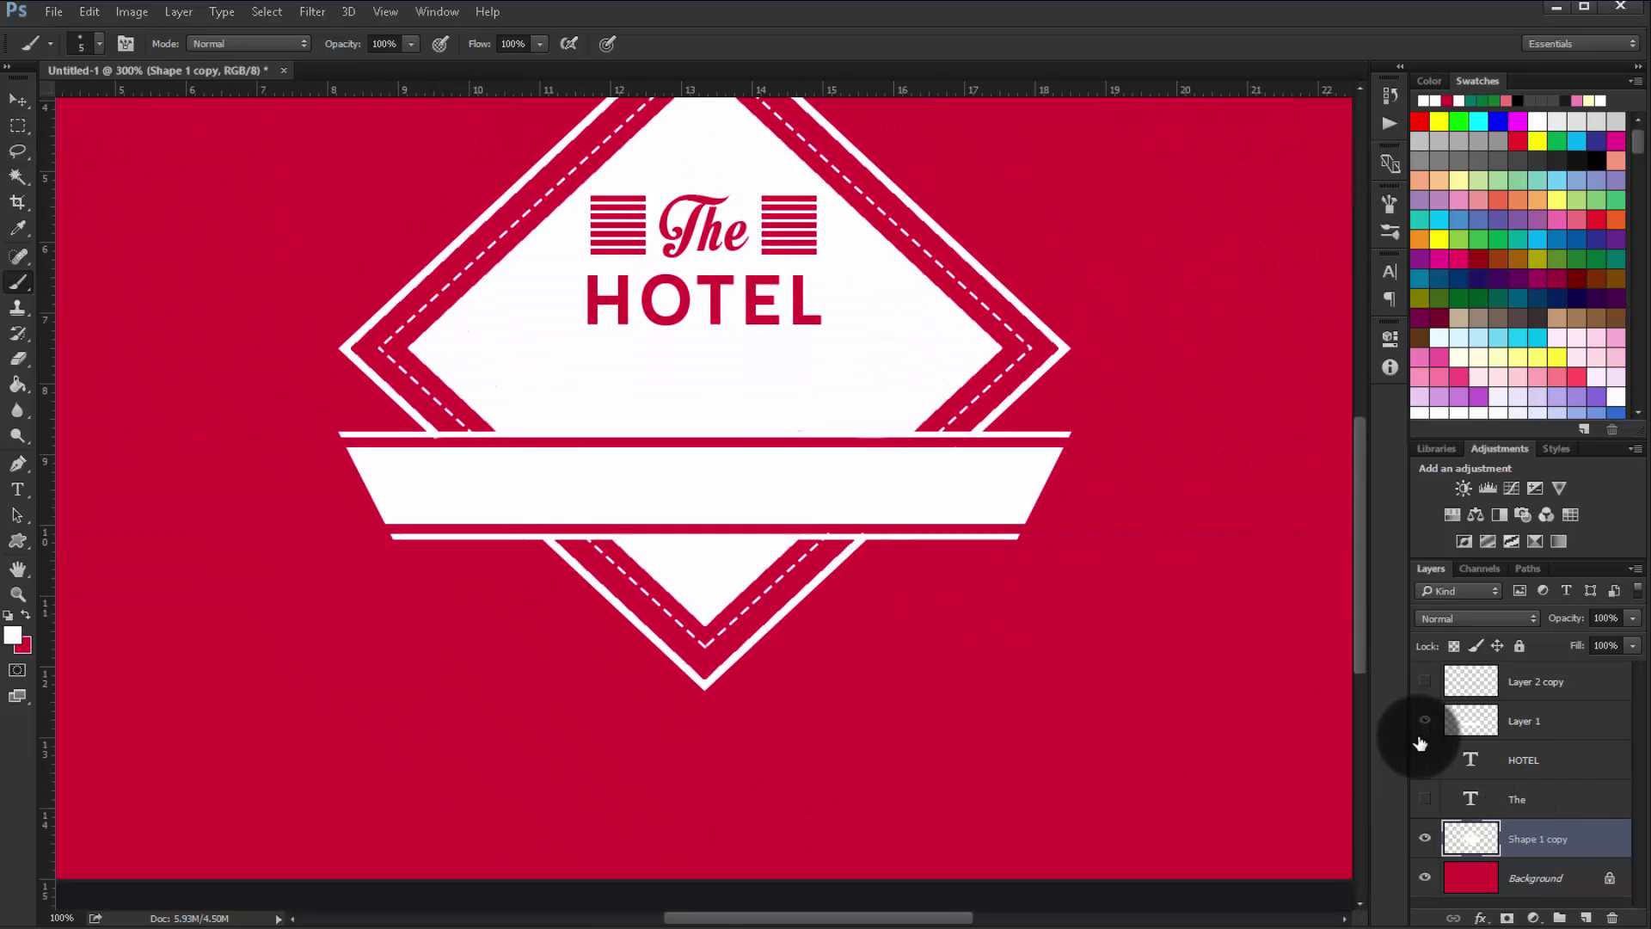
pyautogui.hotkey('ctrl', '-')
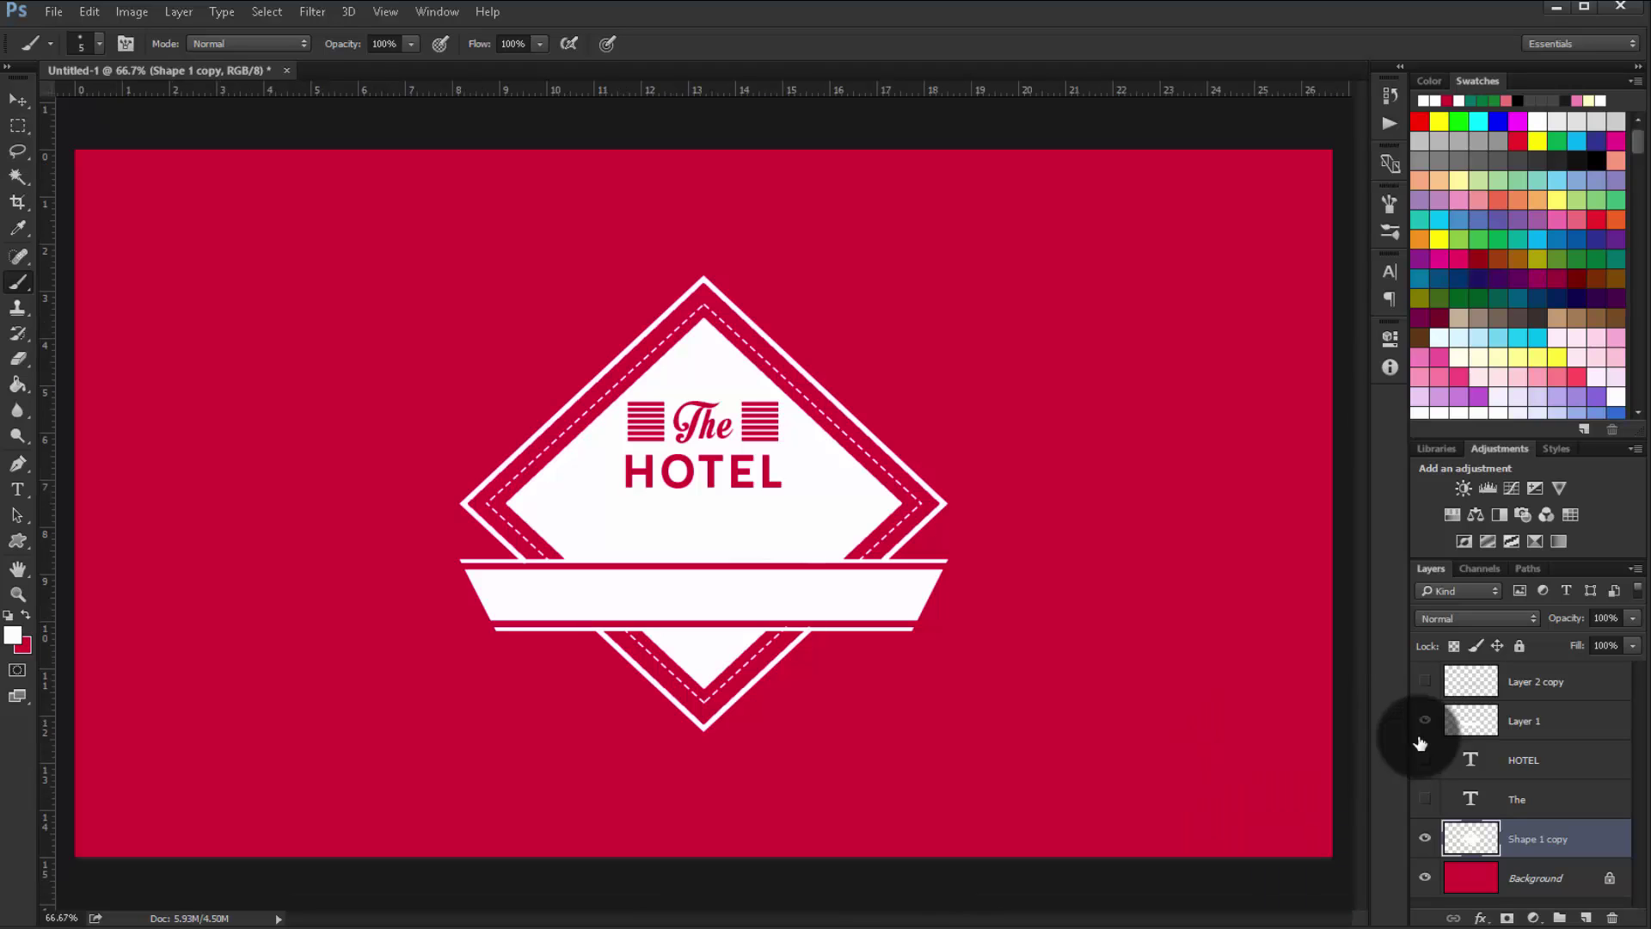
pyautogui.hotkey('ctrl', '+')
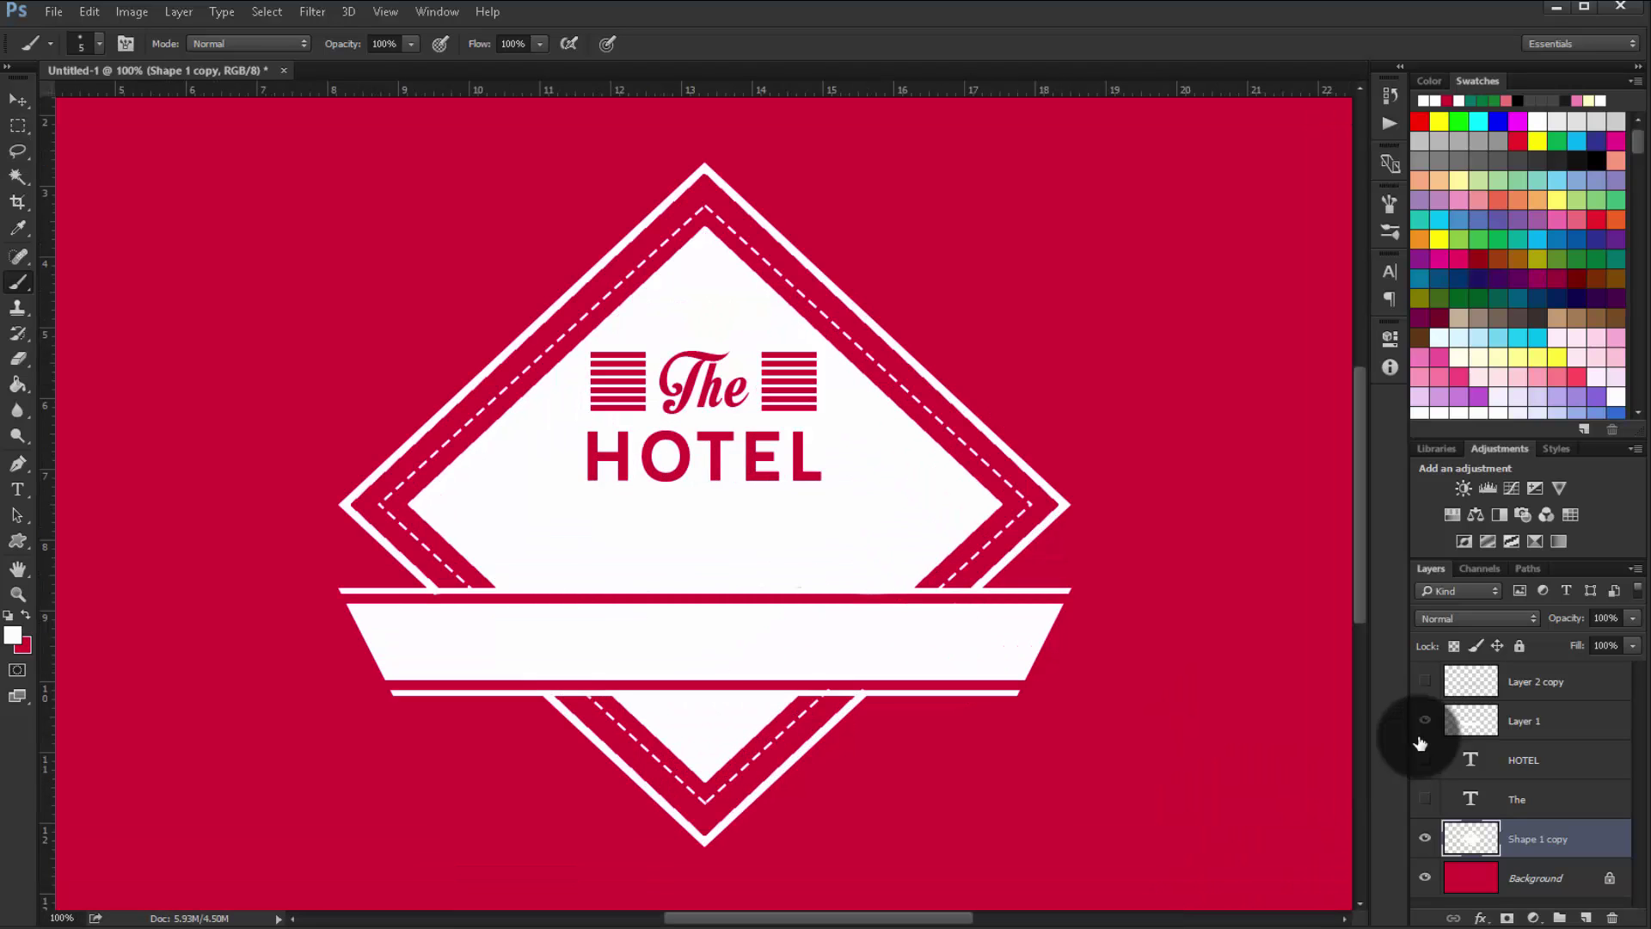
pyautogui.hotkey('ctrl', '-')
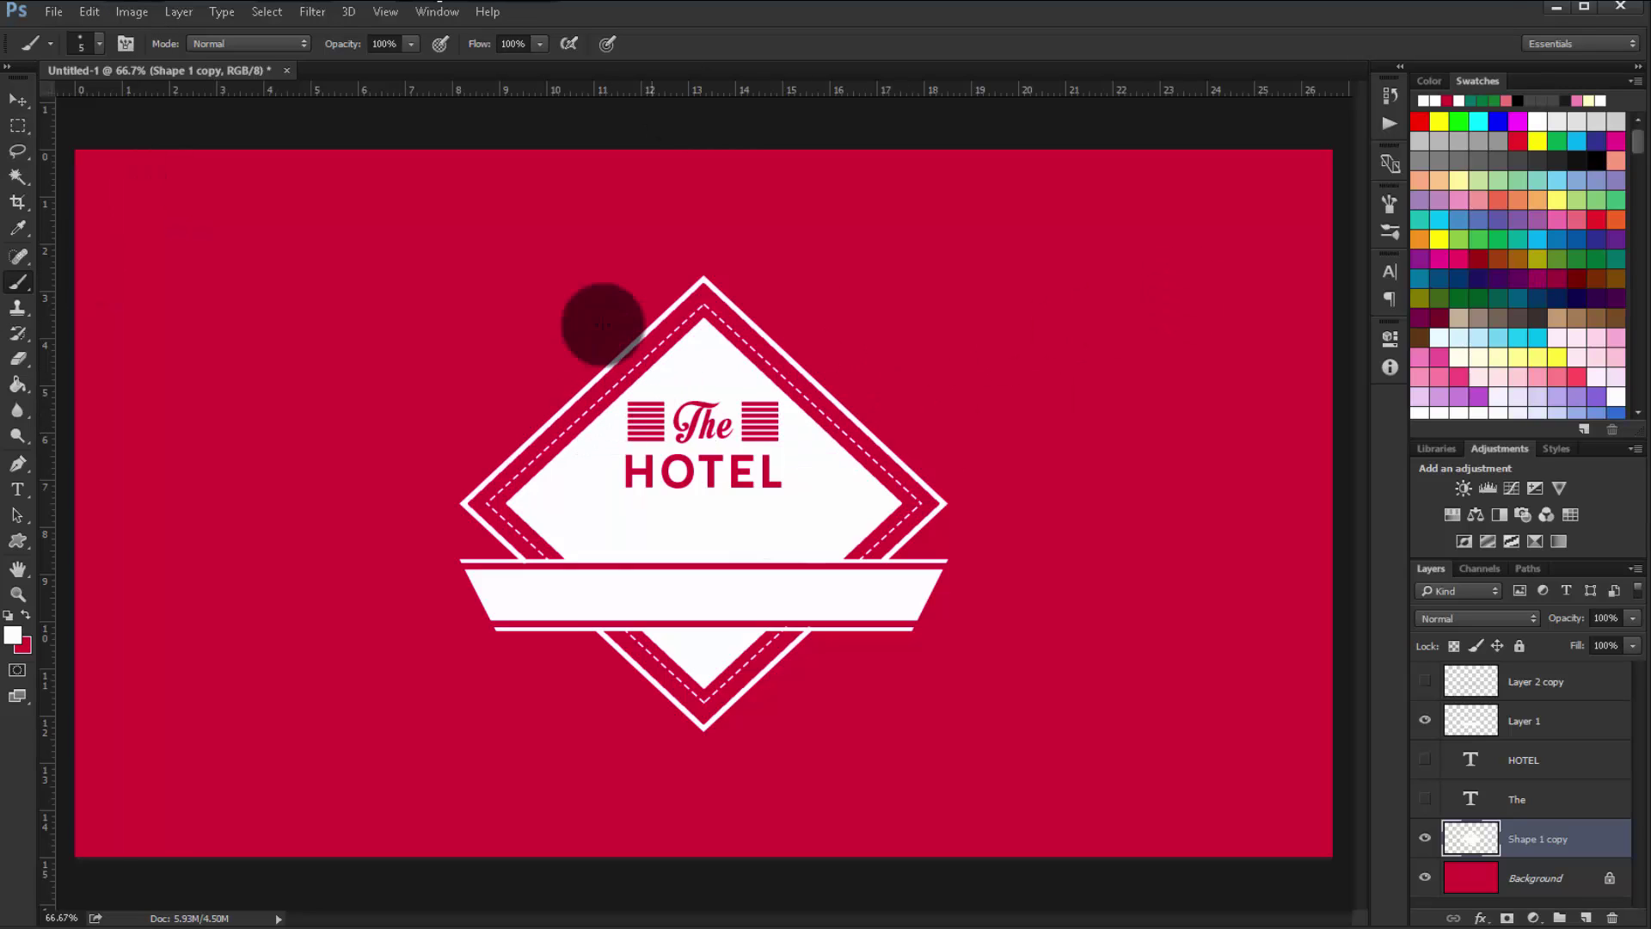
# Move Layer 1 directly above Shape 1 copy and merge the two layers
pyautogui.click(26, 107)
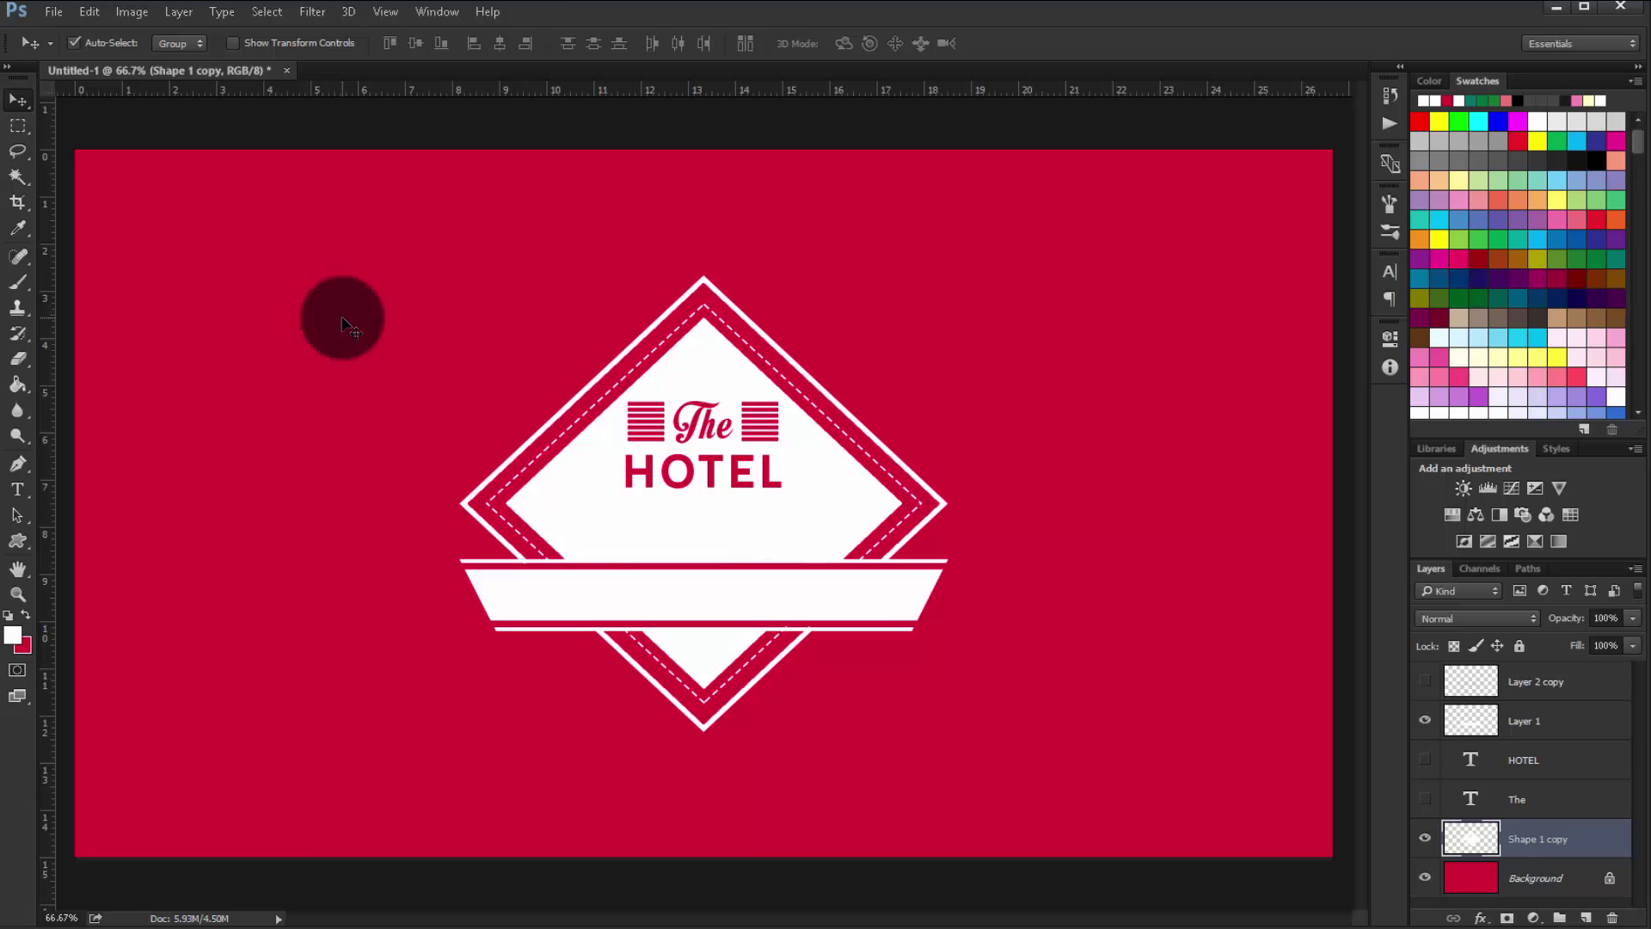
pyautogui.click(547, 567)
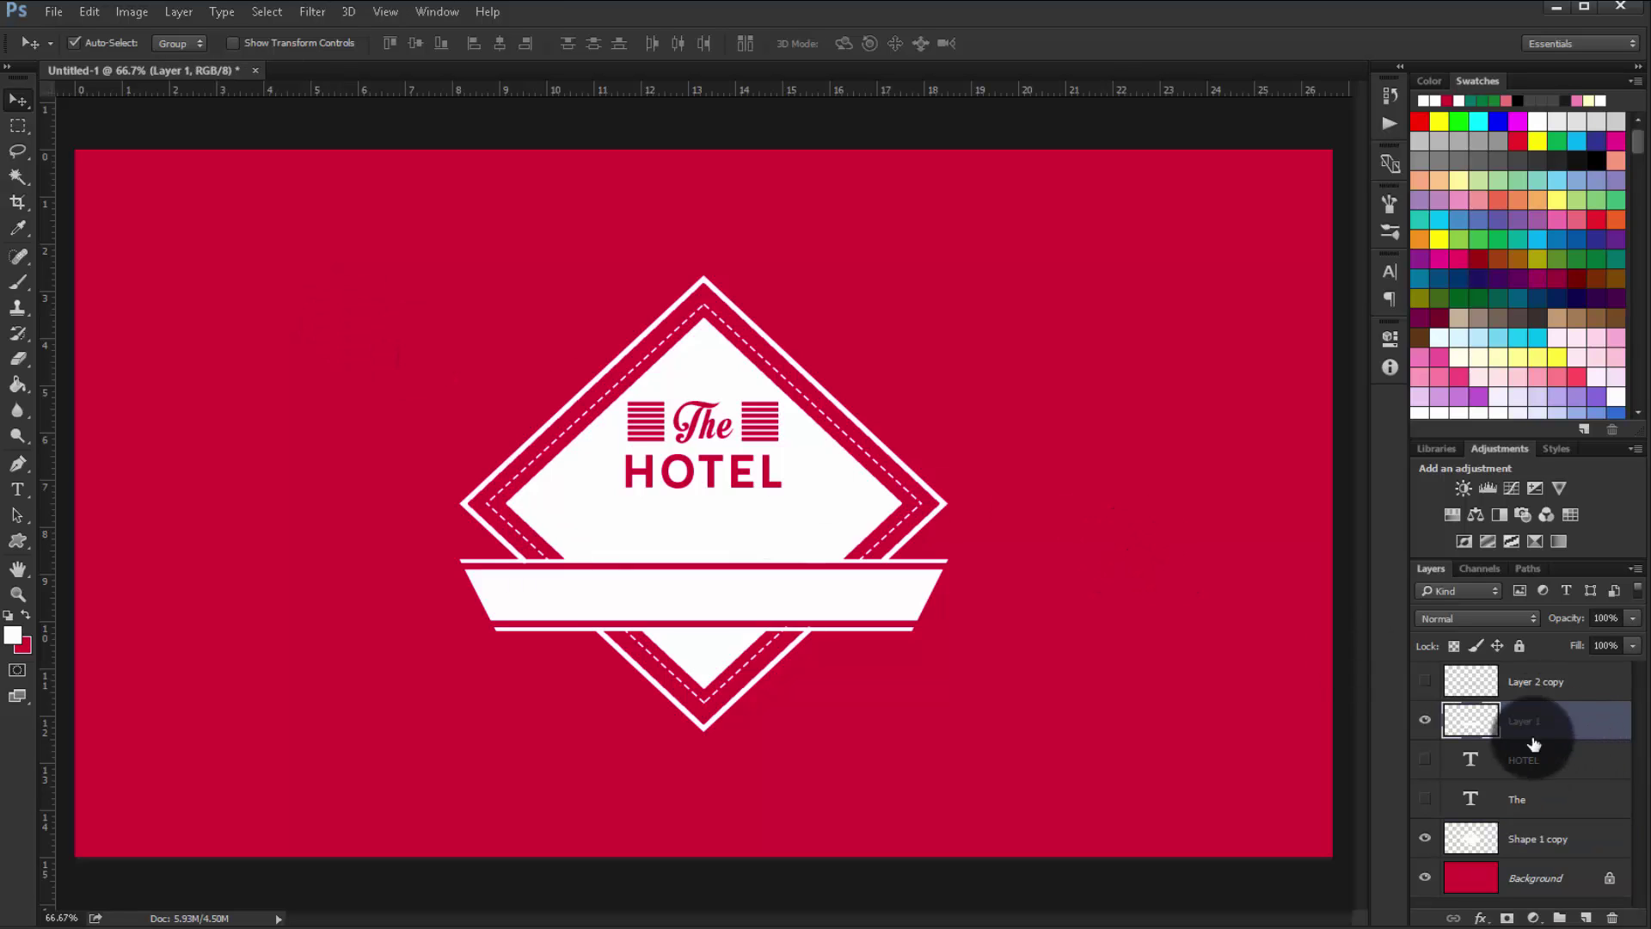
pyautogui.moveTo(1533, 743); pyautogui.dragTo(1523, 825)
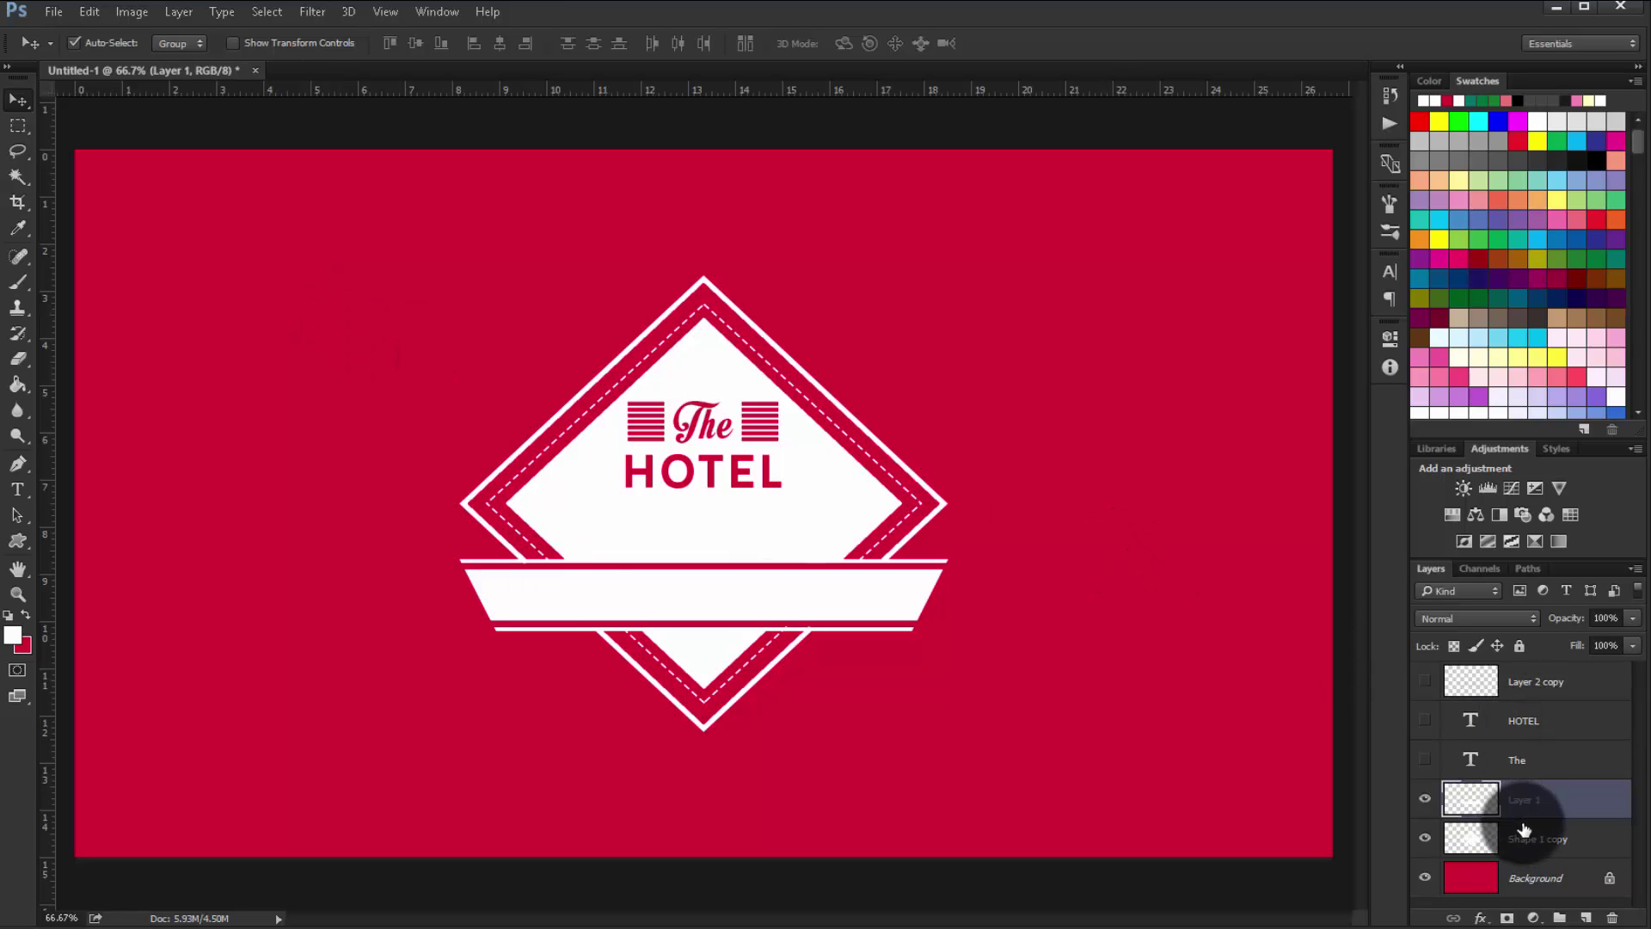
pyautogui.keyDown('shift'); pyautogui.click(1523, 828); pyautogui.keyUp('shift')
pyautogui.hotkey('ctrl', 'e')
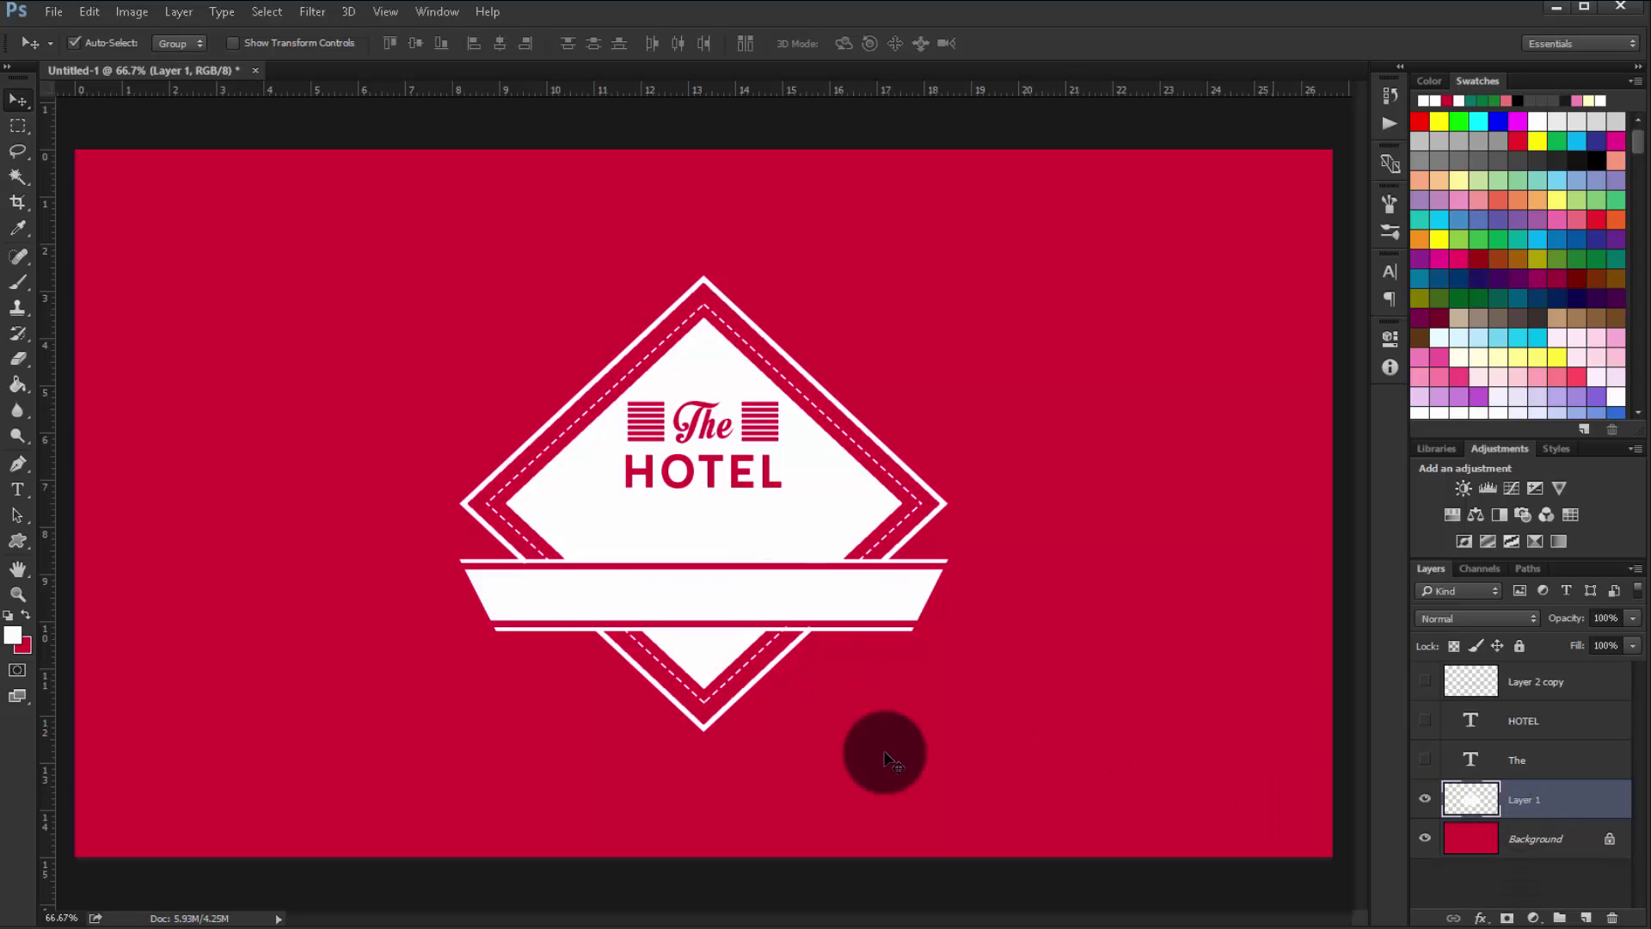
# Add a 'BEST LIVING PLACE' text line left of the banner and select it
pyautogui.click(18, 494)
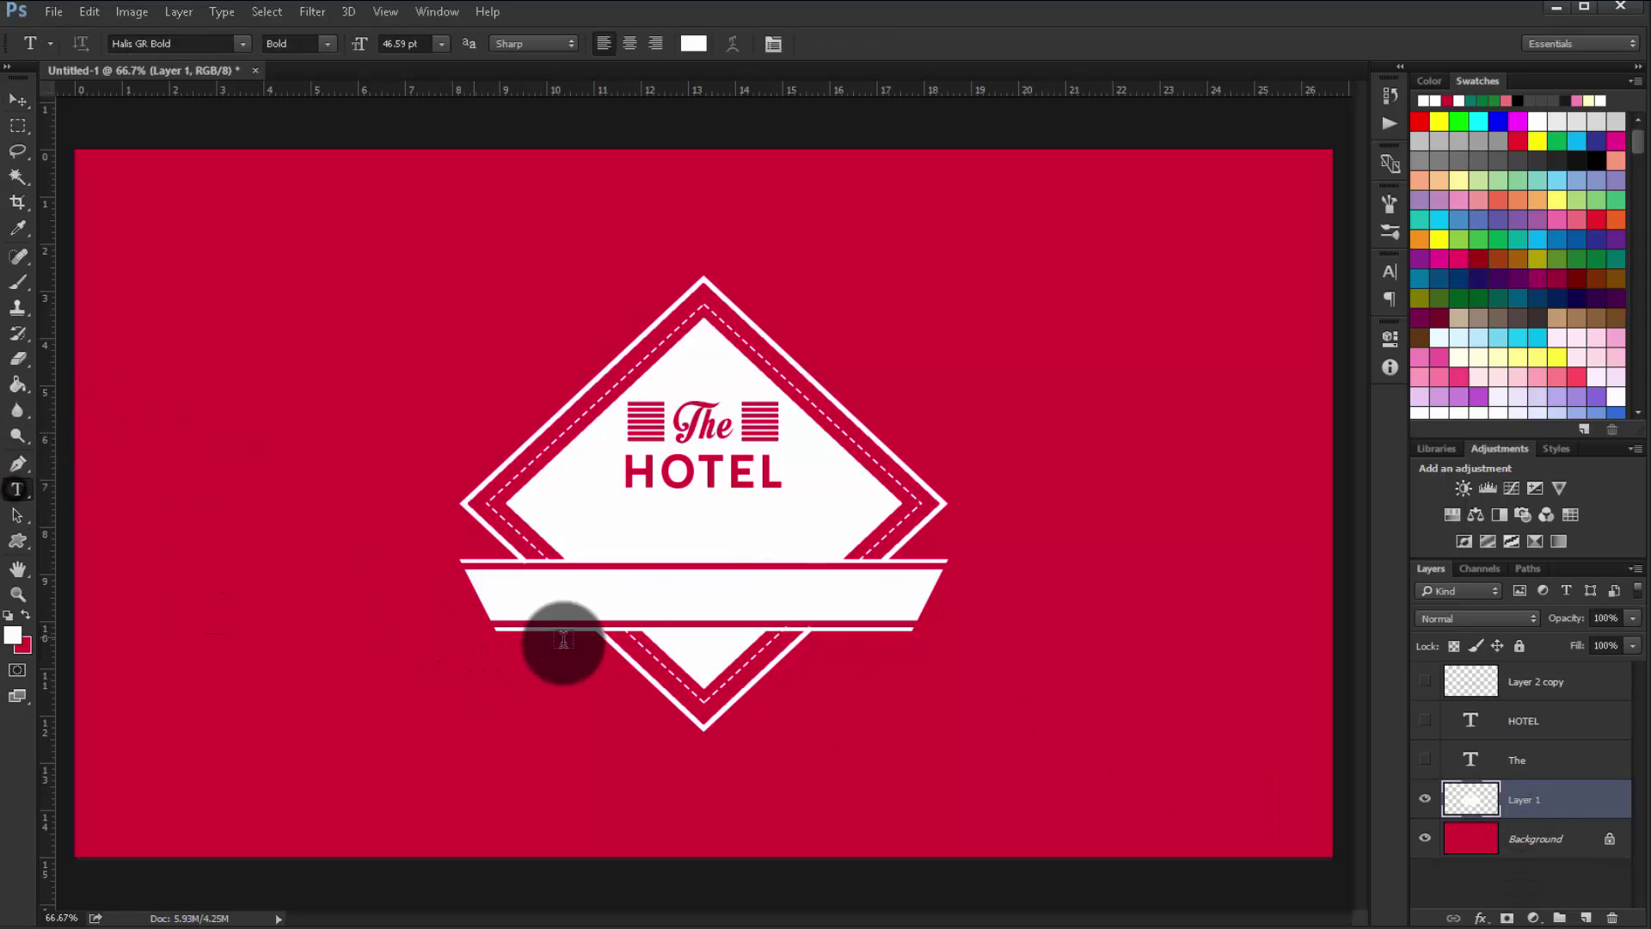
pyautogui.click(327, 607)
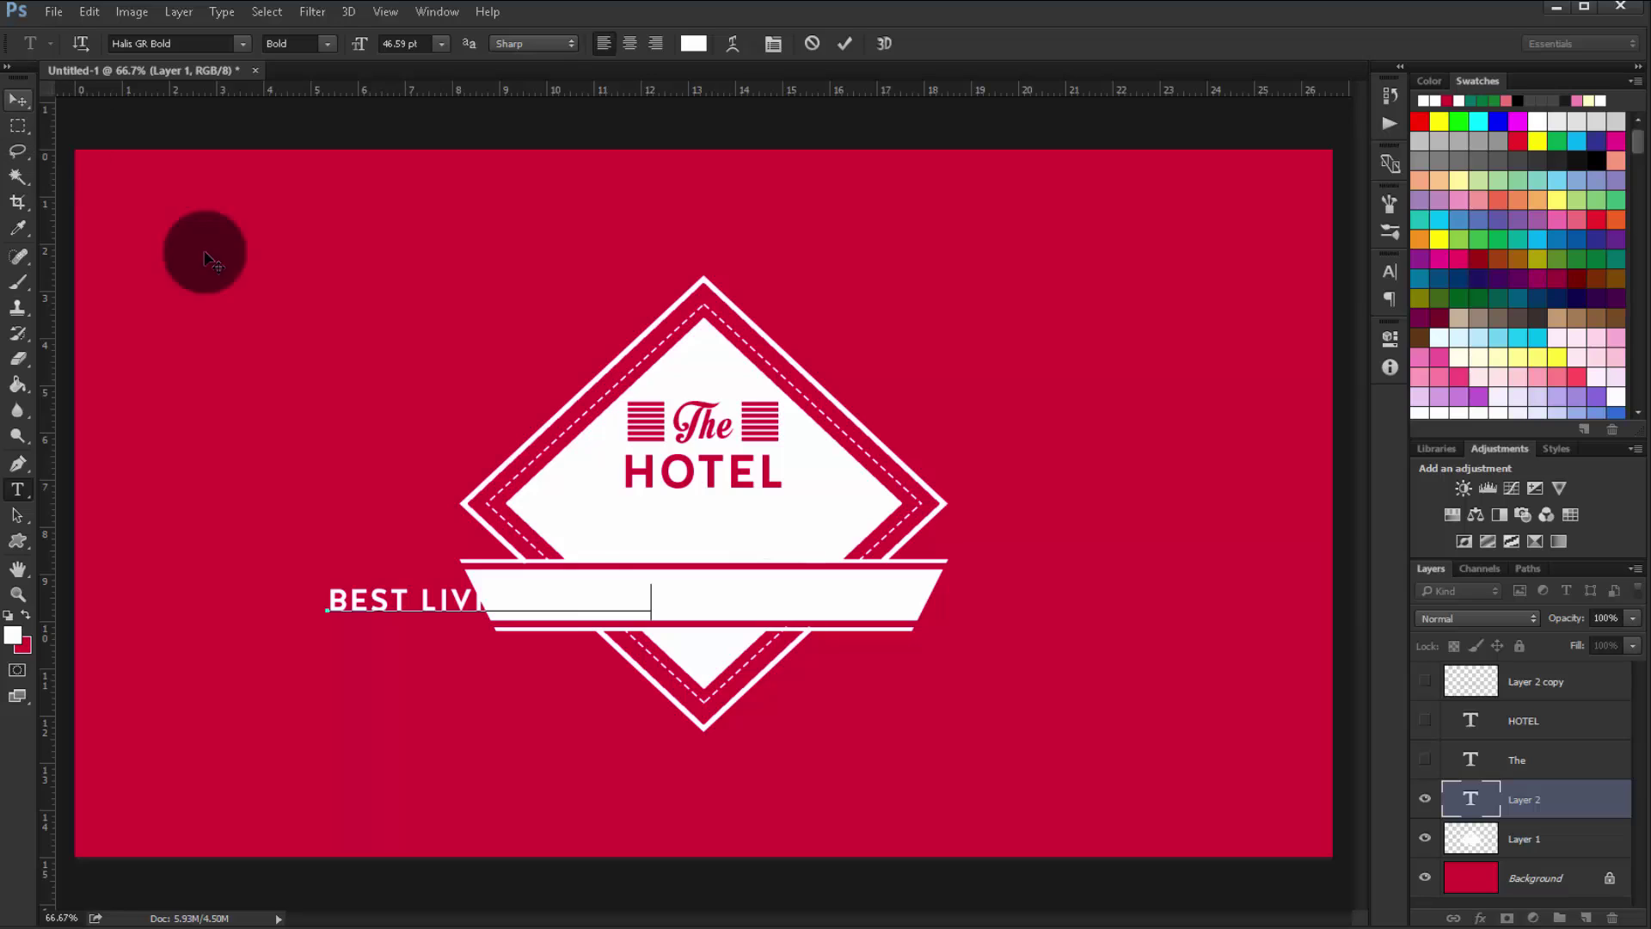
pyautogui.moveTo(667, 600); pyautogui.dragTo(165, 571)
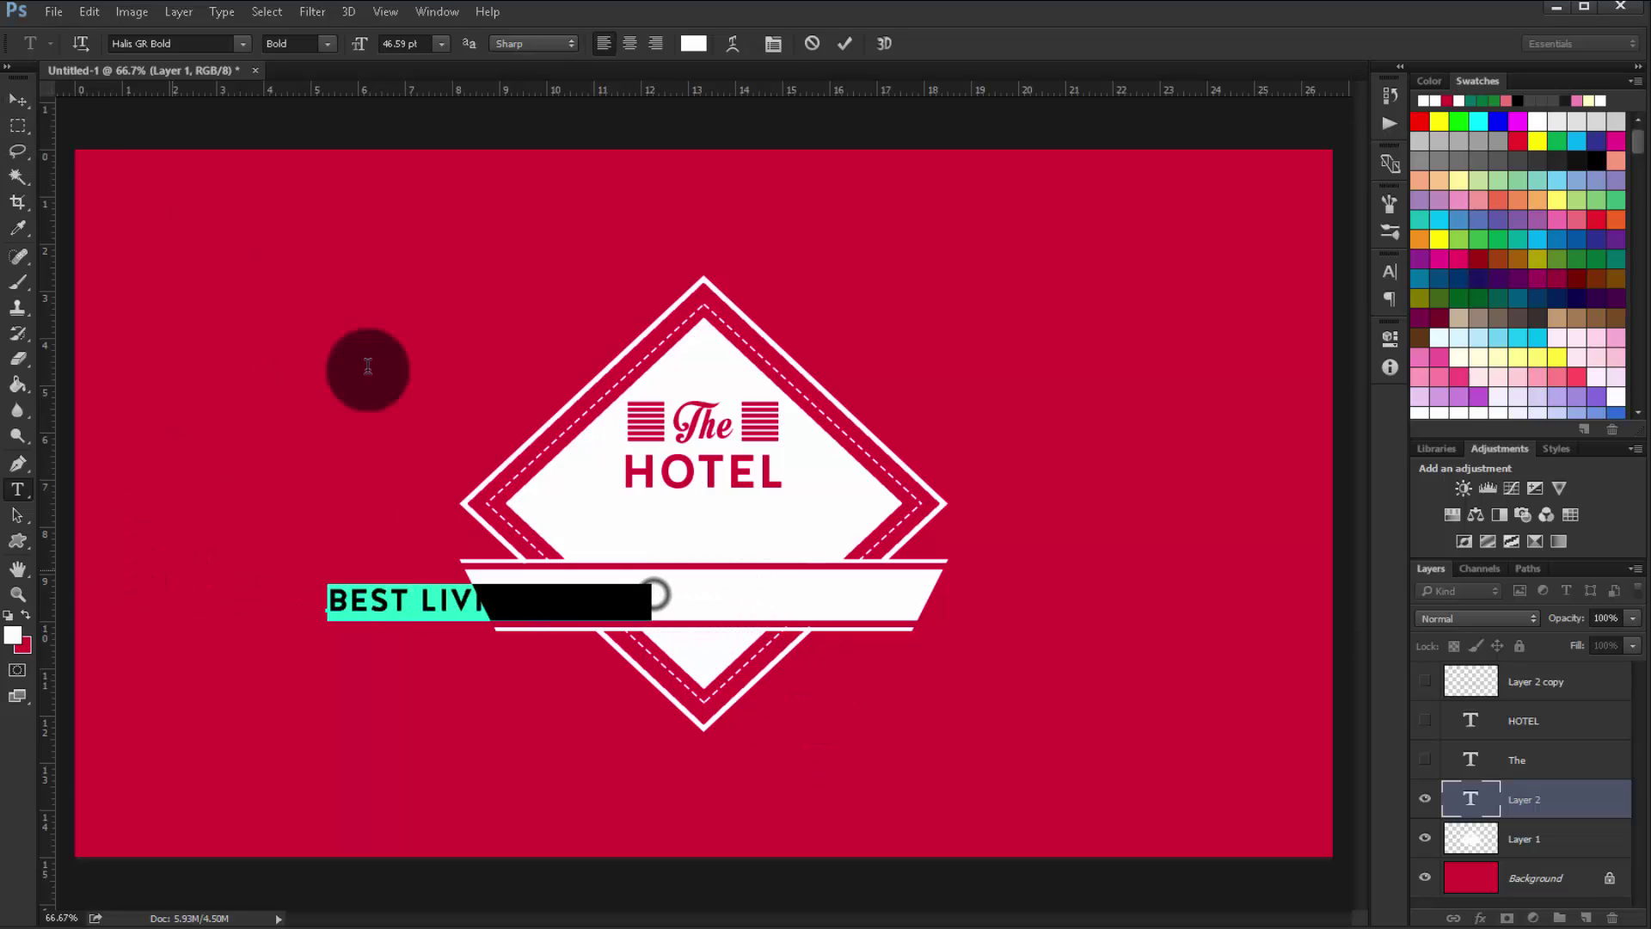
# Recolour the text to the canvas red #d60037 and commit it
pyautogui.click(693, 44)
pyautogui.click(1139, 376)
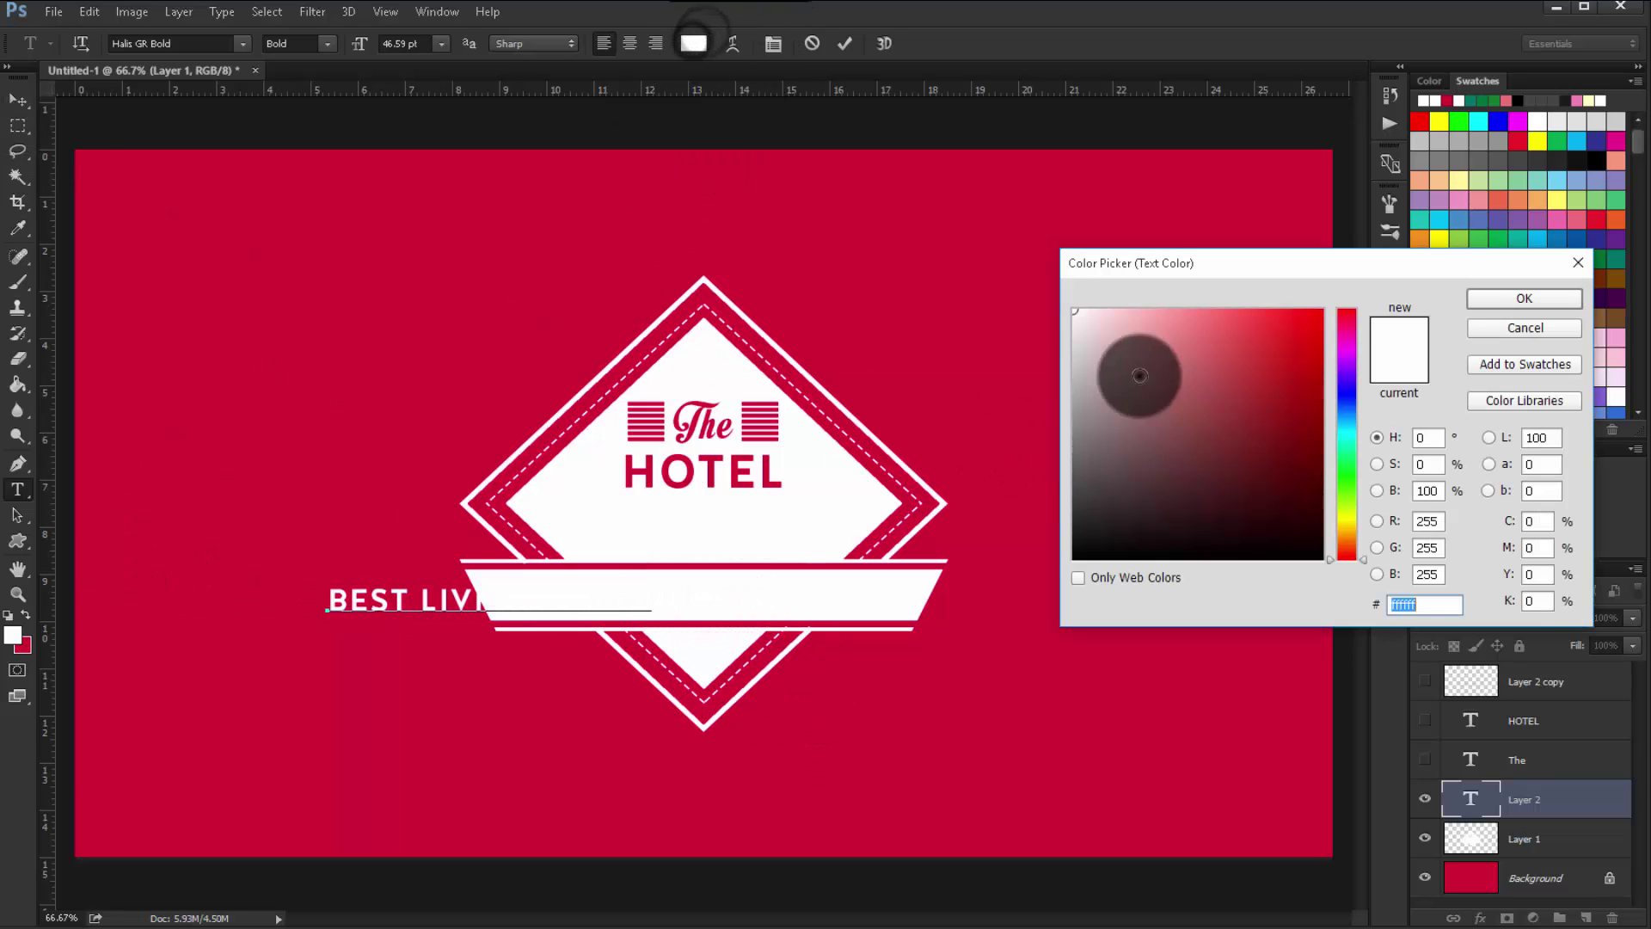
pyautogui.click(845, 332)
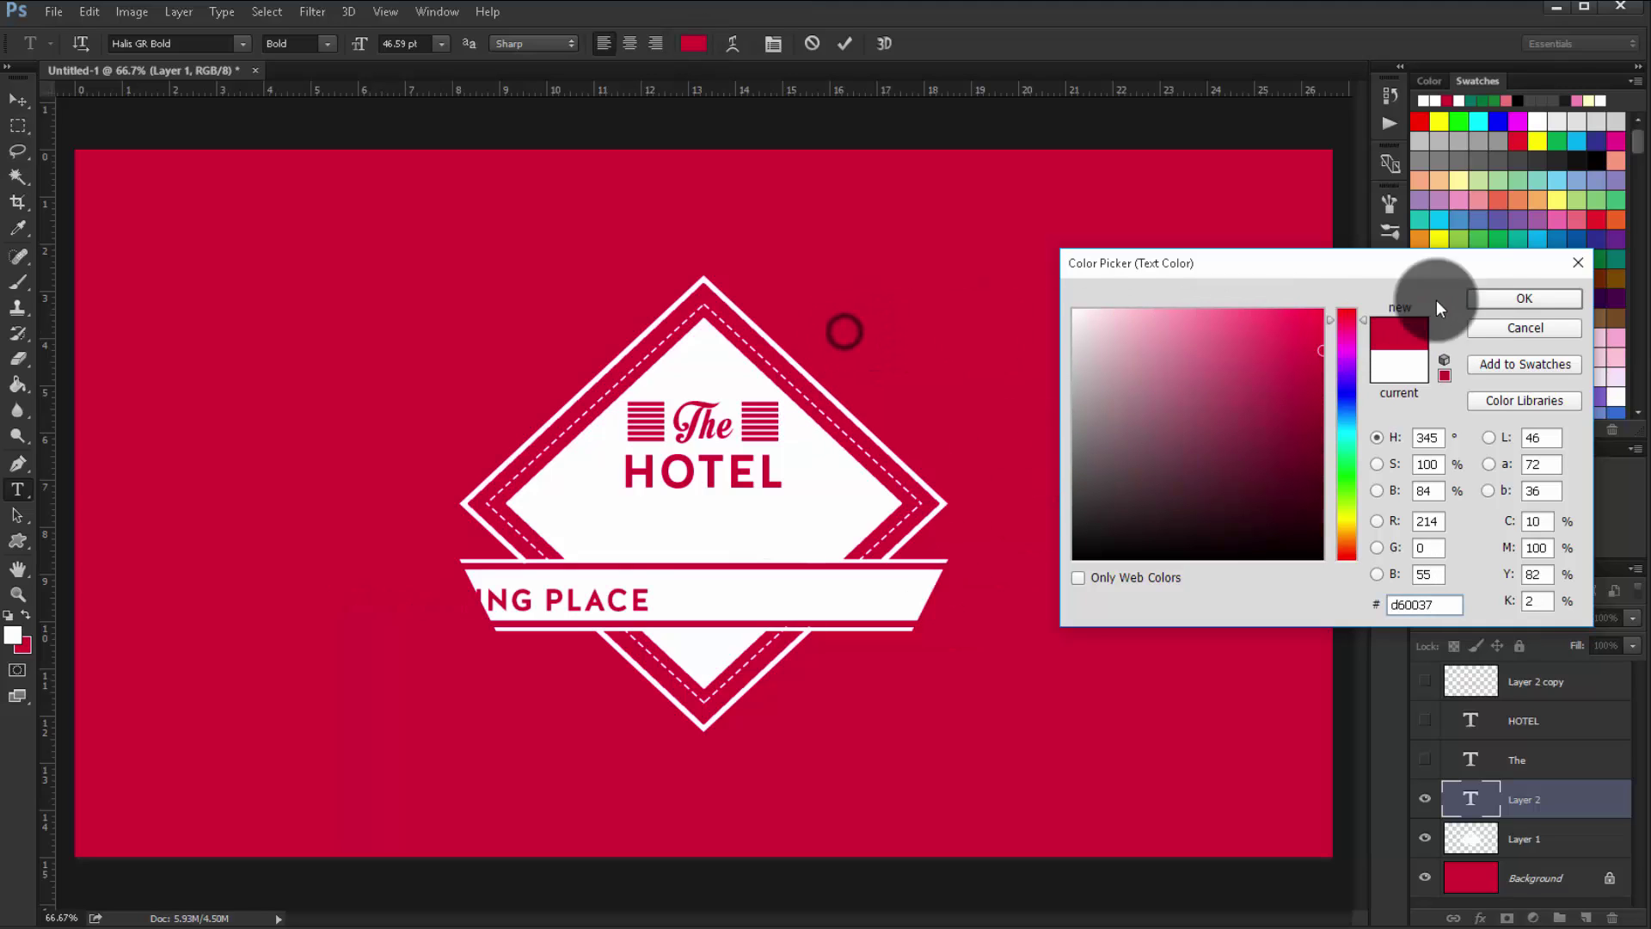
pyautogui.click(1503, 298)
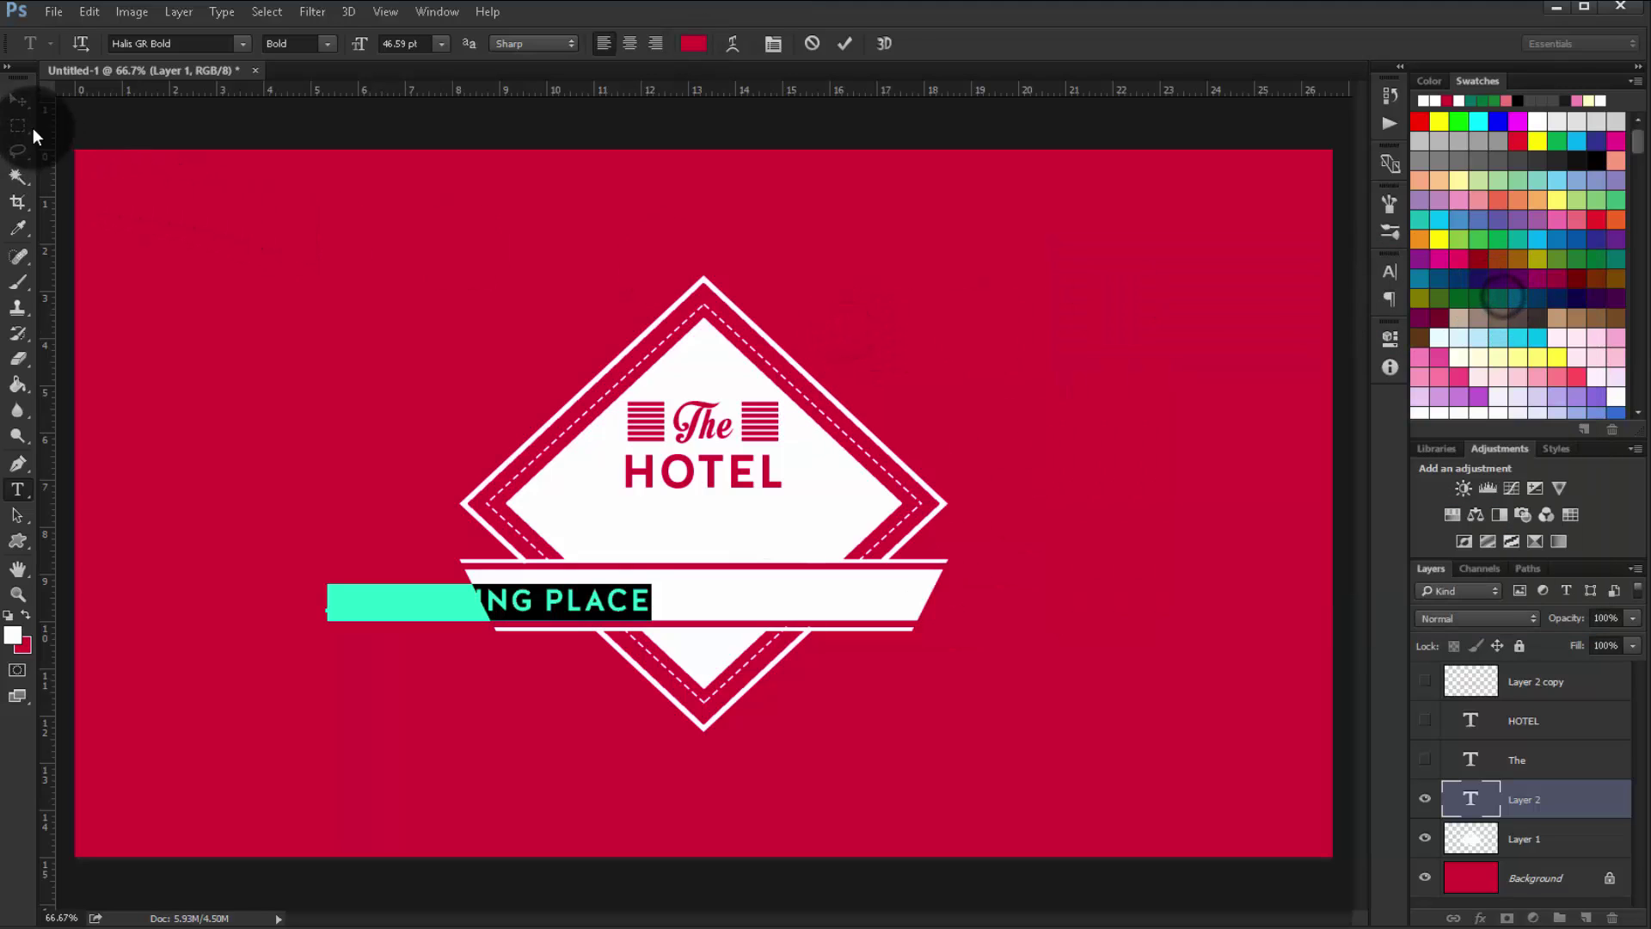
pyautogui.click(17, 100)
pyautogui.hotkey('ctrl', 'a')
# Centre the text horizontally on the canvas and move it down onto the ribbon banner
pyautogui.click(418, 43)
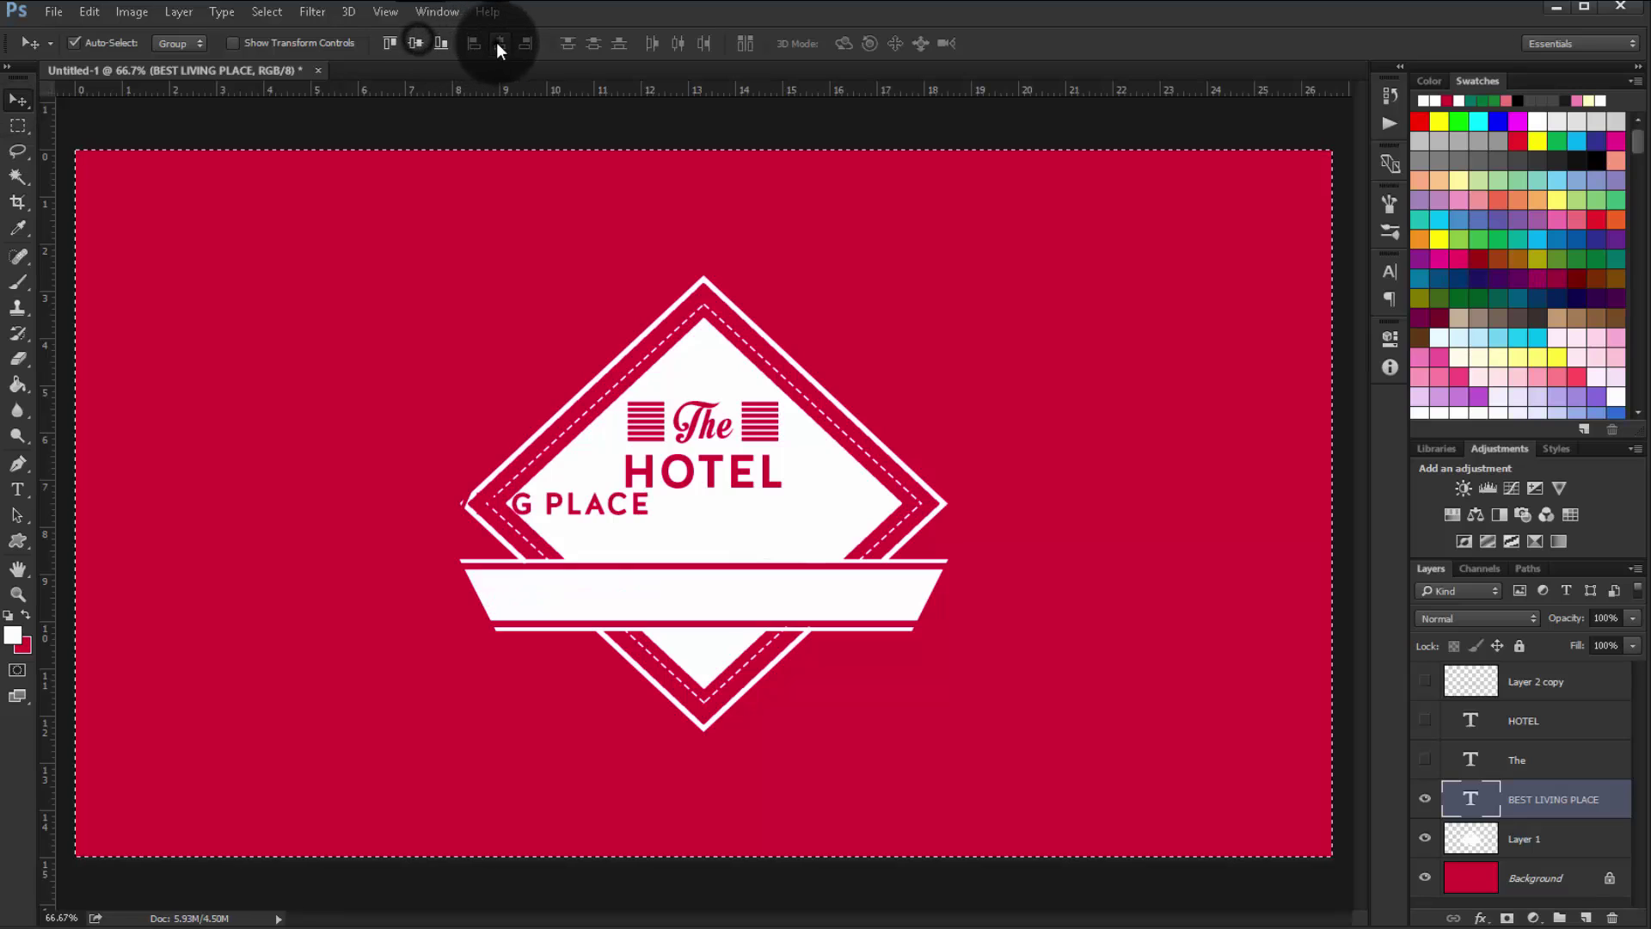
pyautogui.click(500, 43)
pyautogui.hotkey('ctrl', 'd')
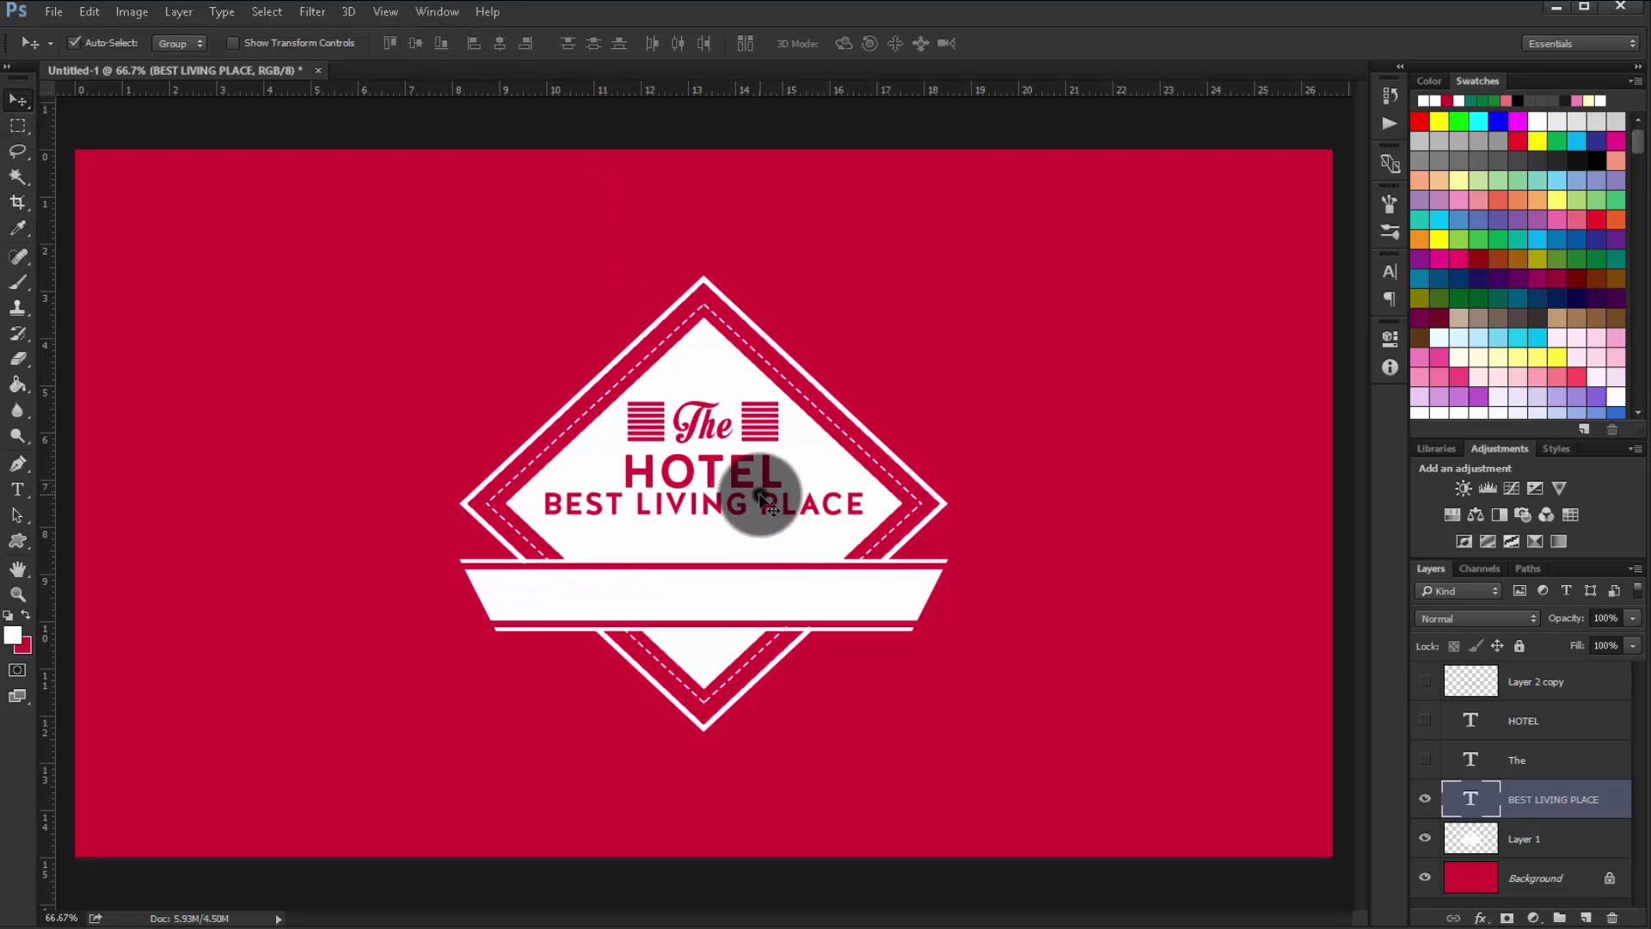
pyautogui.moveTo(760, 494); pyautogui.dragTo(756, 590)
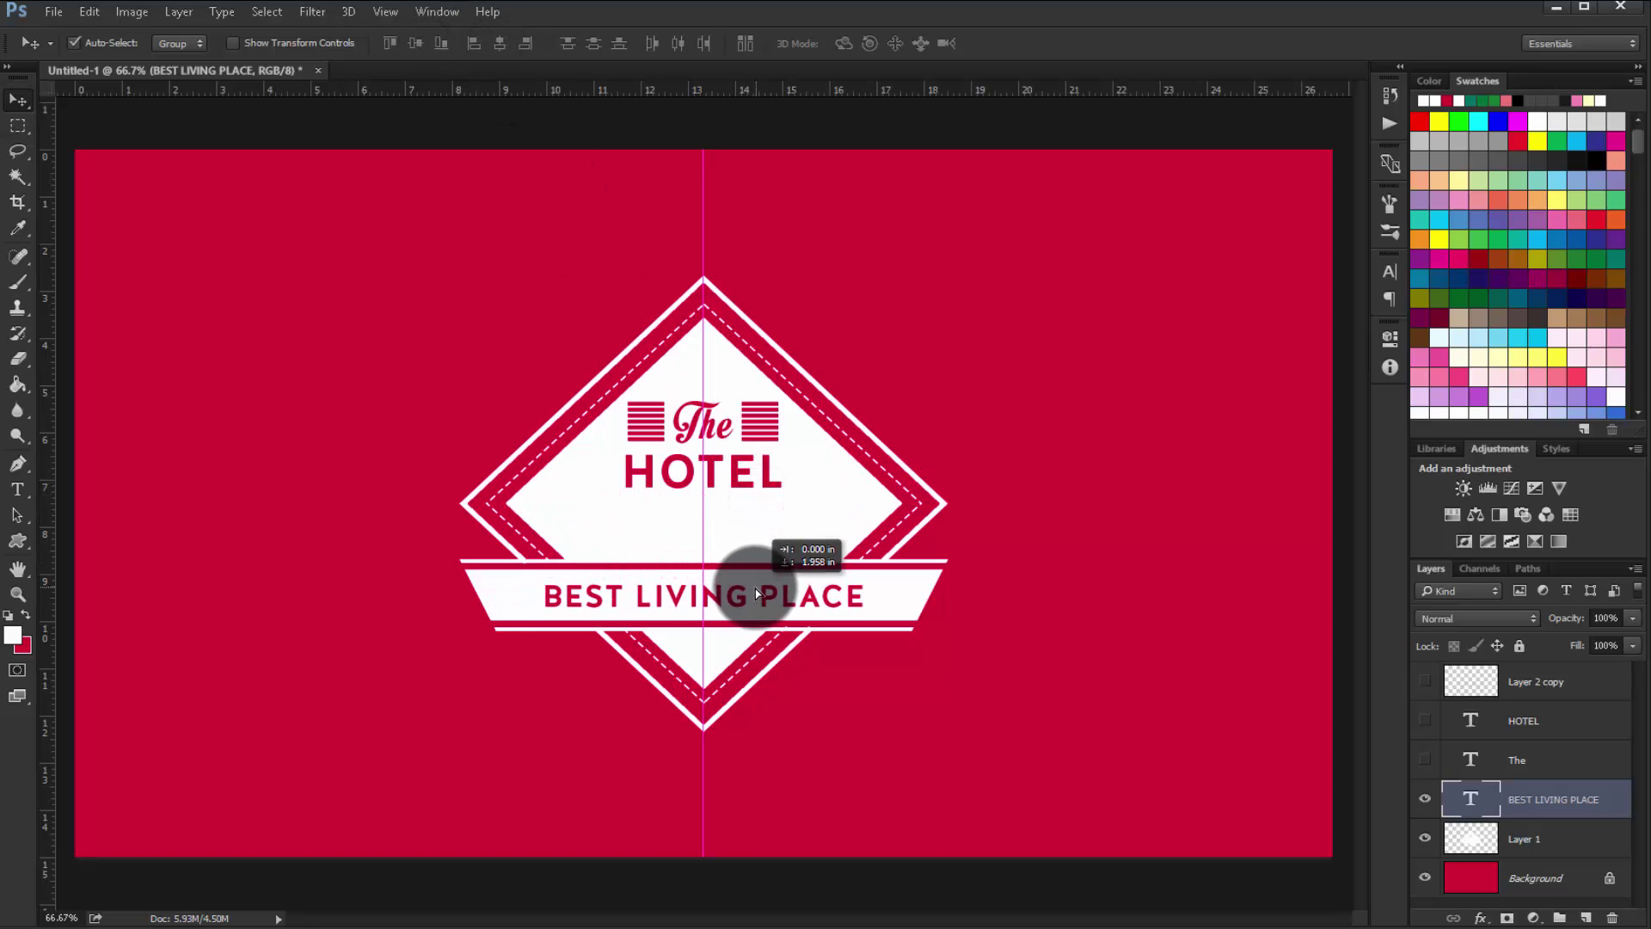
pyautogui.moveTo(757, 593); pyautogui.dragTo(756, 588)
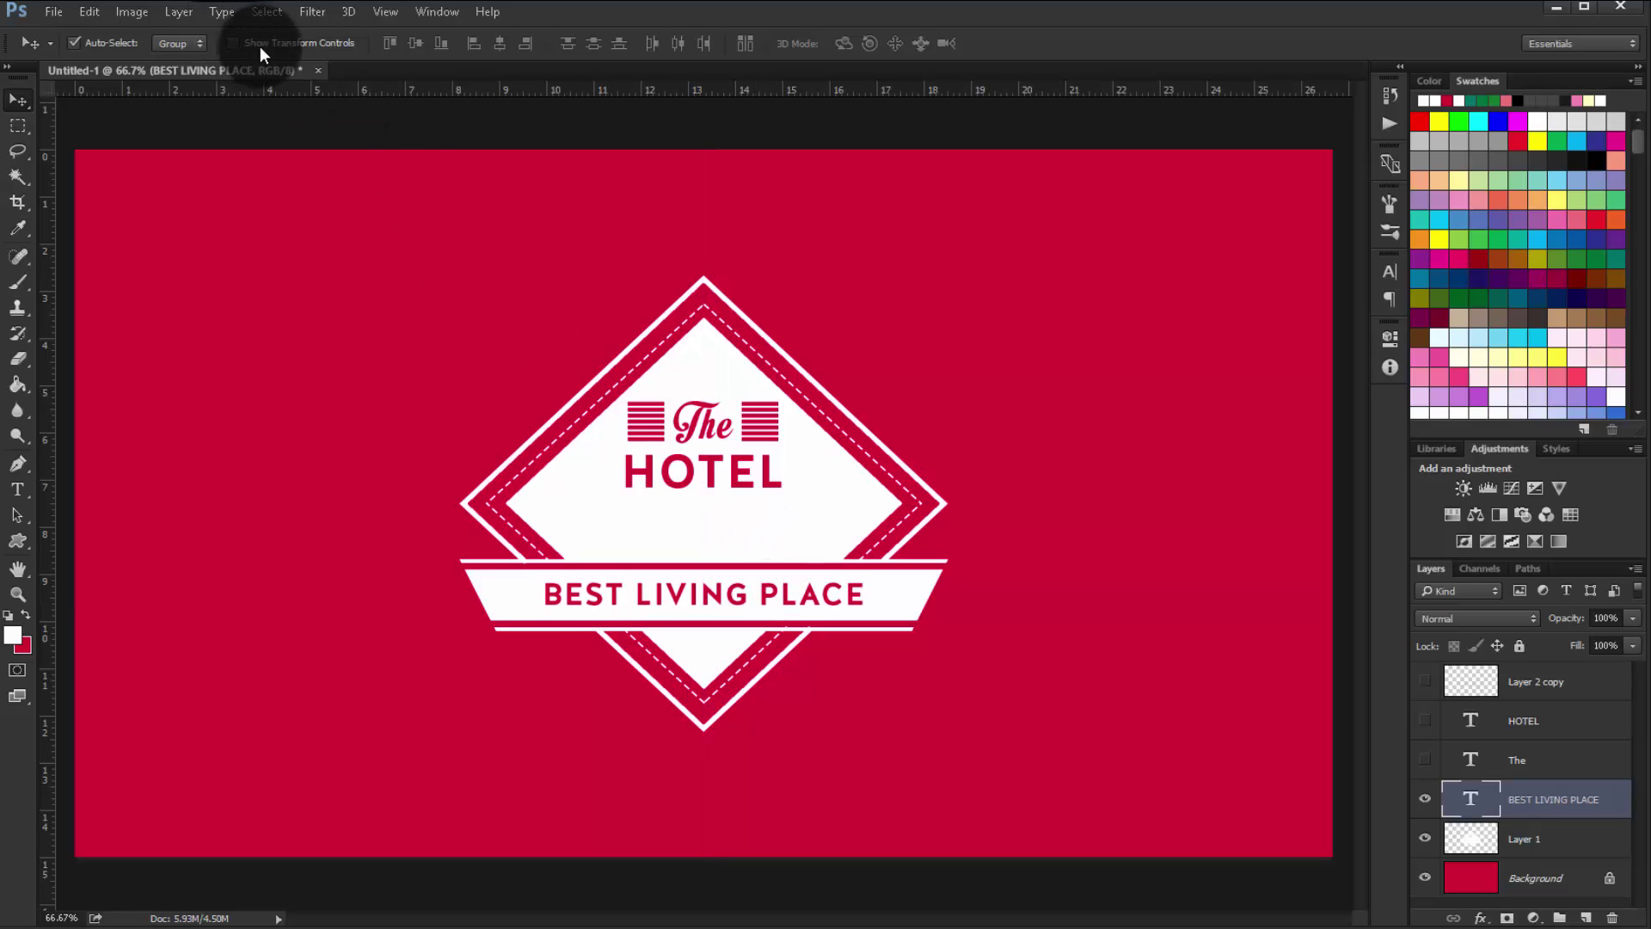
# Scale the text to about 104%, re-centre it and settle it back on the banner
pyautogui.hotkey('ctrl', 't')
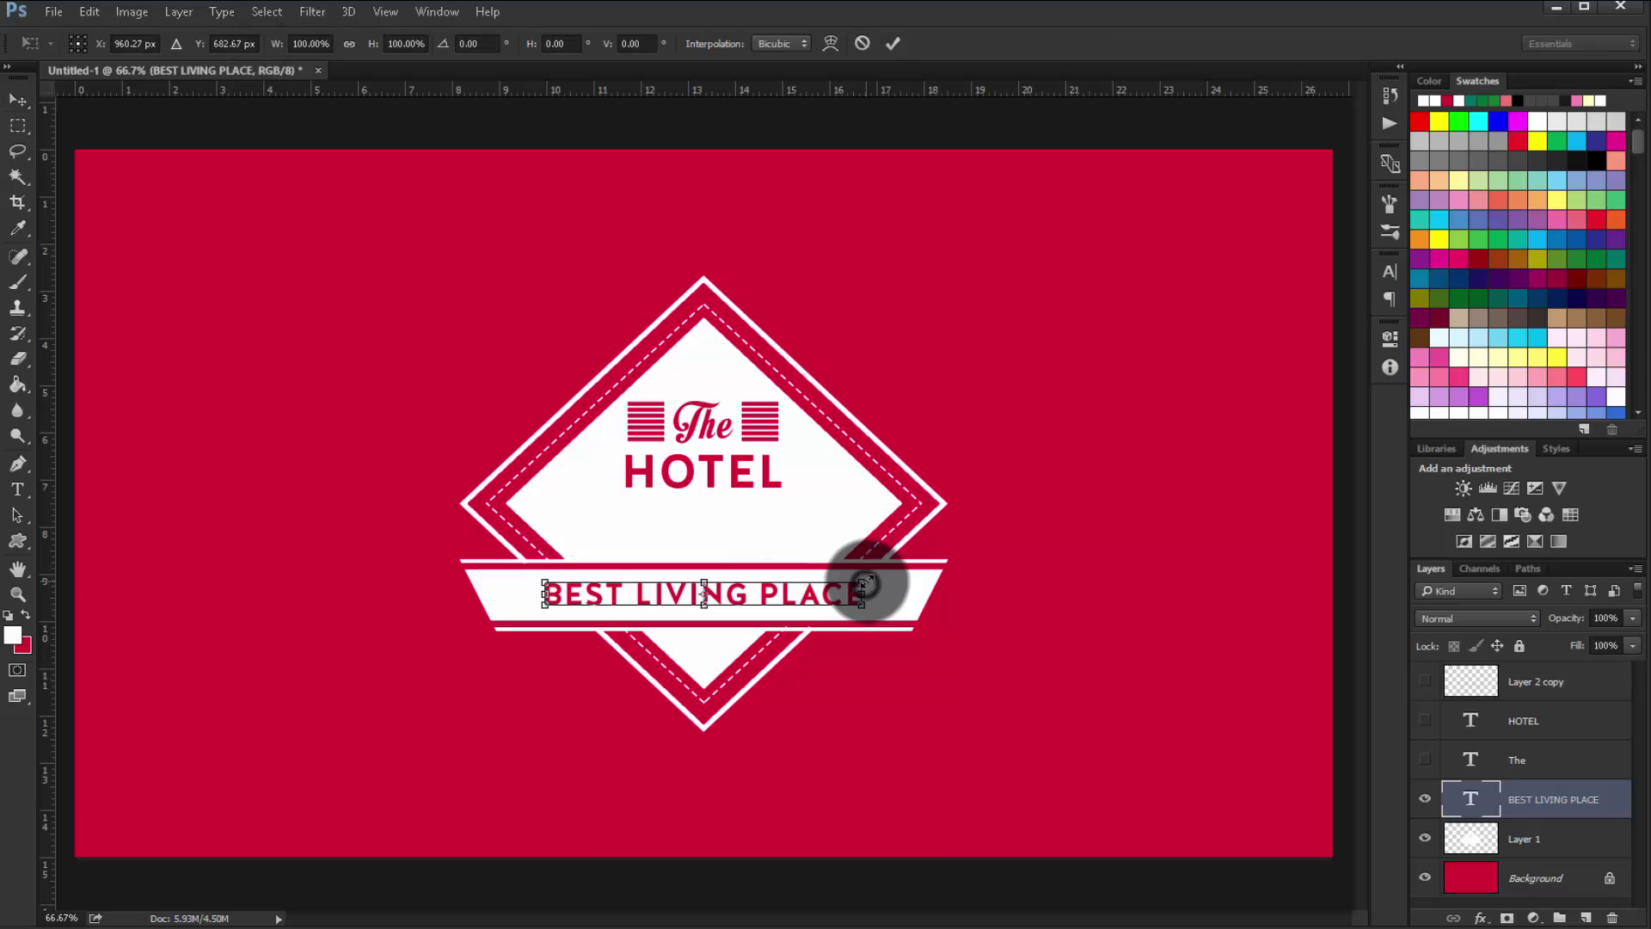
pyautogui.moveTo(863, 582); pyautogui.dragTo(879, 575)
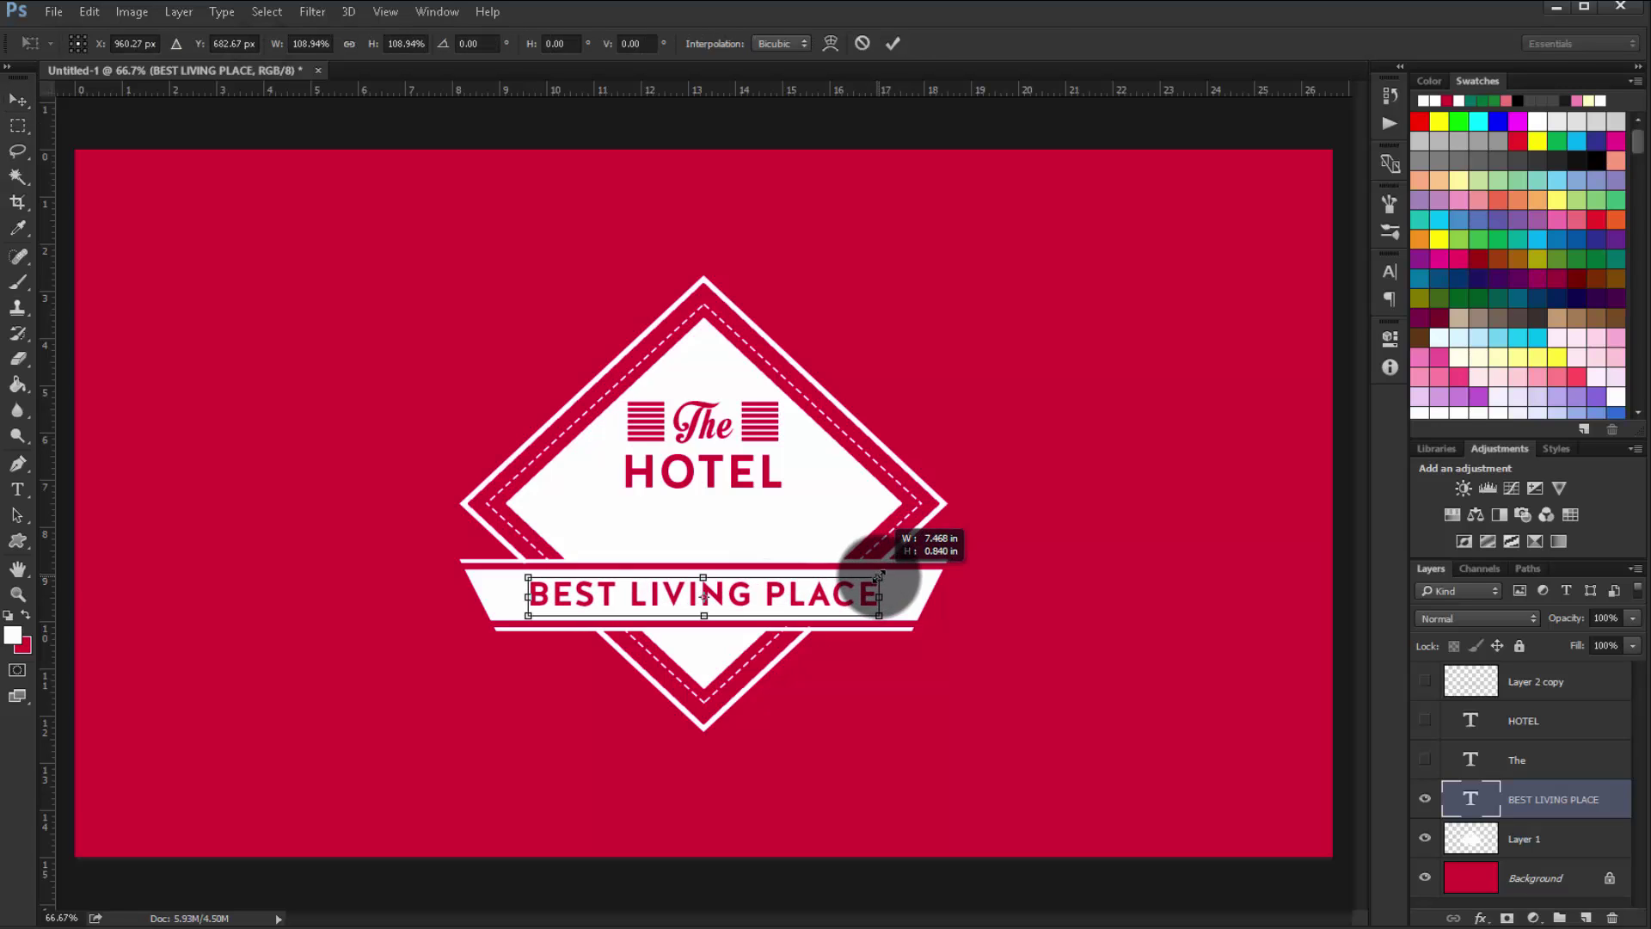
pyautogui.press('Return')
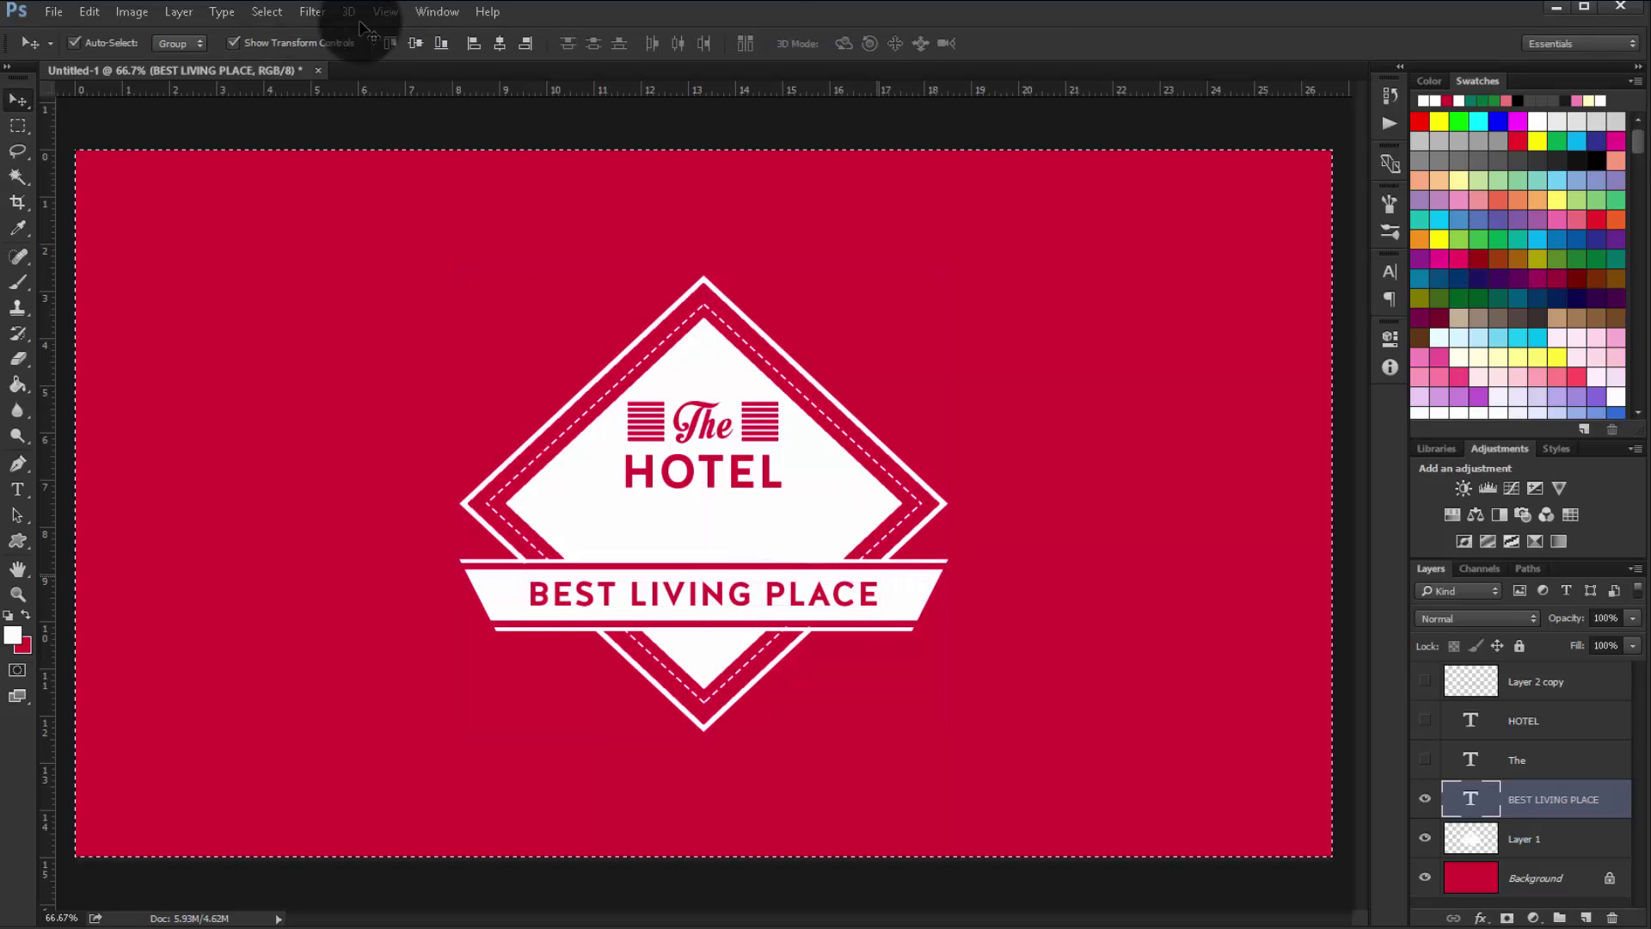
pyautogui.hotkey('ctrl', 'a')
pyautogui.click(417, 45)
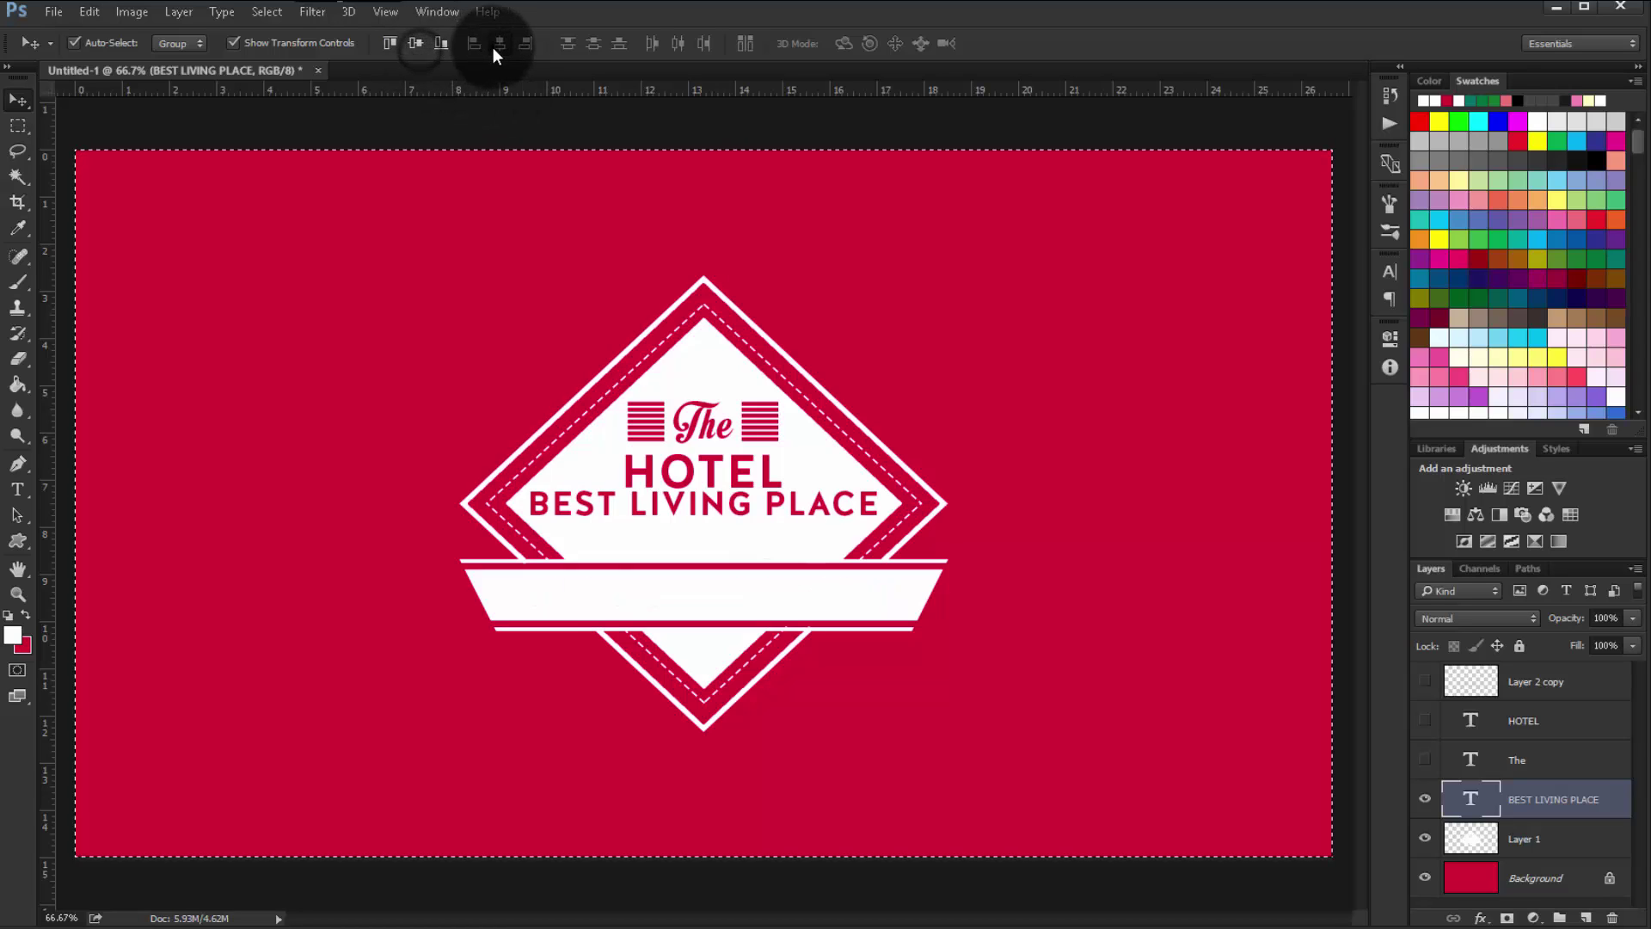
pyautogui.hotkey('ctrl', 'd')
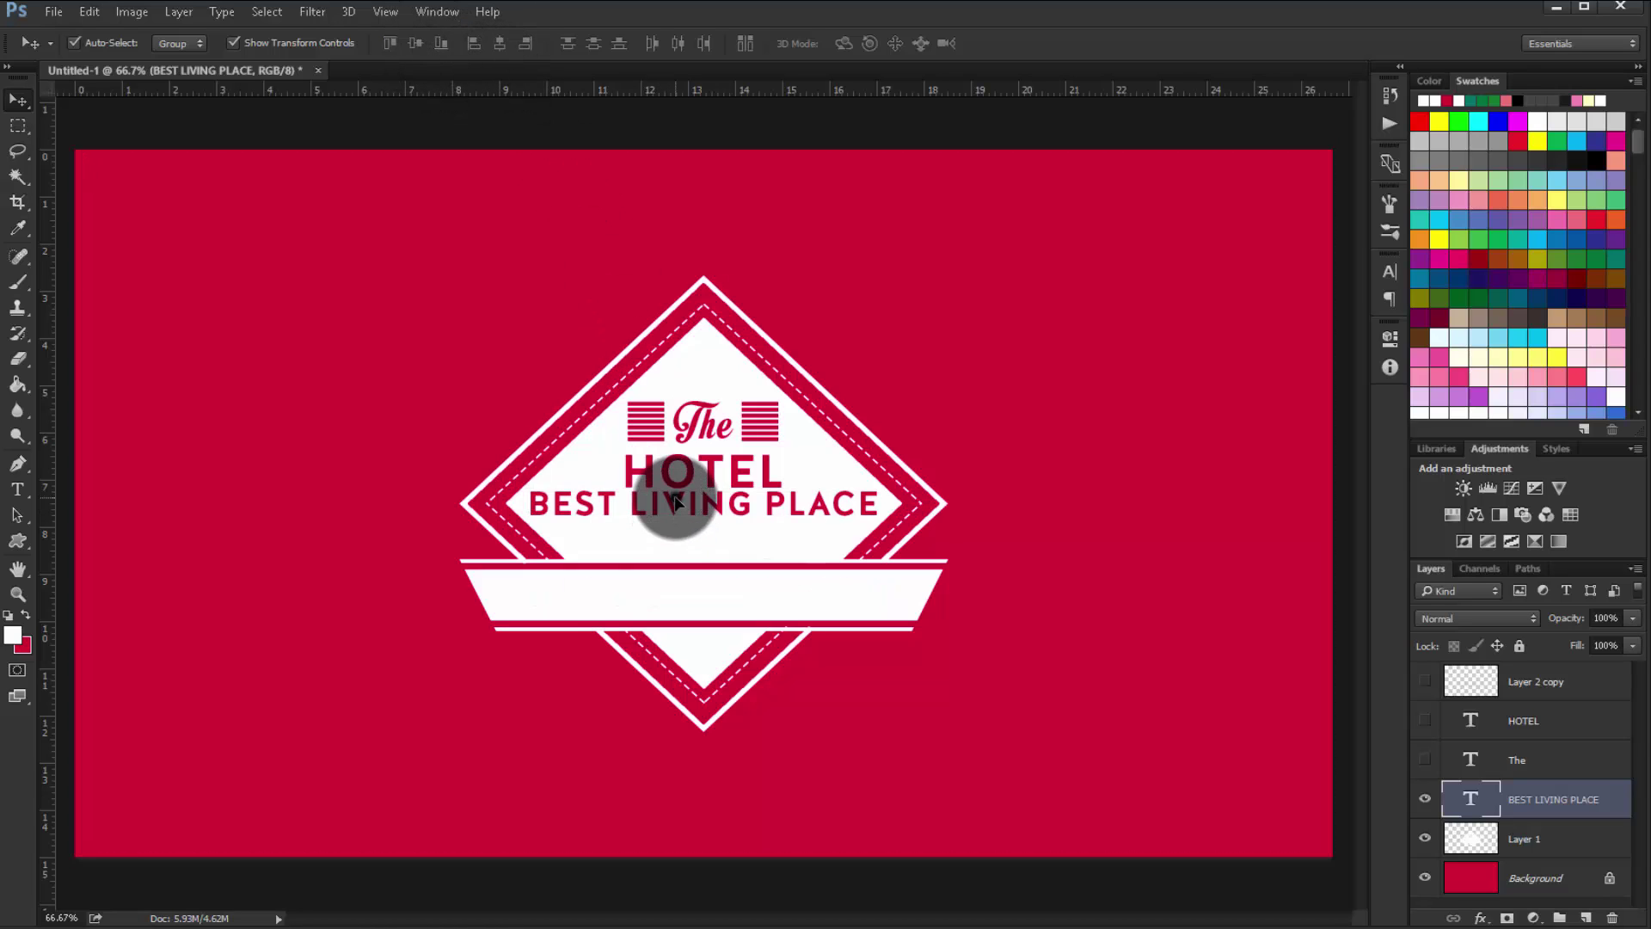
pyautogui.moveTo(684, 501); pyautogui.dragTo(678, 594)
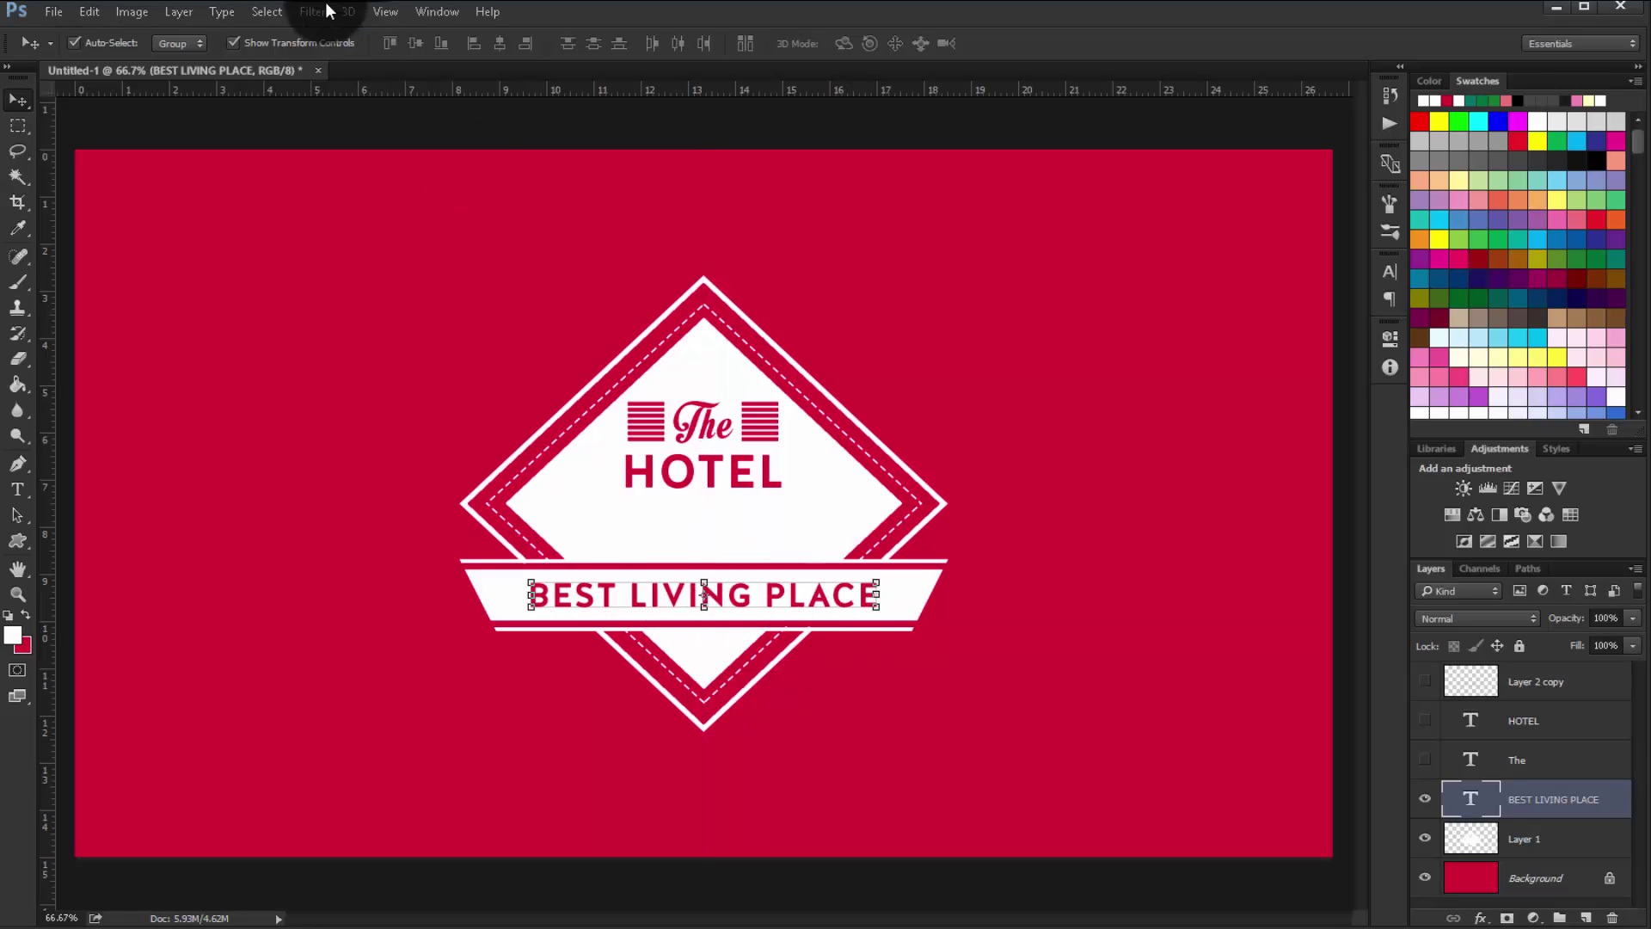
pyautogui.click(293, 43)
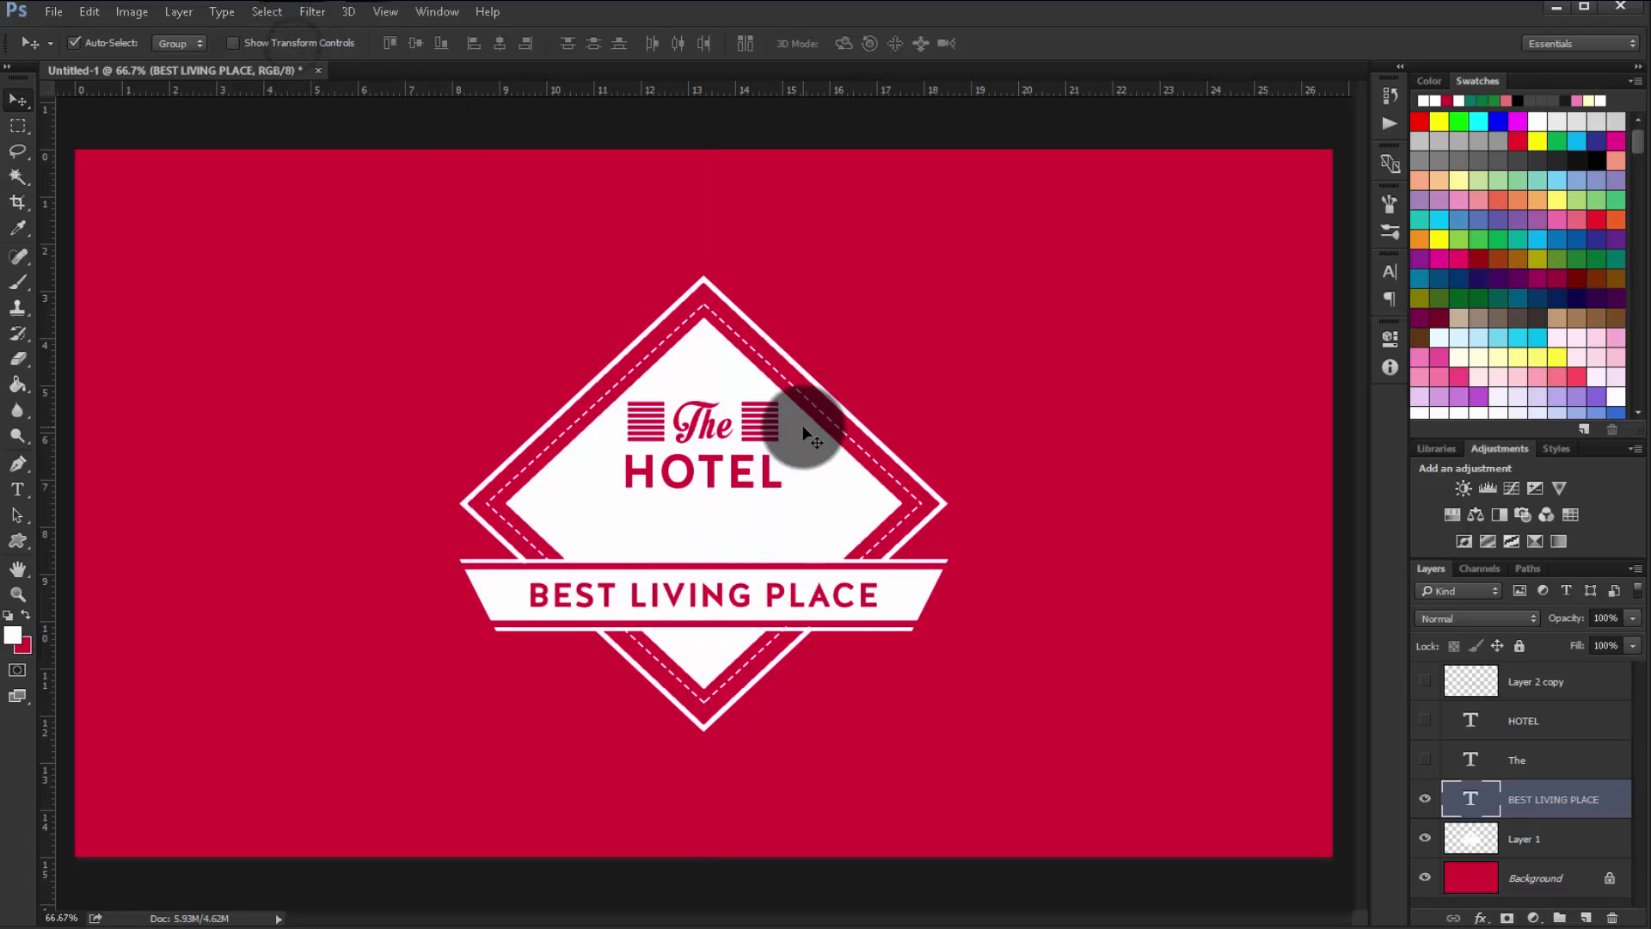
pyautogui.hotkey('ctrl', '+')
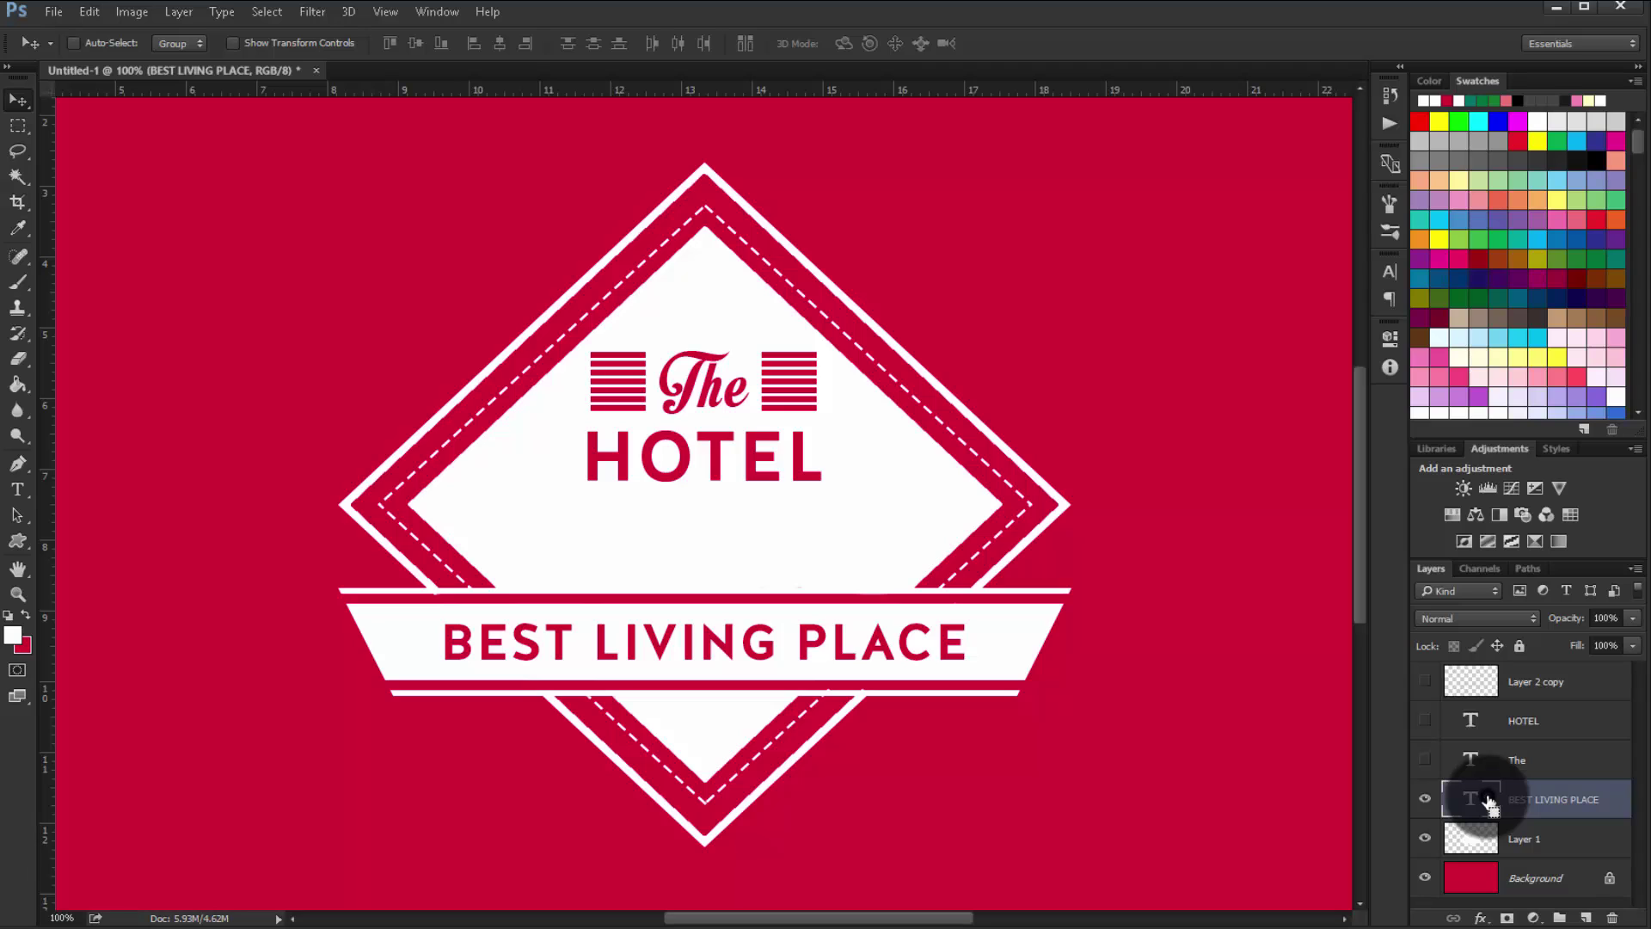
pyautogui.click(1504, 840)
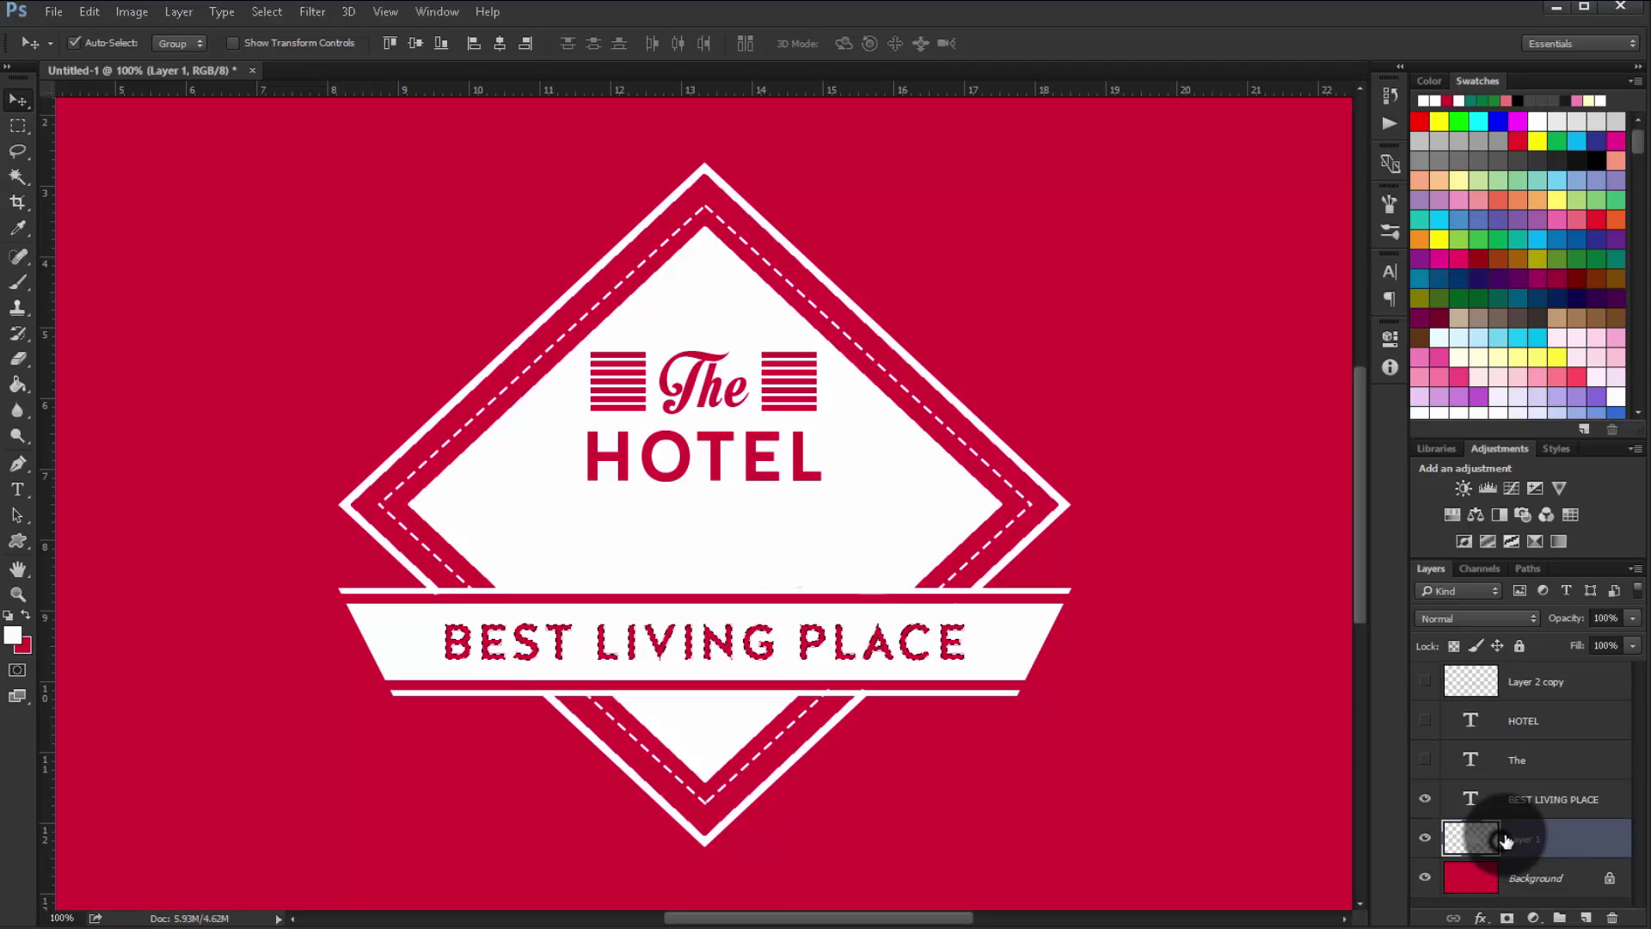
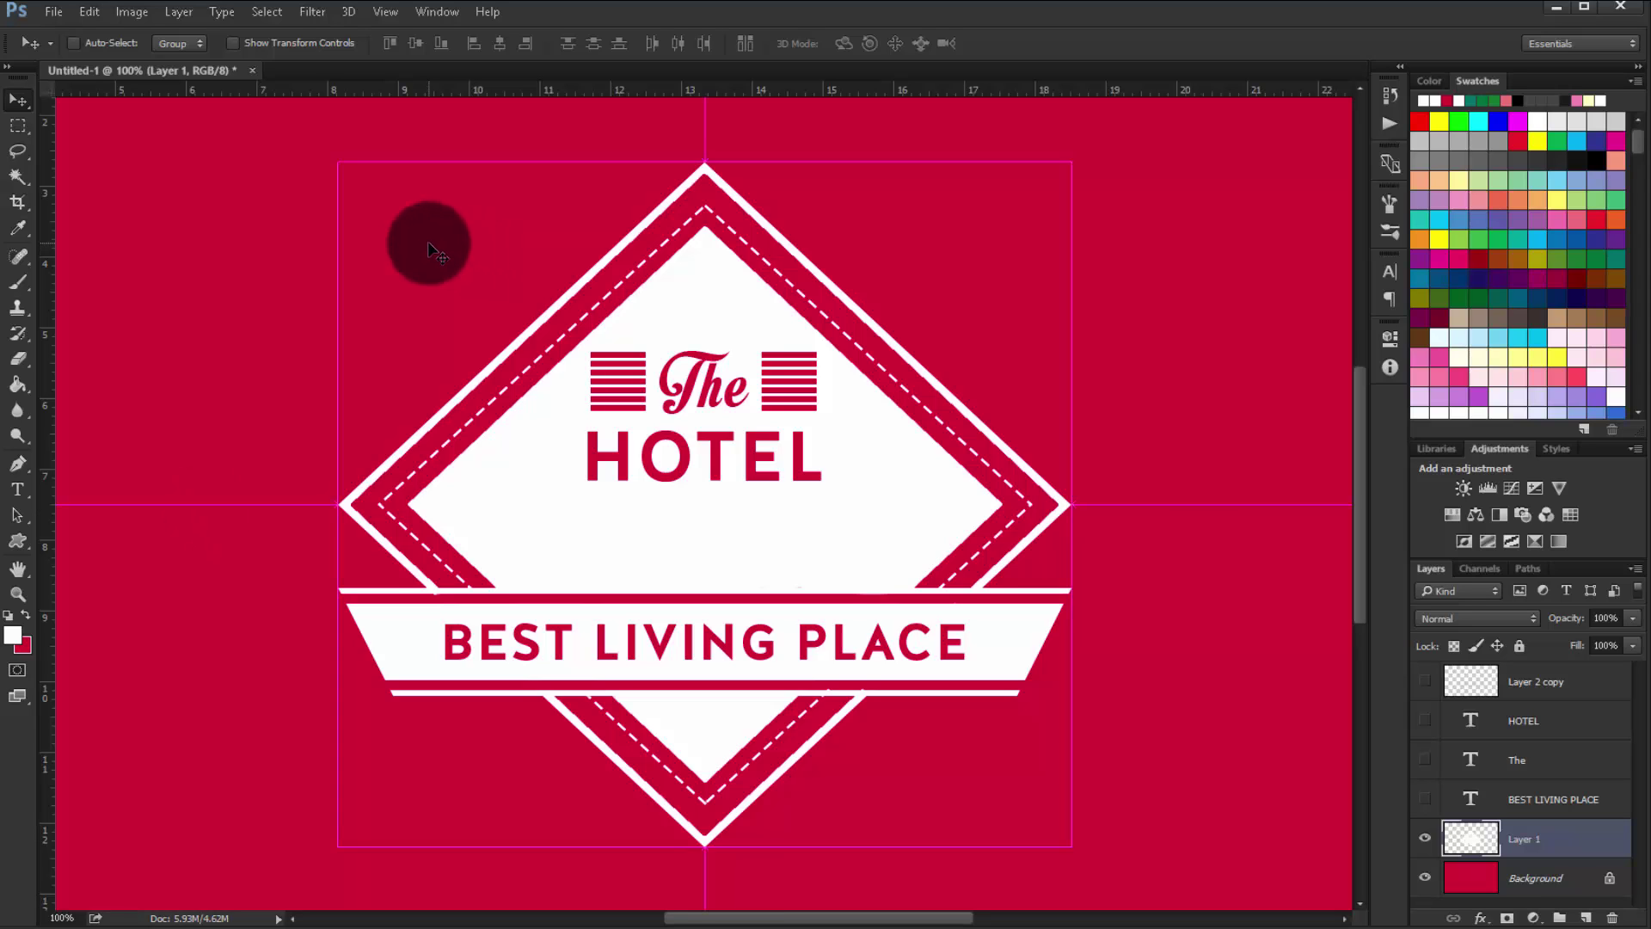
# Add an 'EST 2005' text line on the diamond badge
pyautogui.hotkey('ctrl', '-')
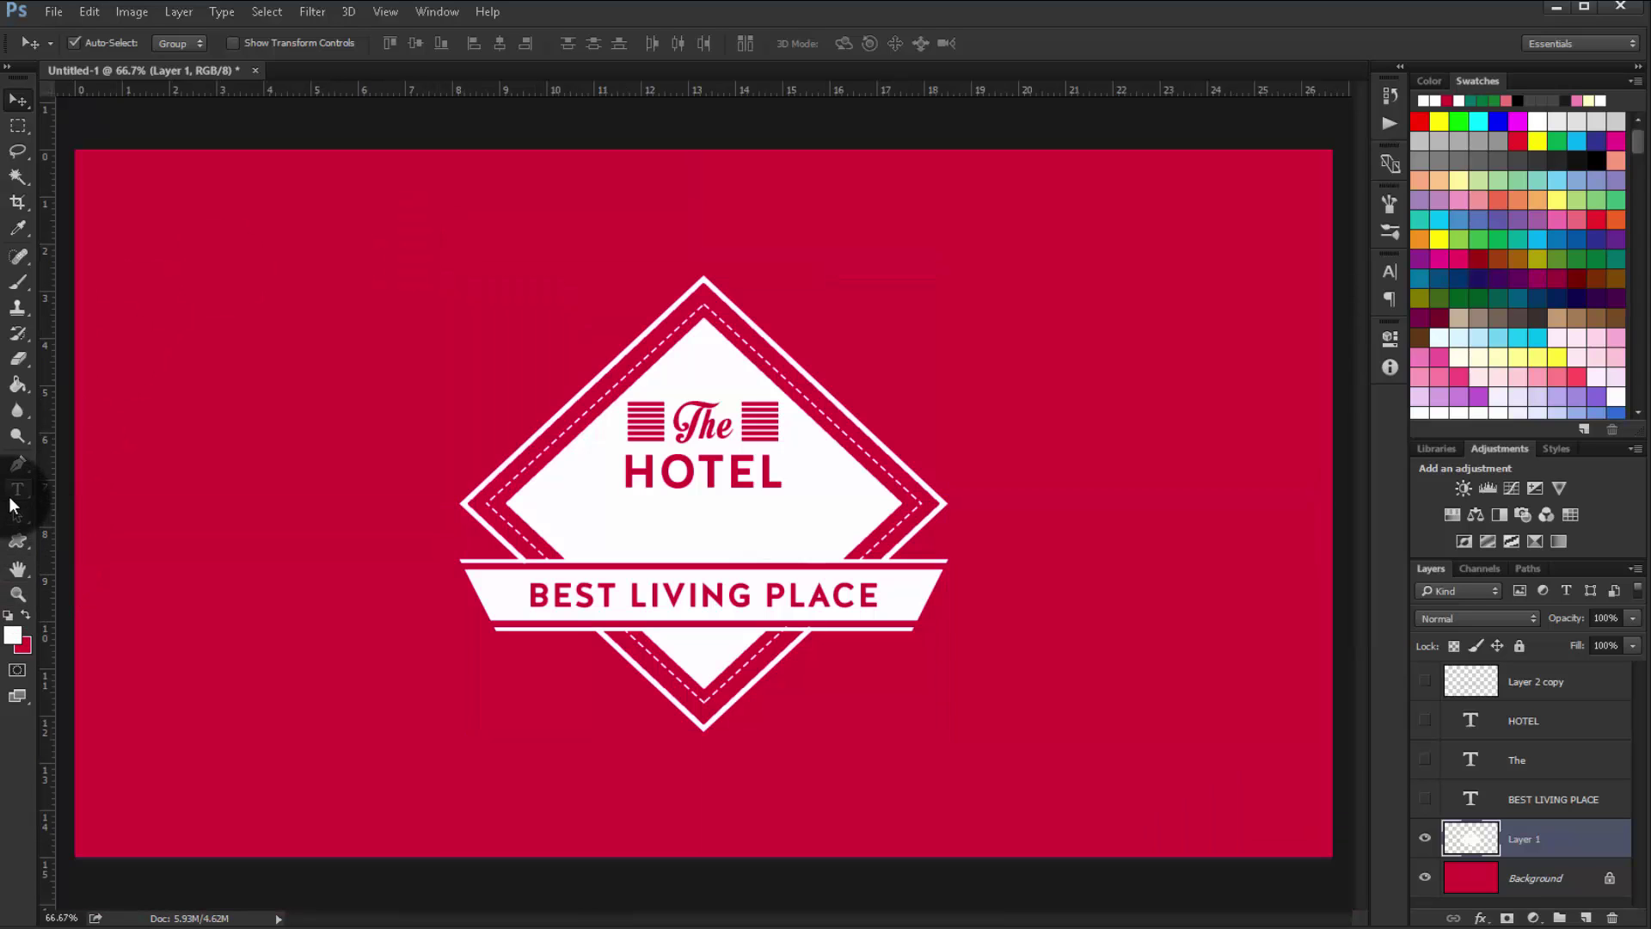
pyautogui.click(12, 494)
pyautogui.click(566, 542)
pyautogui.write('EST 2005')
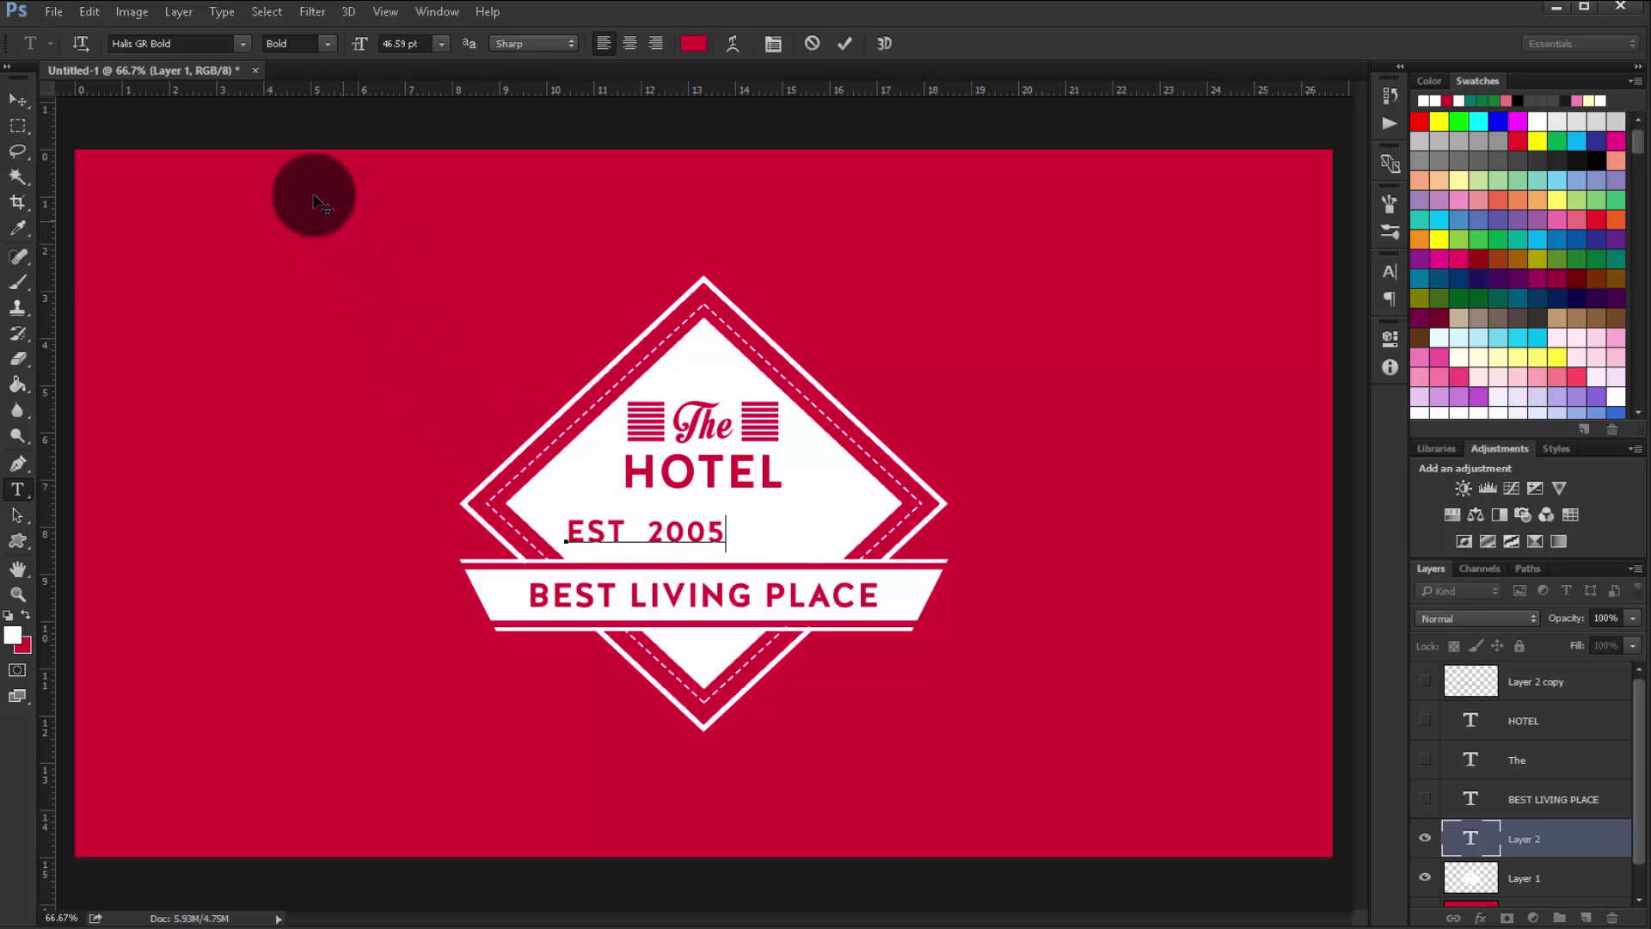
pyautogui.click(21, 108)
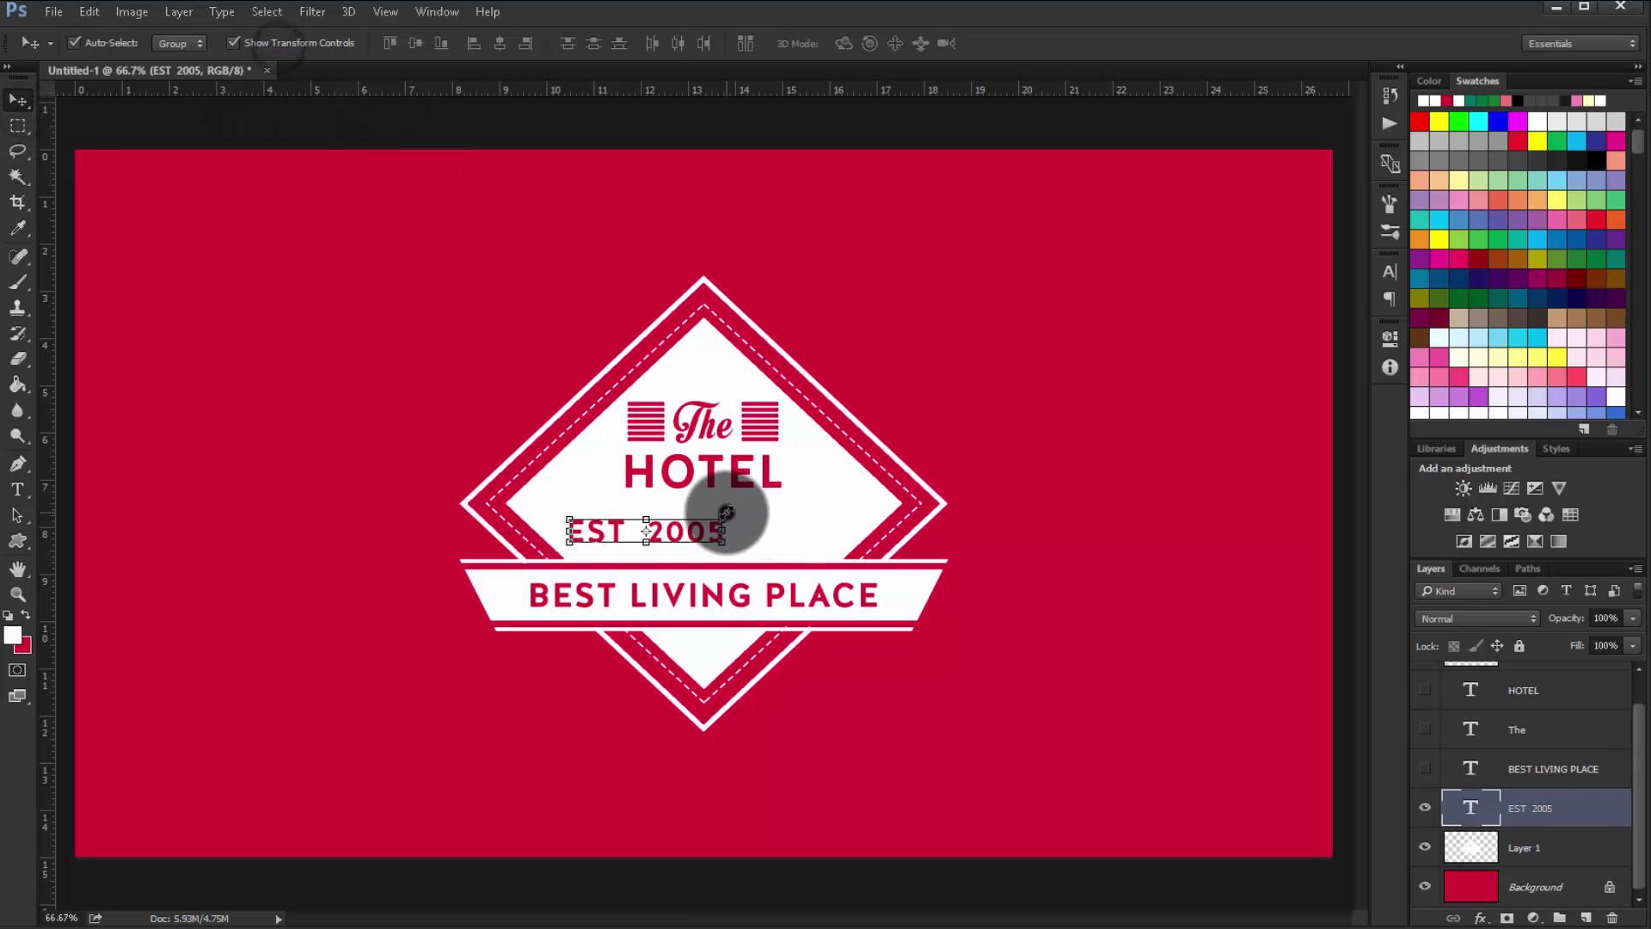
# Shrink the EST 2005 text and centre it just below HOTEL
pyautogui.moveTo(722, 520)
pyautogui.mouseDown()
pyautogui.moveTo(665, 528)
pyautogui.moveTo(720, 651)
pyautogui.moveTo(705, 655)
pyautogui.moveTo(720, 651)
pyautogui.mouseUp()
pyautogui.press('Return')
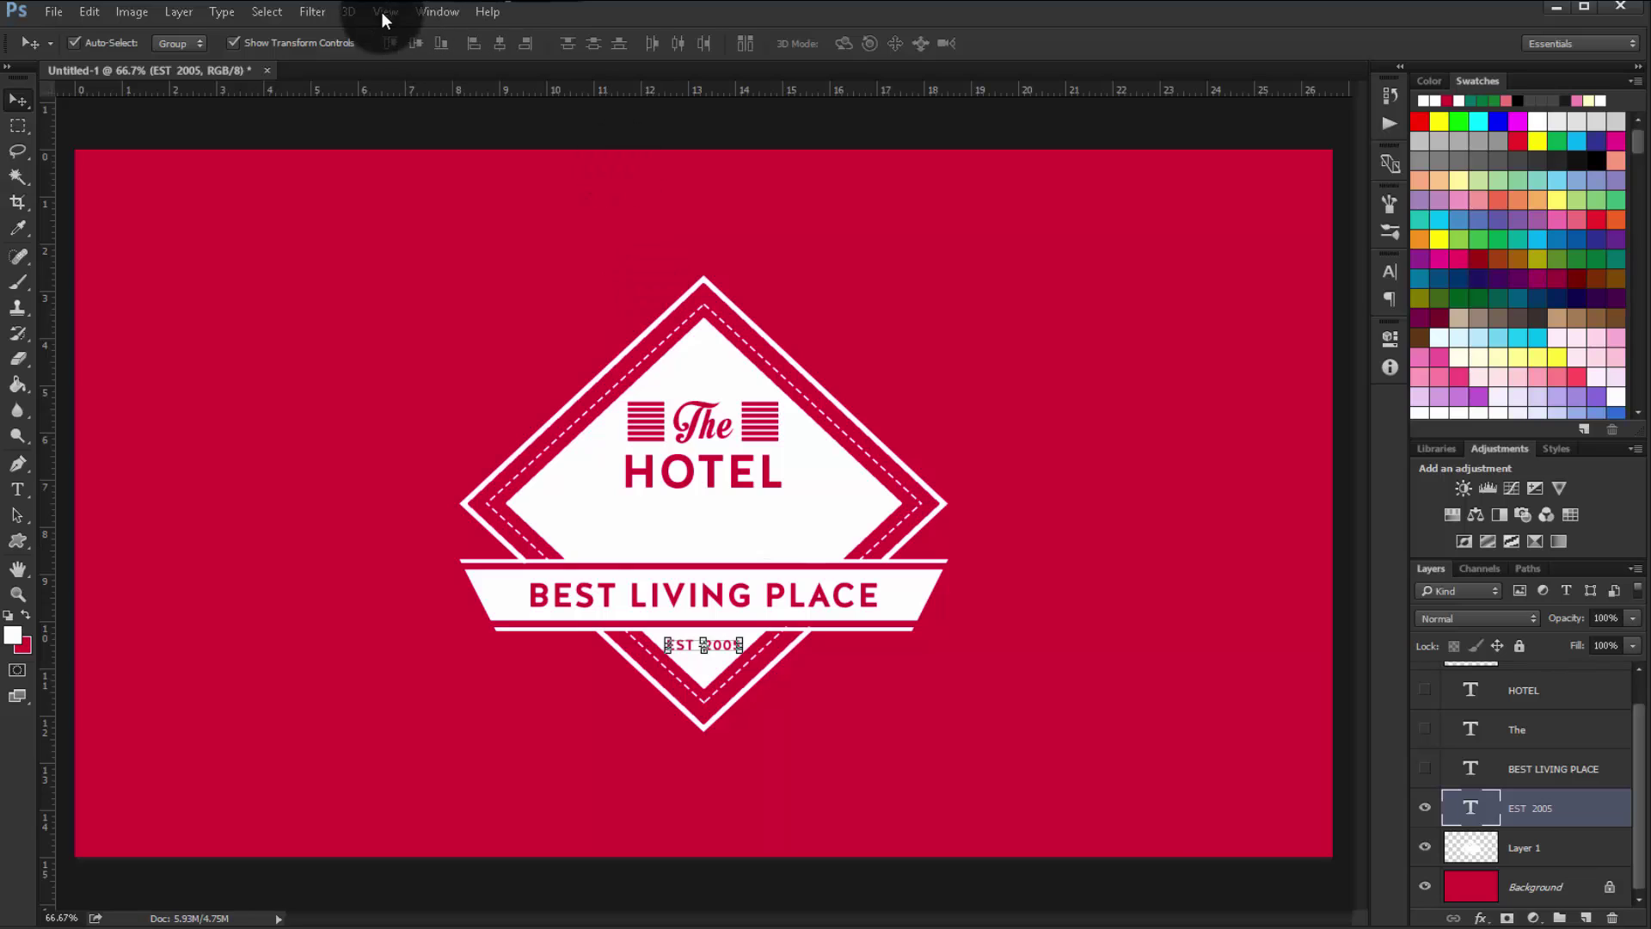
pyautogui.click(319, 44)
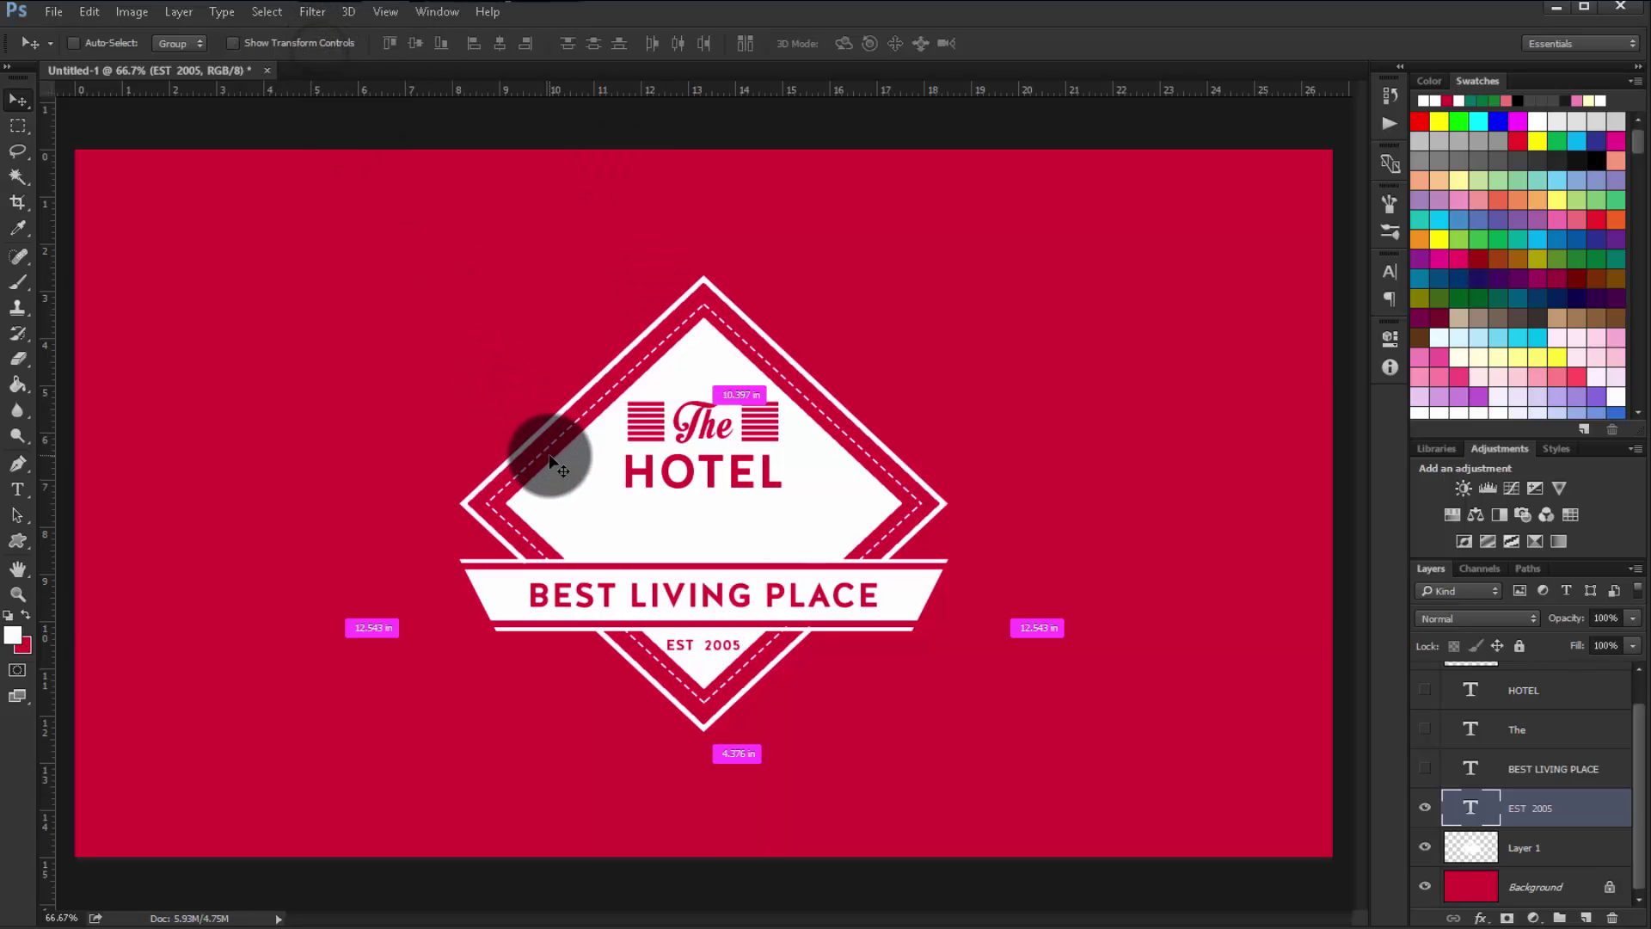
pyautogui.hotkey('ctrl', '+')
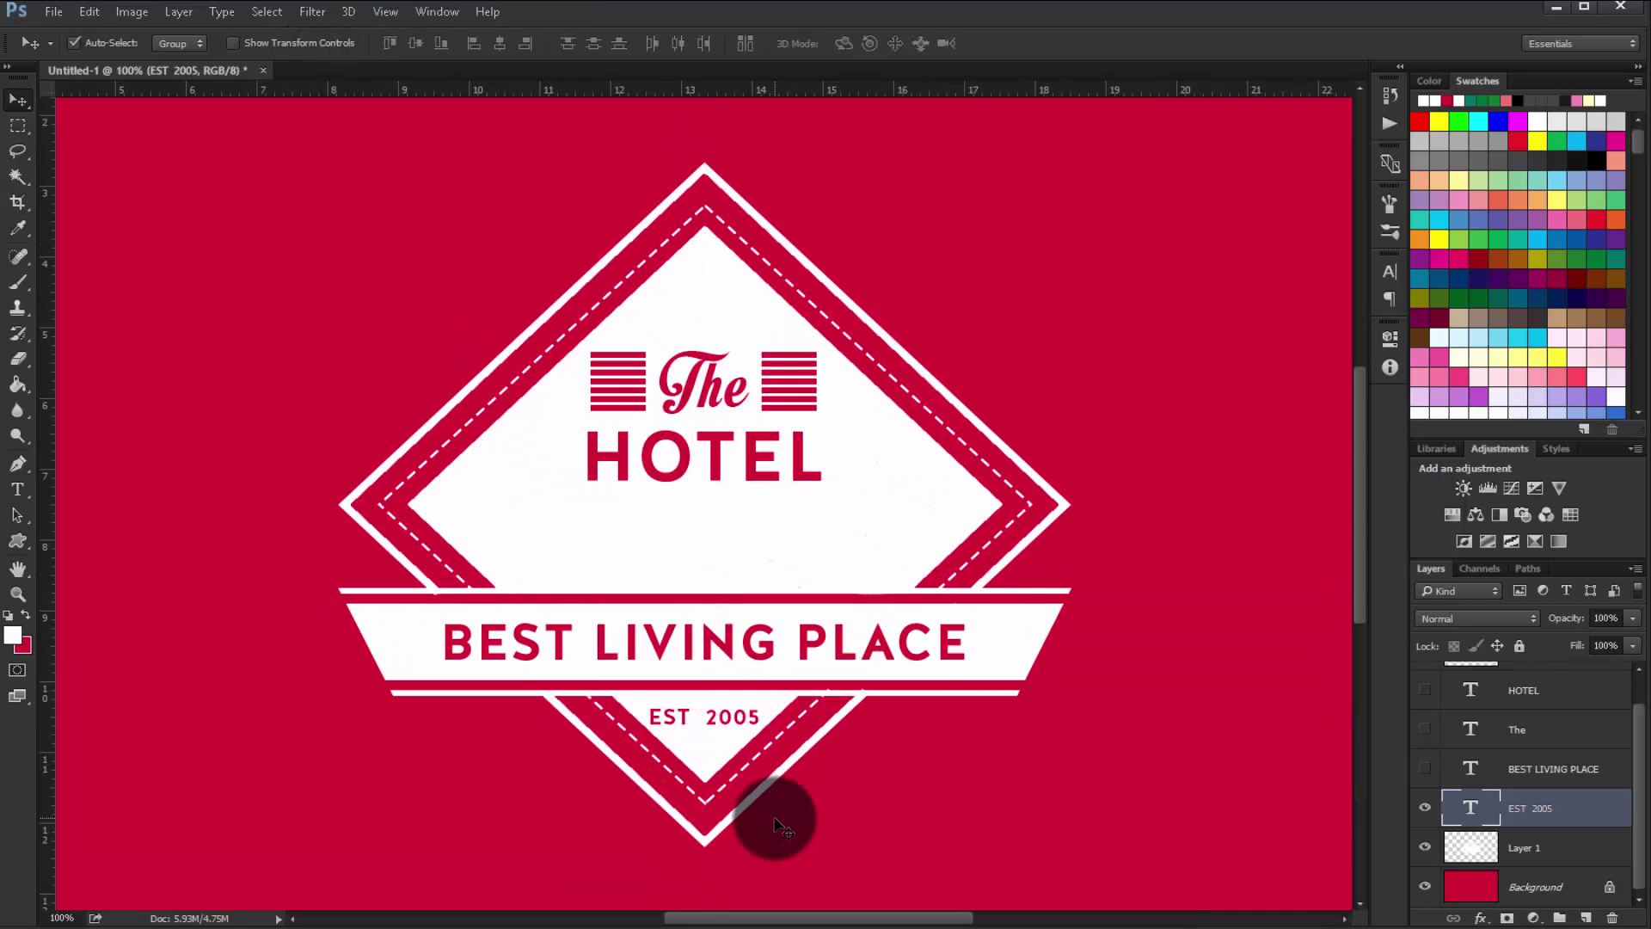
pyautogui.click(767, 666)
pyautogui.click(470, 43)
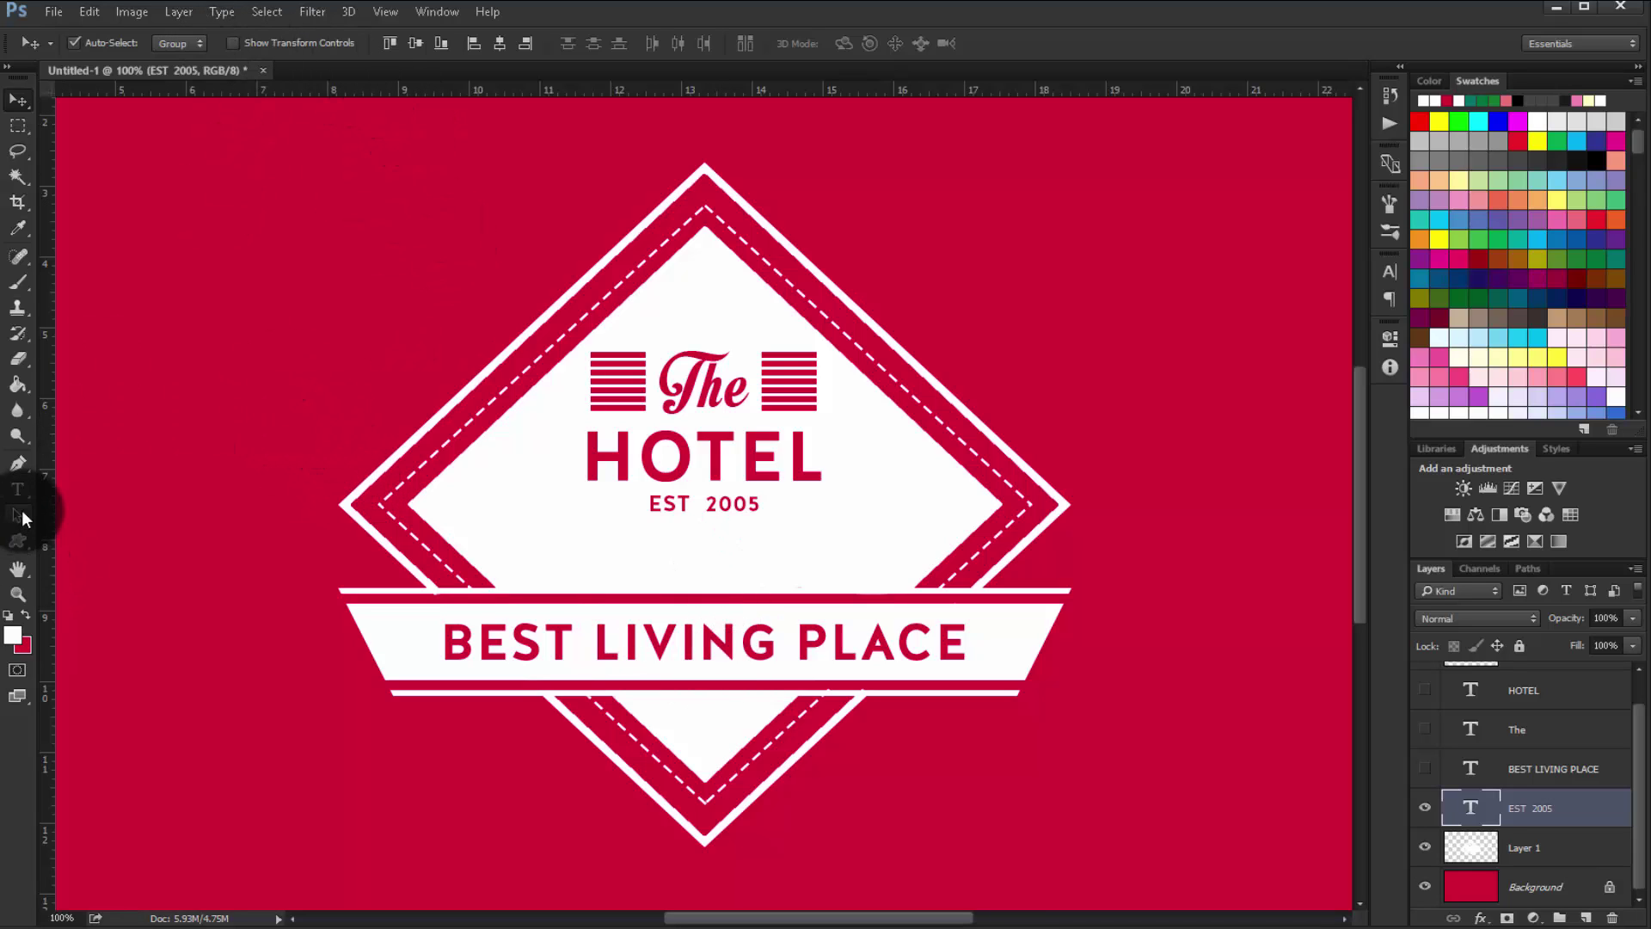
# Draw the house custom shape on the canvas
pyautogui.hotkey('ctrl', '-')
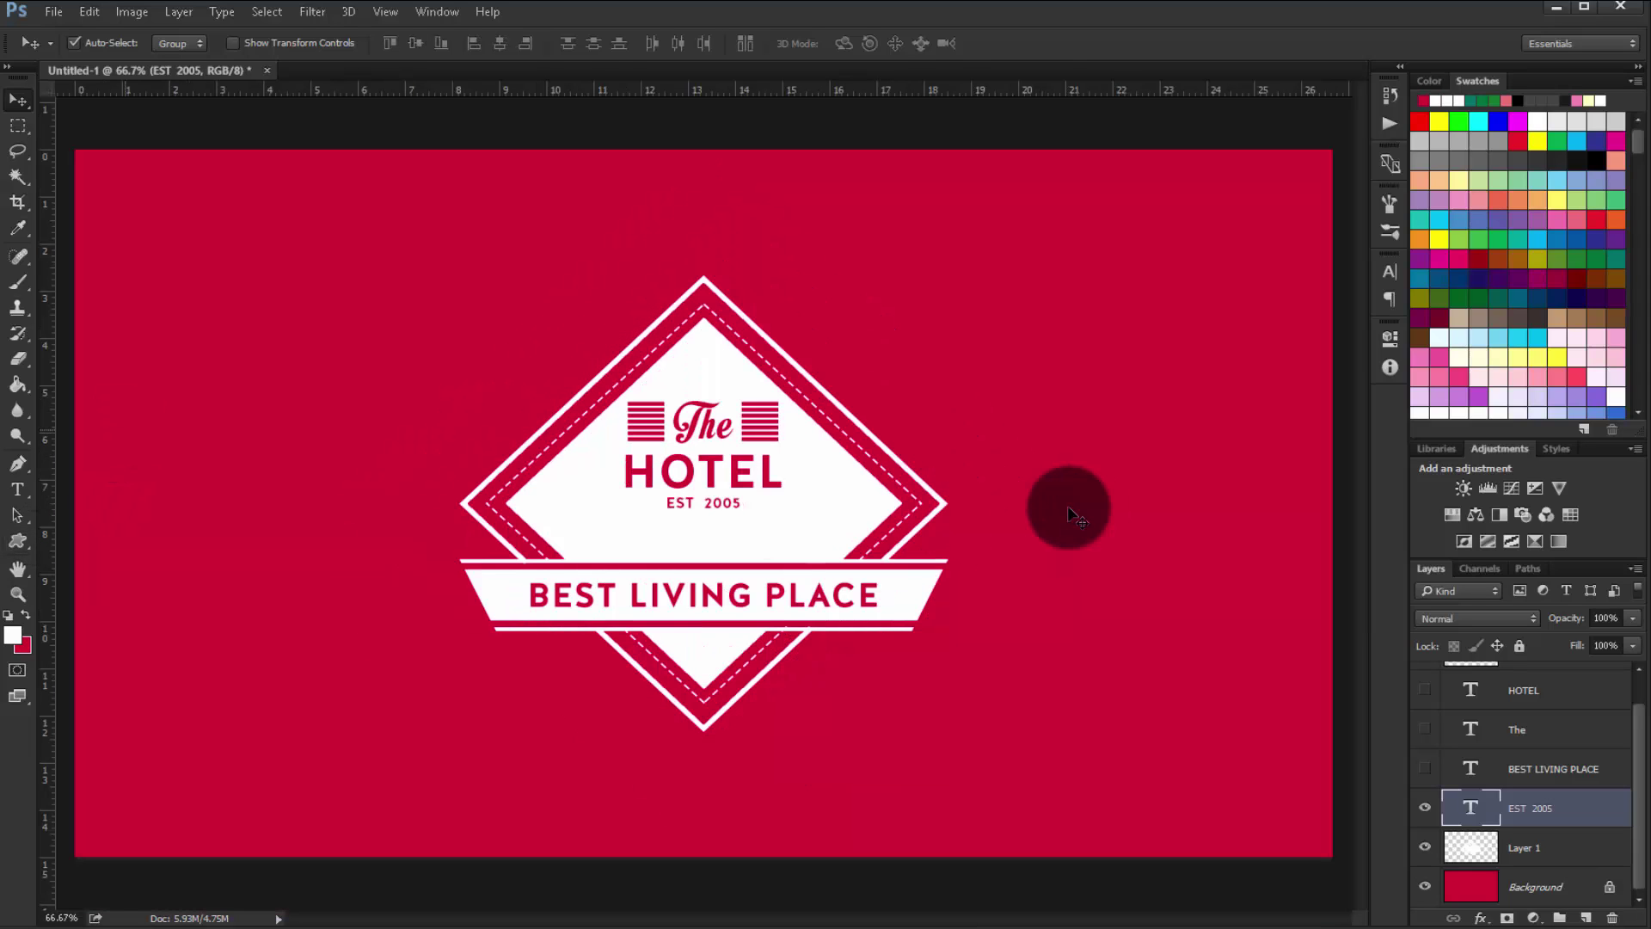
pyautogui.click(17, 540)
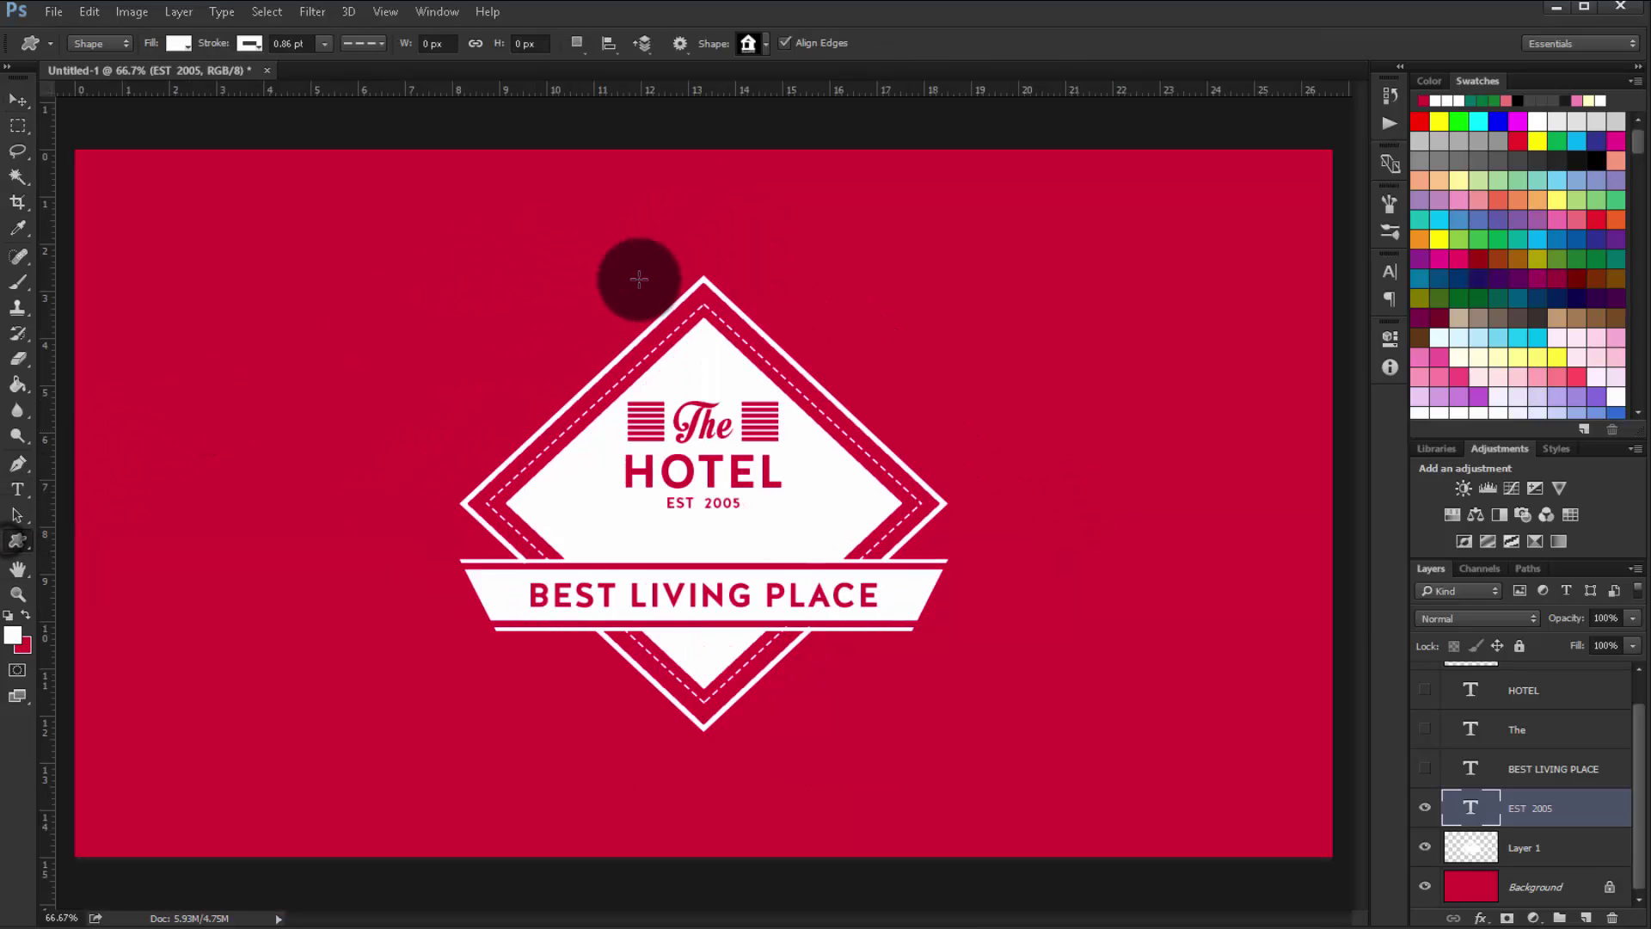
pyautogui.click(765, 43)
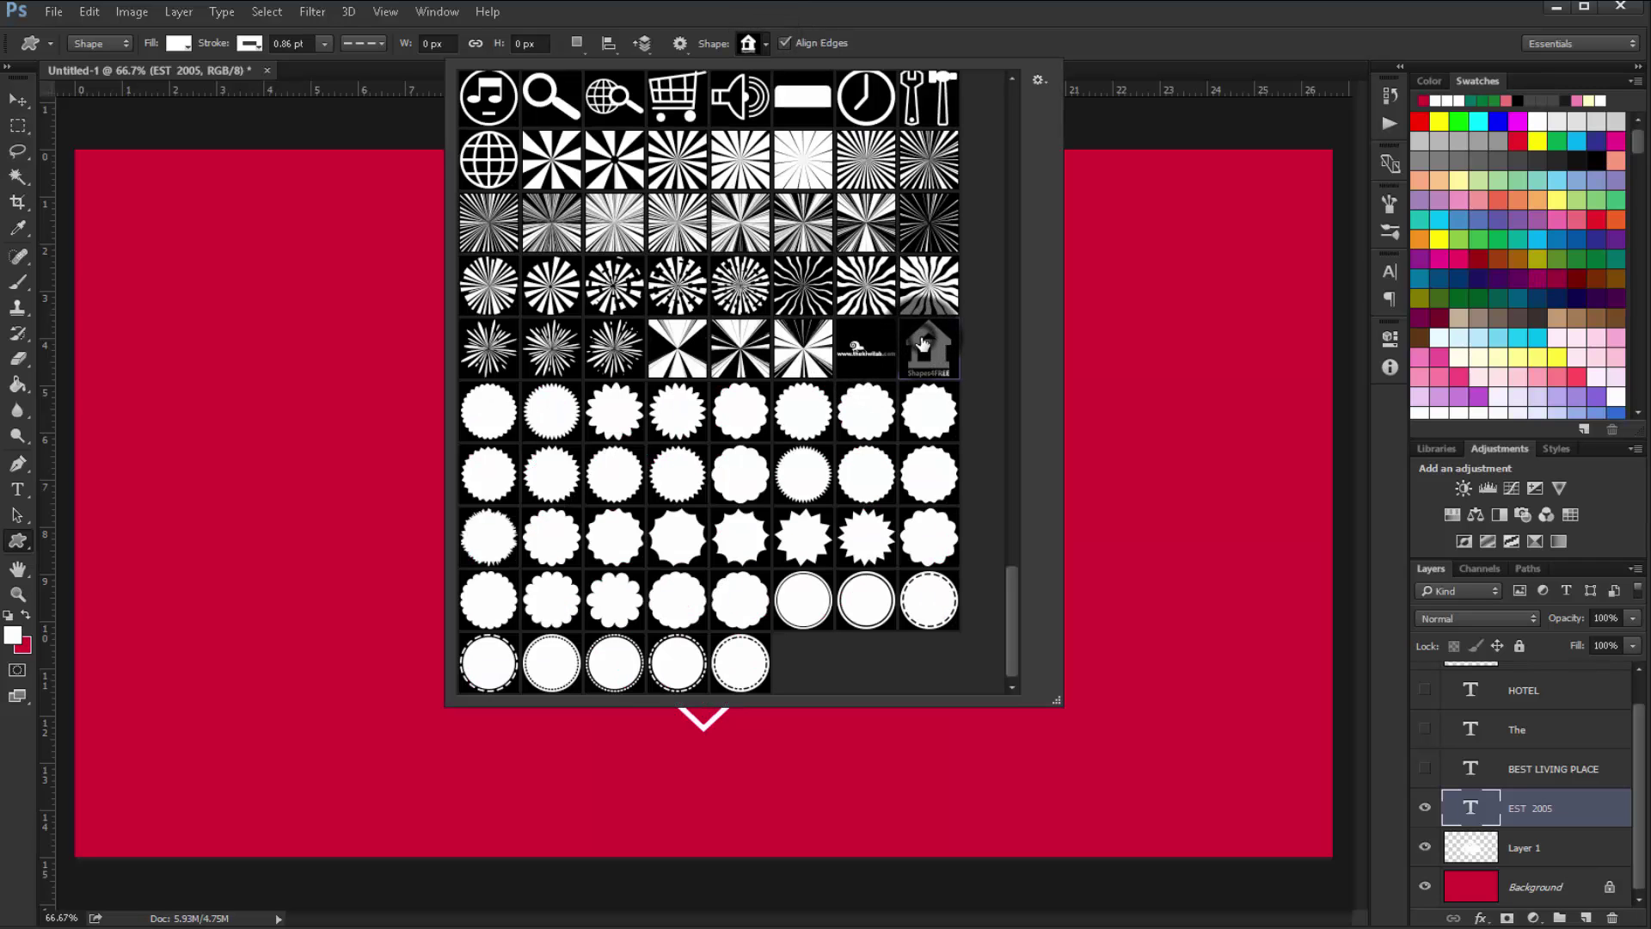
pyautogui.doubleClick(922, 344)
pyautogui.moveTo(302, 300)
pyautogui.mouseDown()
pyautogui.moveTo(389, 389)
pyautogui.moveTo(369, 340)
pyautogui.mouseUp()
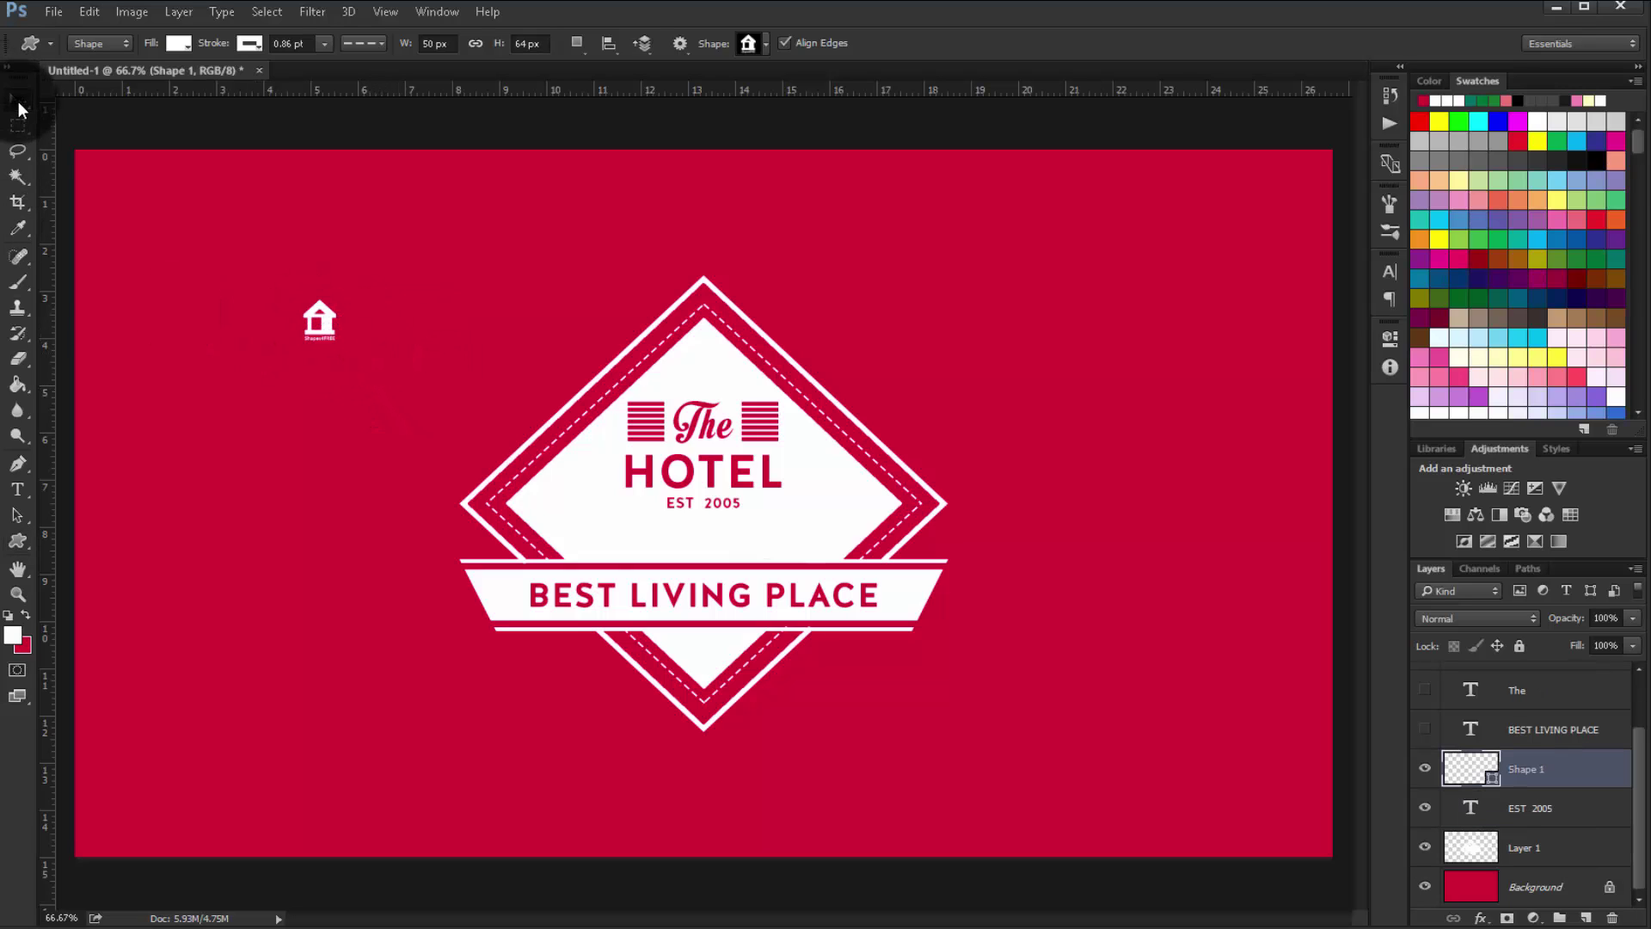
# Centre the house shape vertically and horizontally on the canvas
pyautogui.click(18, 102)
pyautogui.hotkey('ctrl', 'a')
pyautogui.click(415, 43)
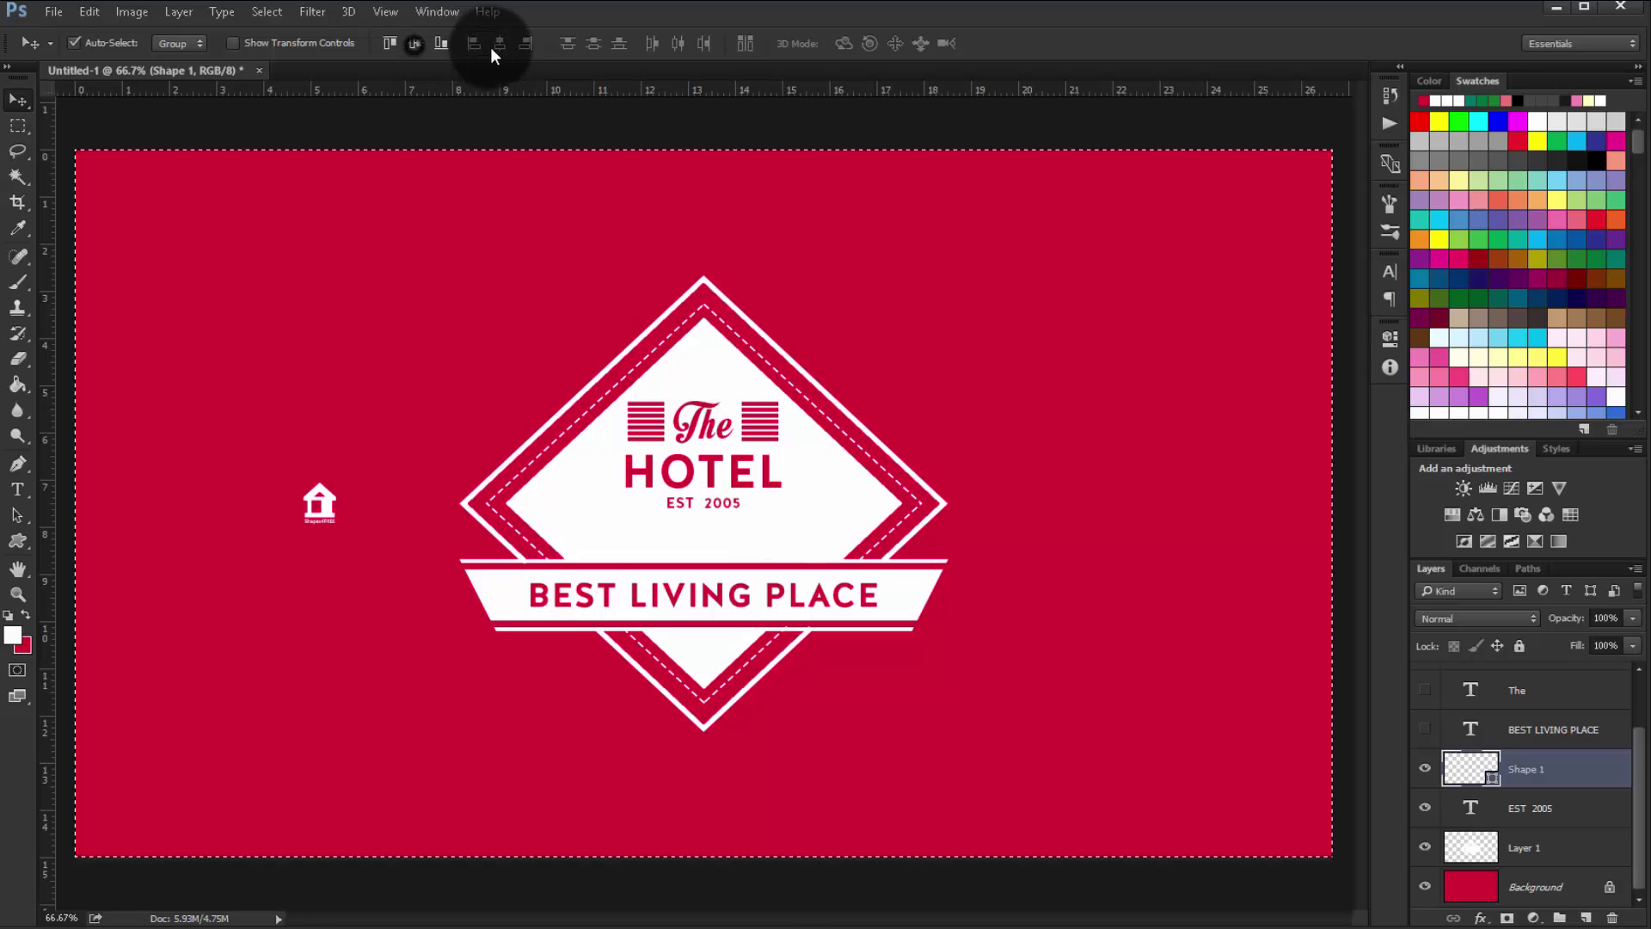
pyautogui.click(502, 43)
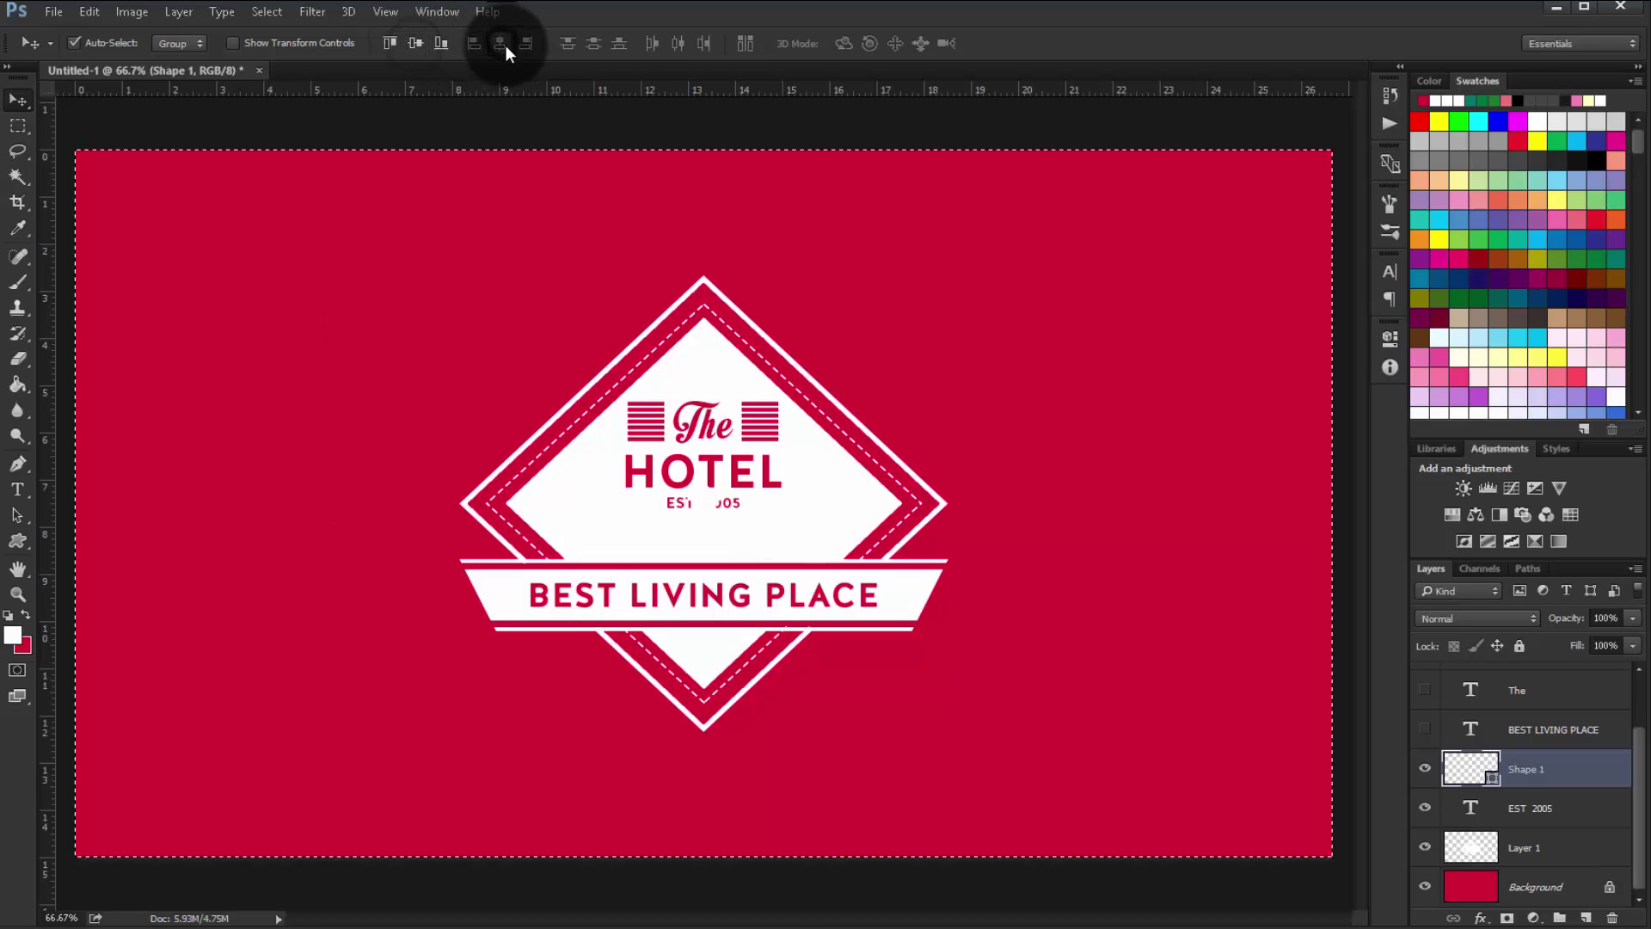
# Give the house no stroke and the badge's red fill
pyautogui.click(21, 539)
pyautogui.click(240, 44)
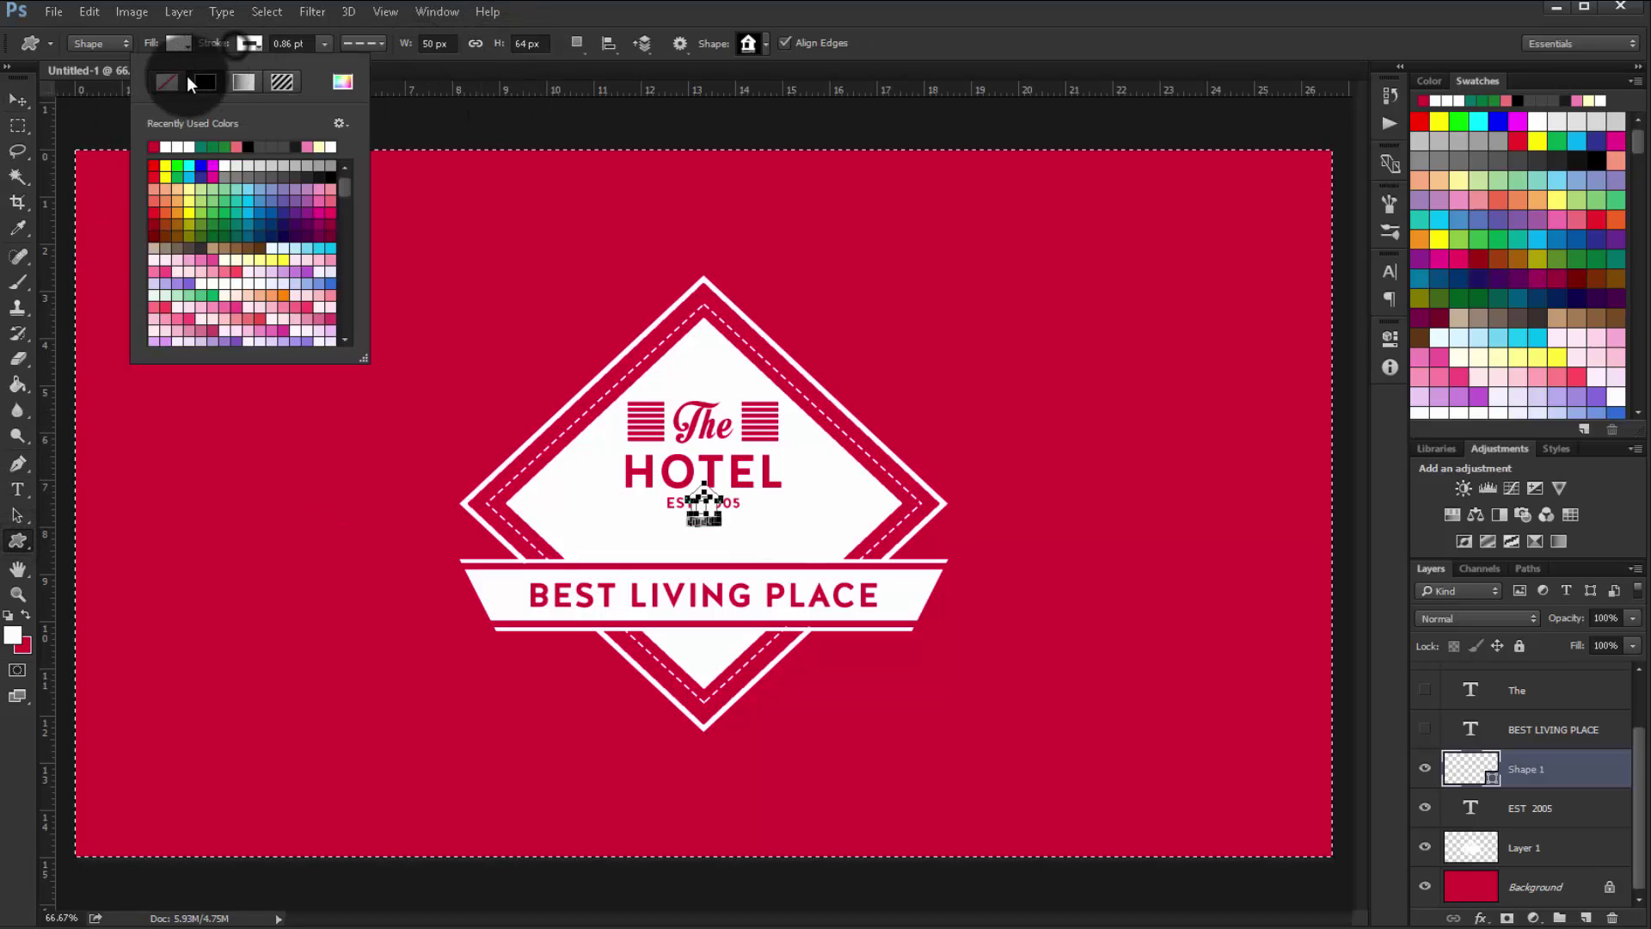
pyautogui.click(181, 74)
pyautogui.click(177, 41)
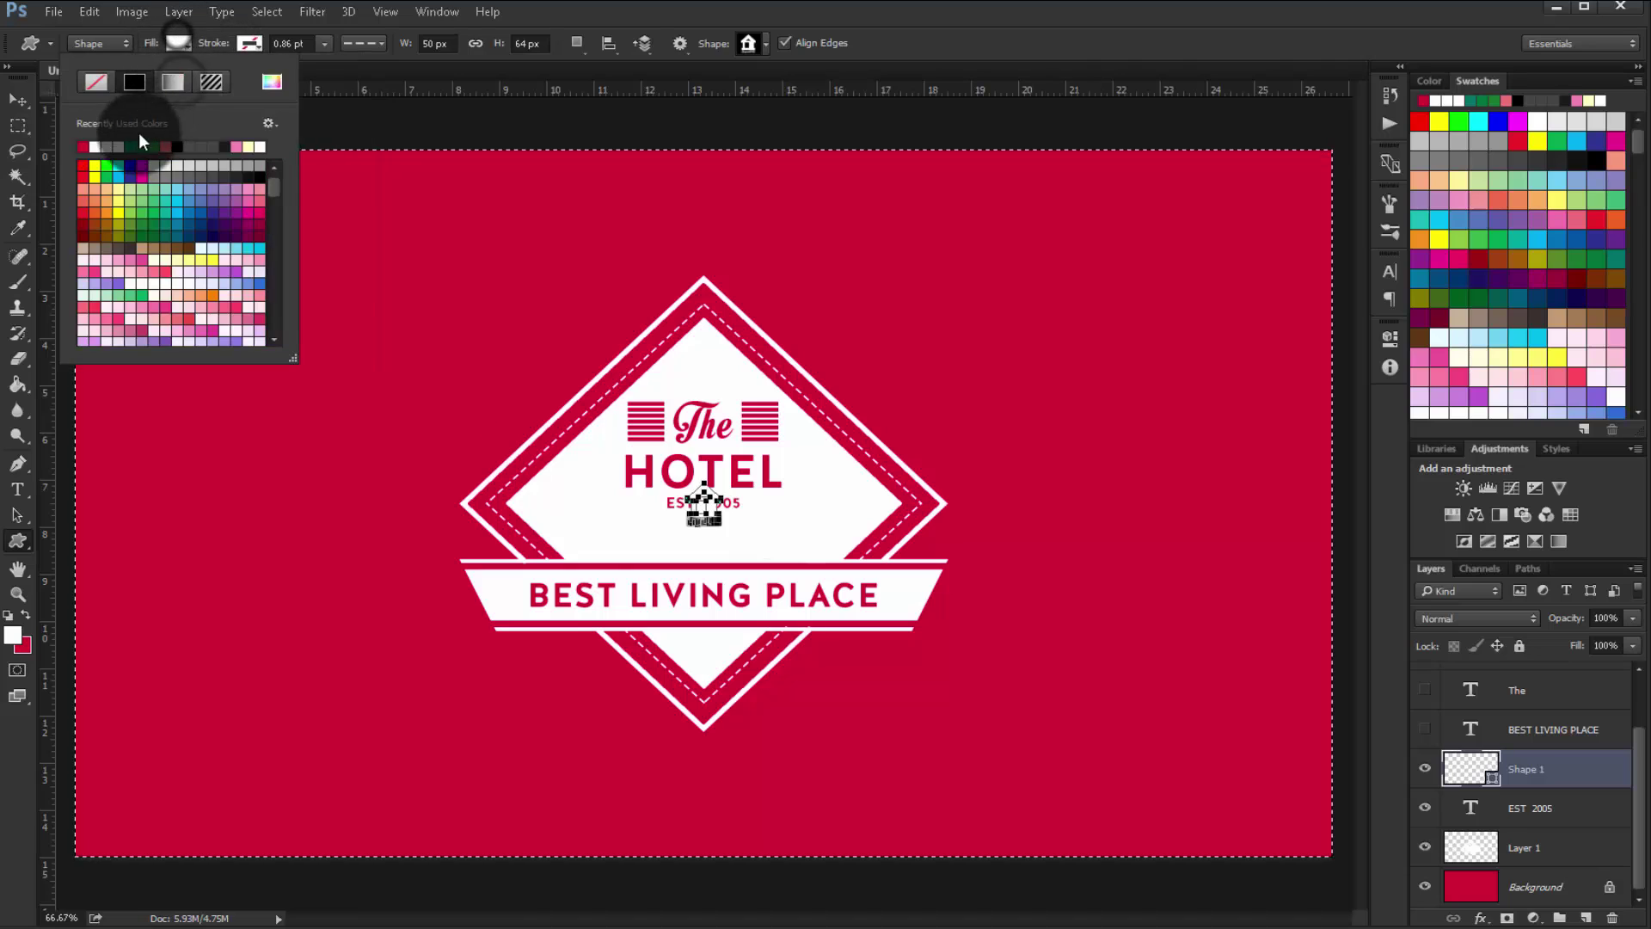
pyautogui.click(89, 145)
# Move the house toward the diamond's bottom tip and shrink it slightly
pyautogui.click(17, 100)
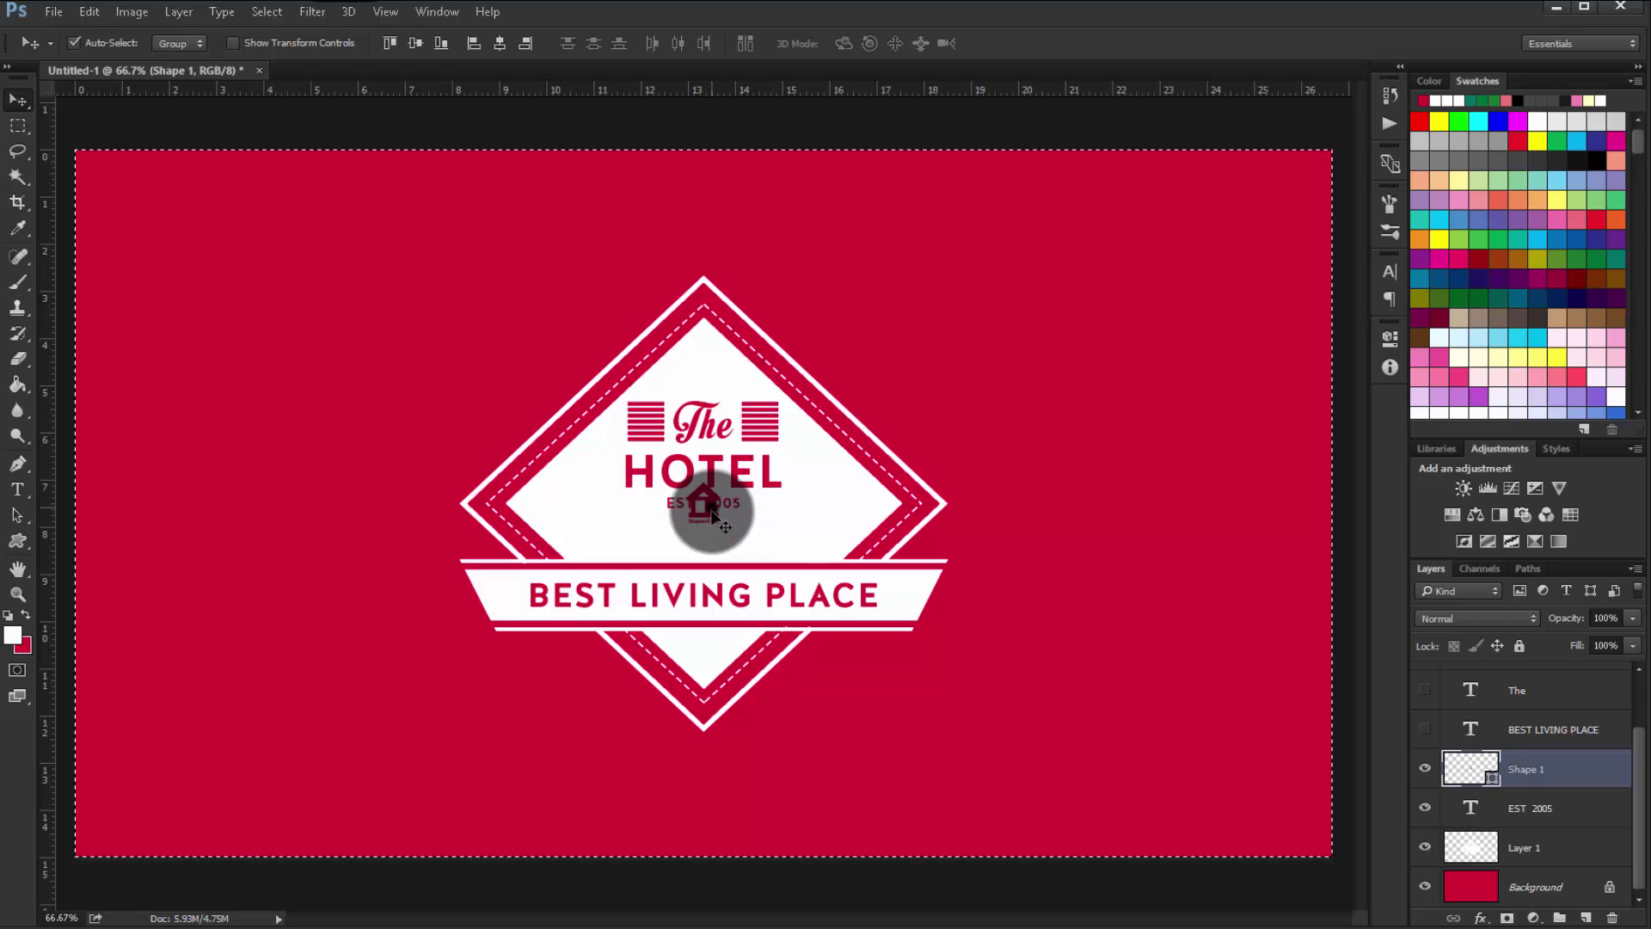
pyautogui.moveTo(708, 508); pyautogui.dragTo(718, 664)
pyautogui.hotkey('ctrl', 'd')
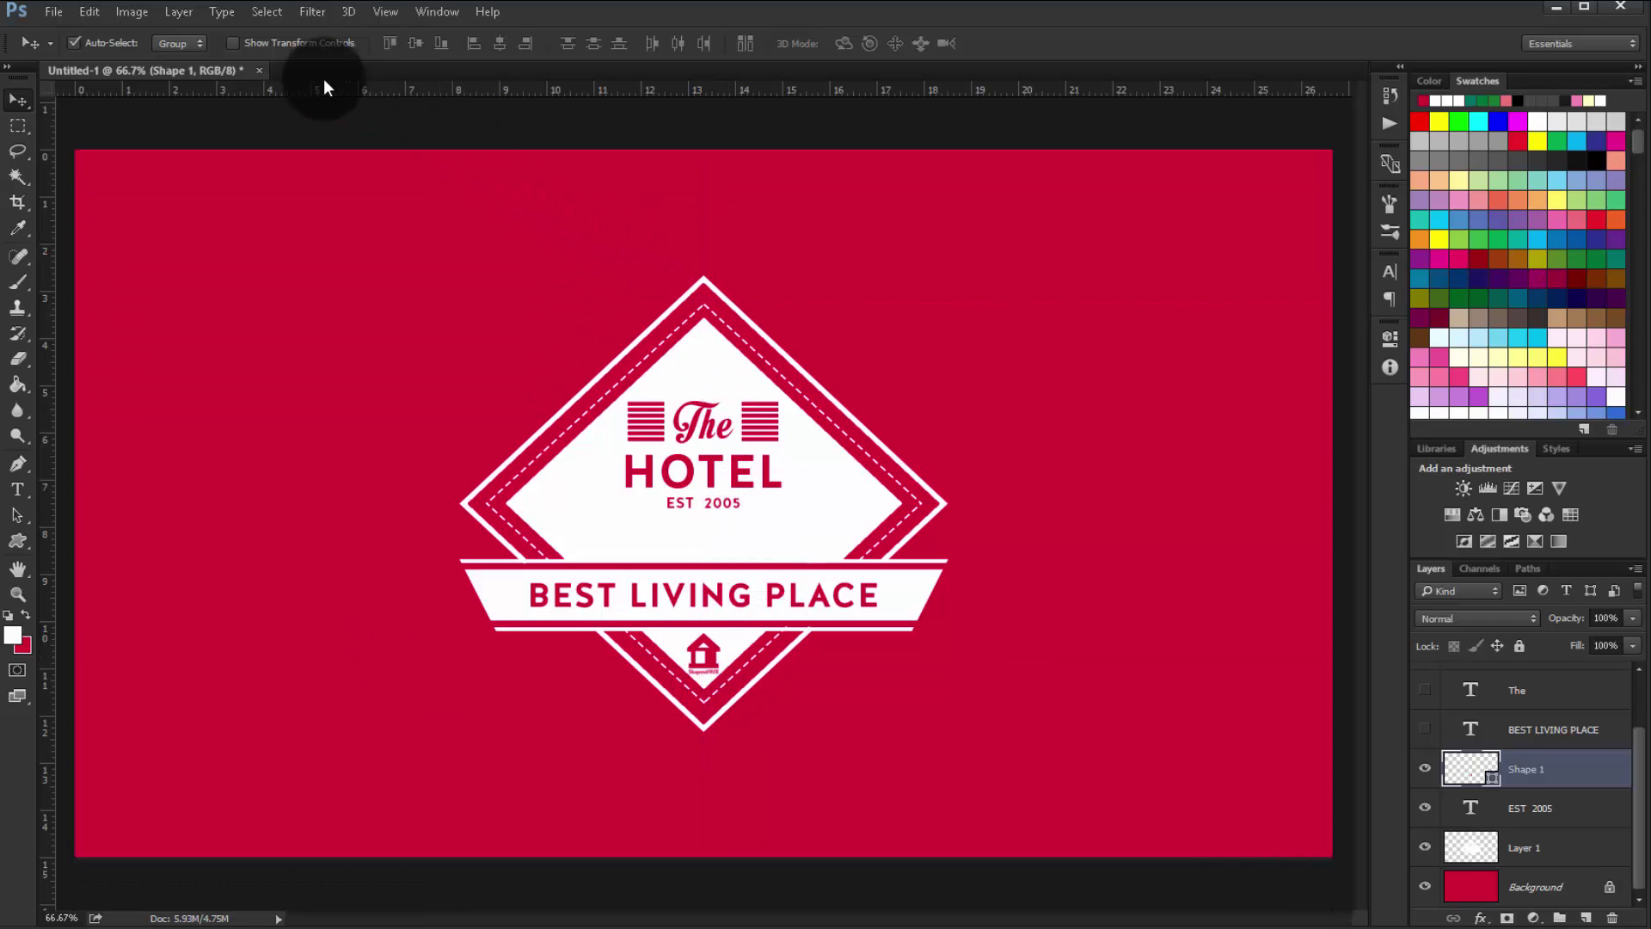
pyautogui.click(286, 47)
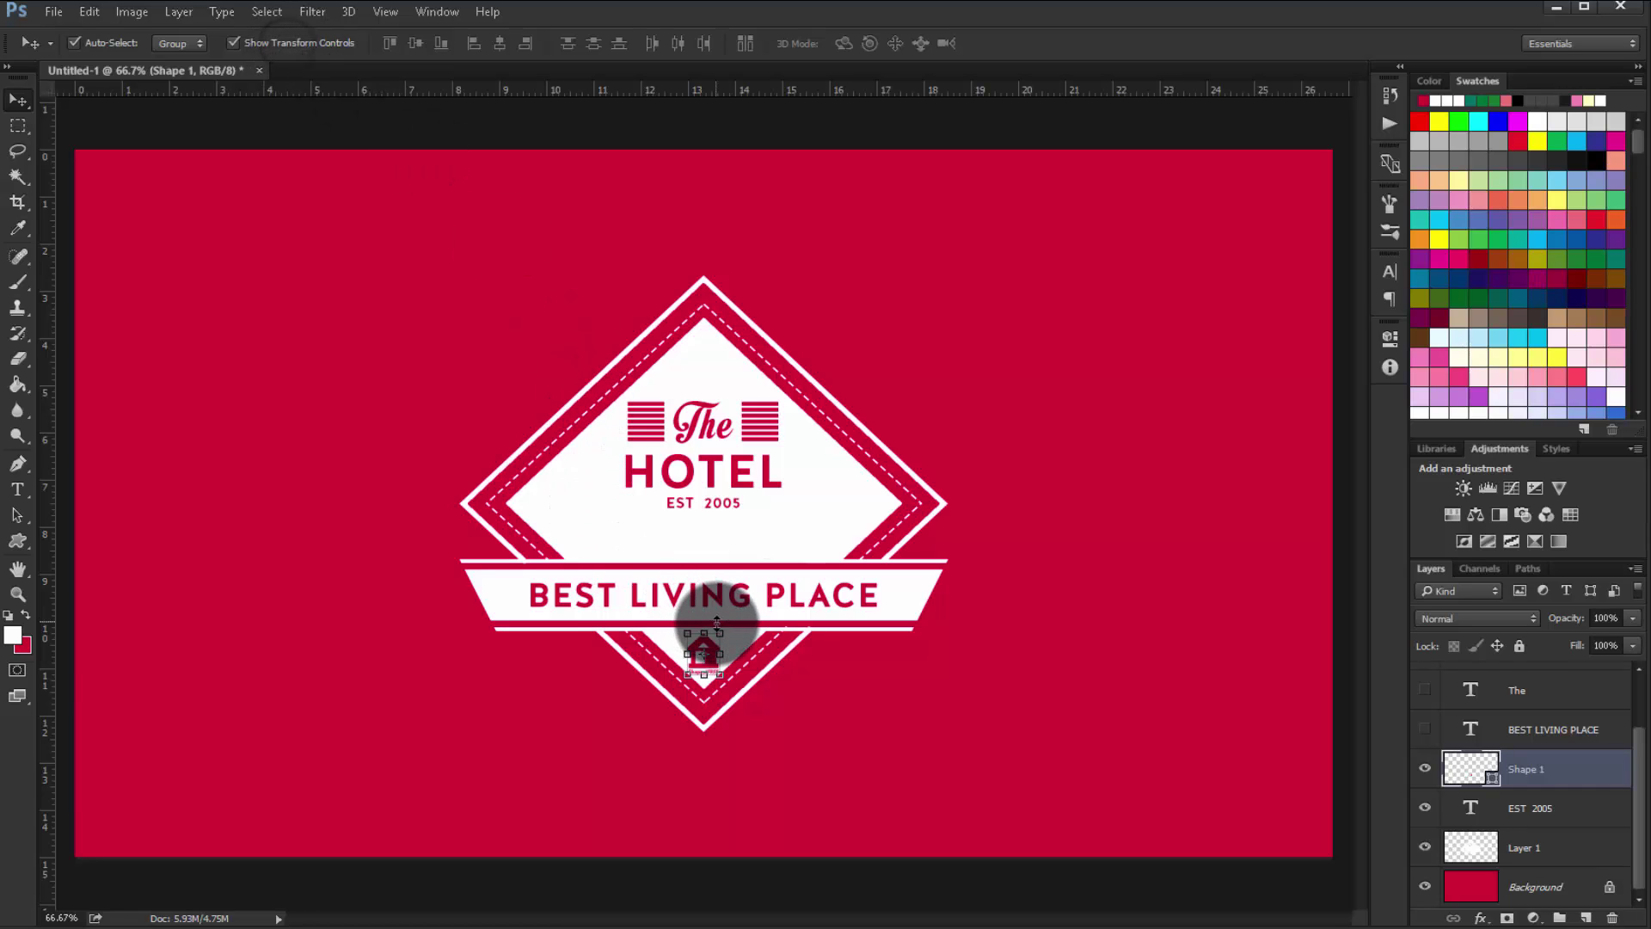
pyautogui.moveTo(720, 630); pyautogui.dragTo(720, 634)
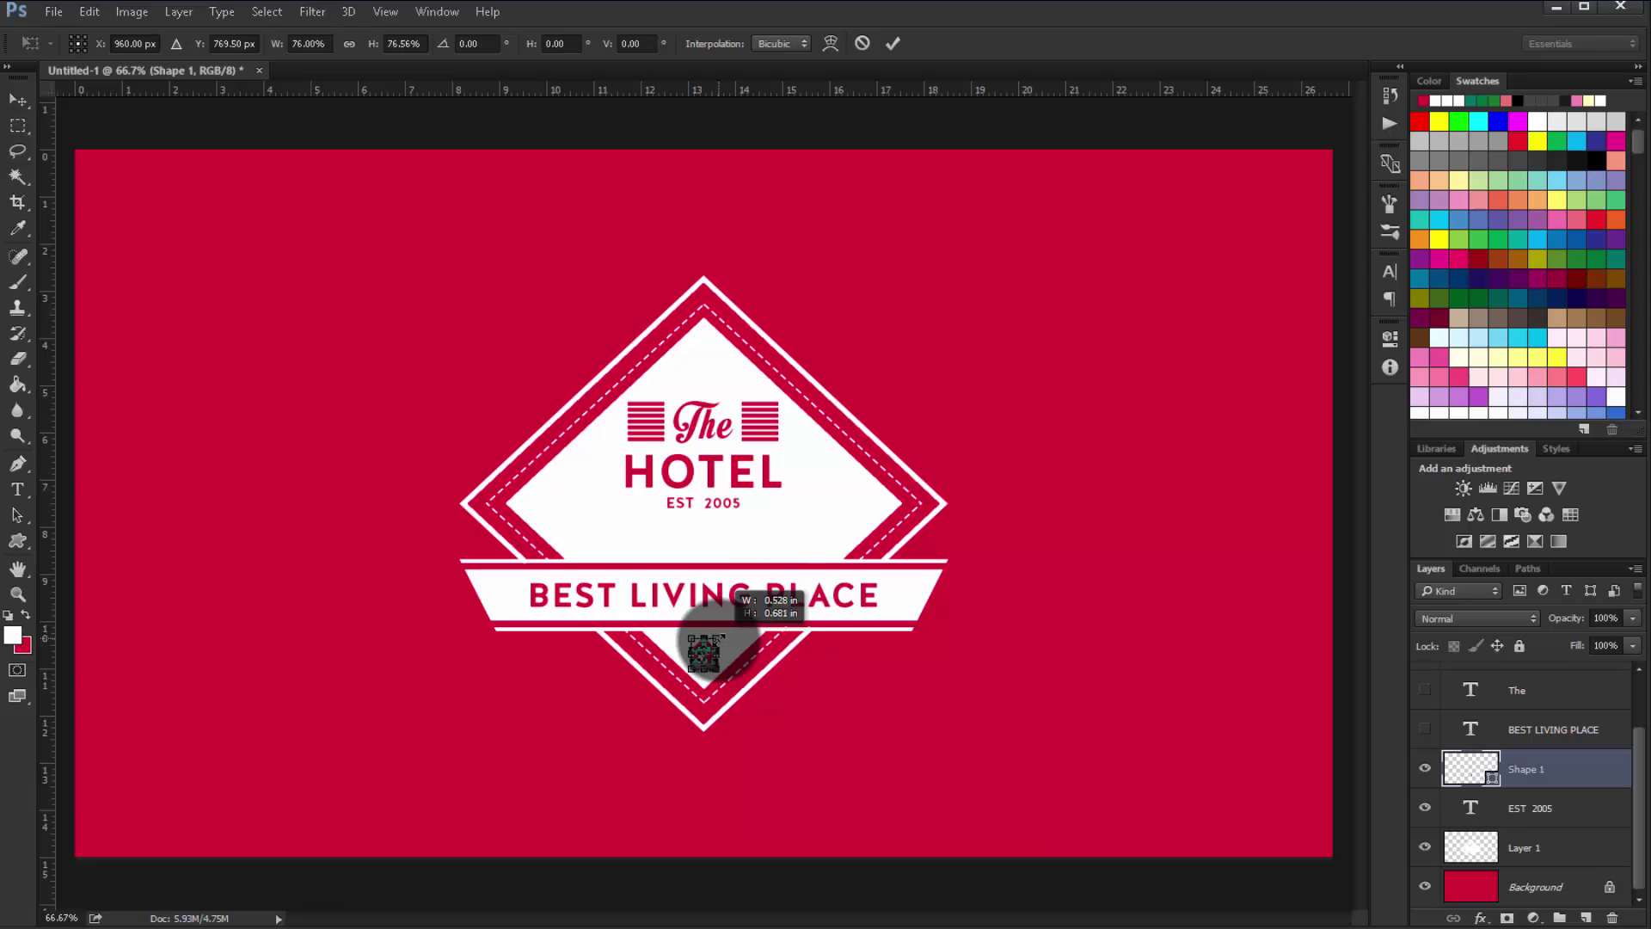
pyautogui.press('Return')
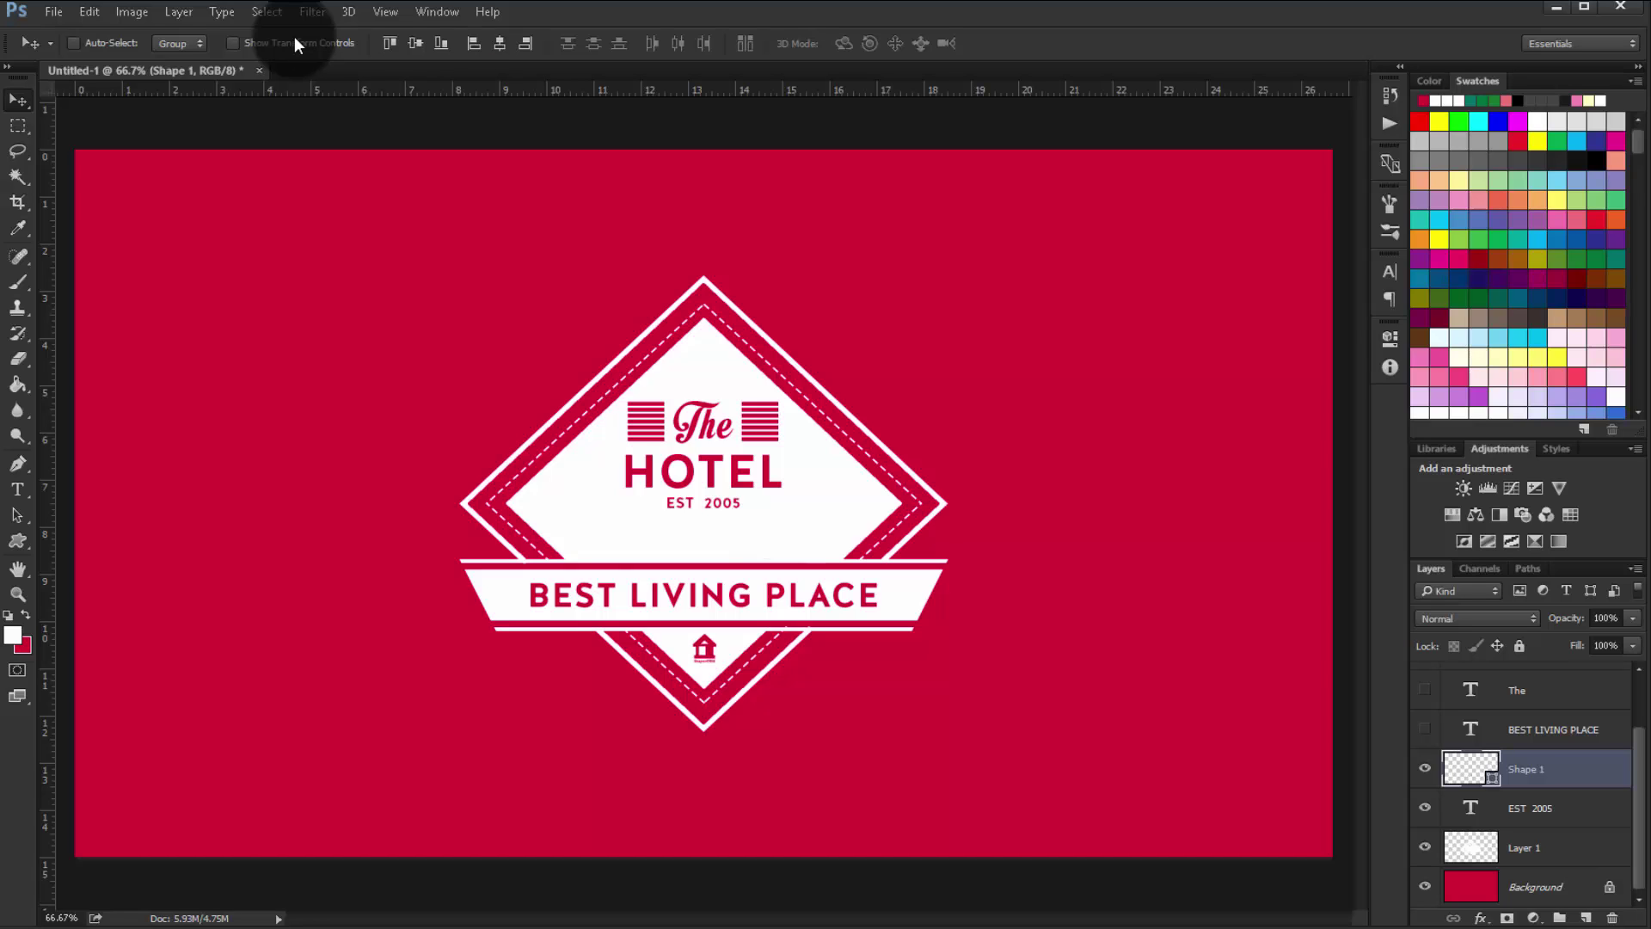
# Re-align the house to the canvas centre and place it in the bottom tip
pyautogui.hotkey('ctrl', 'a')
pyautogui.click(415, 43)
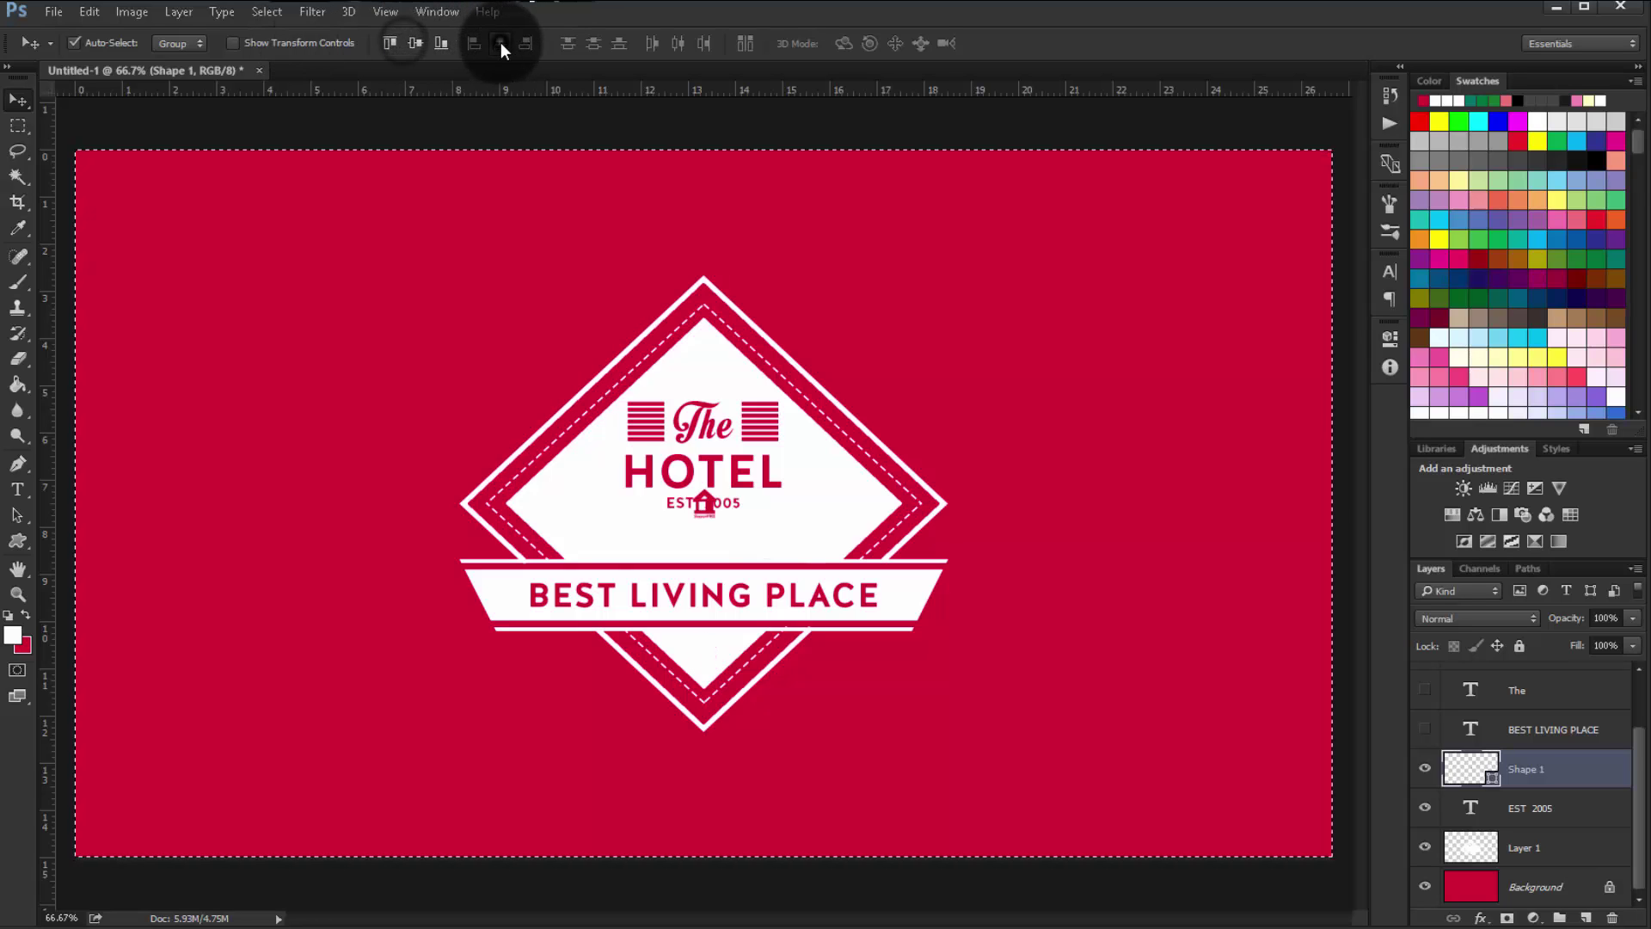
pyautogui.hotkey('ctrl', 'd')
pyautogui.moveTo(700, 553)
pyautogui.mouseDown()
pyautogui.moveTo(707, 514)
pyautogui.moveTo(706, 661)
pyautogui.mouseUp()
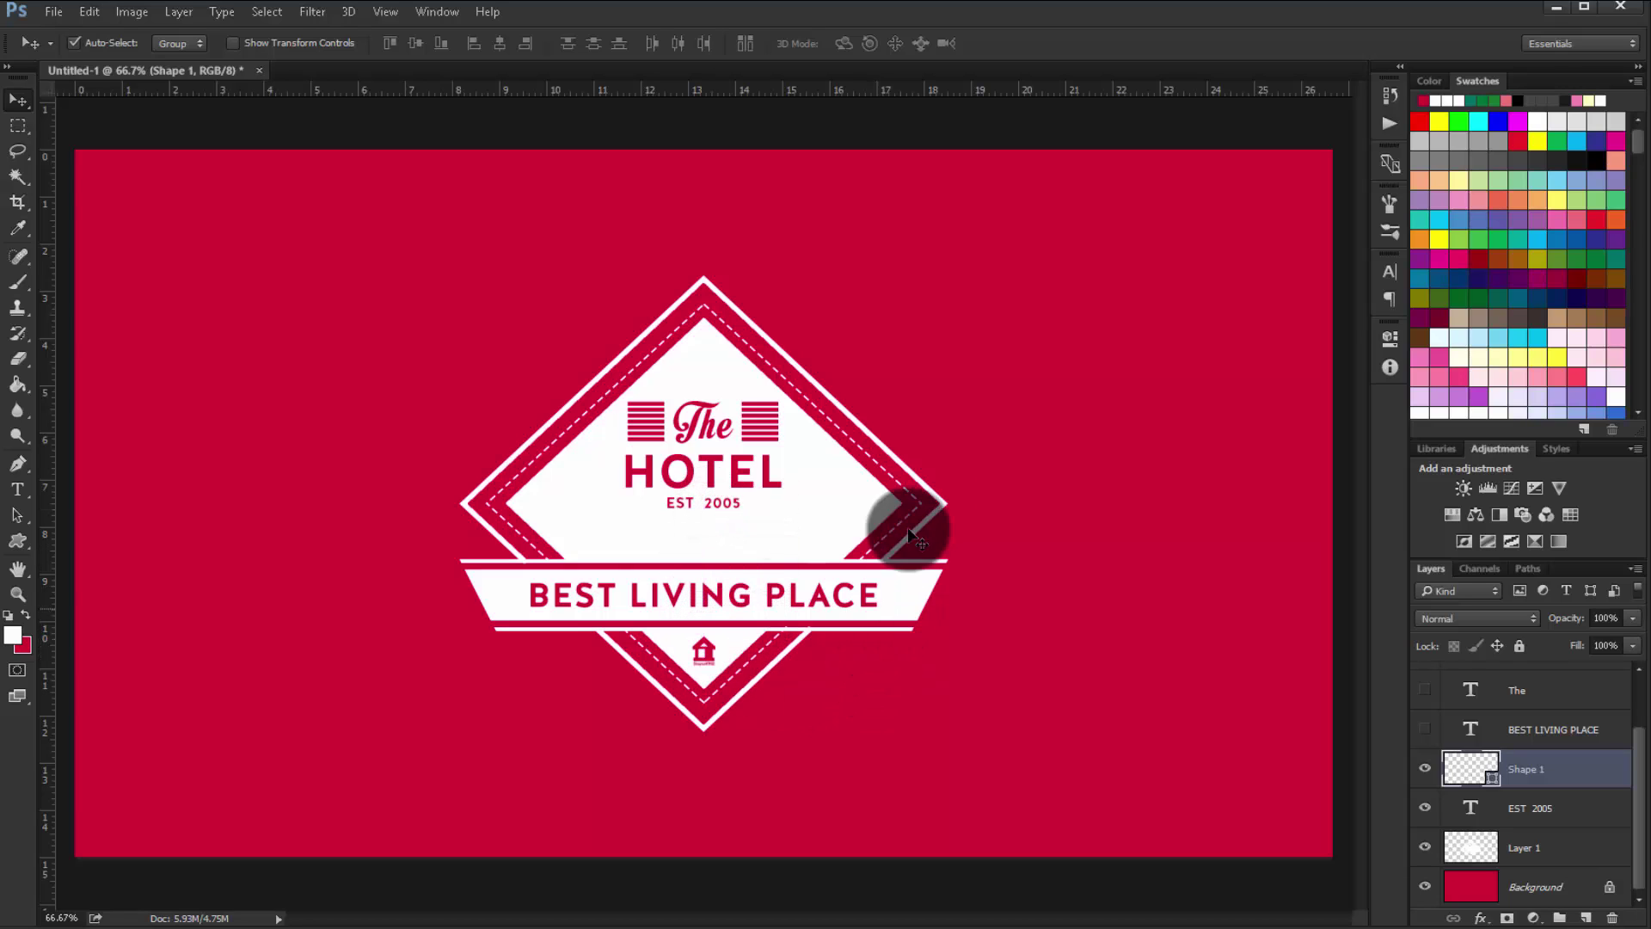
pyautogui.press('ctrl')
# Rasterize the Shape 1 house layer
pyautogui.hotkey('ctrl', '-')
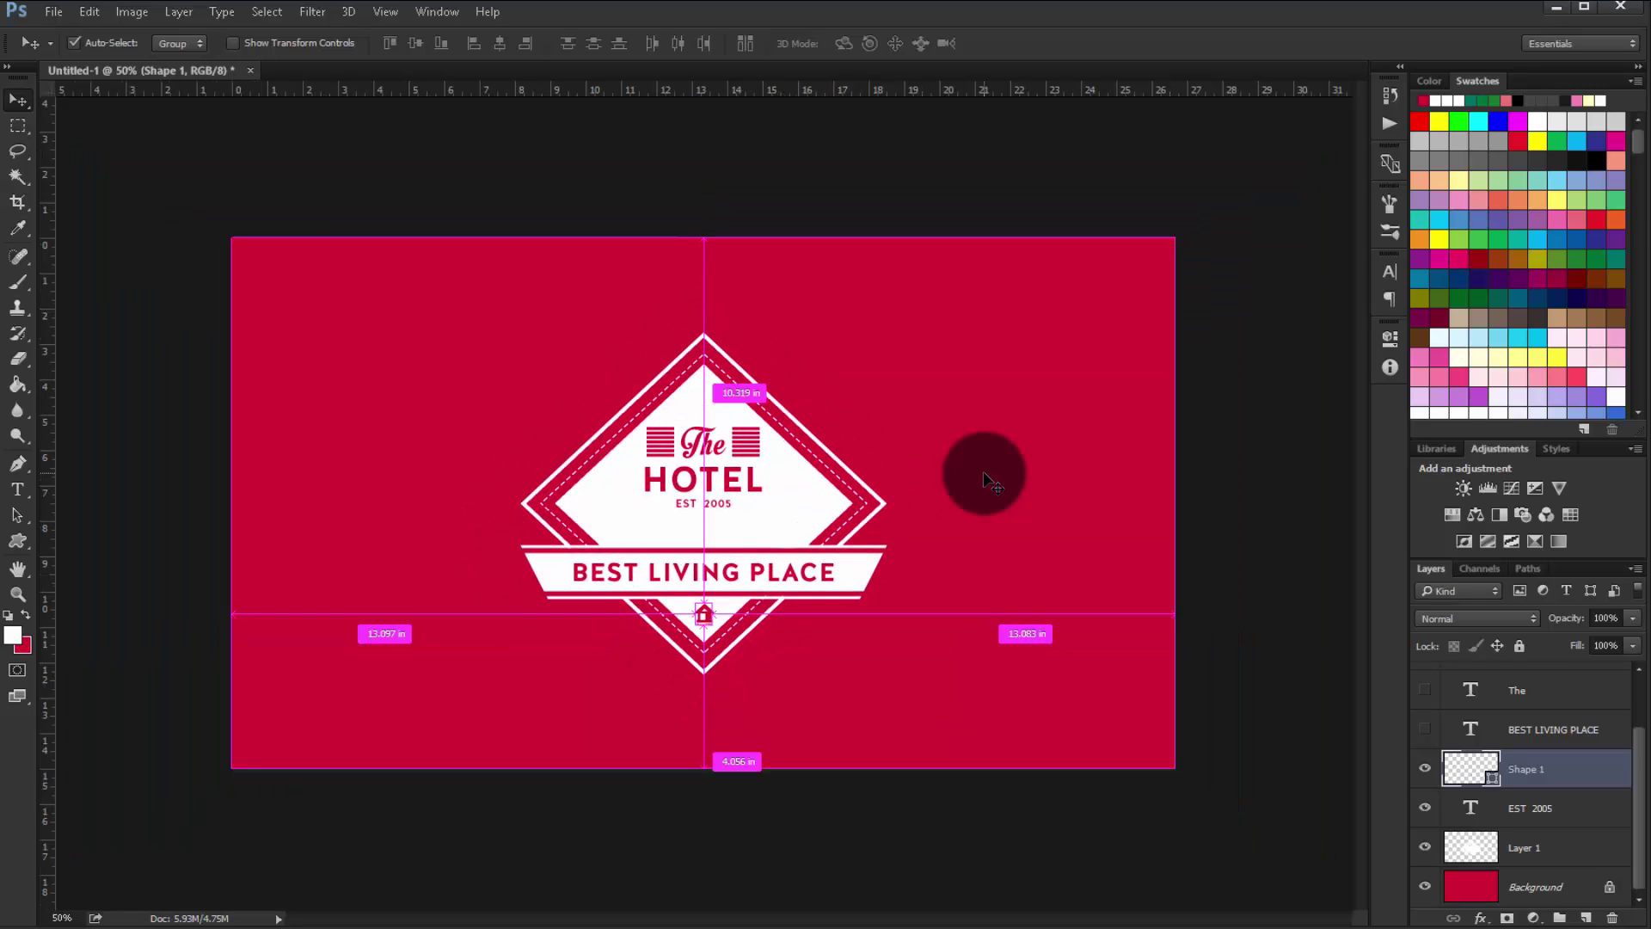
pyautogui.click(1531, 808)
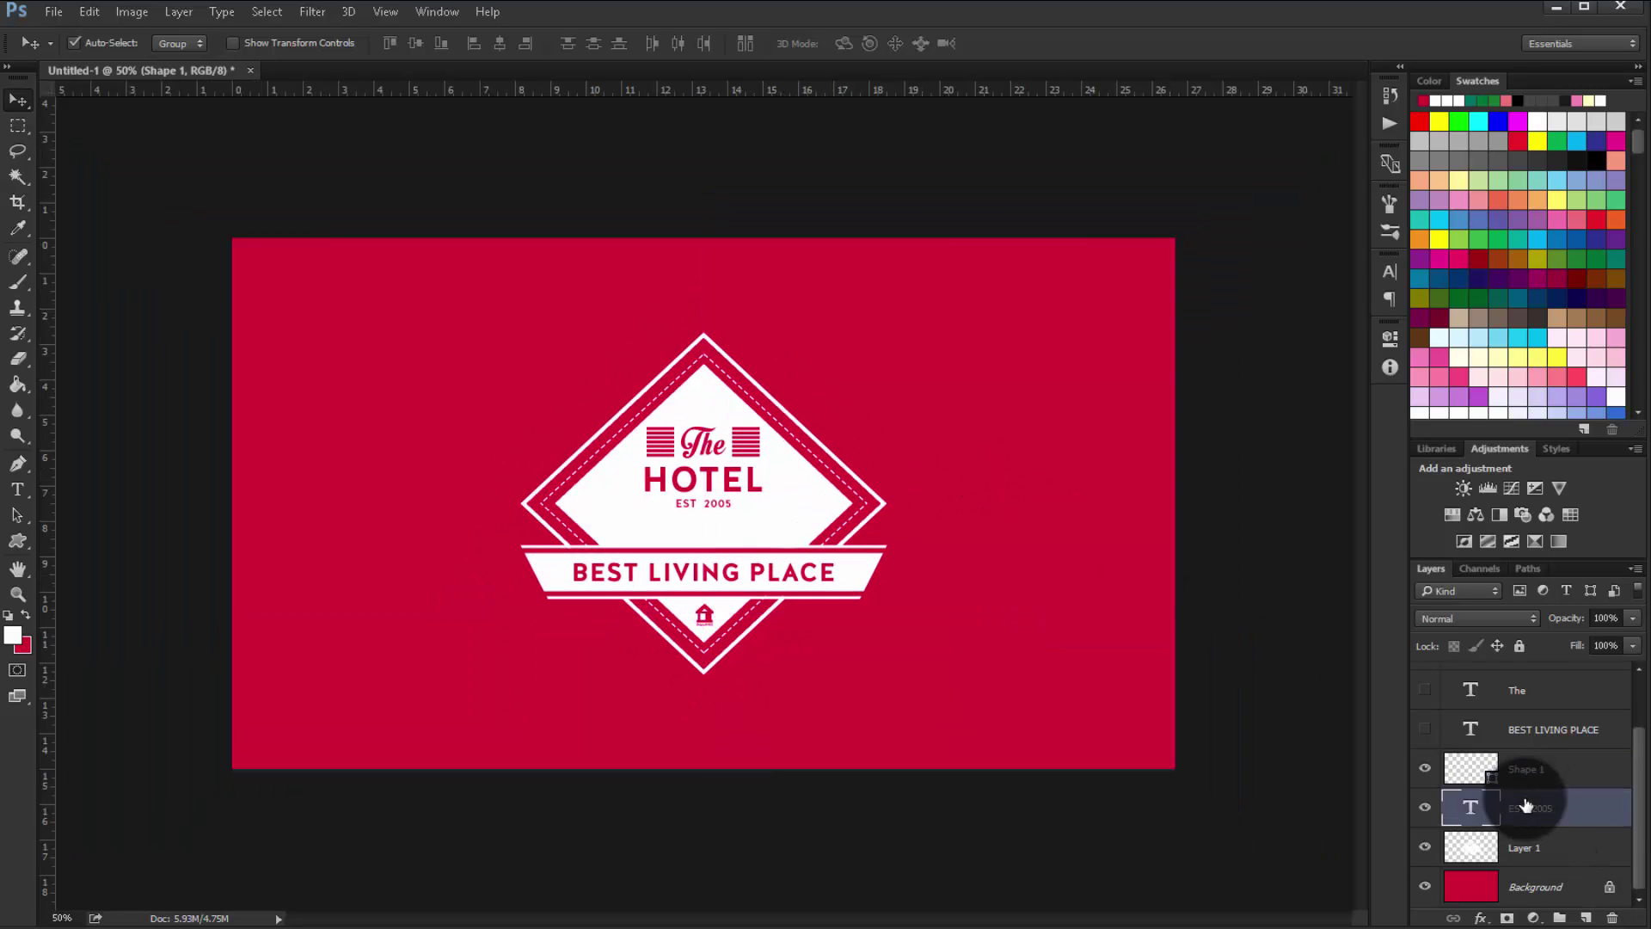
pyautogui.click(1481, 852)
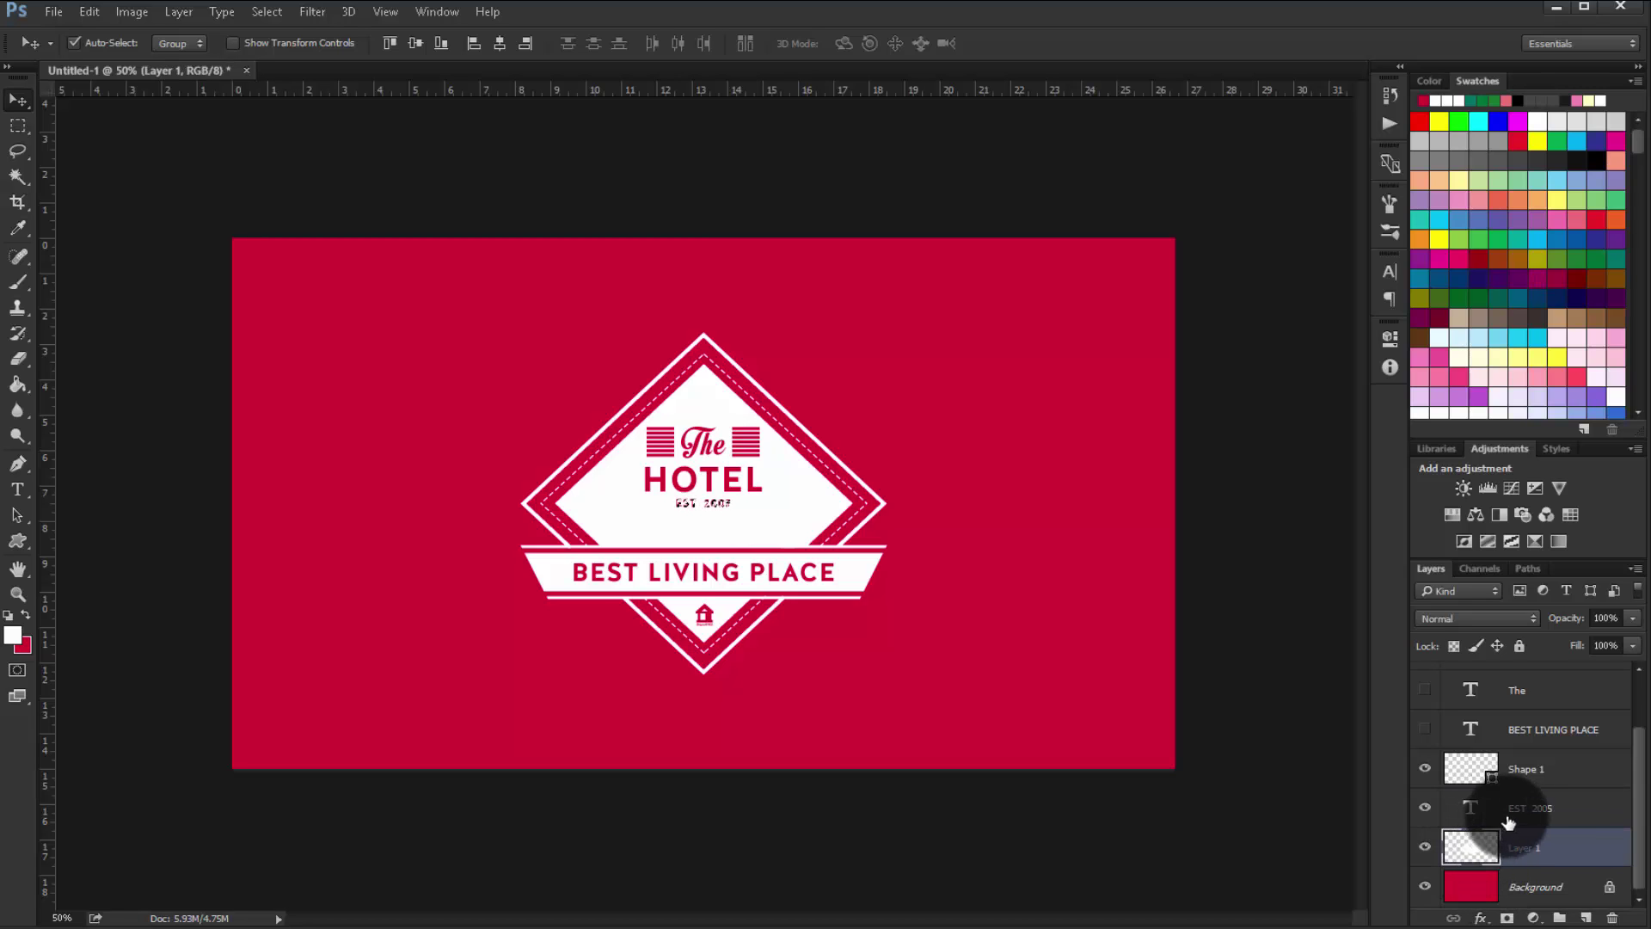
pyautogui.rightClick(1548, 768)
pyautogui.click(1357, 356)
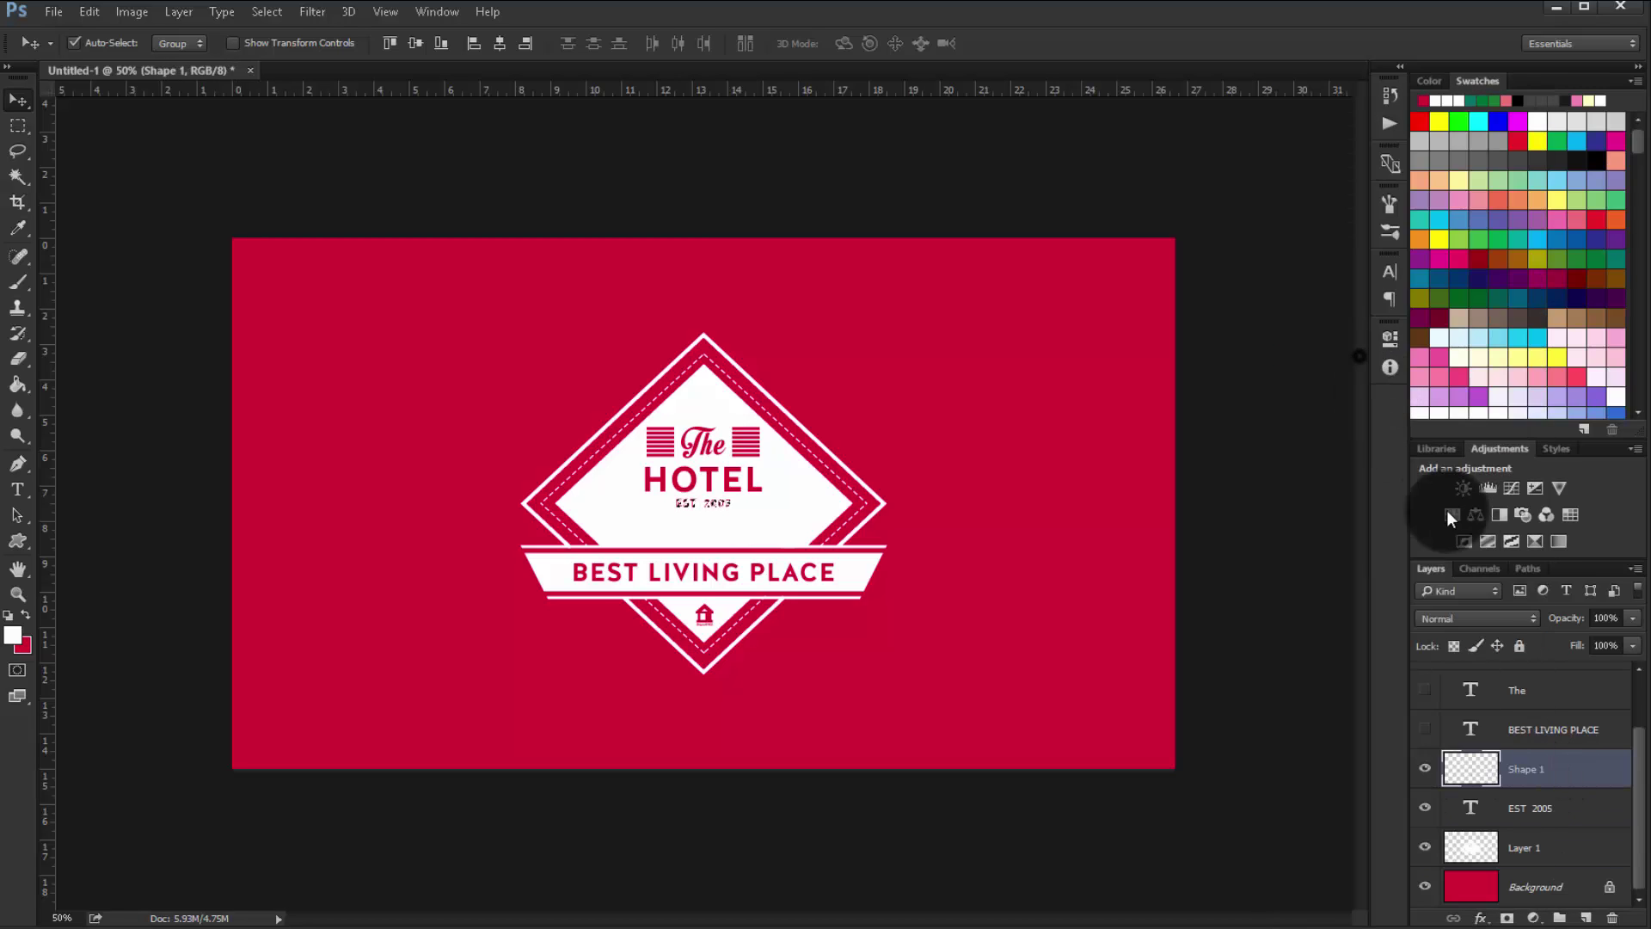
# Merge the EST 2005 and Shape 1 layers down into Layer 1
pyautogui.moveTo(1472, 771); pyautogui.dragTo(1490, 864)
pyautogui.click(1490, 864)
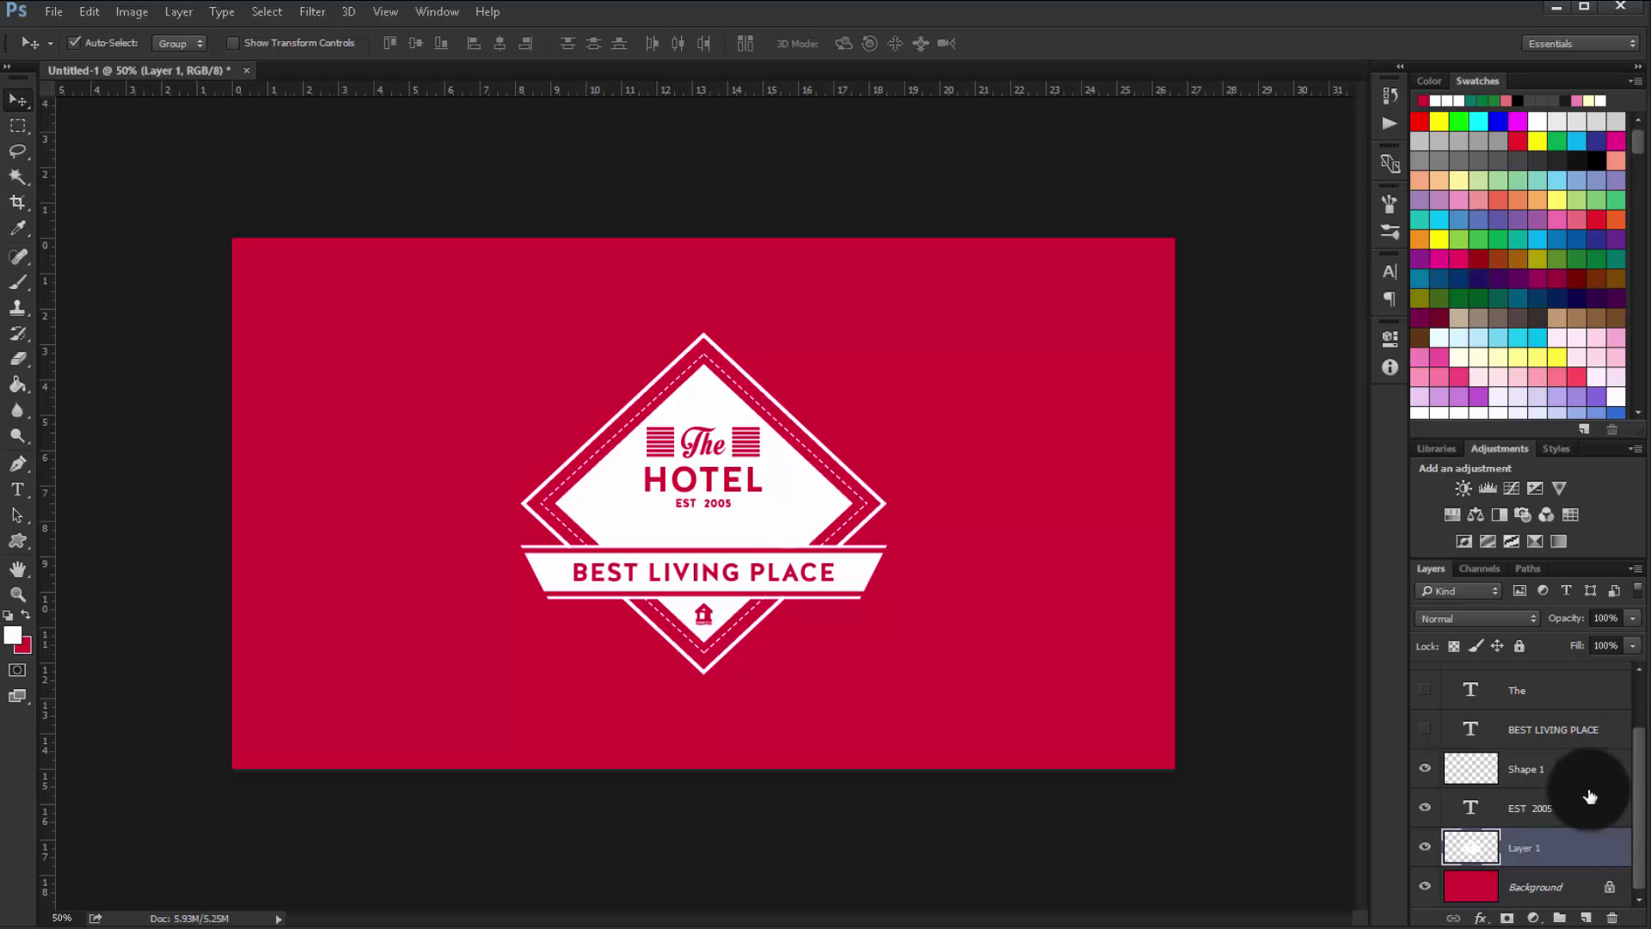
pyautogui.click(1535, 810)
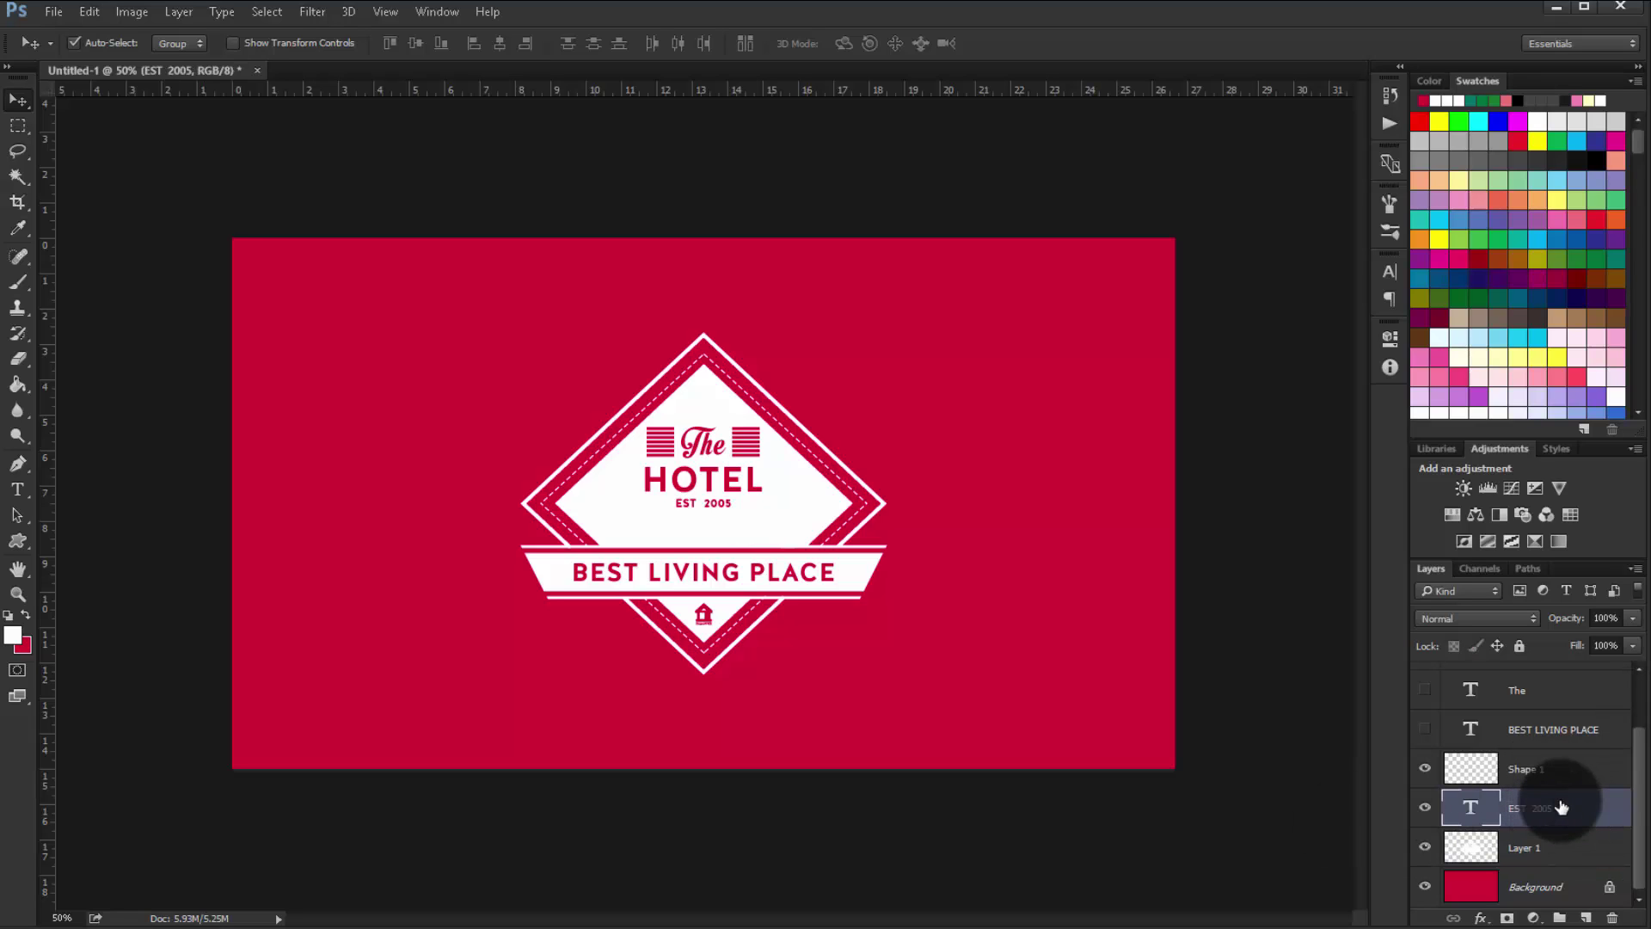
pyautogui.press('Delete')
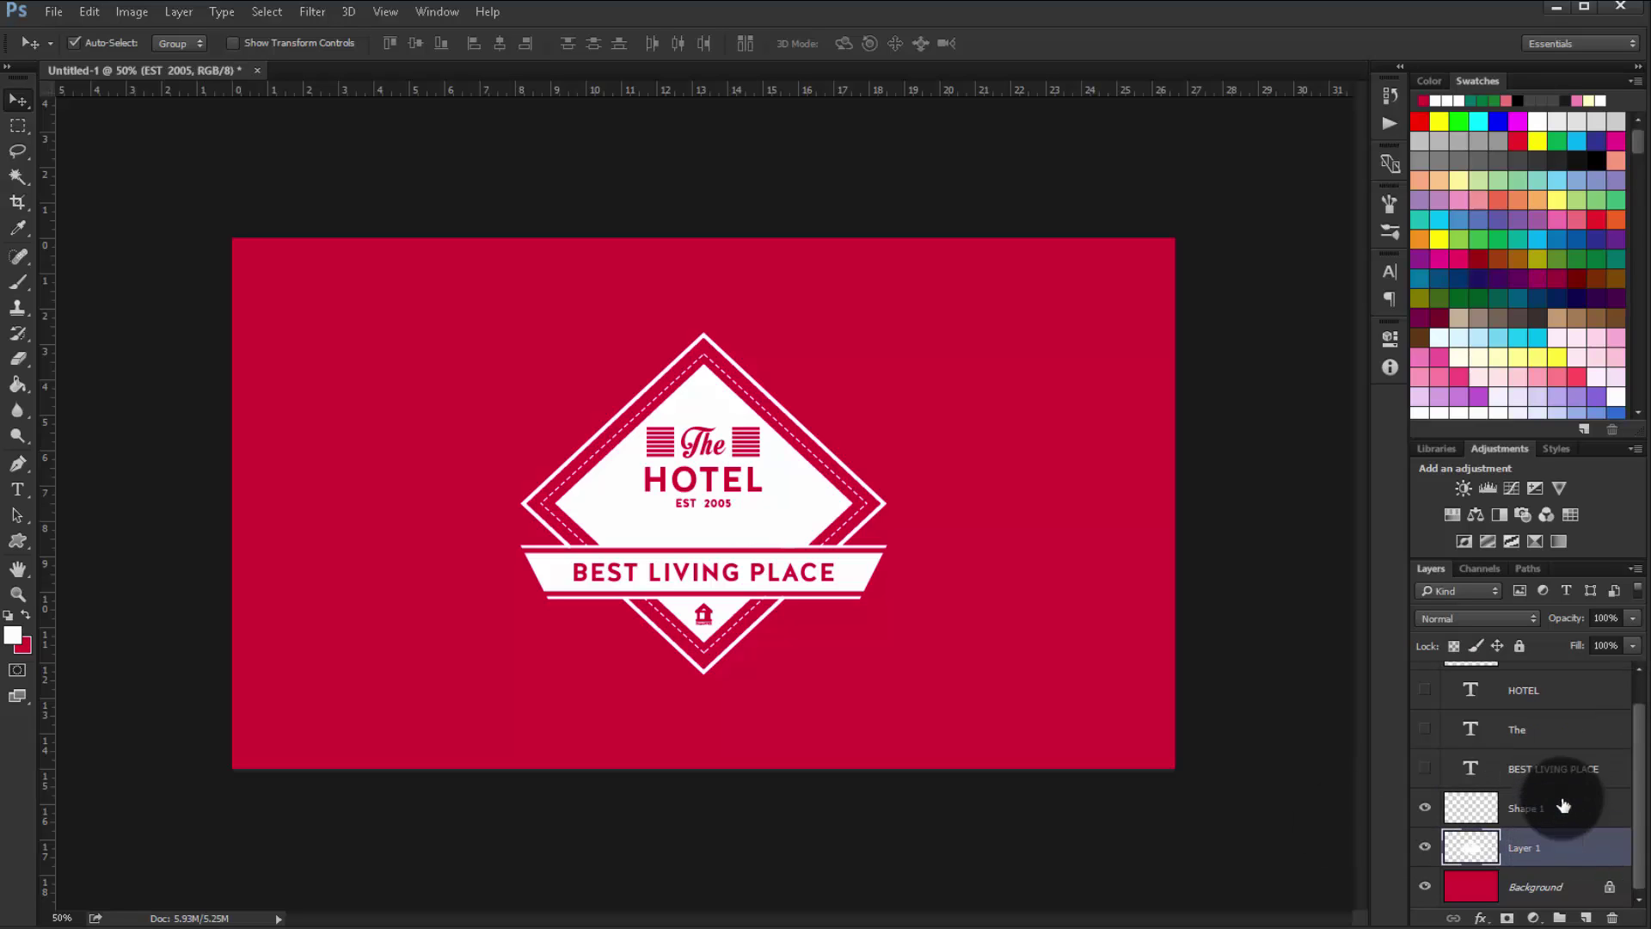
pyautogui.click(1539, 769)
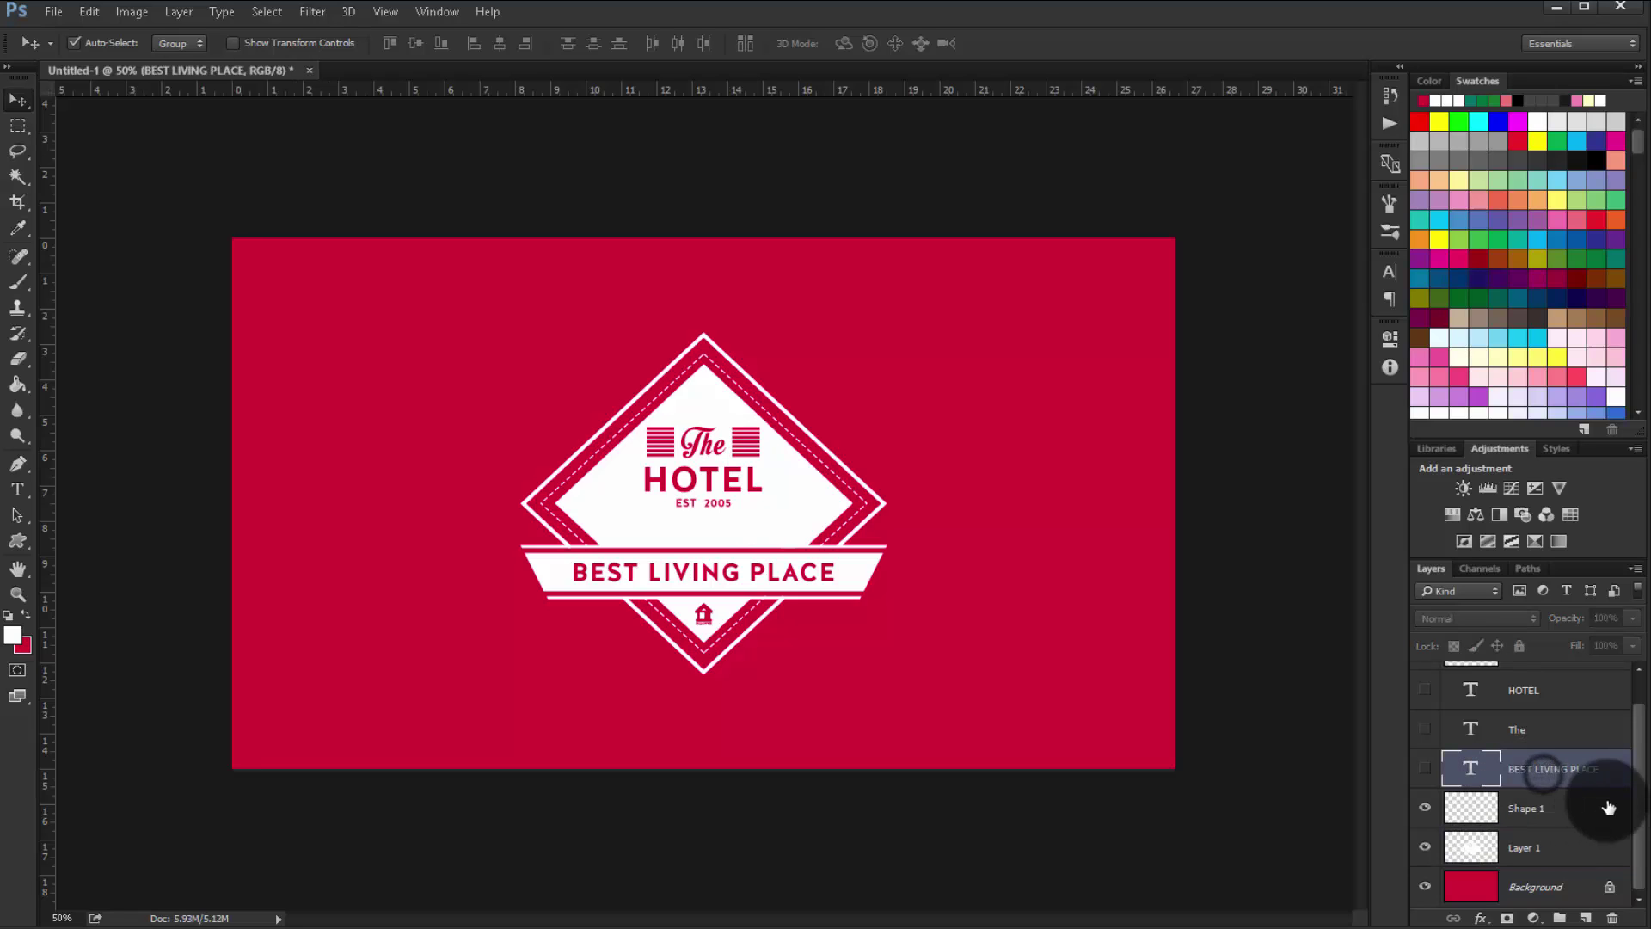
pyautogui.click(1620, 827)
pyautogui.press('Delete')
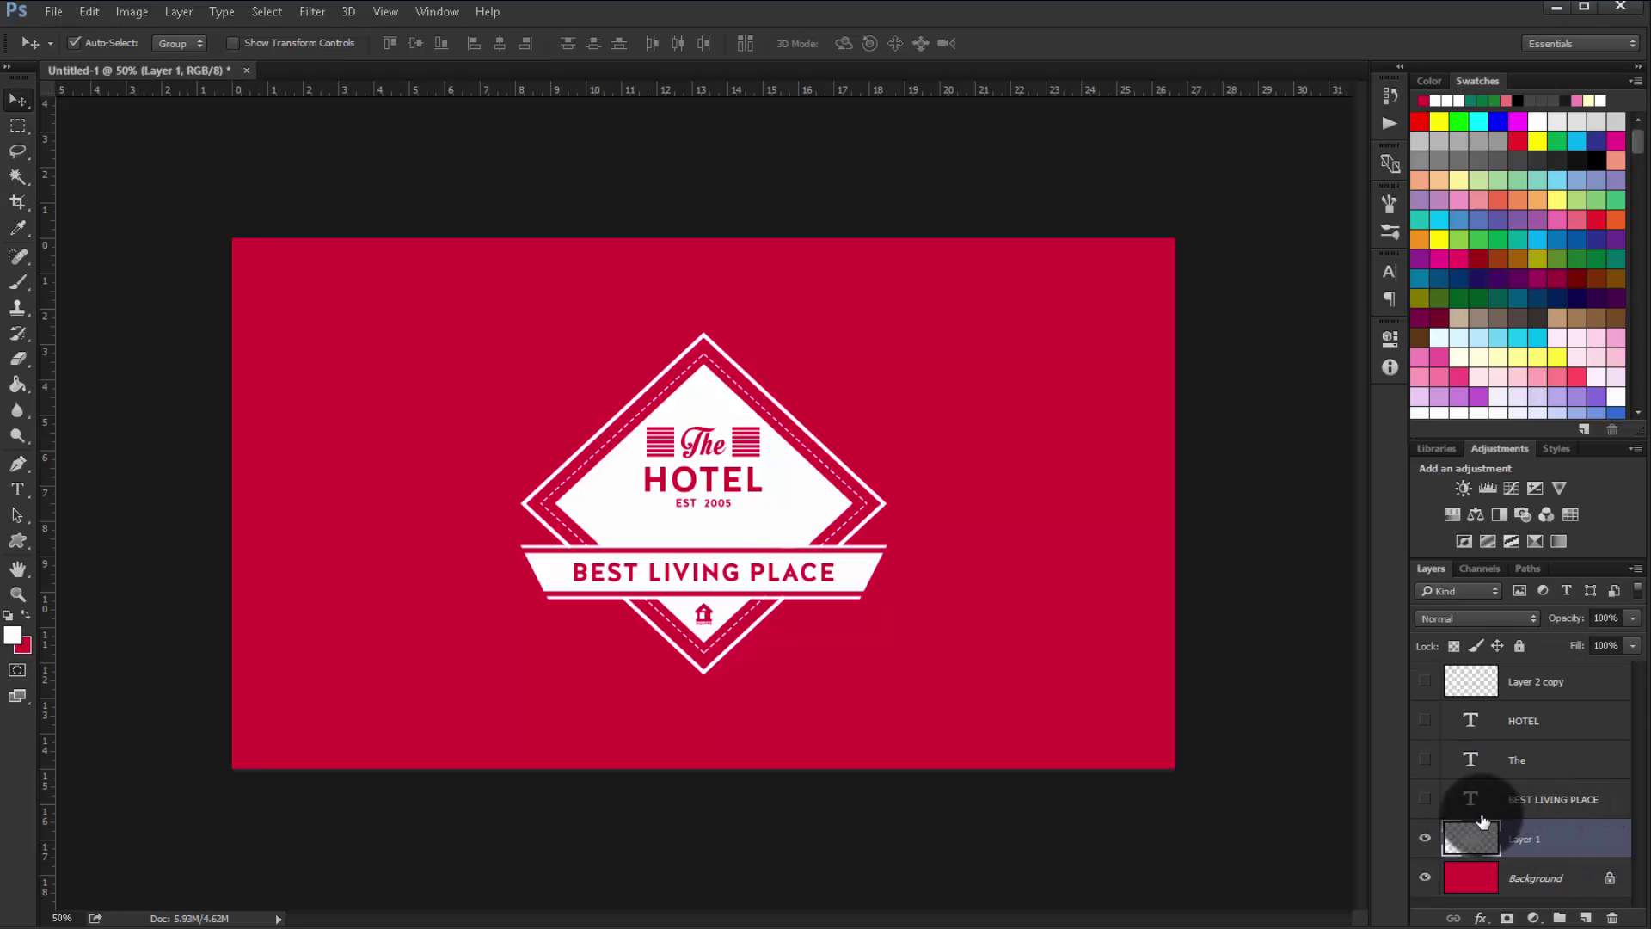
# Delete the hidden Layer 2 copy and leftover text layers, then select Background
pyautogui.click(1426, 840)
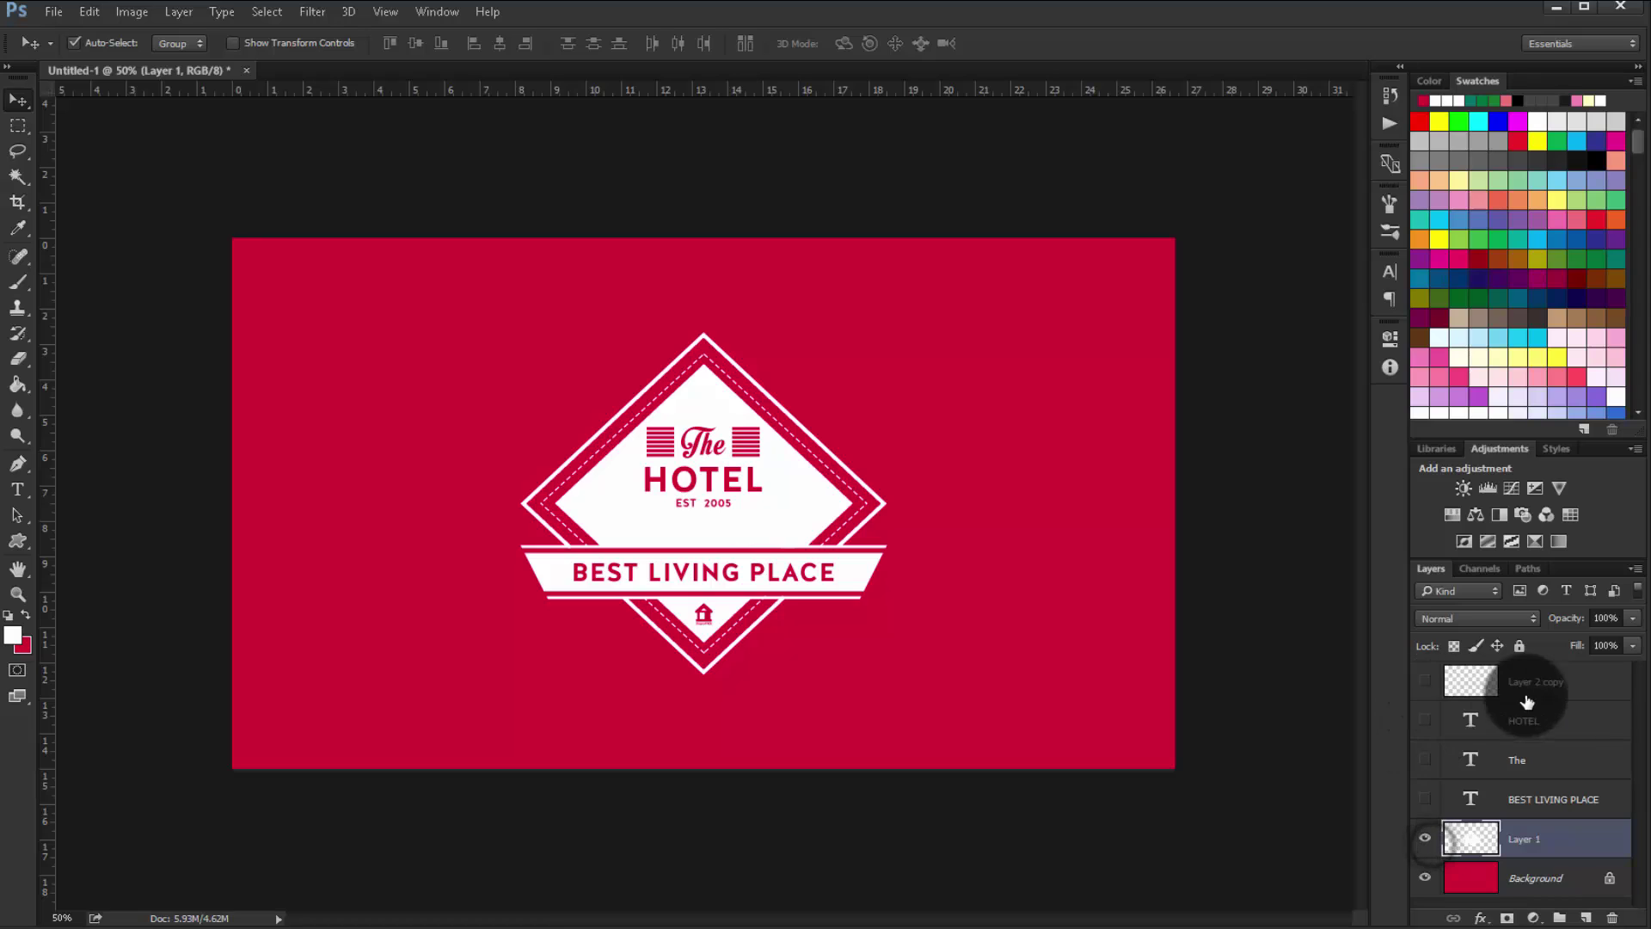
pyautogui.moveTo(1524, 688); pyautogui.dragTo(1535, 722)
pyautogui.press('Delete')
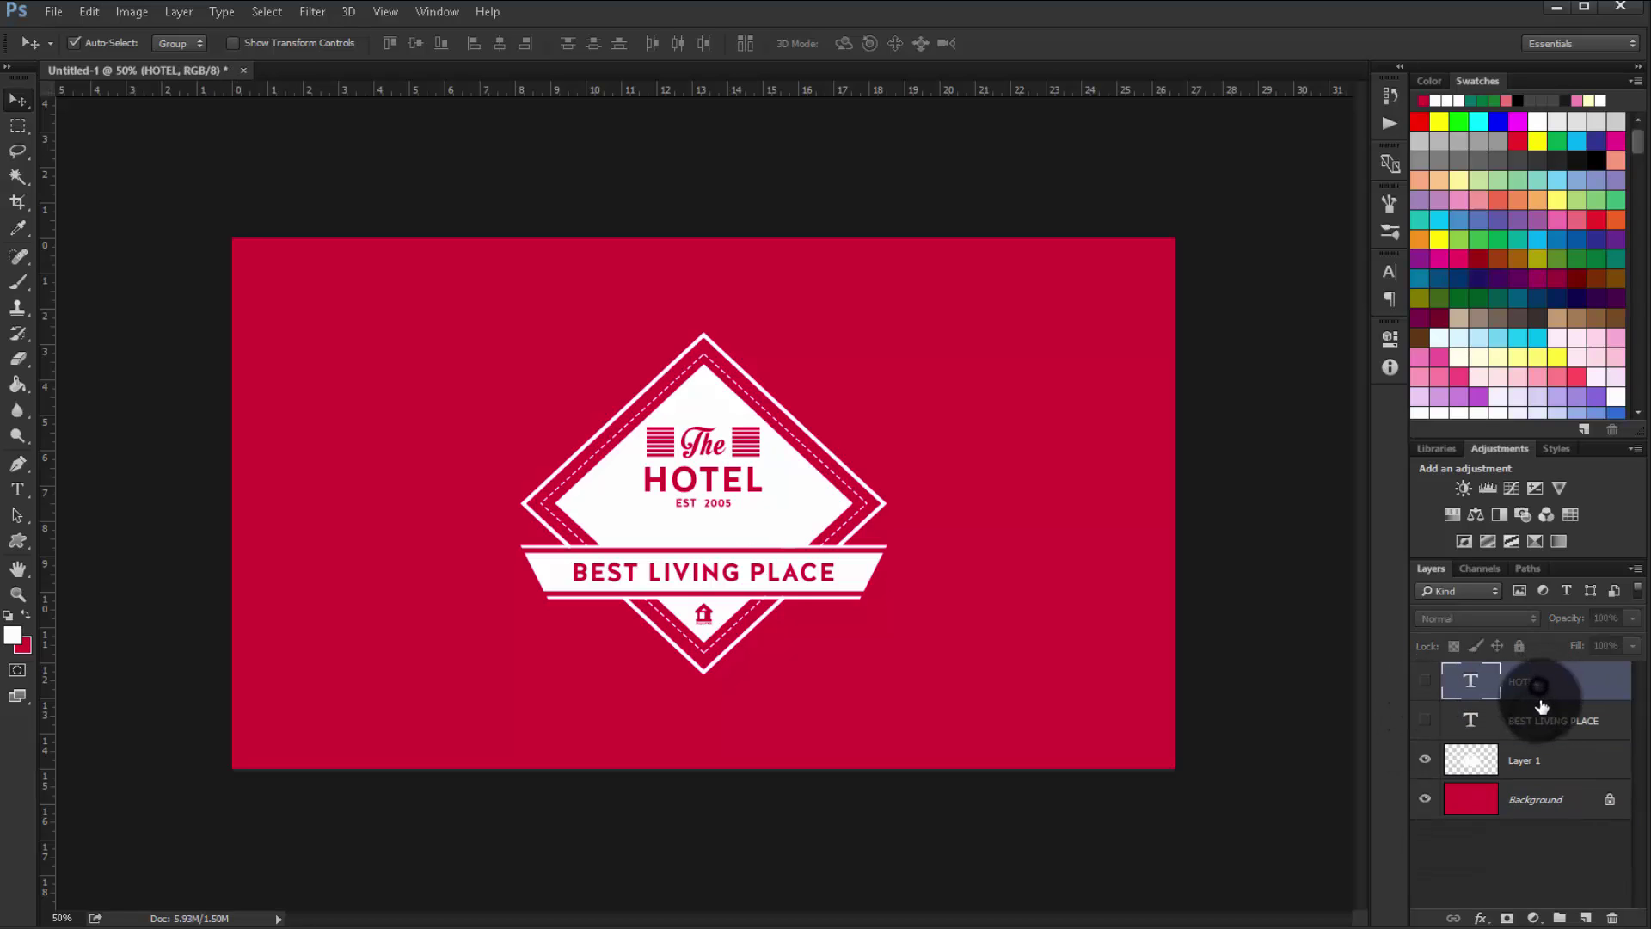
pyautogui.press('Delete')
pyautogui.press('Delete')
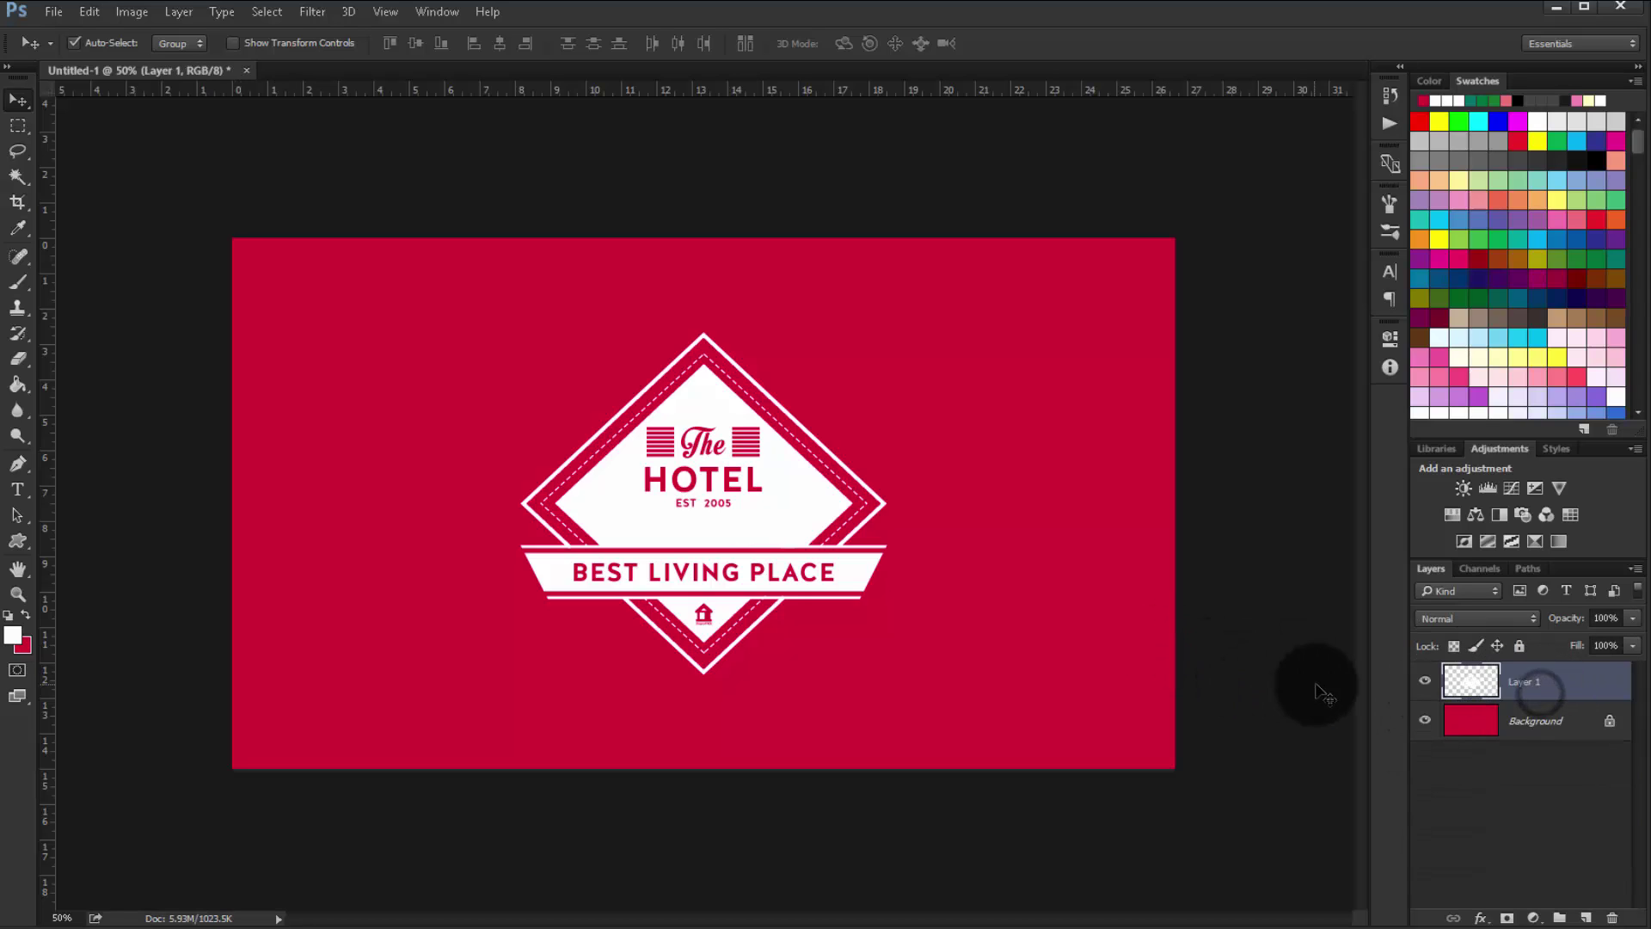
pyautogui.click(1426, 720)
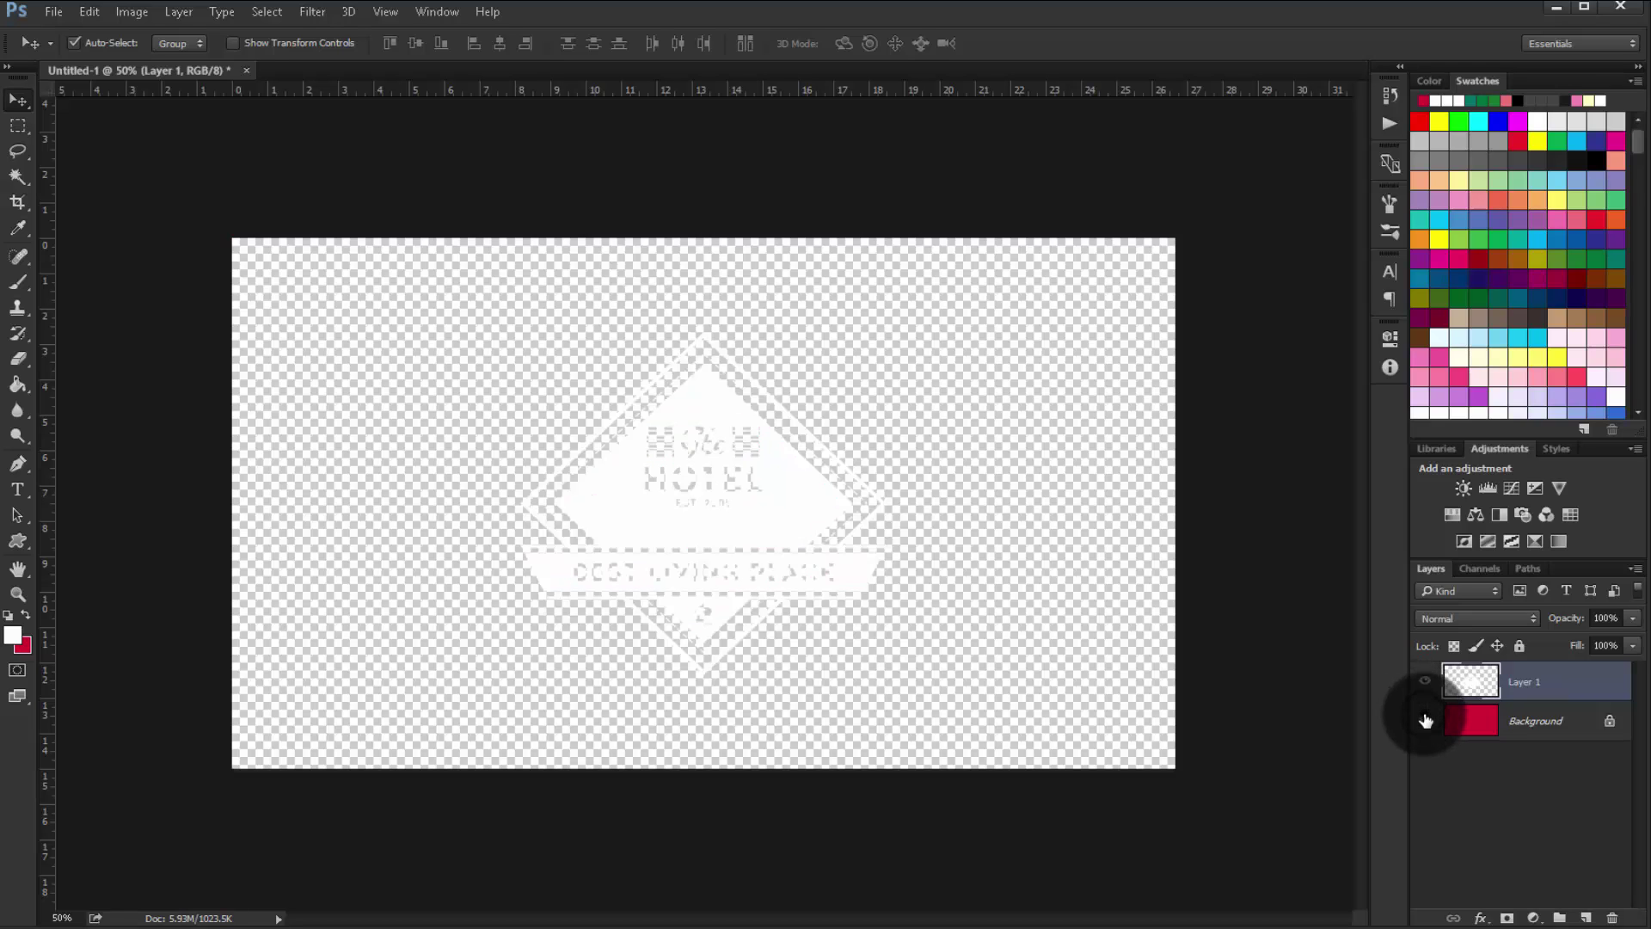
pyautogui.click(1426, 720)
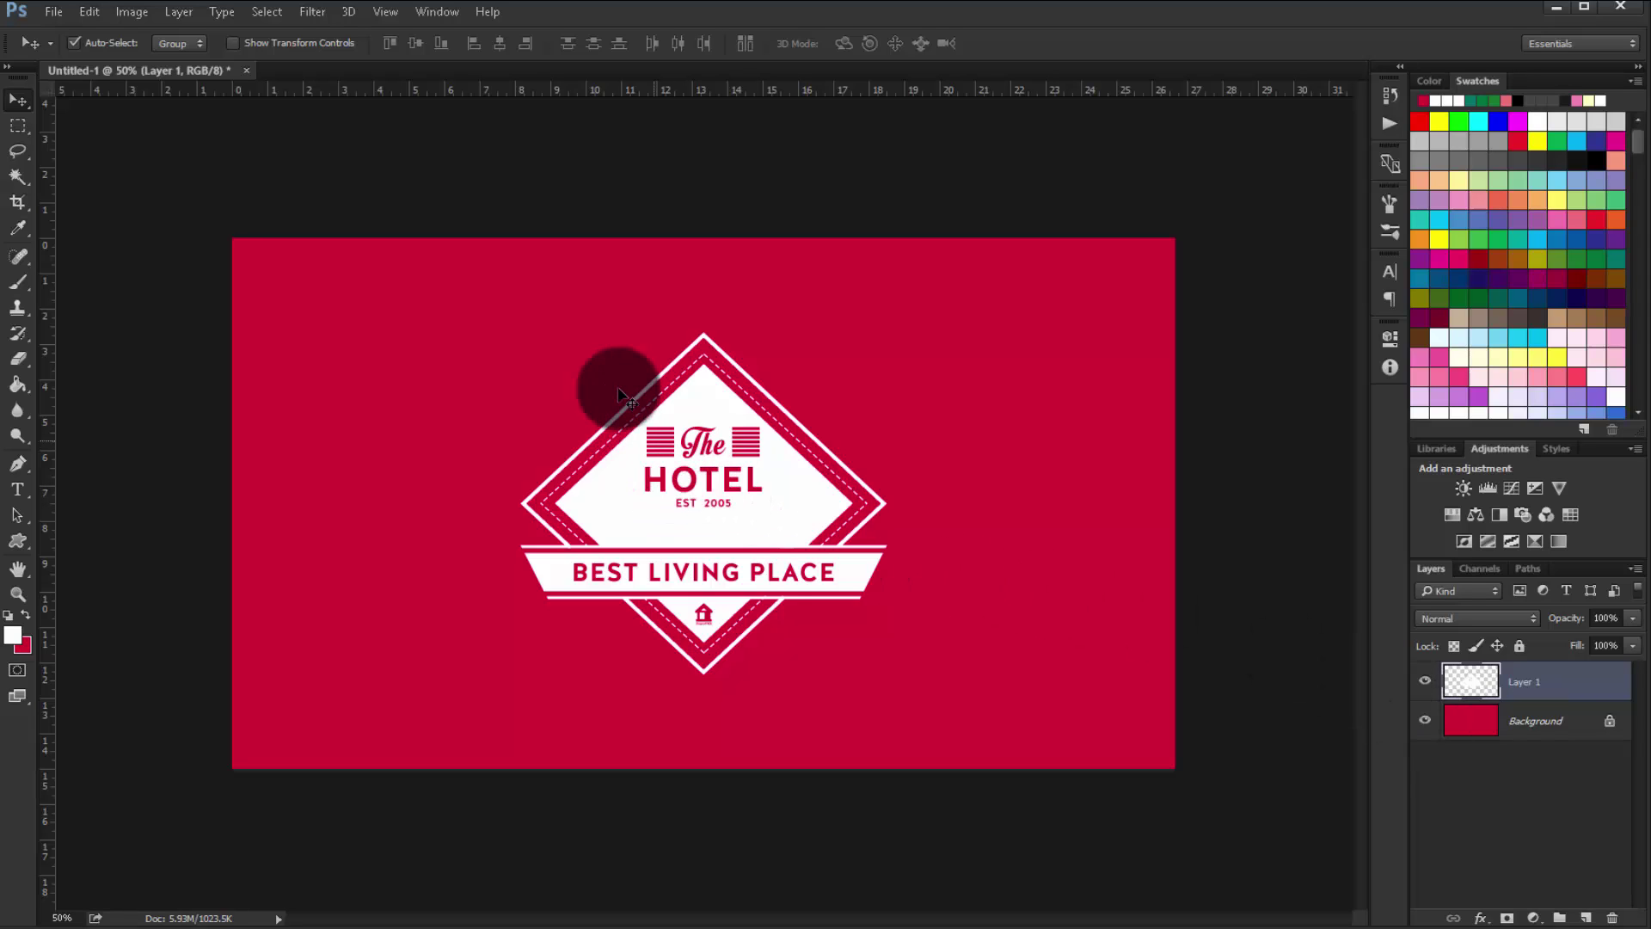
pyautogui.click(609, 430)
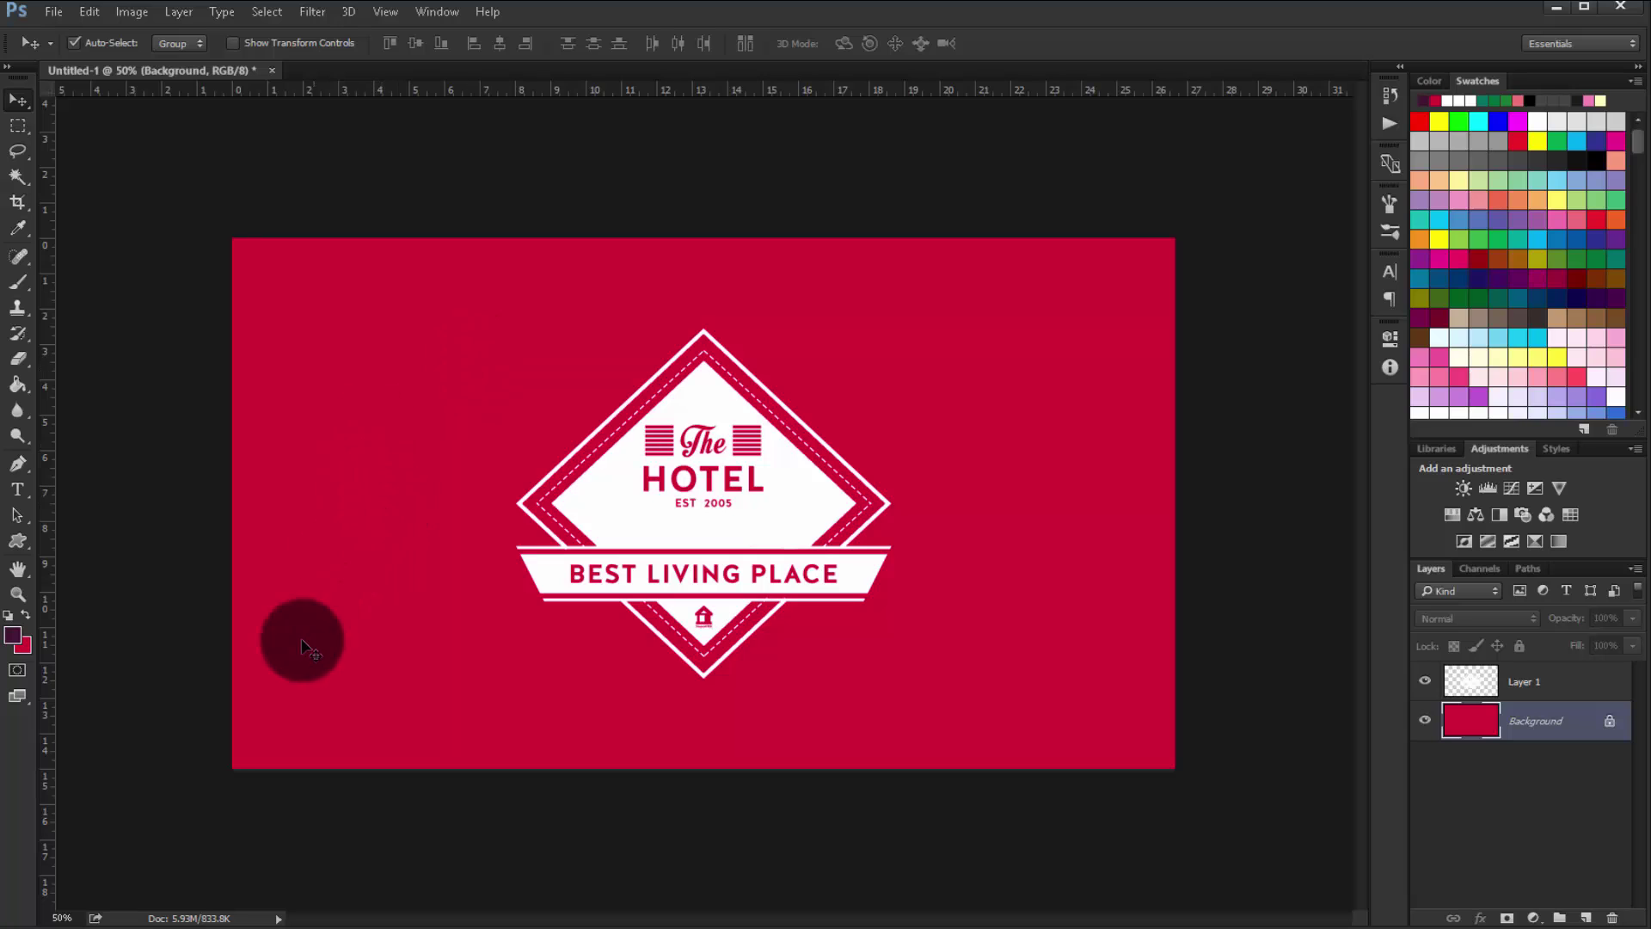
# Place the road photo from the web page into the badge document
pyautogui.click(147, 913)
pyautogui.moveTo(150, 894); pyautogui.dragTo(555, 669)
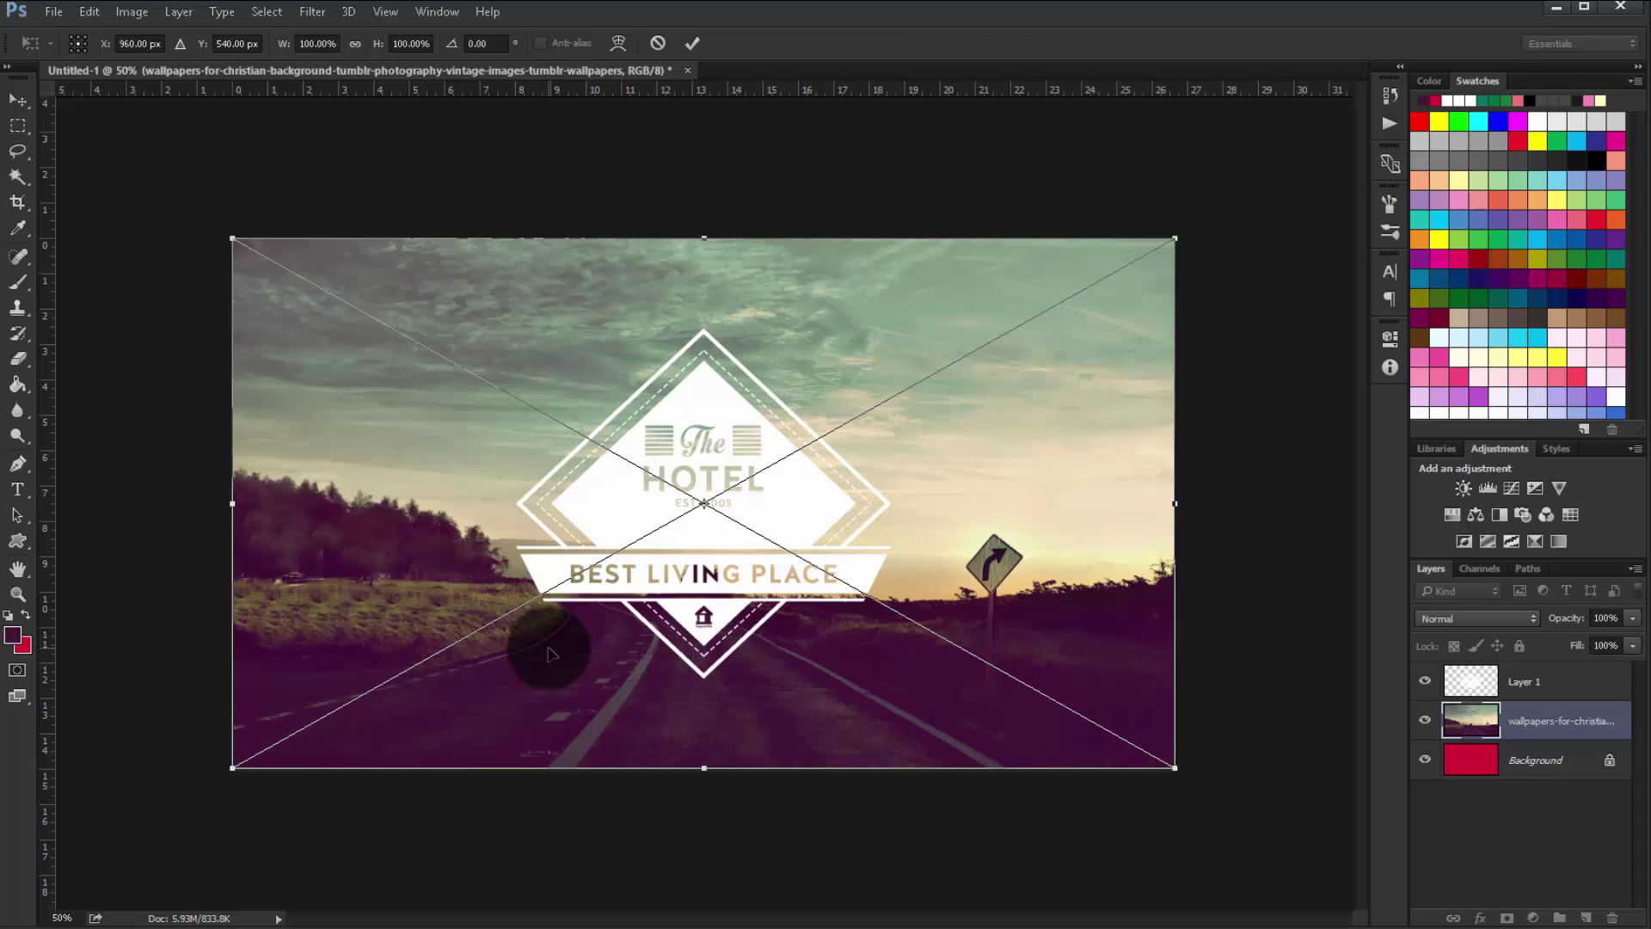
pyautogui.press('Return')
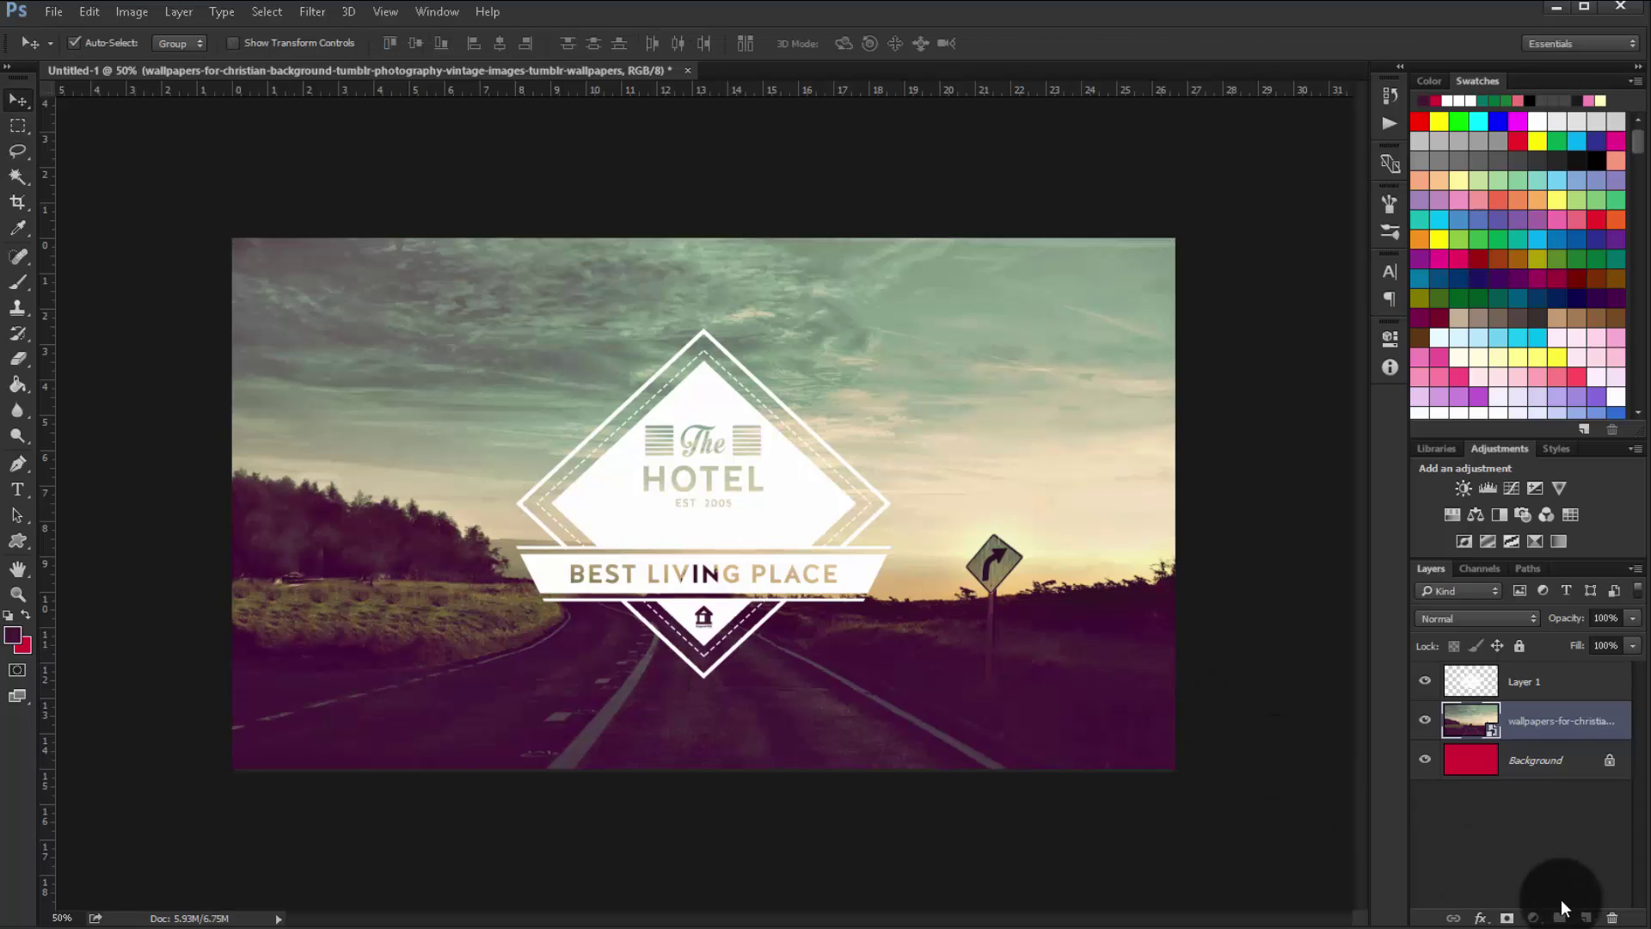
# Add a new layer filled dark purple at 60% opacity over the photo
pyautogui.click(1586, 917)
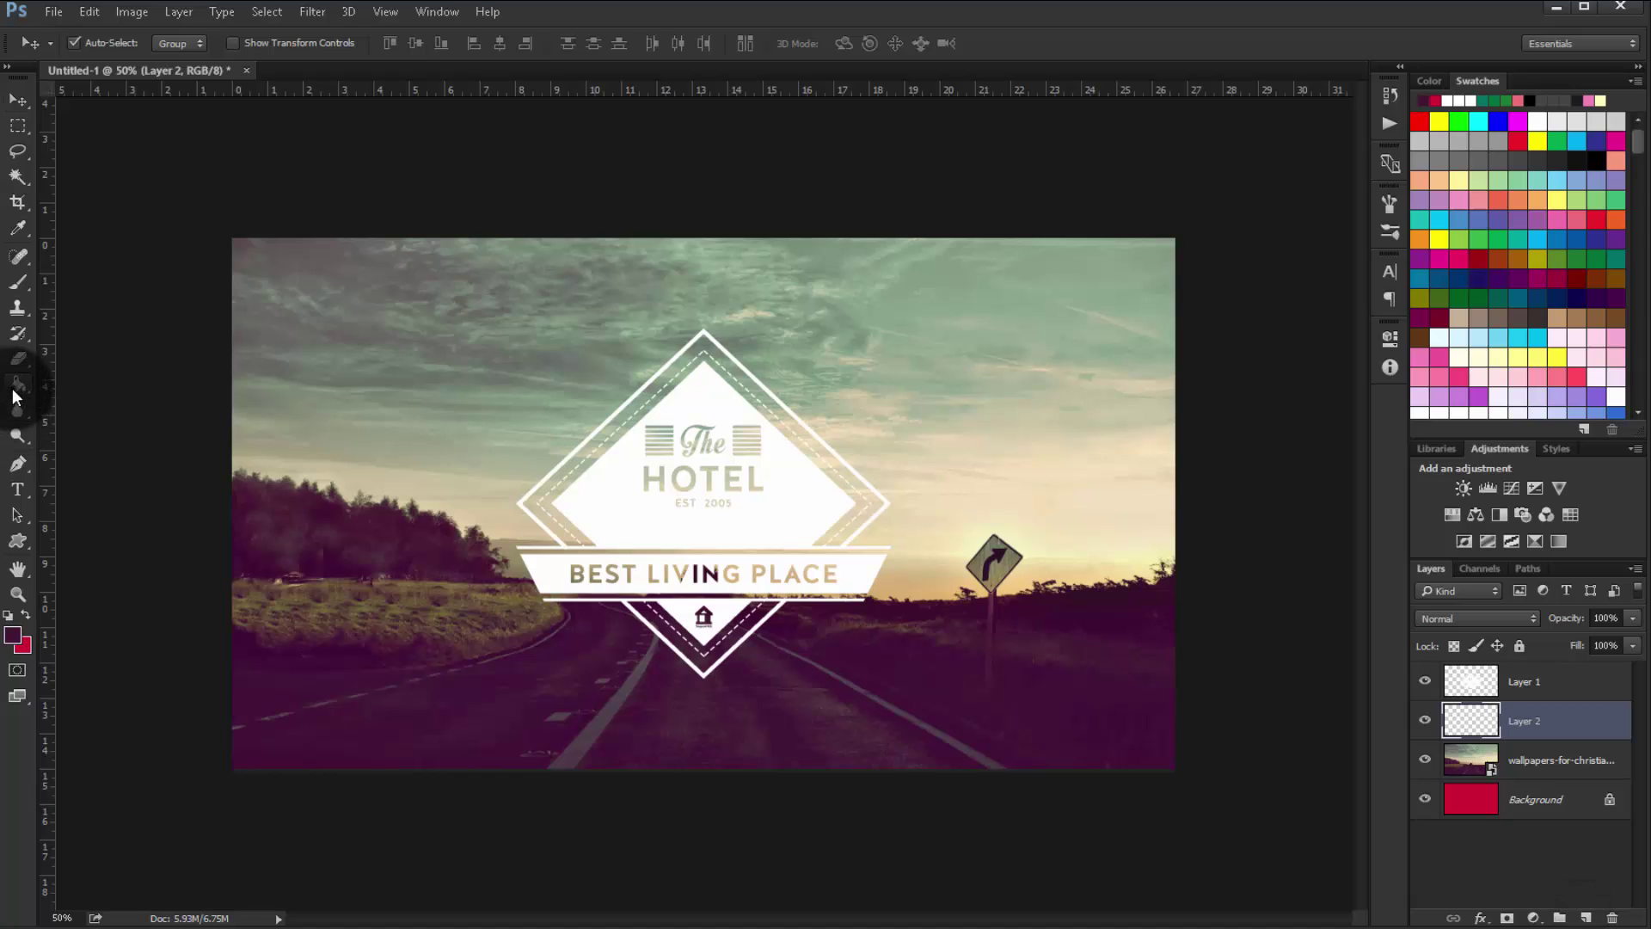
pyautogui.click(17, 387)
pyautogui.click(301, 464)
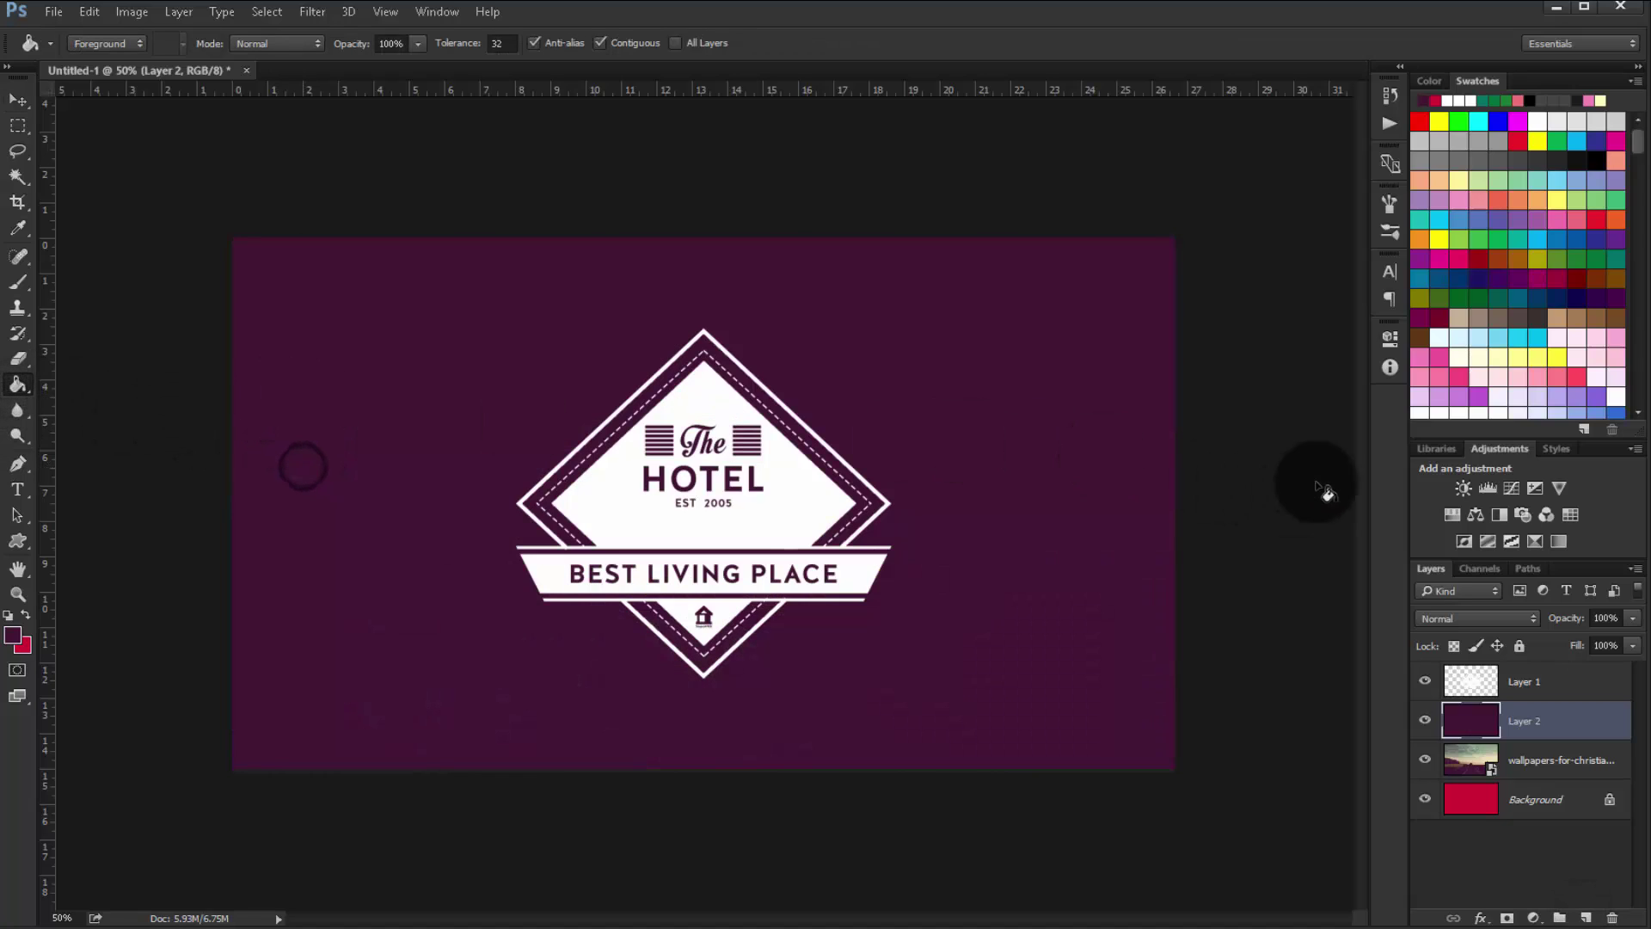
pyautogui.click(1632, 619)
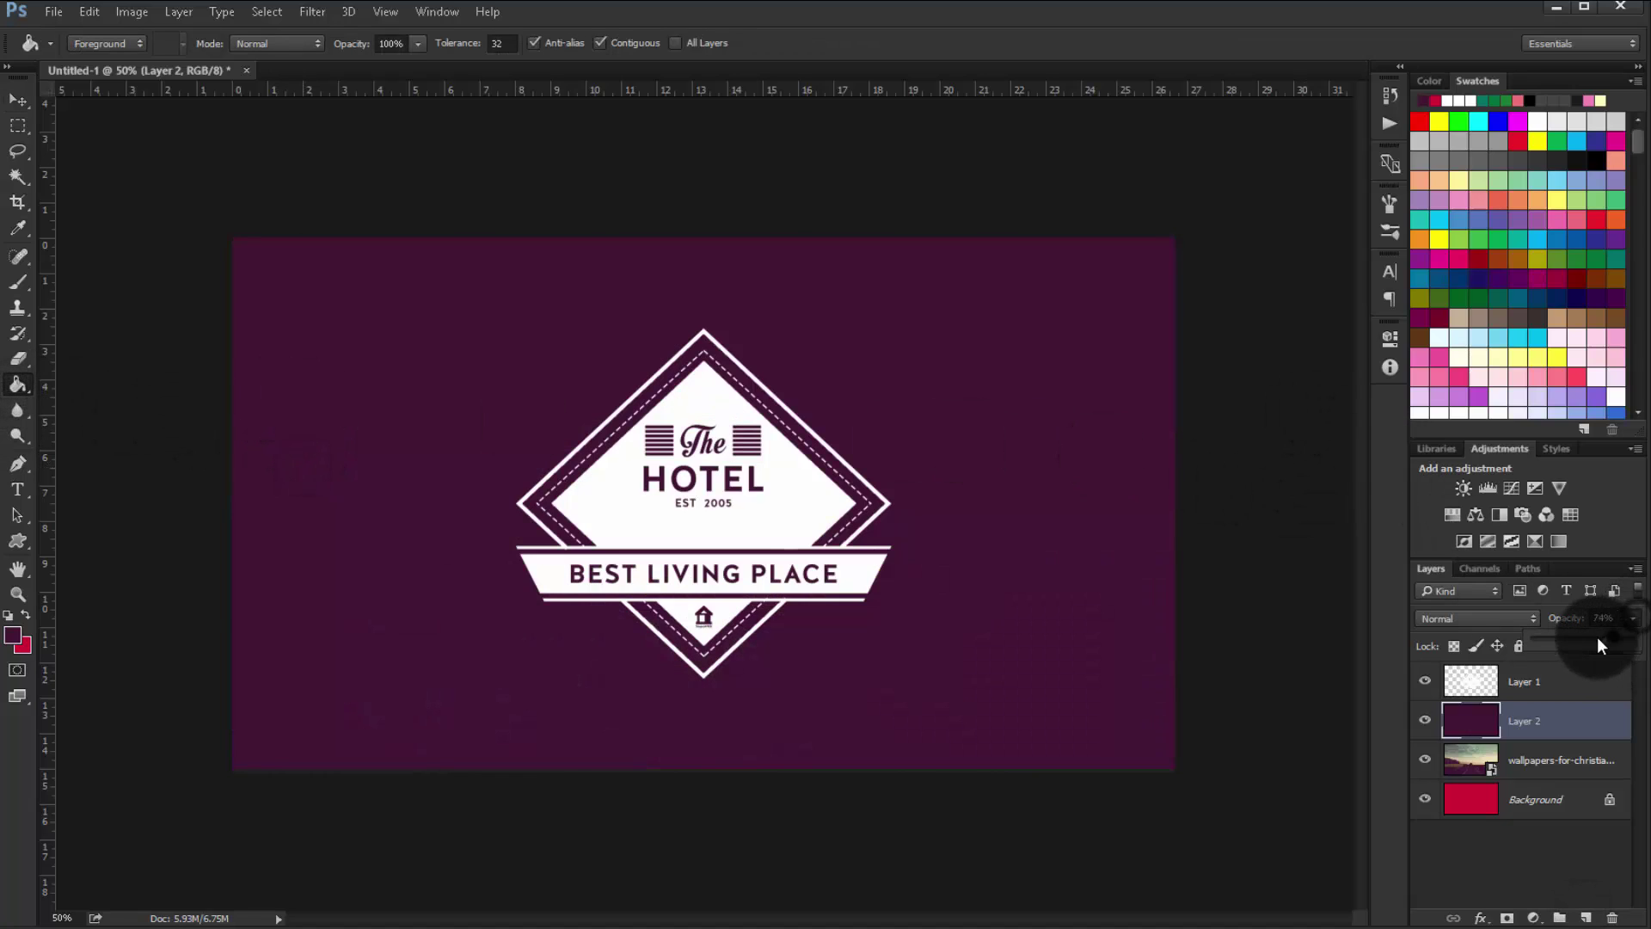
pyautogui.moveTo(1598, 639); pyautogui.dragTo(1587, 636)
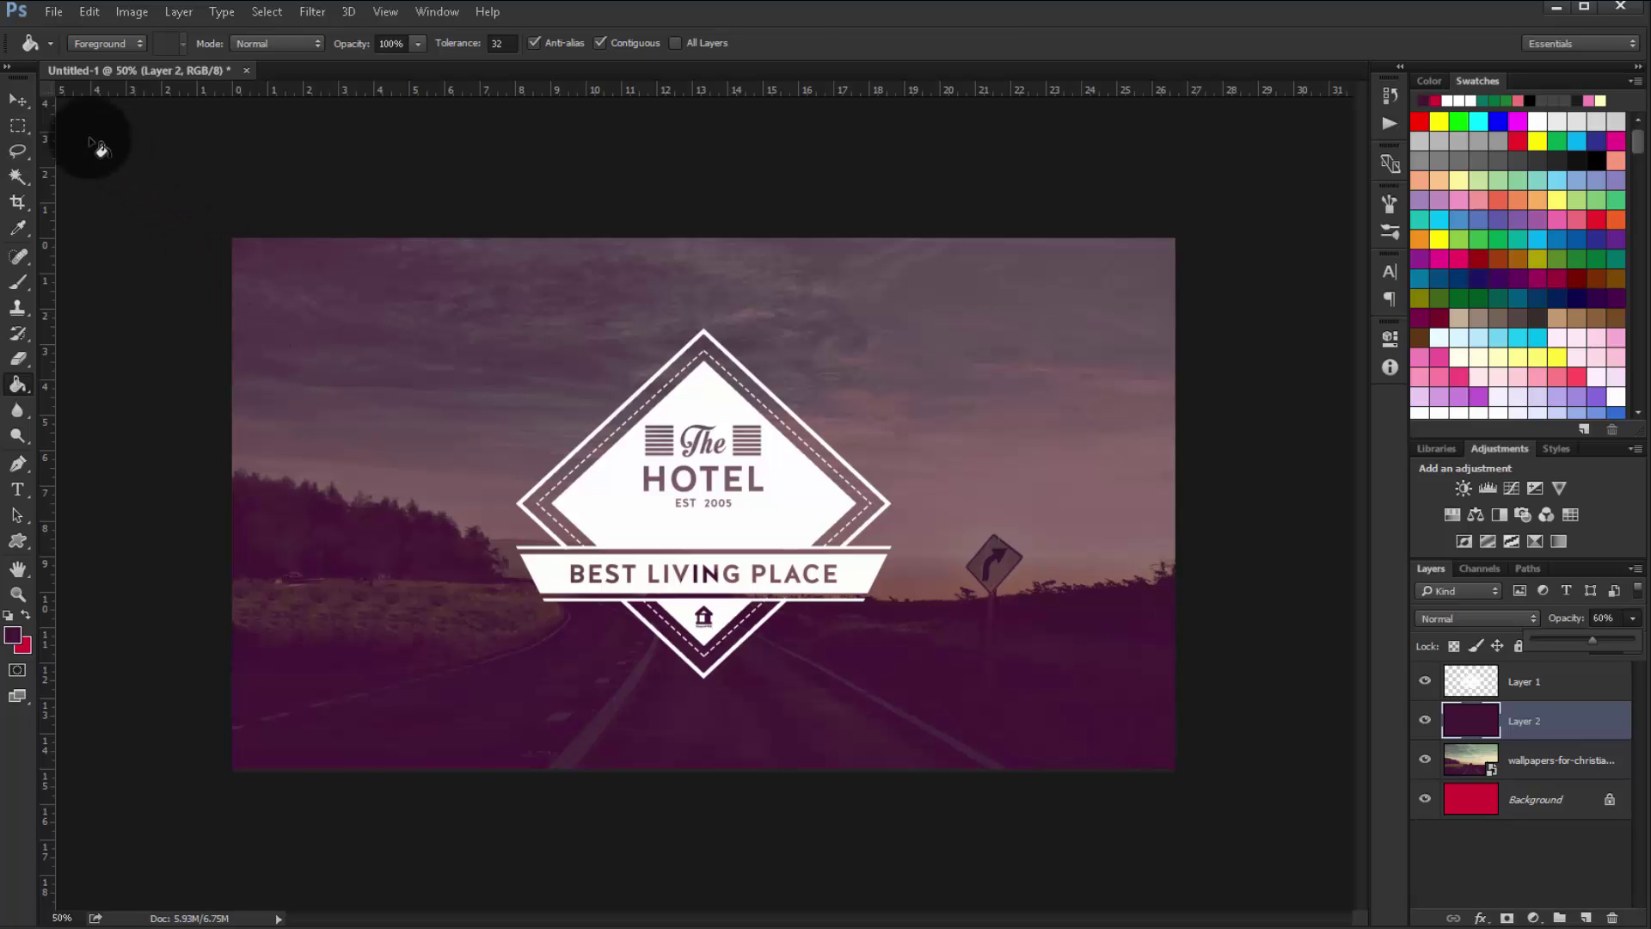
pyautogui.click(16, 105)
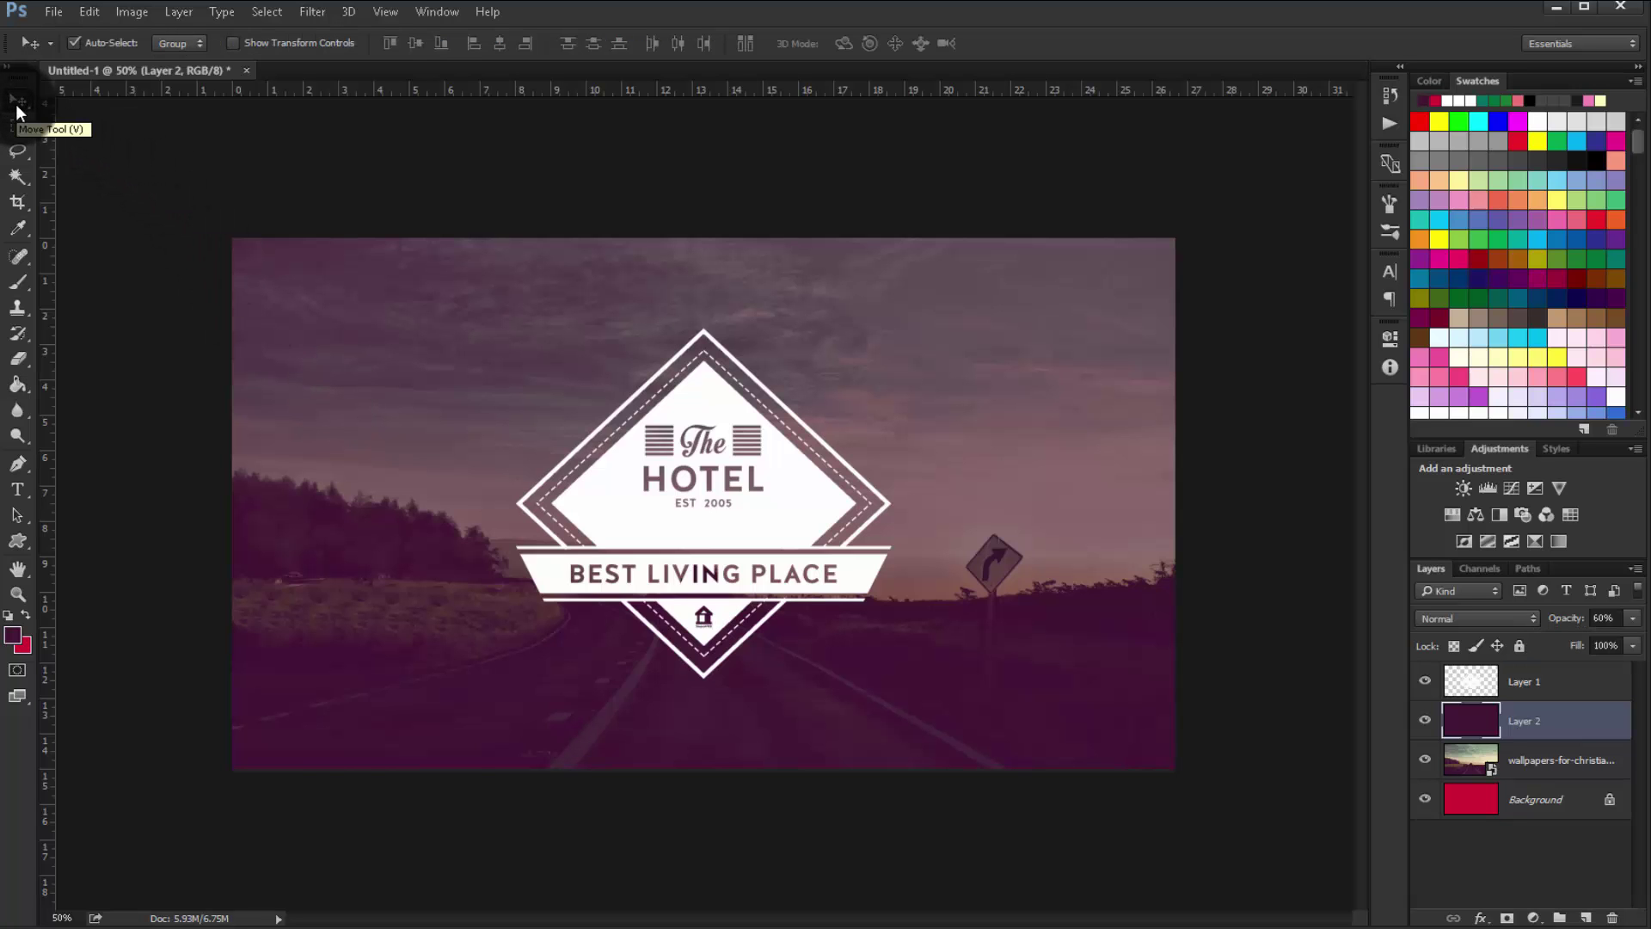